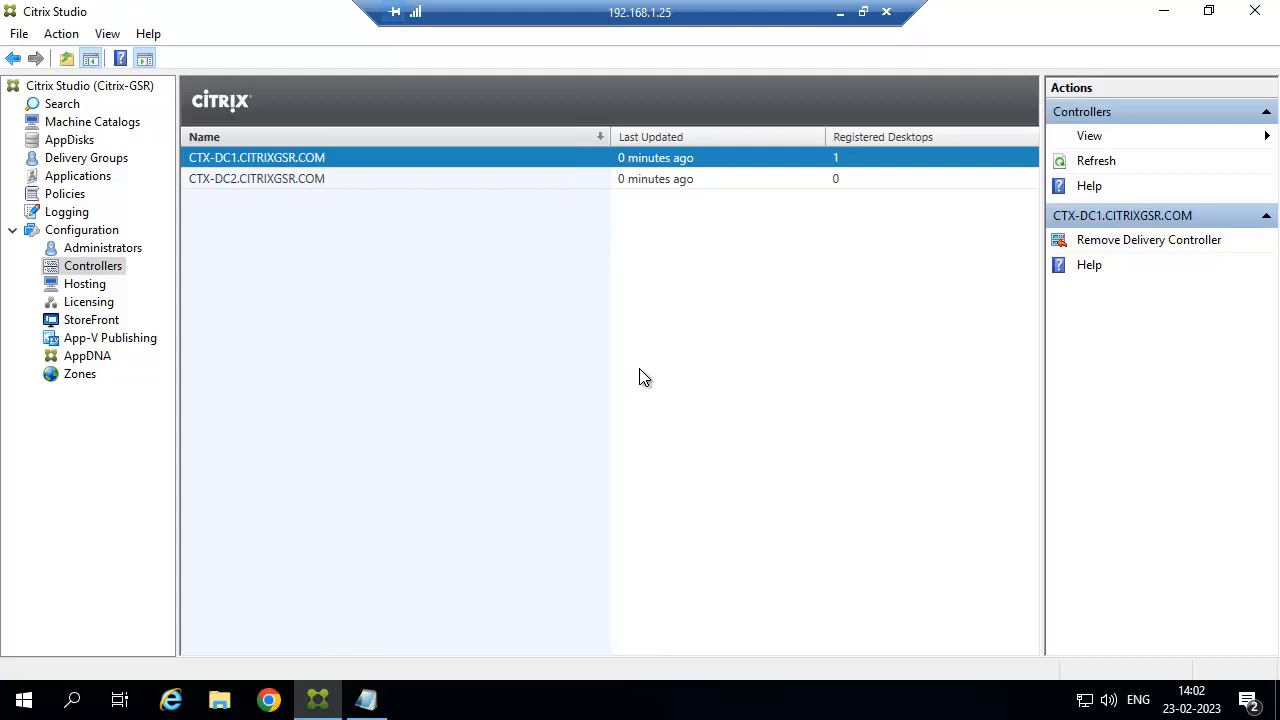
Launch a new empty Microsoft Management Console by running mmc.
right_click(26, 700)
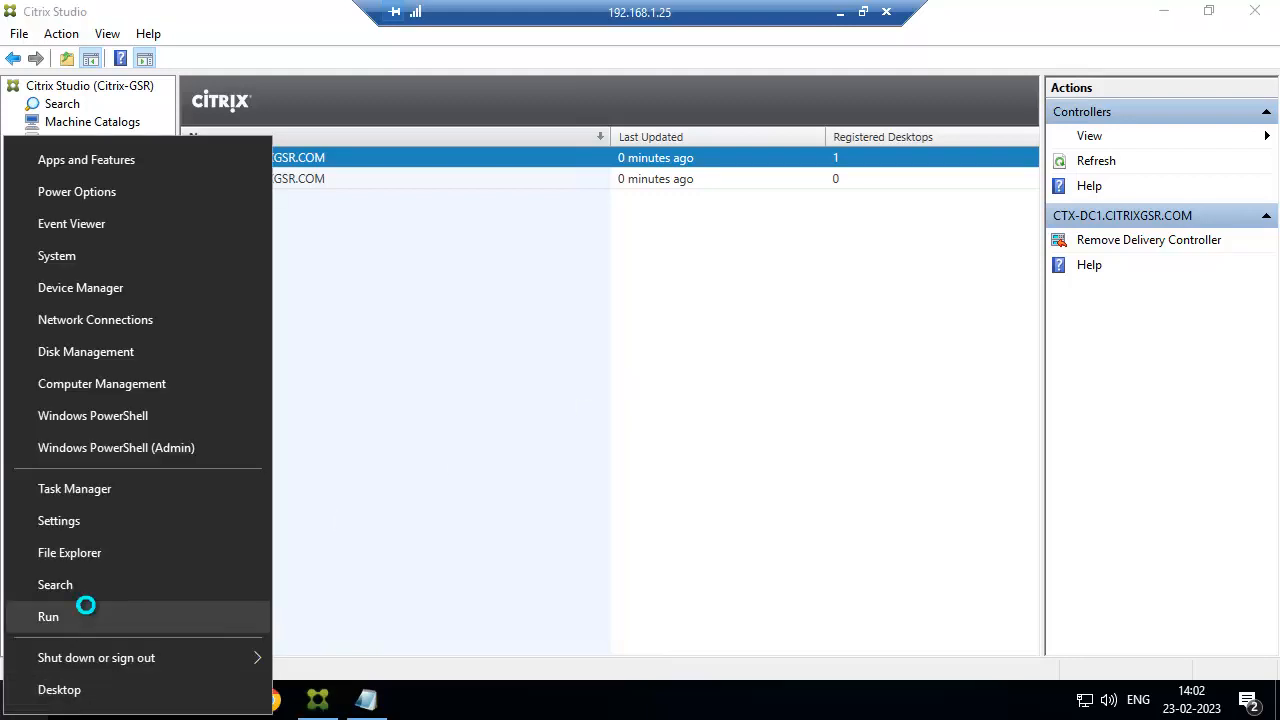
click(86, 606)
key(Return)
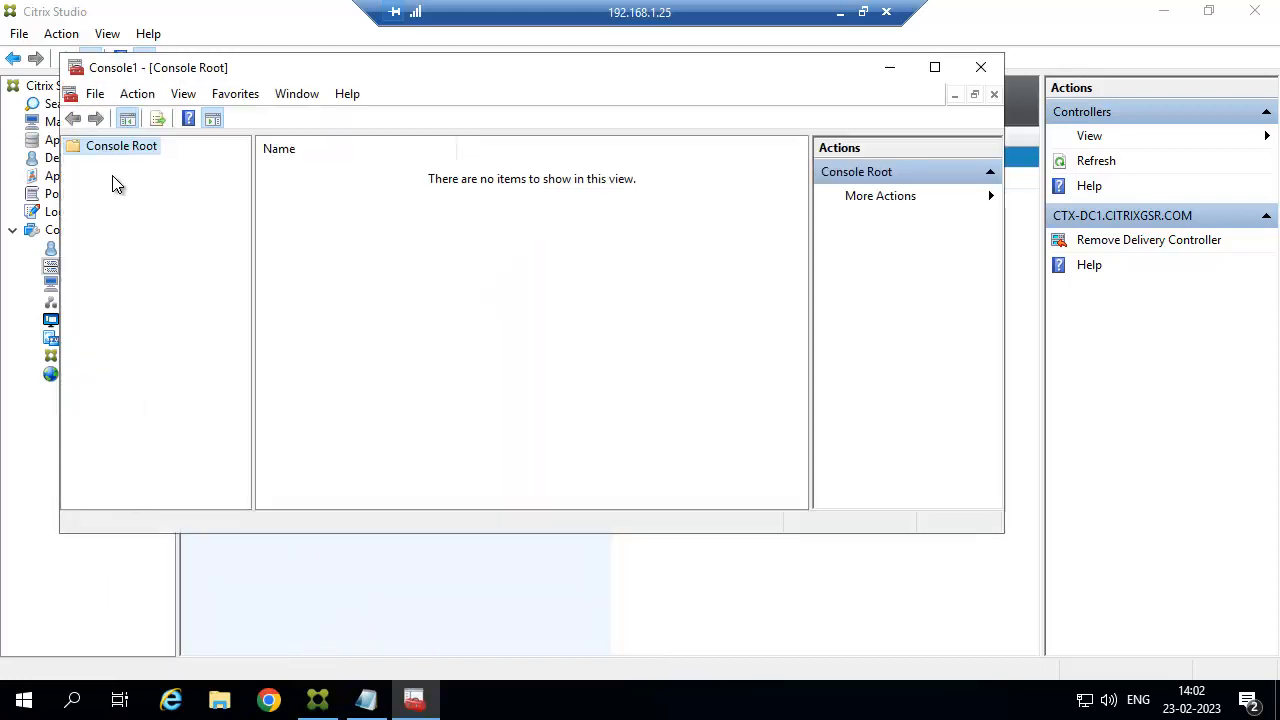
Add the Certificates snap-in for the local computer account, then maximize the console.
click(95, 94)
click(160, 207)
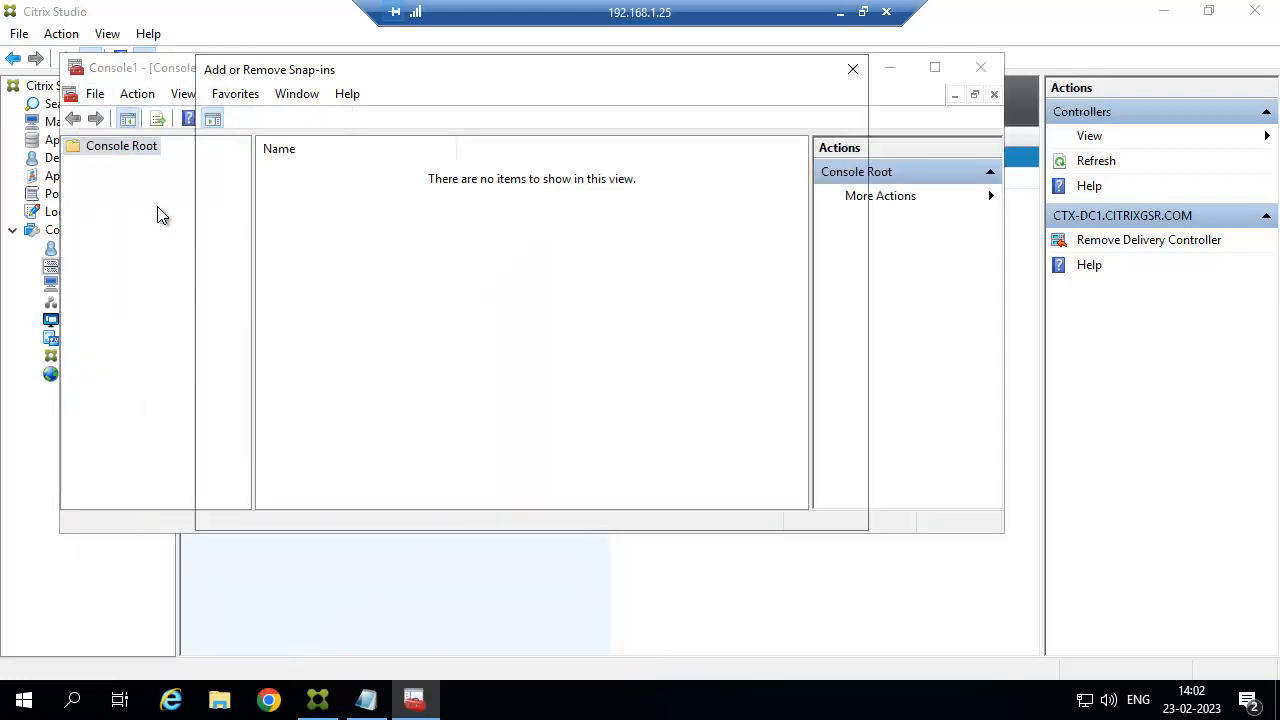
click(262, 219)
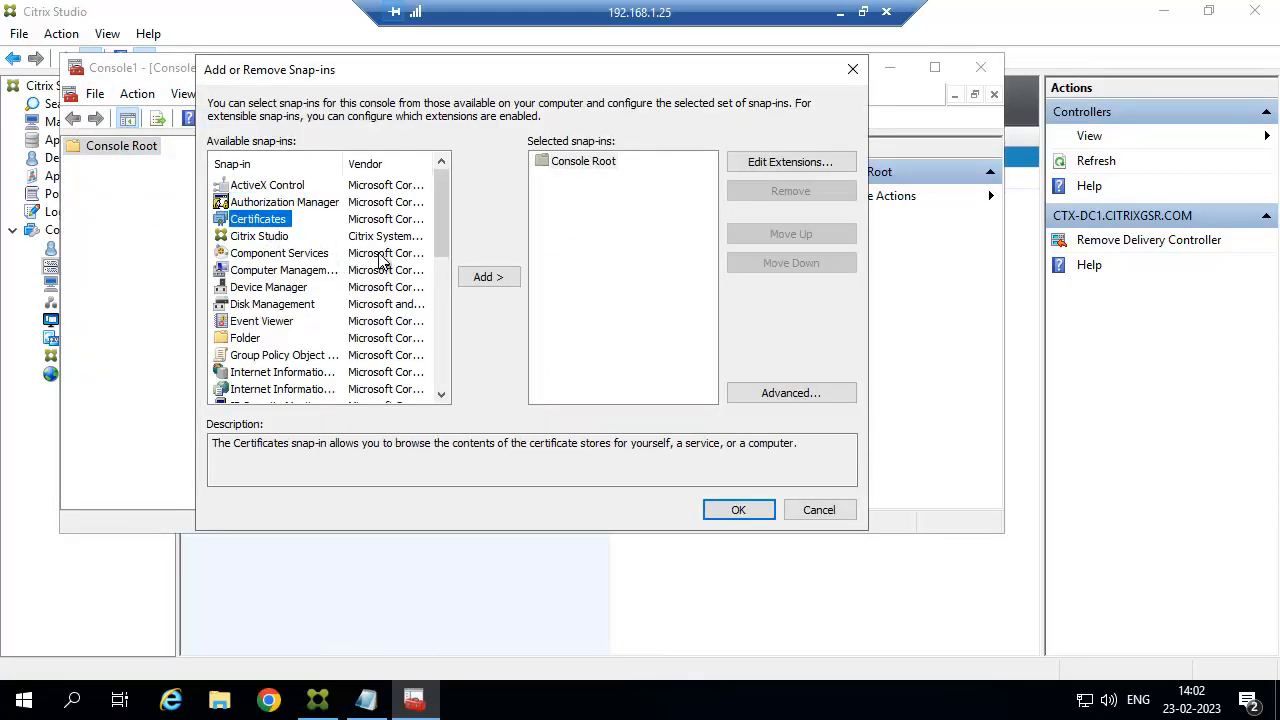
click(491, 283)
click(334, 198)
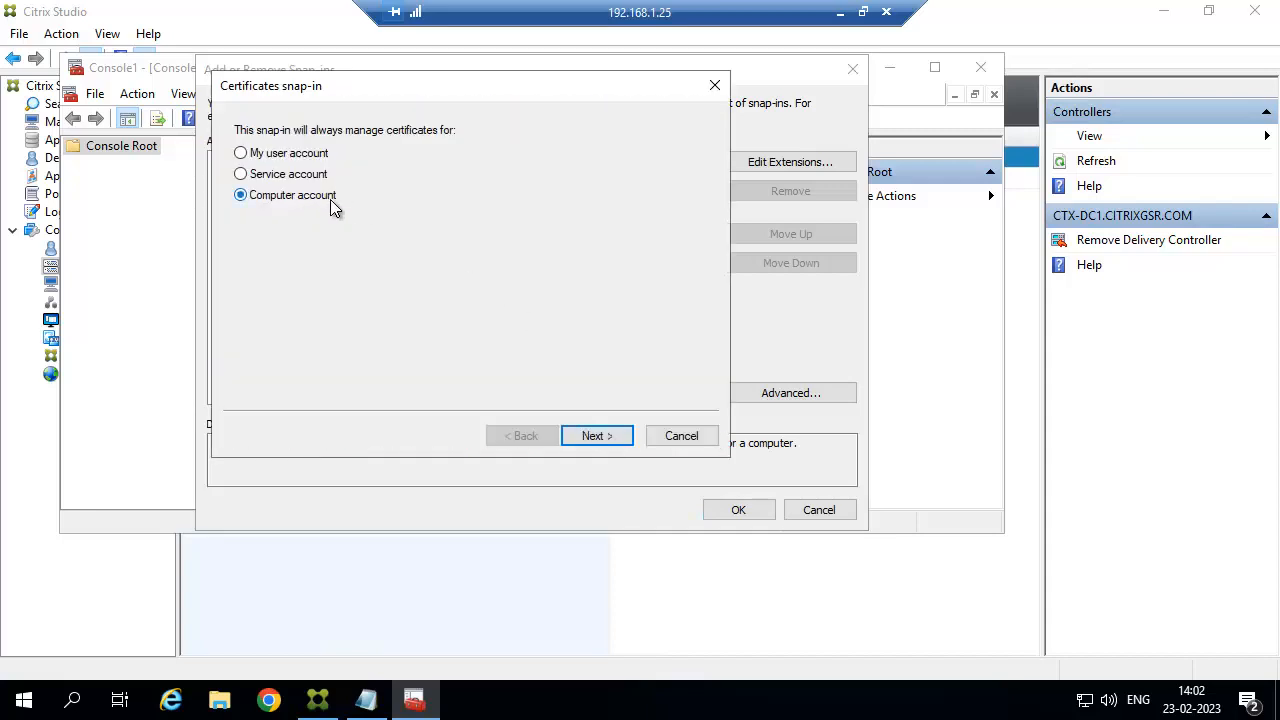
click(596, 436)
click(596, 436)
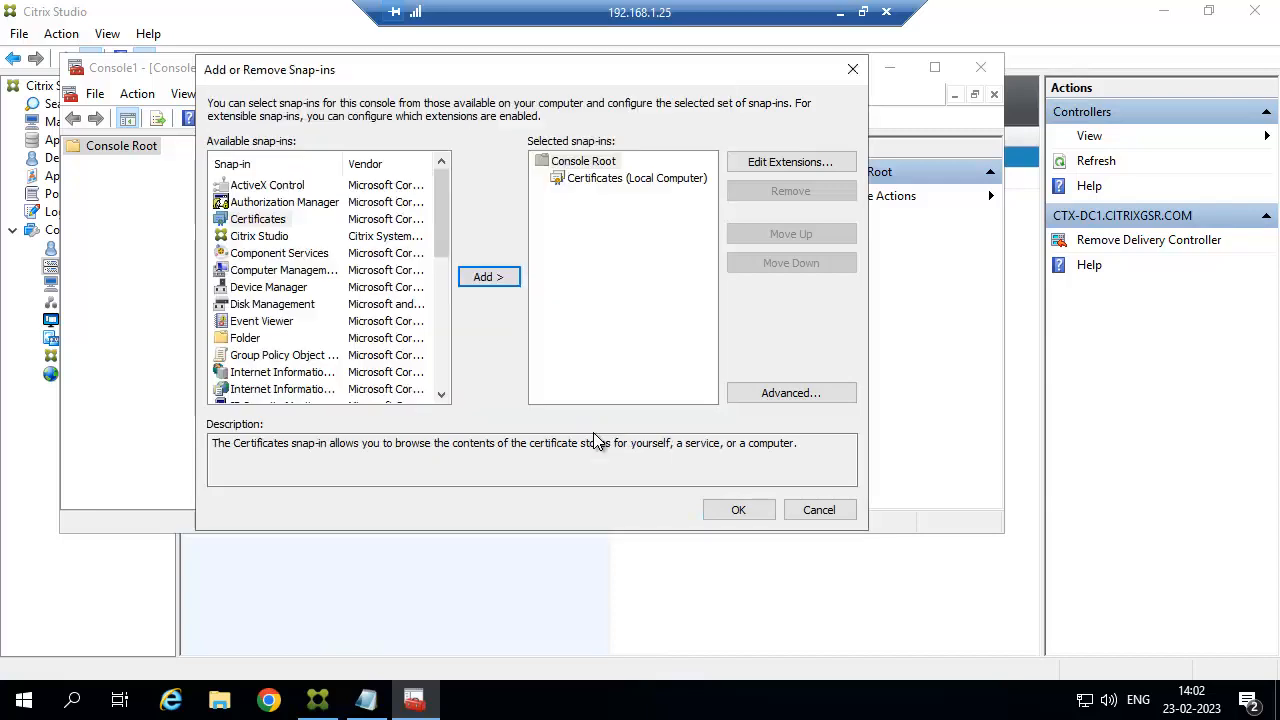
click(738, 511)
click(935, 67)
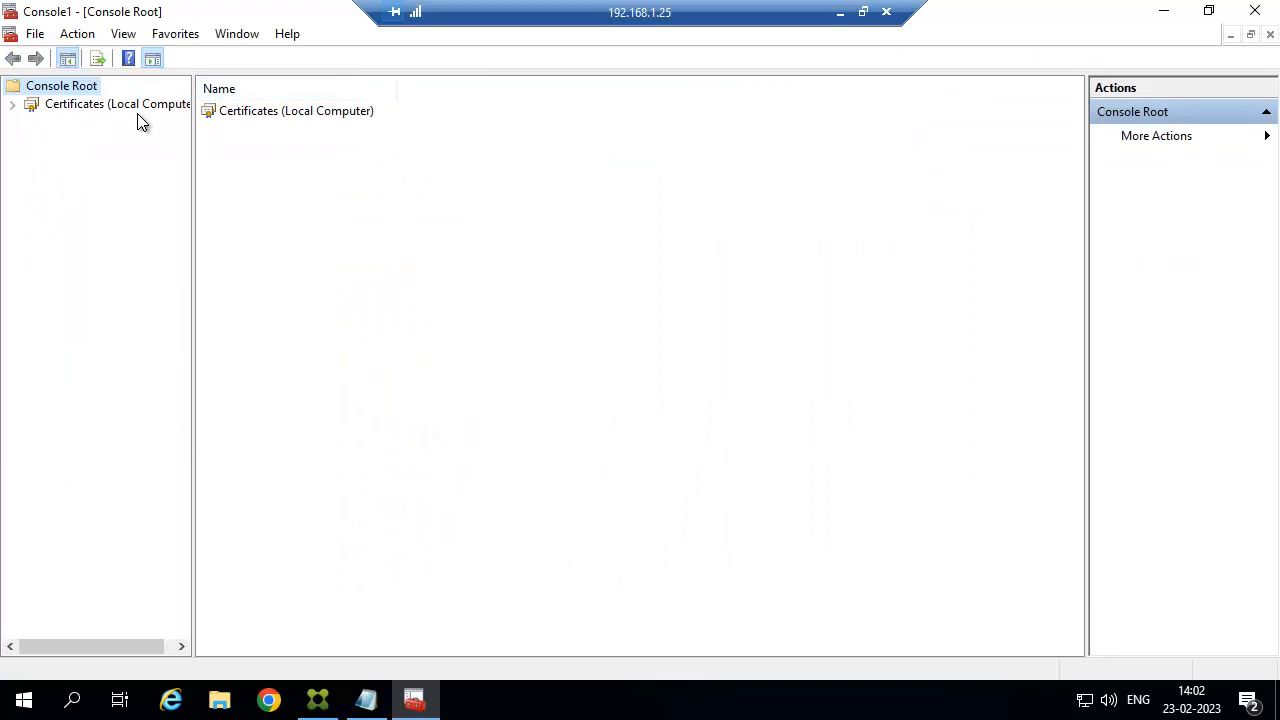
Expand Certificates (Local Computer) down to the Personal store's certificate list.
double_click(88, 106)
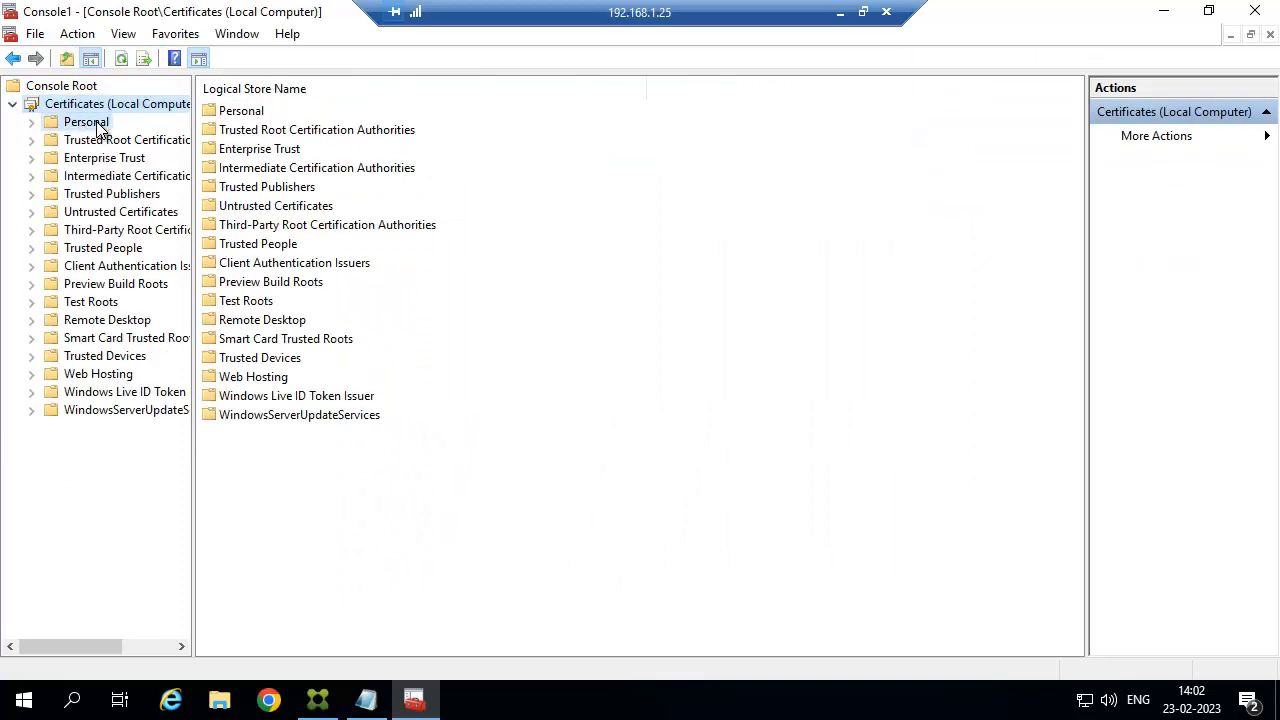
click(88, 122)
click(31, 122)
click(143, 145)
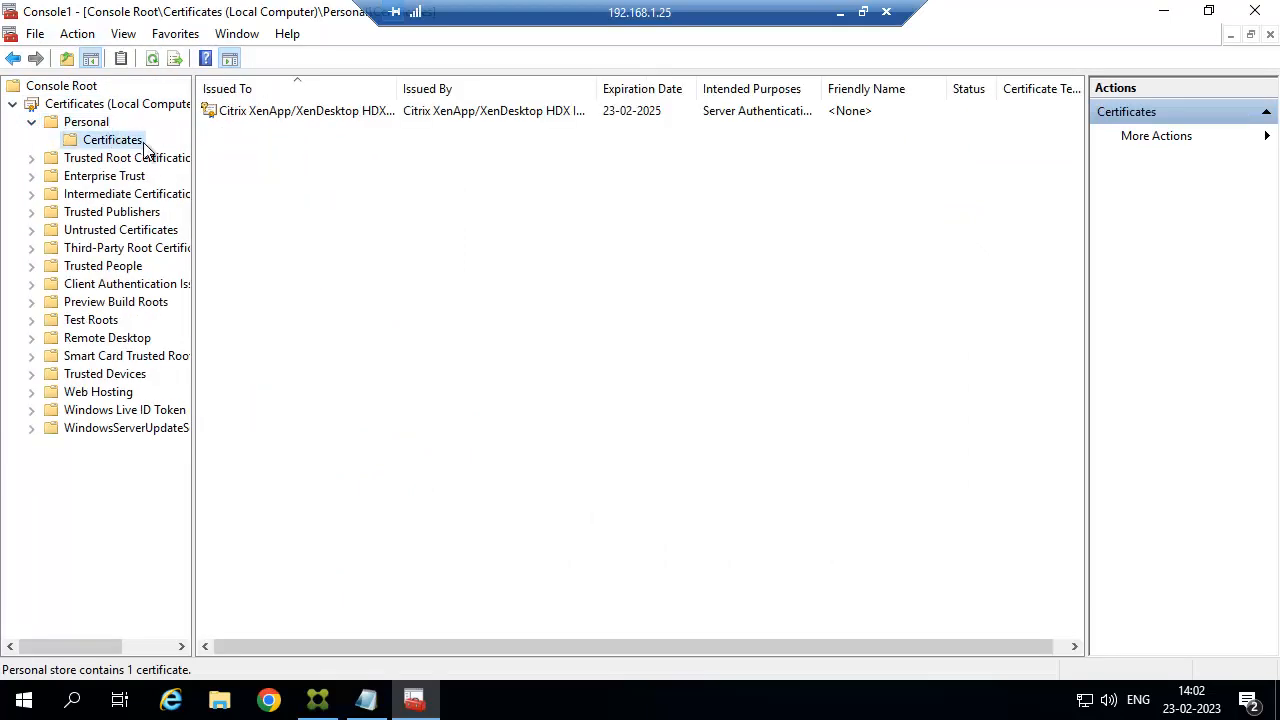
Enroll a new Computer certificate and select the resulting CTX-DC1.CITRIXGSR.COM certificate.
right_click(314, 141)
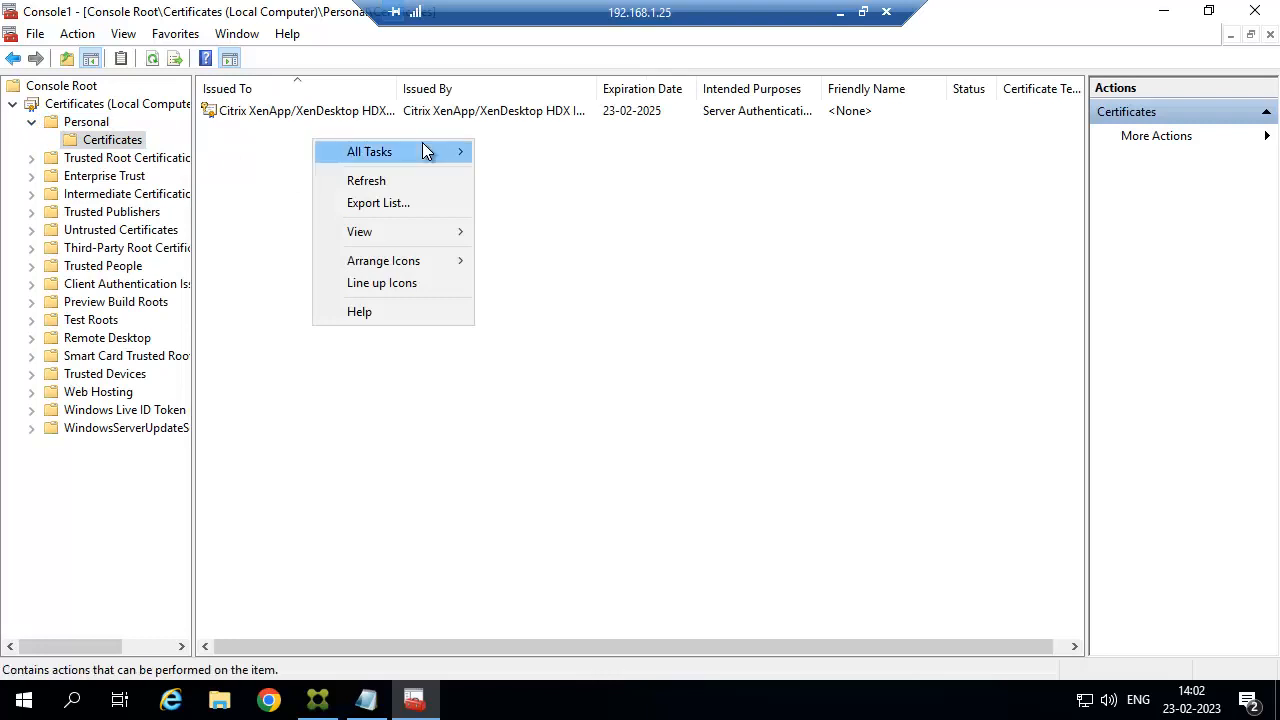
mouse_move(423, 150)
click(517, 156)
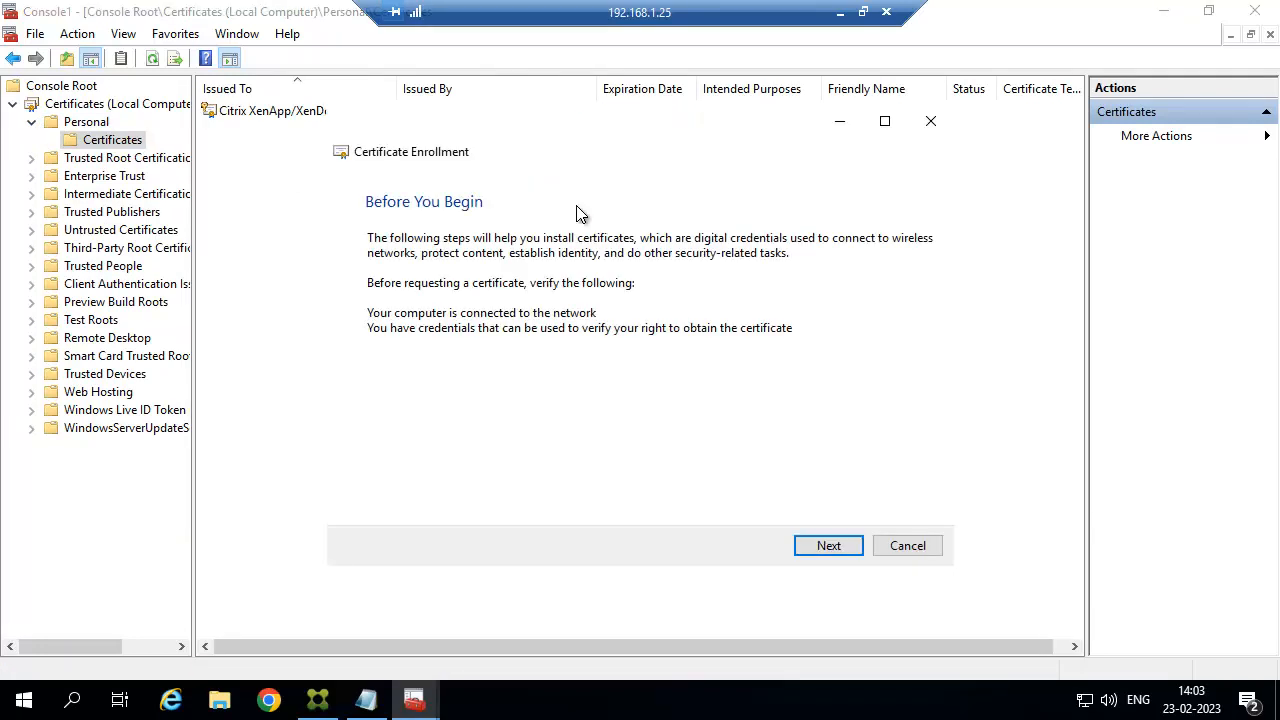
click(835, 550)
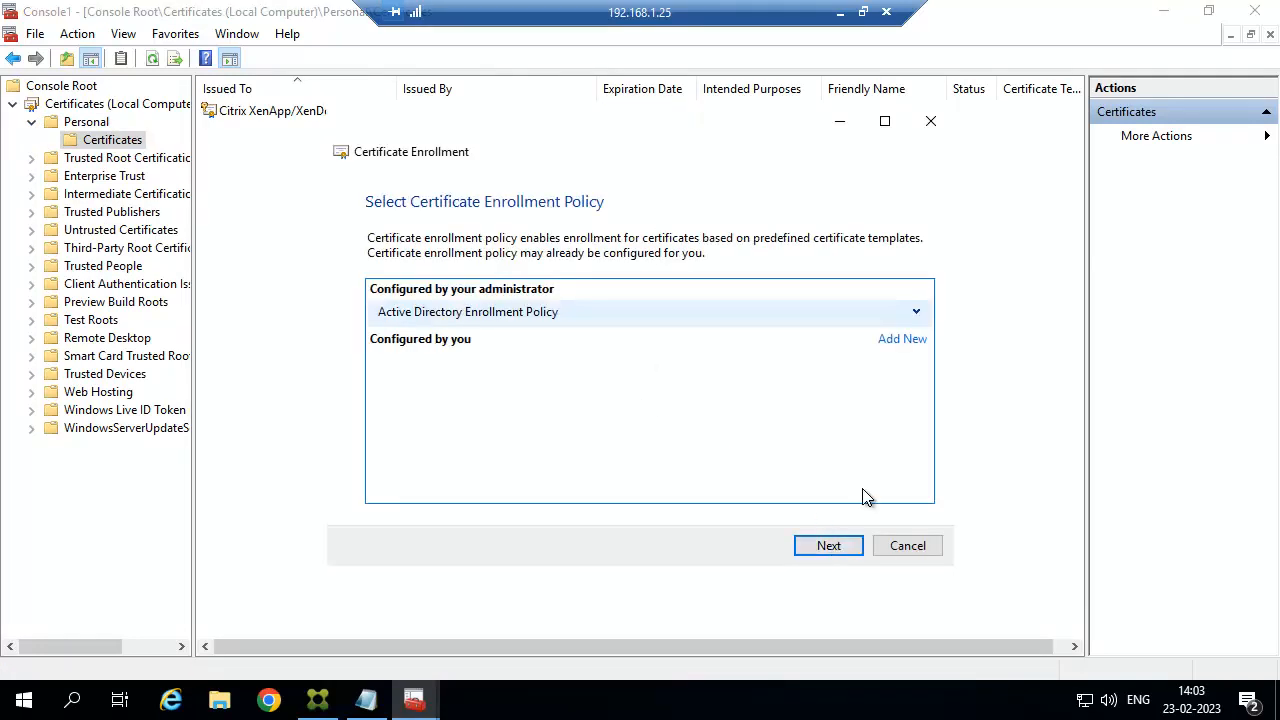
click(826, 548)
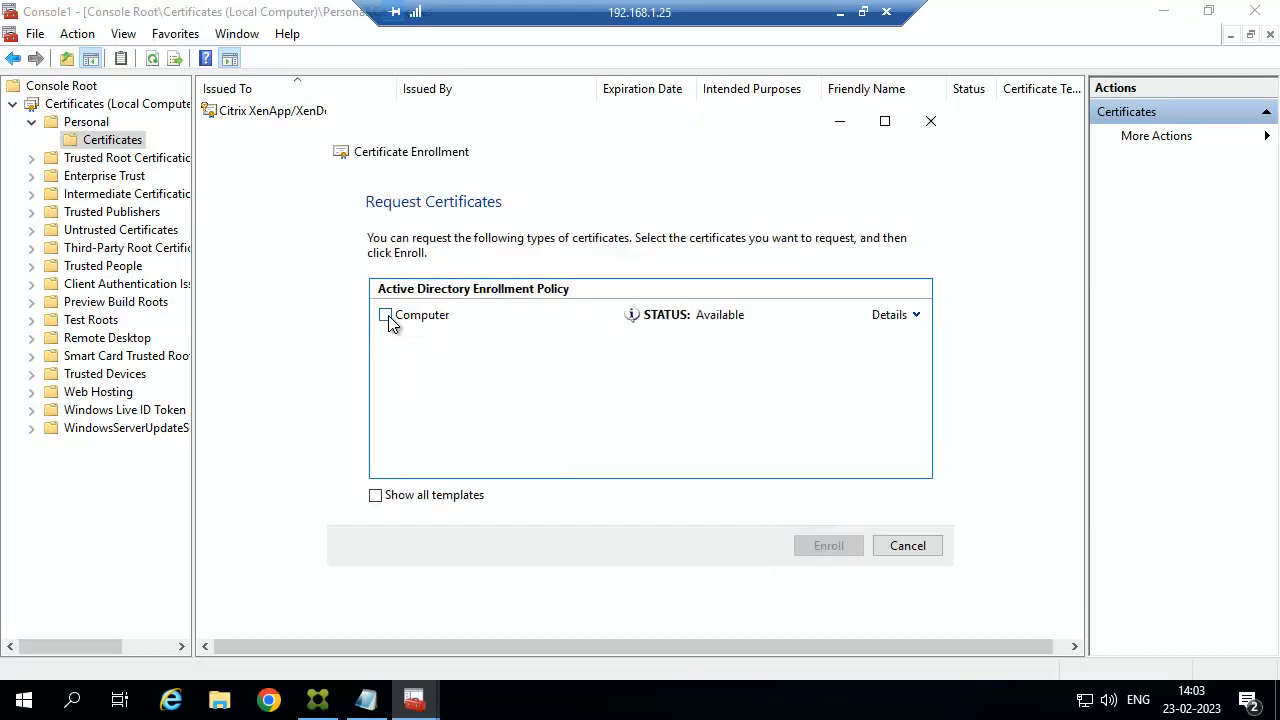
click(386, 316)
click(820, 545)
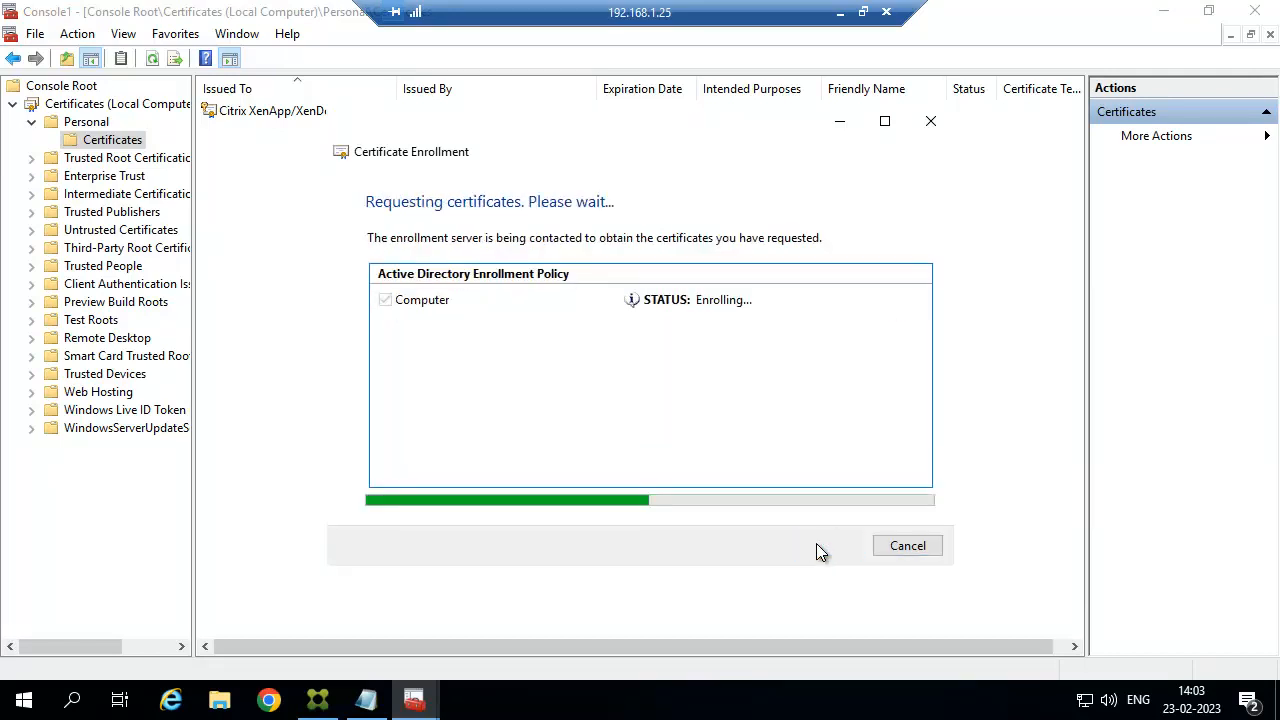
click(908, 545)
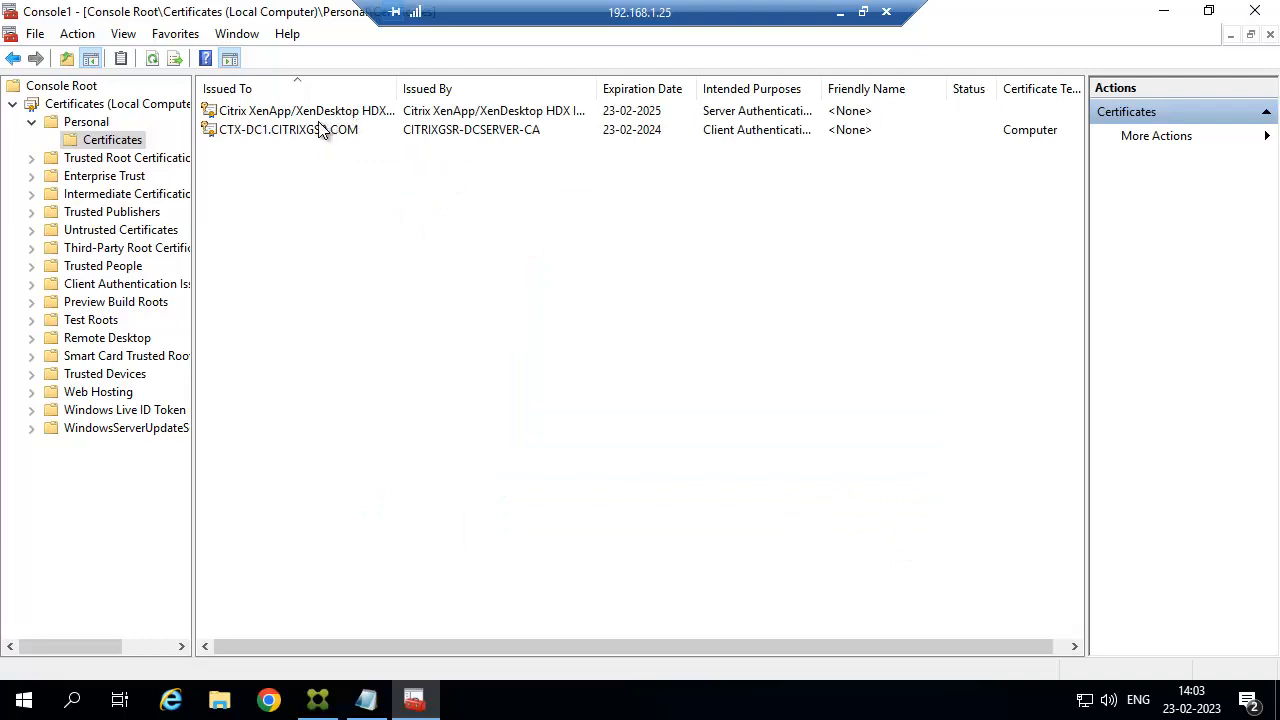
click(318, 131)
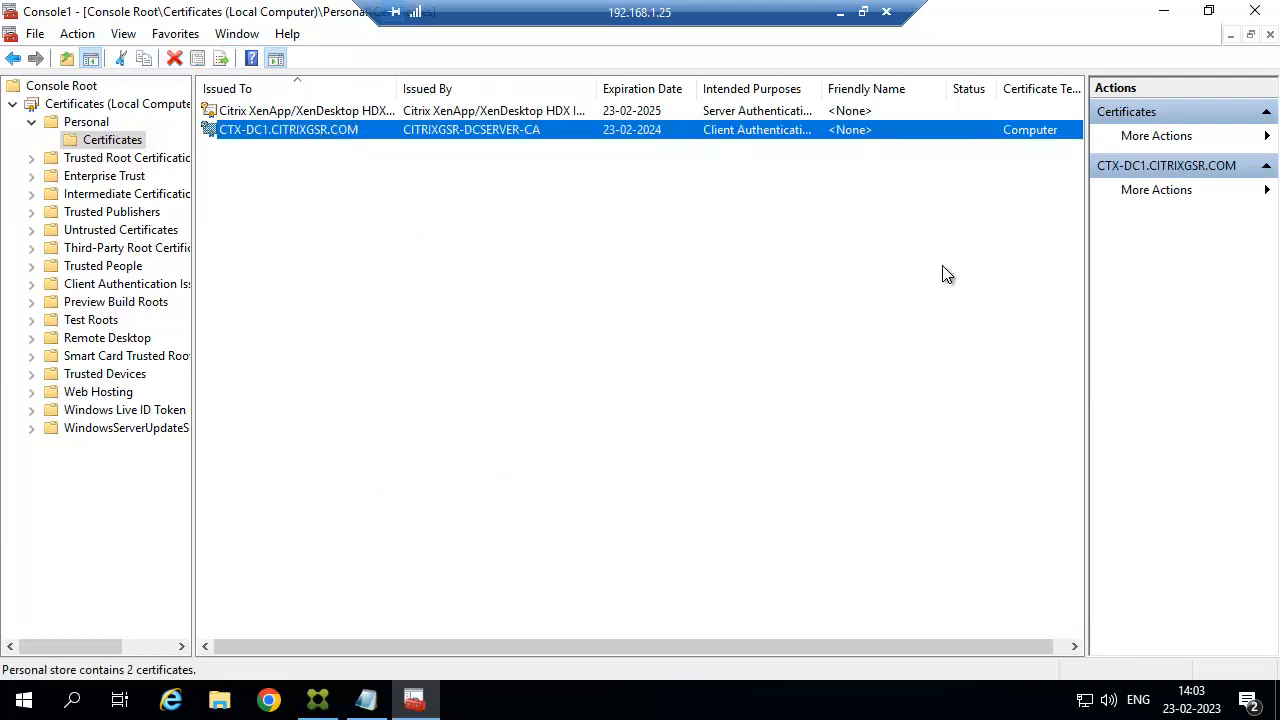
Select the gwmi citrix broker service query line in the Notepad notes.
click(354, 704)
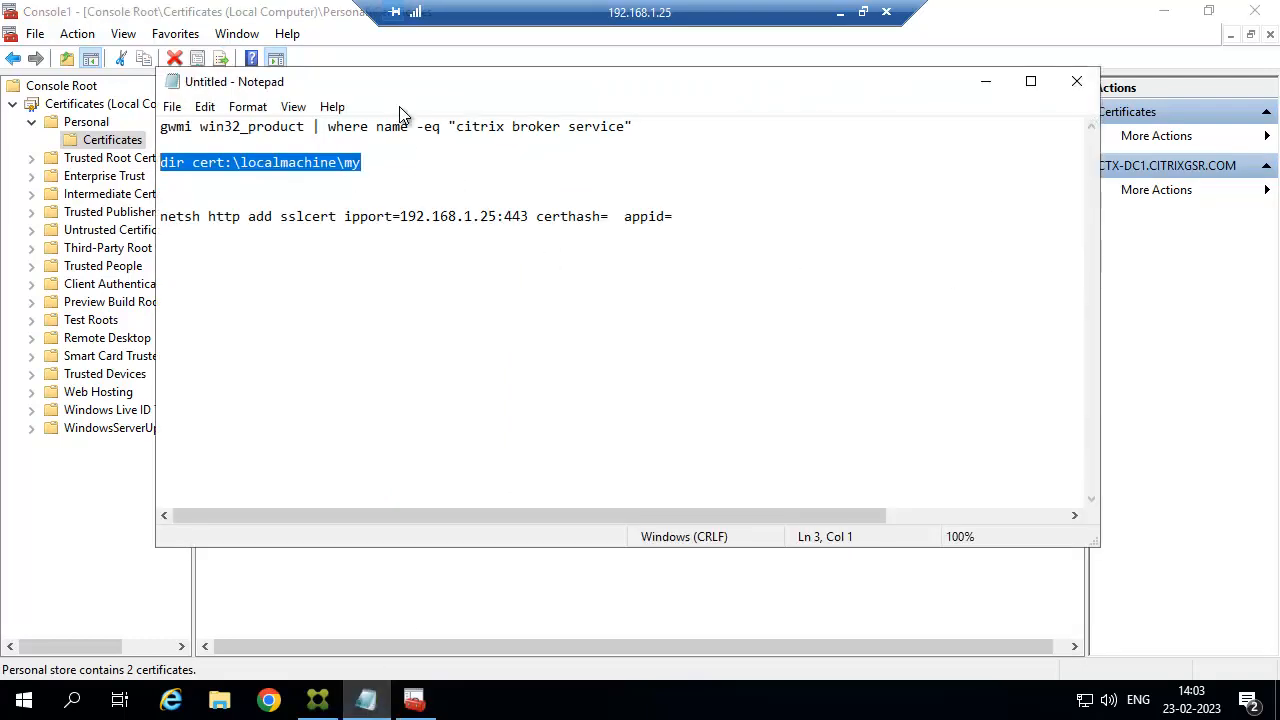
click(381, 156)
drag(630, 133, 155, 121)
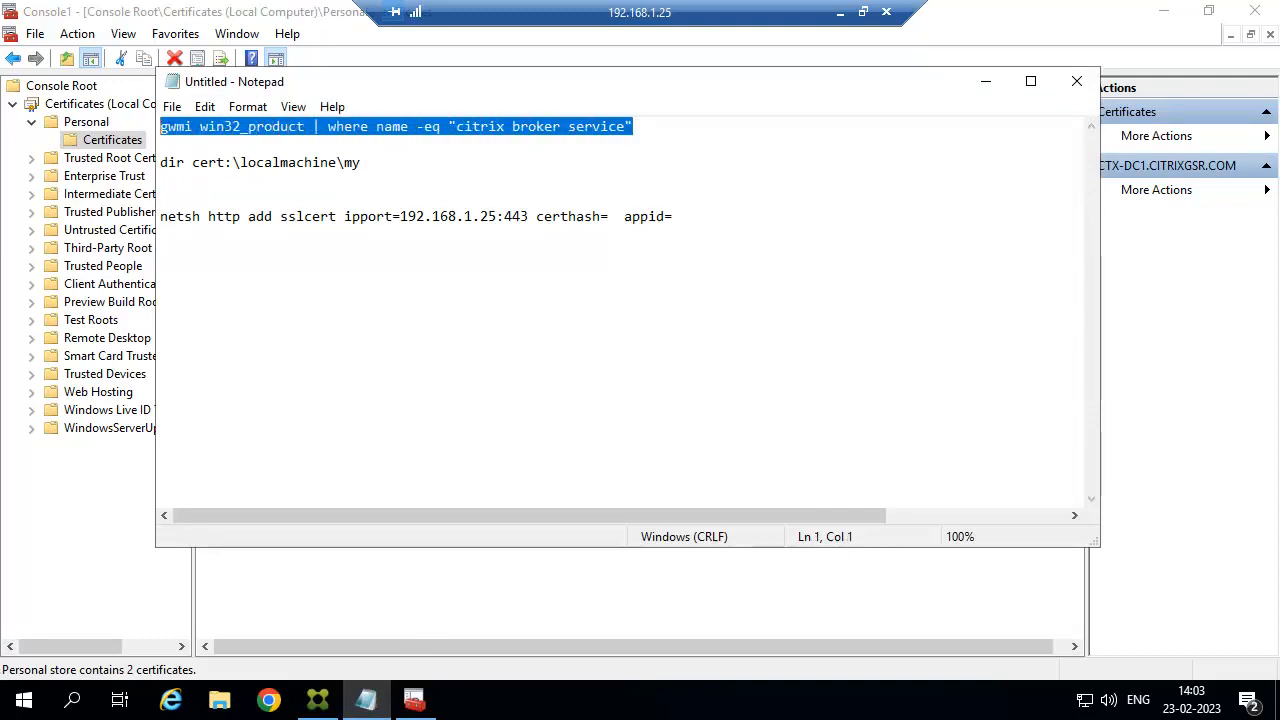
Enter the citrix broker service win32_product query in PowerShell, then select Notepad's dir cert line.
click(24, 700)
click(470, 205)
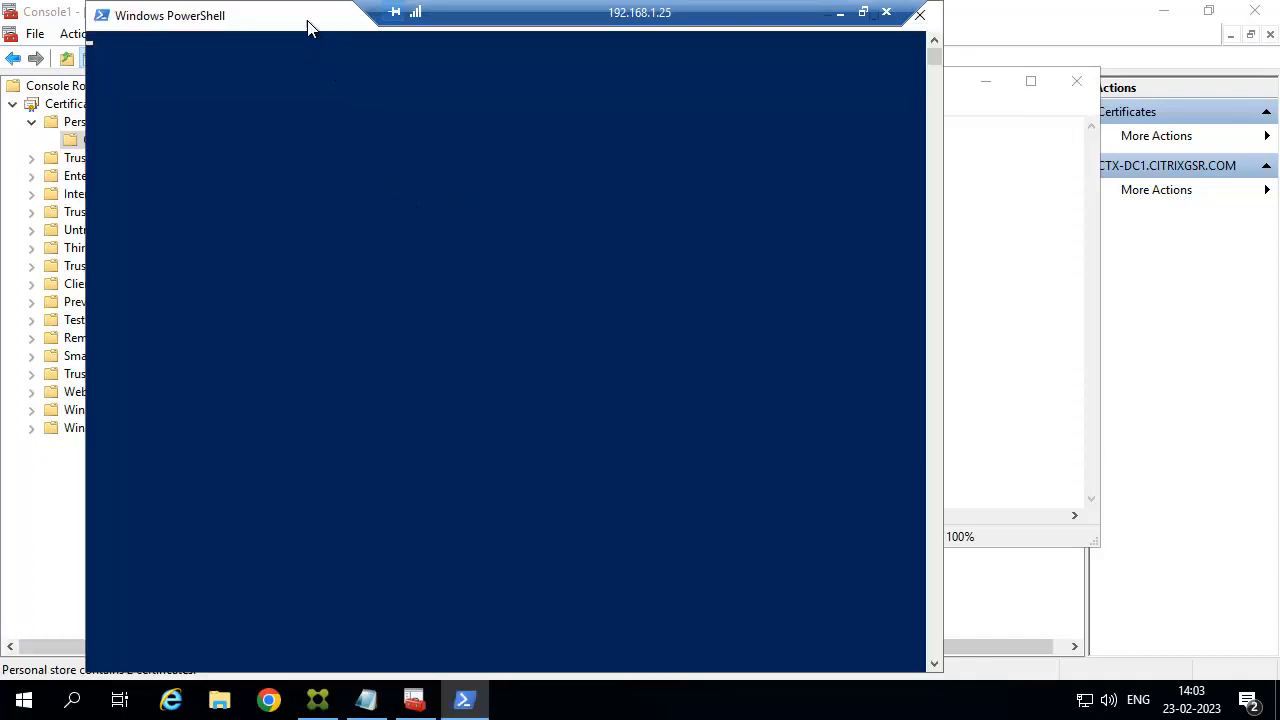
drag(308, 28, 670, 236)
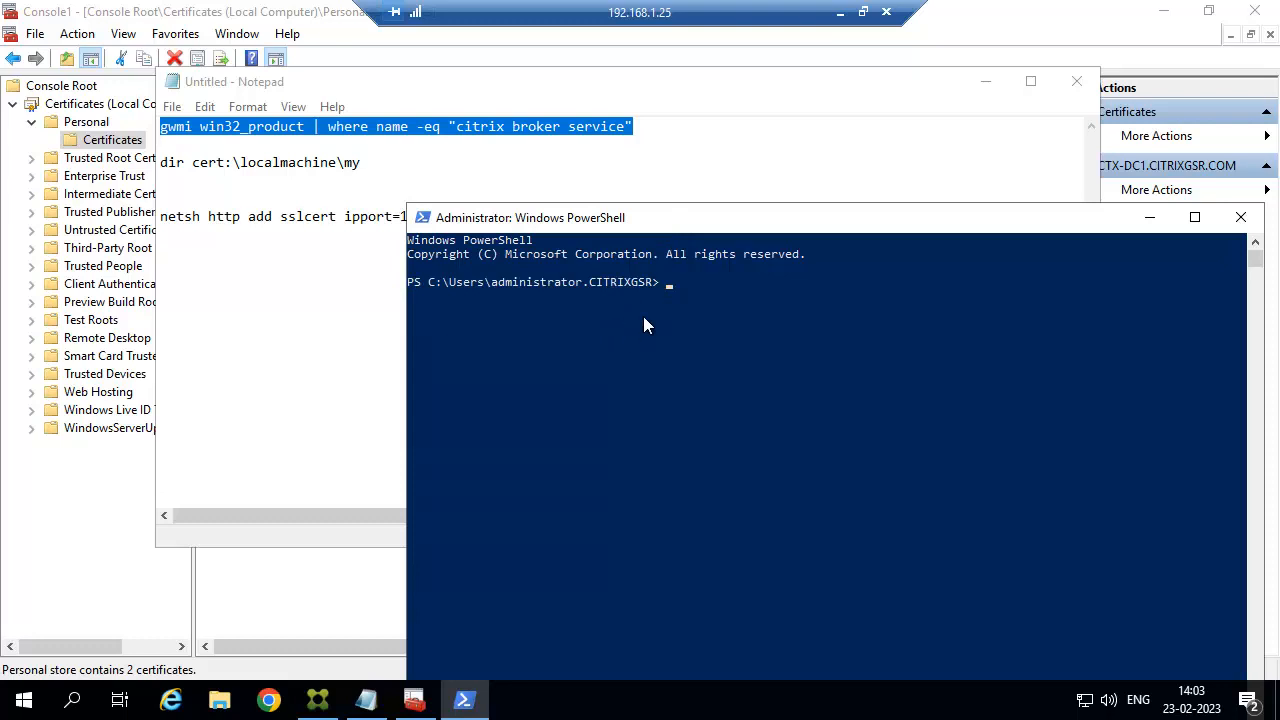
text(gwmi win32_product | where name -eq "citrix broker service)
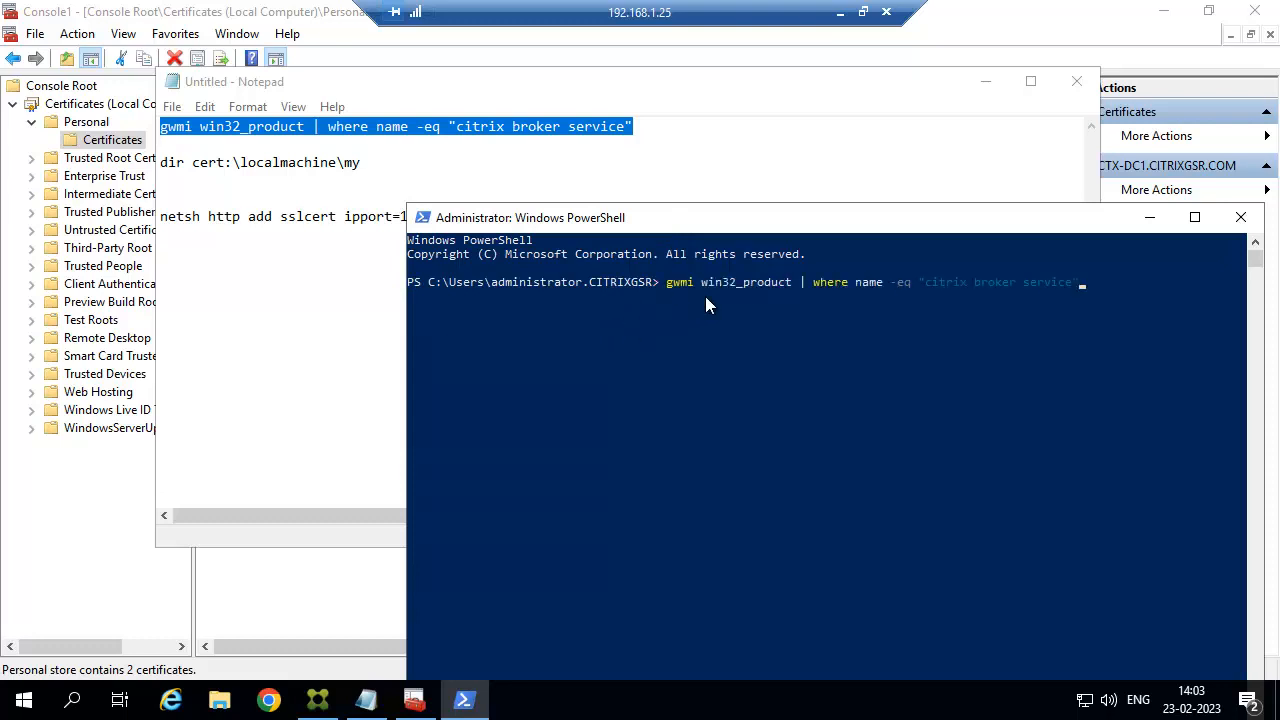
click(425, 173)
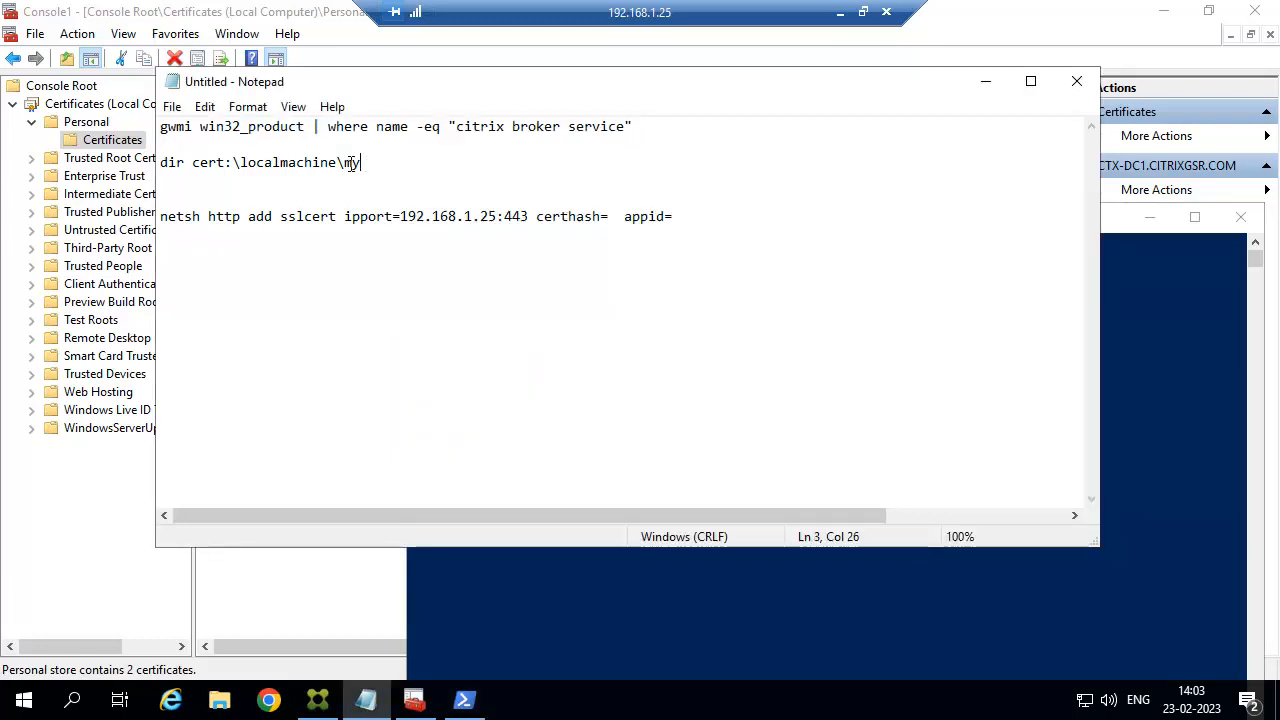
drag(352, 162, 160, 168)
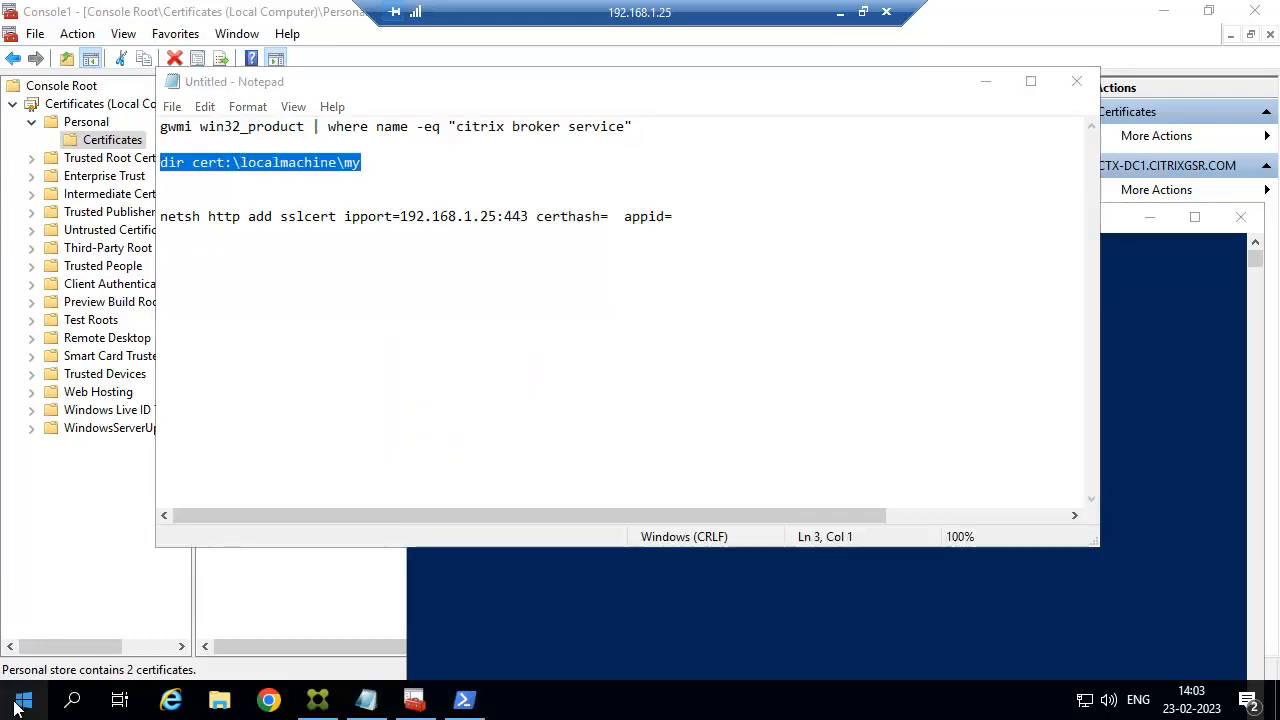
Run dir cert:\localmachine\my in a fresh Windows PowerShell console.
right_click(23, 700)
click(498, 635)
click(24, 700)
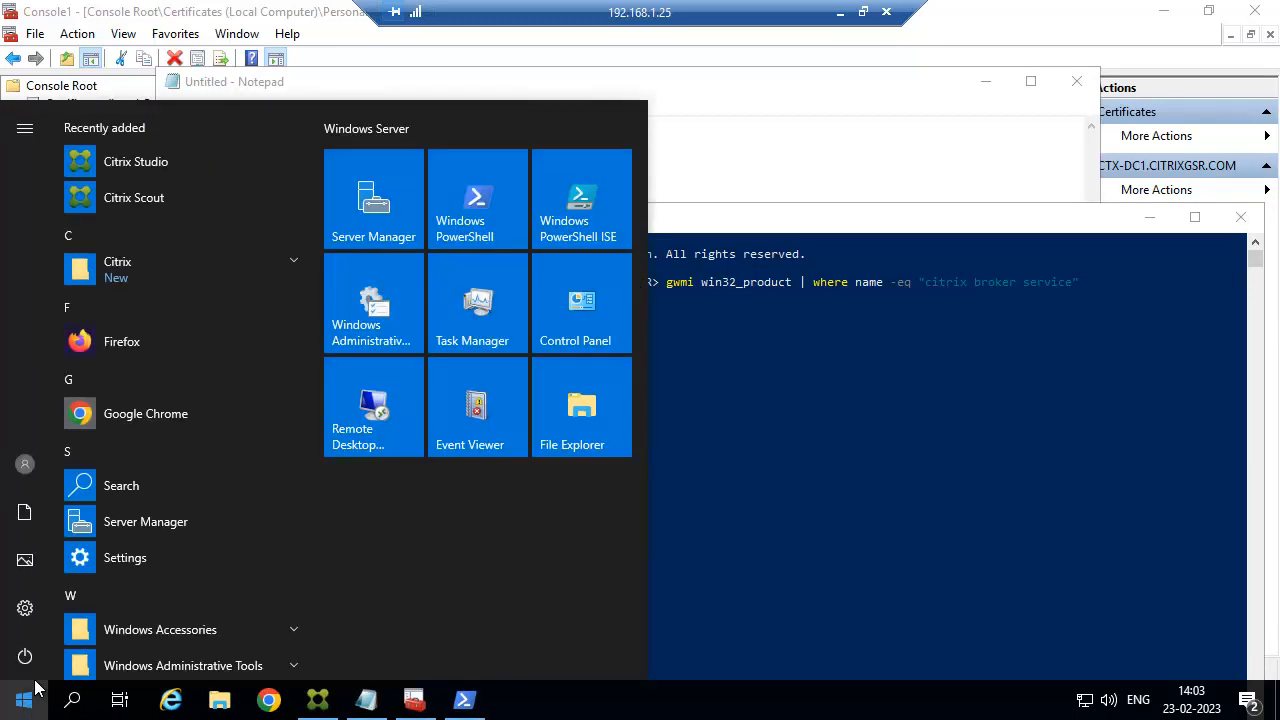
click(481, 205)
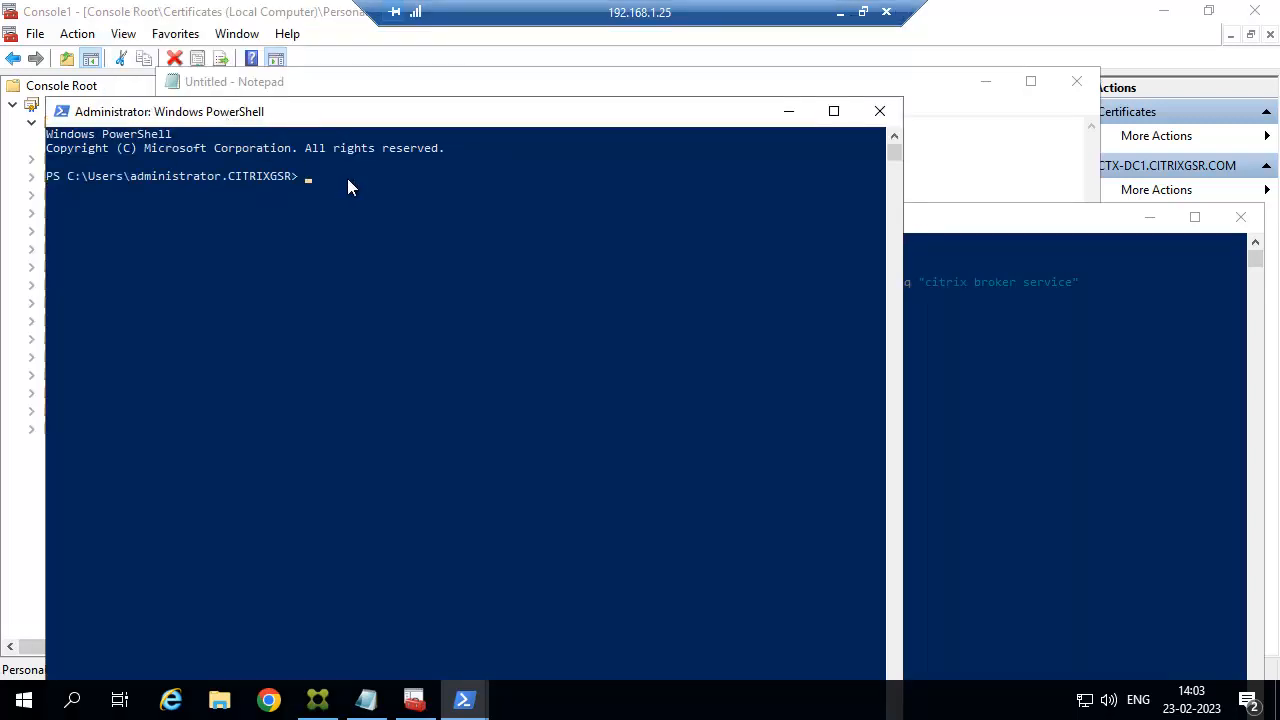
text(dir cert:\localmachine\my)
key(Return)
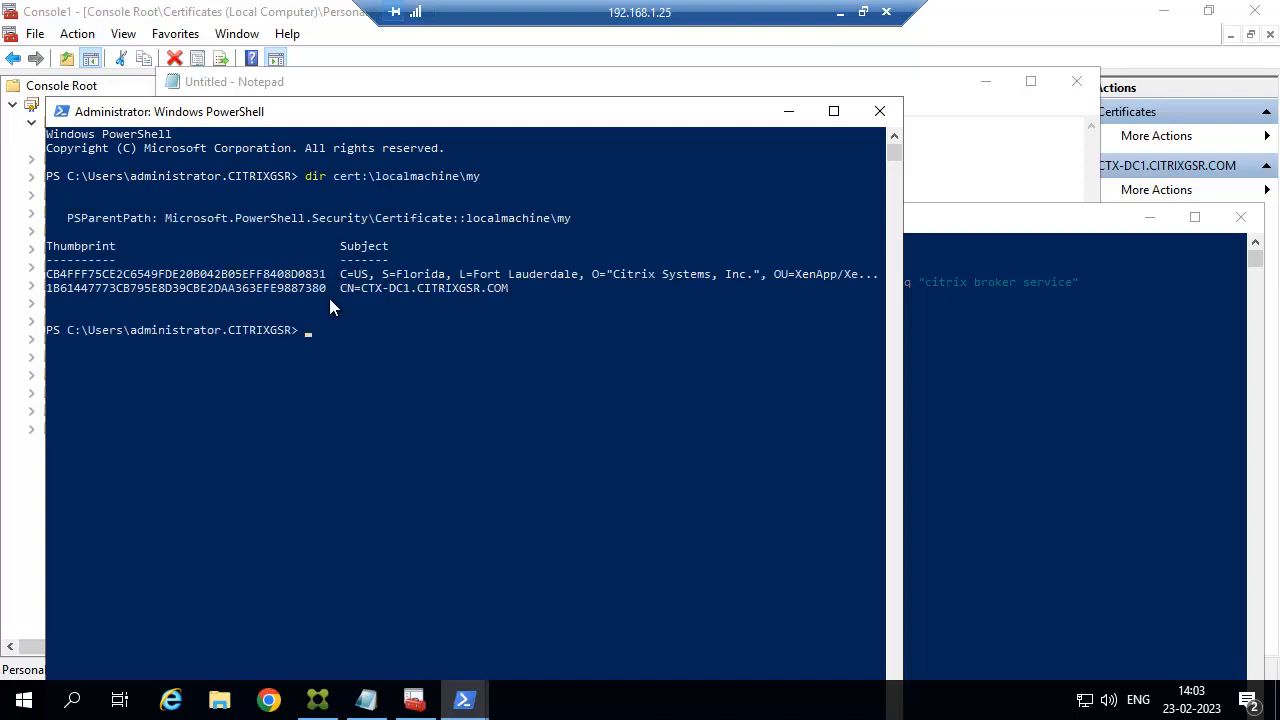
Copy the CTX-DC1.CITRIXGSR.COM certificate's thumbprint and return to Notepad.
drag(327, 286, 183, 288)
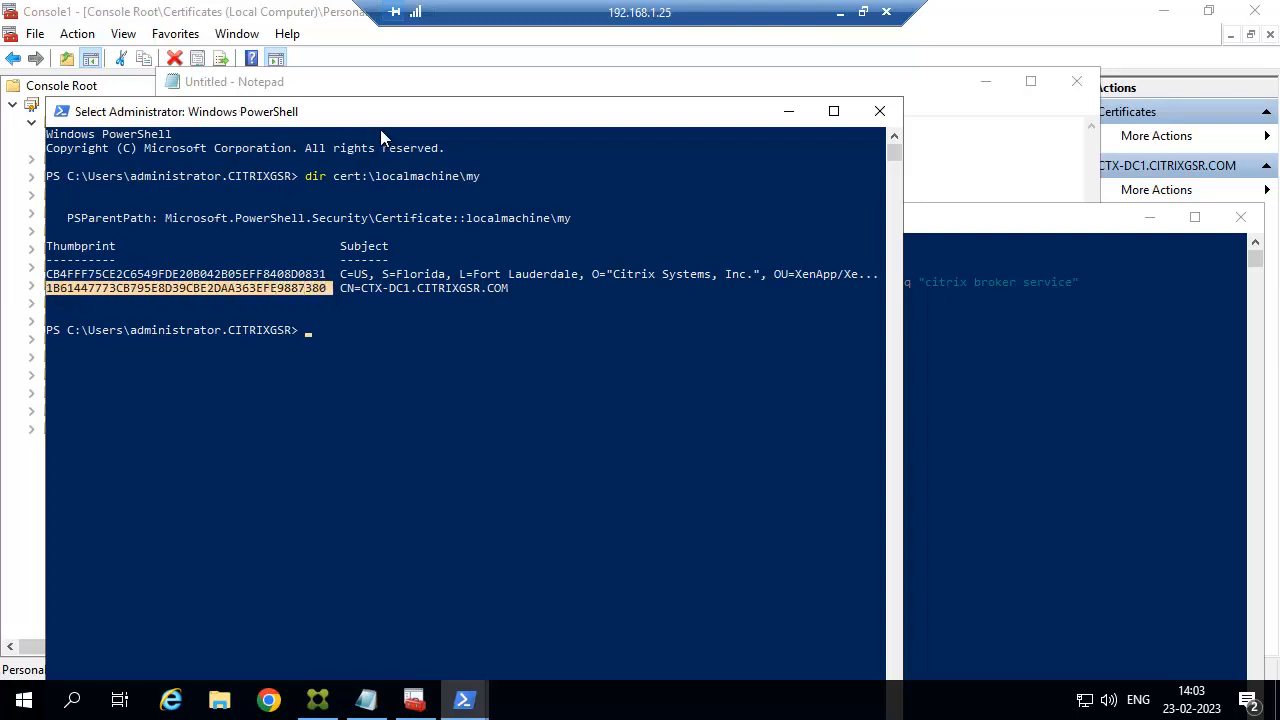
right_click(387, 114)
mouse_move(451, 266)
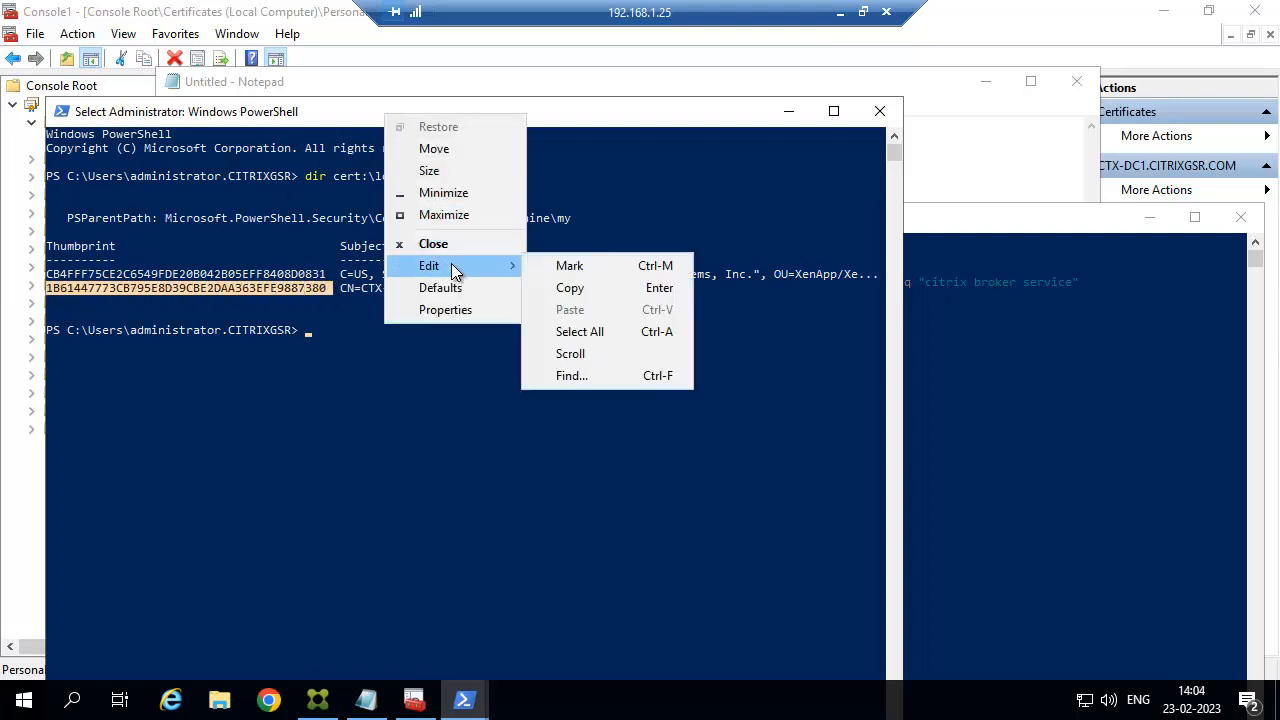
click(590, 290)
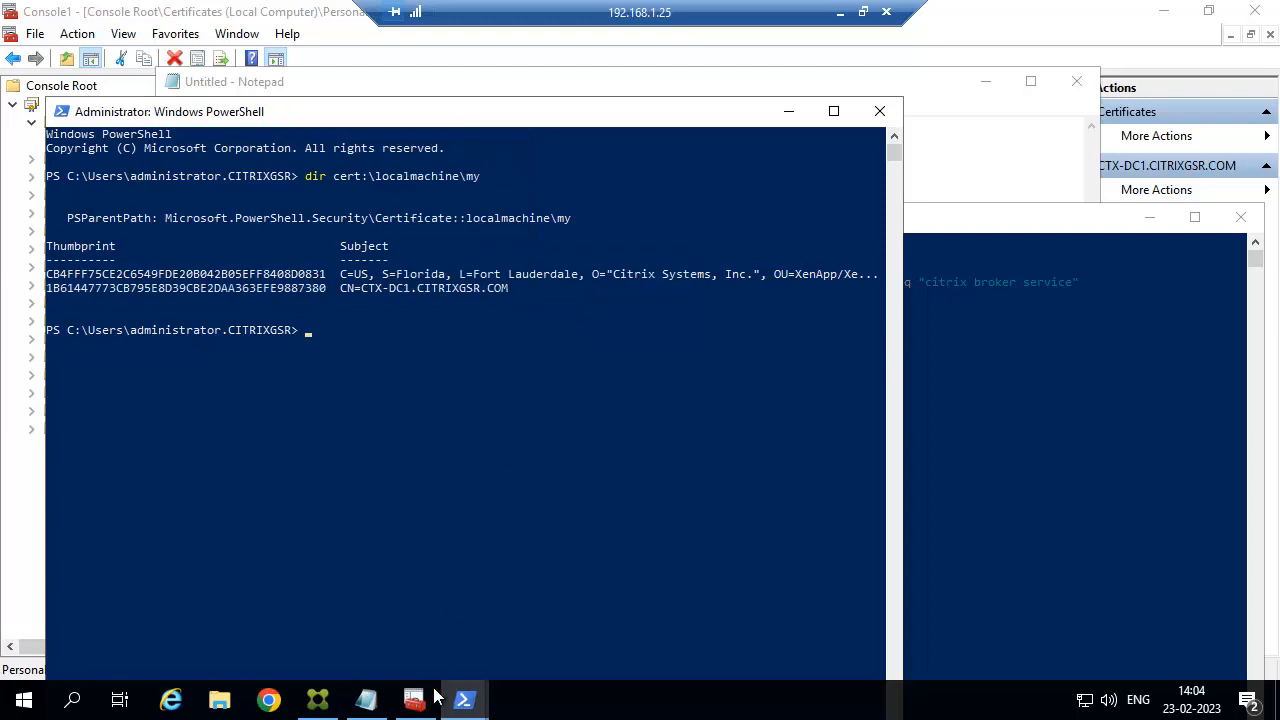
click(368, 699)
Paste the certificate thumbprint after certhash= in the netsh command.
click(567, 257)
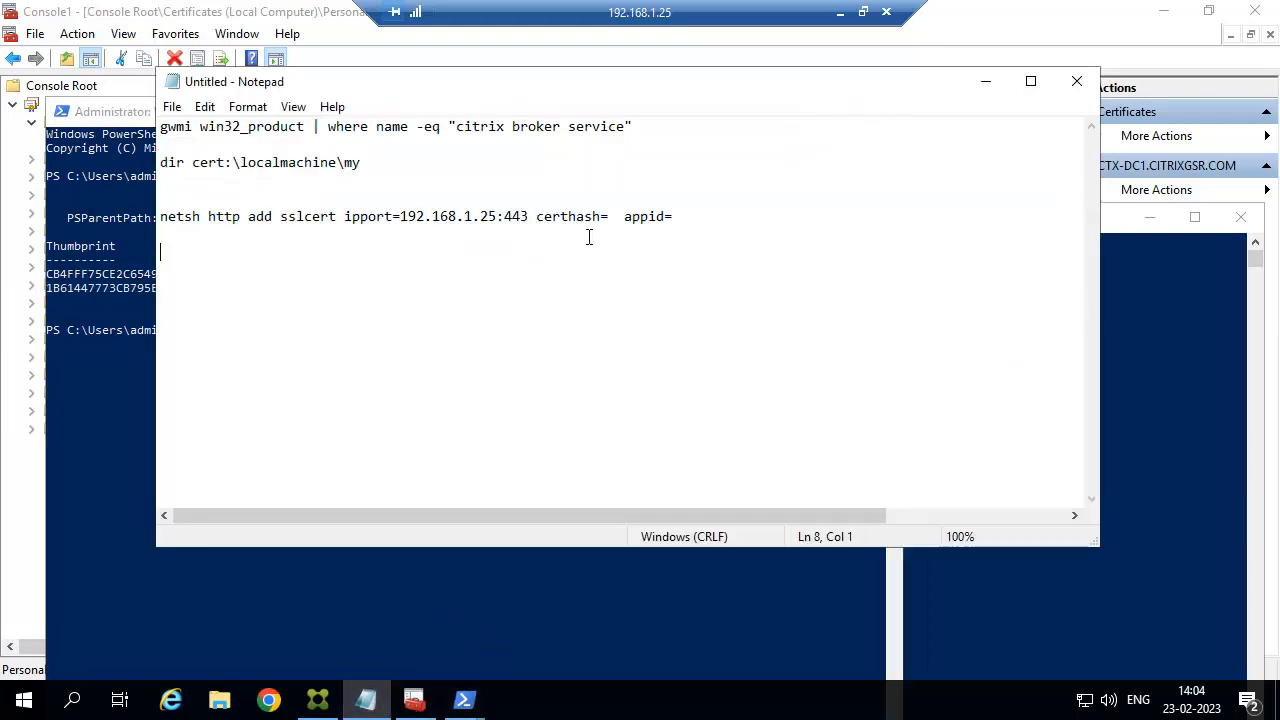
click(605, 218)
key(ctrl+v)
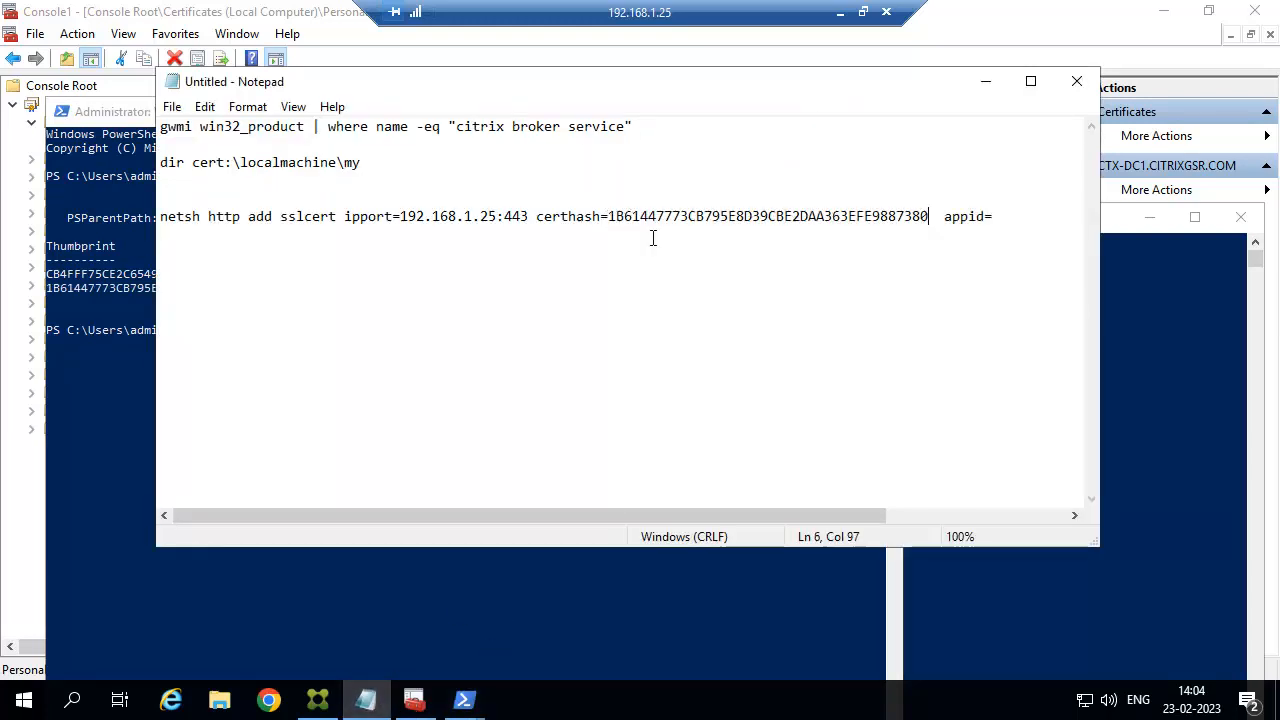
Copy the Citrix Broker Service IdentifyingNumber GUID from the PowerShell output.
click(1195, 467)
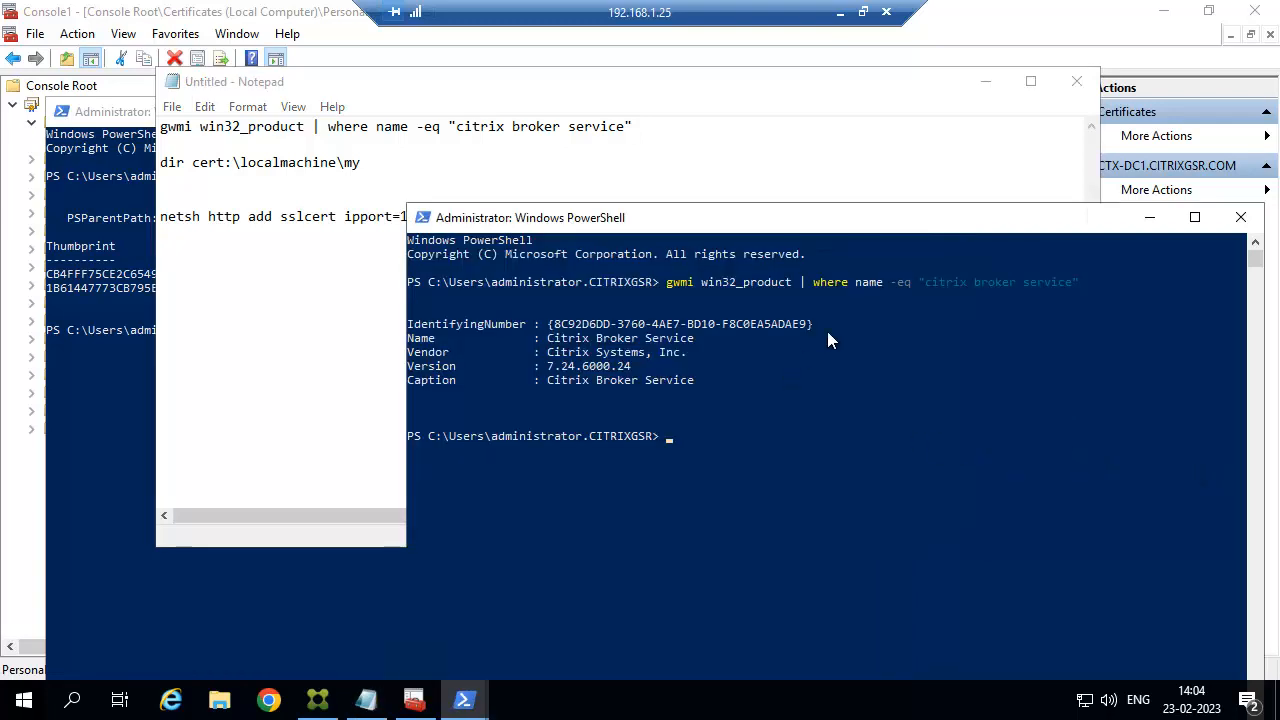
drag(811, 323, 550, 326)
right_click(604, 330)
mouse_move(549, 326)
mouse_down()
mouse_move(812, 326)
mouse_move(548, 325)
mouse_up()
click(817, 342)
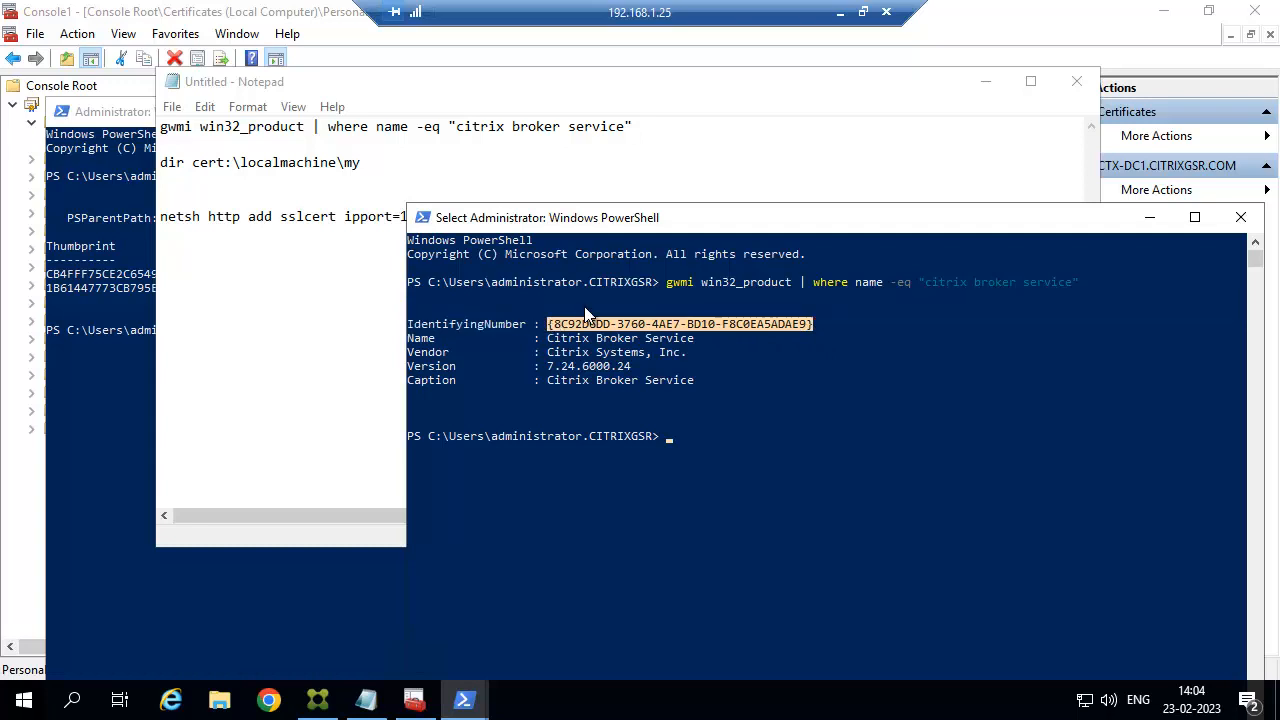
right_click(810, 224)
mouse_move(925, 366)
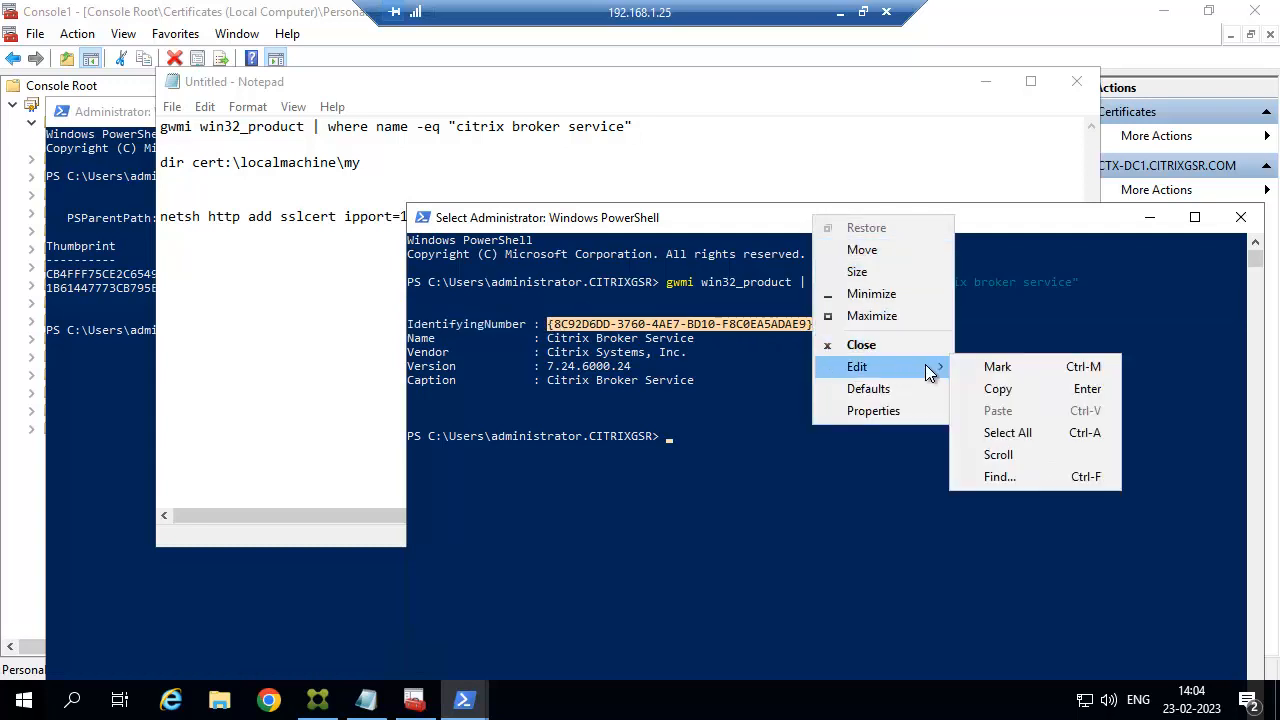
click(996, 390)
Paste the GUID after appid= and select the whole finished netsh line.
click(272, 272)
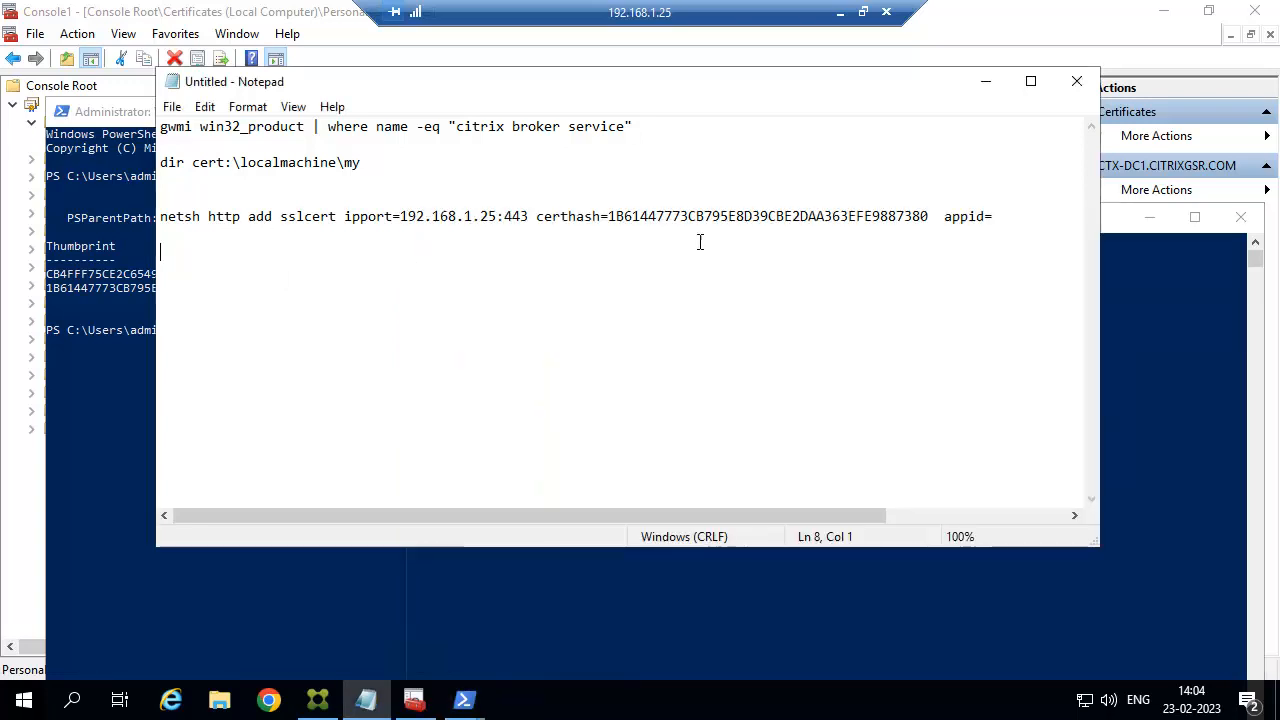
click(993, 216)
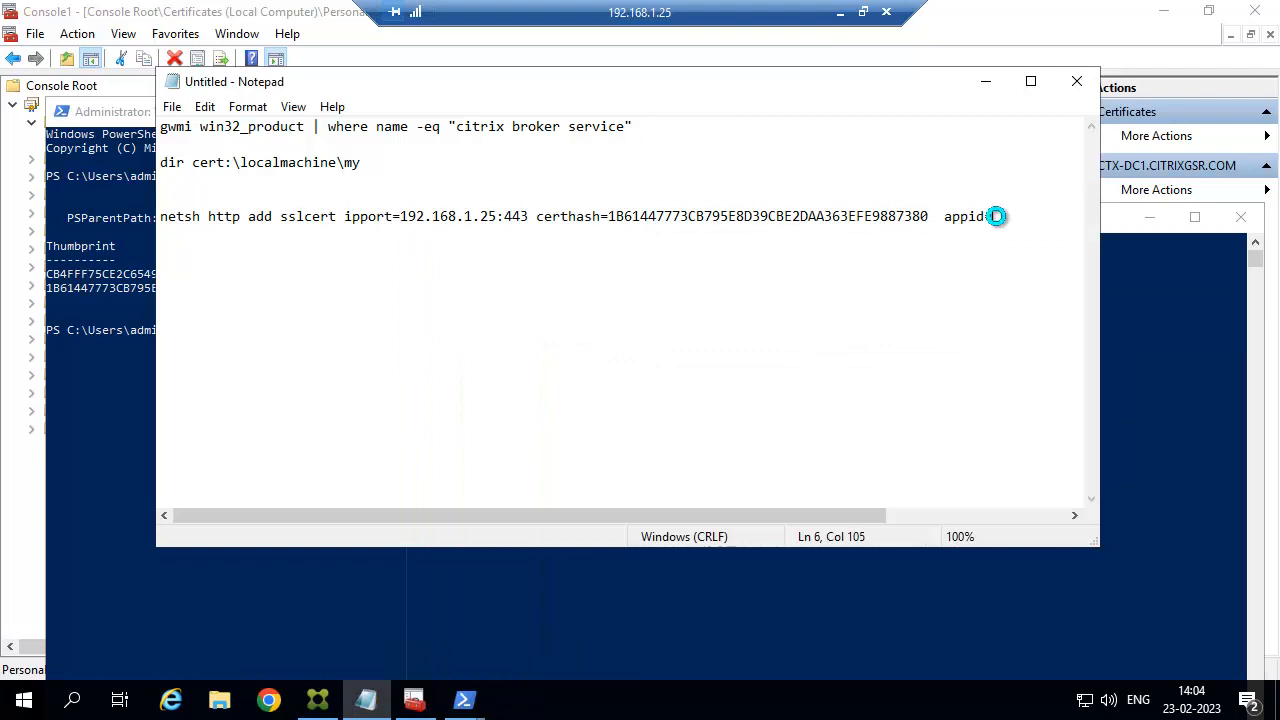
key(ctrl+v)
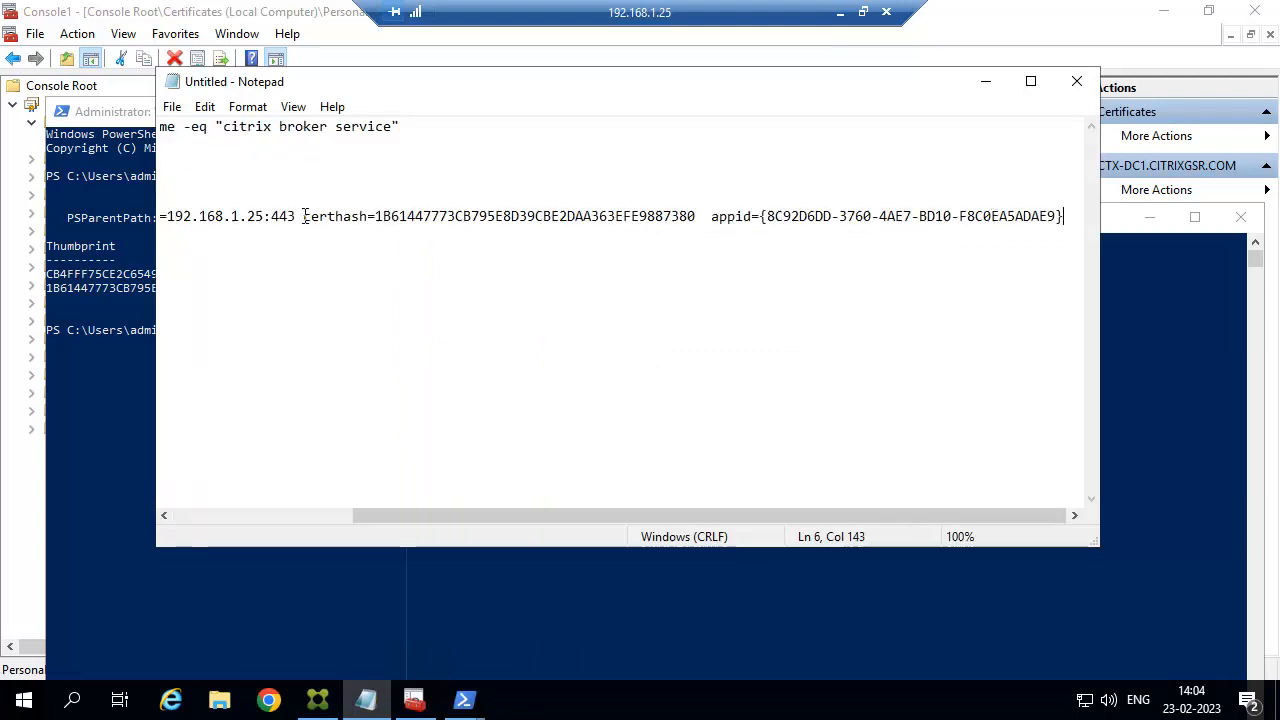
drag(298, 216, 127, 209)
click(384, 216)
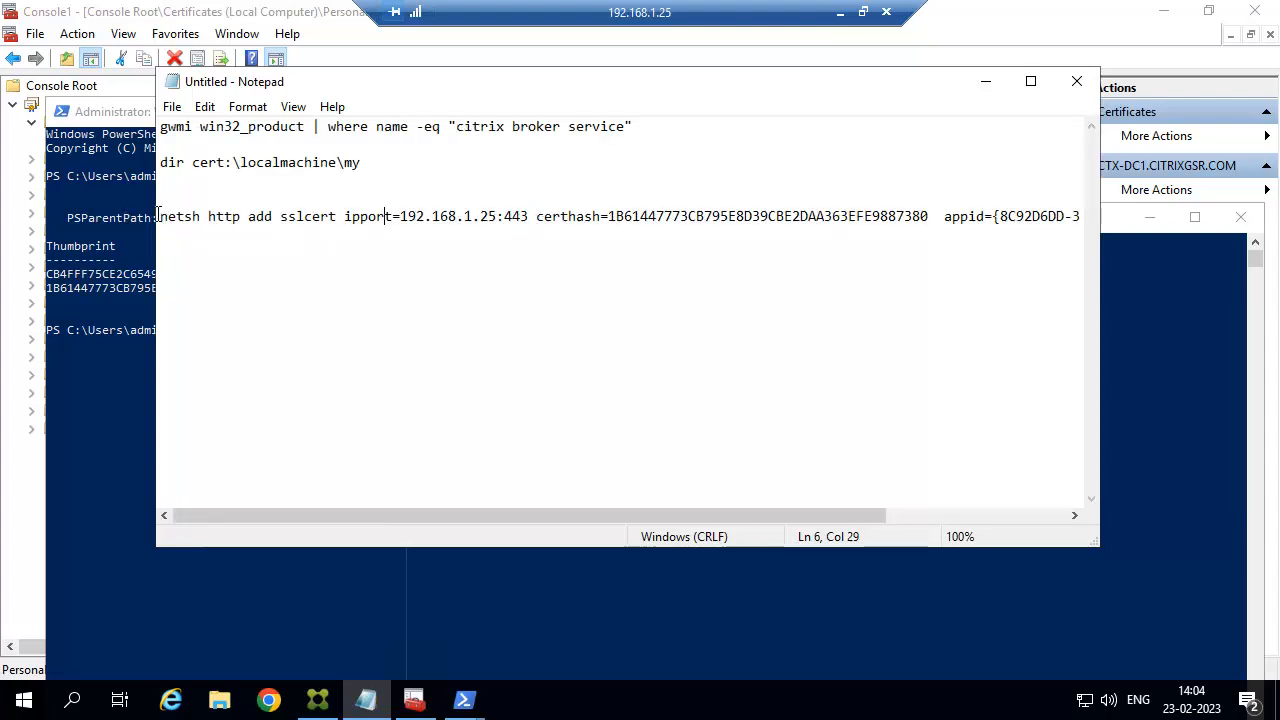
drag(158, 216, 975, 233)
drag(1068, 233, 1105, 222)
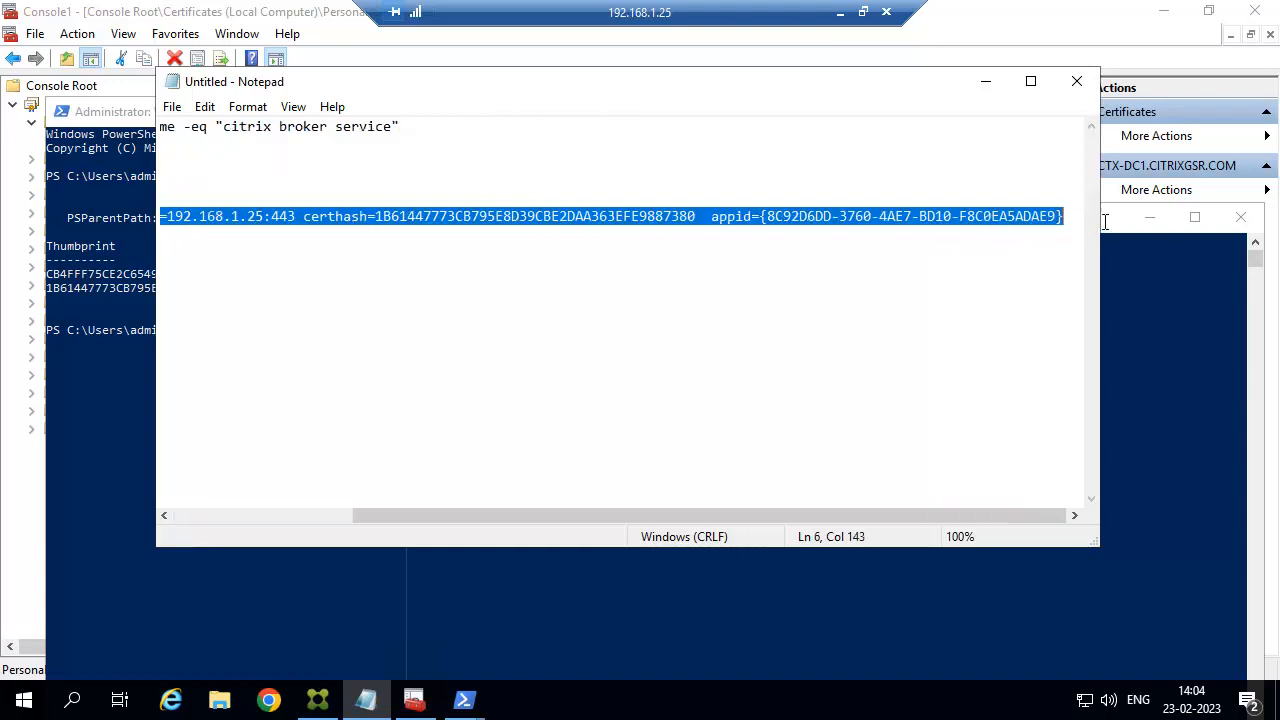
Run the netsh sslcert command in an administrator Command Prompt, binding 192.168.1.25:443.
click(4, 706)
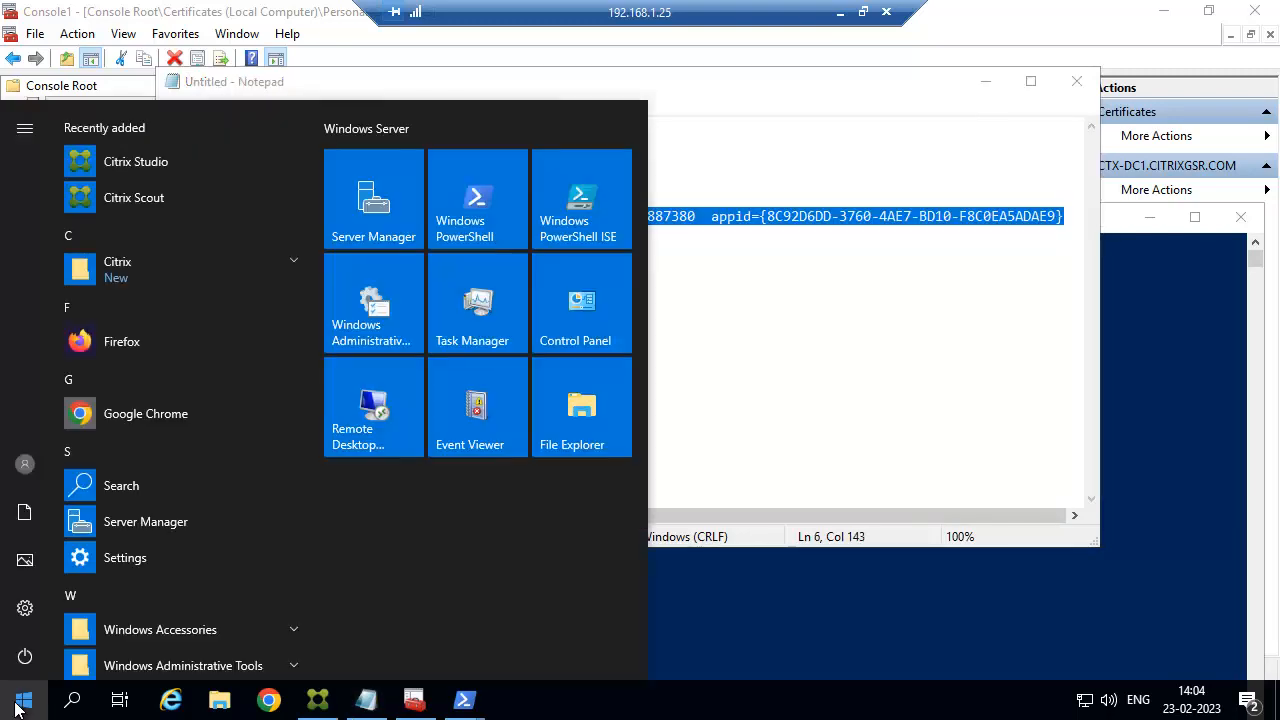
text(cmd)
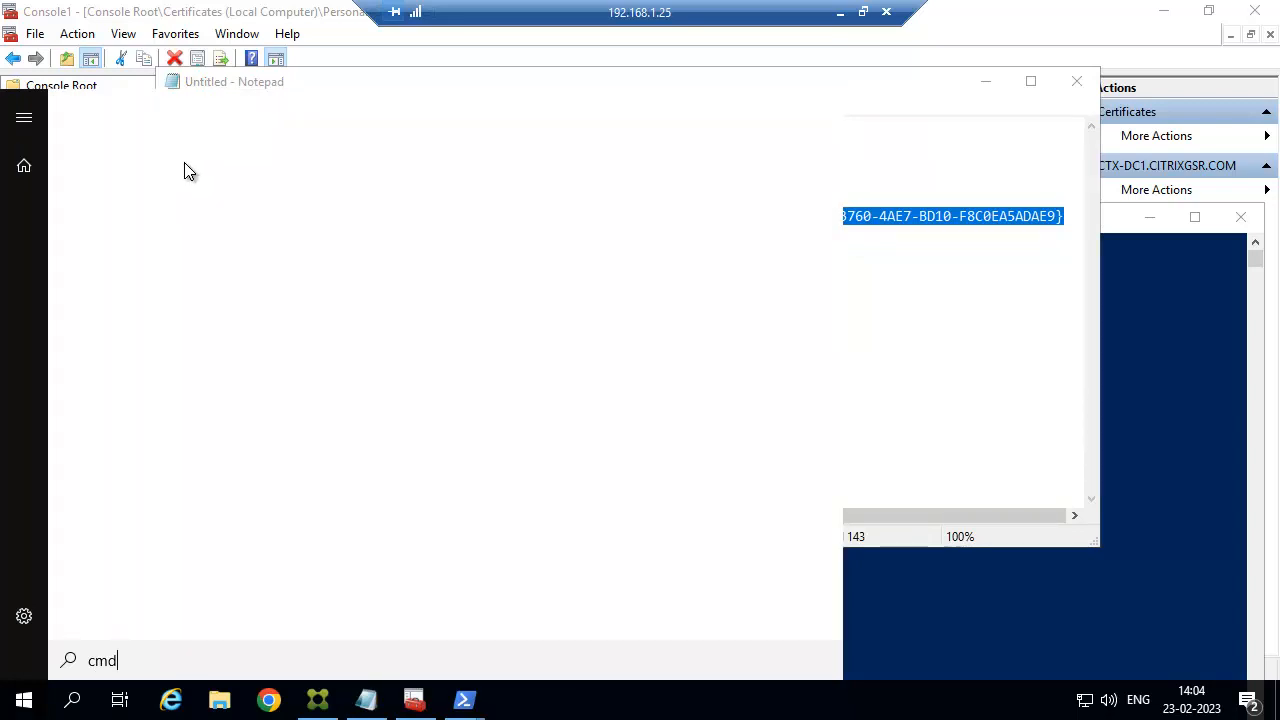
right_click(148, 210)
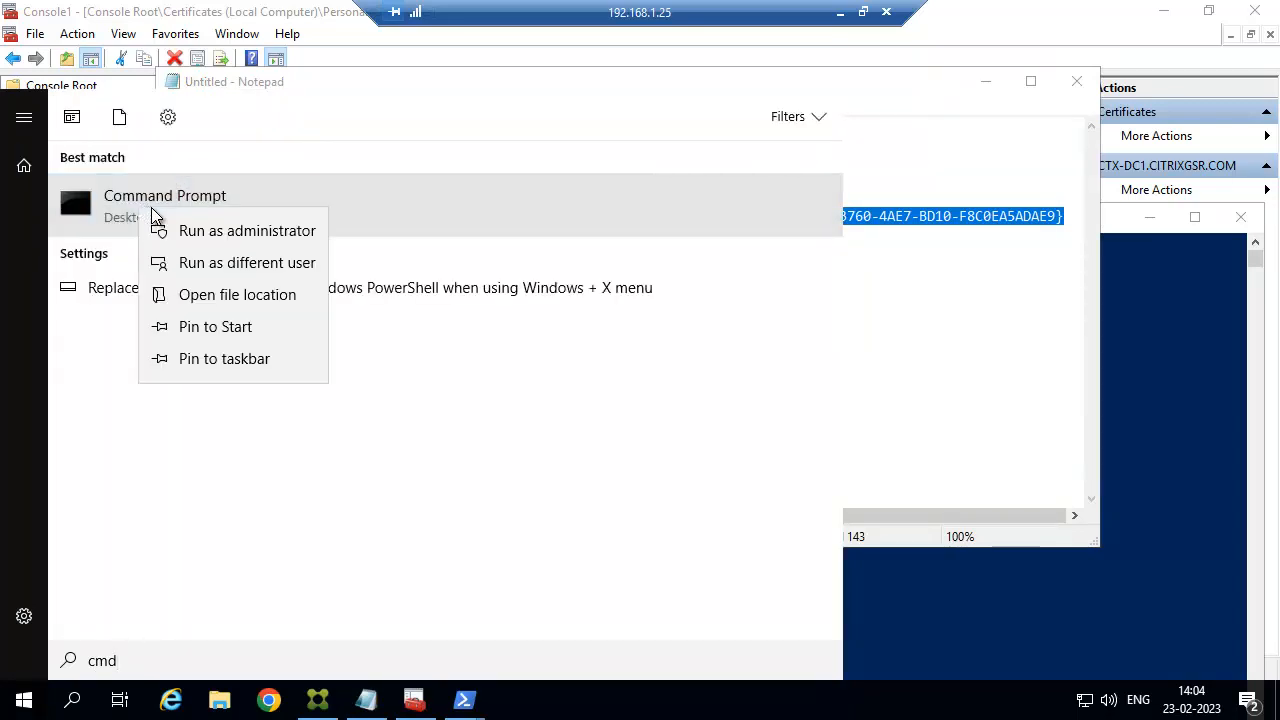
click(212, 230)
right_click(500, 238)
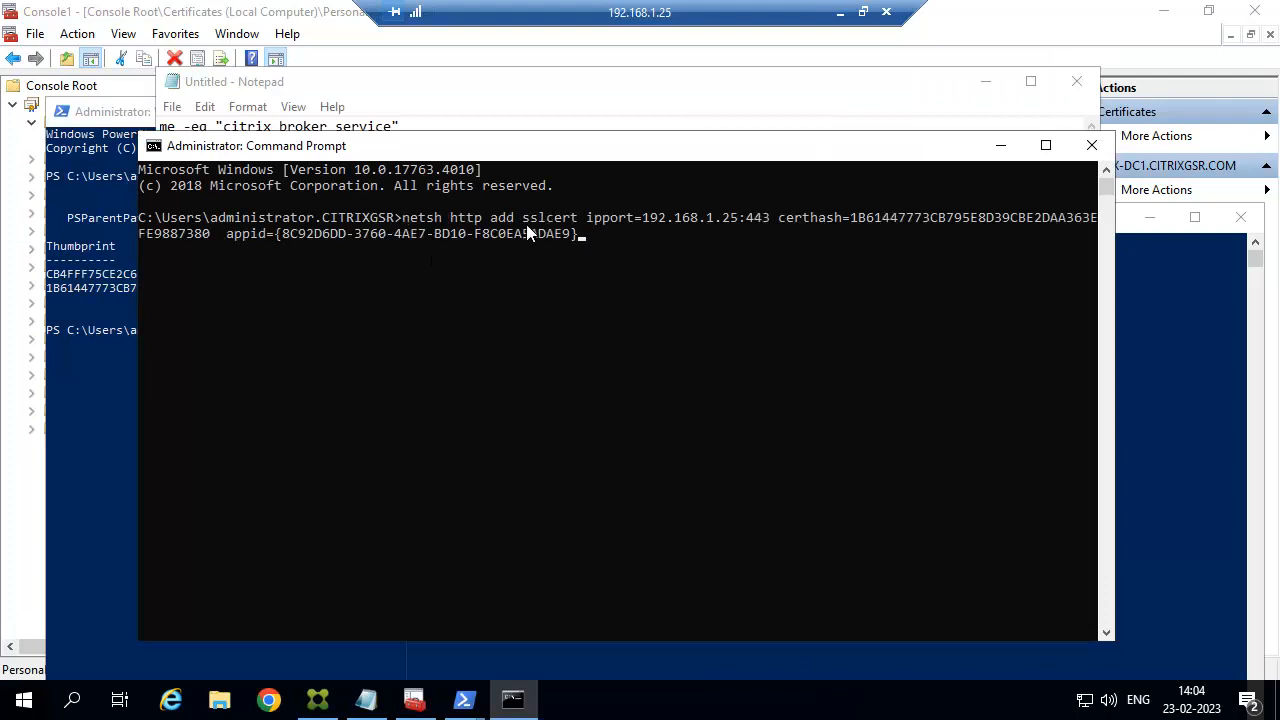
key(Return)
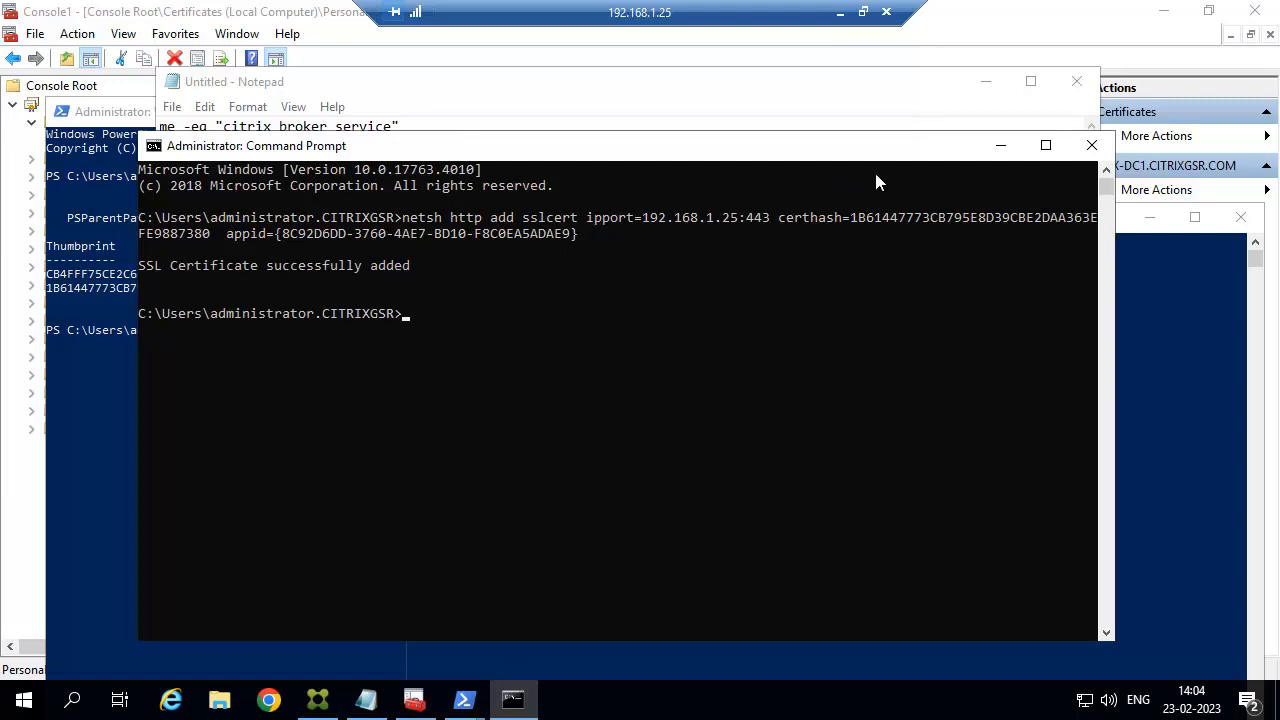
key(alt+Tab)
Launch Windows PowerShell on the 192.168.1.26 server.
click(985, 86)
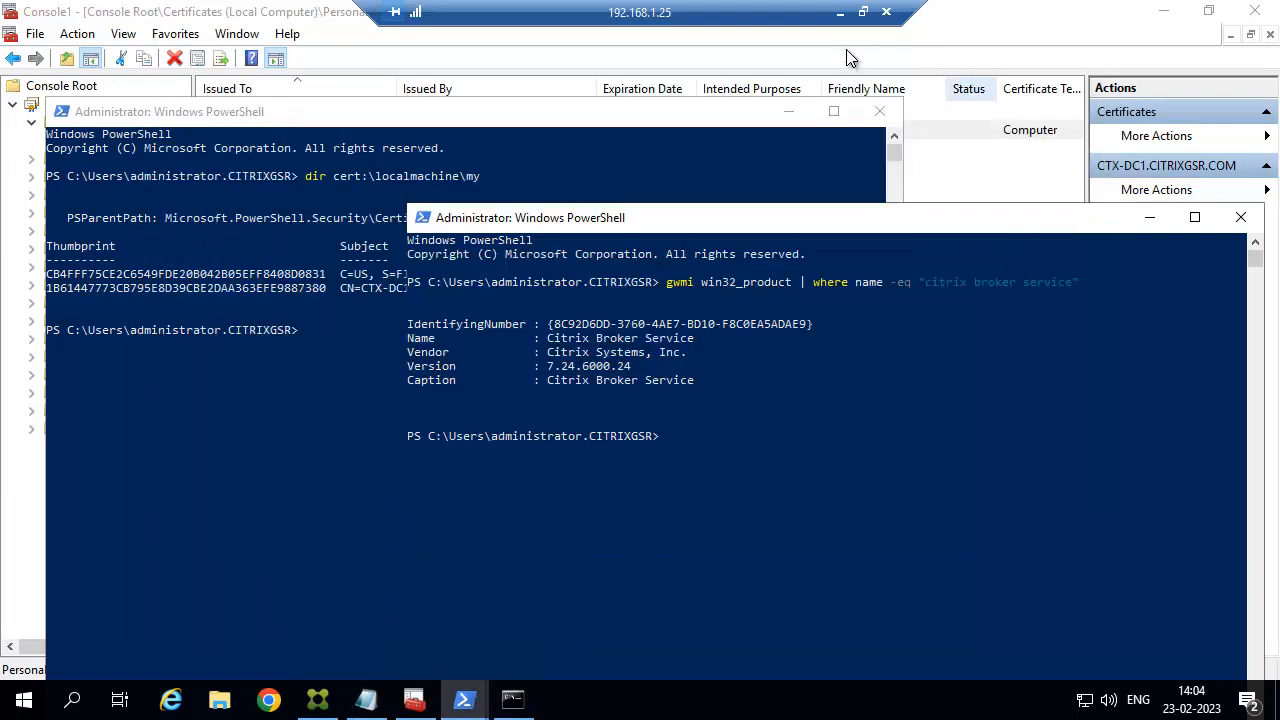
click(840, 12)
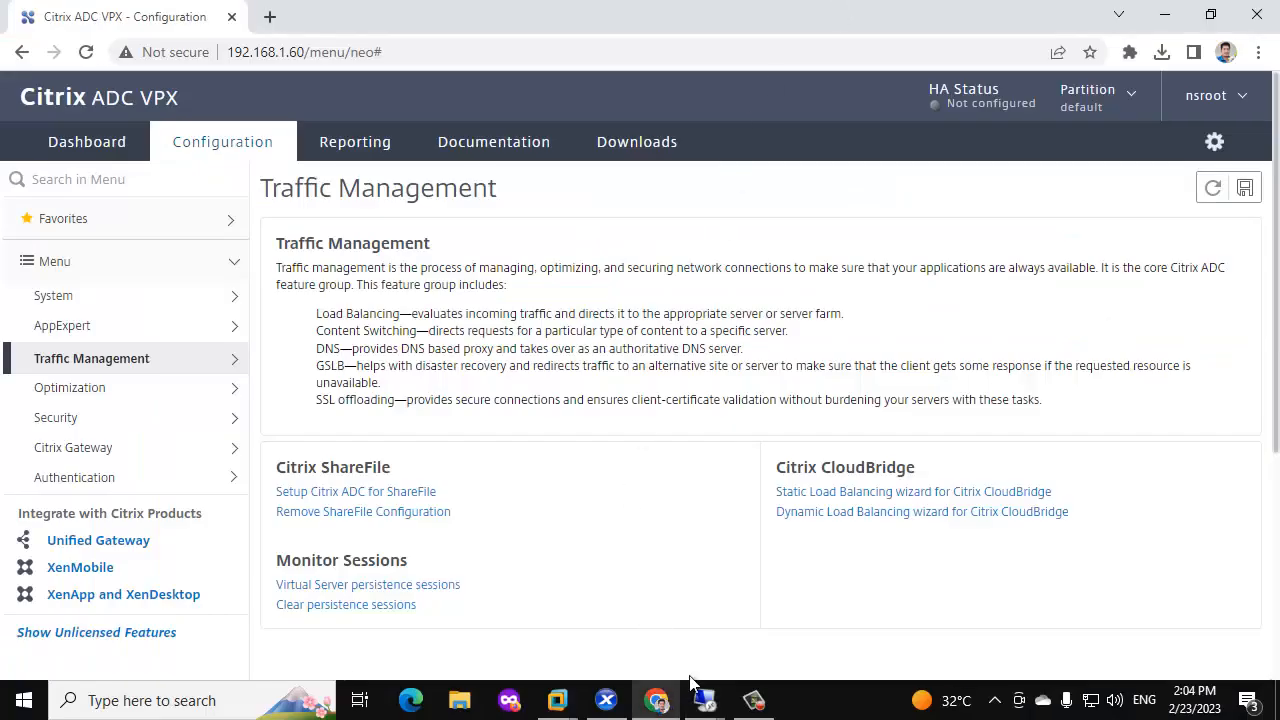
mouse_move(705, 700)
click(632, 636)
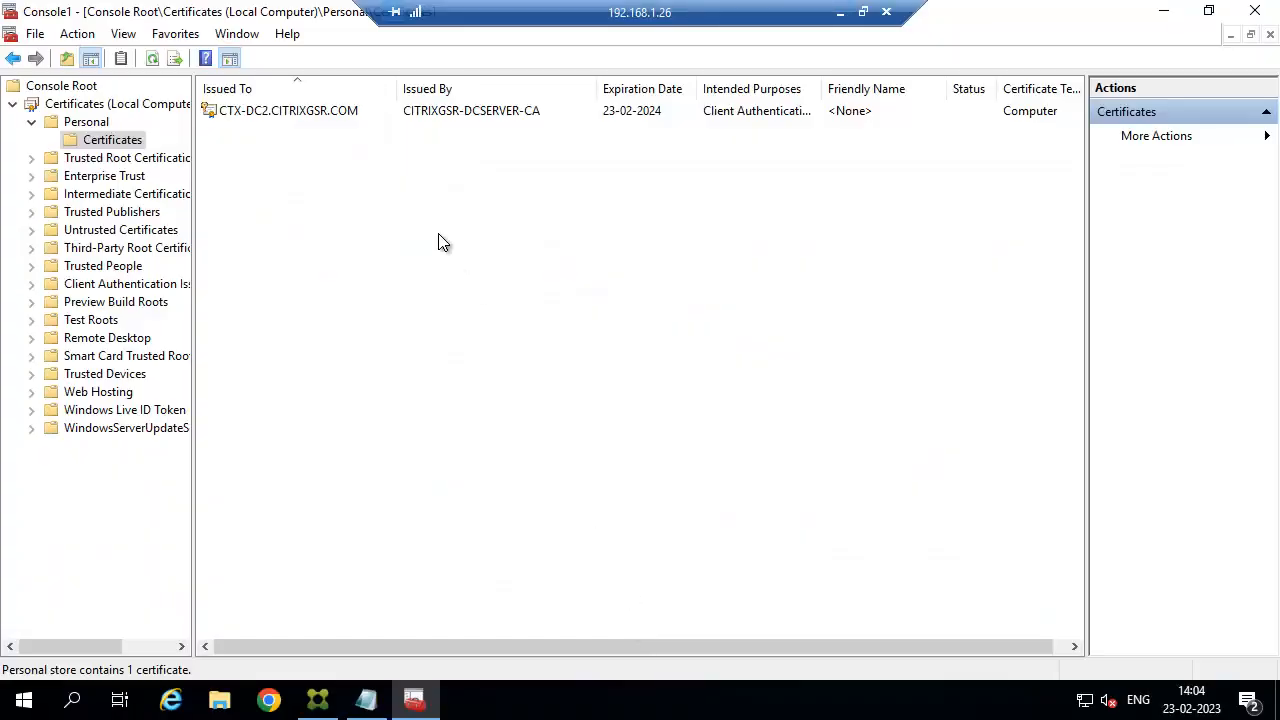
key(super)
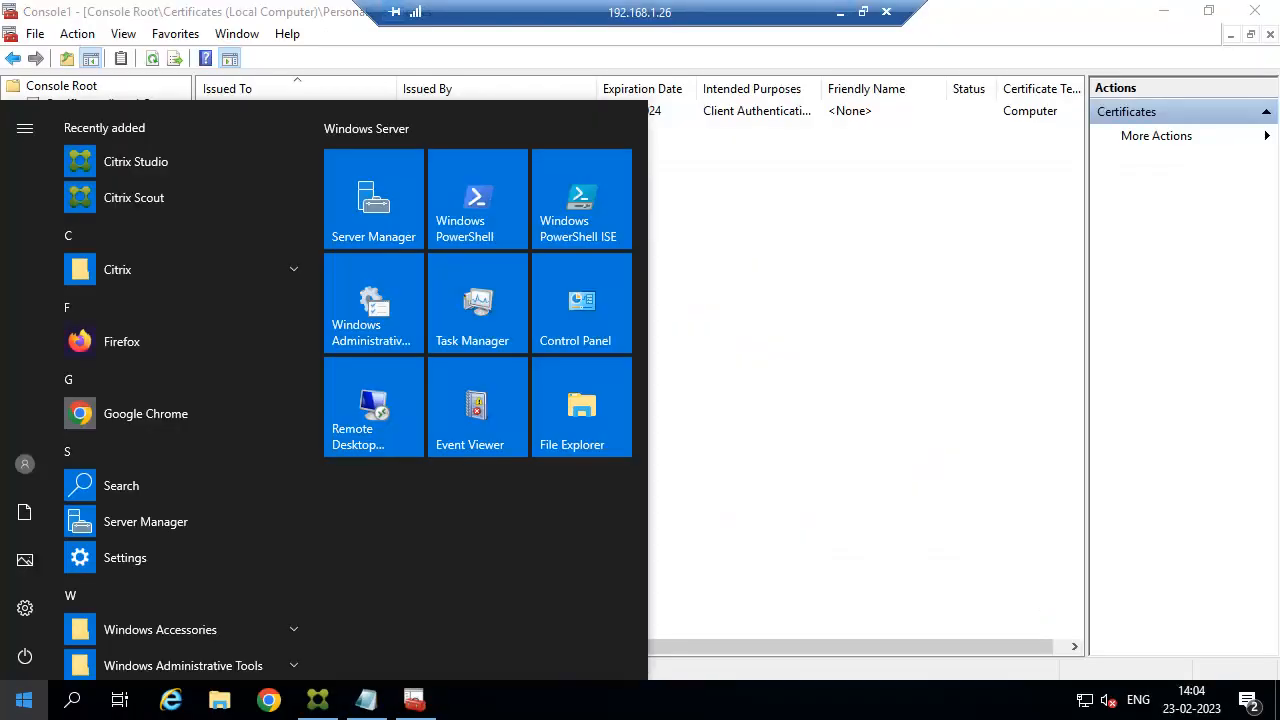
click(476, 190)
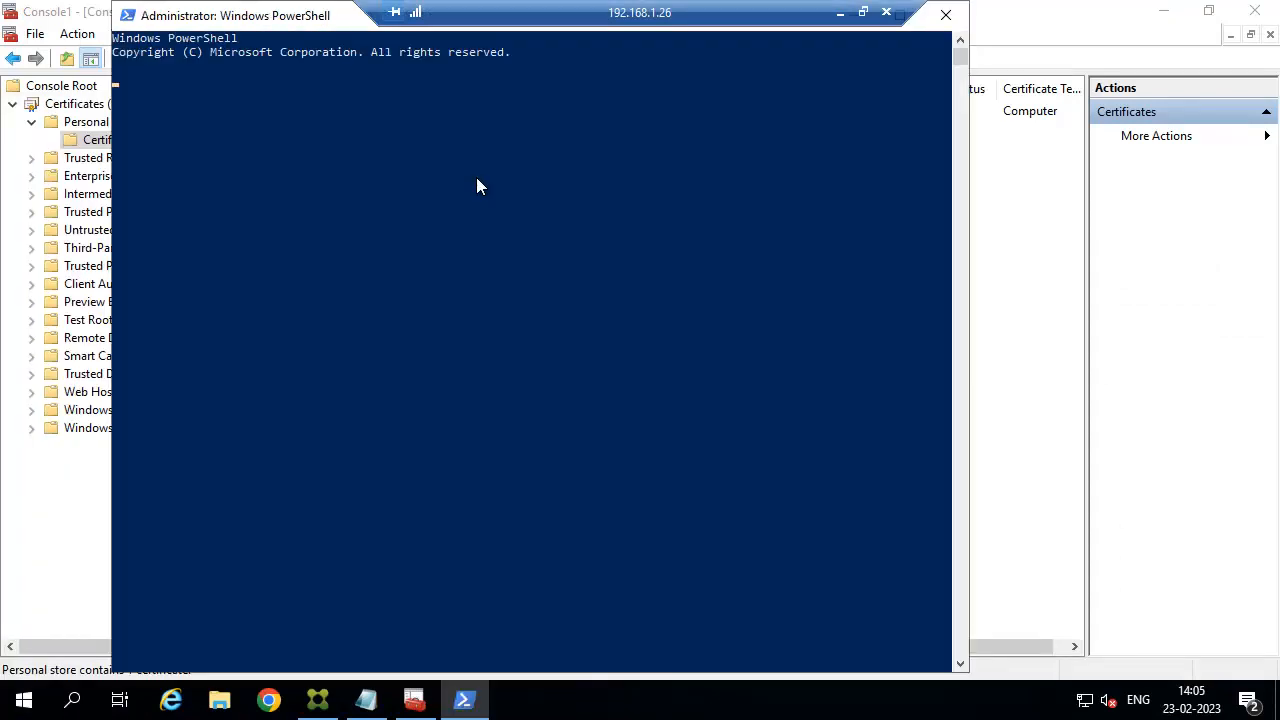
Select the finished netsh line in Notepad on 192.168.1.25, then return to 192.168.1.26.
click(839, 13)
mouse_move(662, 703)
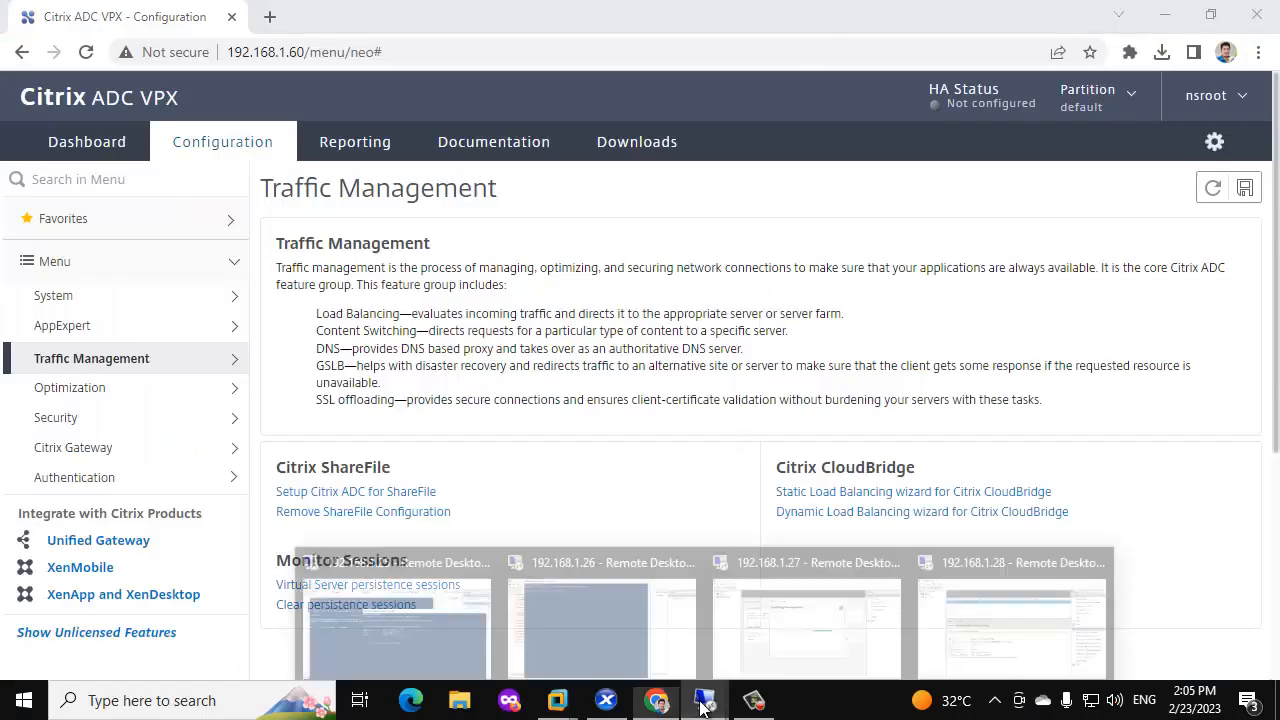
click(452, 627)
click(995, 168)
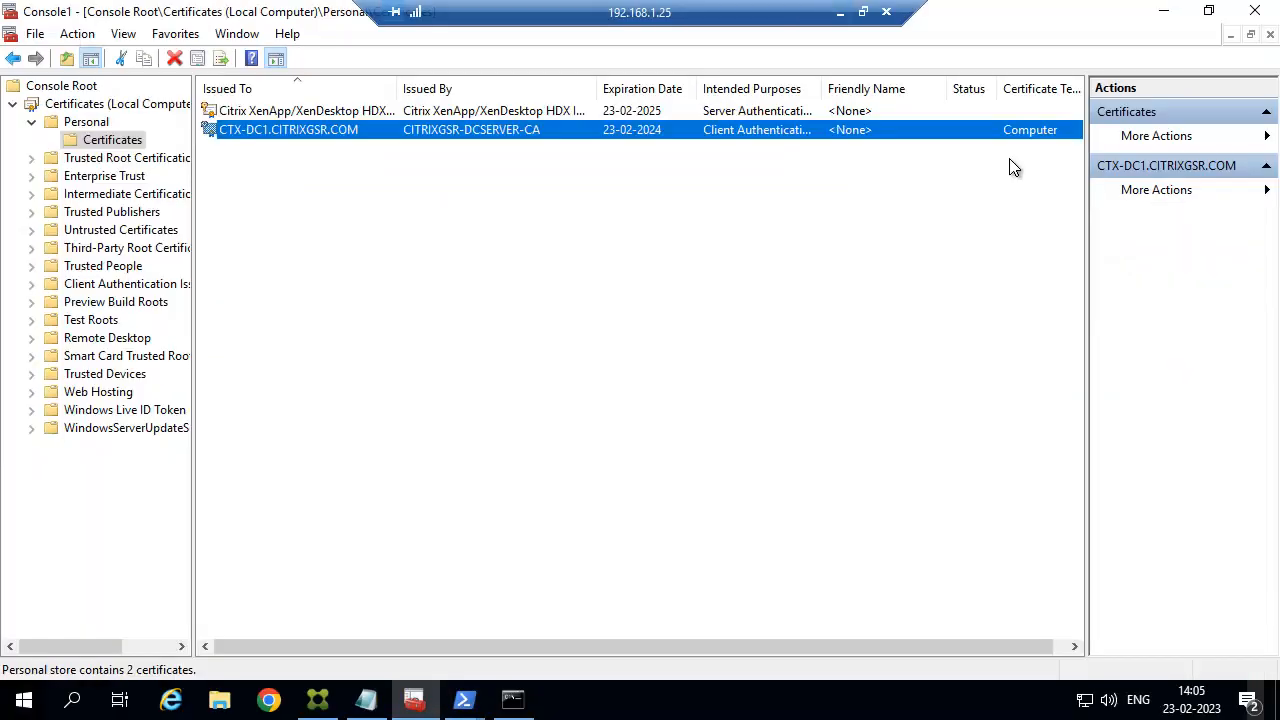
click(366, 700)
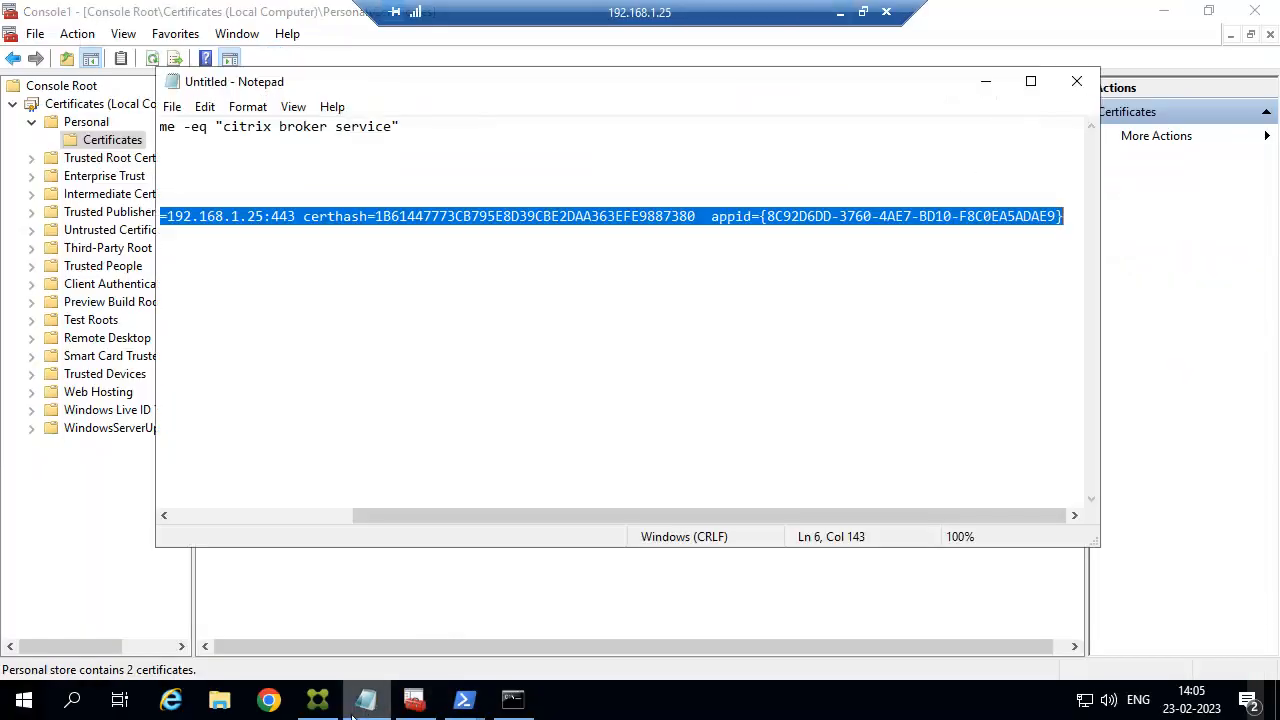
click(857, 240)
drag(160, 226, 1125, 222)
key(ctrl+c)
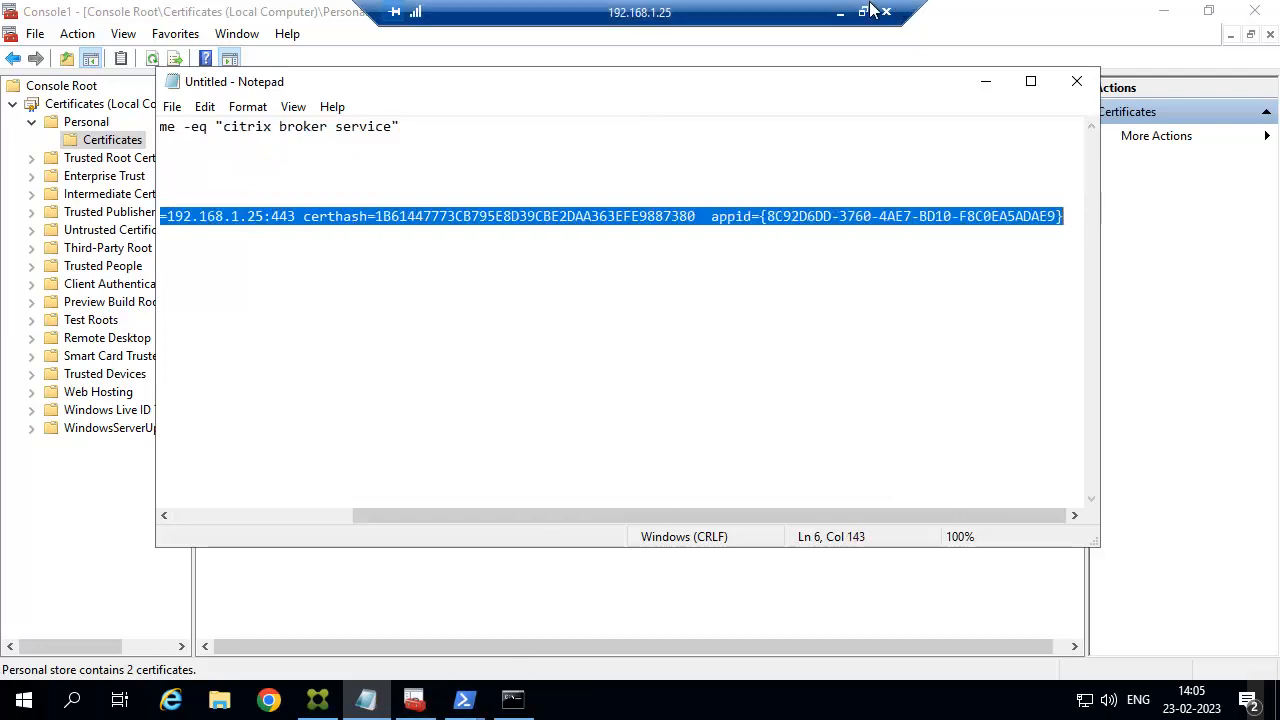
click(840, 12)
mouse_move(700, 705)
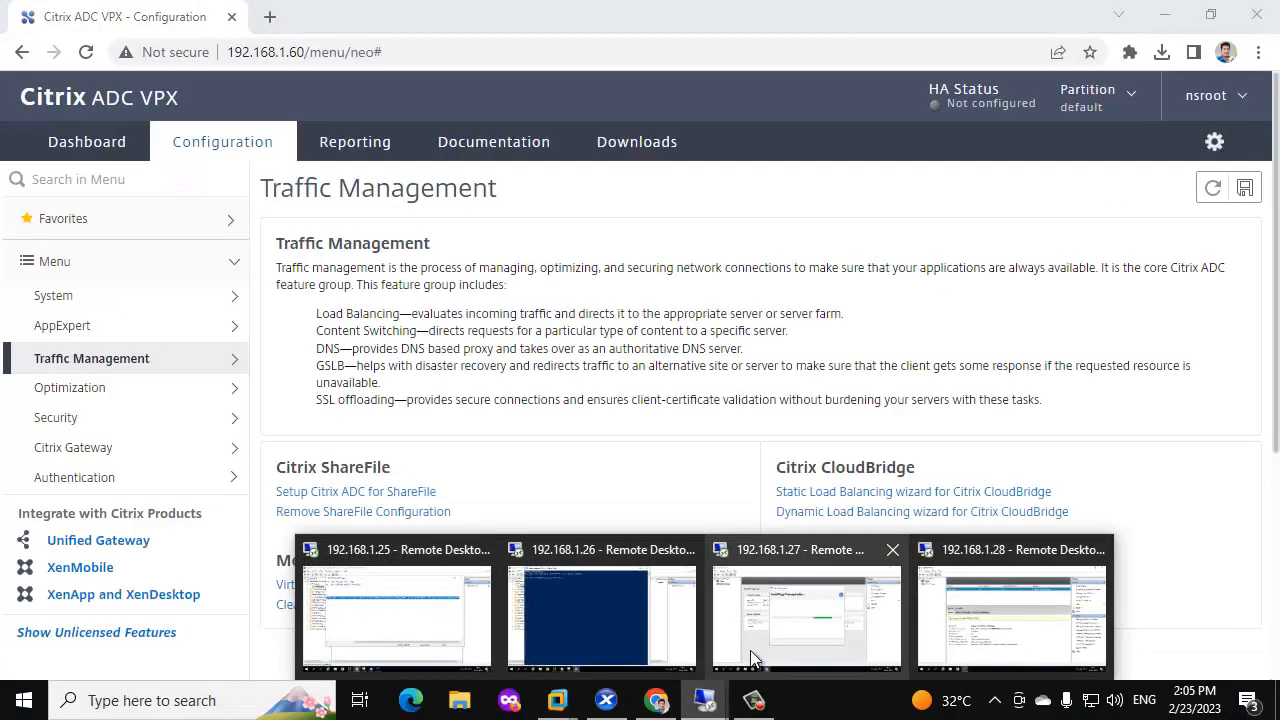
click(627, 617)
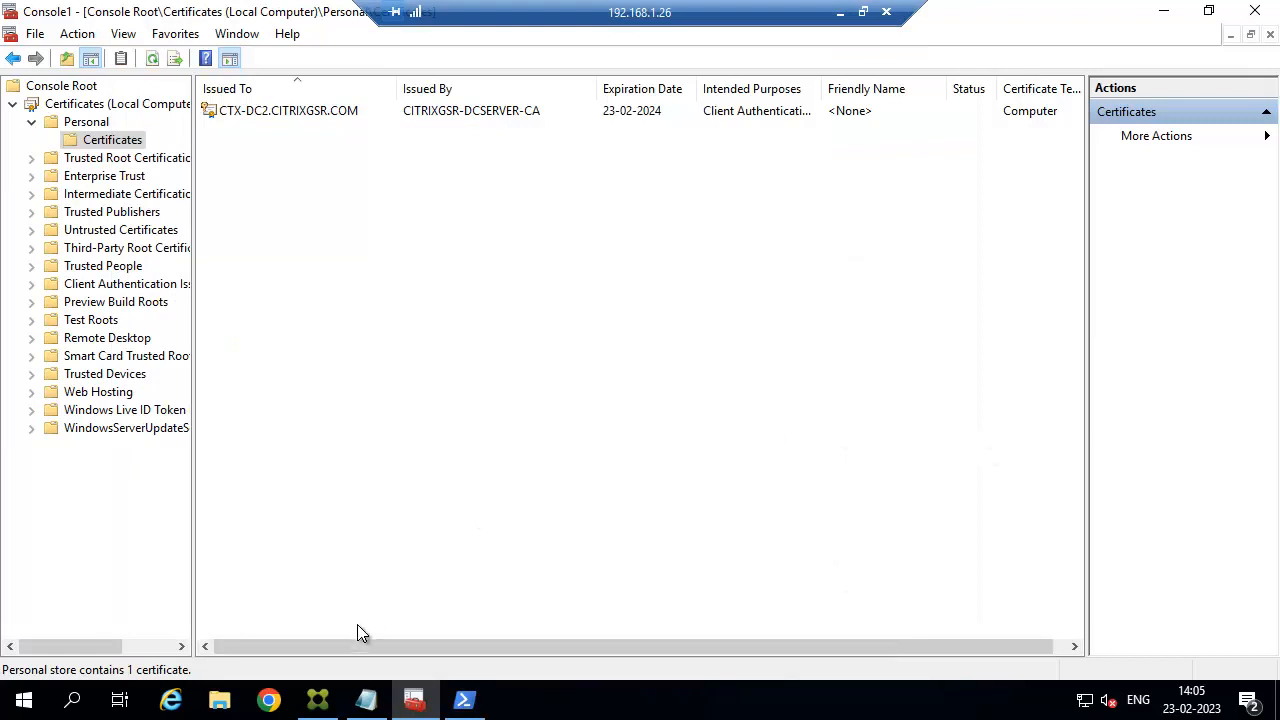
Paste the completed netsh command onto line 8 of the 192.168.1.26 notes.
click(366, 700)
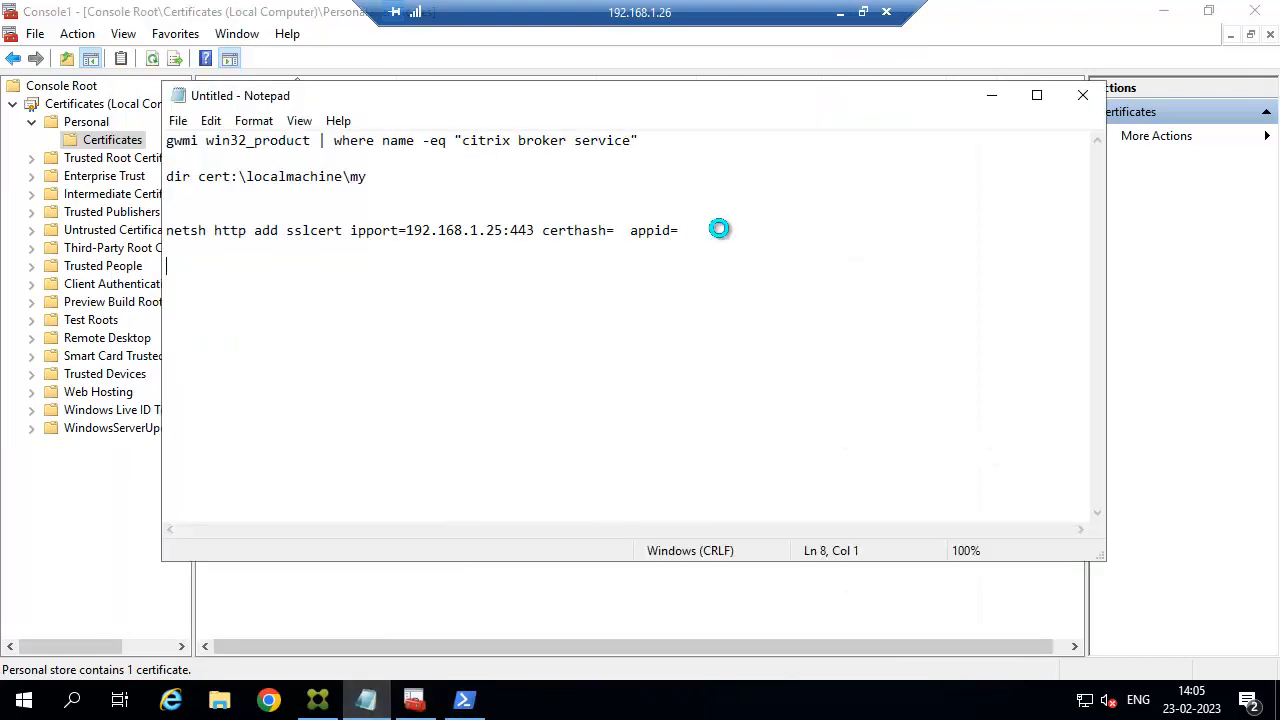
key(ctrl+v)
scroll(465, 241, left, 6)
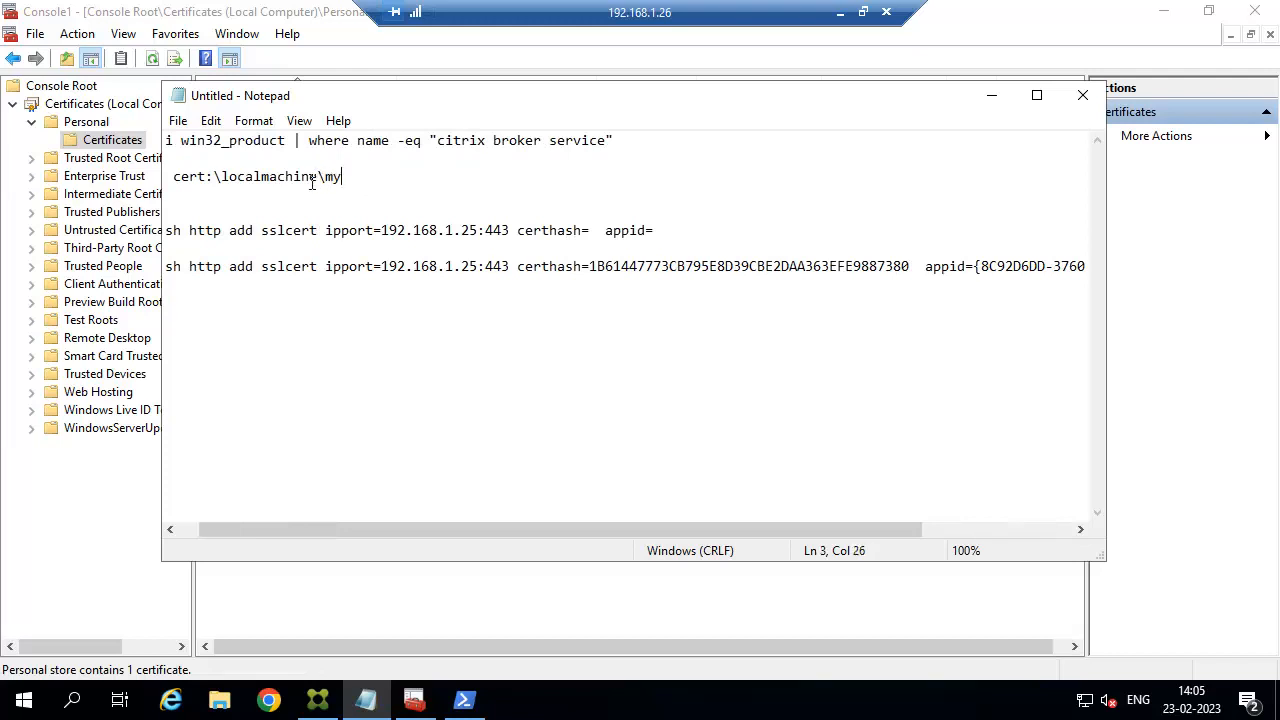
drag(343, 177, 167, 177)
key(ctrl+c)
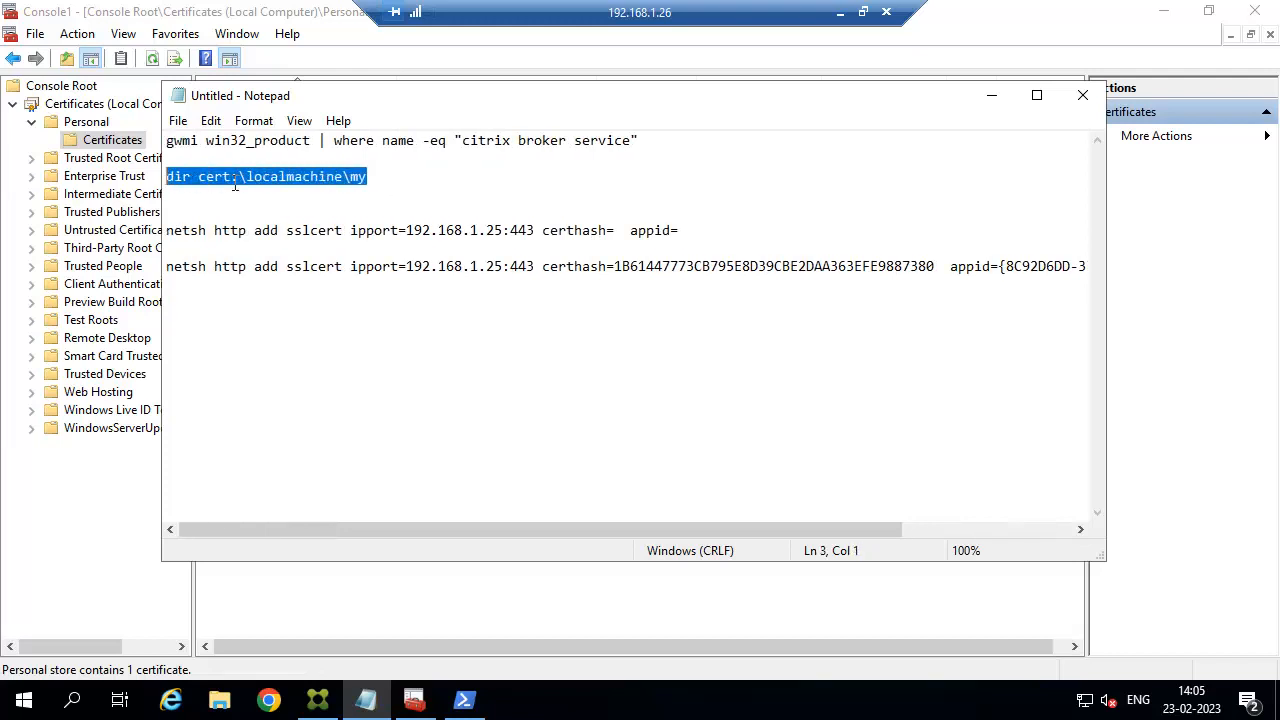
List the personal certificates and copy the CTX-DC2 certificate's thumbprint.
click(463, 700)
right_click(448, 101)
key(Return)
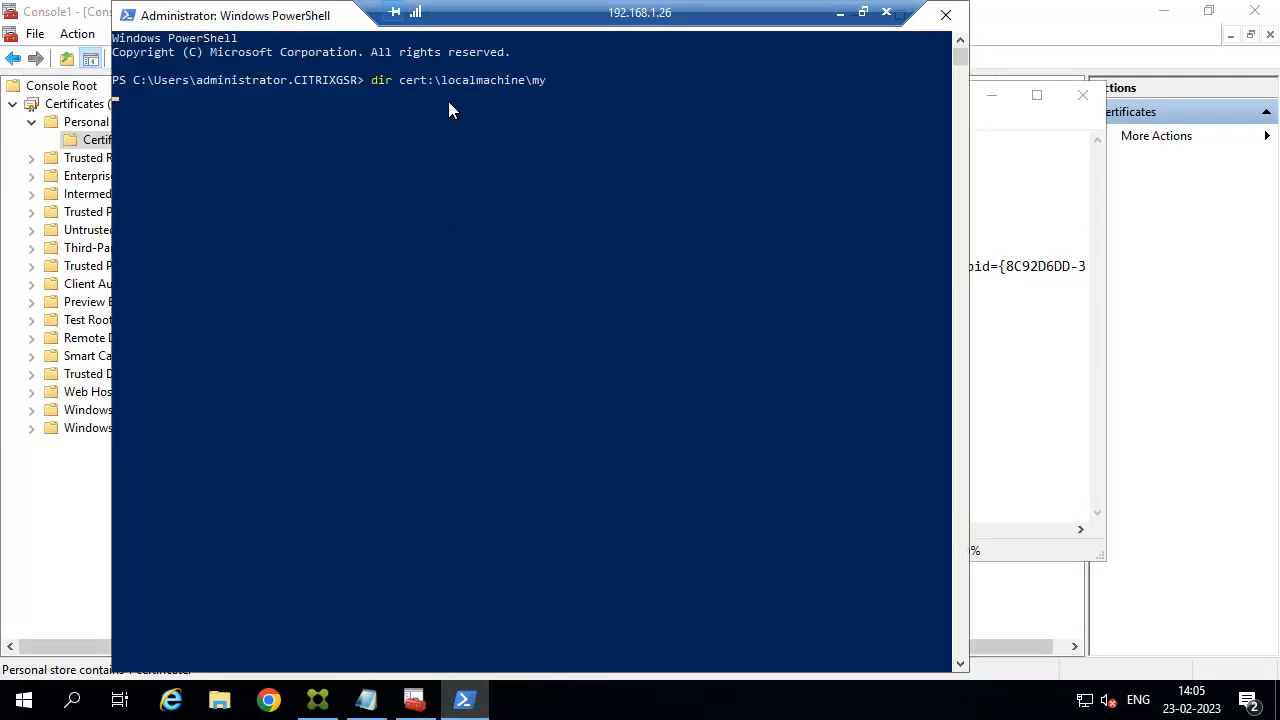
drag(393, 182, 133, 185)
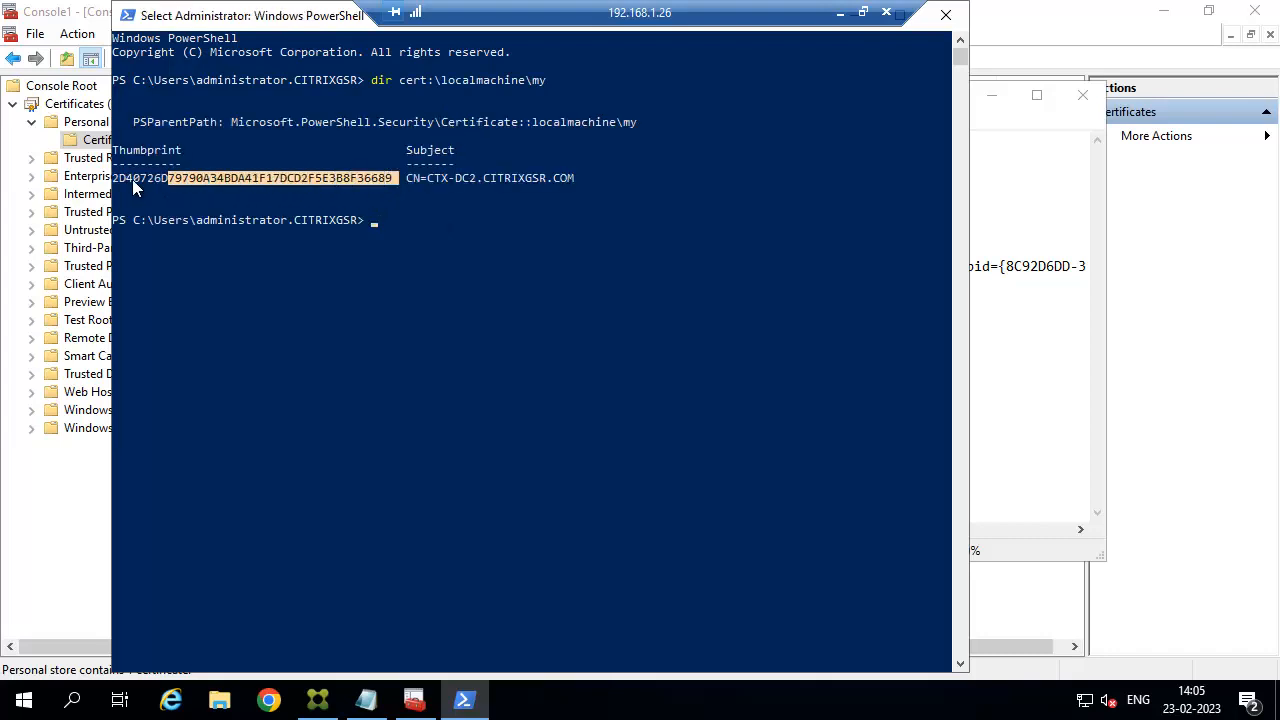
right_click(326, 20)
mouse_move(387, 172)
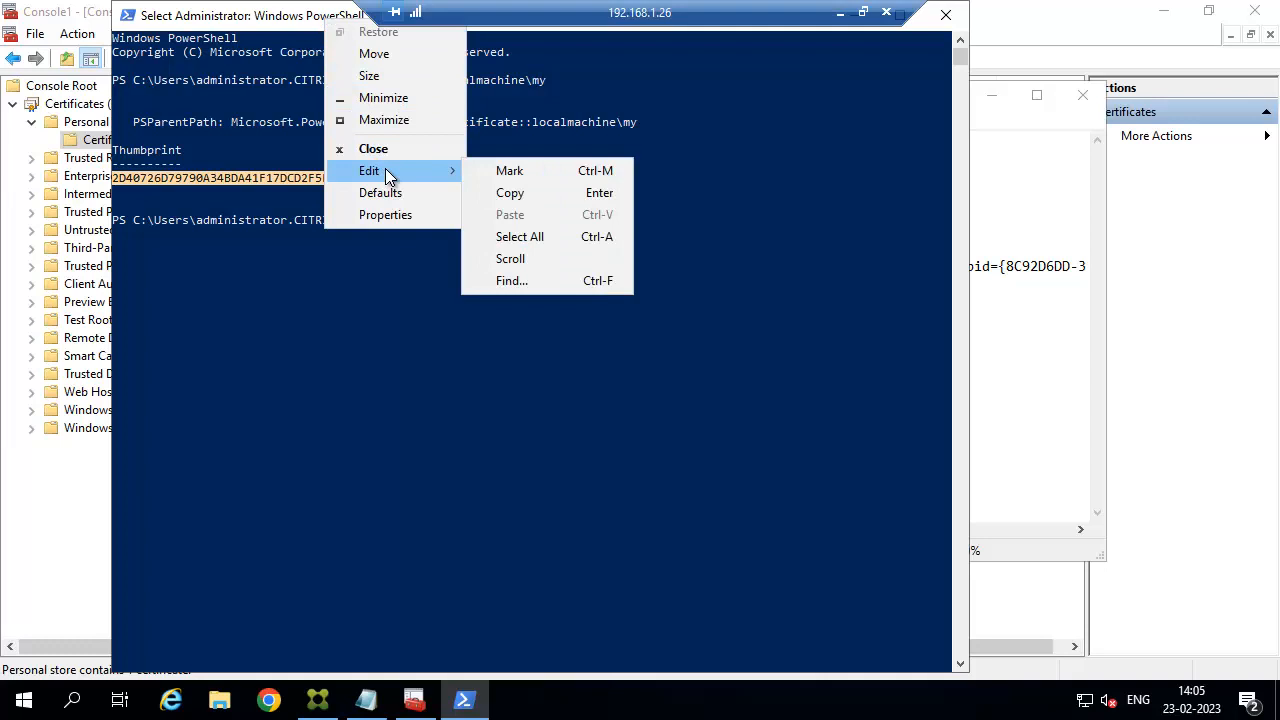
click(503, 194)
Replace the certhash with the new thumbprint, change the IP to 192.168.1.26, and select the line.
click(996, 410)
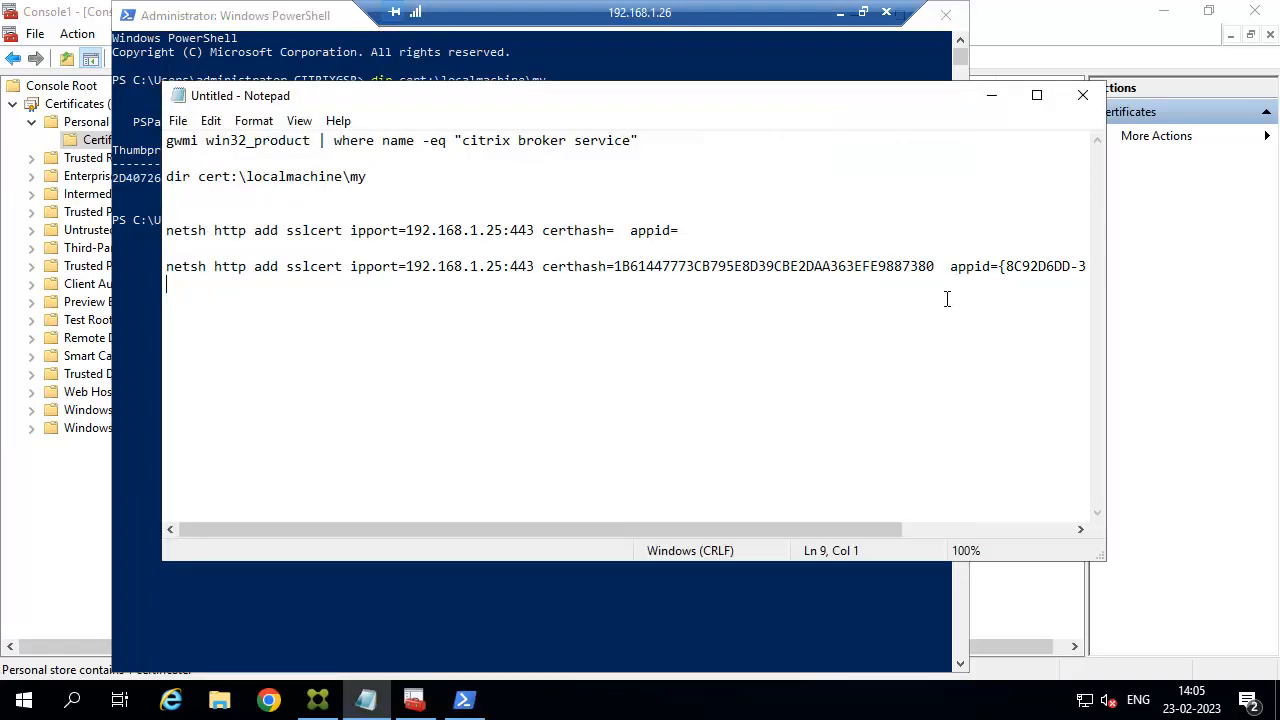
drag(930, 266, 621, 268)
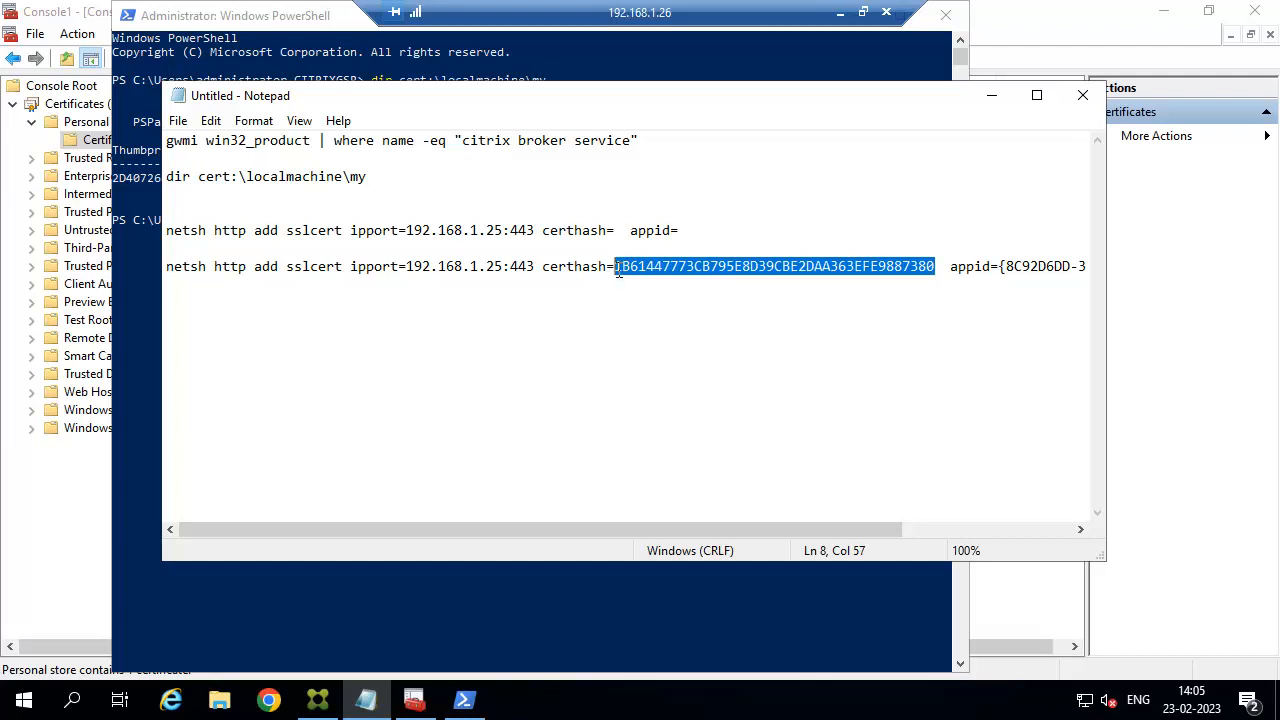
key(ctrl+v)
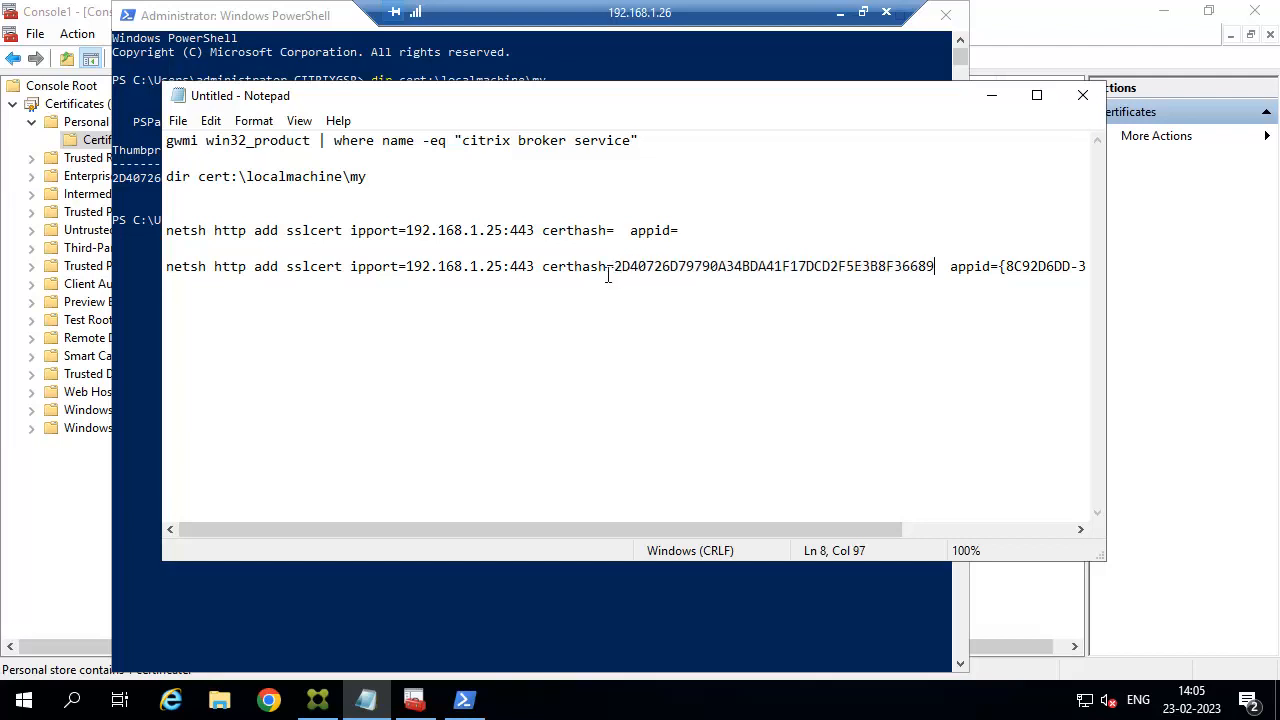
click(507, 266)
key(BackSpace)
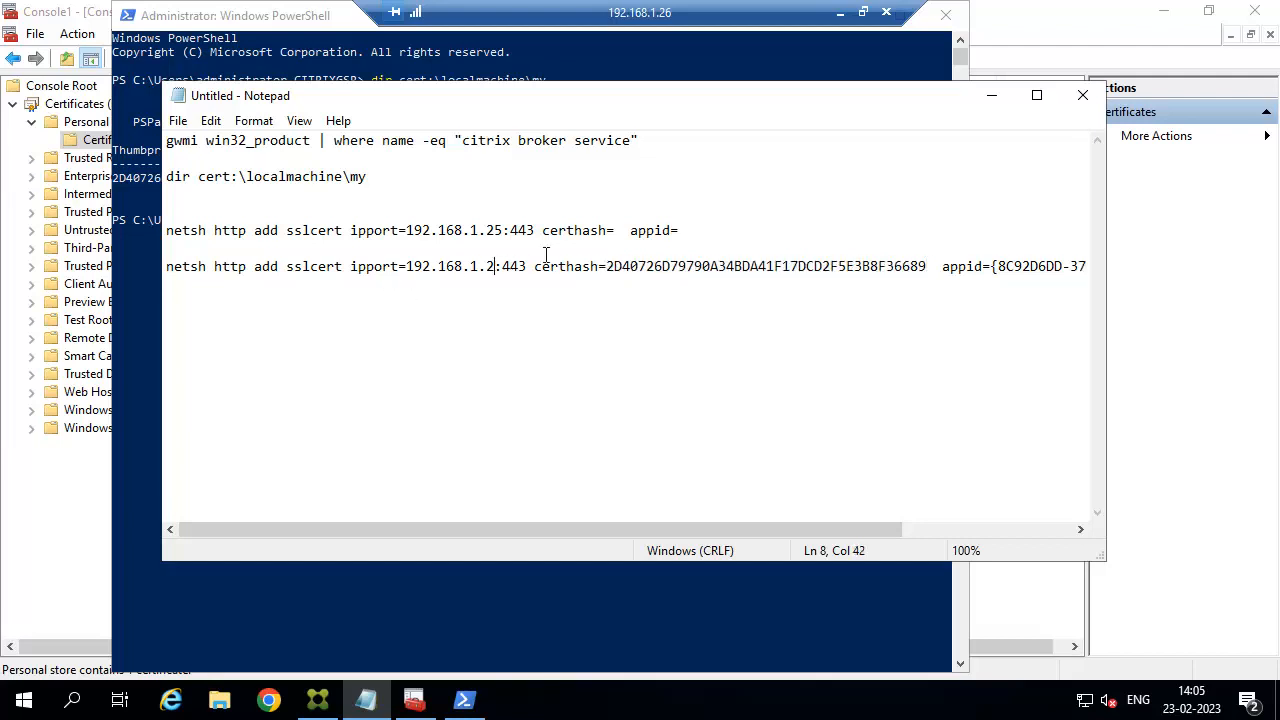
text(6)
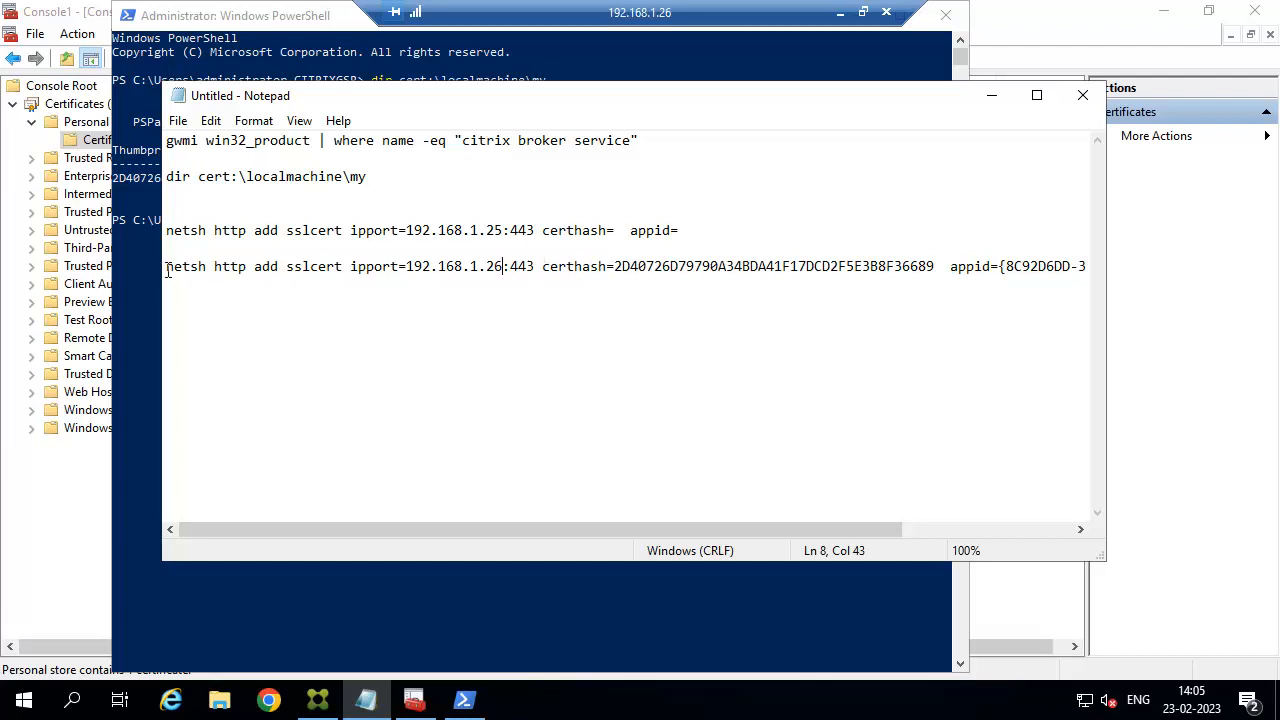
drag(168, 270, 1111, 280)
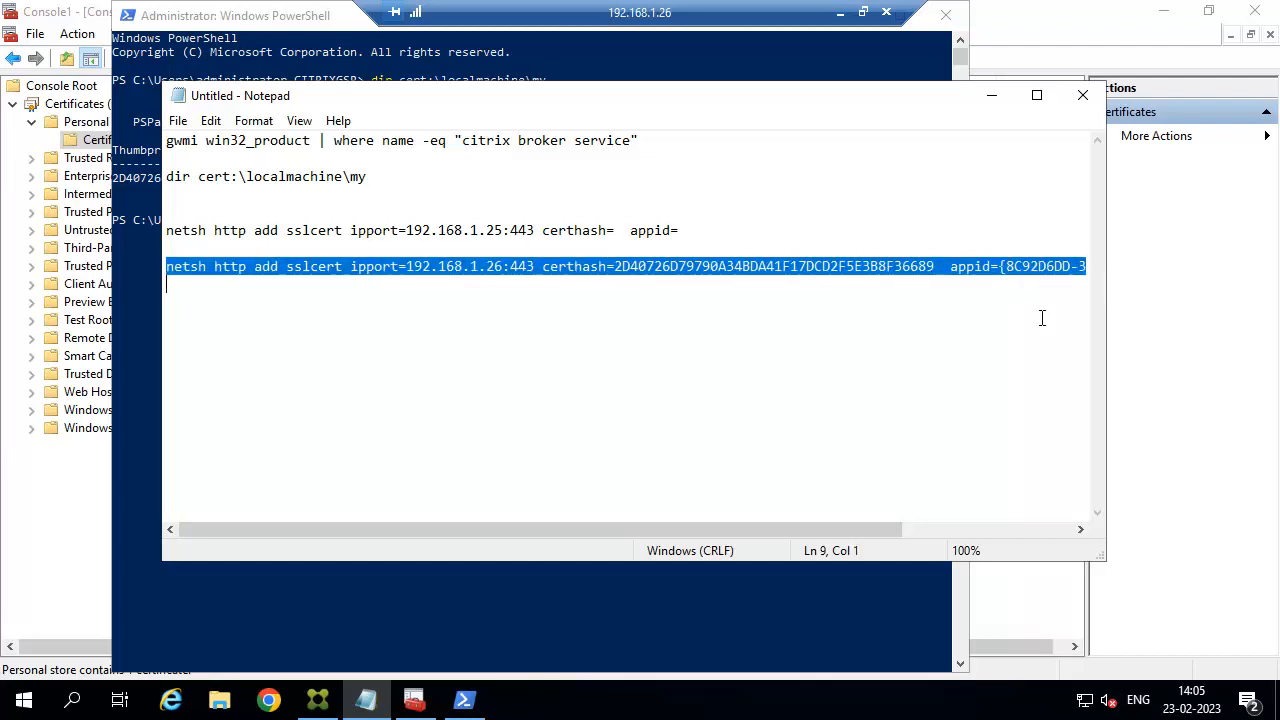
click(24, 700)
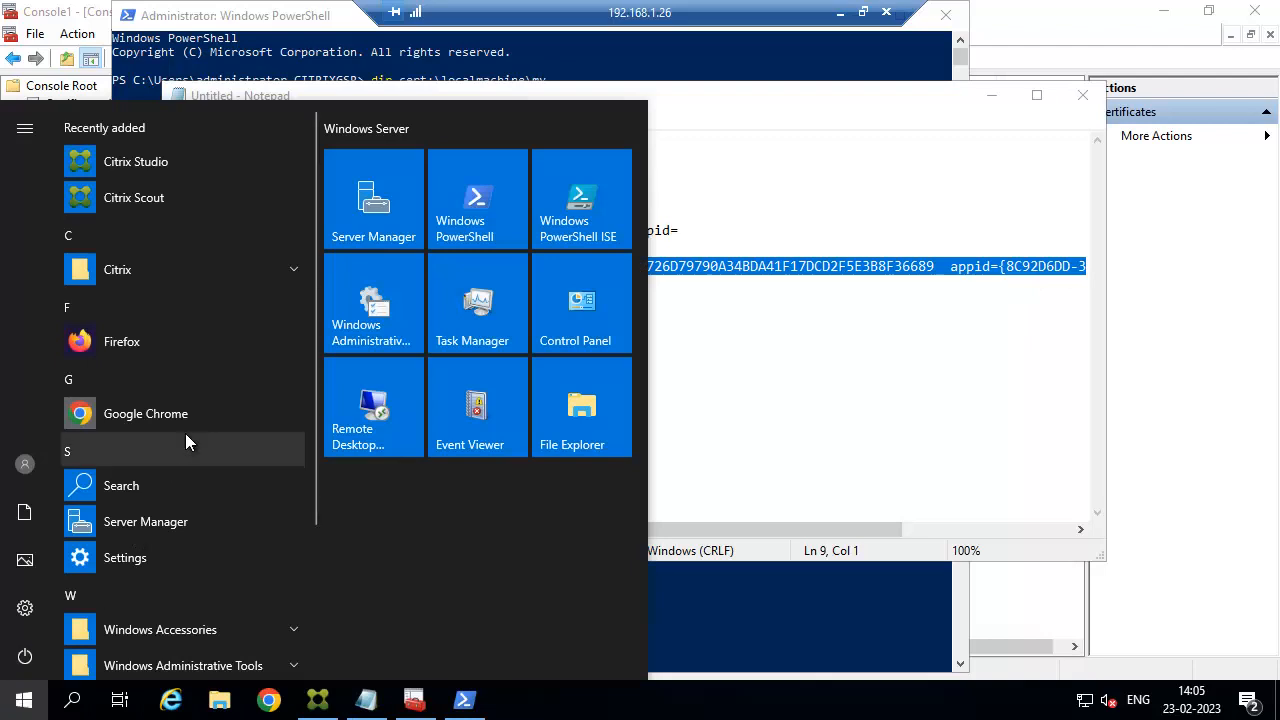
Run the netsh sslcert command in an administrator Command Prompt, binding 192.168.1.26:443.
text(cmd)
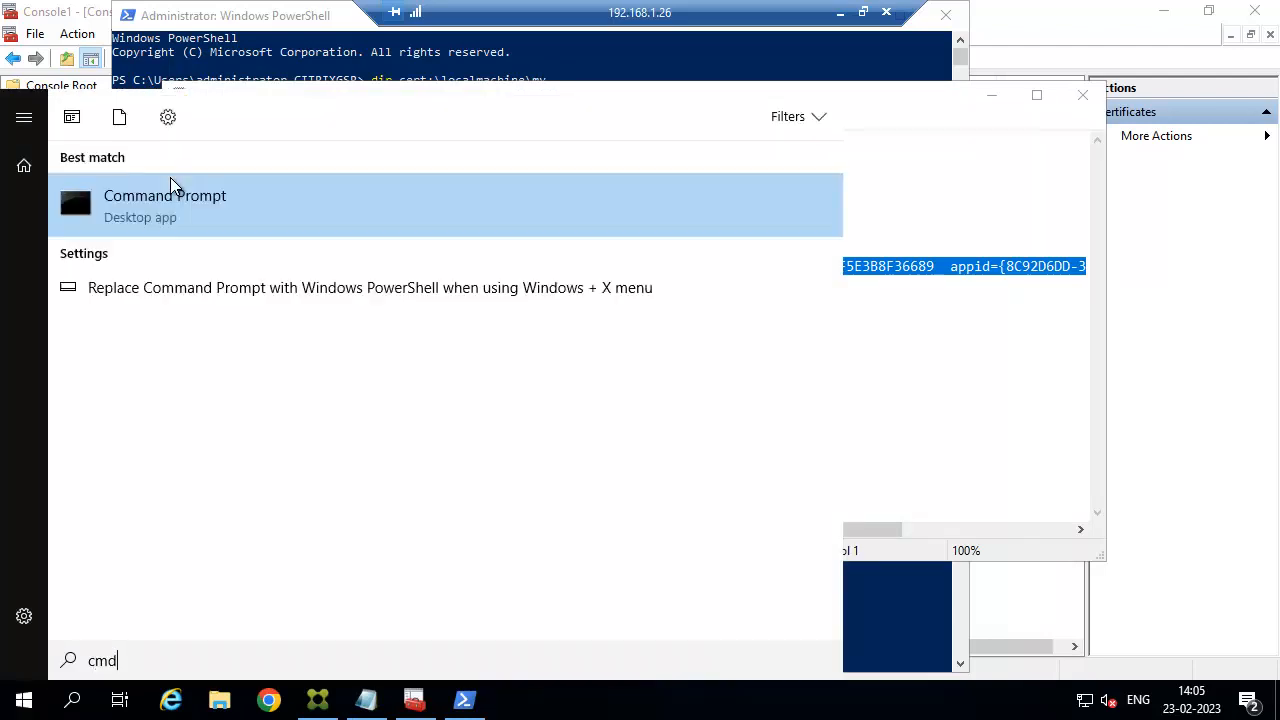
right_click(175, 218)
click(220, 238)
key(ctrl+v)
key(Return)
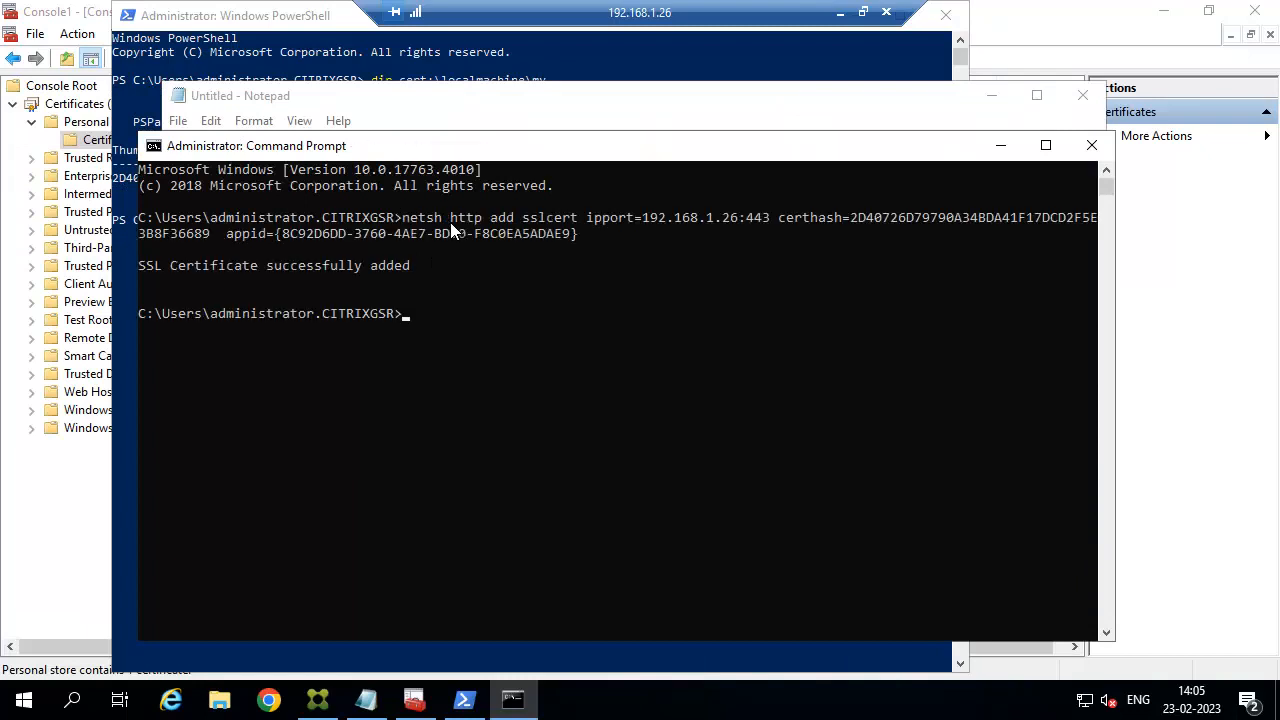
Hide Command Prompt and Notepad, close PowerShell, and put away the 192.168.1.26 session.
click(1001, 150)
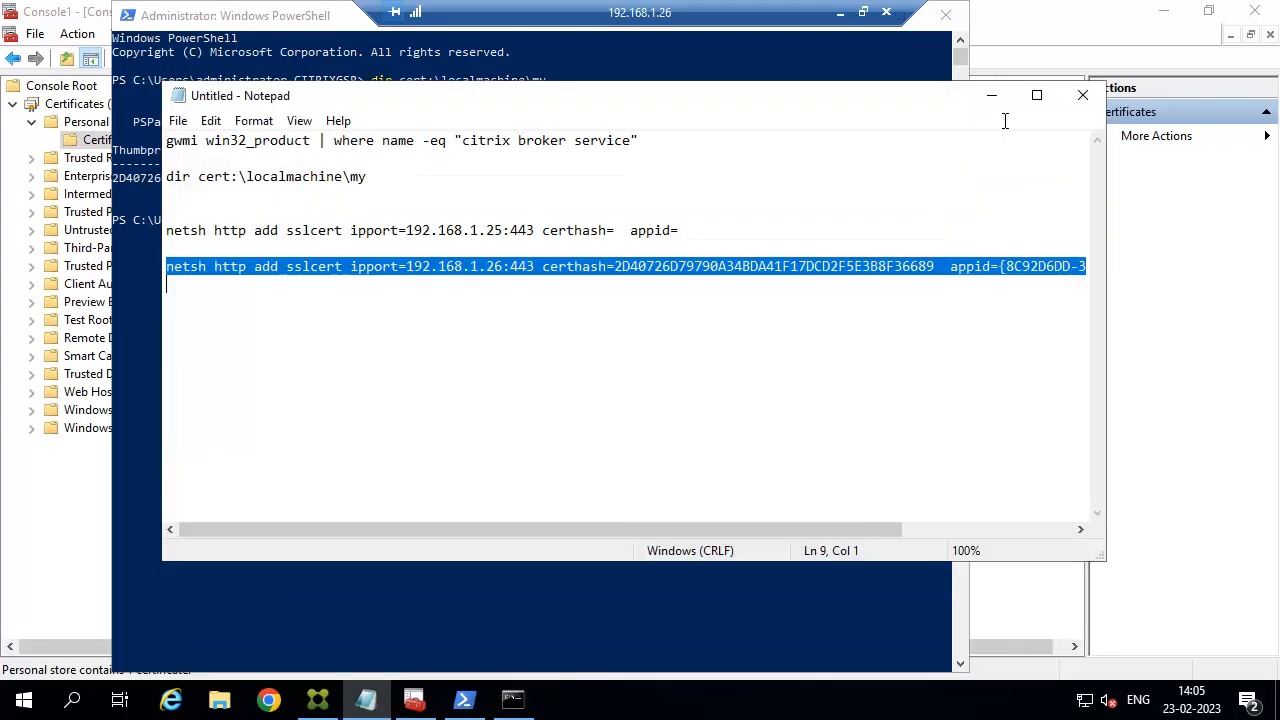
click(1002, 97)
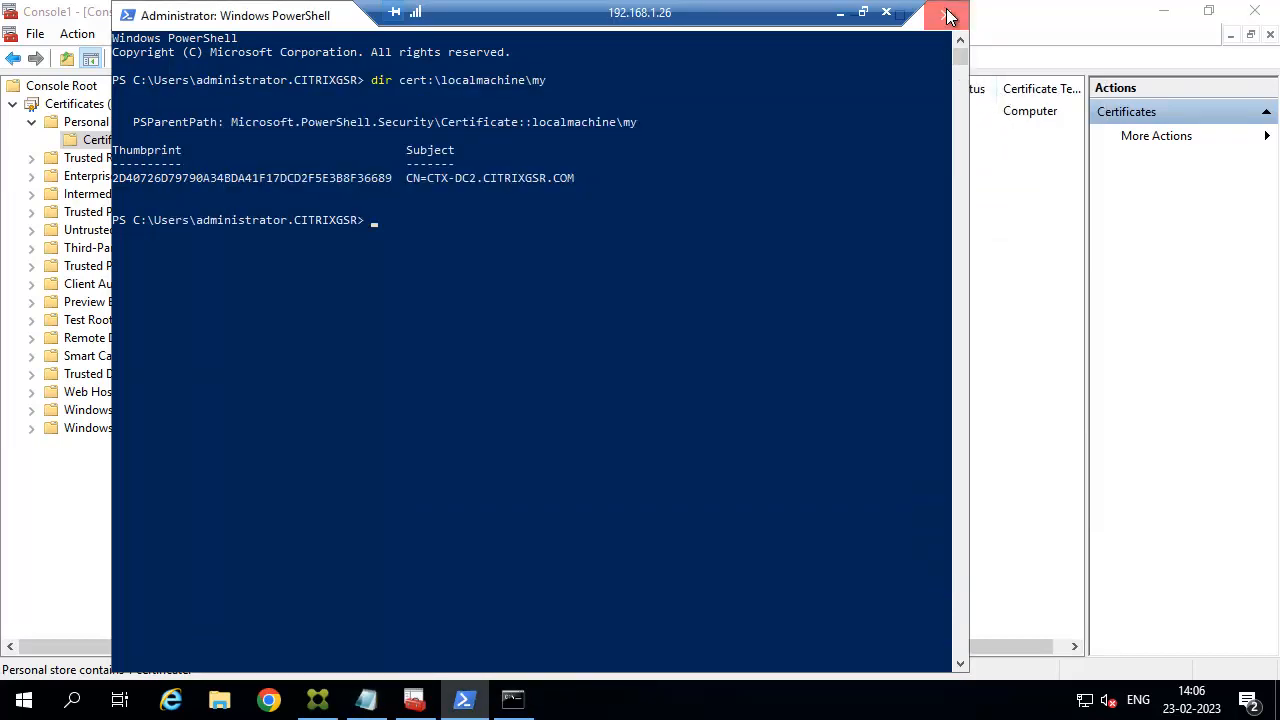
click(946, 15)
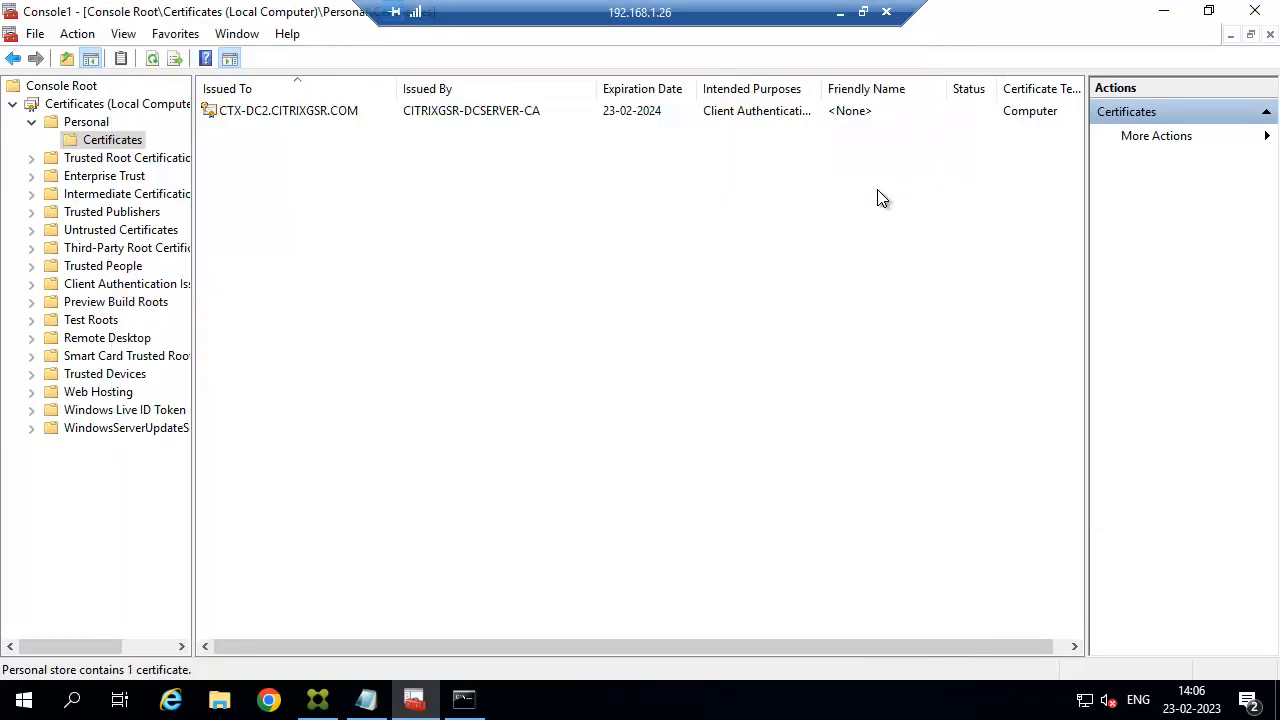
click(840, 12)
Switch to the 192.168.1.27 remote session and bring the StoreFront console forward.
mouse_move(706, 697)
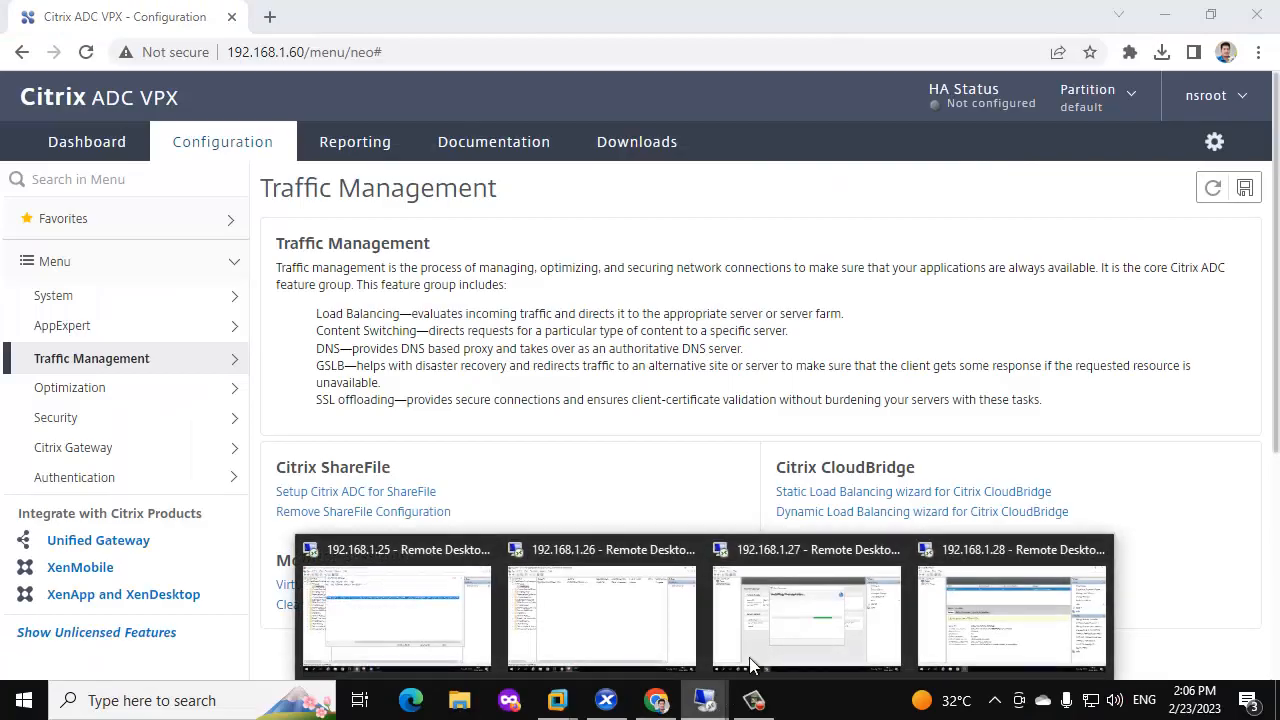
click(760, 630)
click(990, 140)
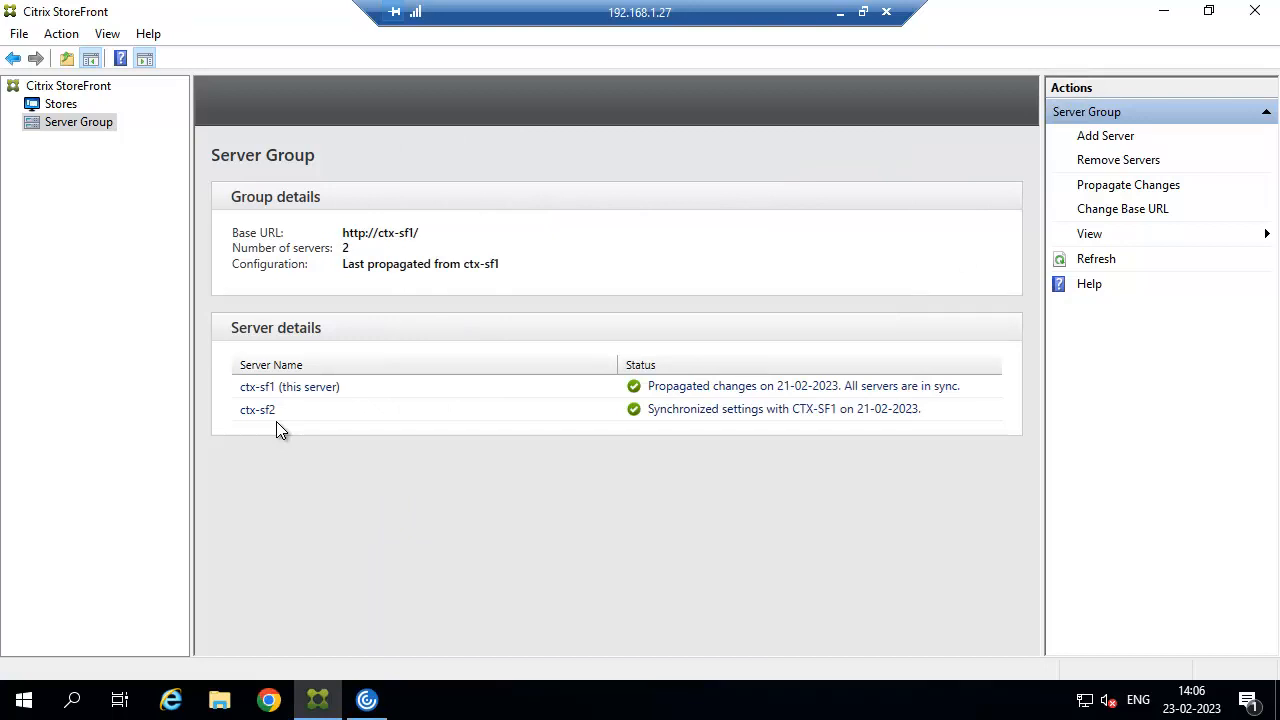
Open IIS Manager maximised with CTX-SF1 expanded, then minimize the remote session.
click(24, 706)
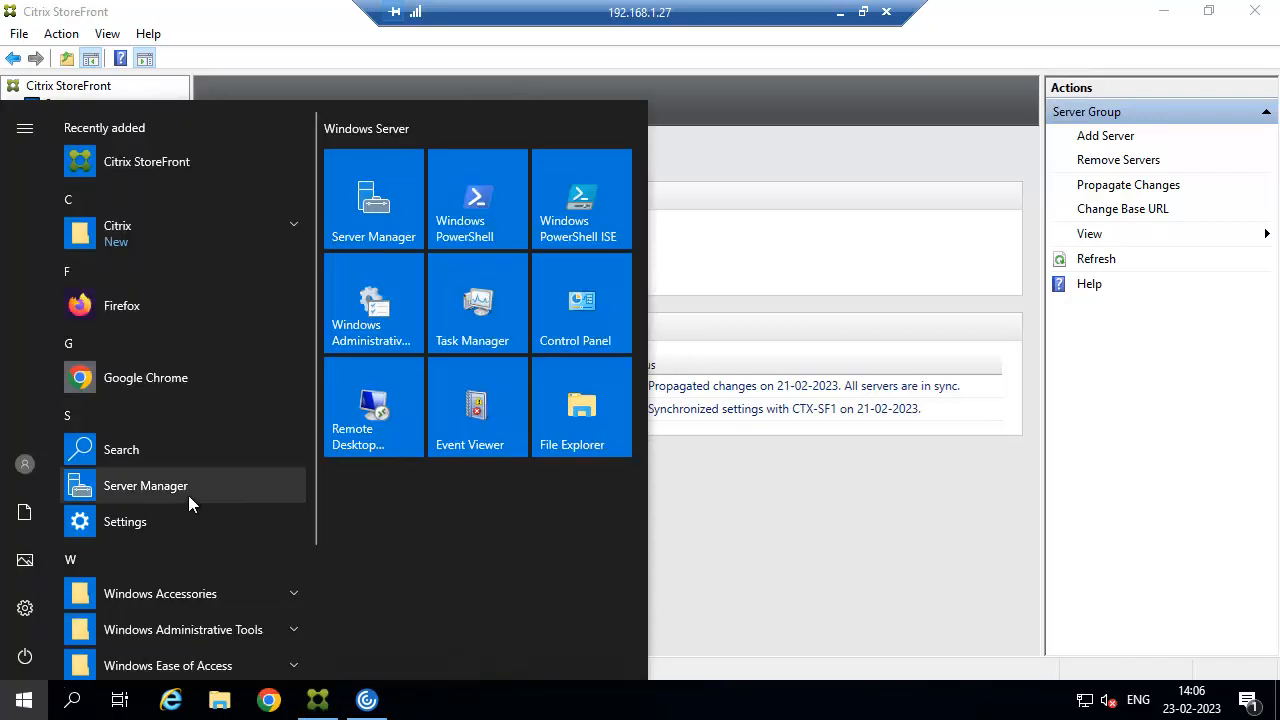
scroll(189, 498, down, 3)
click(268, 467)
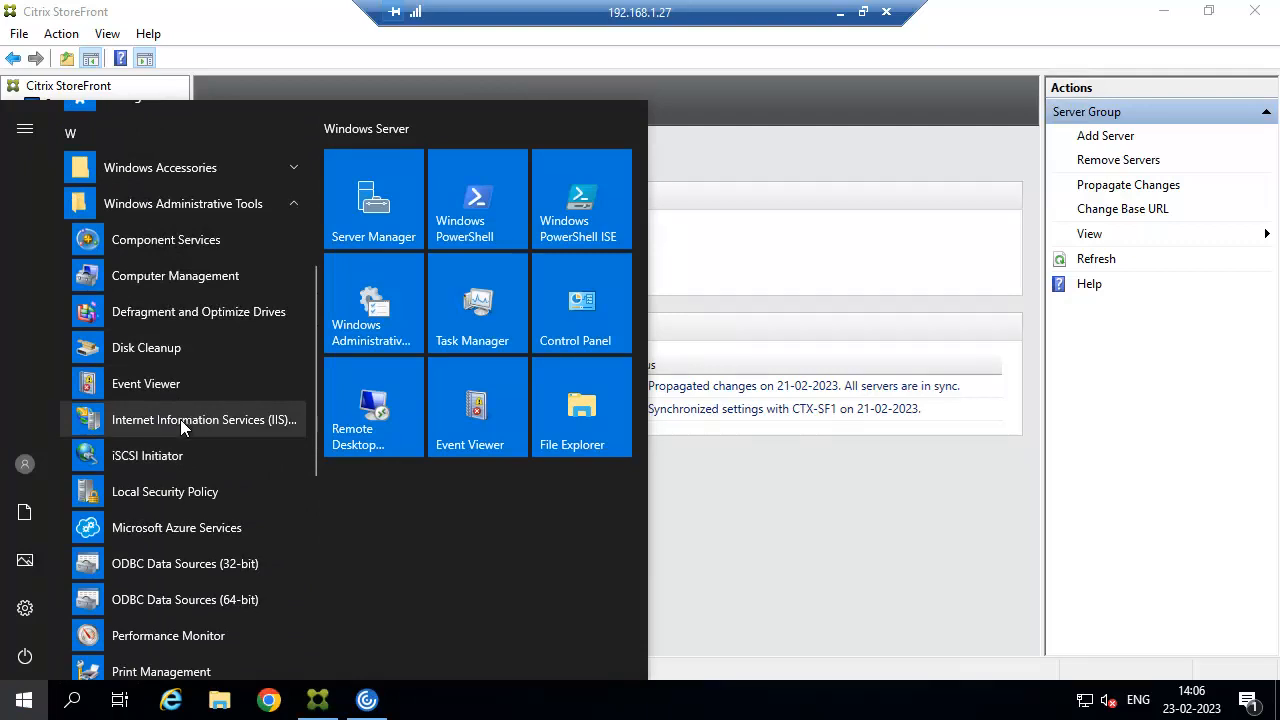
click(180, 419)
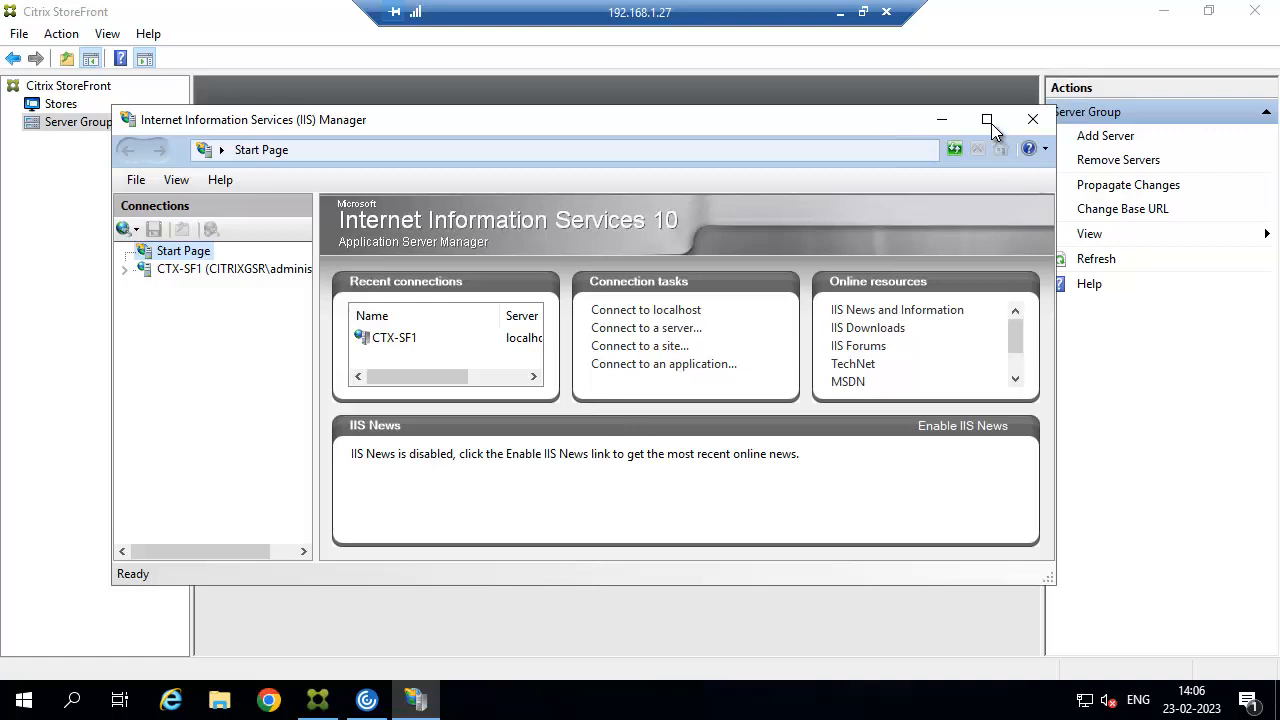
click(987, 120)
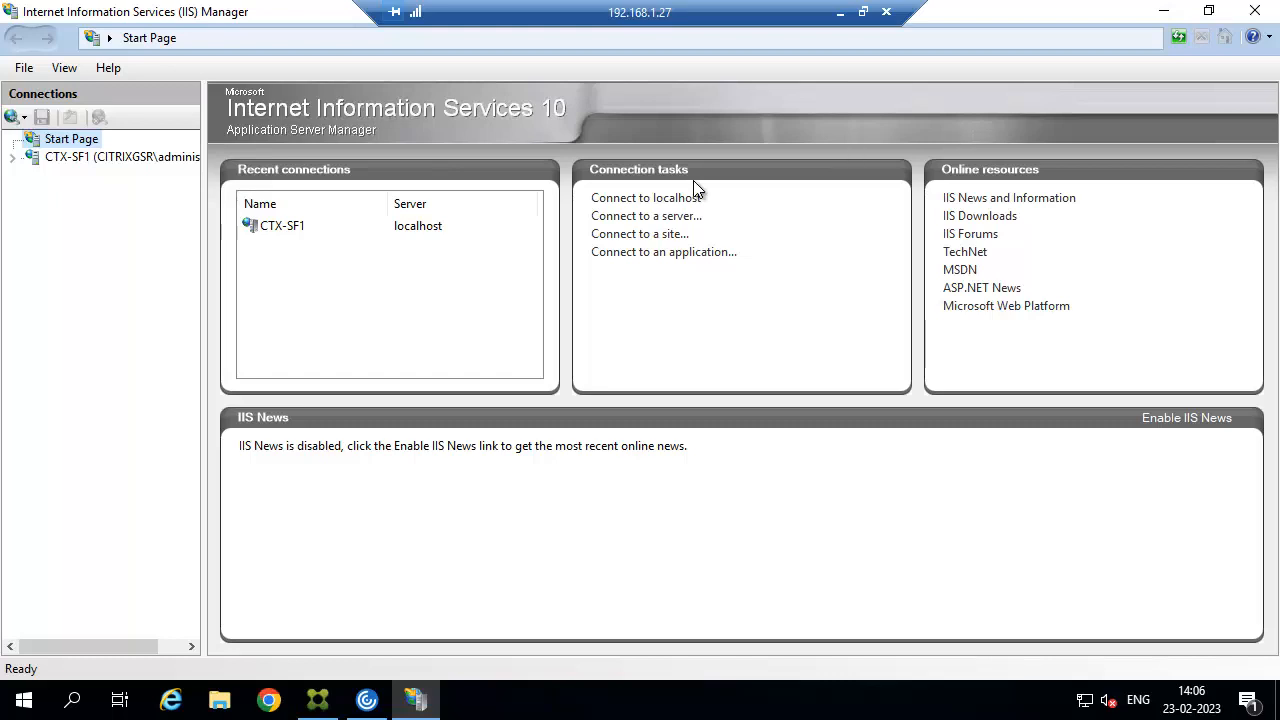
click(12, 157)
drag(204, 208, 251, 200)
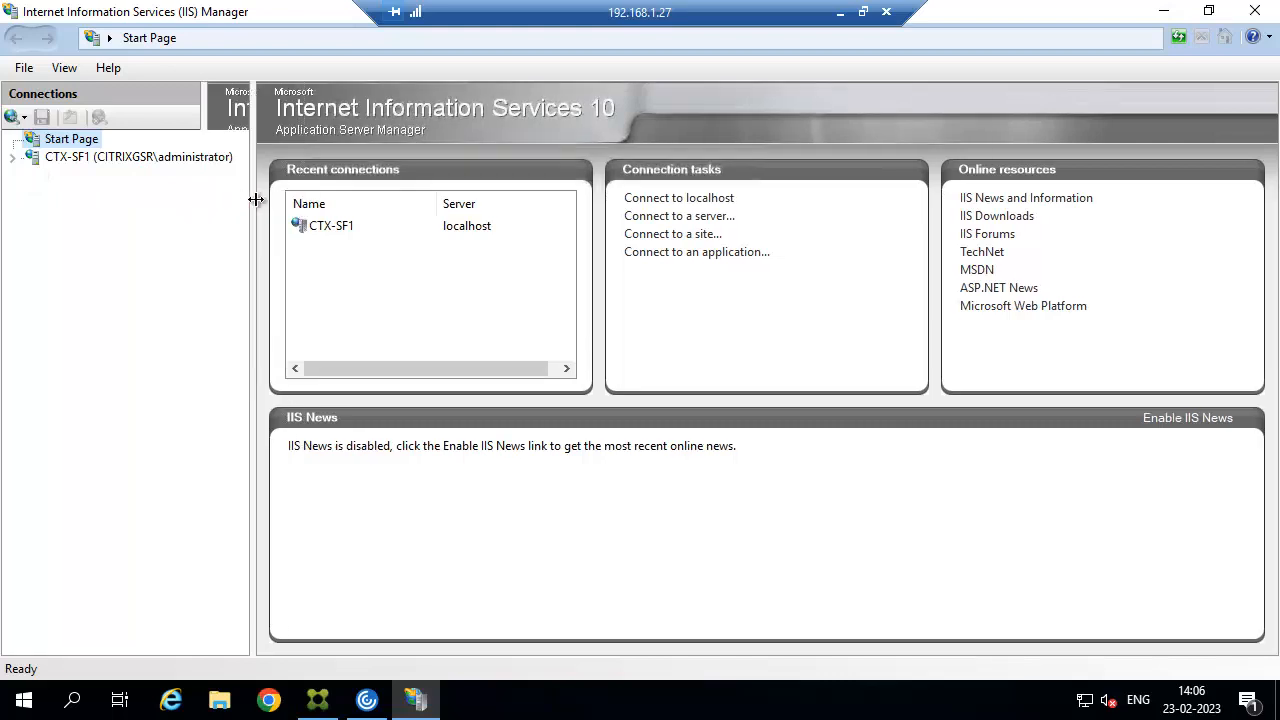
click(840, 13)
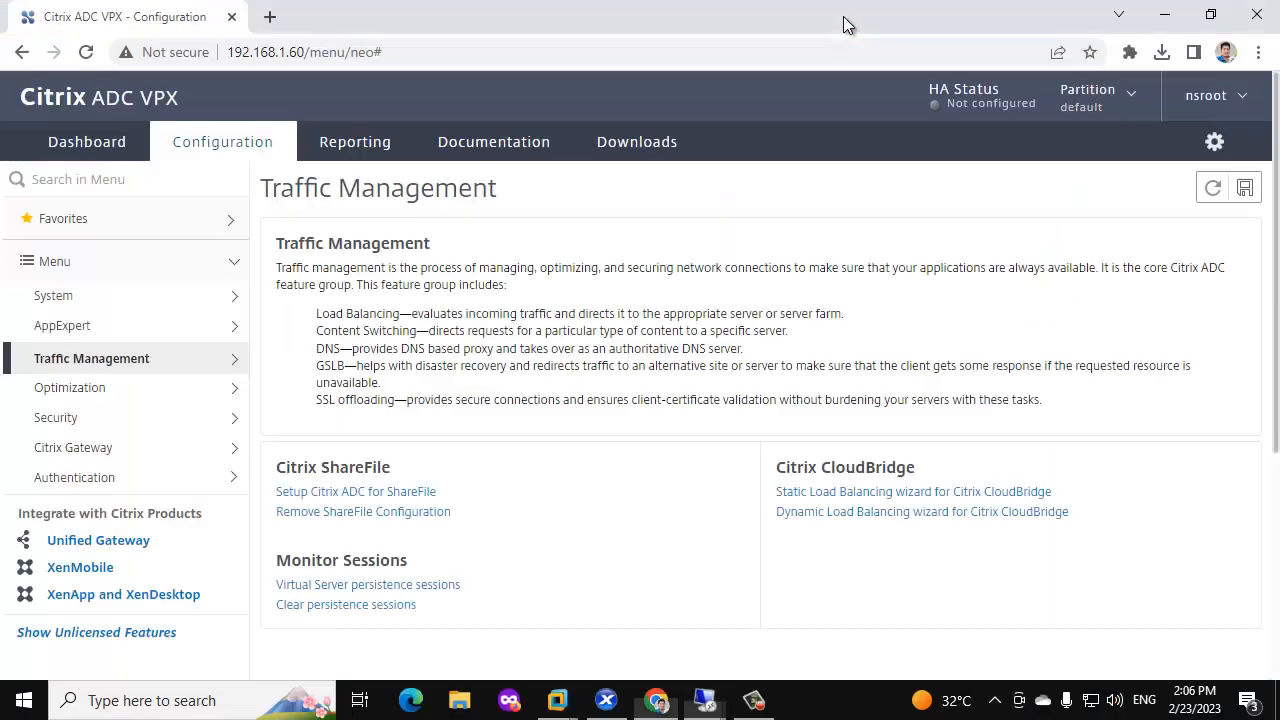
Switch to the AD-SQL-CL-SERVER VM and sign in with its password.
click(706, 705)
mouse_move(557, 700)
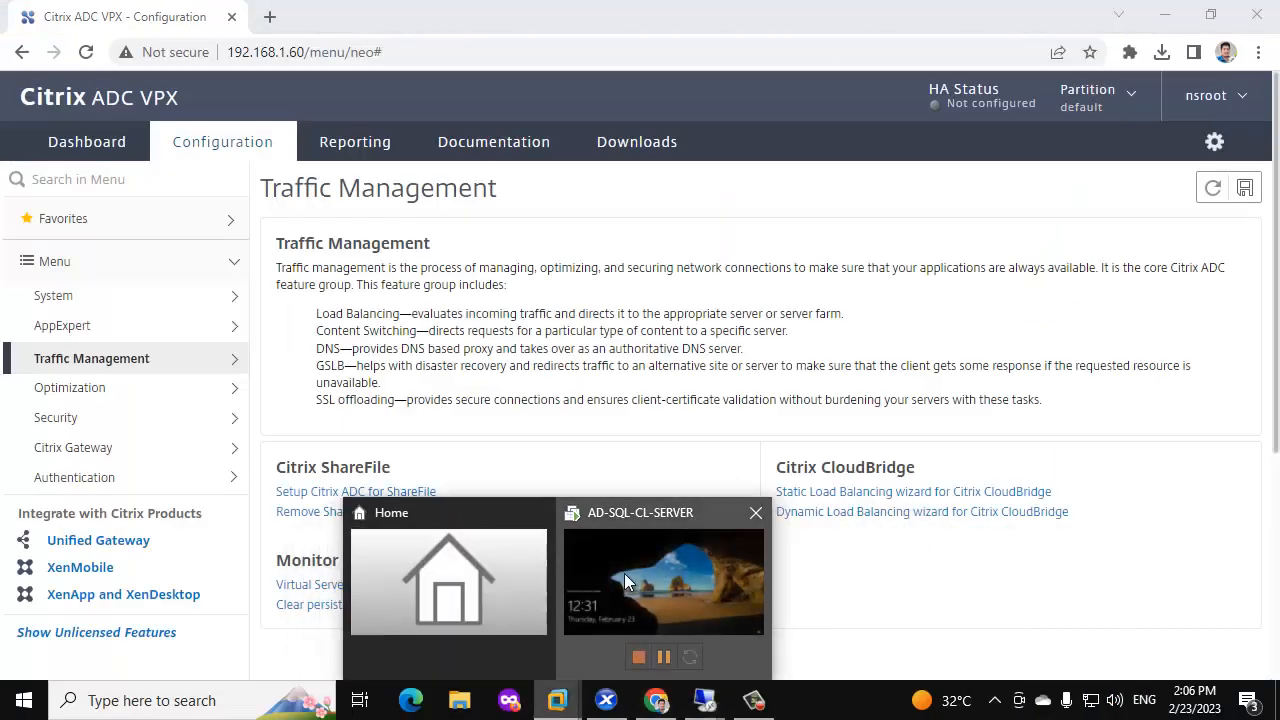
click(624, 582)
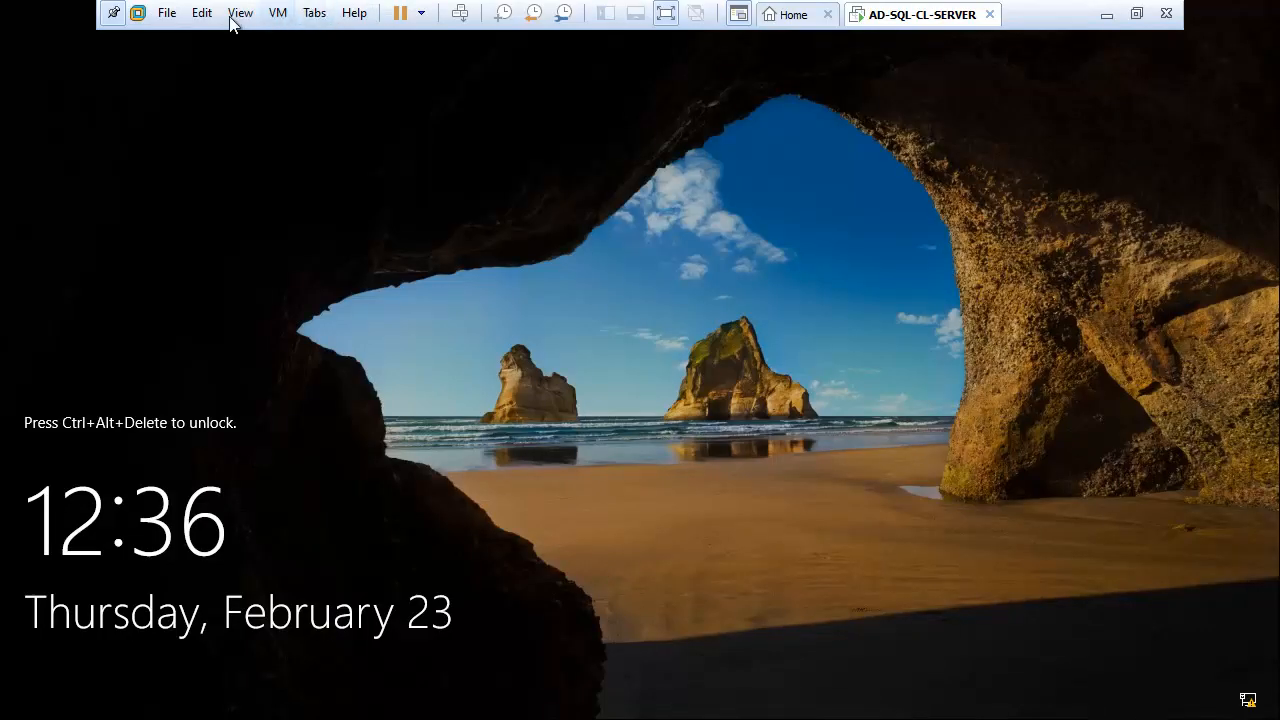
click(460, 13)
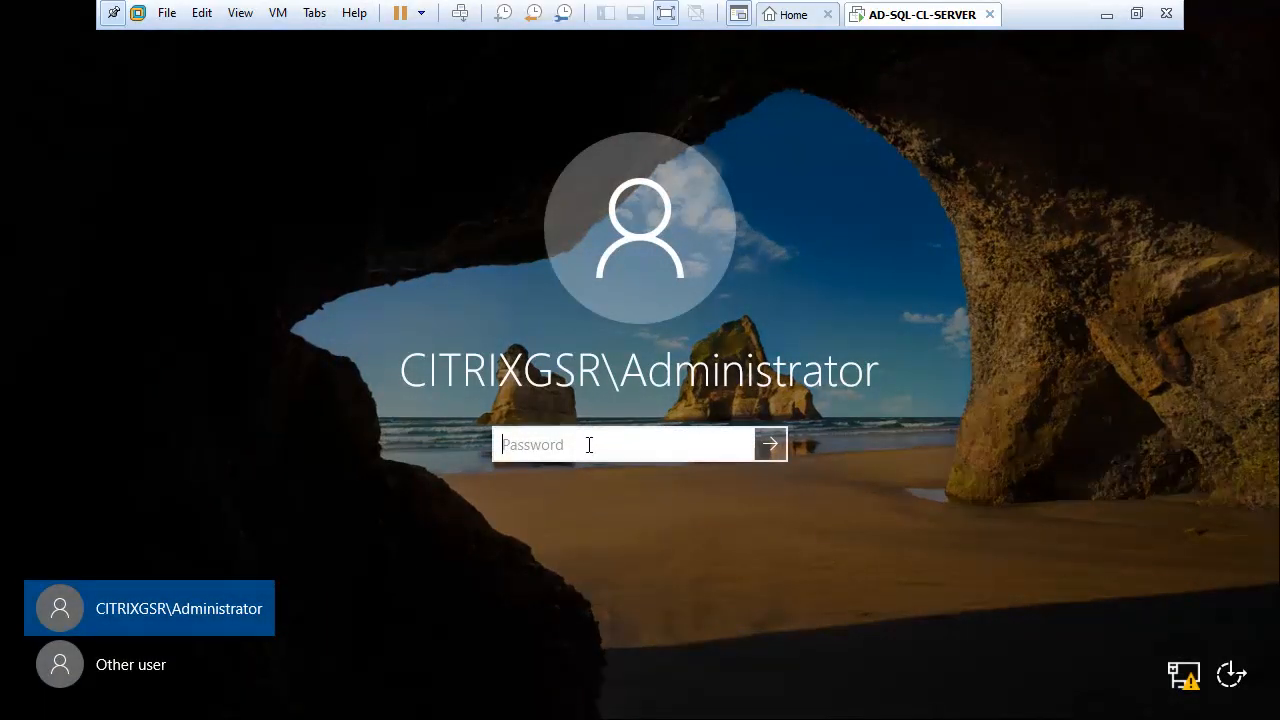
text(********)
key(Return)
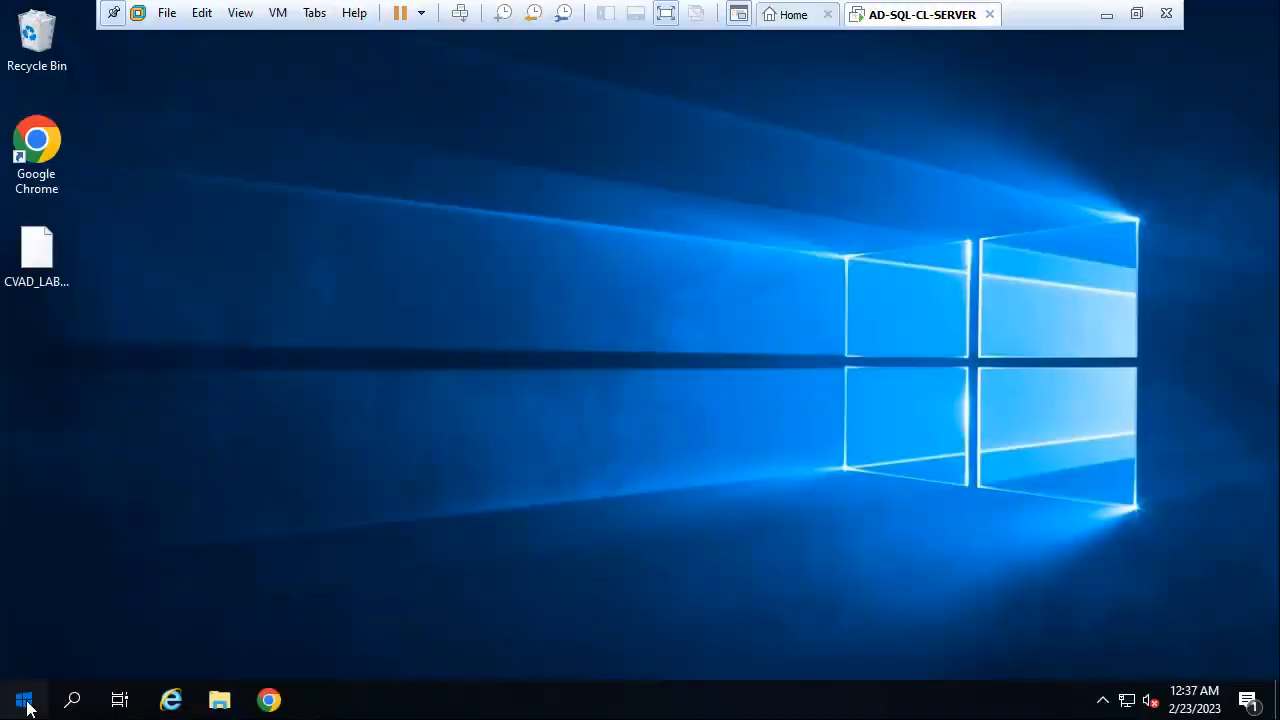
Launch DNS Manager from Windows Administrative Tools and open the CITRIXGSR.COM zone's records.
click(25, 701)
scroll(177, 527, down, 4)
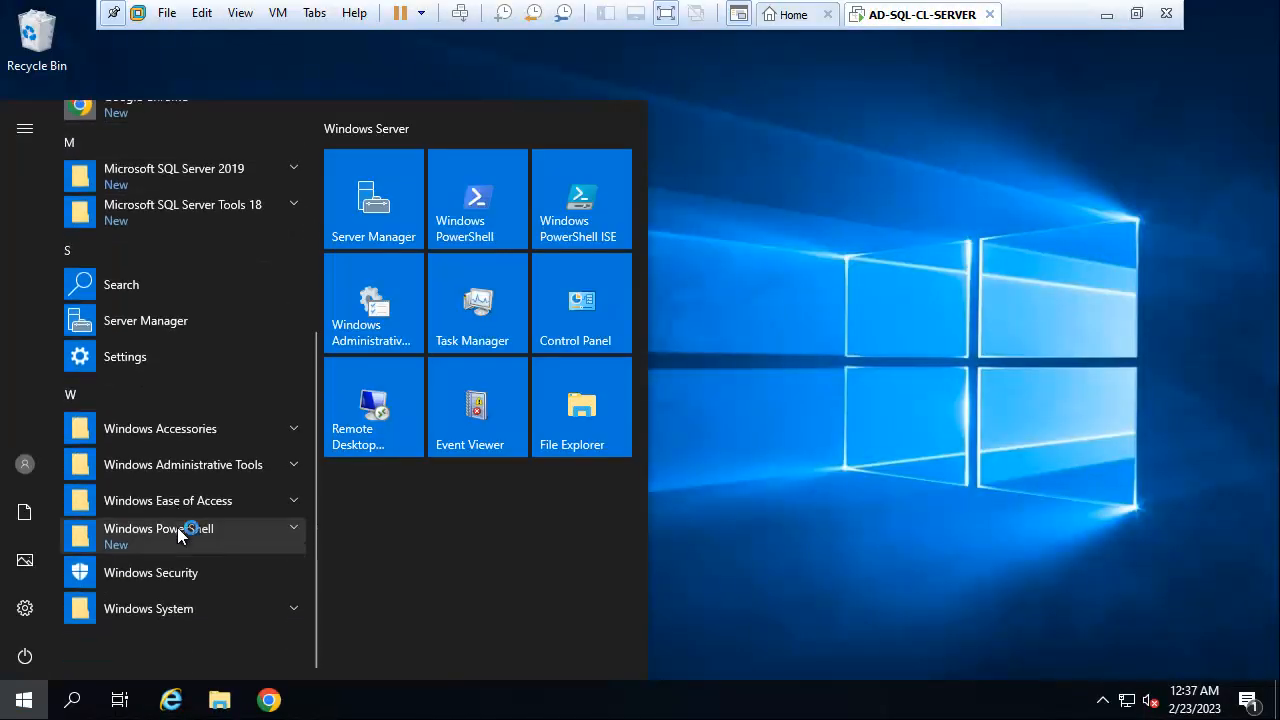
click(274, 467)
scroll(268, 474, down, 4)
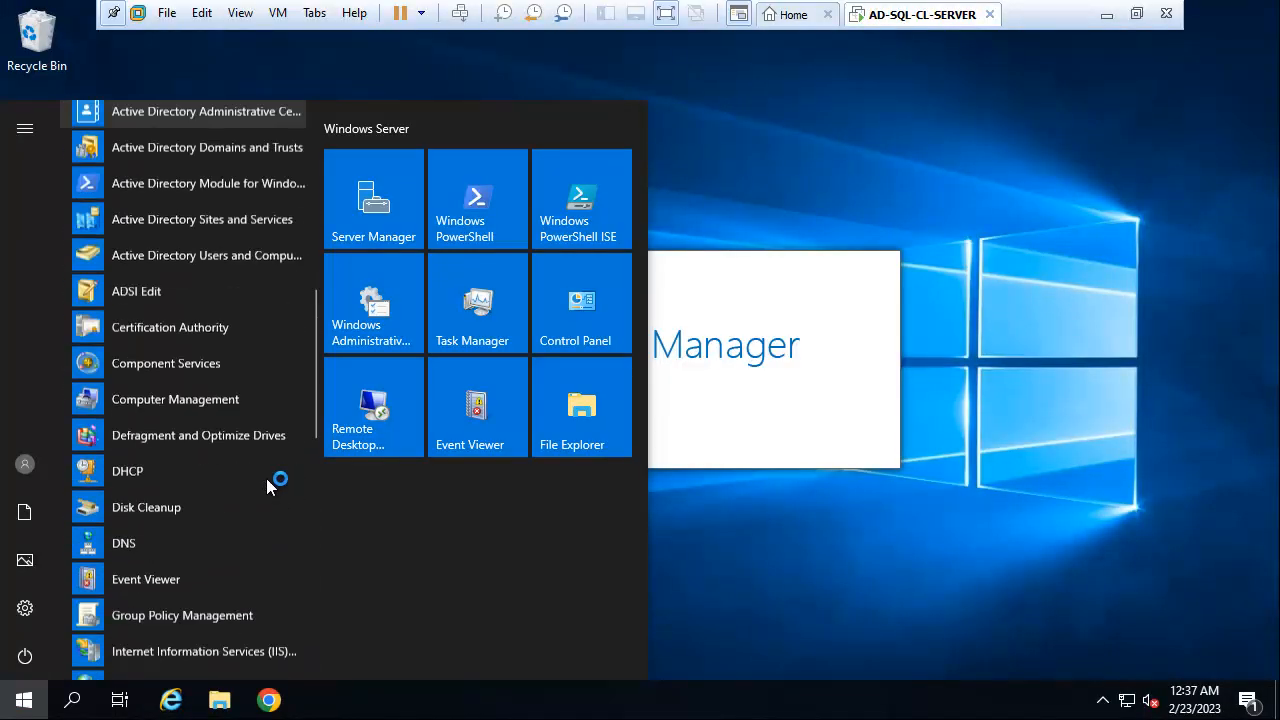
click(134, 500)
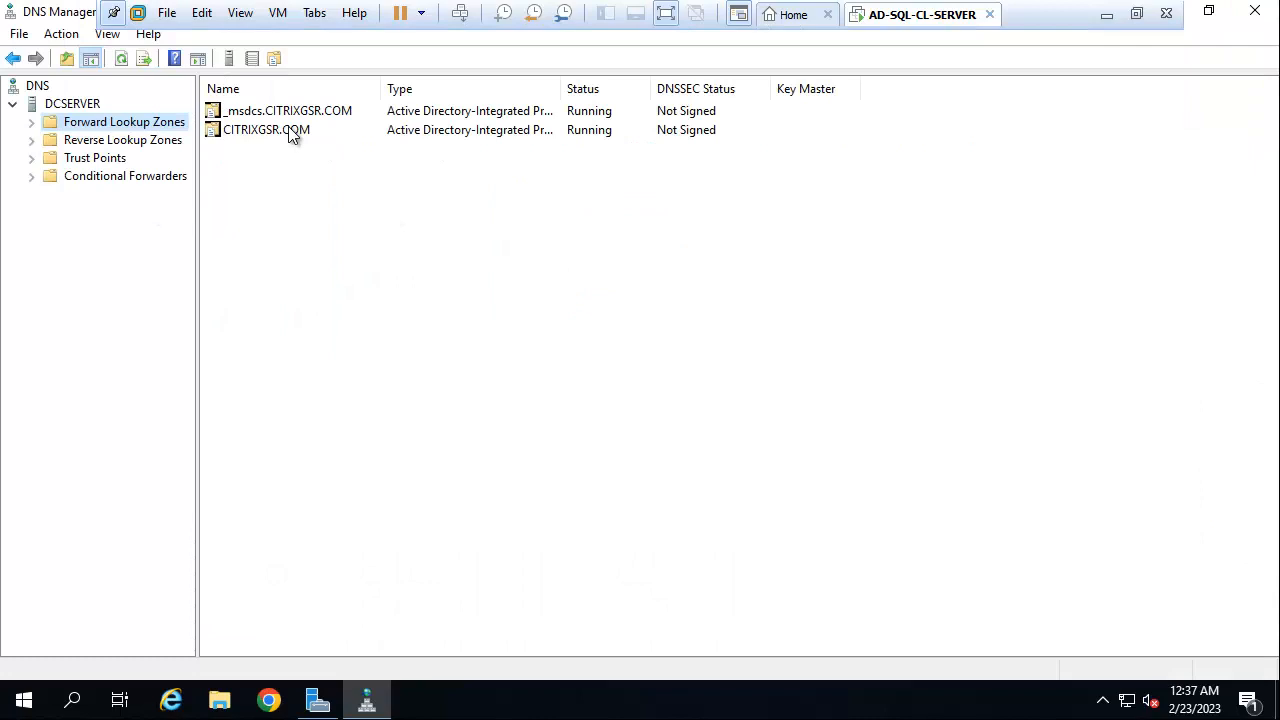
double_click(290, 133)
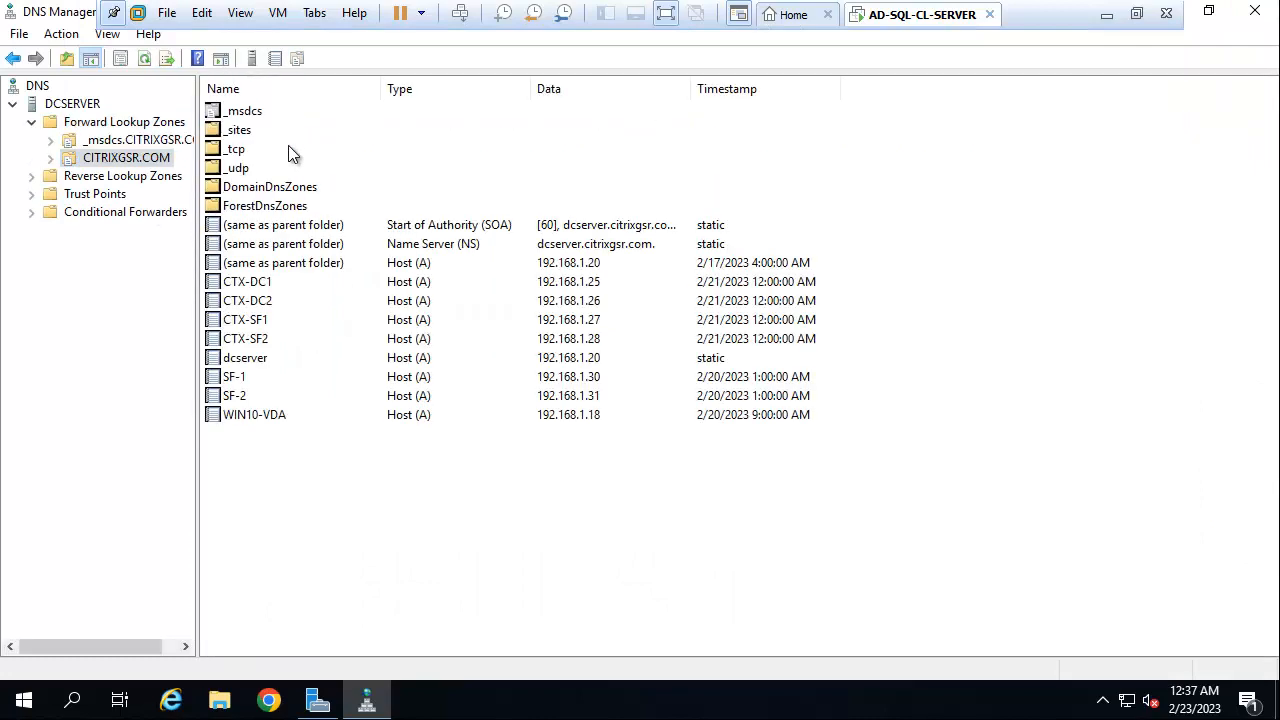
right_click(290, 482)
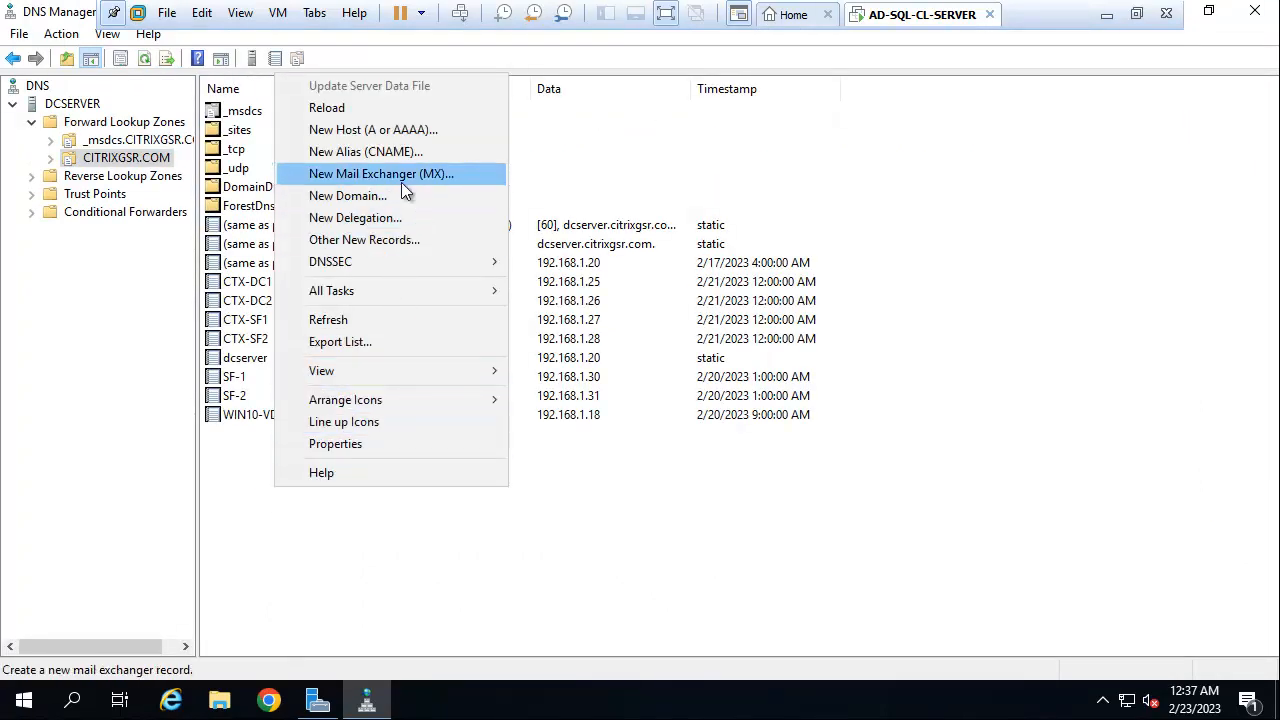
Add a new host record named storefront pointing to 192.168.1.40.
click(408, 129)
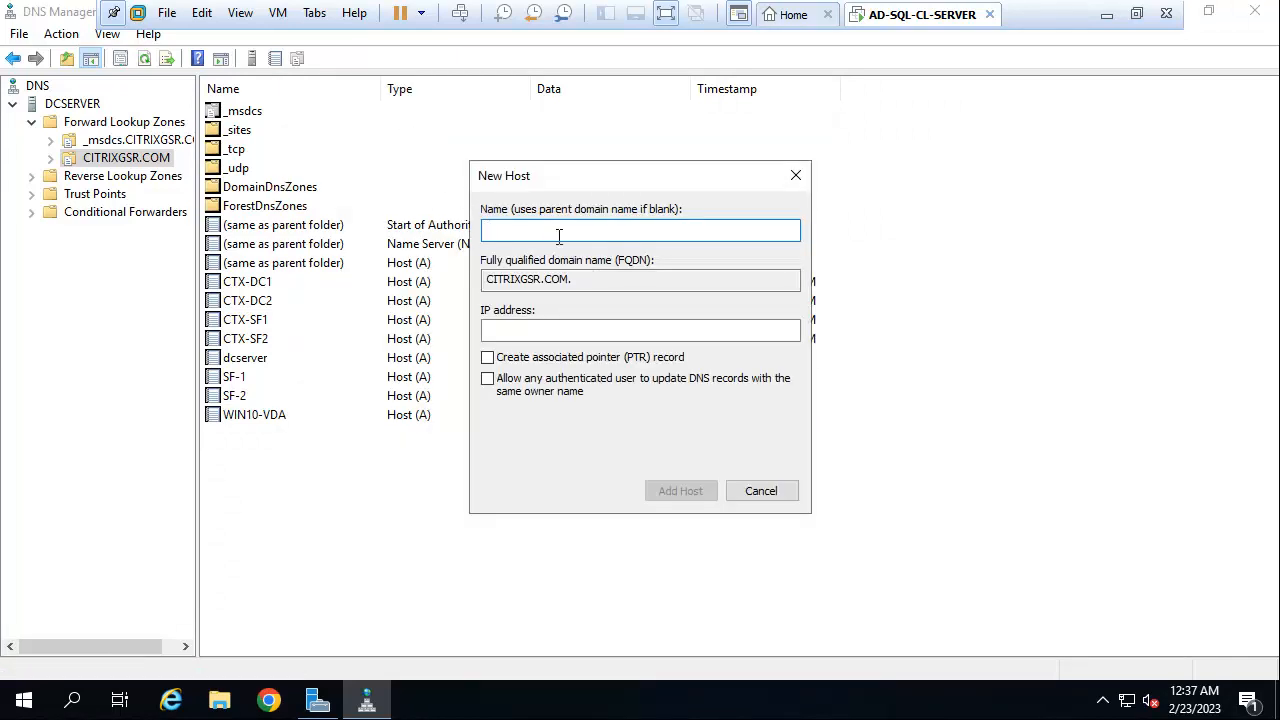
text(storefront)
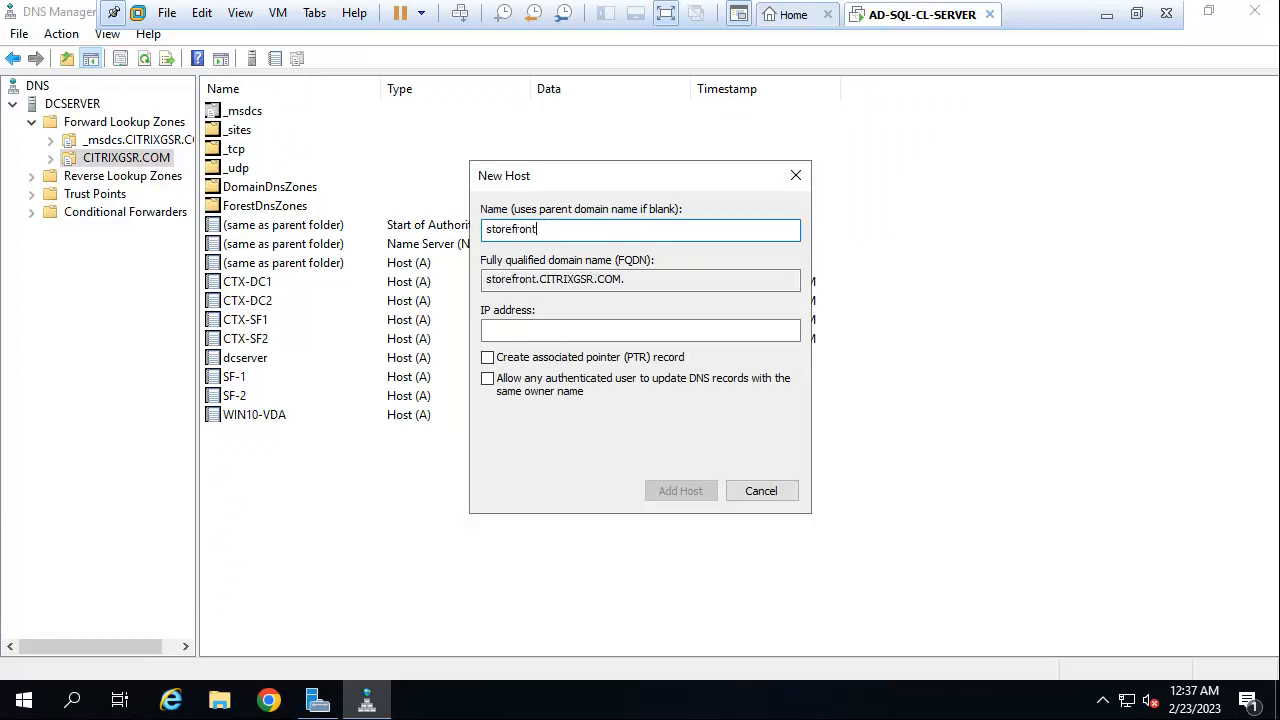
text(.citrixgsr)
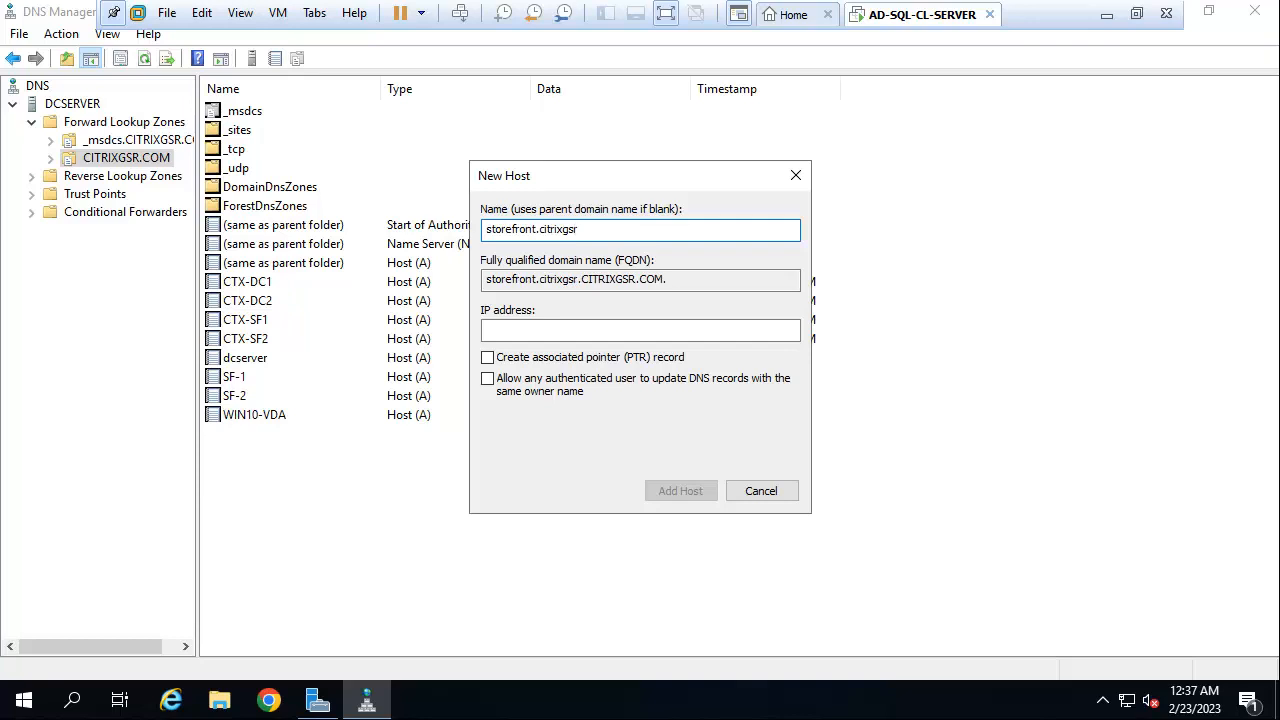
key(BackSpace)
key(BackSpace)
key(BackSpace)
key(BackSpace)
key(BackSpace)
key(BackSpace)
key(BackSpace)
key(BackSpace)
key(BackSpace)
key(BackSpace)
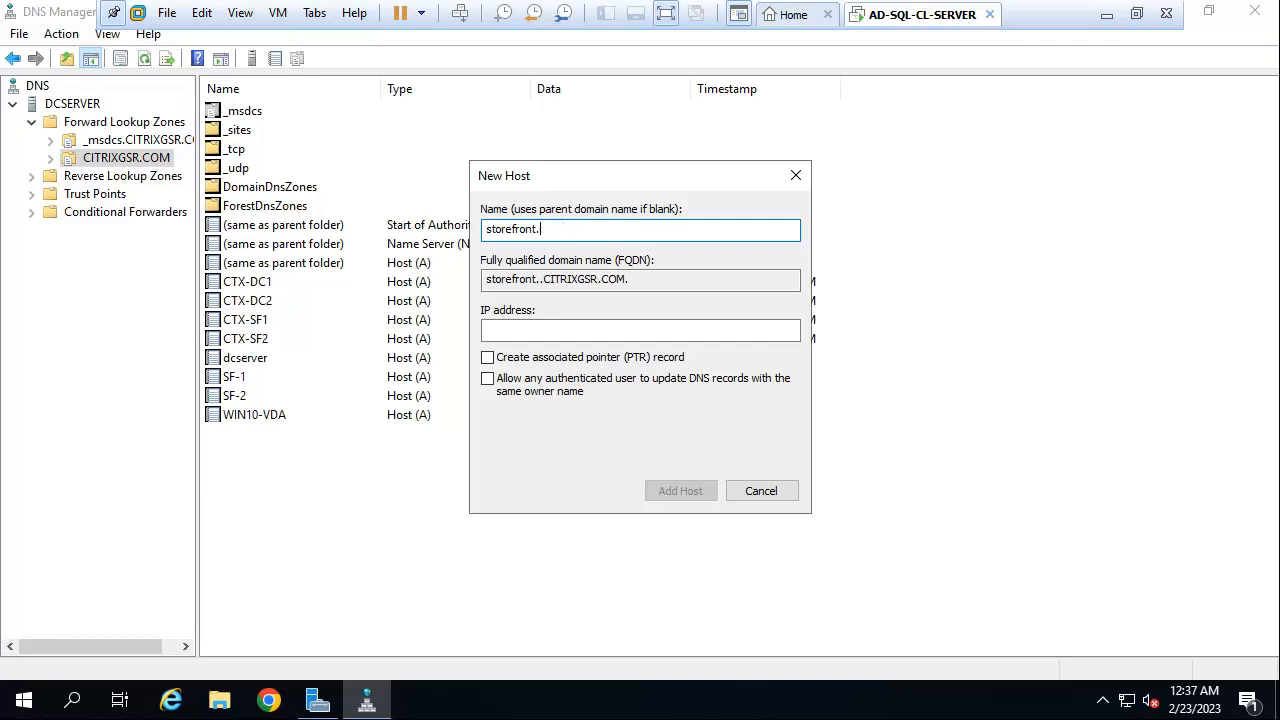
click(530, 332)
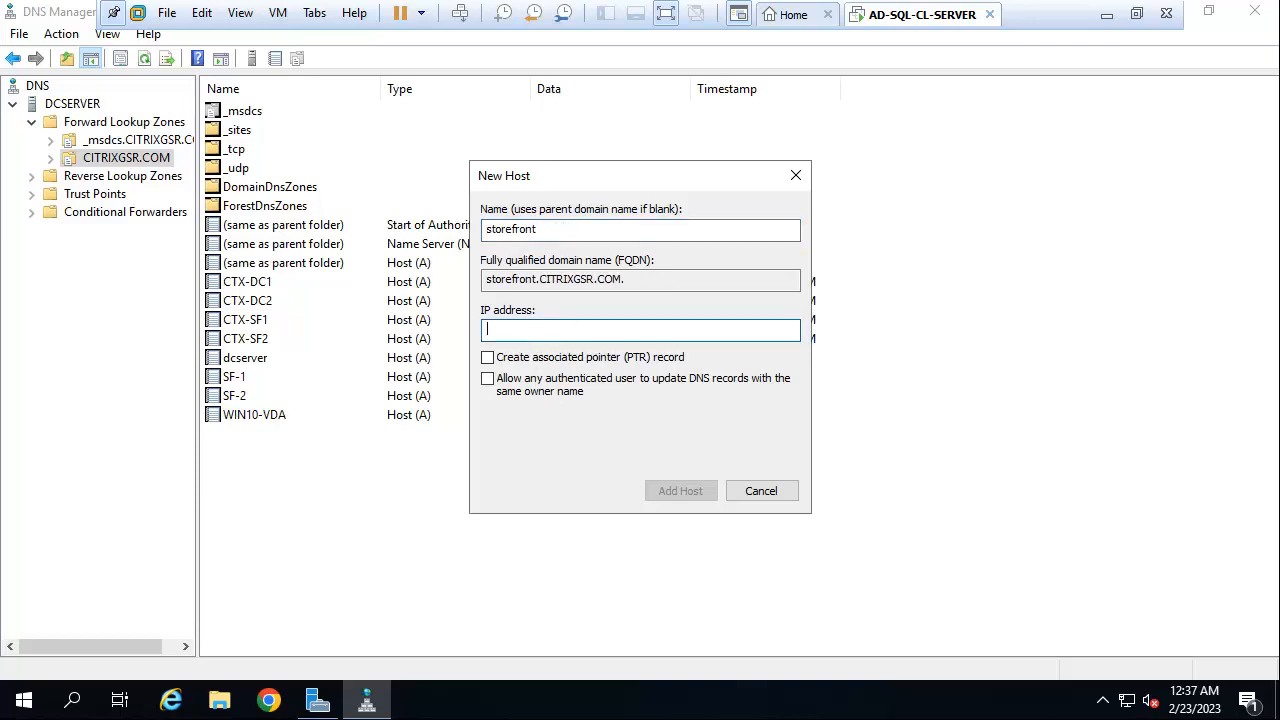
text(192.168.1.40)
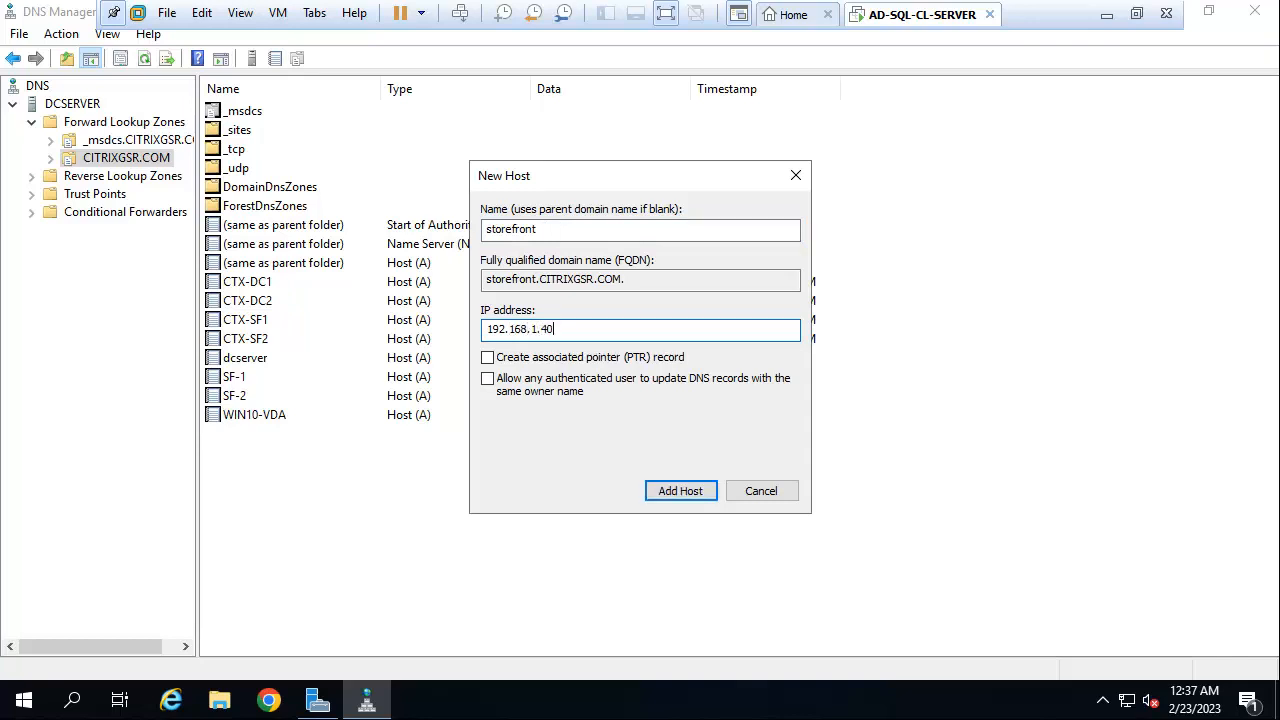
click(678, 490)
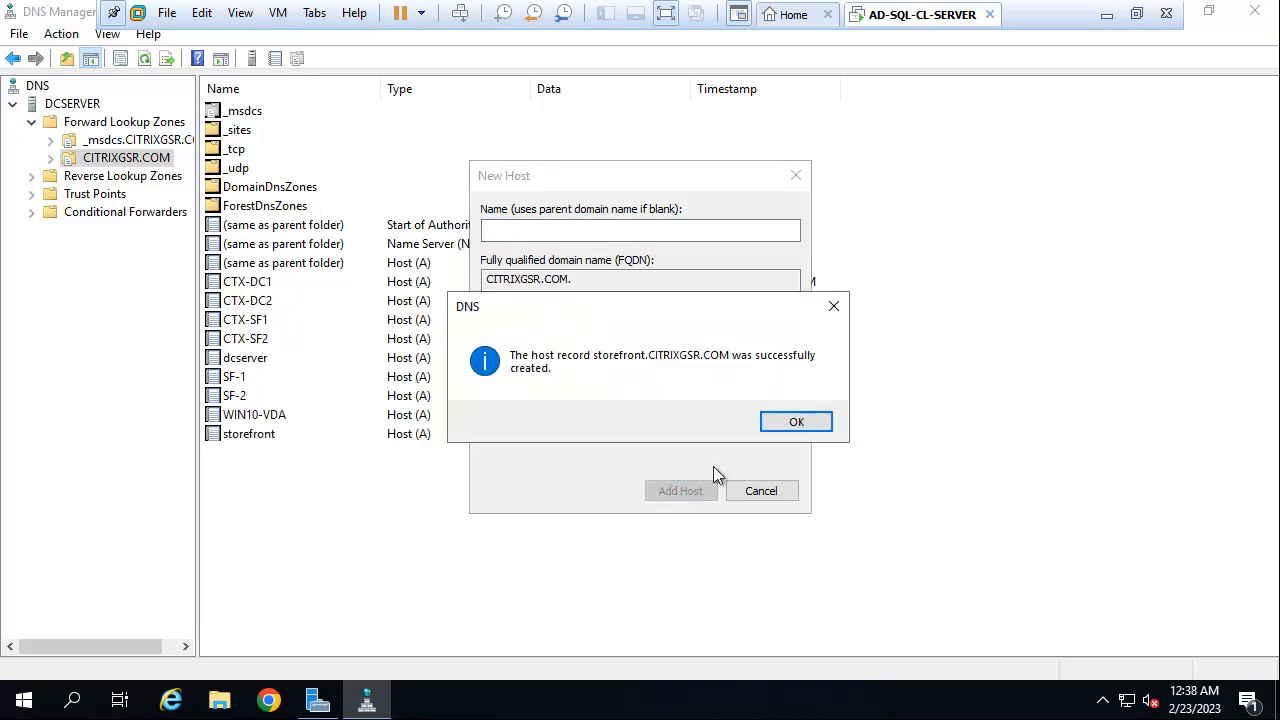
click(795, 434)
click(761, 490)
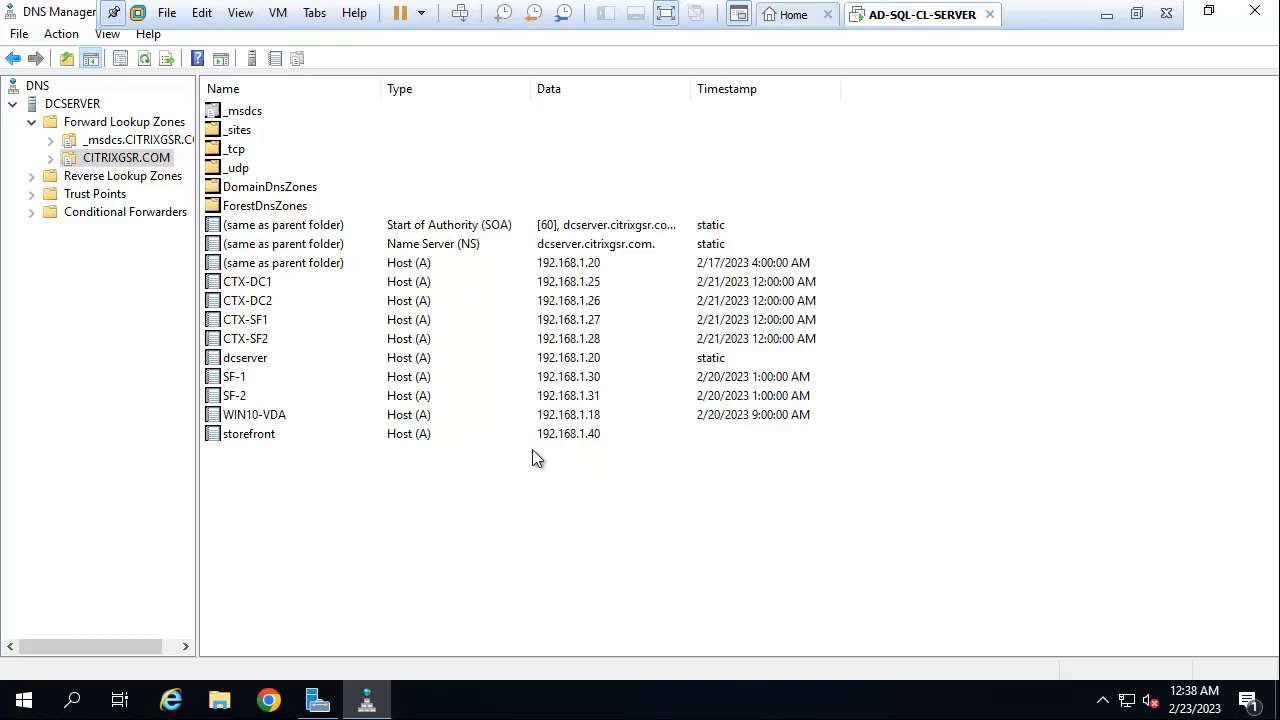
Delete the SF-1 and SF-2 host records and minimize the DNS console.
click(251, 400)
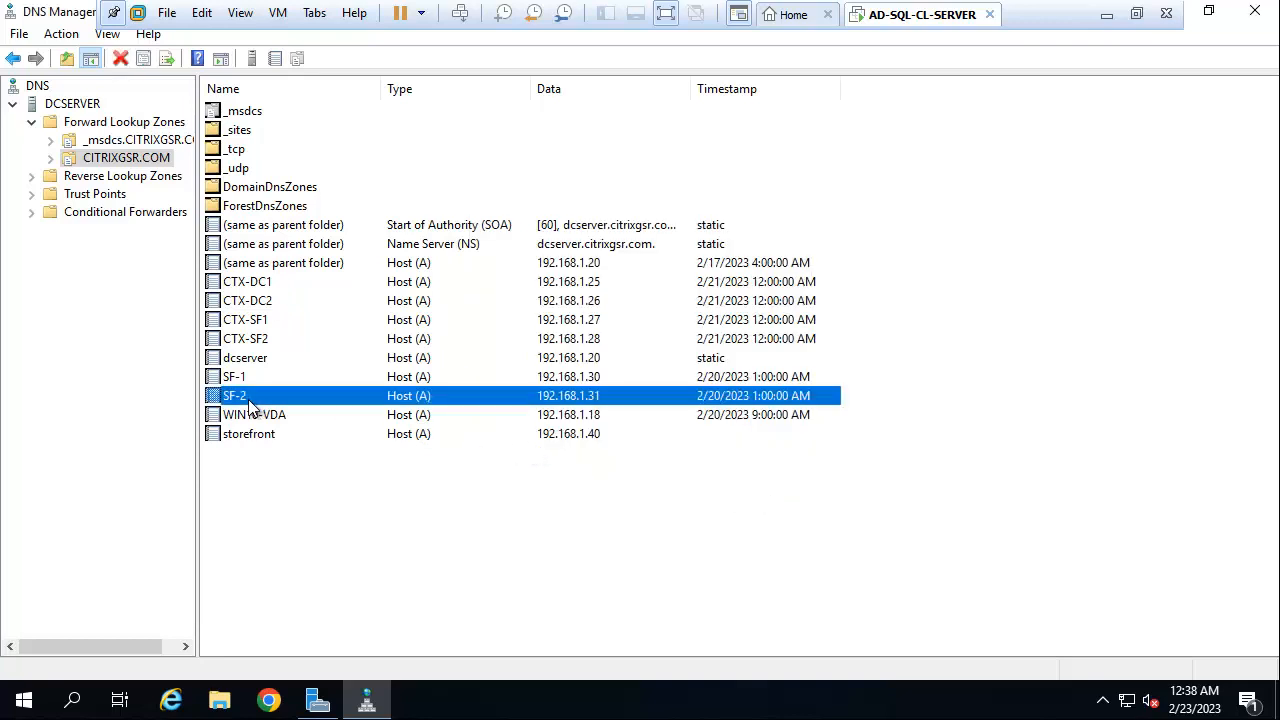
key(shift+Up)
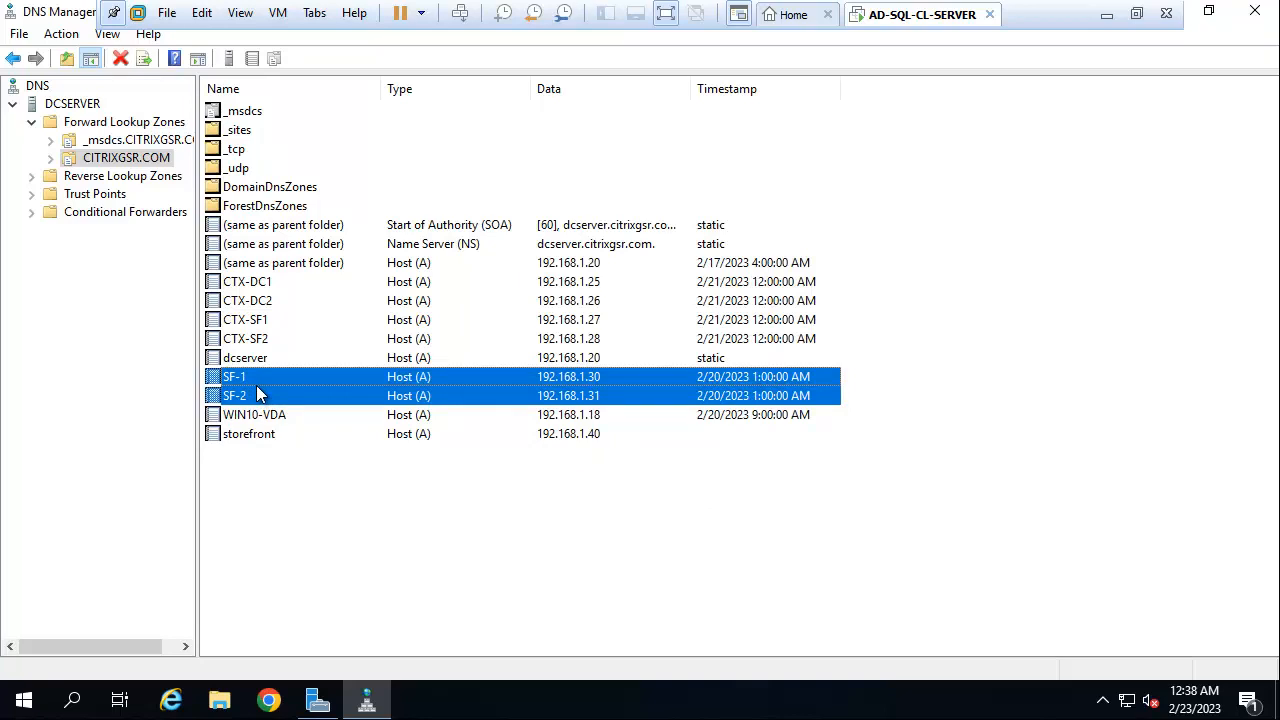
right_click(256, 386)
click(300, 398)
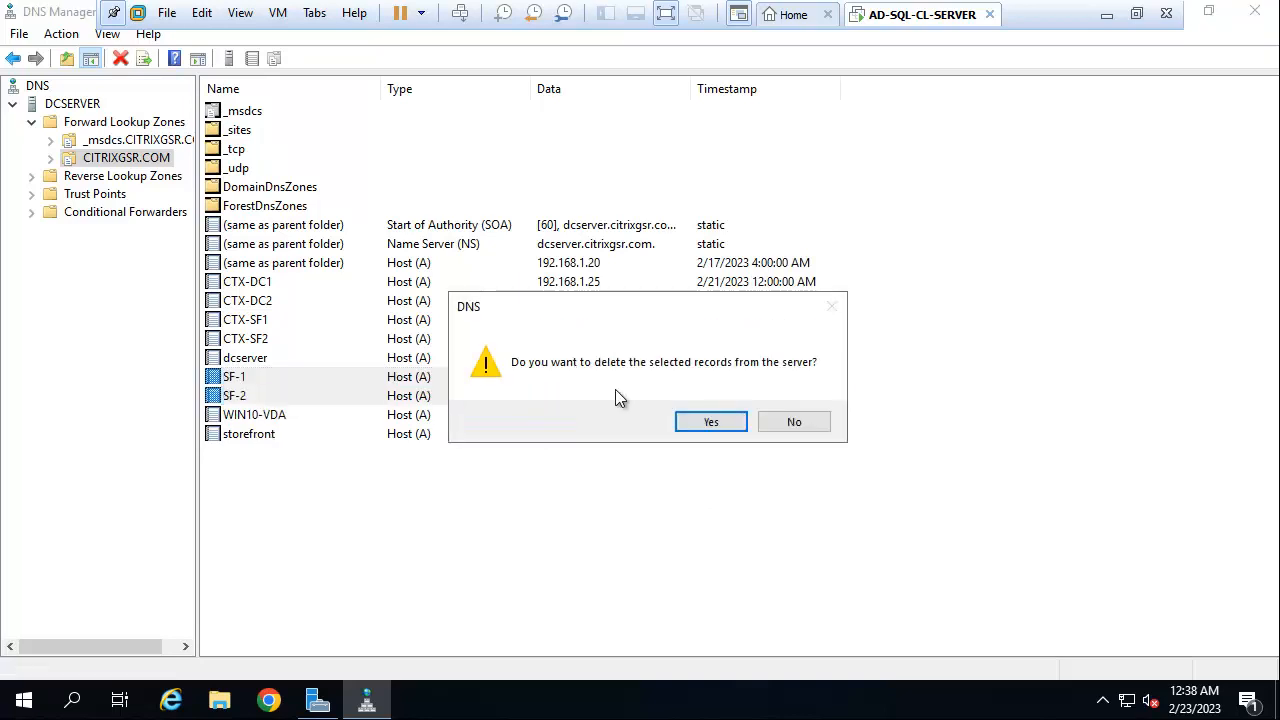
click(710, 422)
click(248, 398)
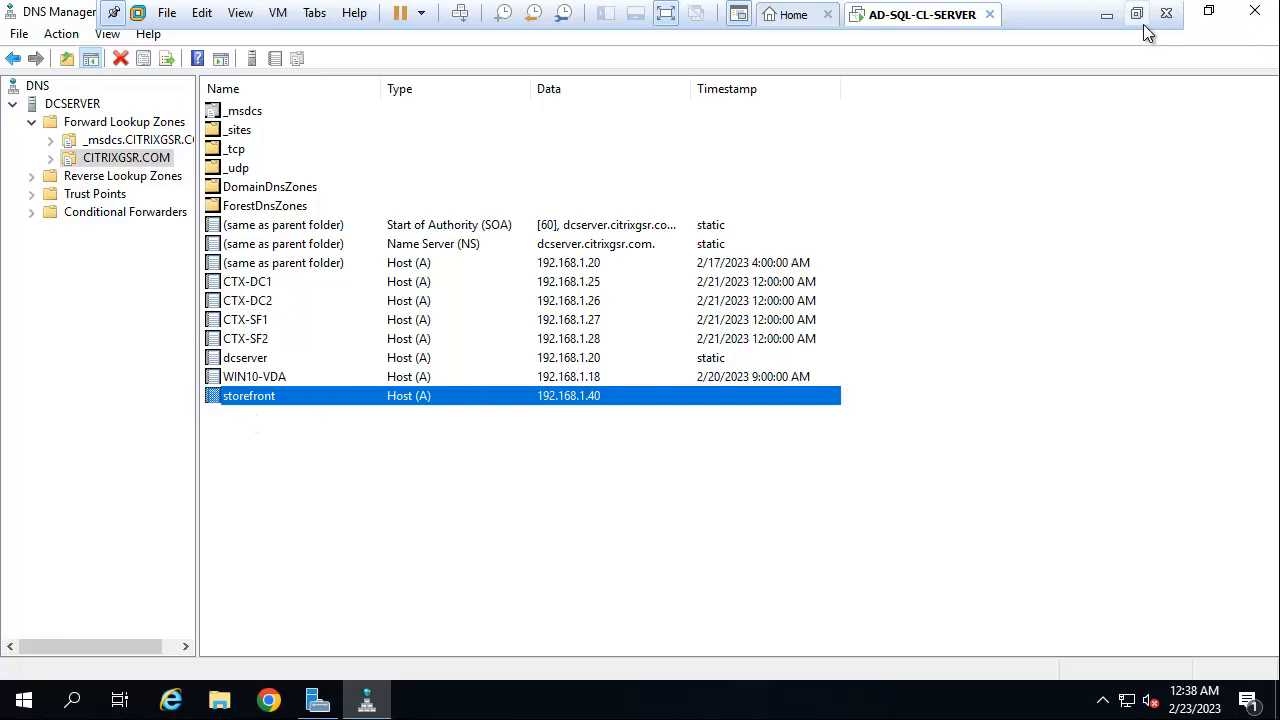
click(1106, 15)
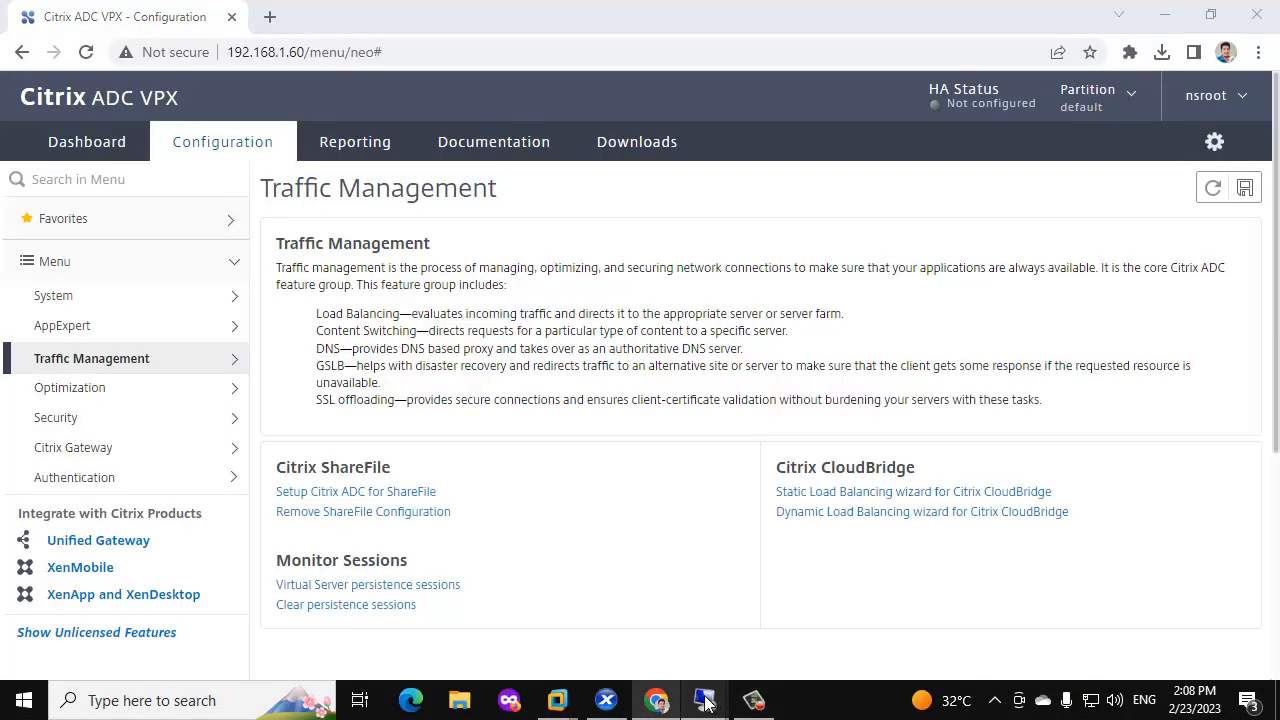
Return to the 192.168.1.27 session and open Server Certificates for CTX-SF1 in IIS Manager.
mouse_move(705, 700)
click(778, 620)
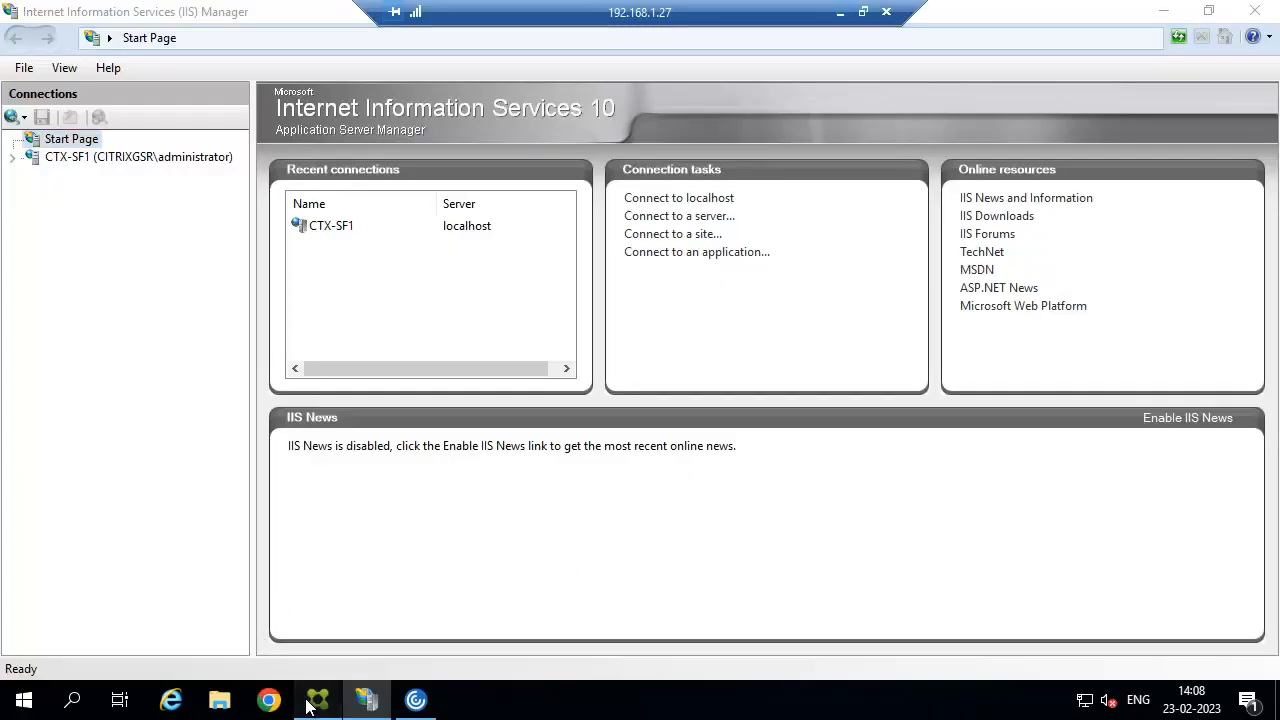
click(312, 700)
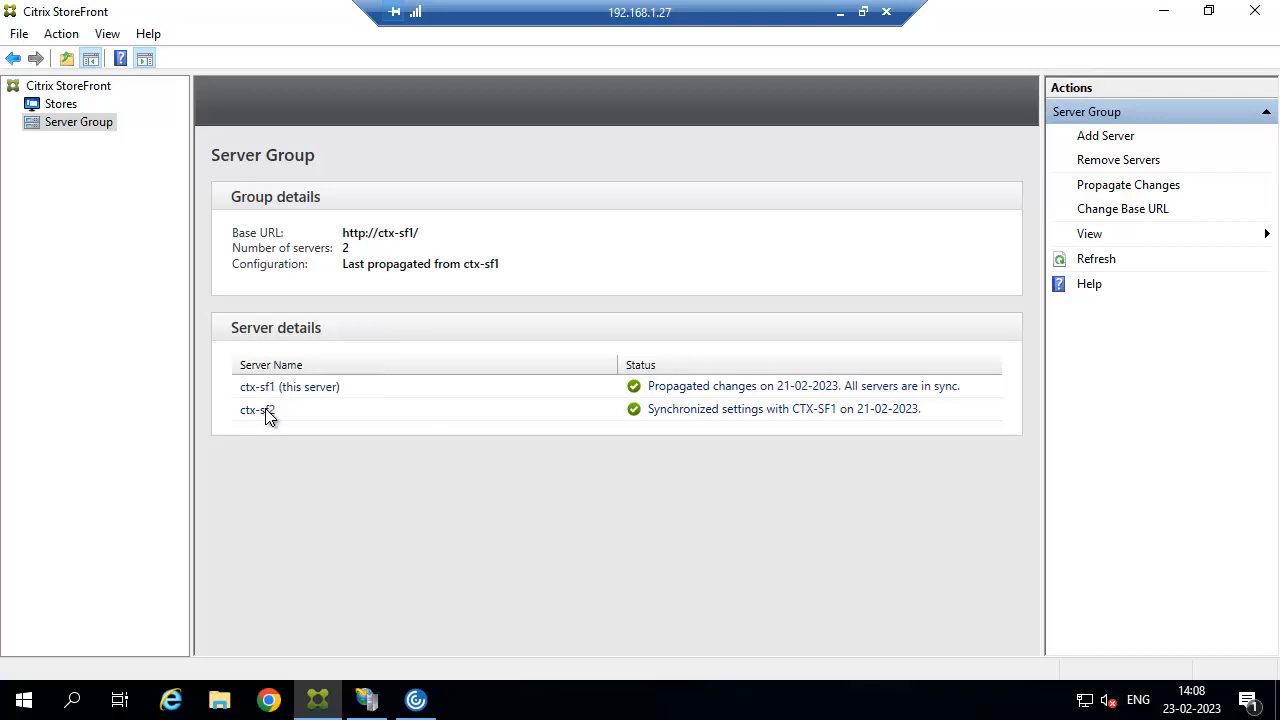
click(368, 703)
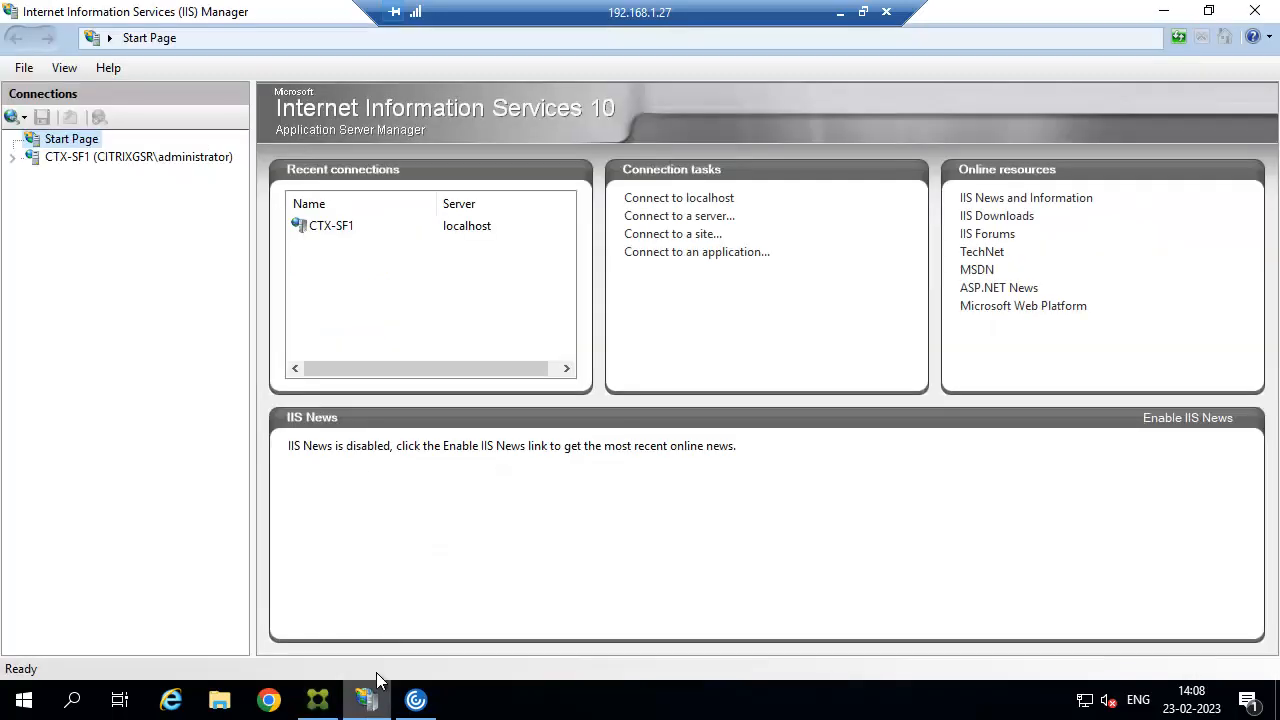
click(57, 160)
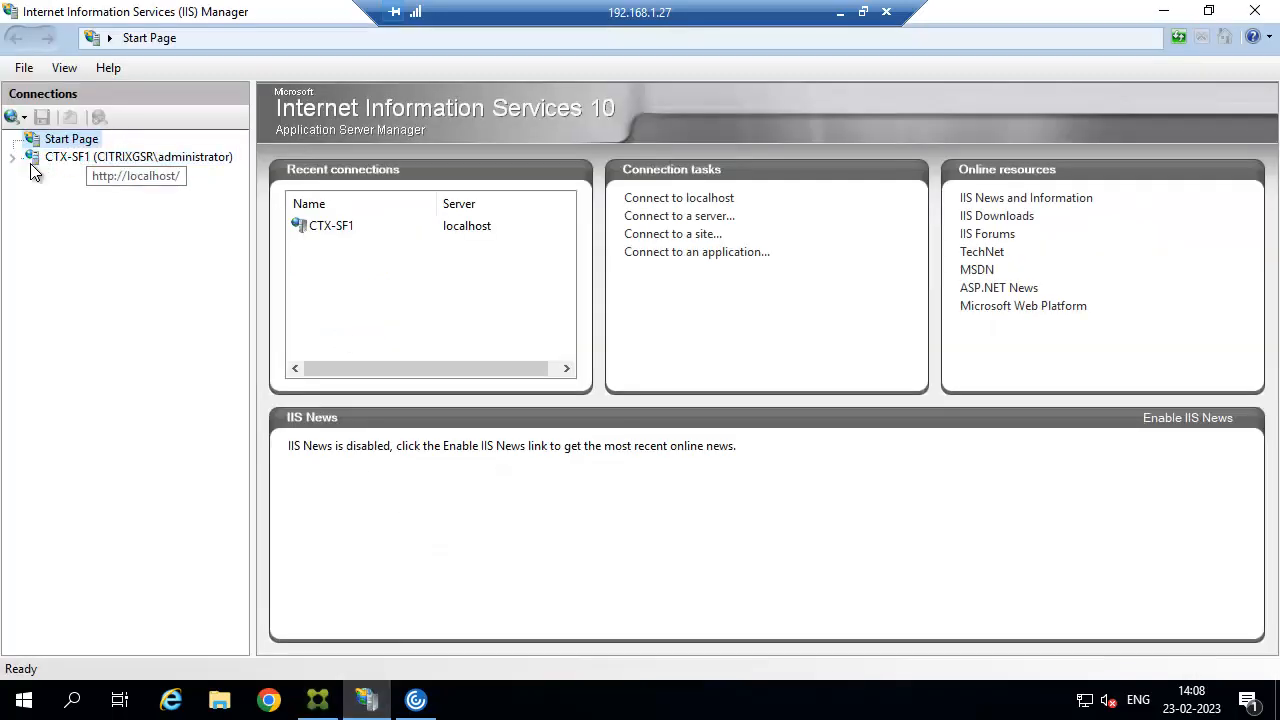
double_click(530, 475)
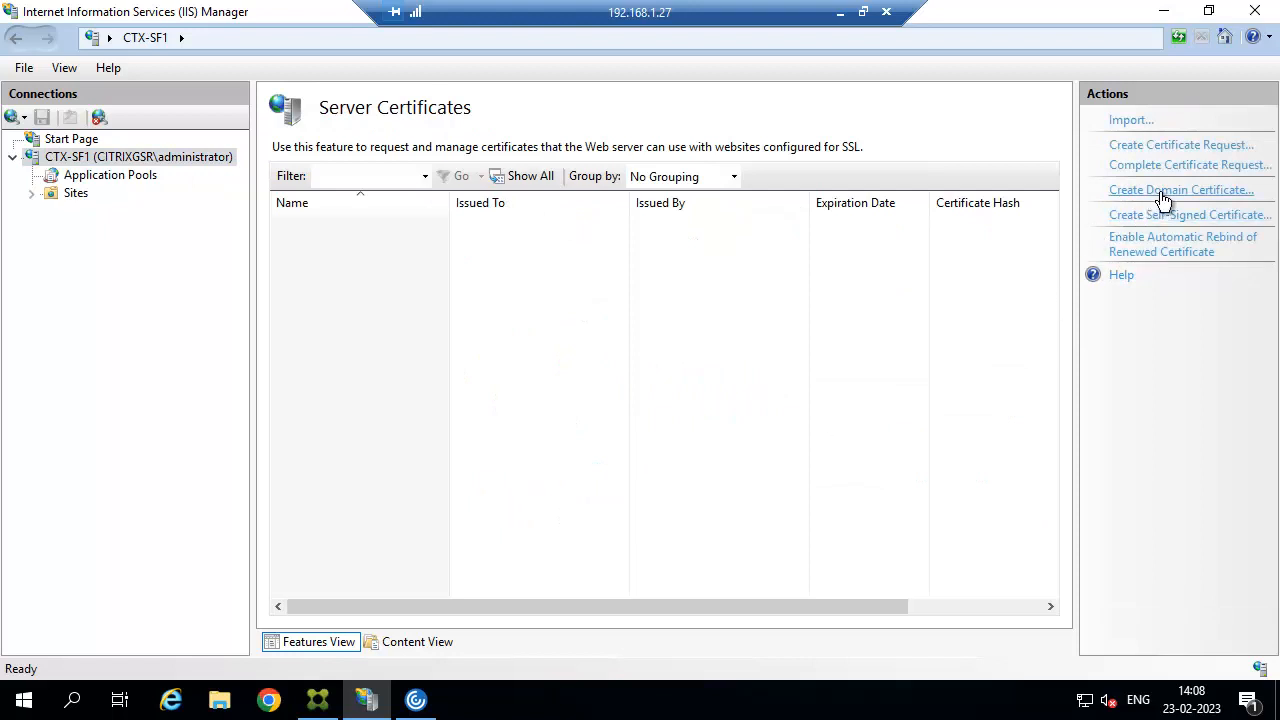
Start a domain certificate and fill its name details, with state 'tamil'.
click(1160, 191)
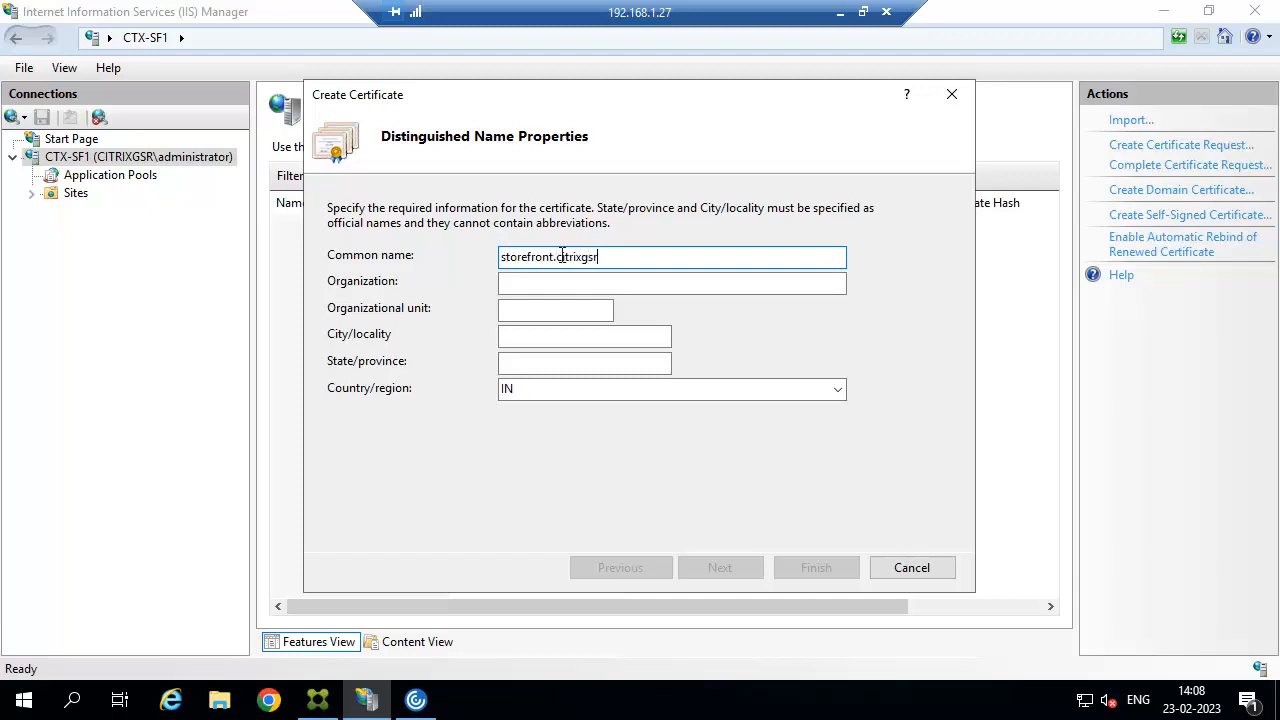
key(ctrl+a)
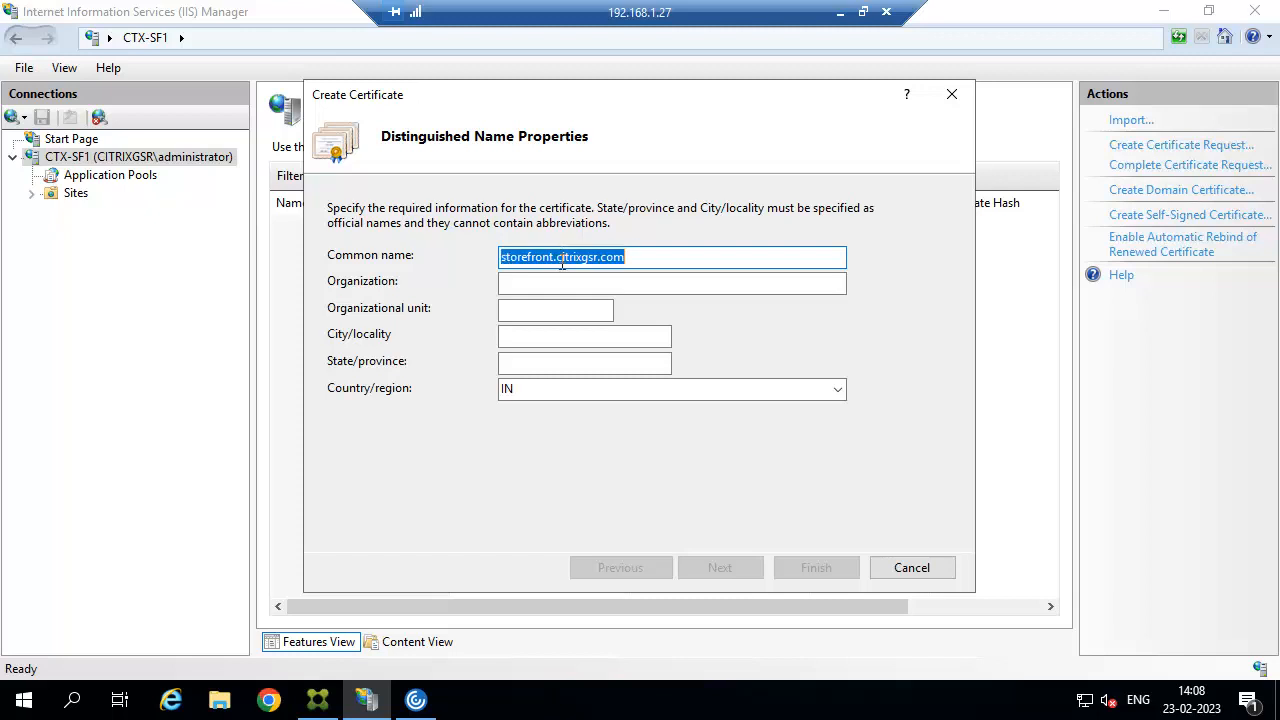
click(540, 281)
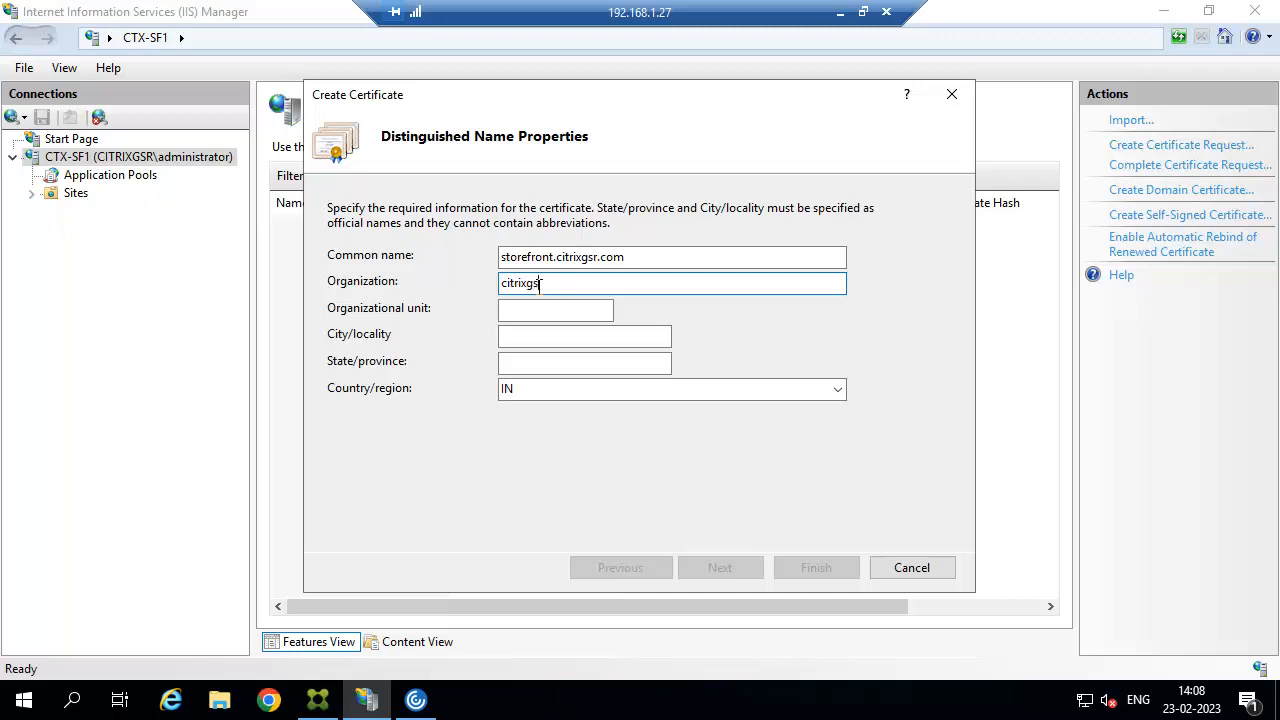
click(548, 316)
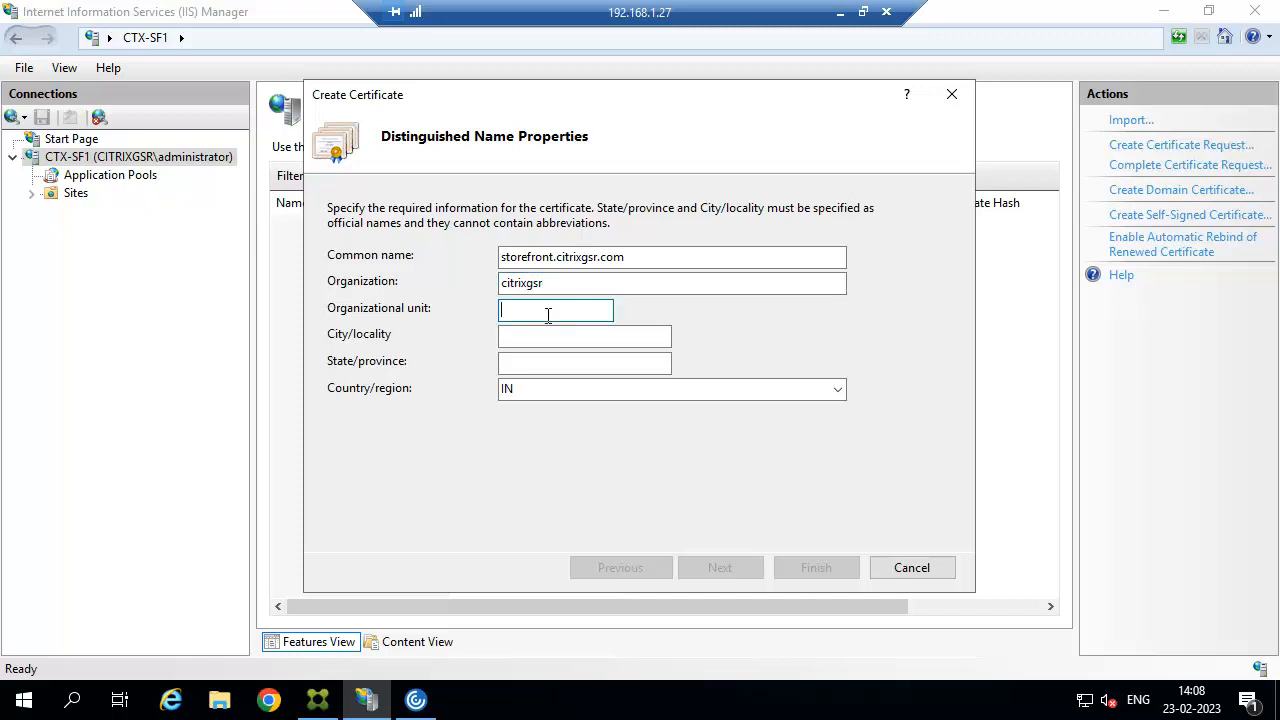
click(526, 336)
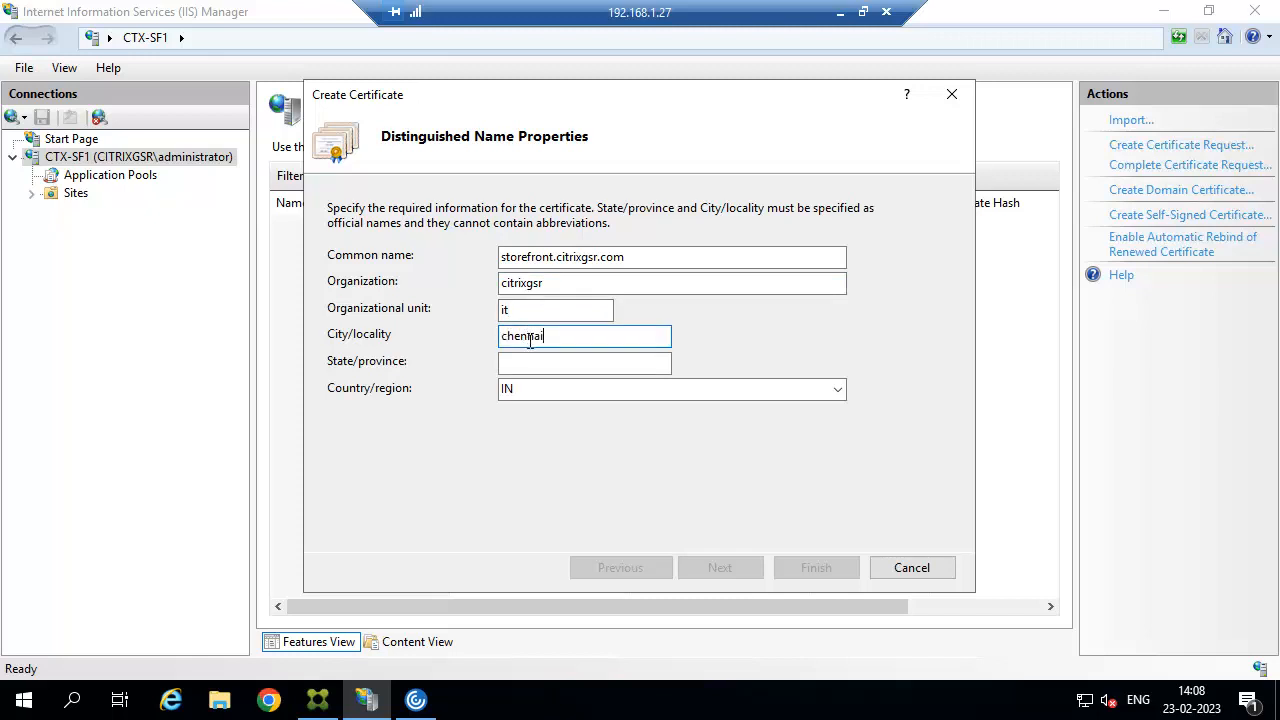
click(528, 365)
text(tamilnadu)
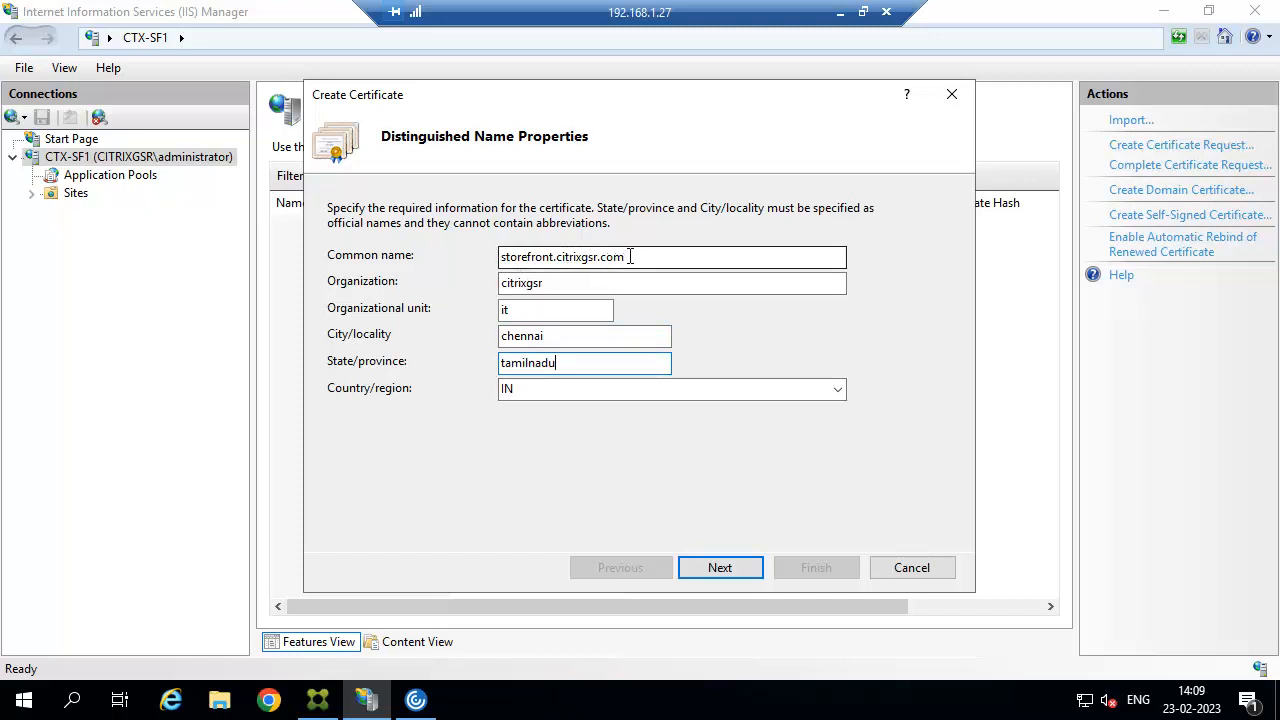
drag(630, 257, 498, 258)
key(ctrl+c)
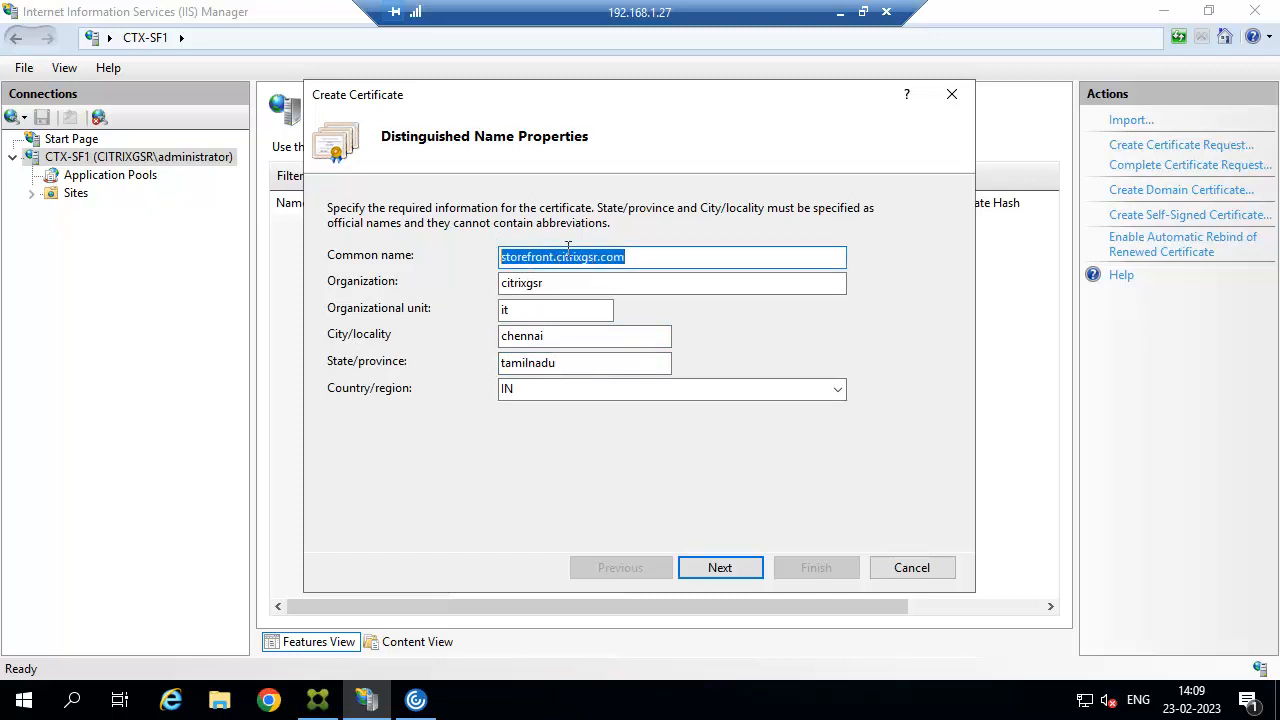
Choose CITRIXGSR-DCSERVER-CA as issuer, name it storefront.citrixgsr.com, and finish the wizard.
click(717, 569)
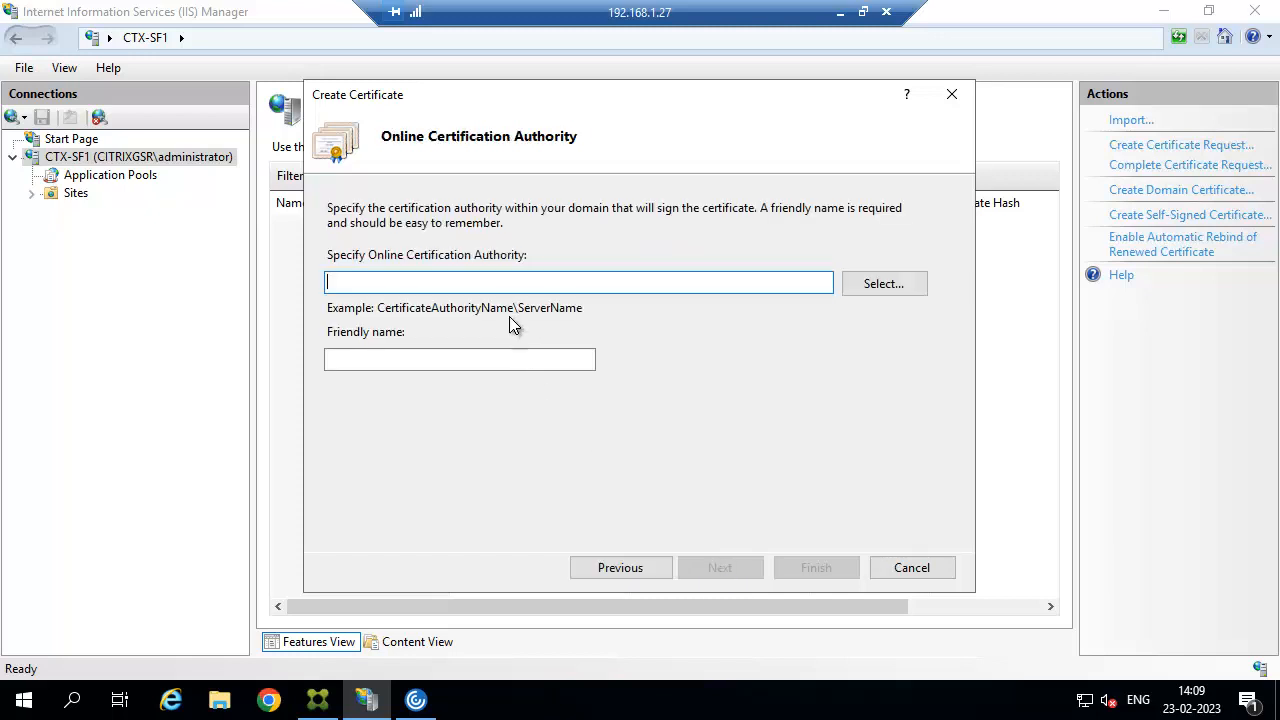
click(885, 286)
click(447, 198)
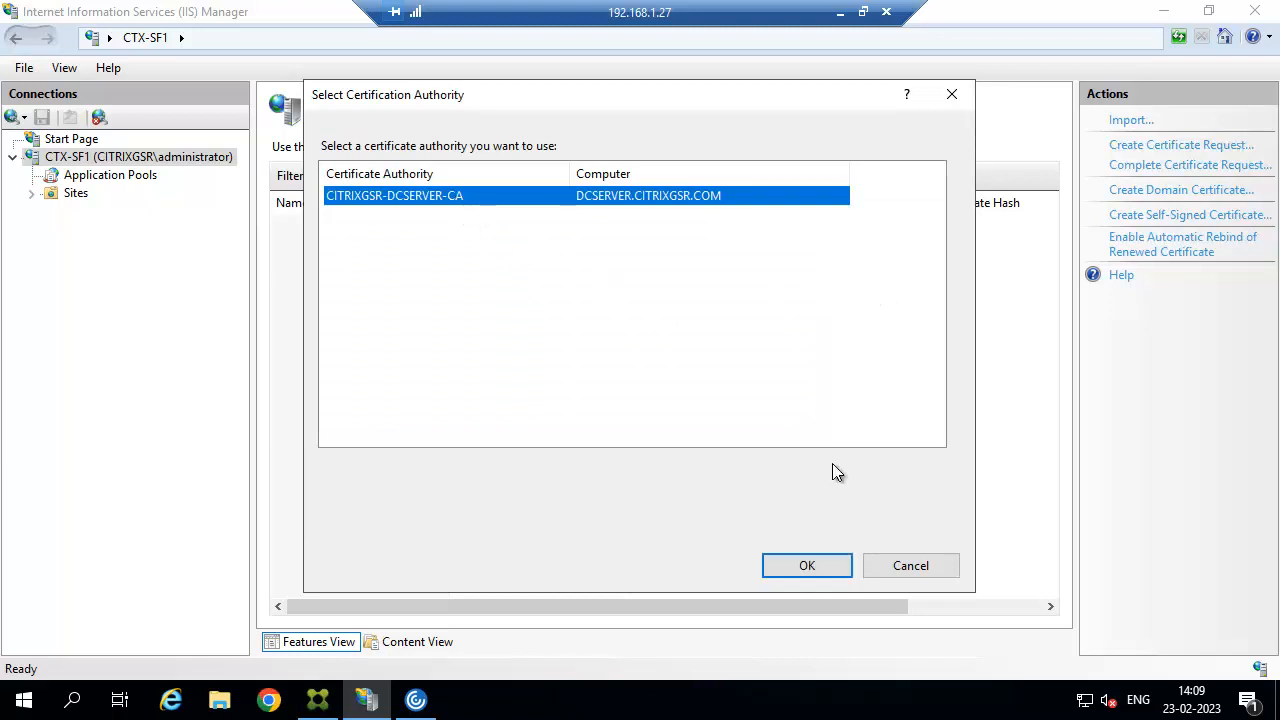
click(807, 566)
click(457, 352)
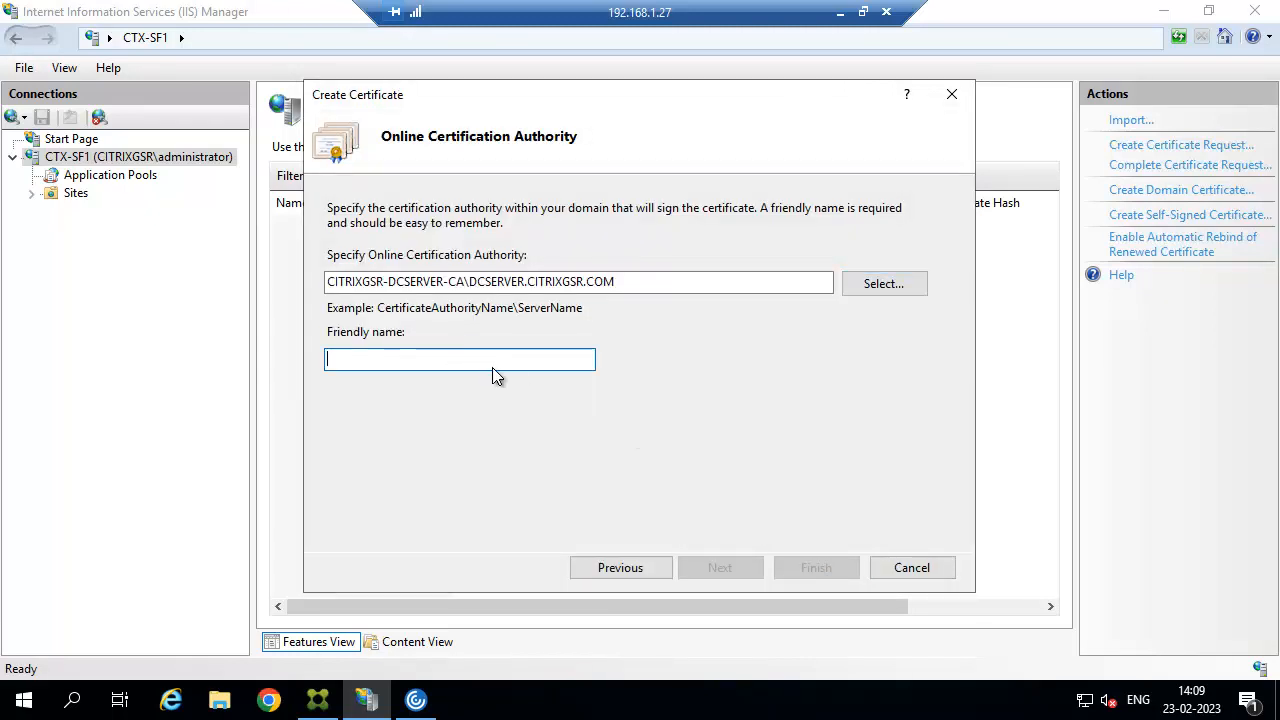
key(ctrl+v)
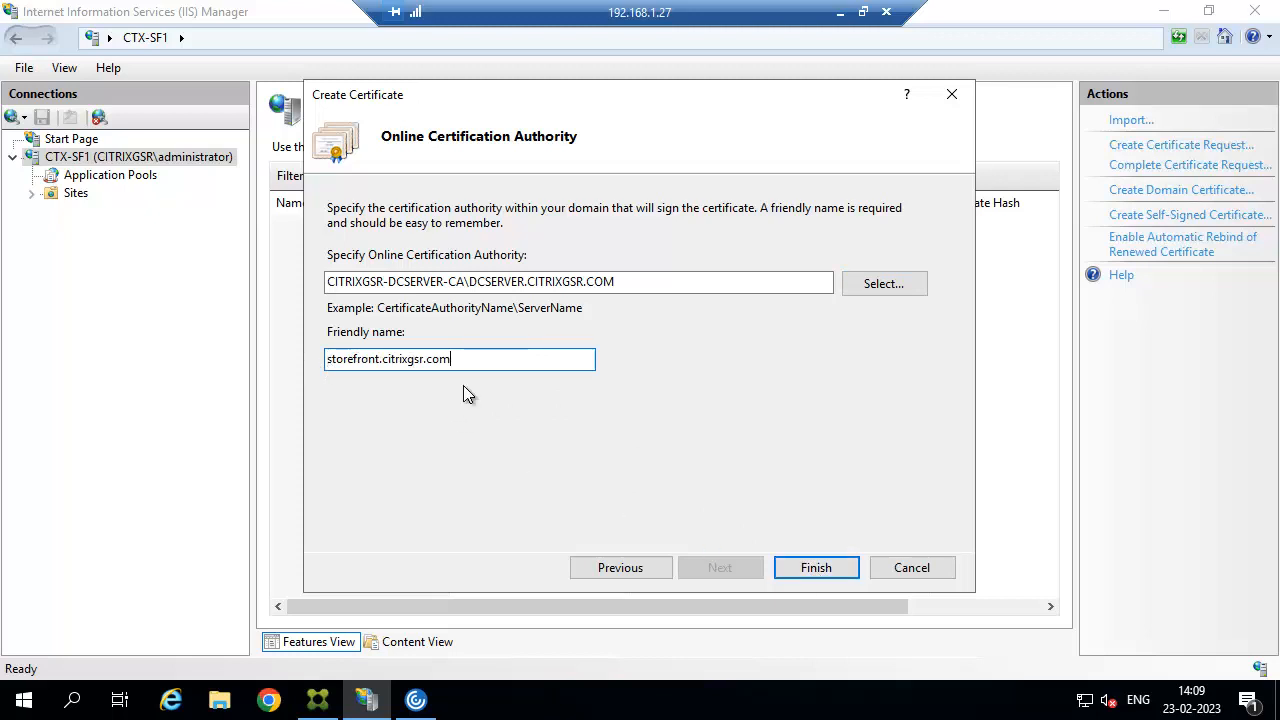
click(620, 567)
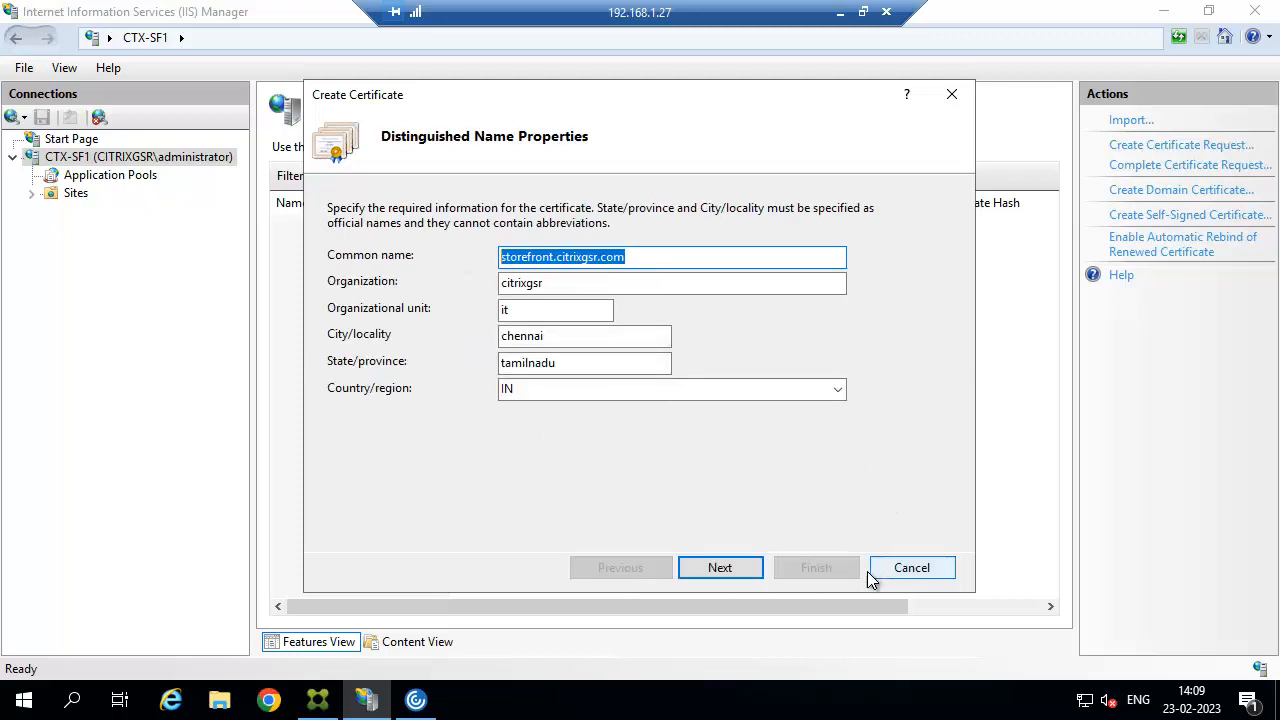
click(720, 567)
click(816, 567)
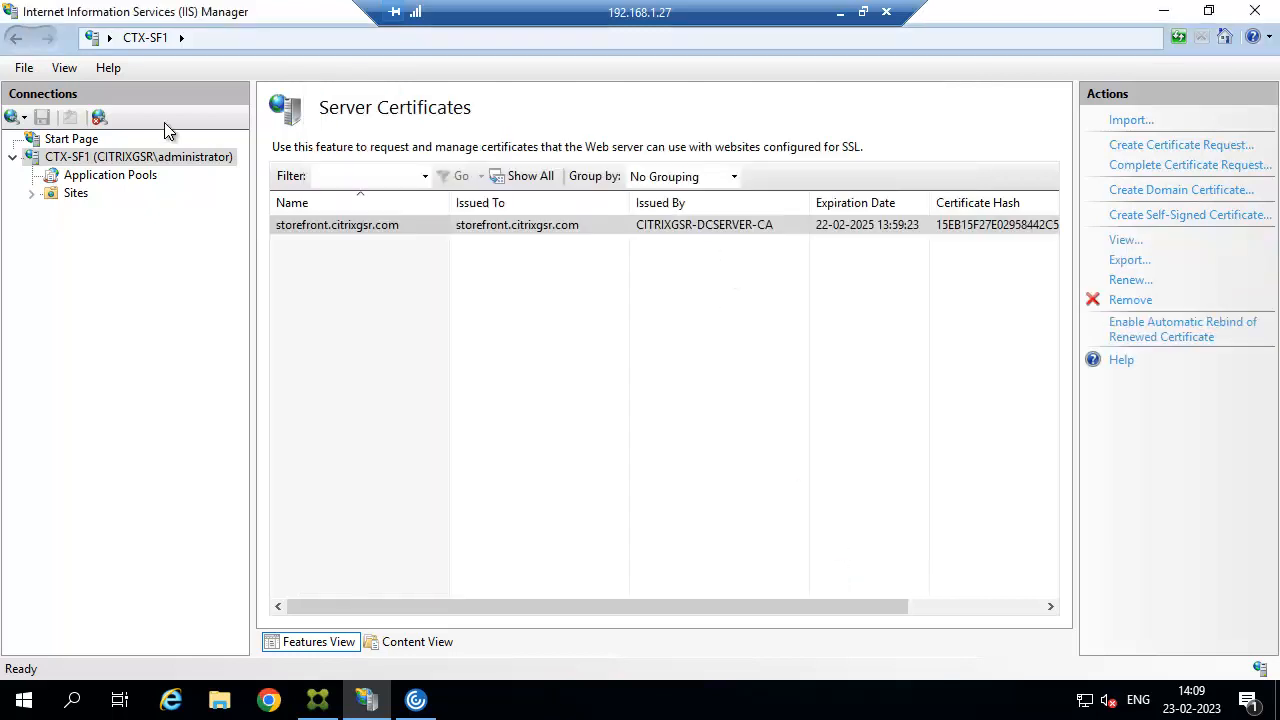
Add an https binding to Default Web Site using the storefront.citrixgsr.com SSL certificate.
click(33, 194)
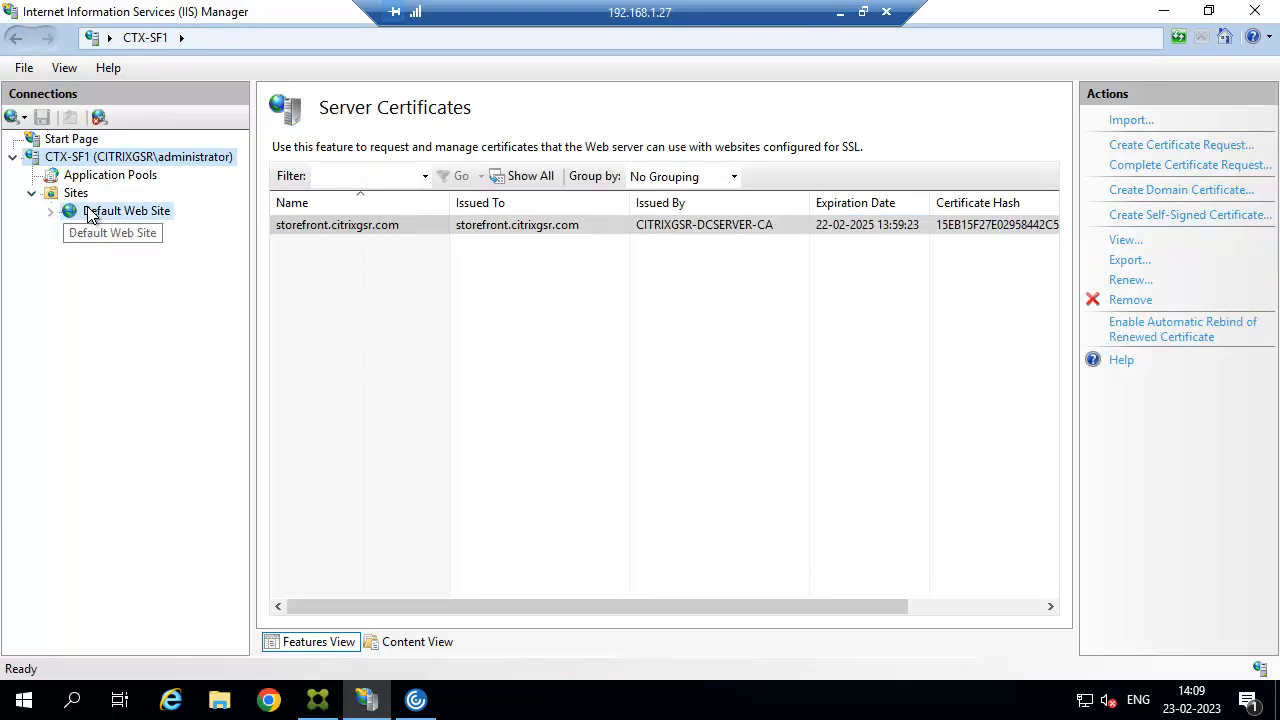
click(100, 211)
click(1134, 186)
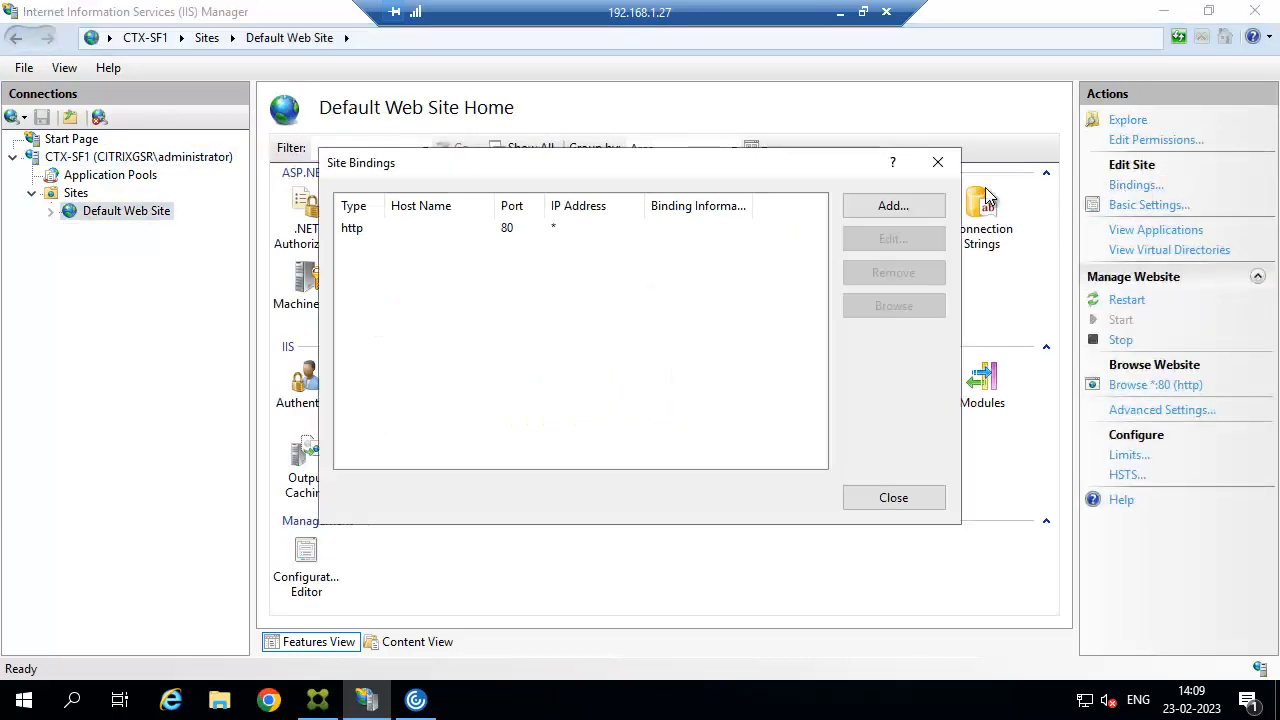
click(902, 210)
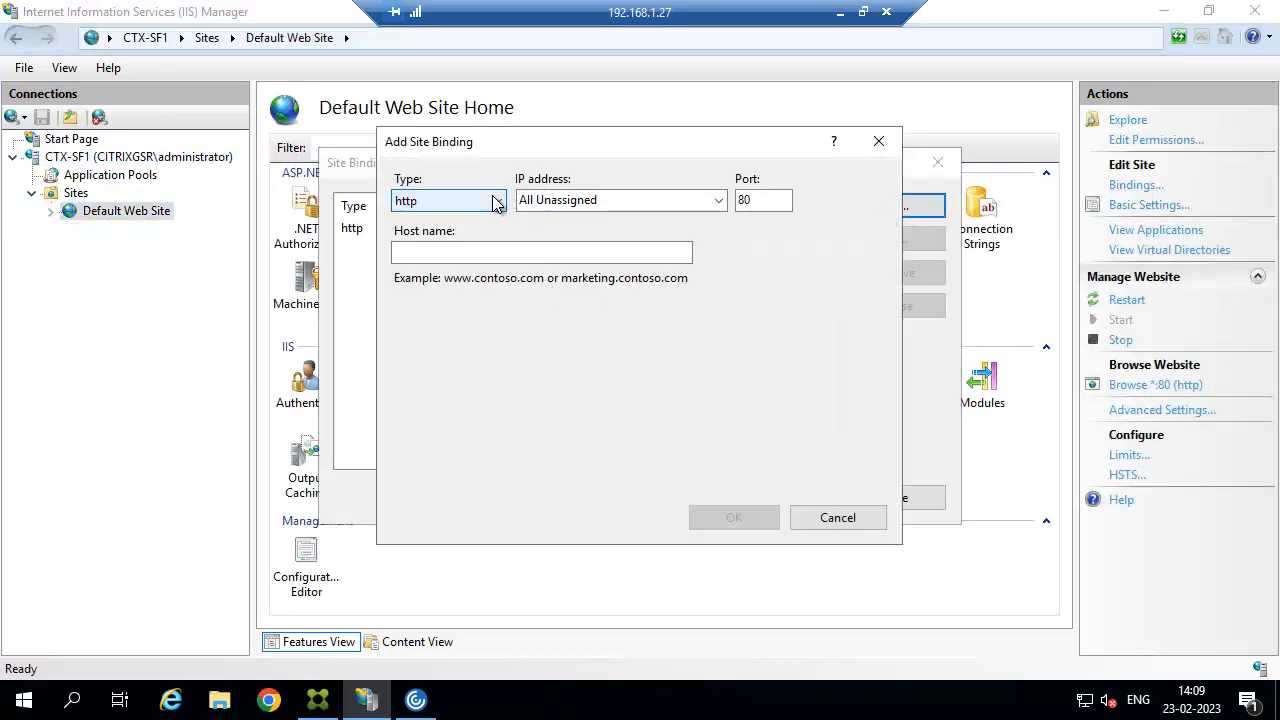
click(448, 200)
click(430, 237)
click(547, 463)
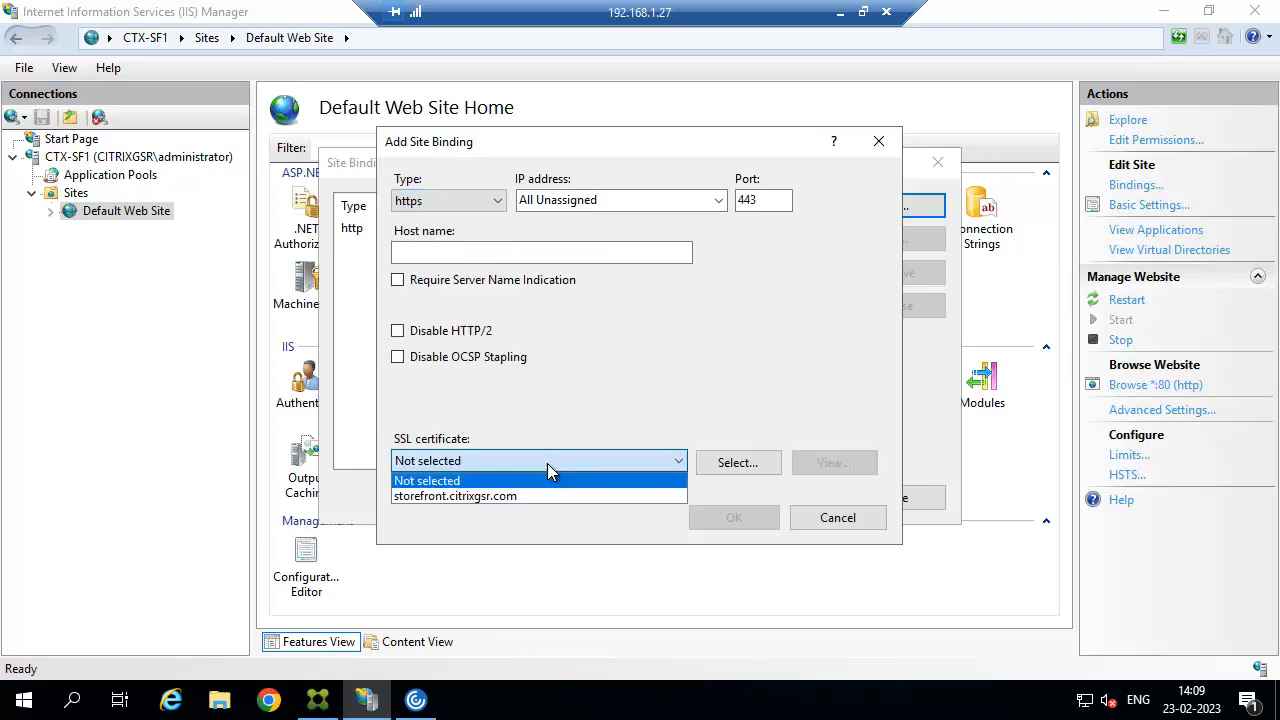
click(481, 492)
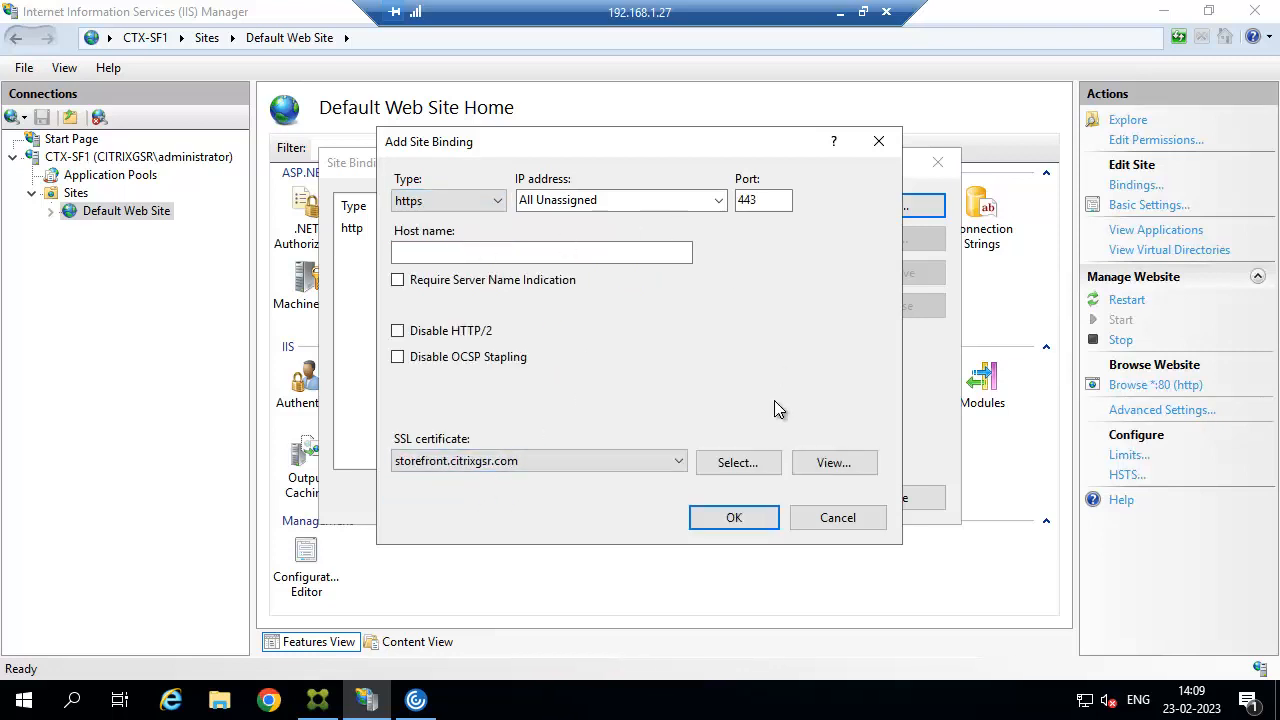
click(750, 521)
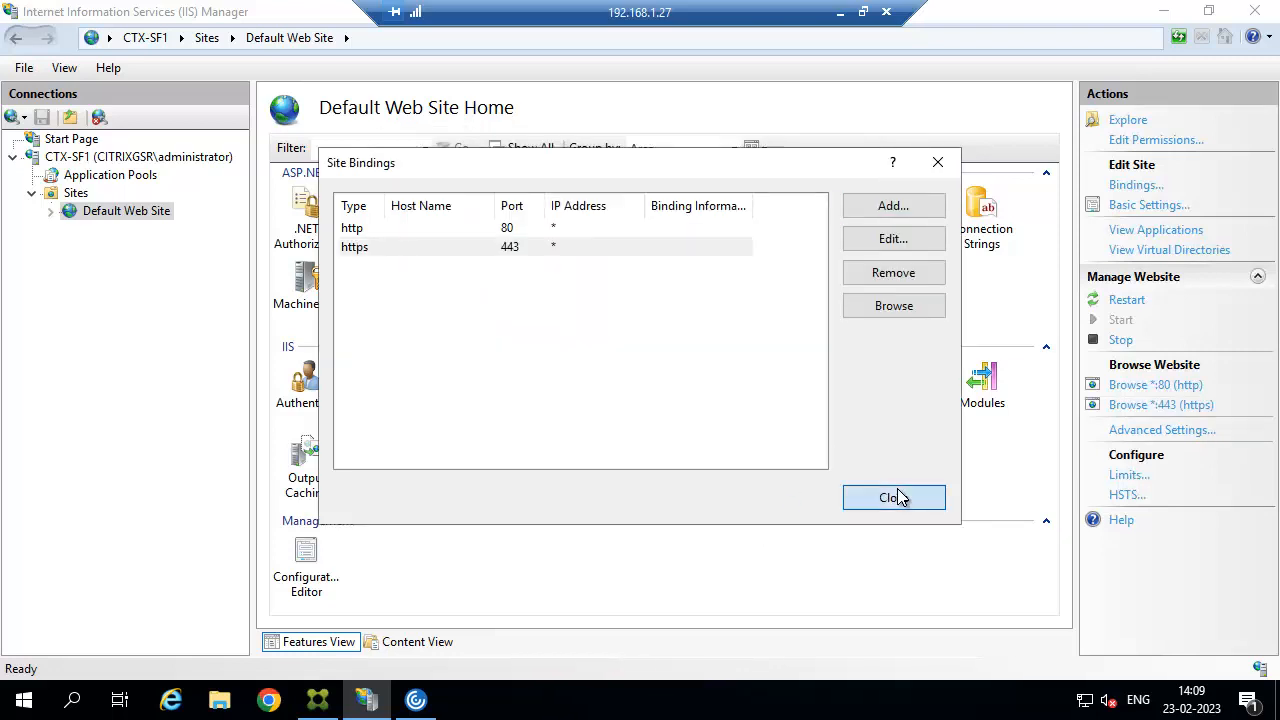
click(893, 497)
Launch mmc and add the Certificates snap-in for the local computer account.
right_click(30, 700)
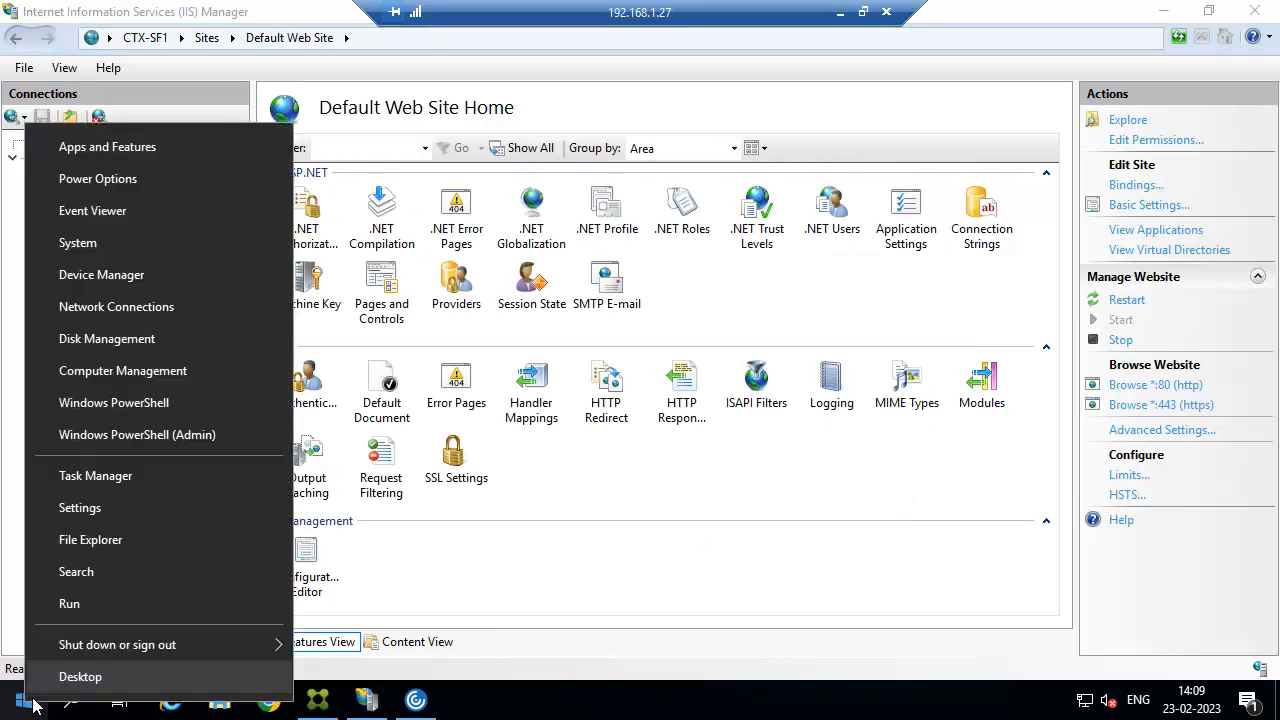
click(86, 606)
key(Return)
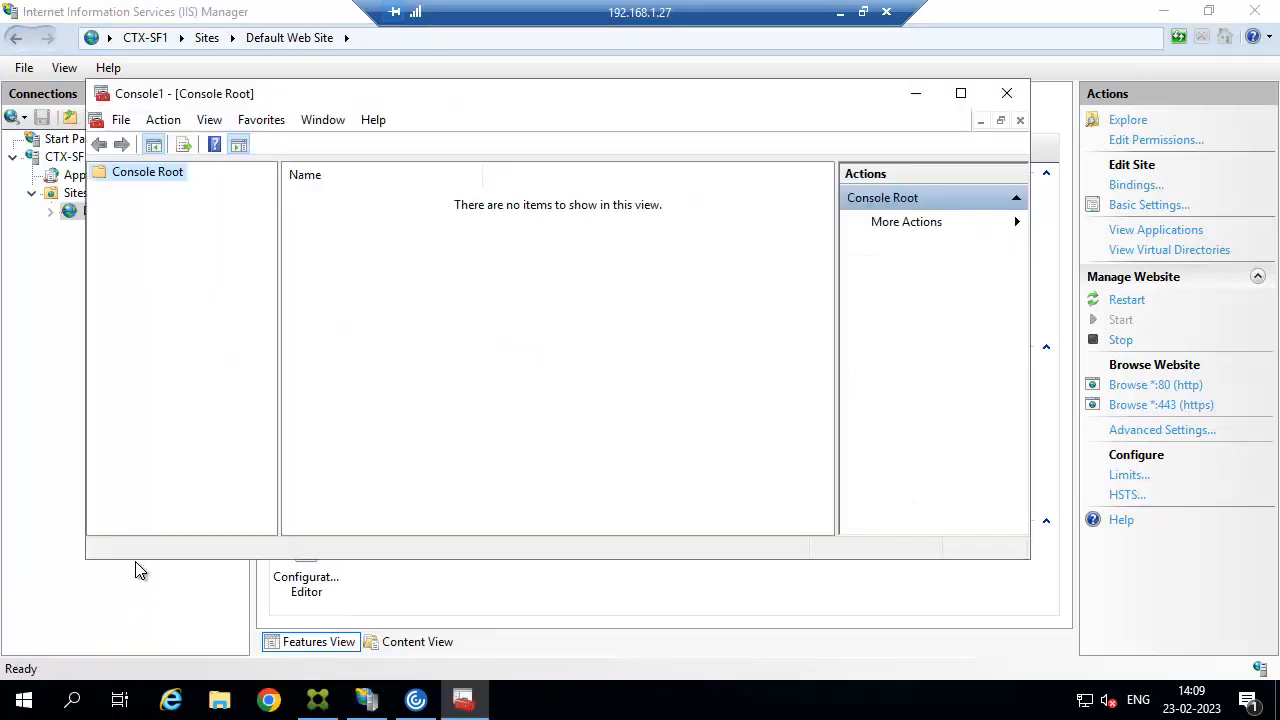
click(124, 121)
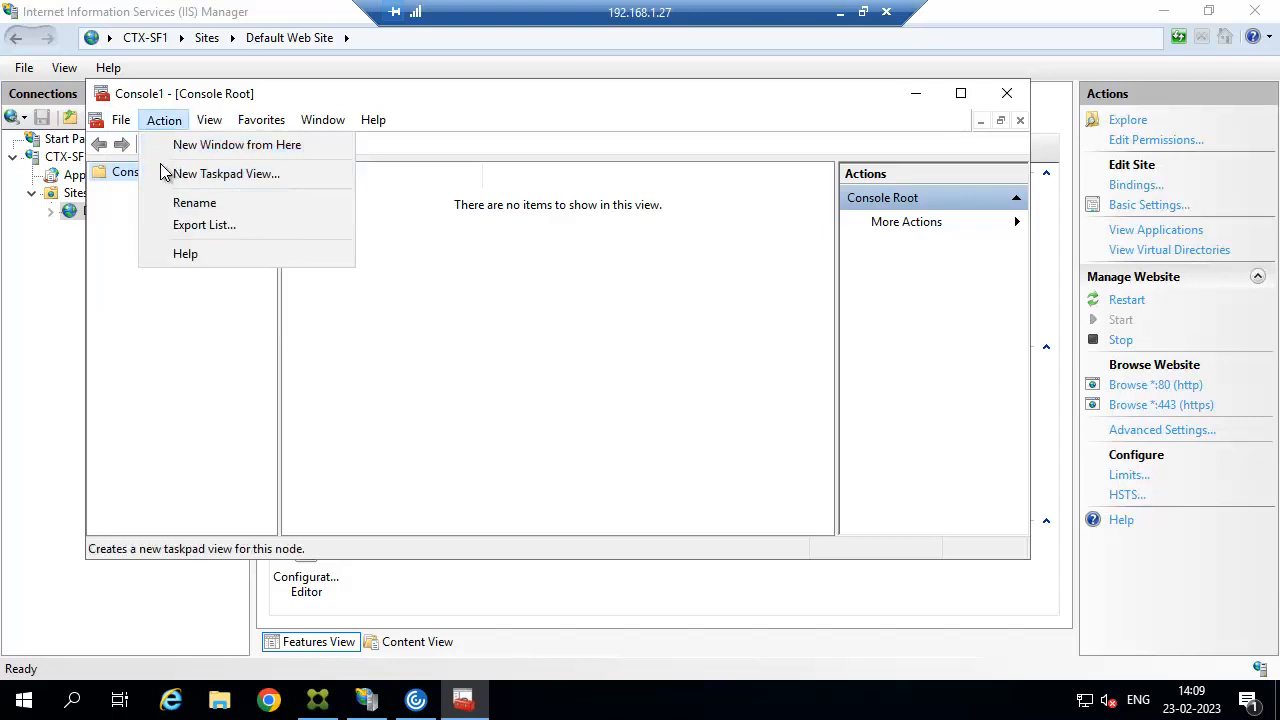
click(152, 239)
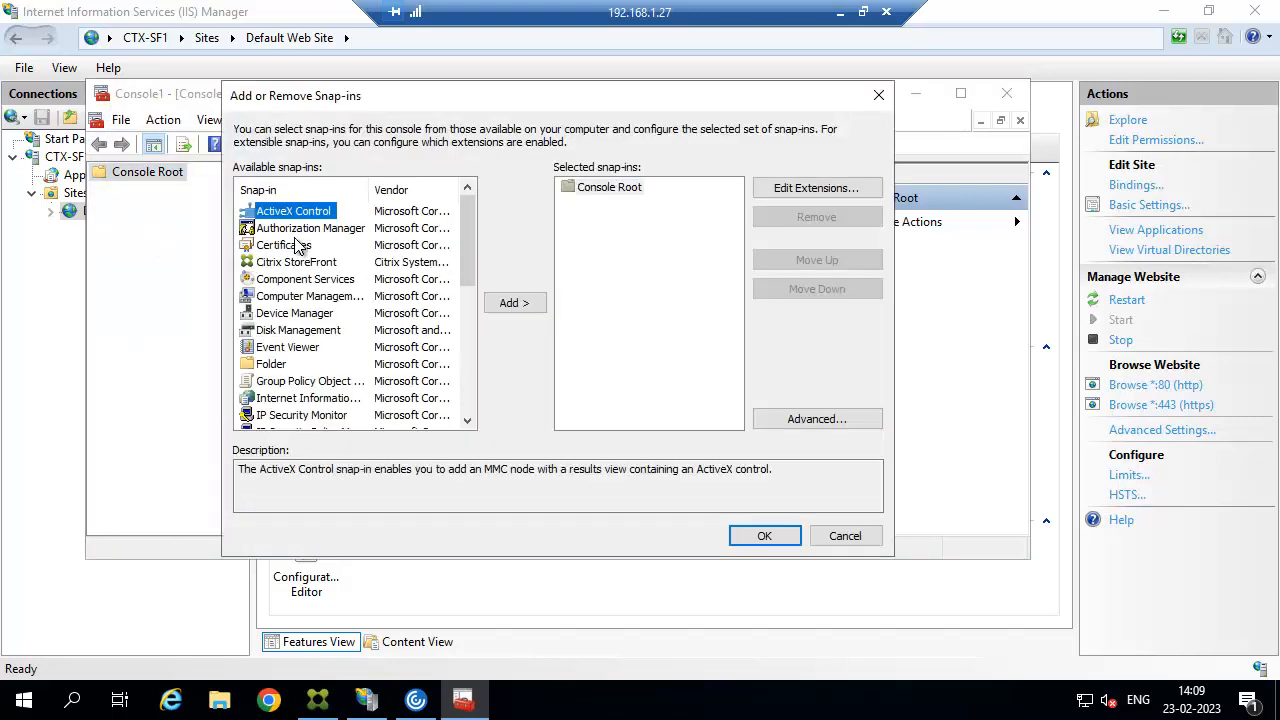
click(288, 249)
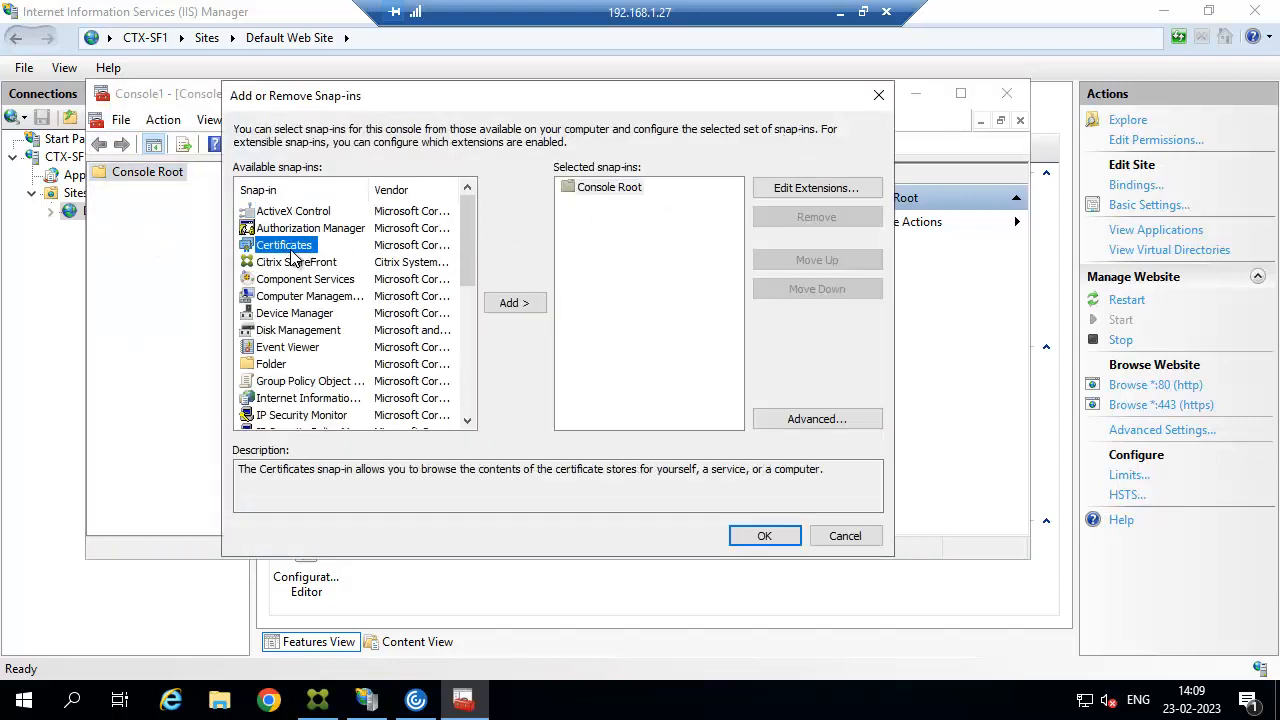
click(516, 304)
click(320, 222)
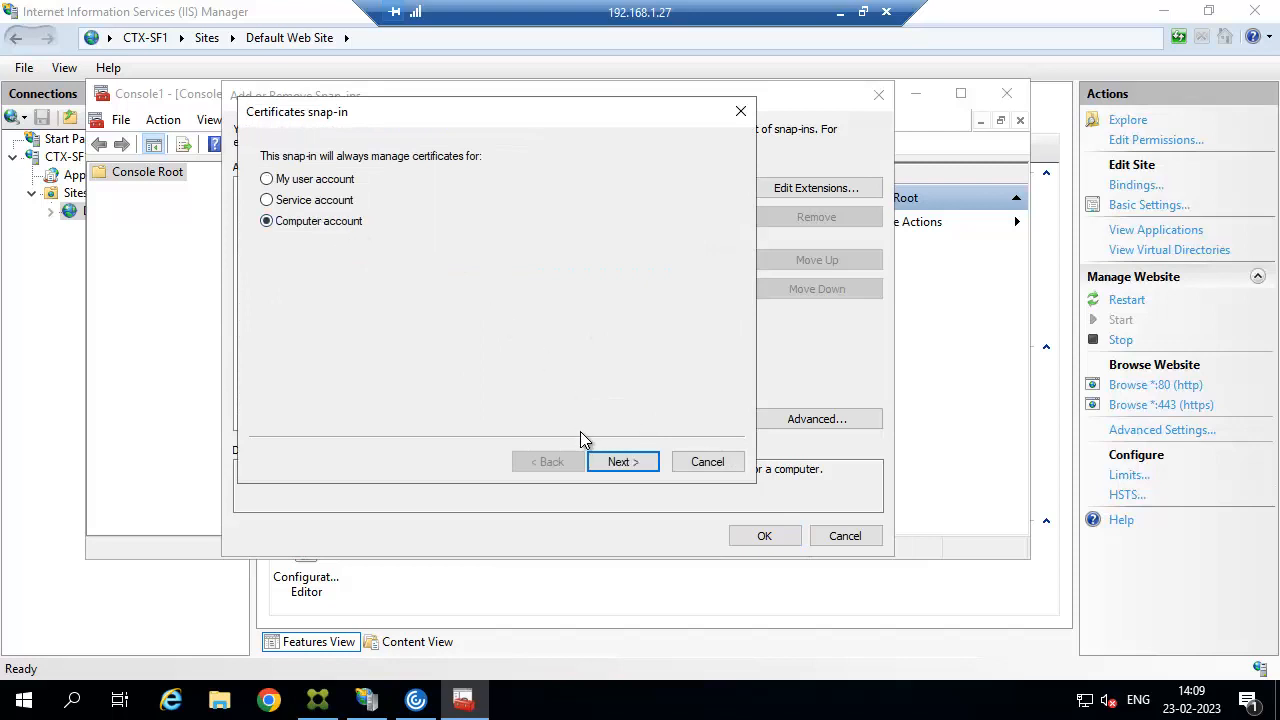
click(622, 462)
click(626, 462)
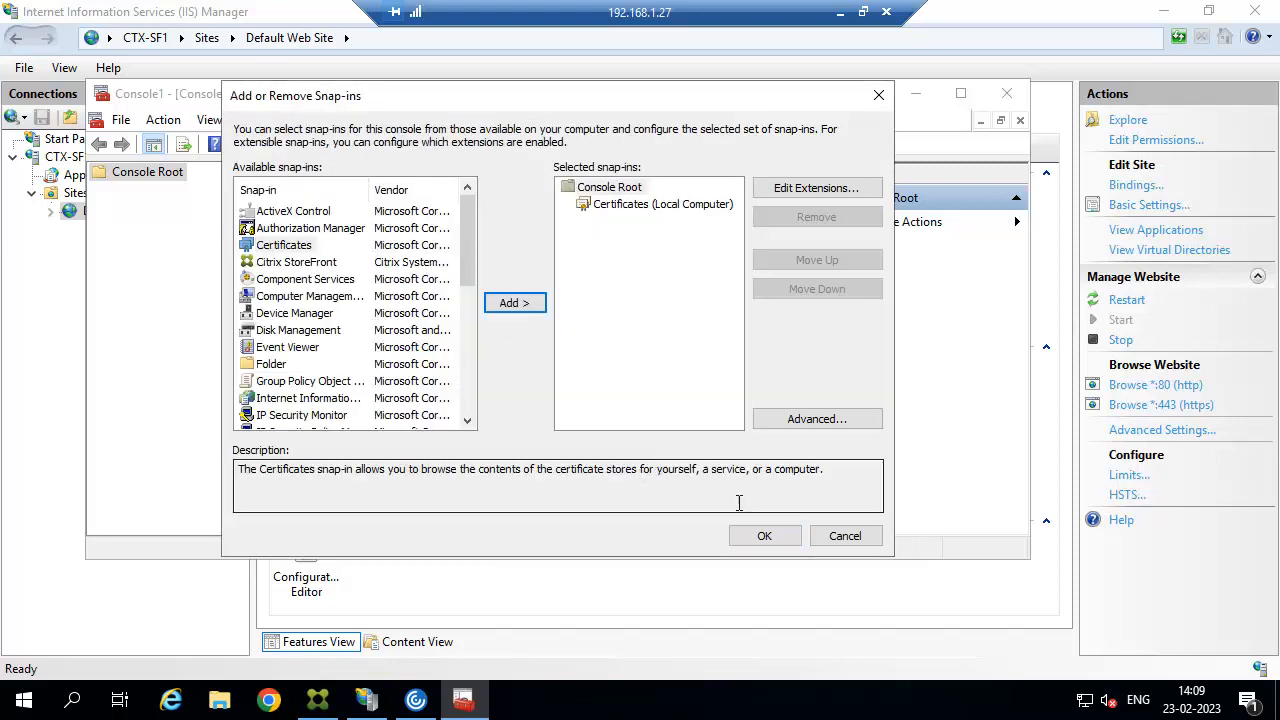
click(765, 537)
Browse to Personal > Certificates and start exporting the storefront.citrixgsr.com certificate.
click(960, 93)
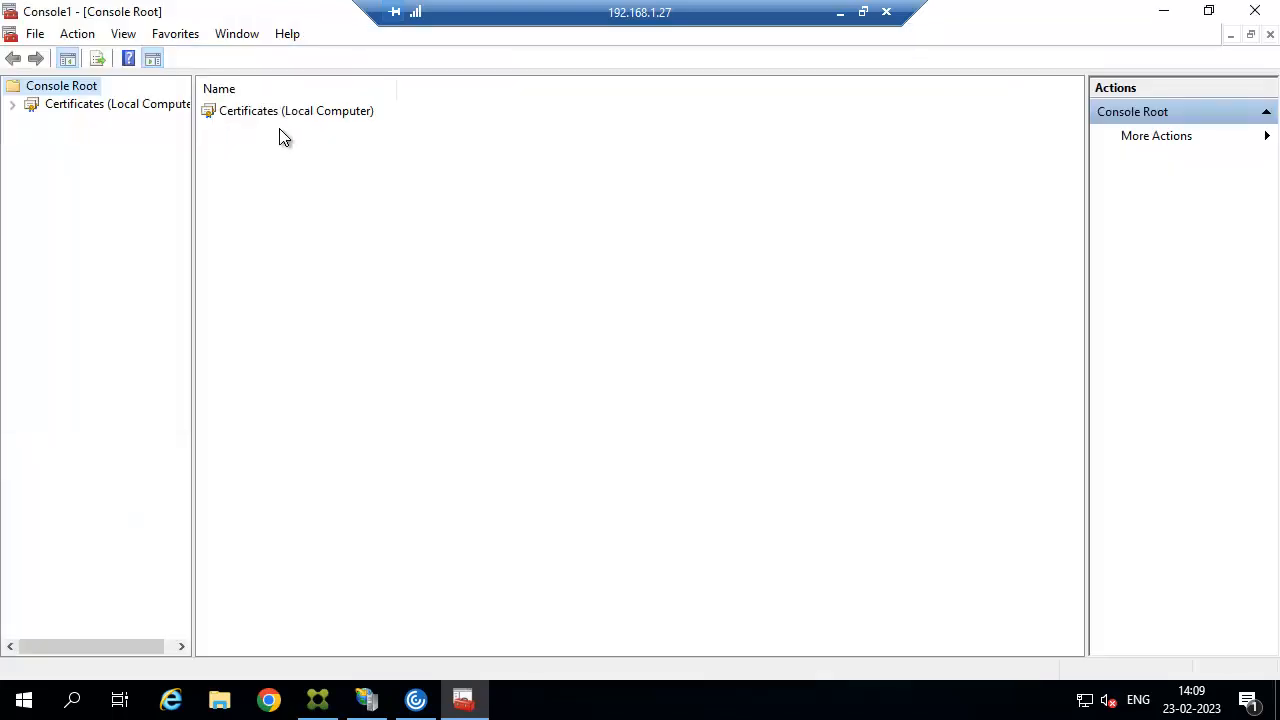
click(152, 106)
click(12, 105)
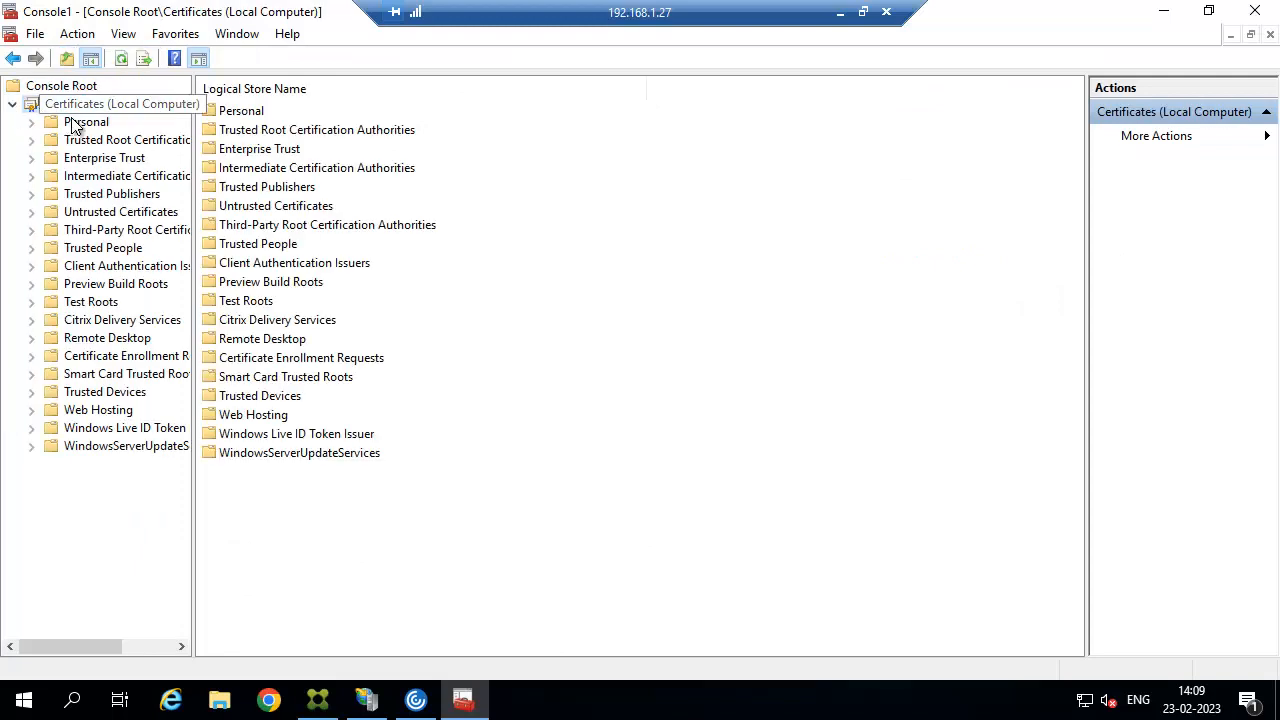
click(84, 121)
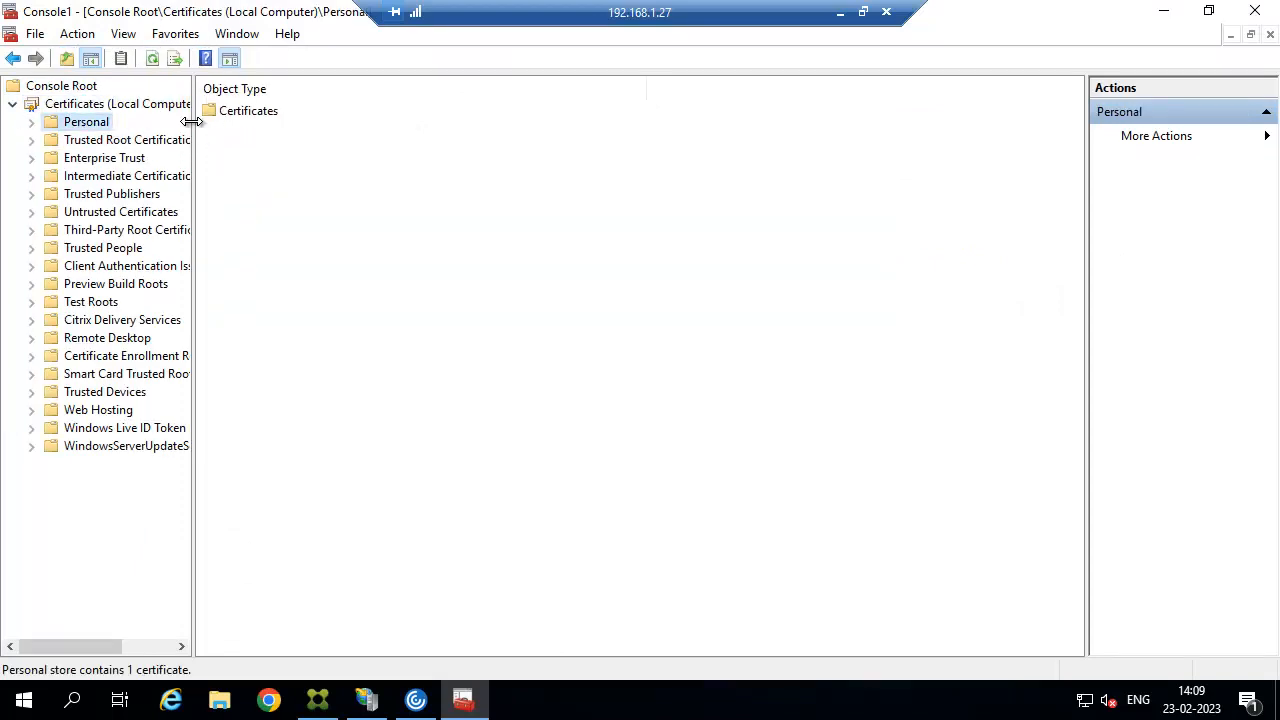
drag(192, 121, 322, 121)
click(31, 121)
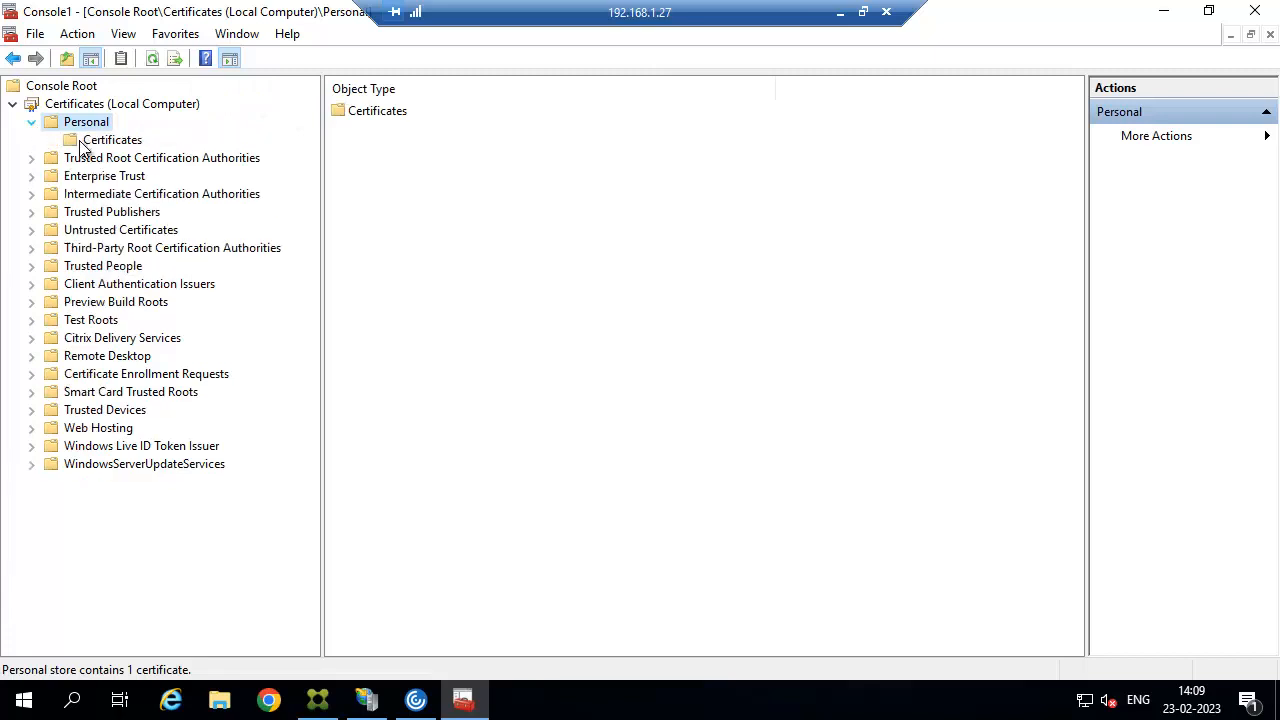
click(113, 145)
right_click(418, 108)
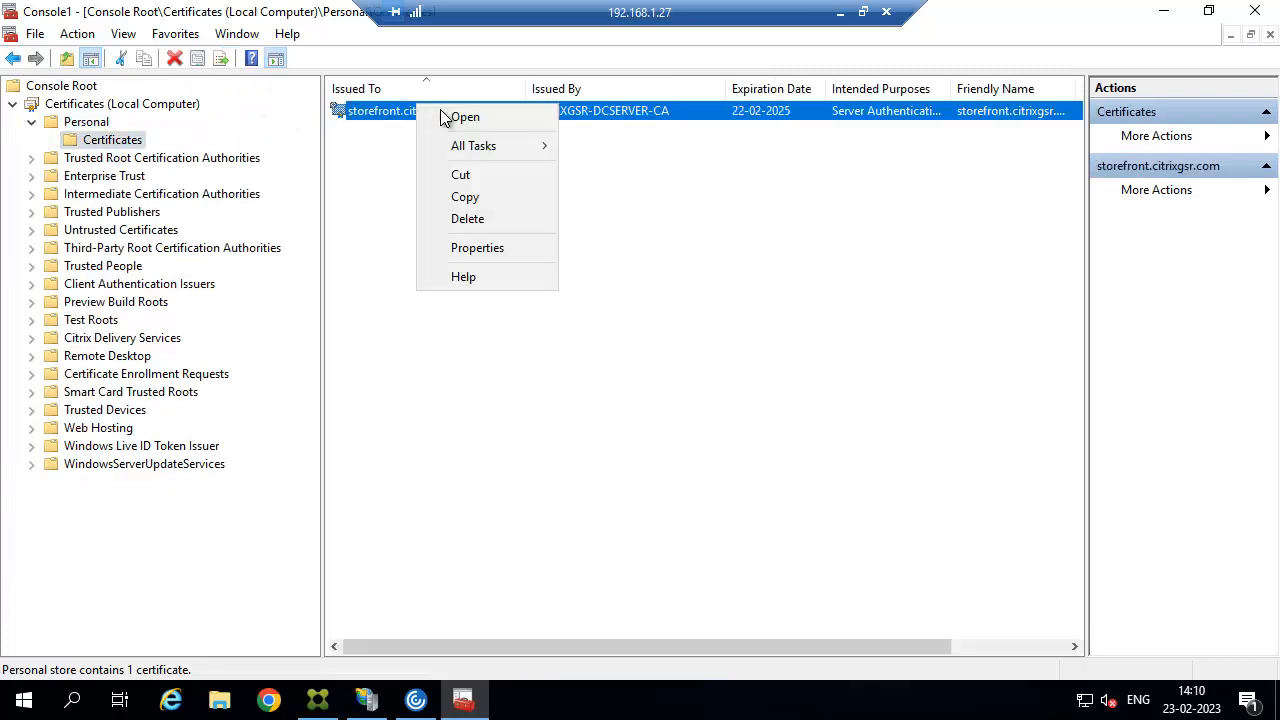
mouse_move(479, 147)
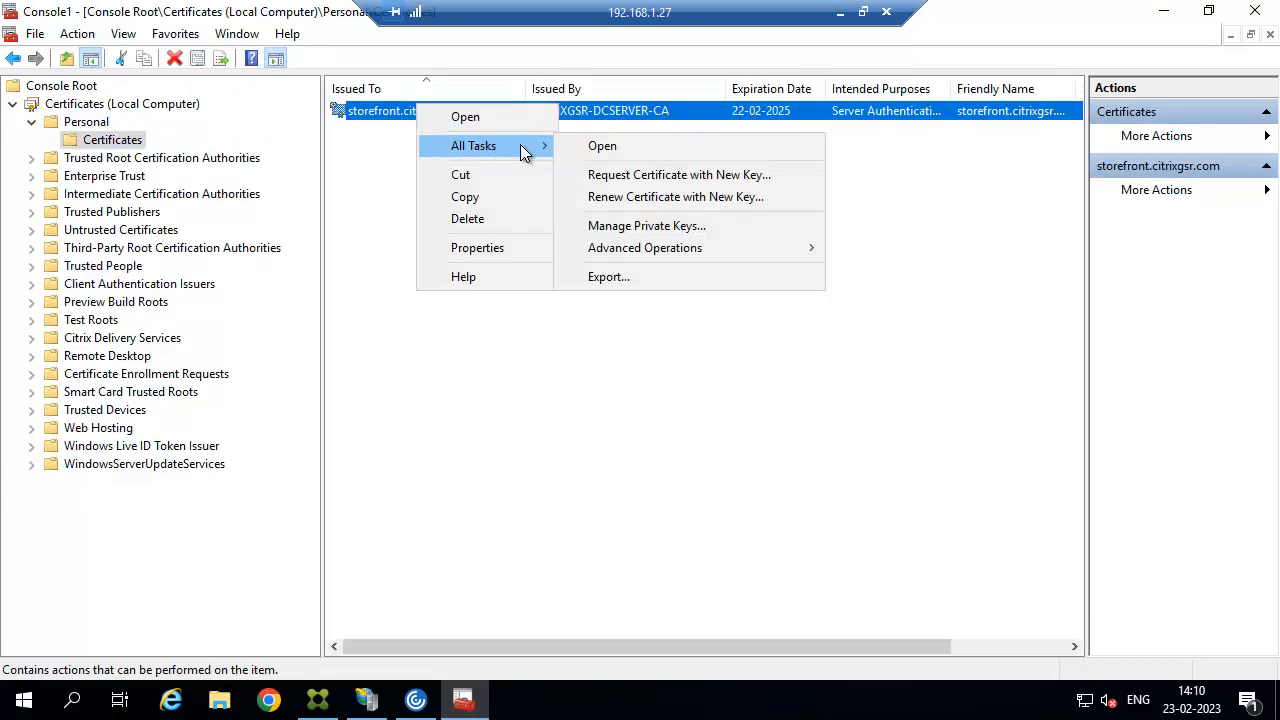
click(626, 280)
Export with the private key in PFX format, protected by a password.
click(805, 578)
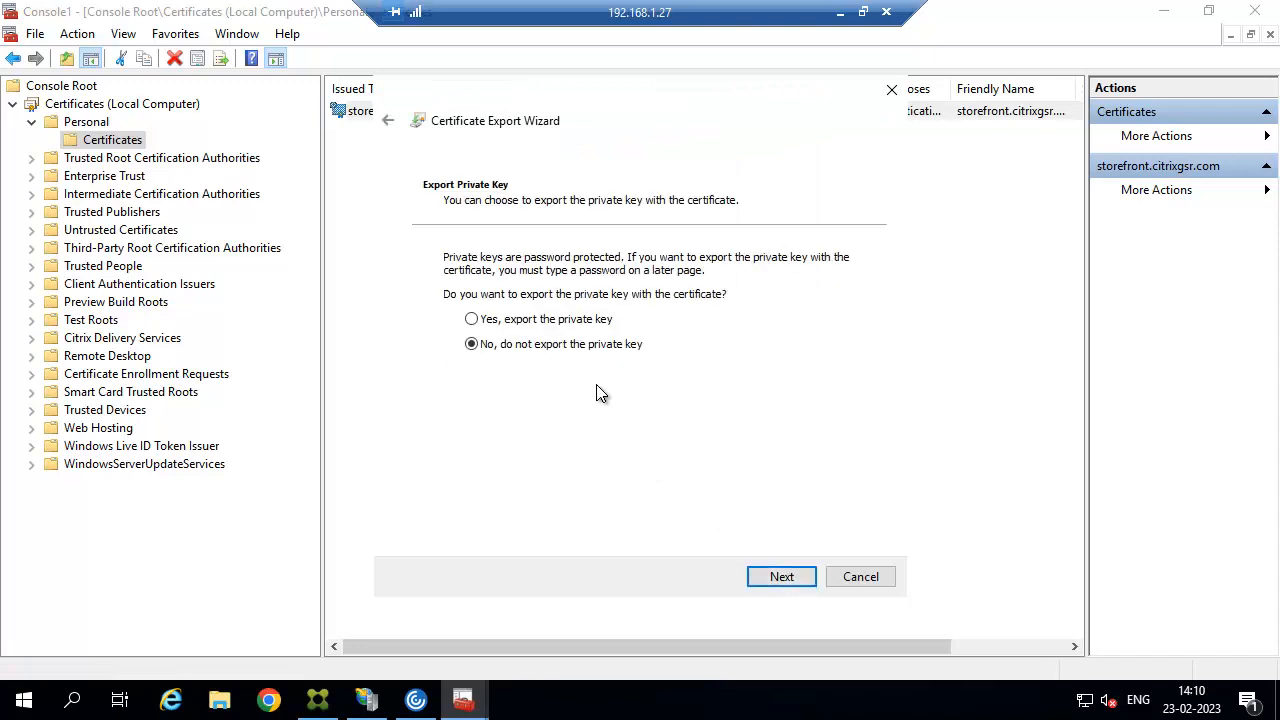
click(570, 325)
click(778, 580)
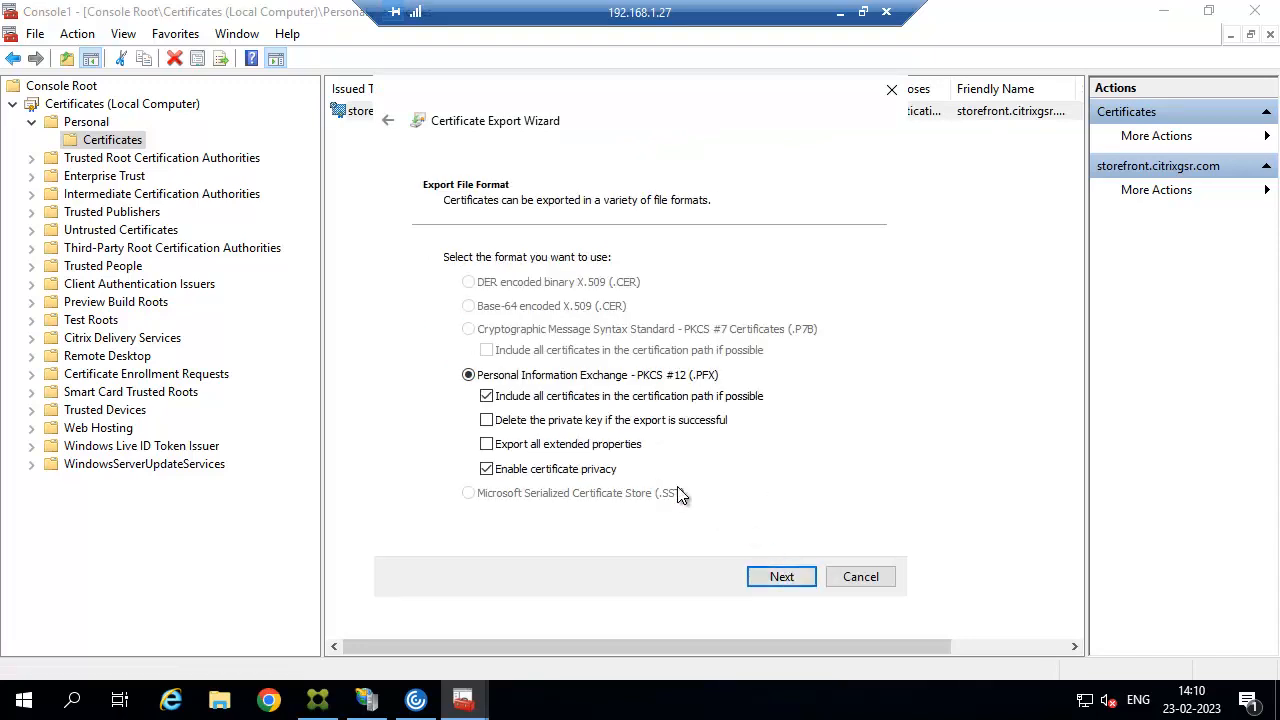
click(780, 577)
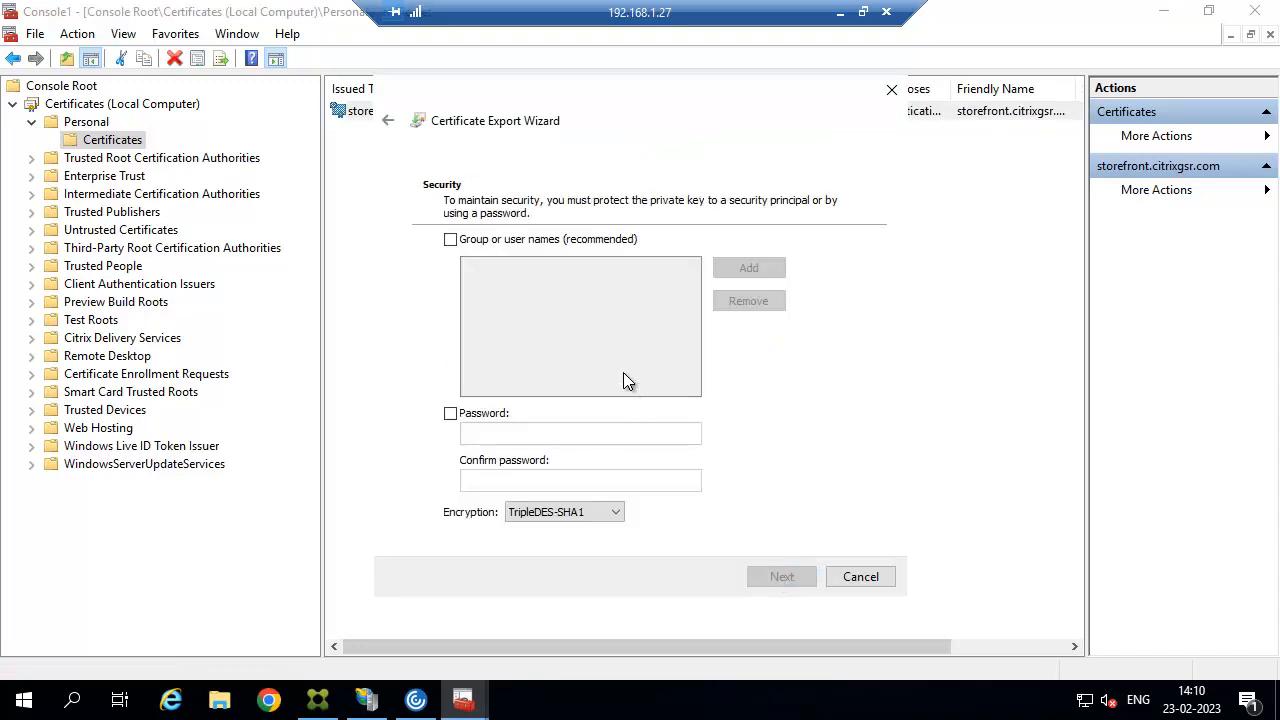
click(451, 413)
click(488, 430)
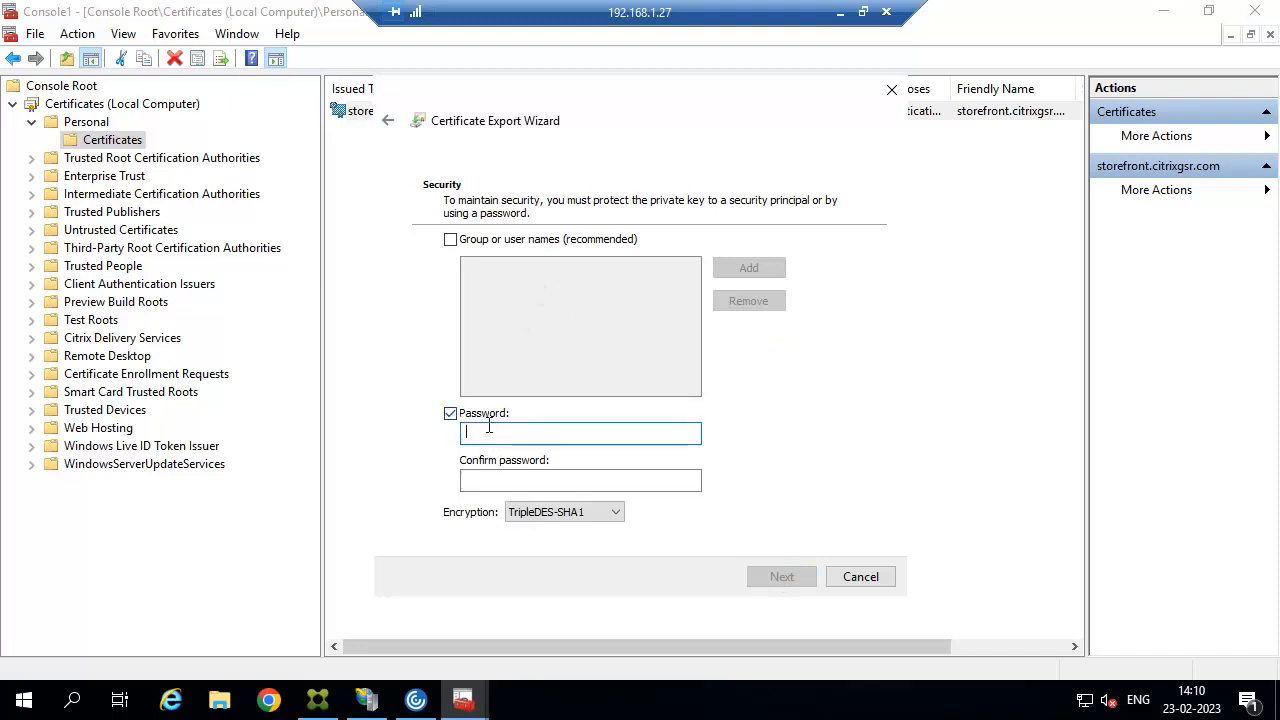
text(***)
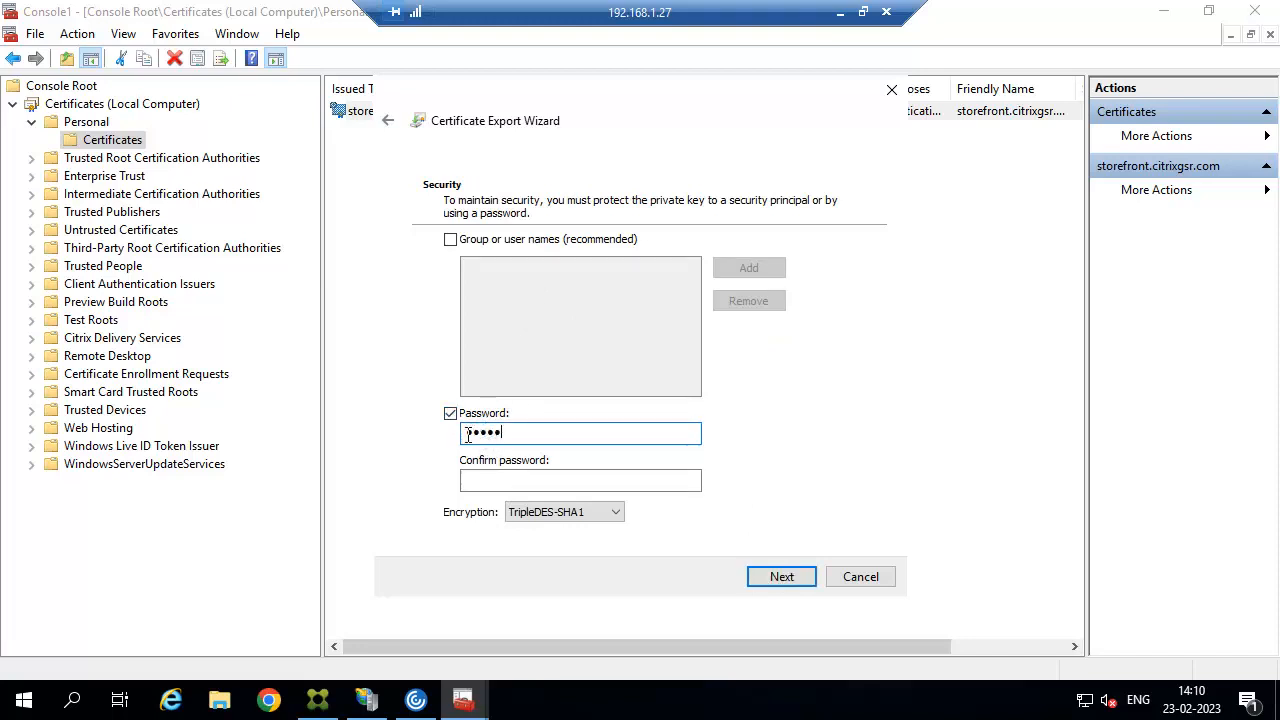
text(**)
key(Tab)
text(****)
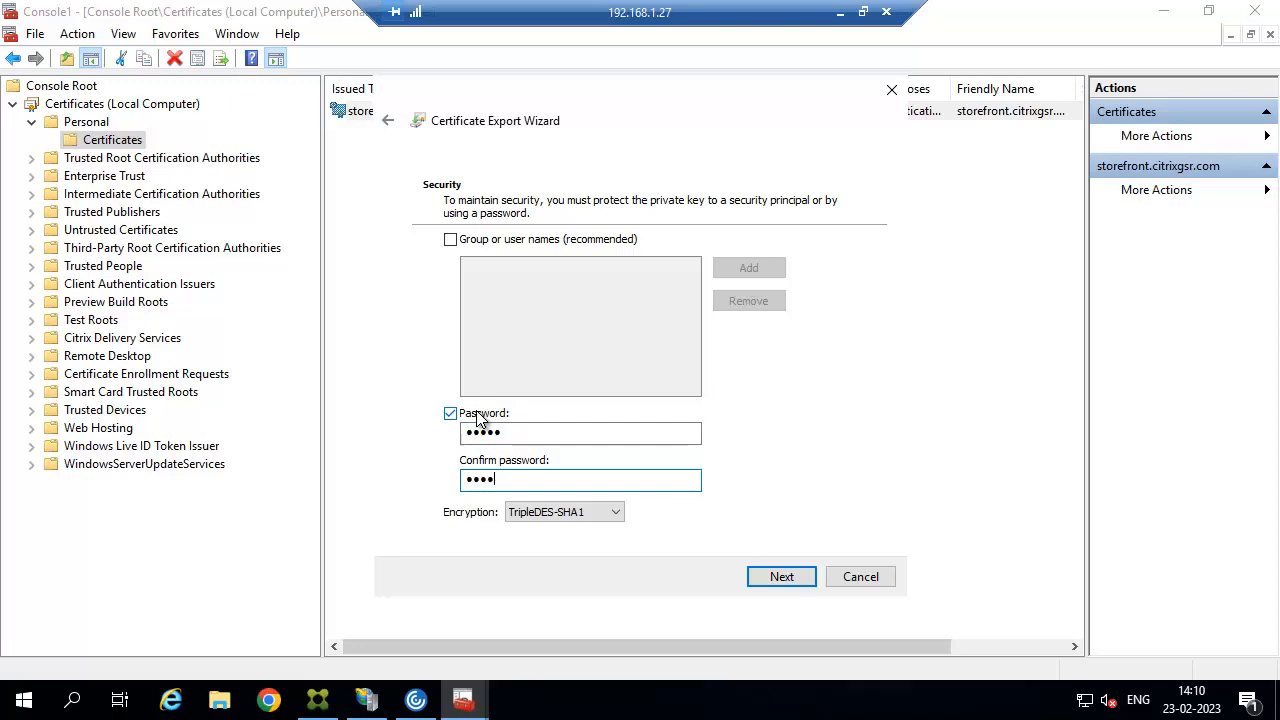
text(*)
click(793, 576)
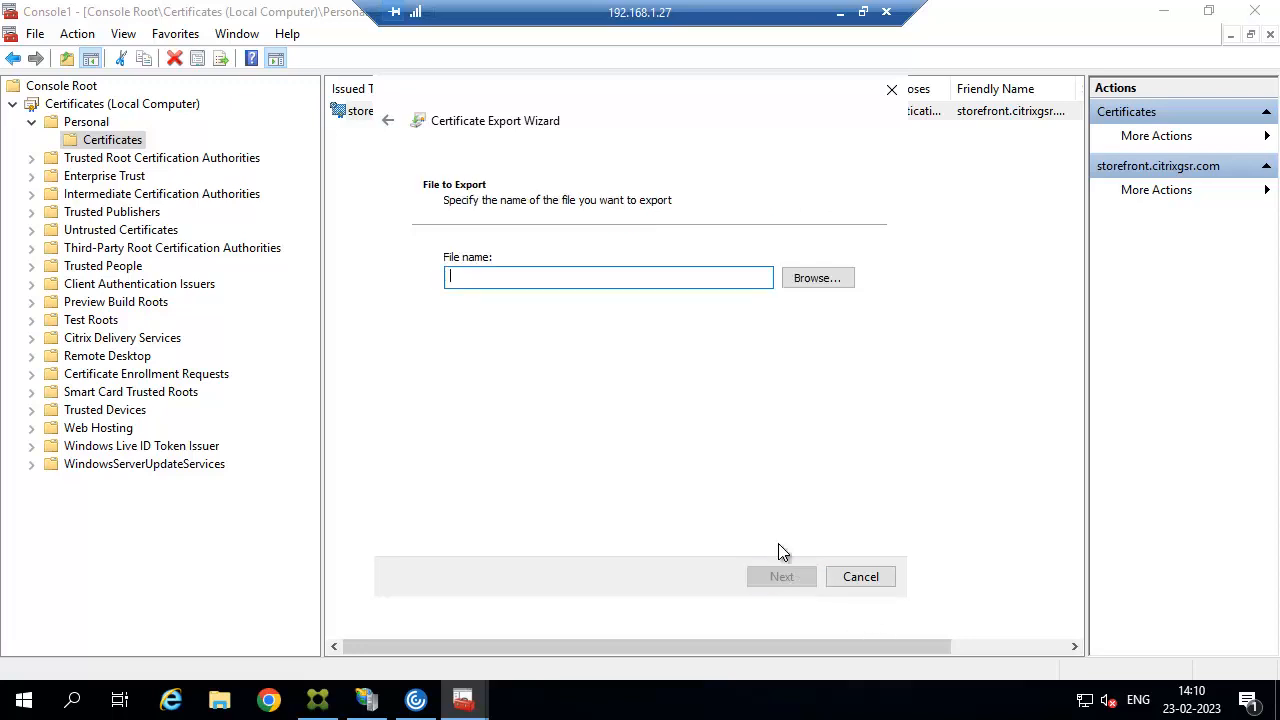
Save the export to the Desktop as storefront.citrixgsr.com and finish the wizard.
click(820, 287)
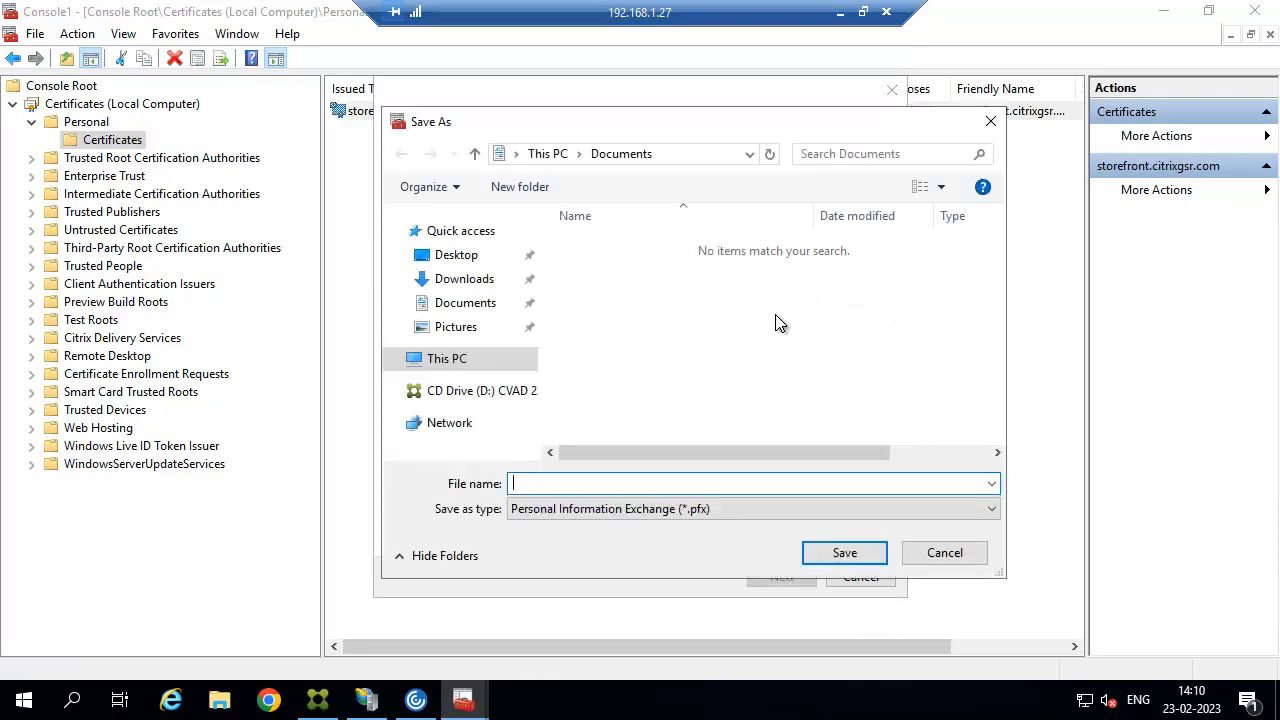
click(599, 485)
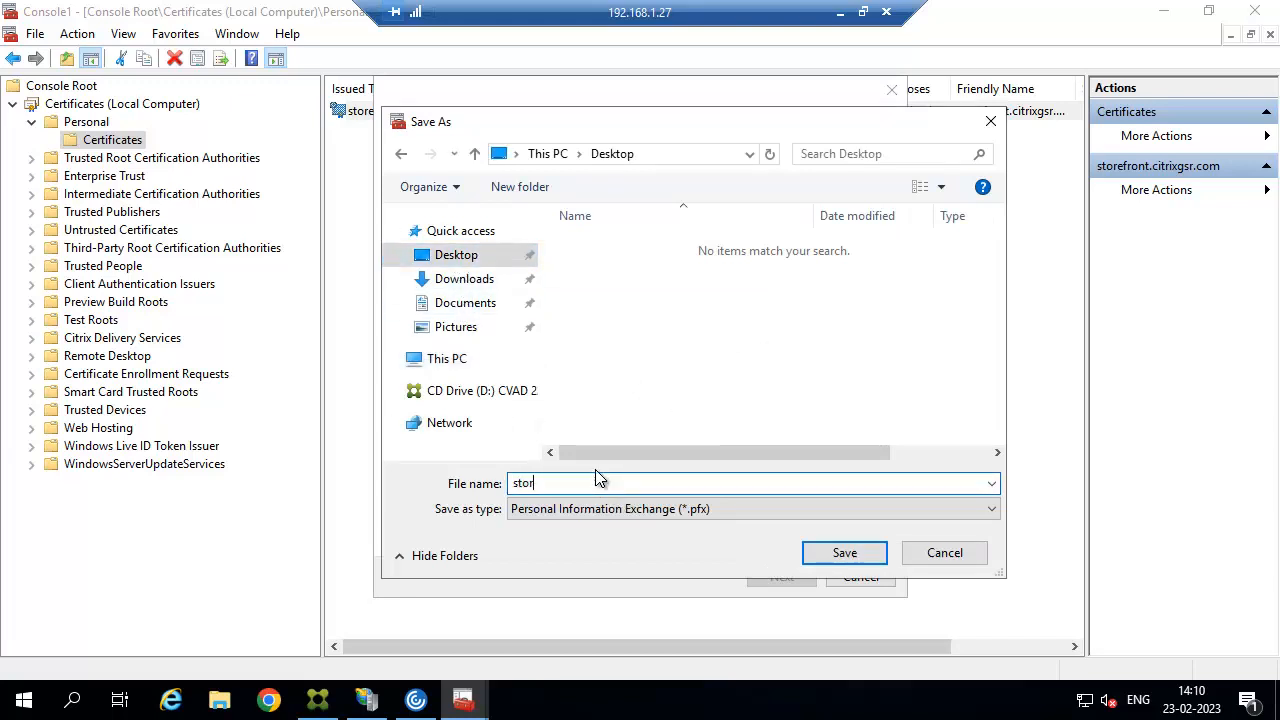
text(storefront.citrixgsr.com)
click(815, 553)
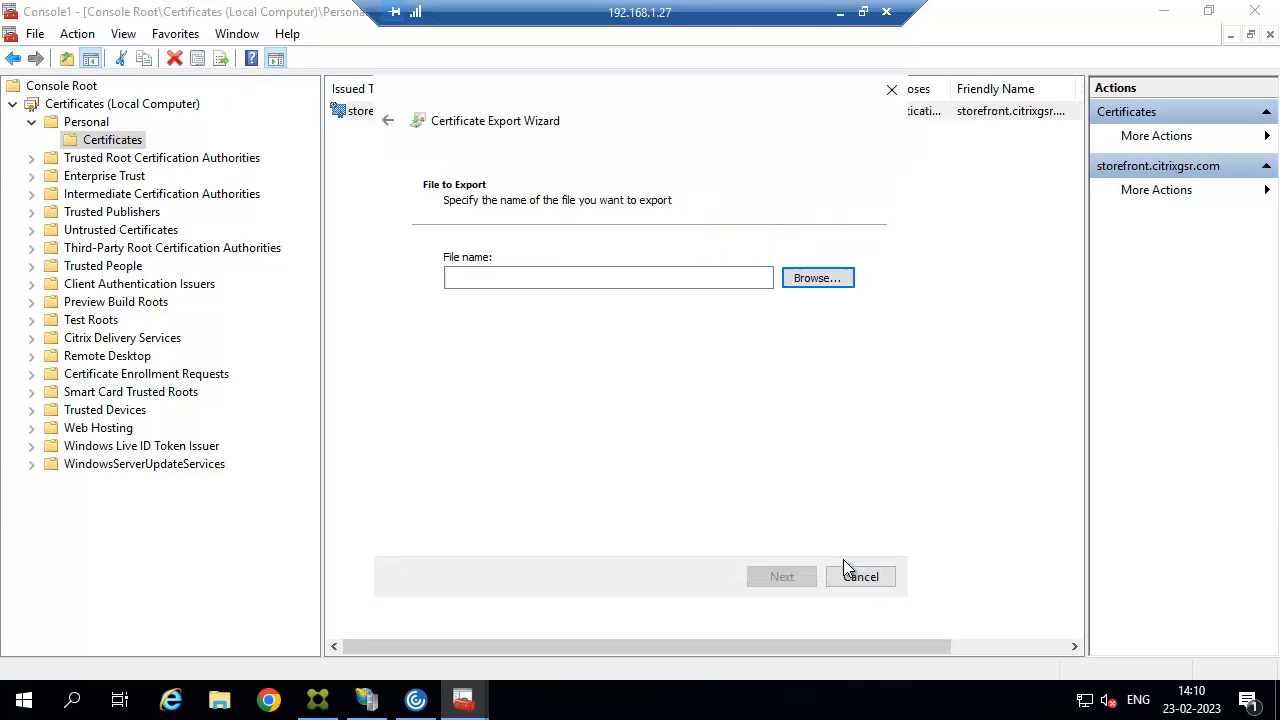
click(800, 576)
click(789, 582)
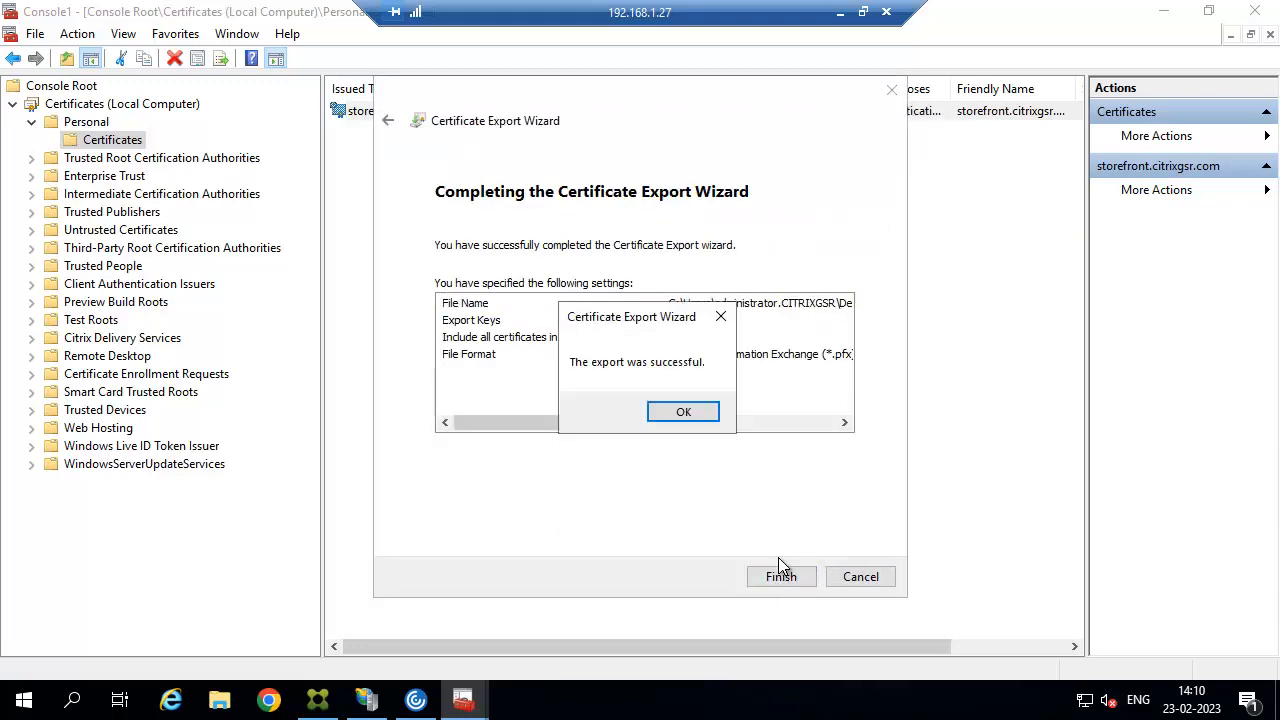
click(683, 413)
click(1165, 15)
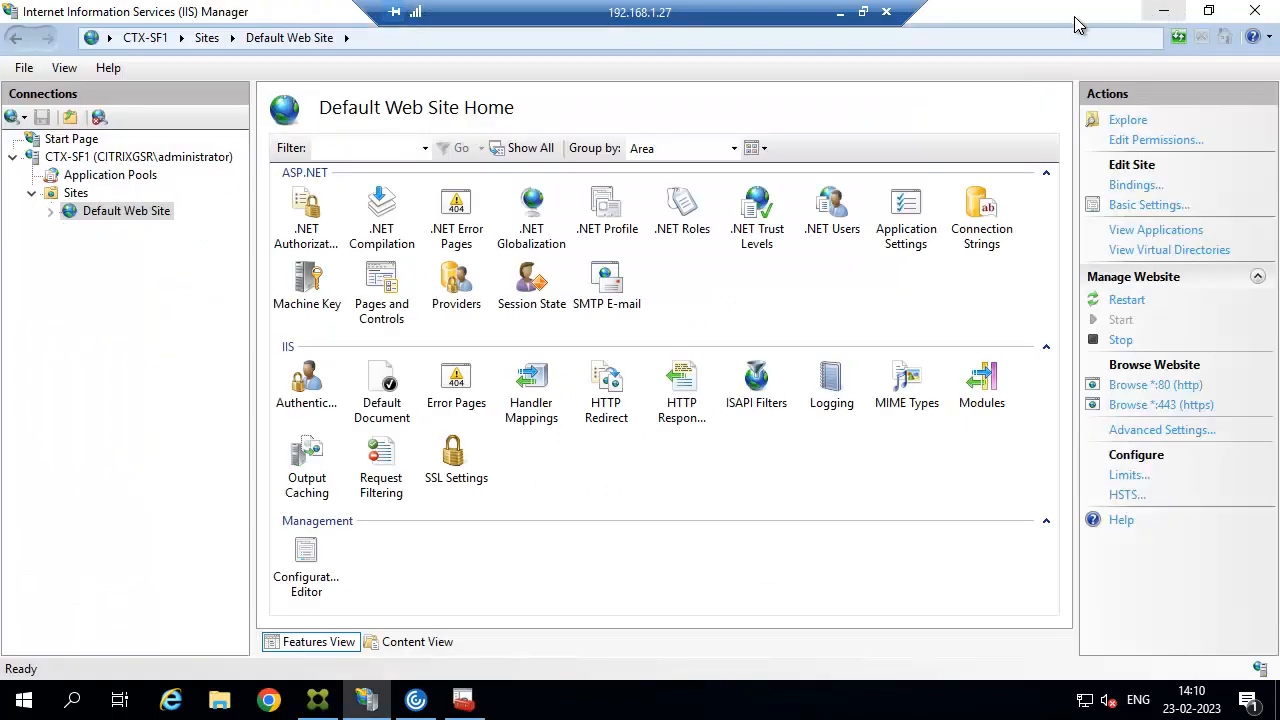
Minimize the open windows, close the Workspace error, and copy the storefront certificate file.
click(1168, 12)
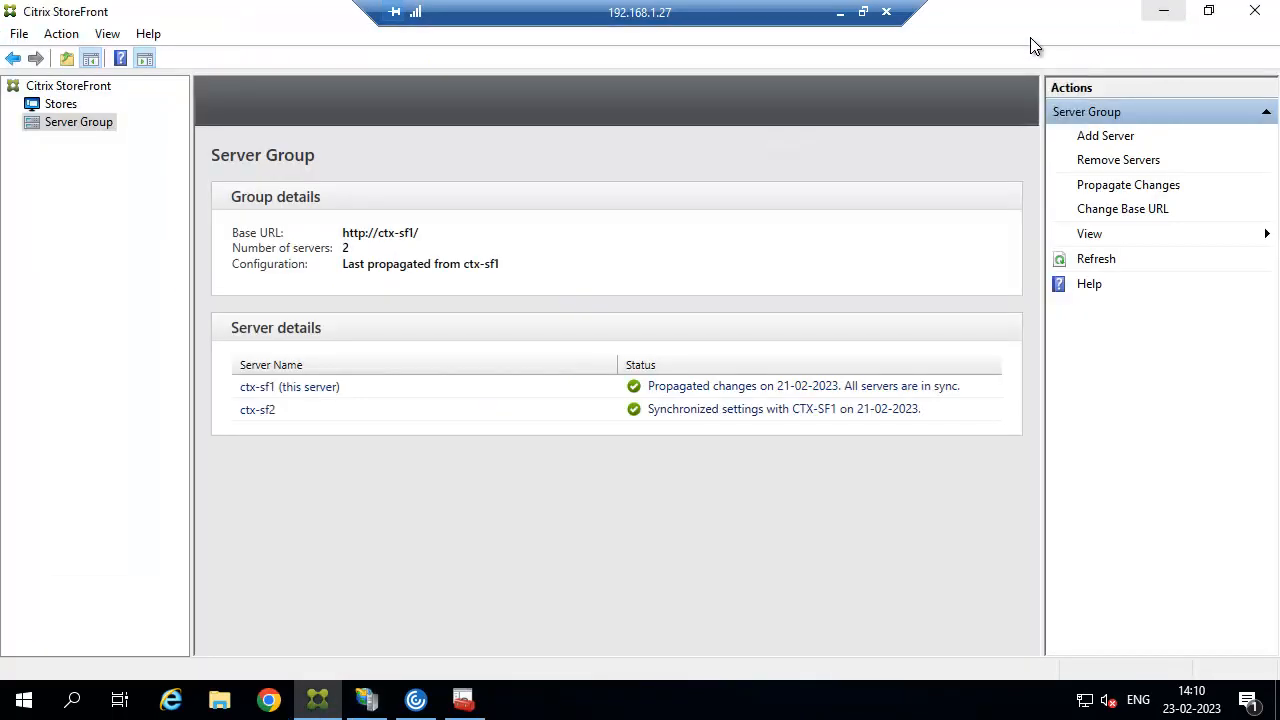
click(1163, 11)
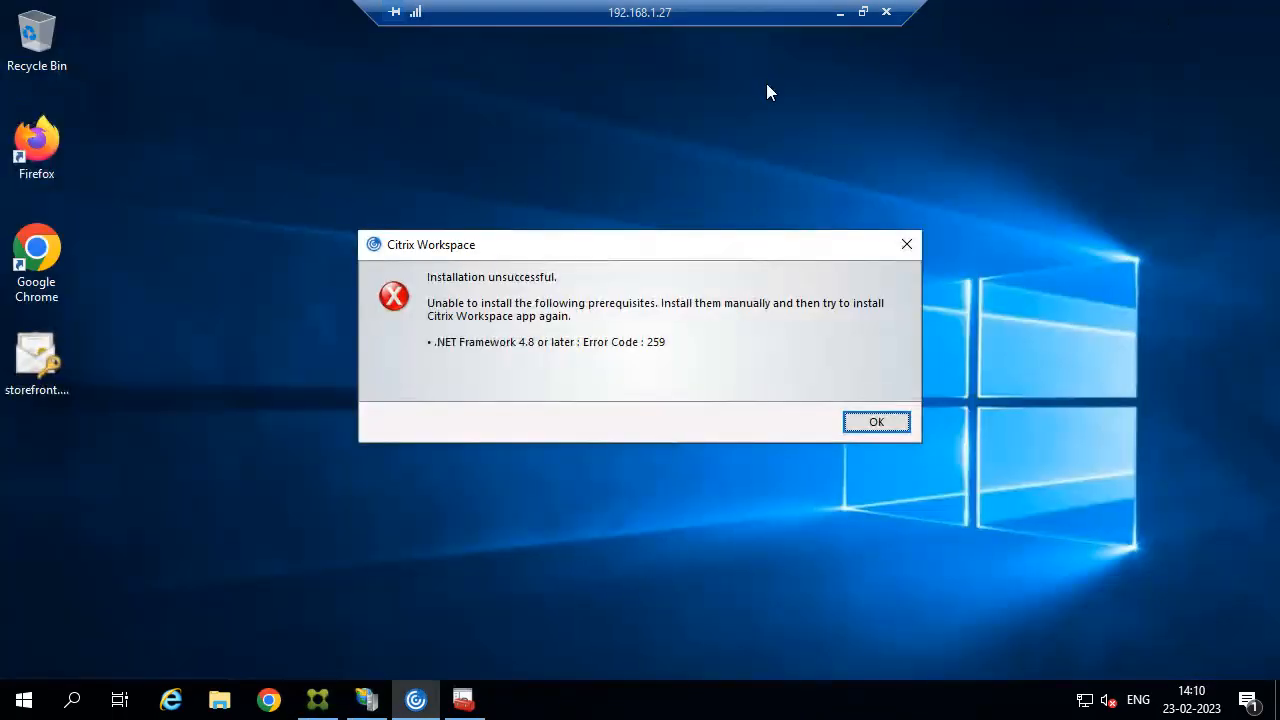
click(906, 244)
click(40, 362)
right_click(48, 363)
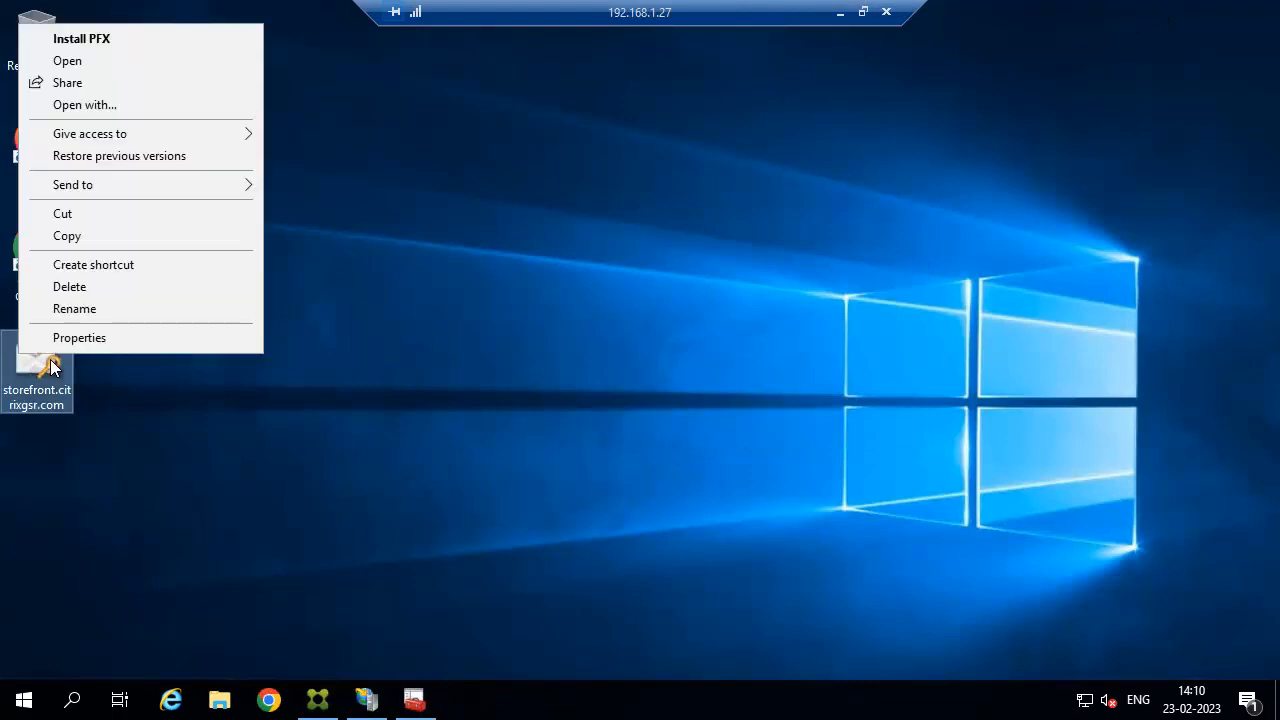
click(76, 243)
Switch to the 192.168.1.28 remote session and minimize StoreFront to show its desktop.
click(840, 12)
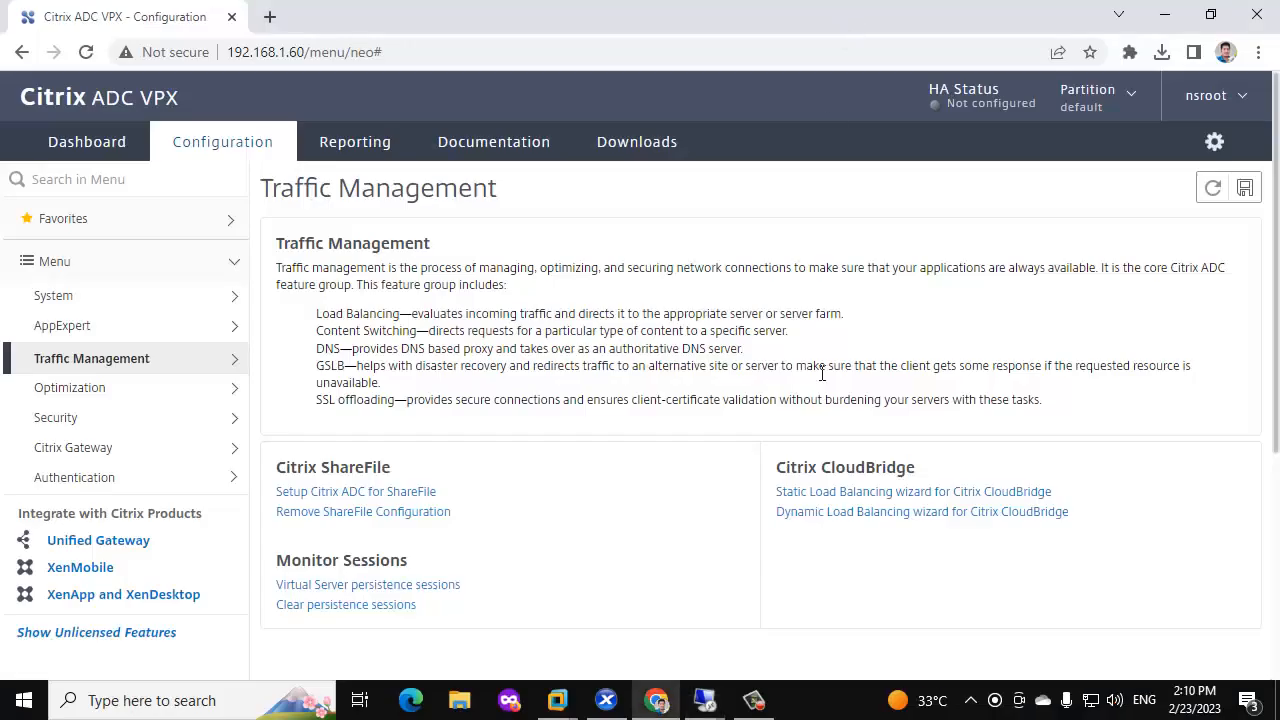
mouse_move(705, 700)
click(931, 583)
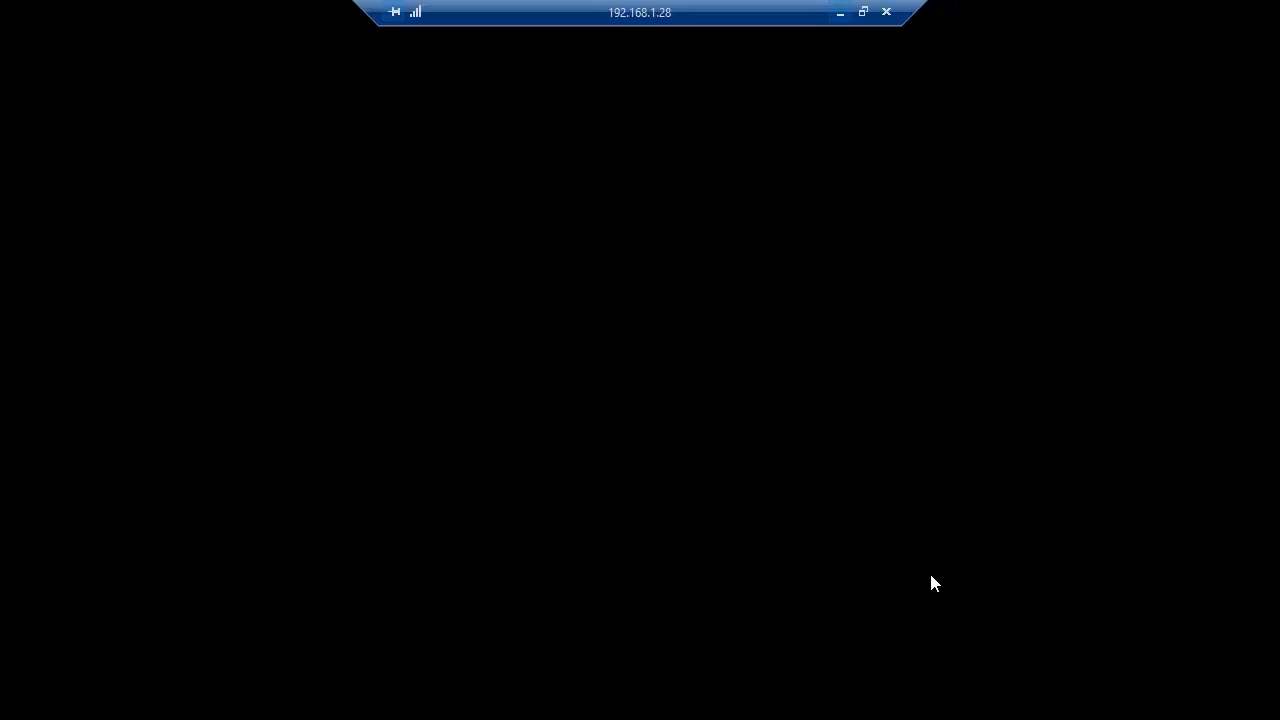
click(1150, 14)
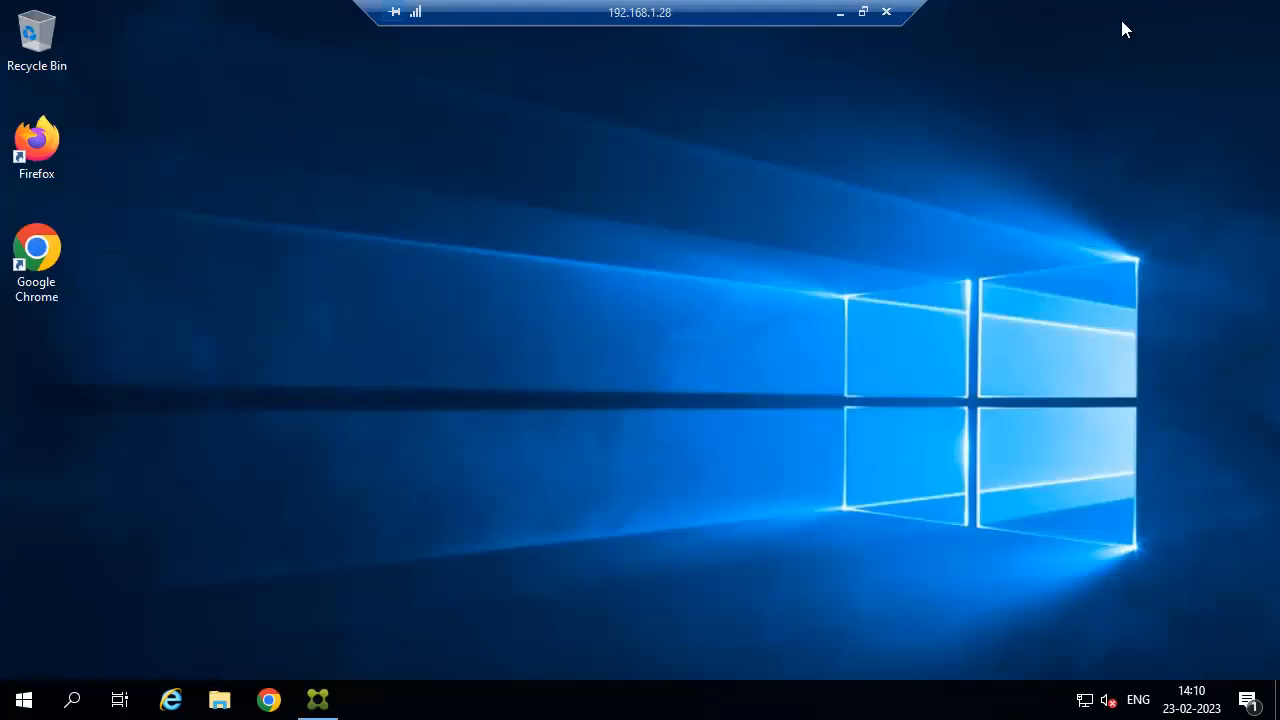
Paste the certificate file onto the CTX-SF2 desktop and launch IIS Manager.
right_click(179, 193)
click(217, 272)
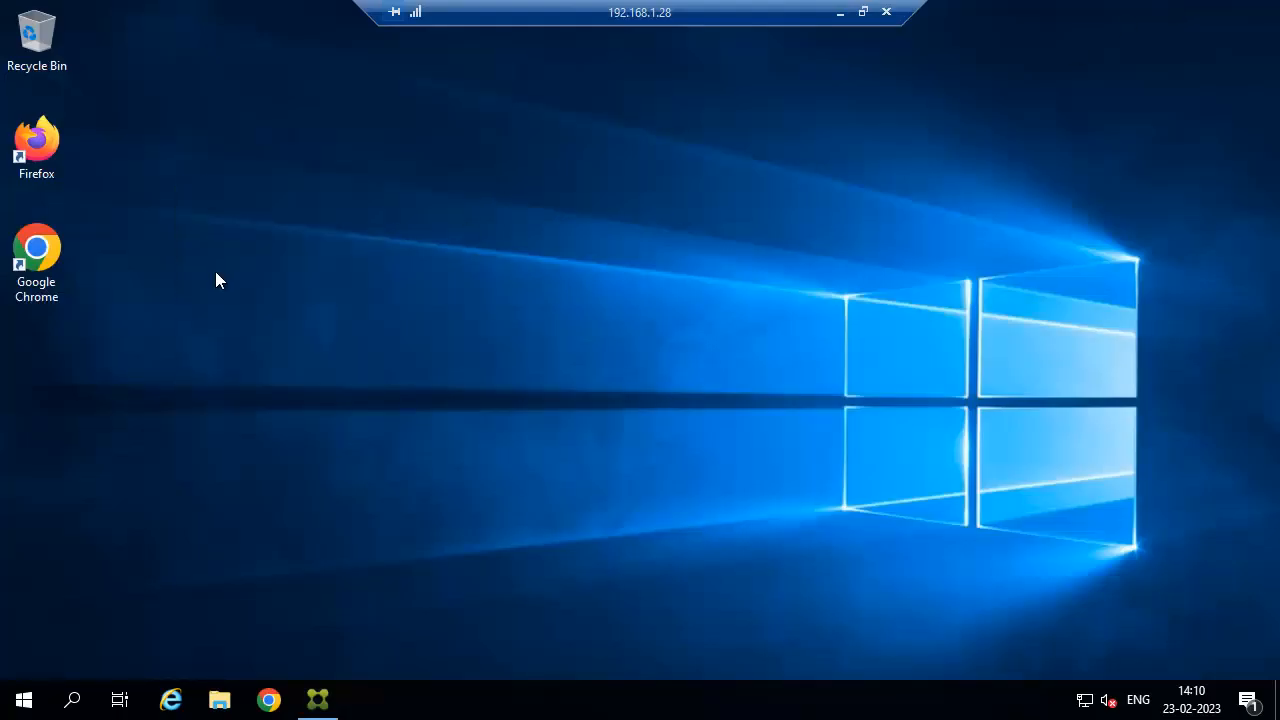
click(40, 704)
scroll(231, 598, down, 3)
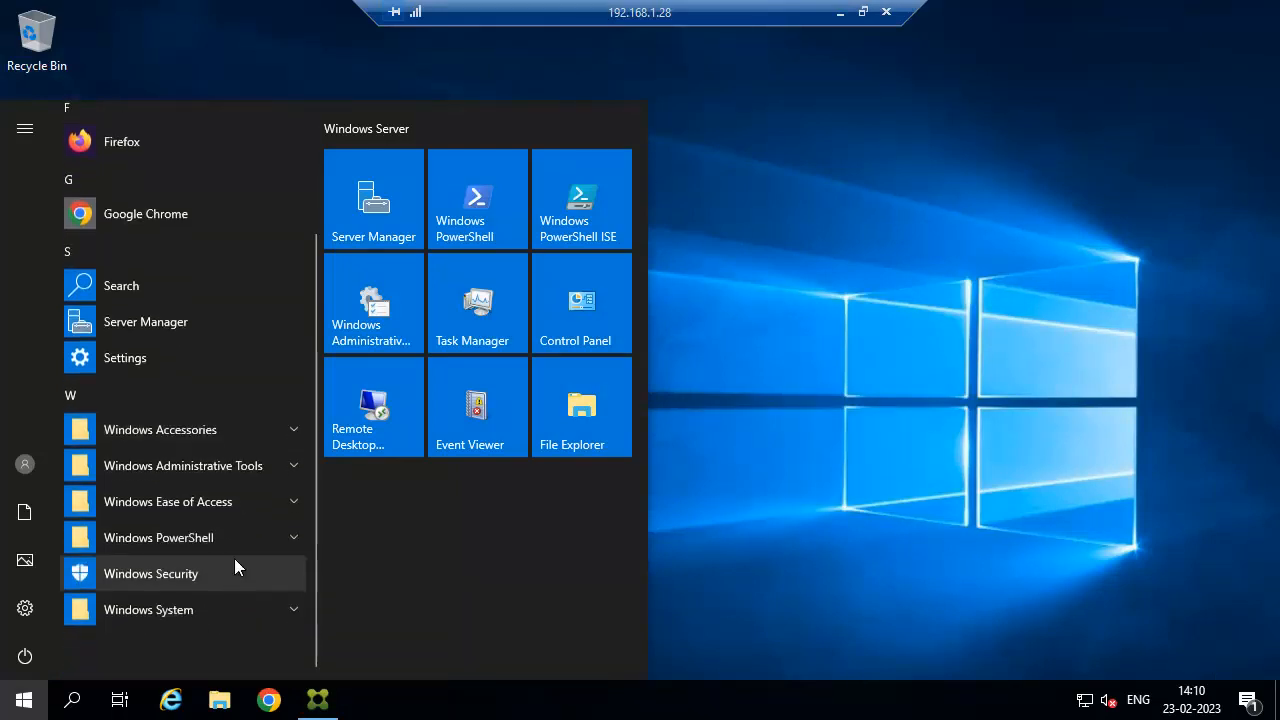
click(247, 464)
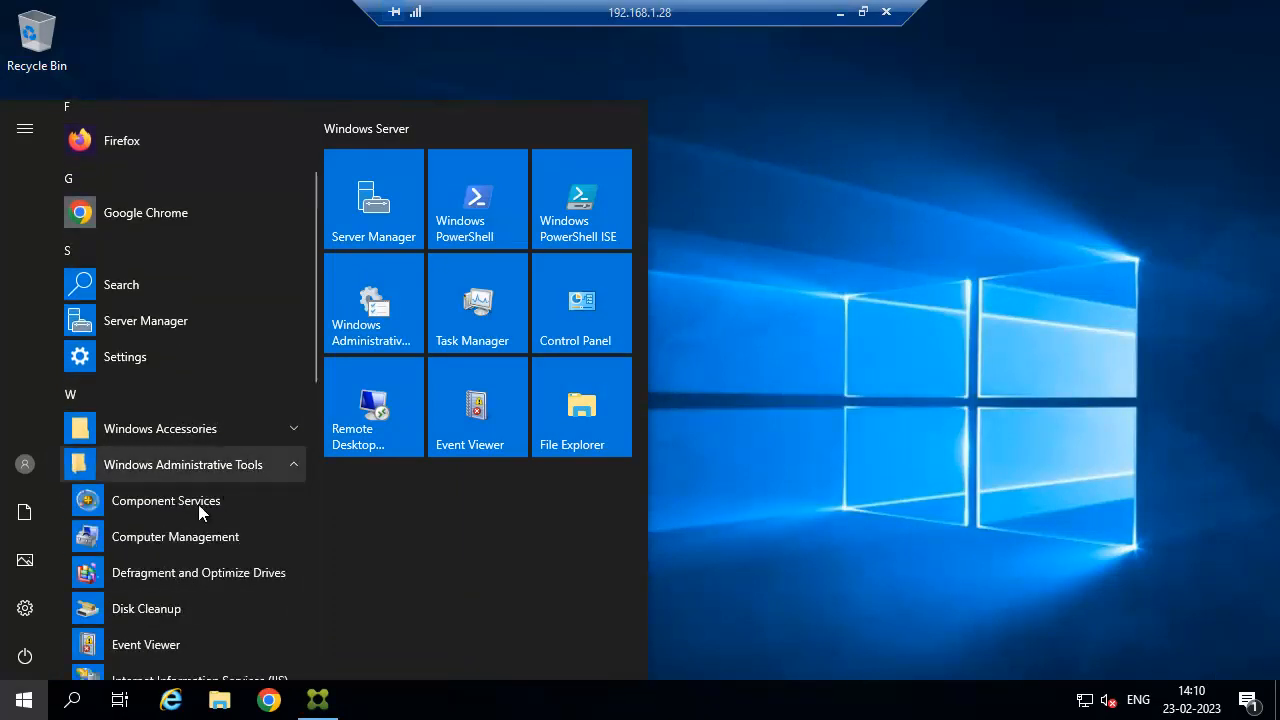
scroll(198, 504, down, 3)
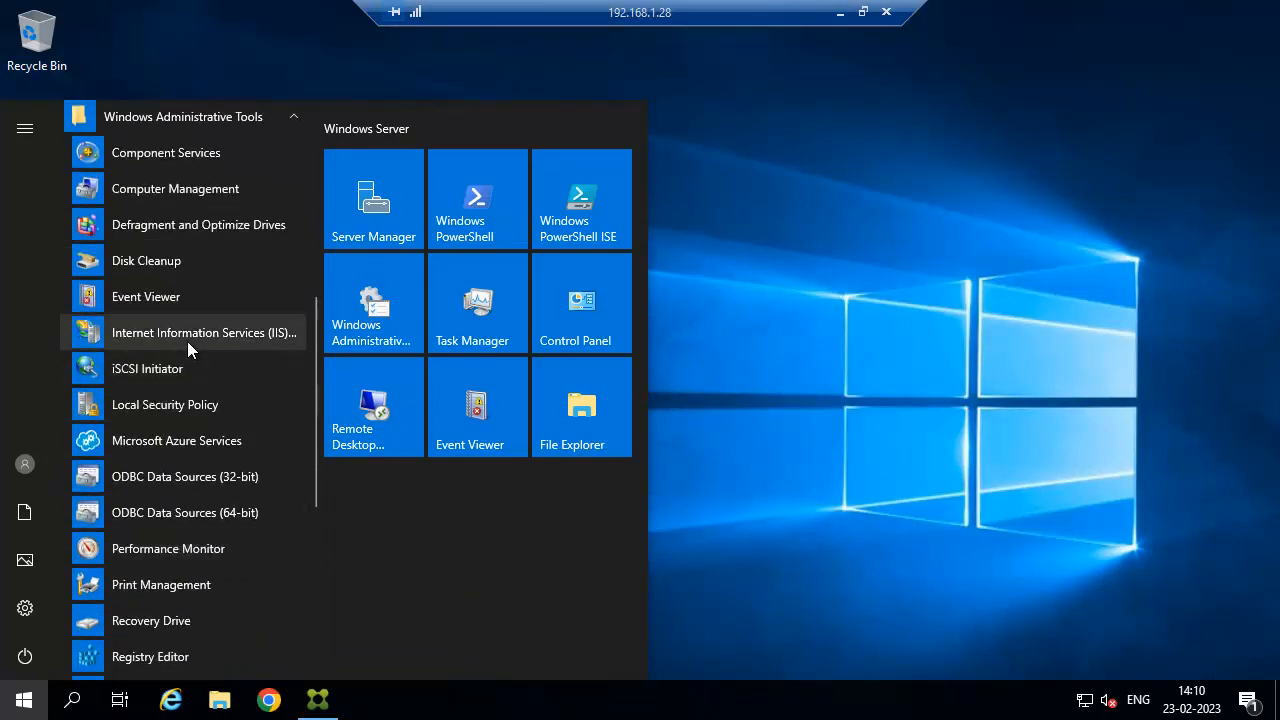
click(187, 338)
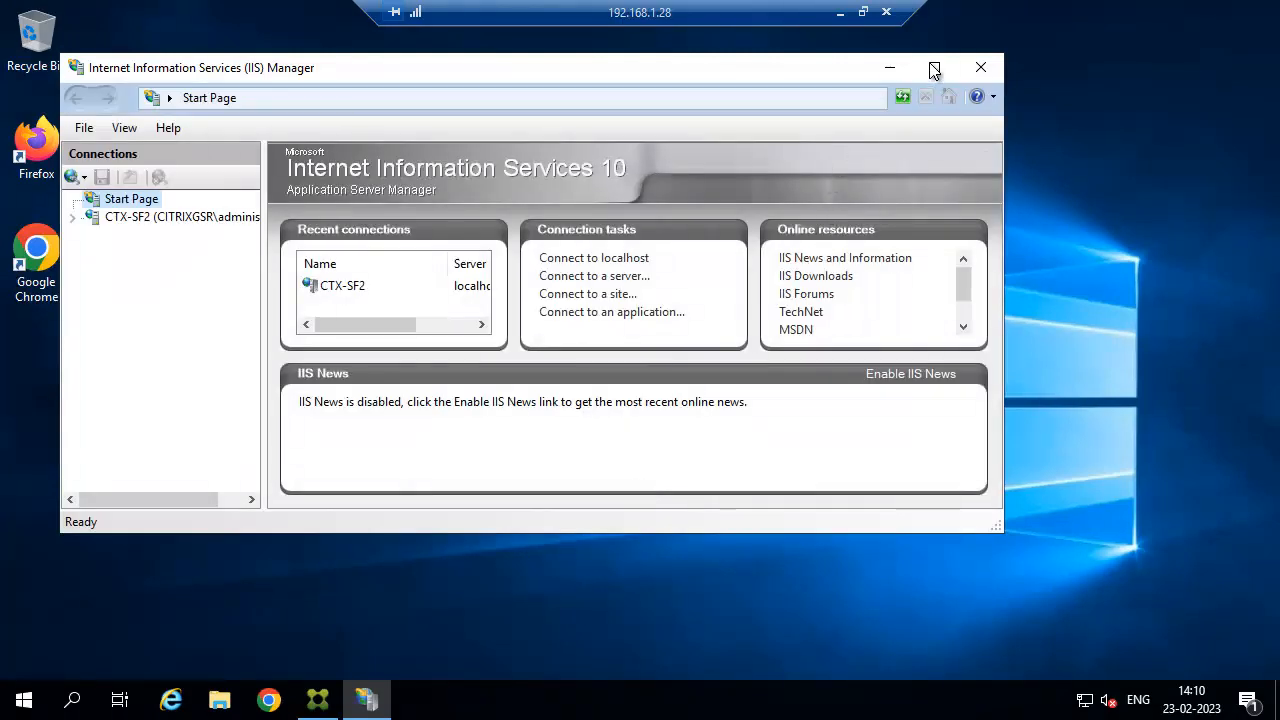
Expand CTX-SF2 > Sites in IIS Manager to confirm Default Web Site exists.
click(934, 68)
click(14, 158)
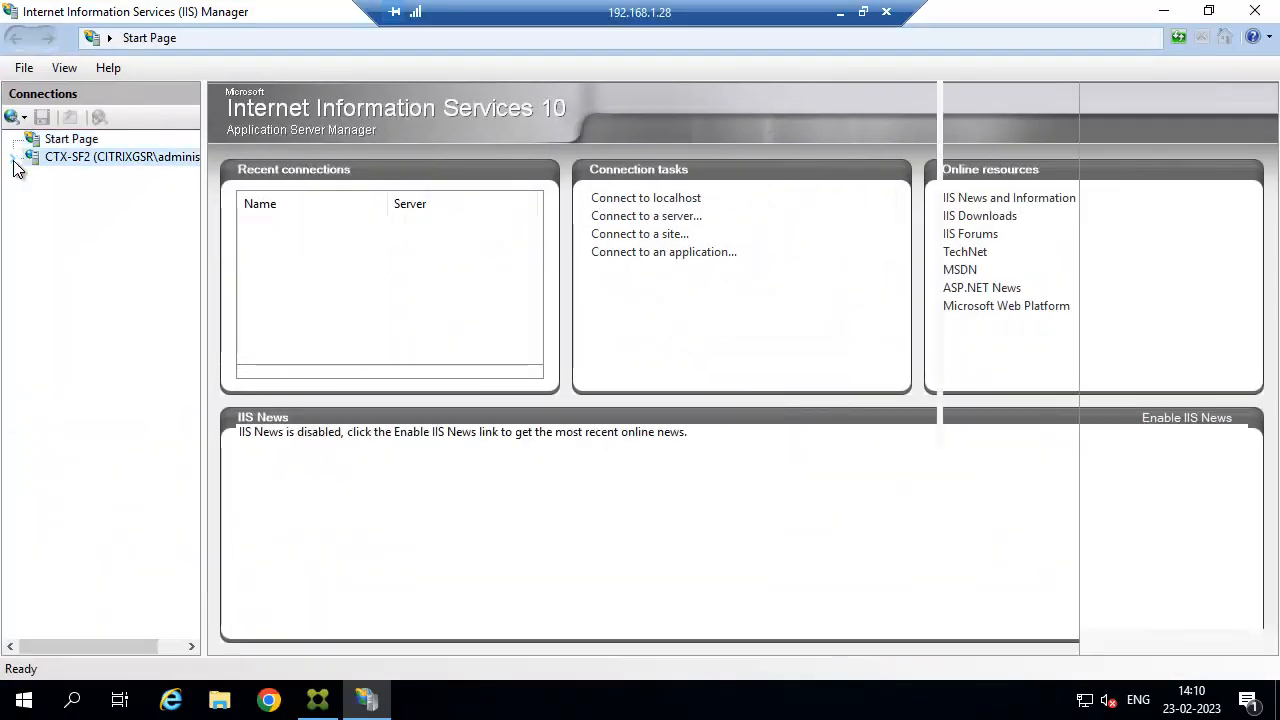
click(36, 194)
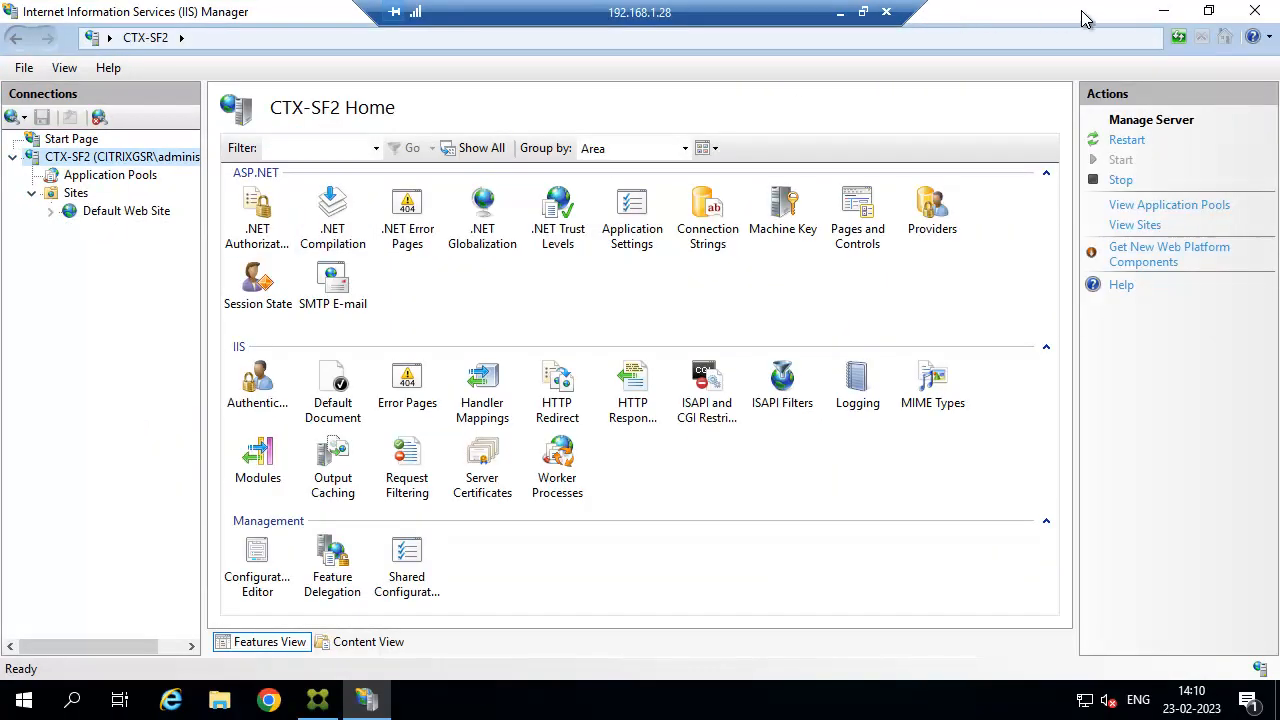
click(1164, 12)
right_click(194, 244)
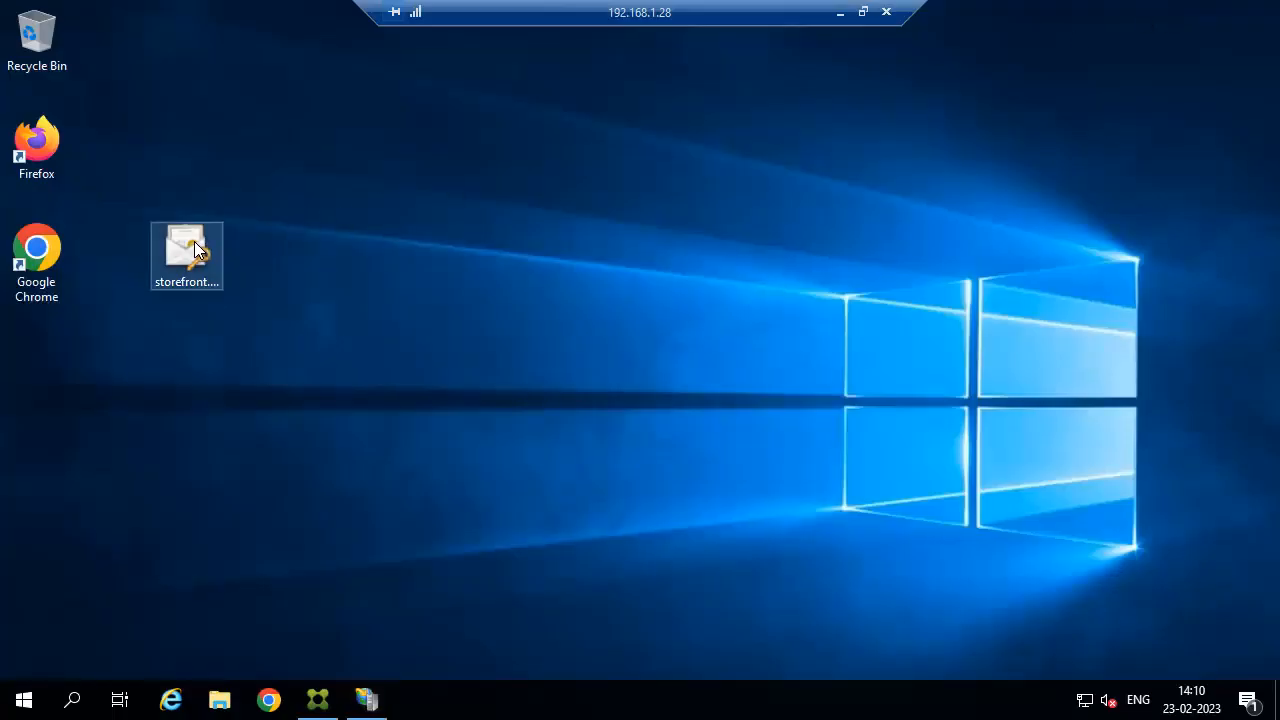
Install the storefront PFX to Local Machine with its password, marking the private key exportable.
click(237, 254)
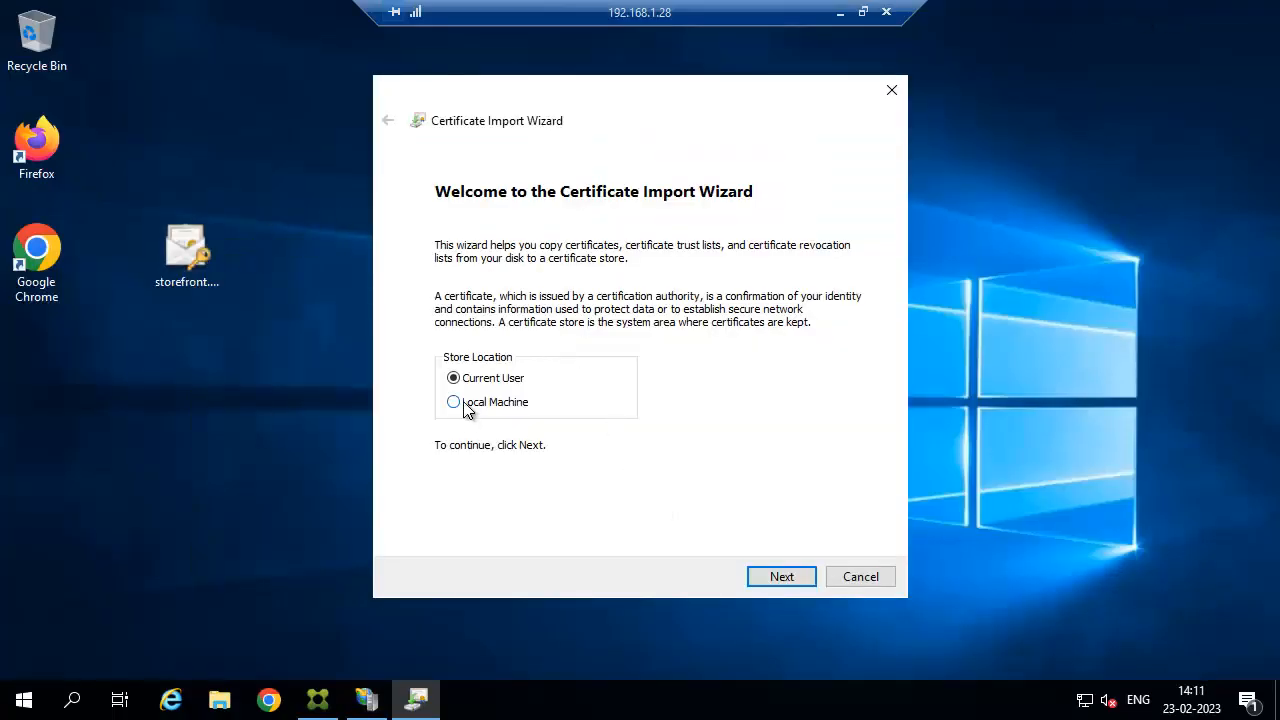
click(455, 402)
click(775, 576)
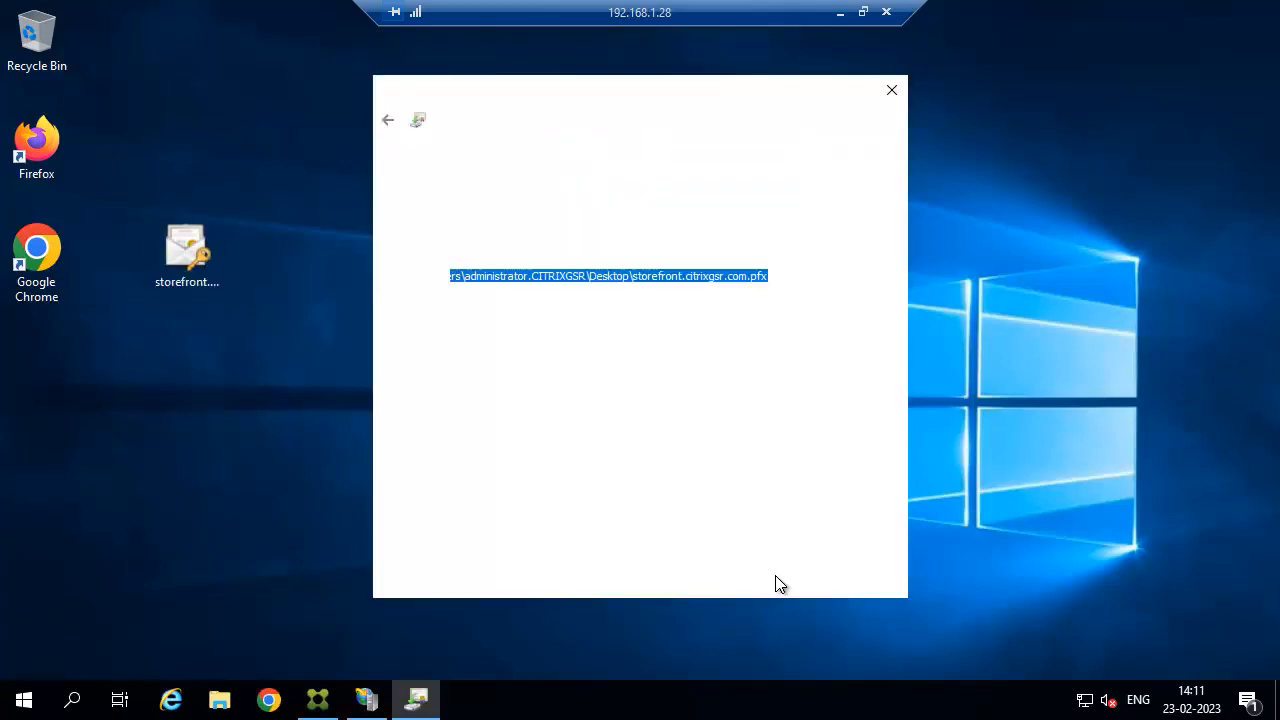
click(793, 582)
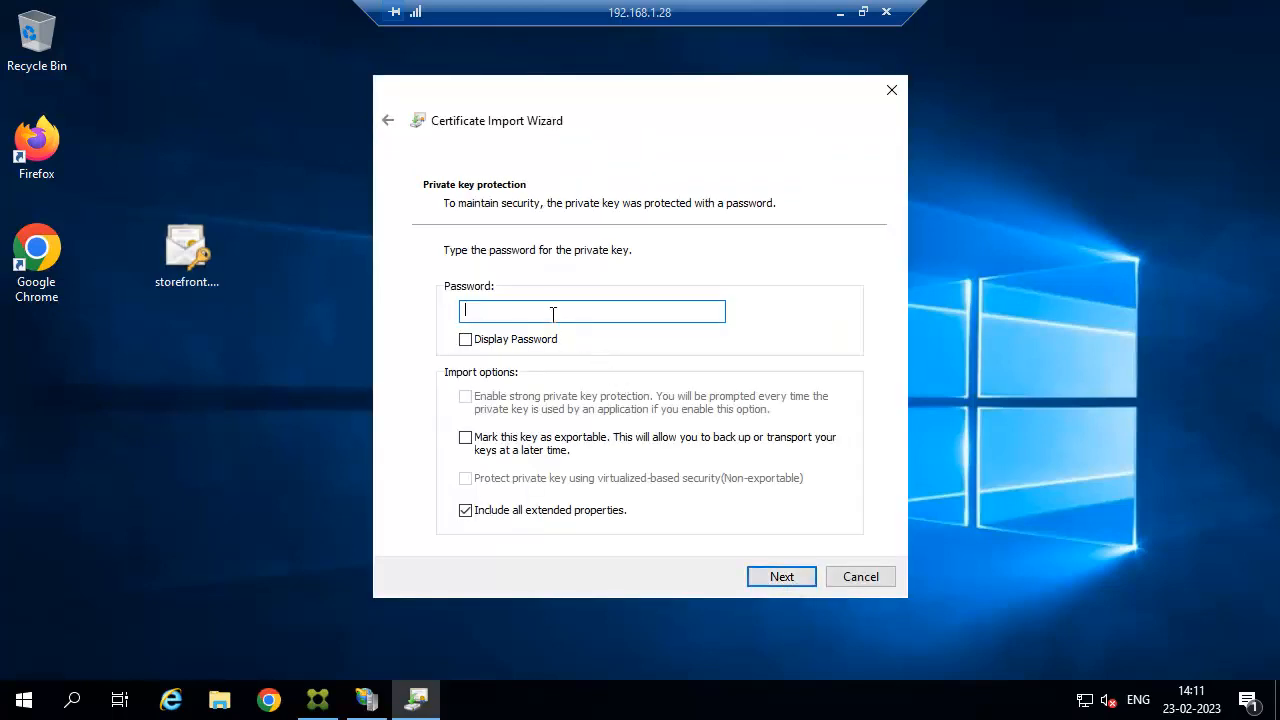
text(12345)
click(533, 437)
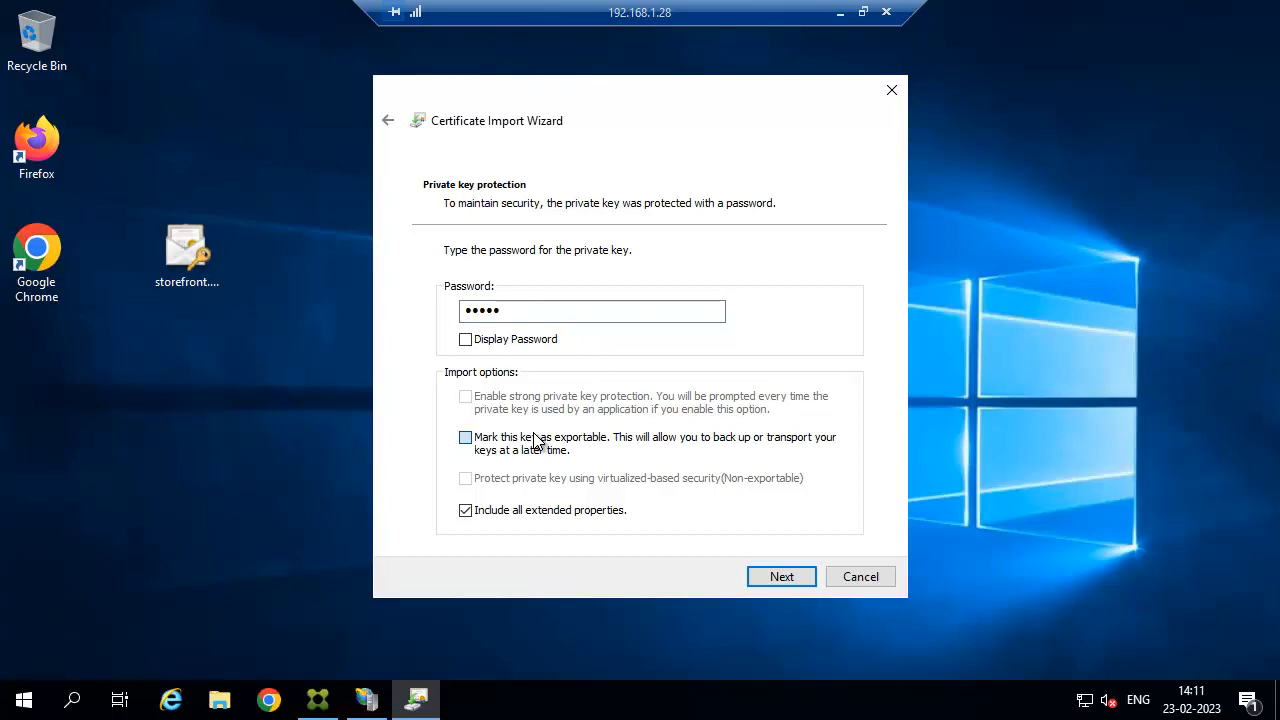
click(782, 578)
click(782, 578)
click(782, 578)
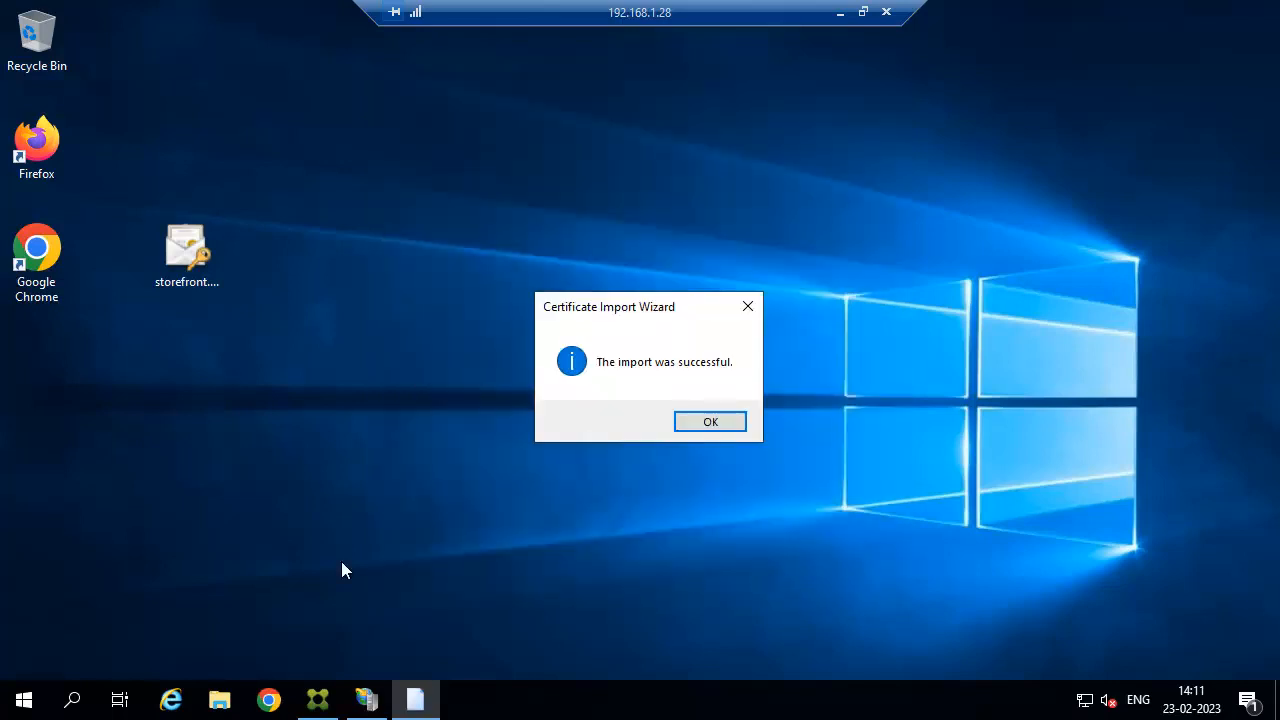
key(Return)
Start an empty management console and add the Certificates snap-in for the local computer account.
right_click(24, 700)
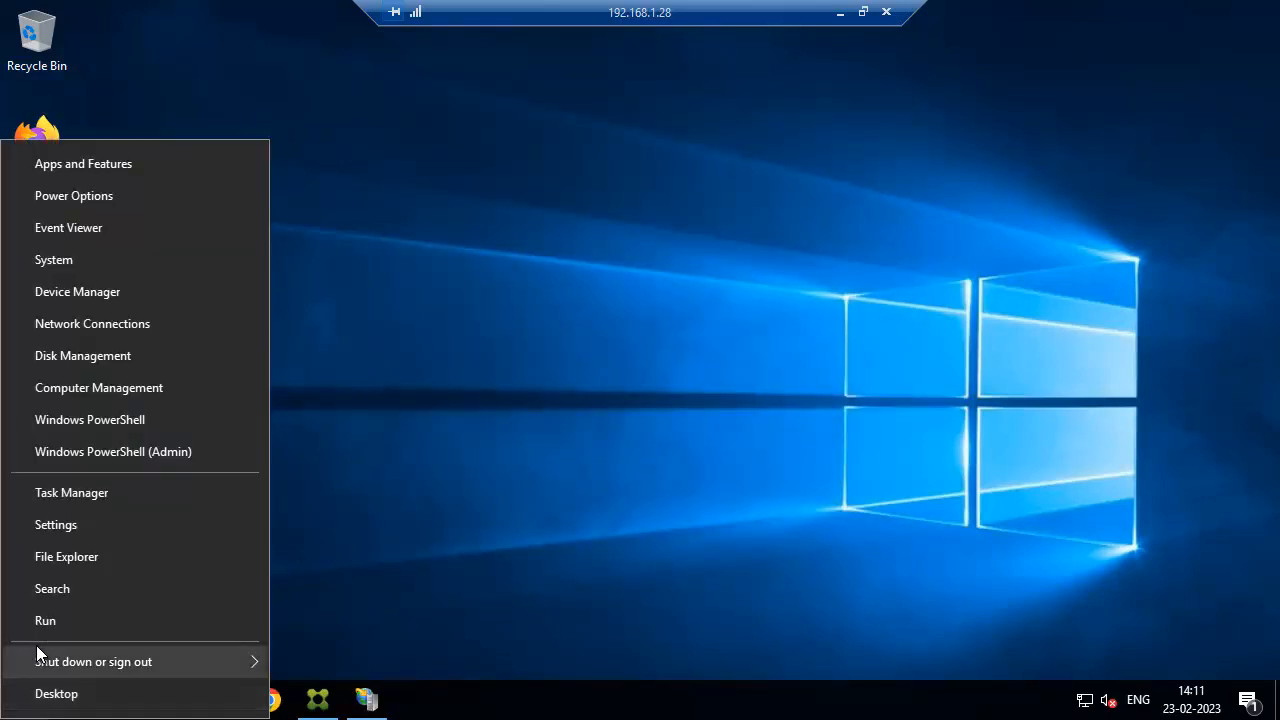
click(48, 617)
key(Return)
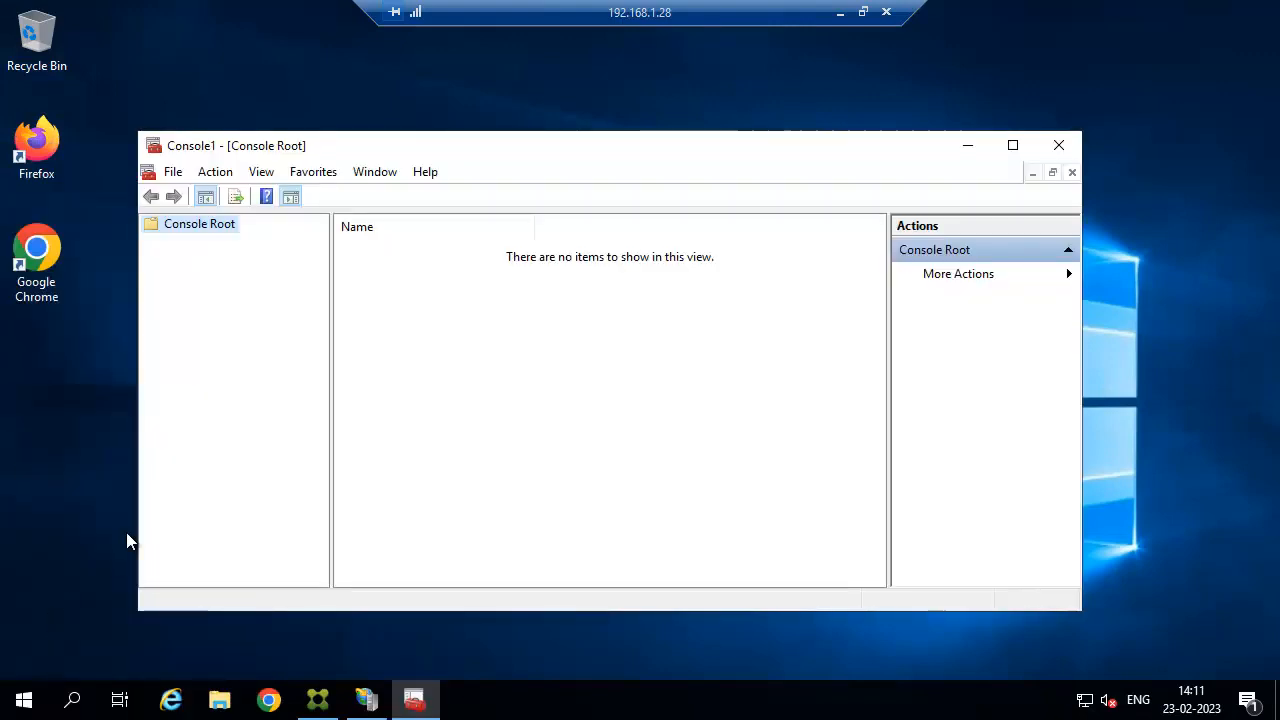
click(172, 175)
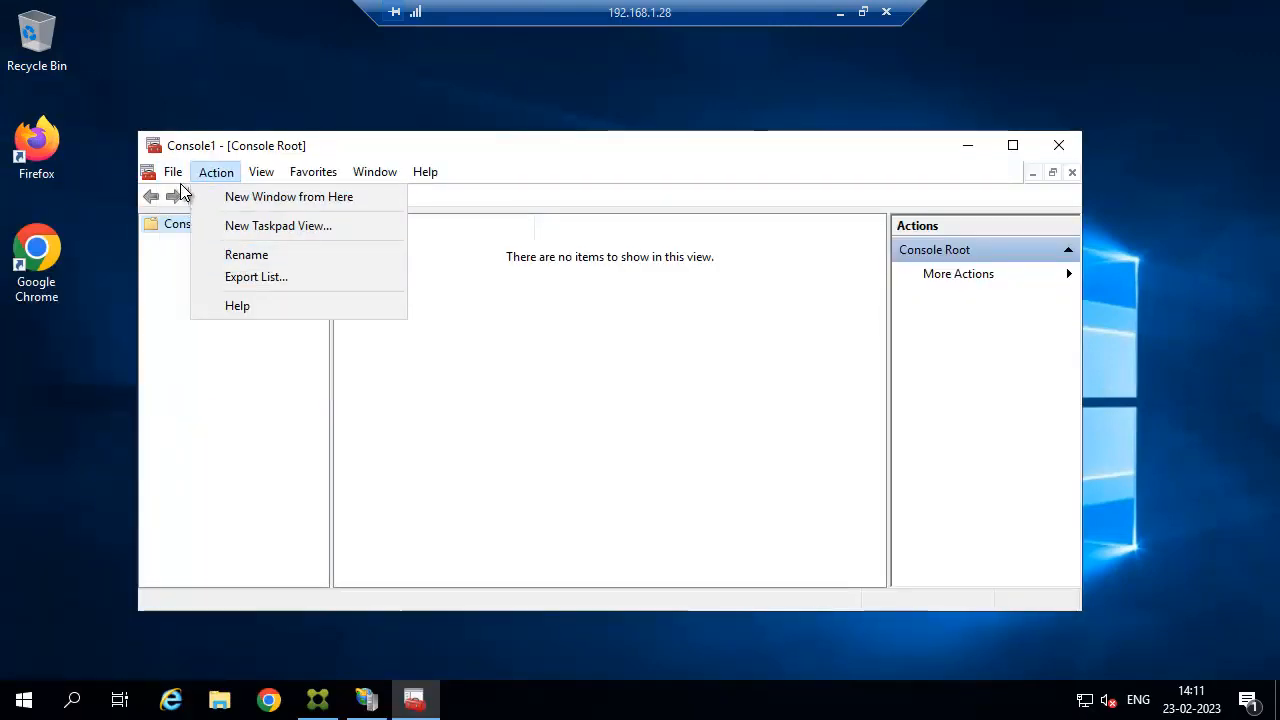
click(200, 291)
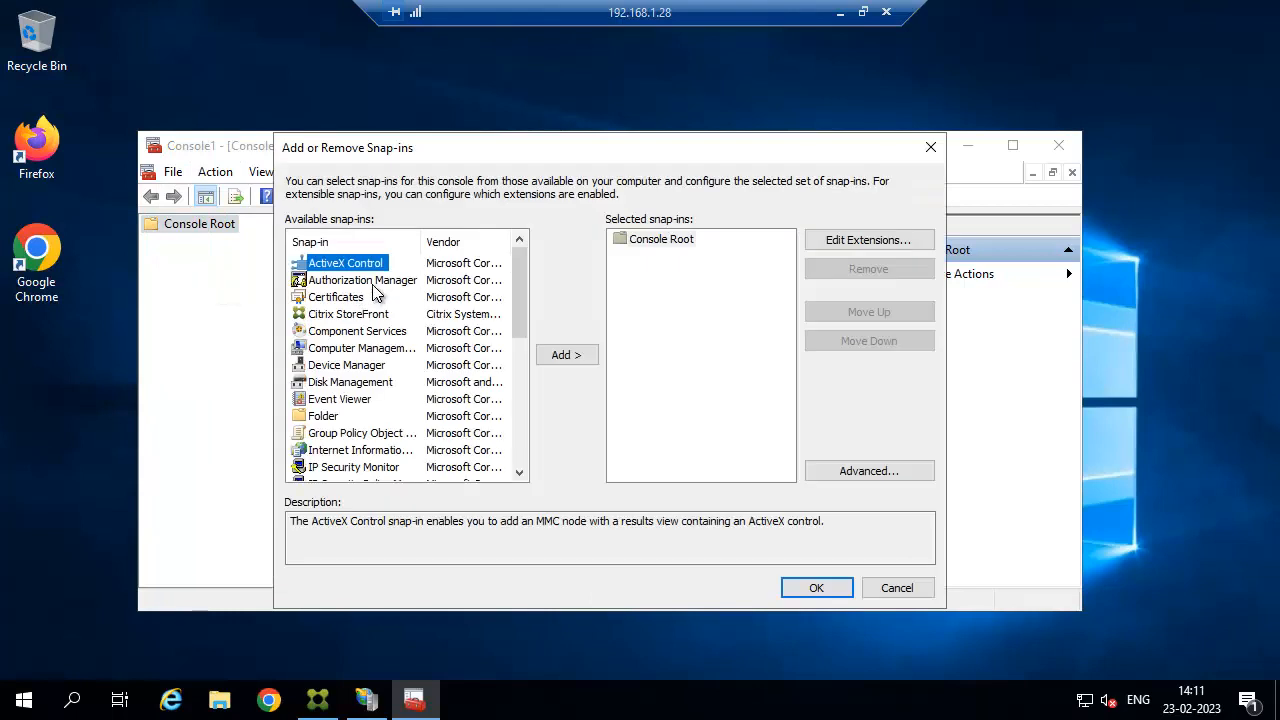
click(345, 297)
click(548, 355)
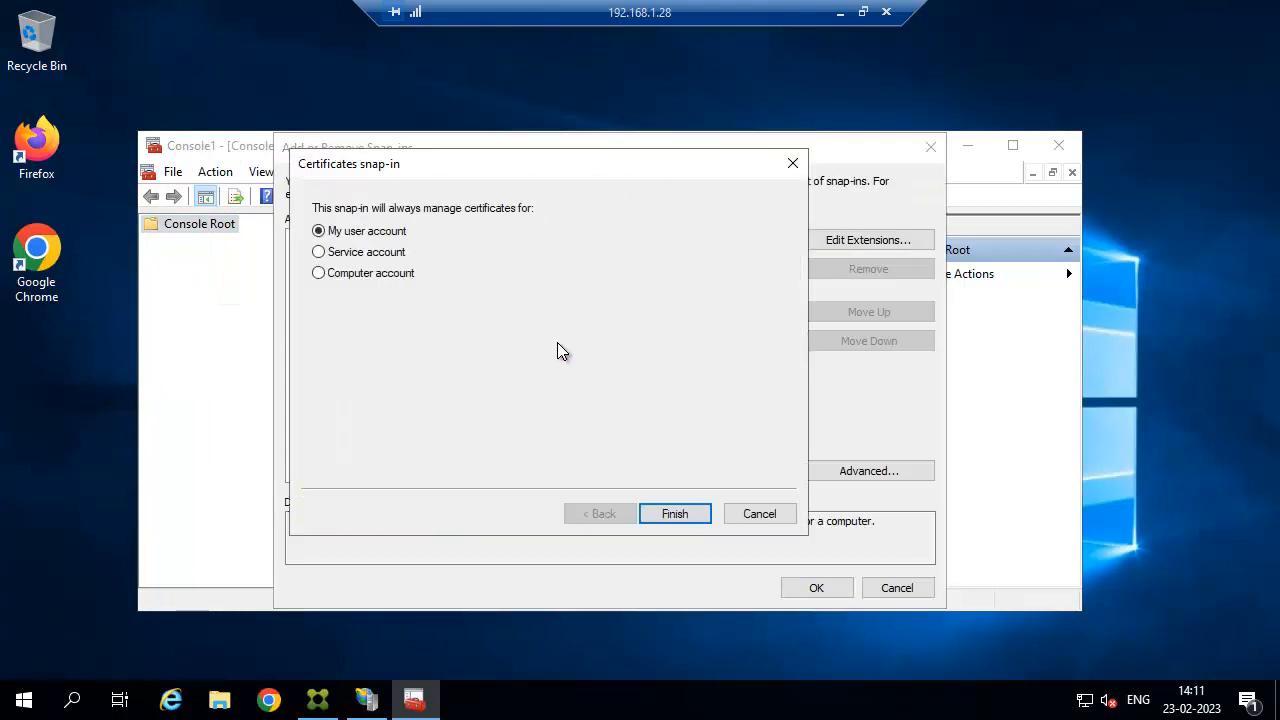
click(372, 275)
click(668, 510)
click(672, 513)
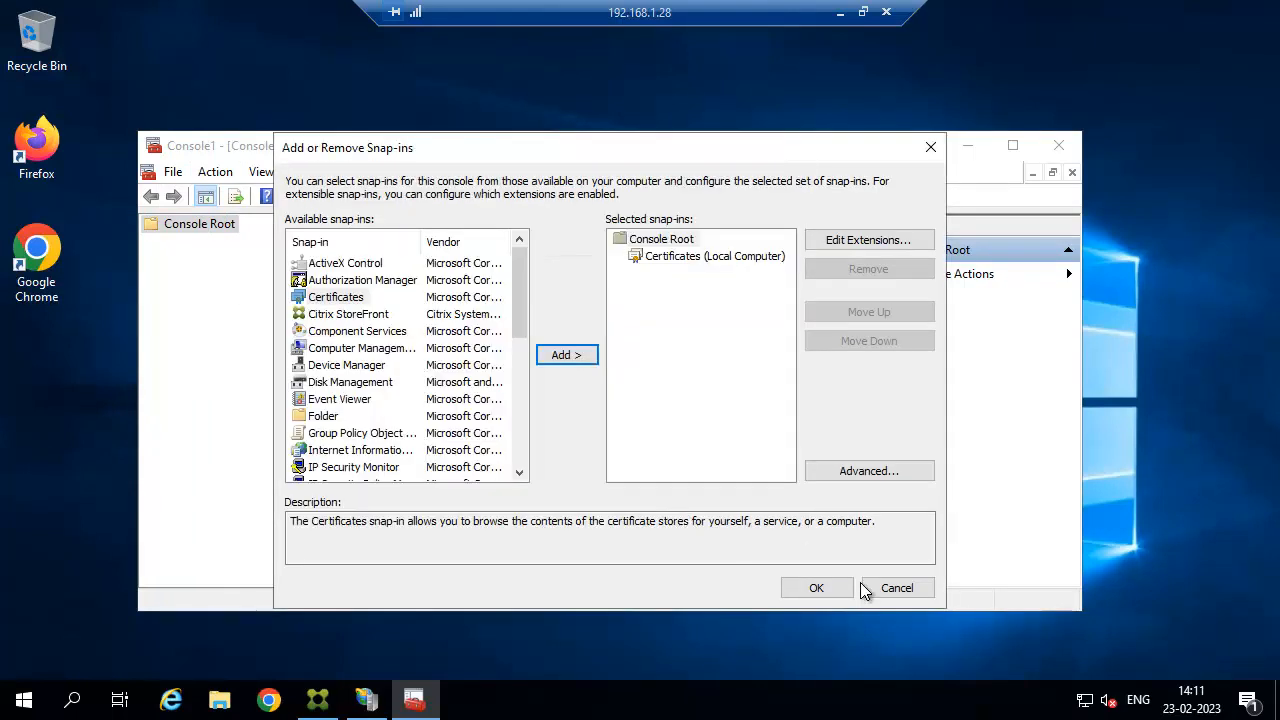
click(816, 588)
Confirm storefront.citrixgsr.com is listed in the local computer's Personal certificates, then minimise the console.
click(1015, 146)
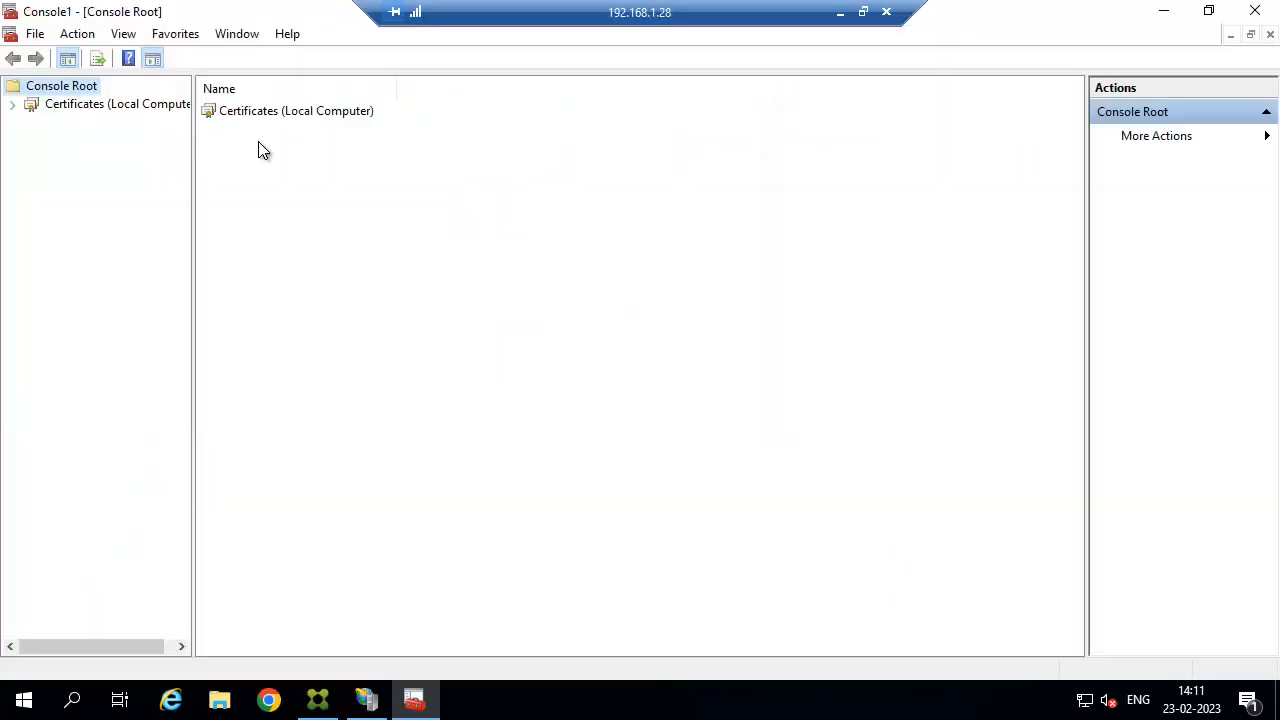
click(126, 104)
click(12, 104)
click(50, 124)
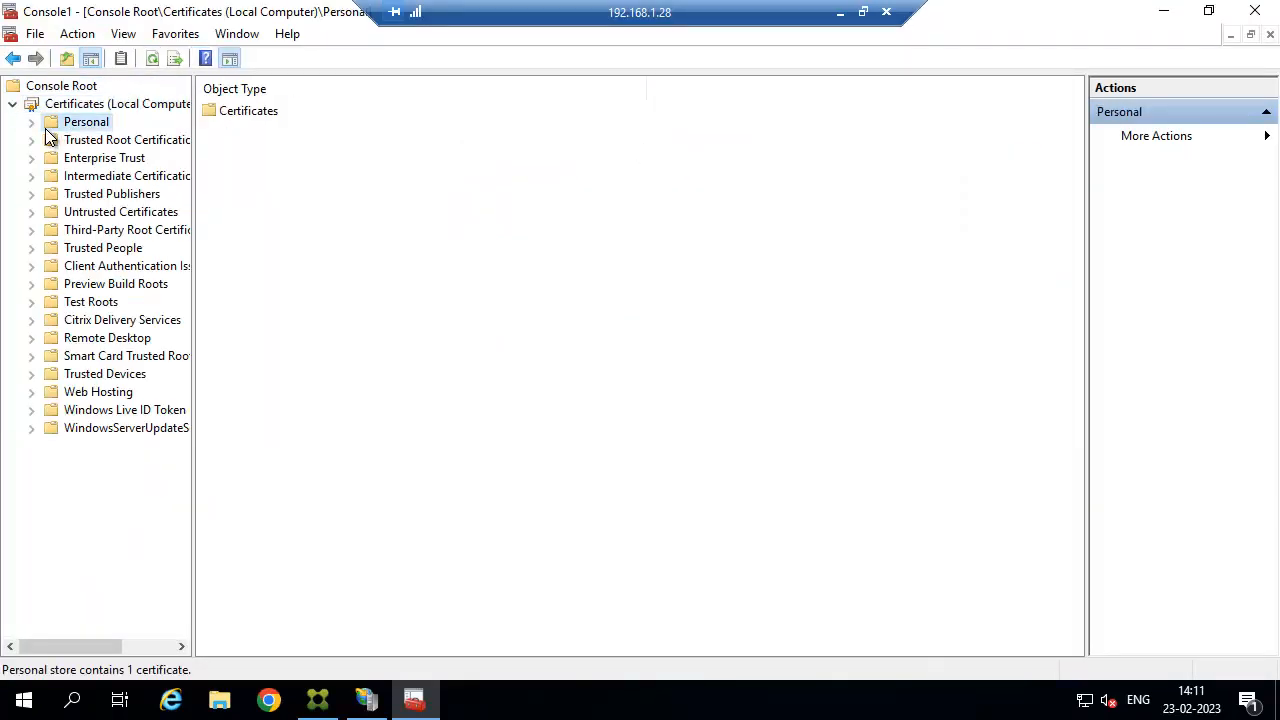
click(31, 122)
click(109, 140)
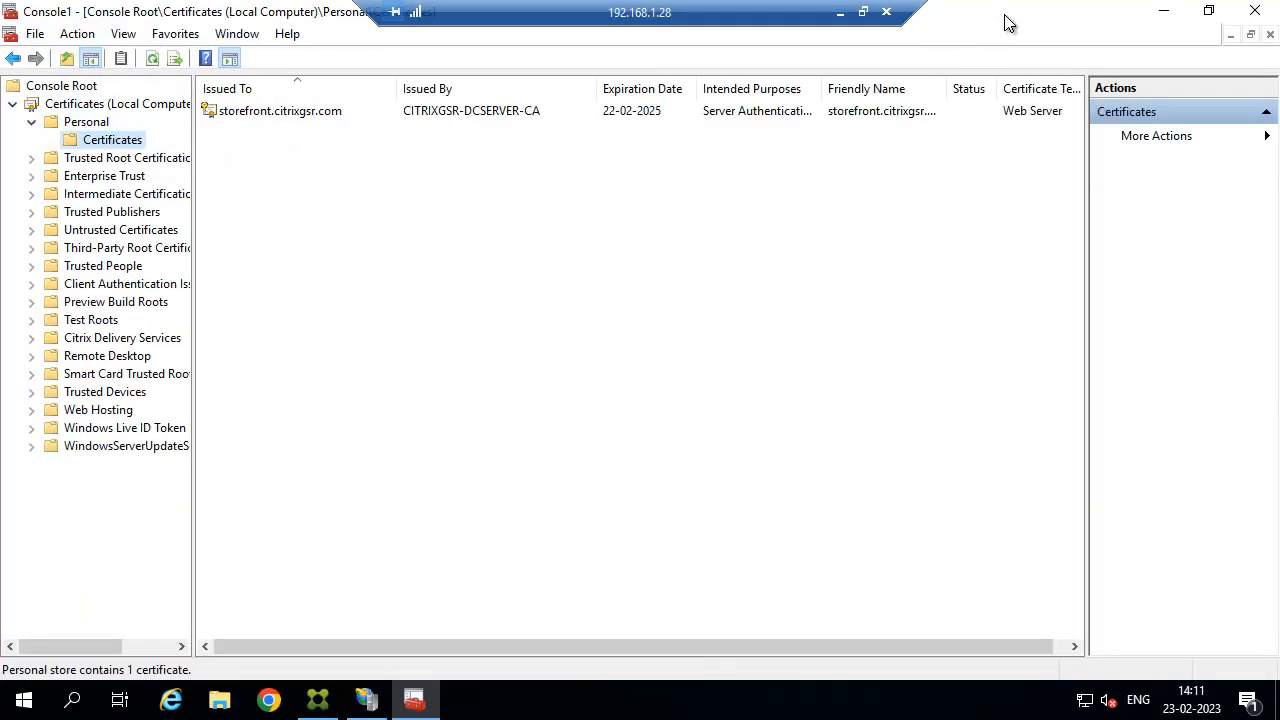
click(1163, 10)
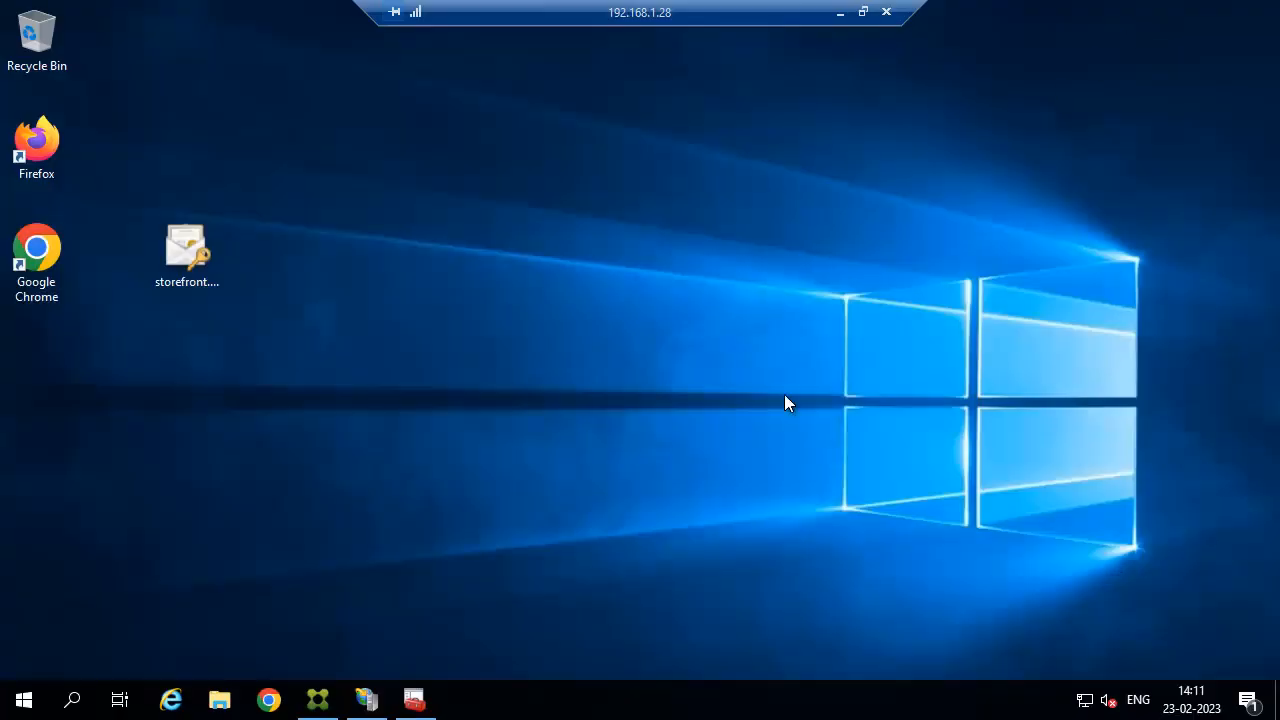
Bind https on port 443 to Default Web Site using the storefront.citrixgsr.com certificate.
click(366, 700)
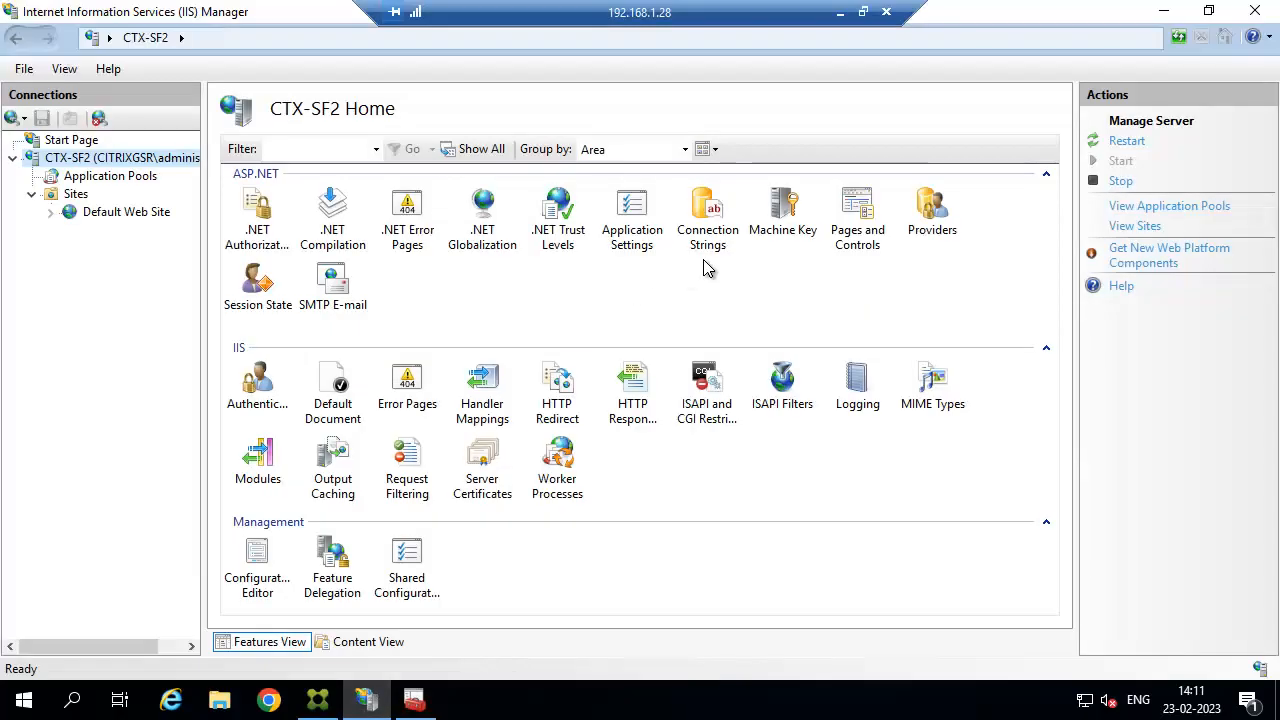
click(126, 211)
click(1140, 188)
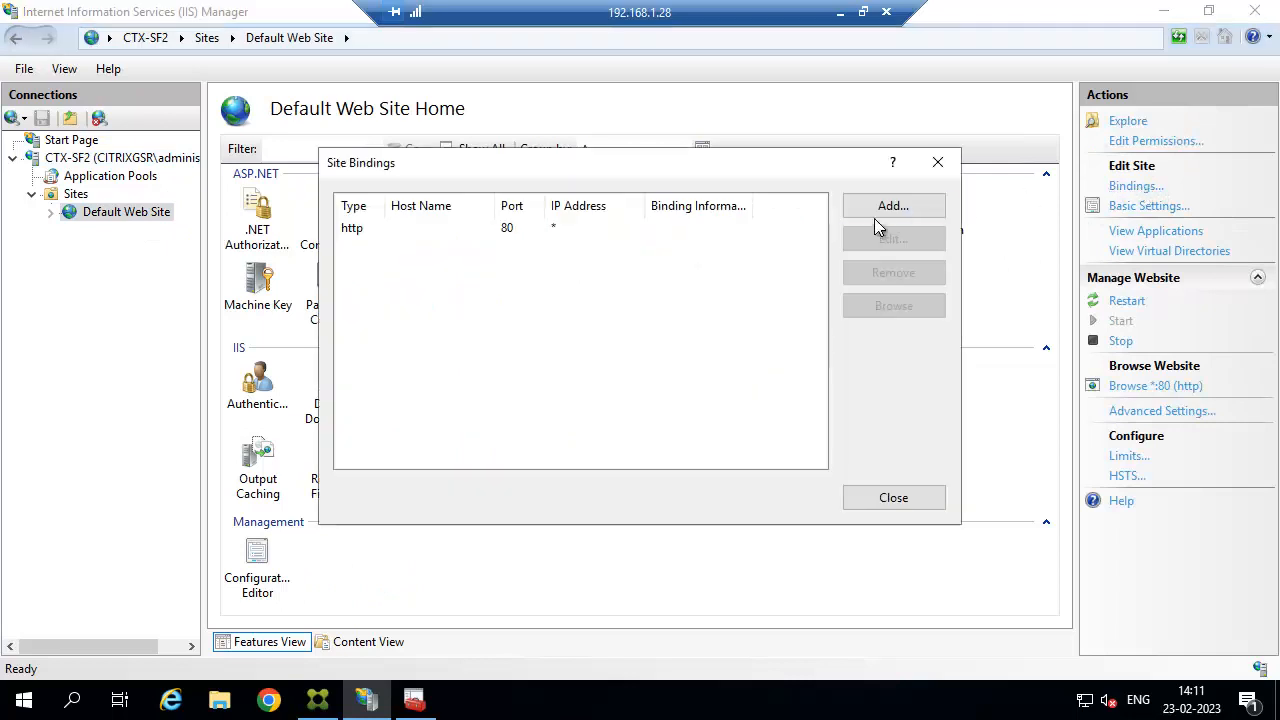
click(914, 208)
click(466, 202)
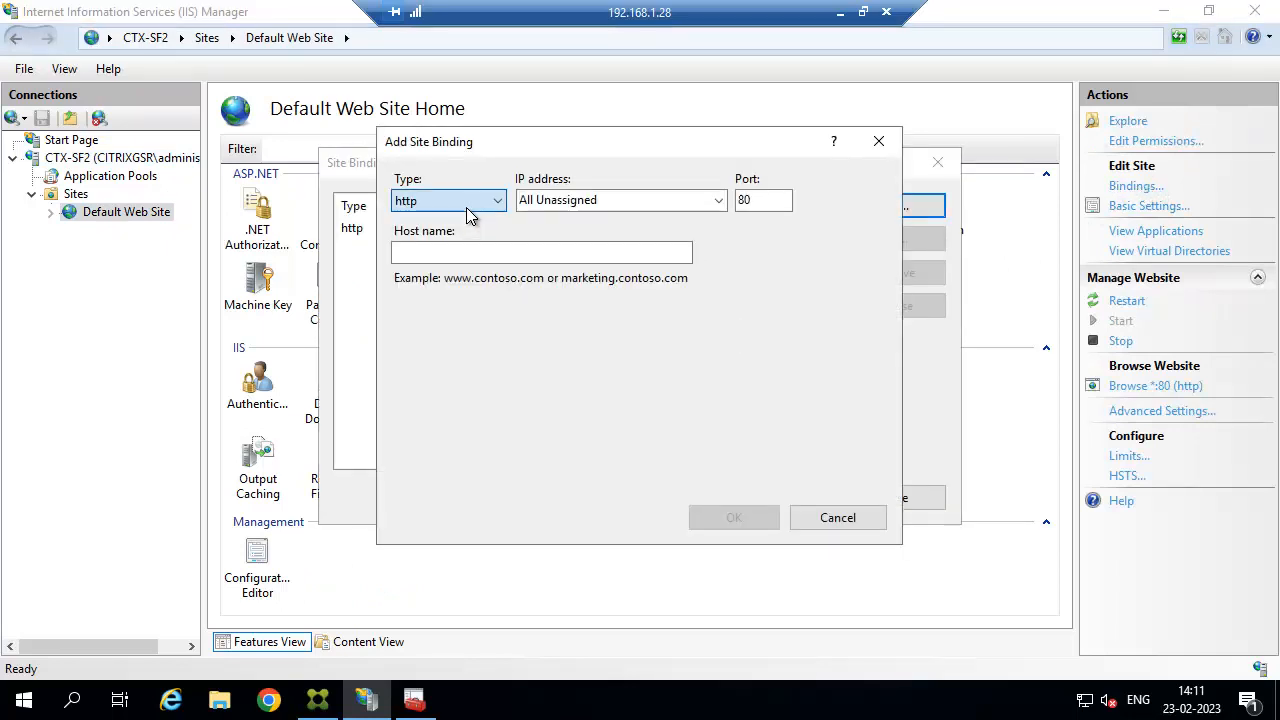
click(420, 238)
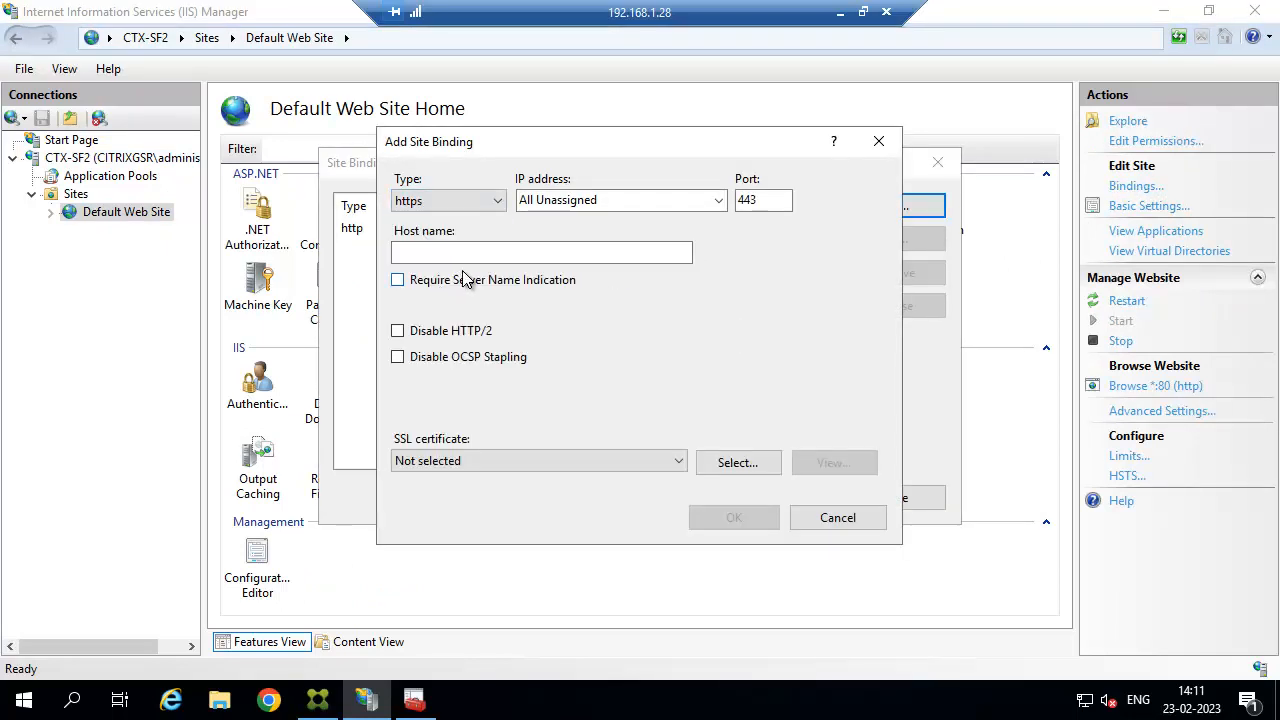
click(524, 466)
click(484, 496)
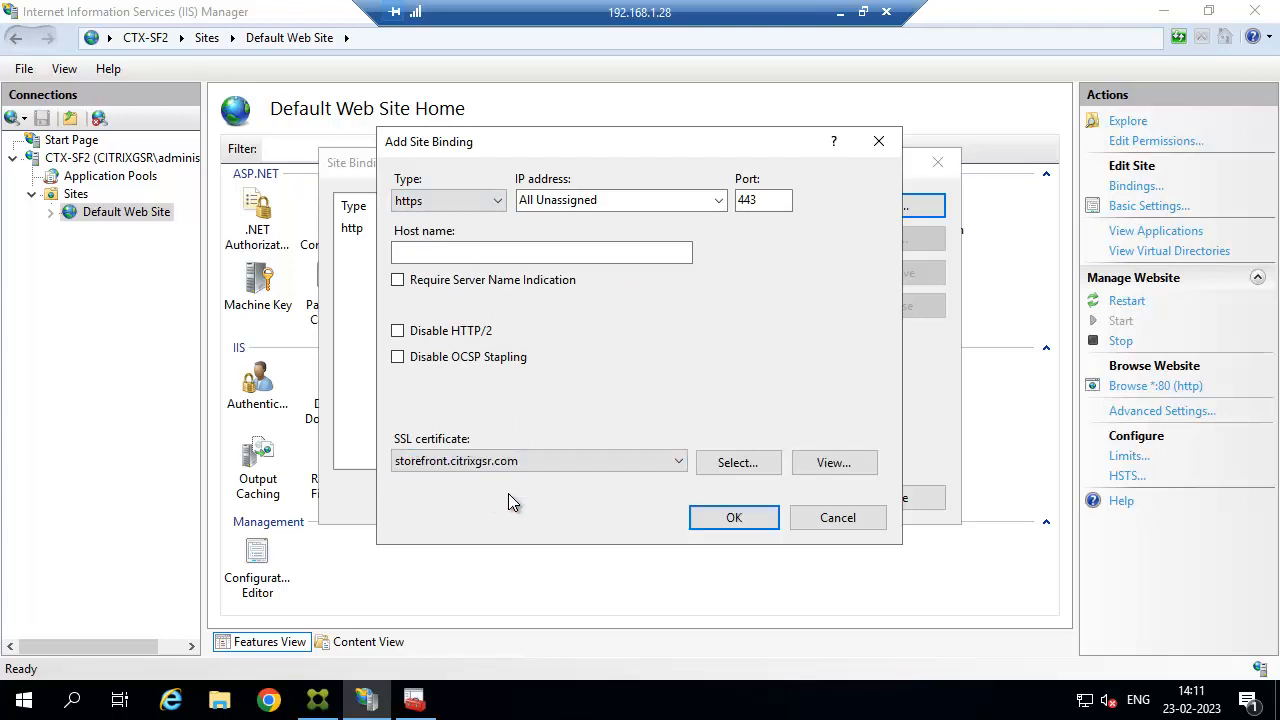
click(742, 521)
click(891, 500)
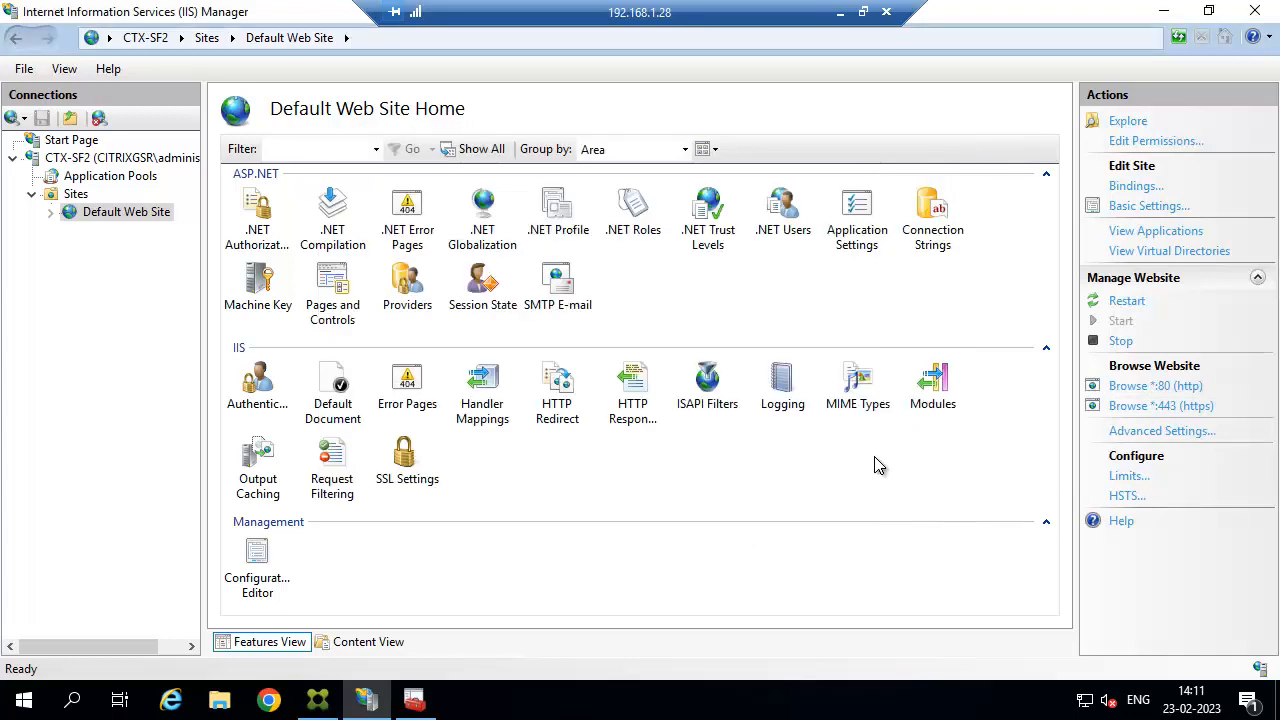
click(840, 14)
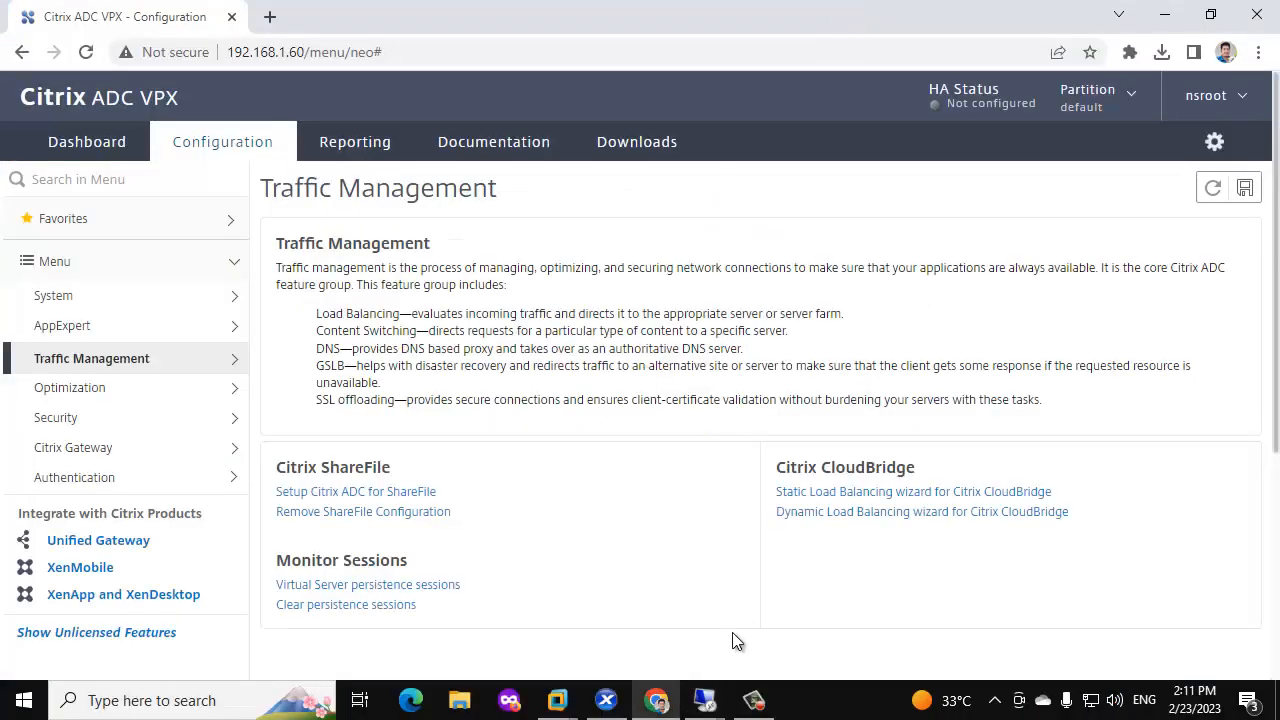
Propagate ctx-sf1's current StoreFront settings to the server group.
mouse_move(705, 690)
click(755, 585)
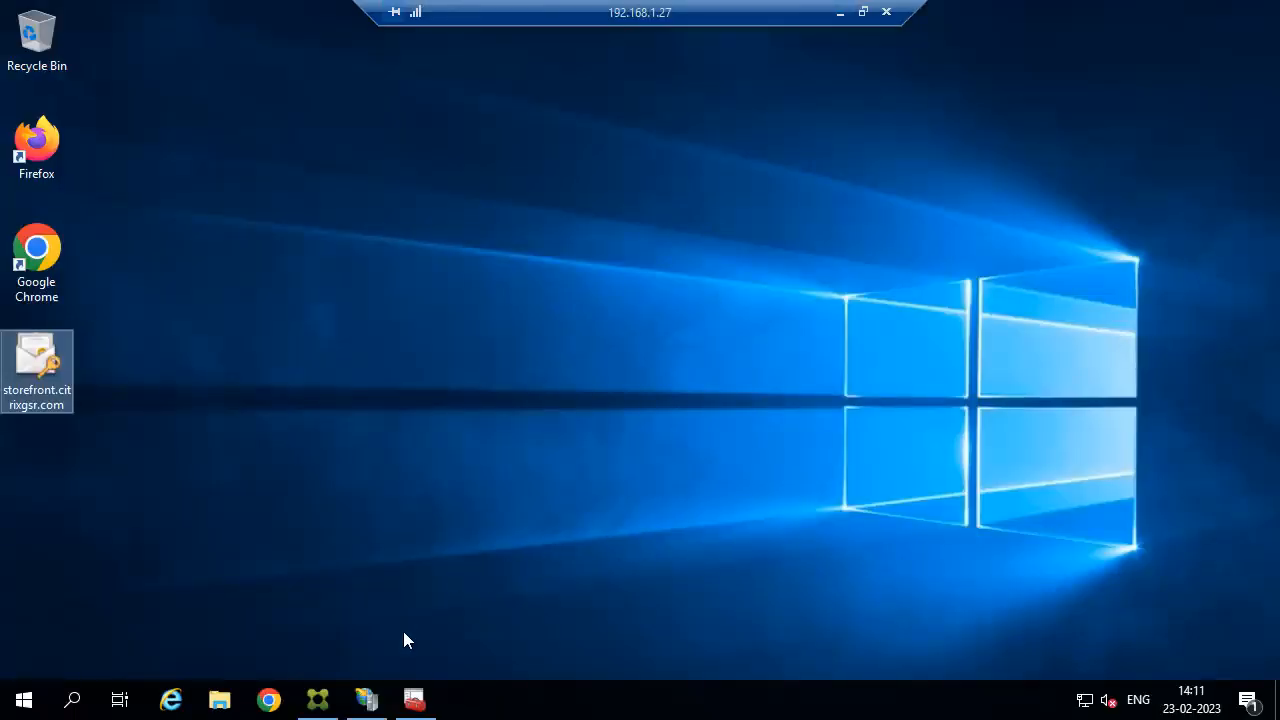
click(317, 700)
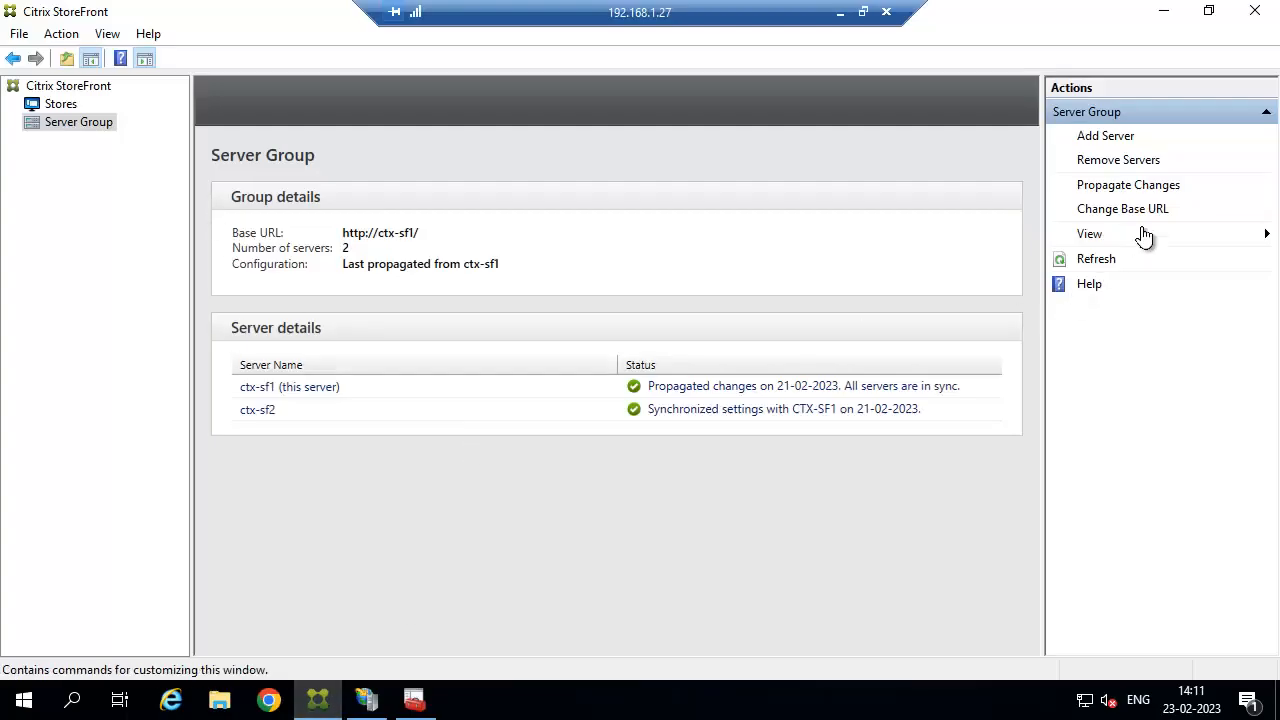
click(1130, 185)
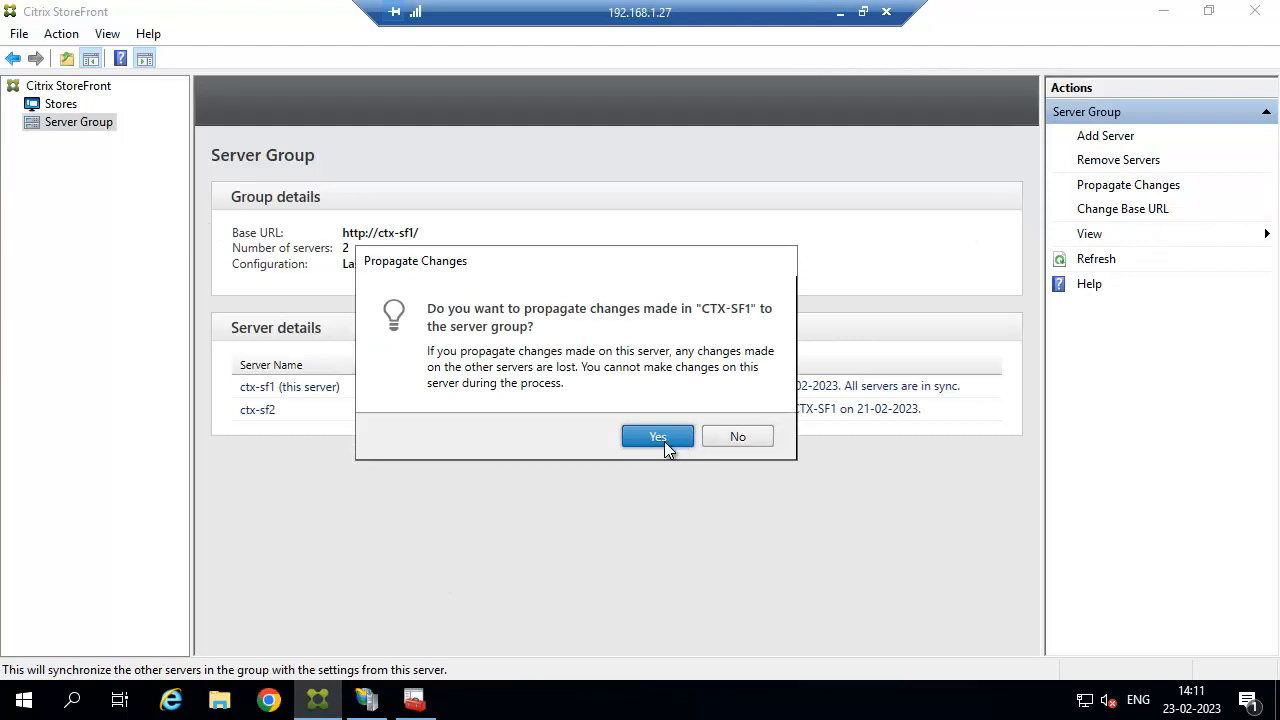
click(657, 437)
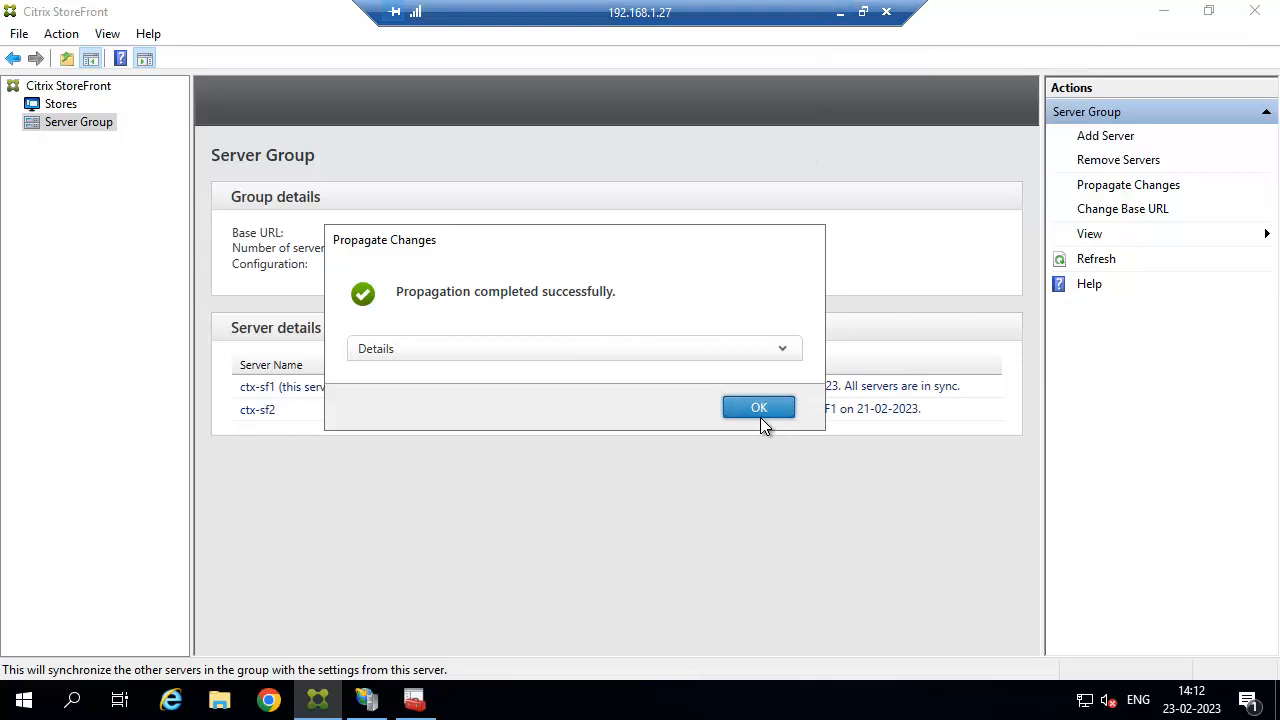
click(759, 408)
Review the CitrixGSR store's Receiver for Web Sites addresses, then bring up the server group's base URL settings.
click(60, 104)
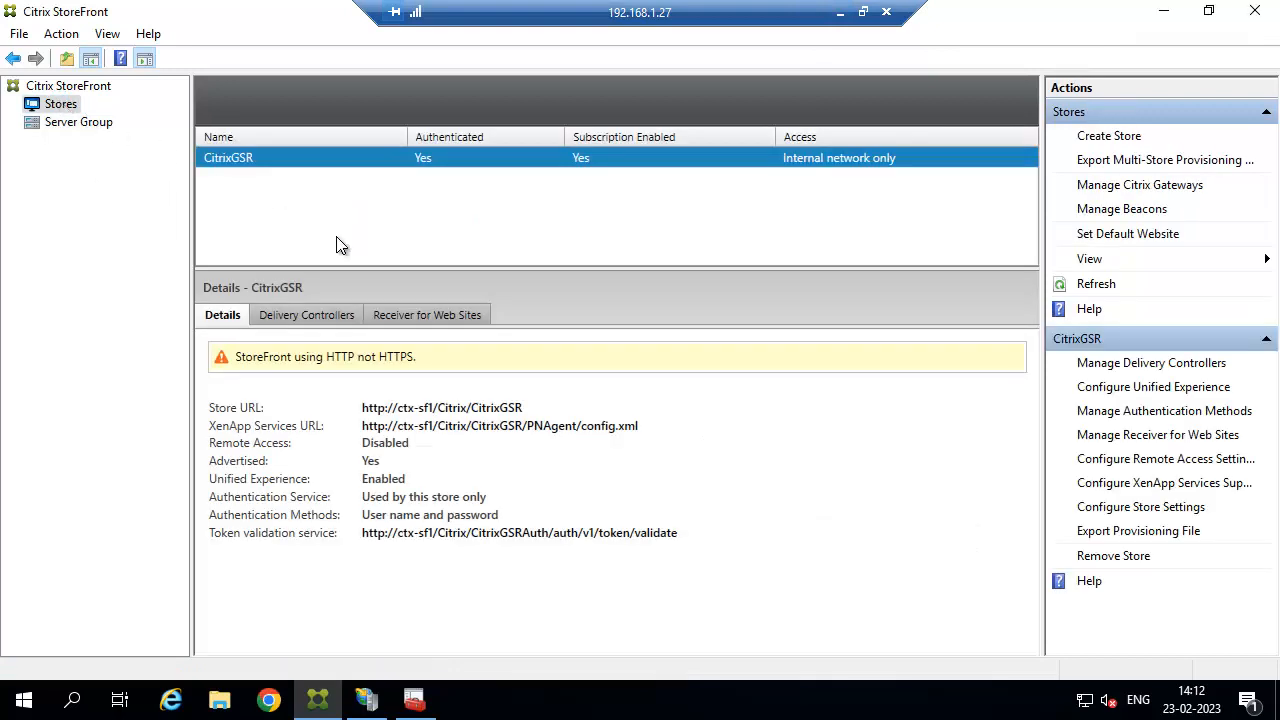
click(427, 315)
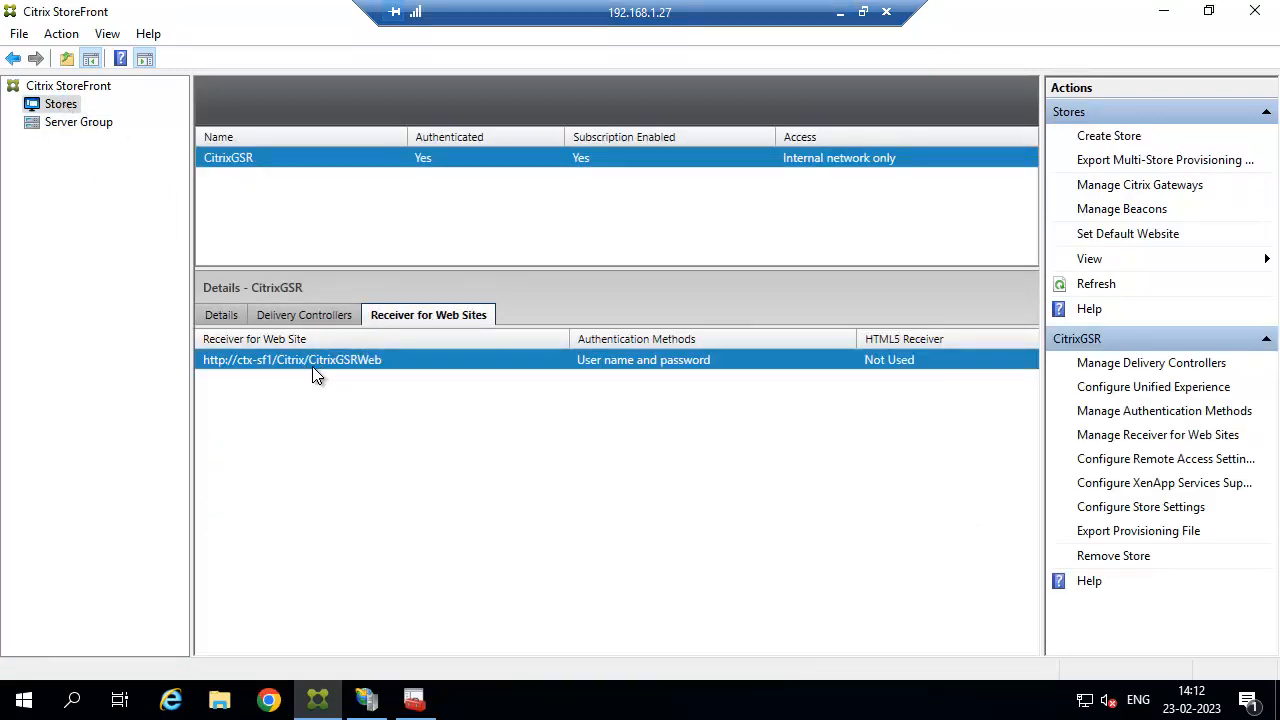
click(72, 126)
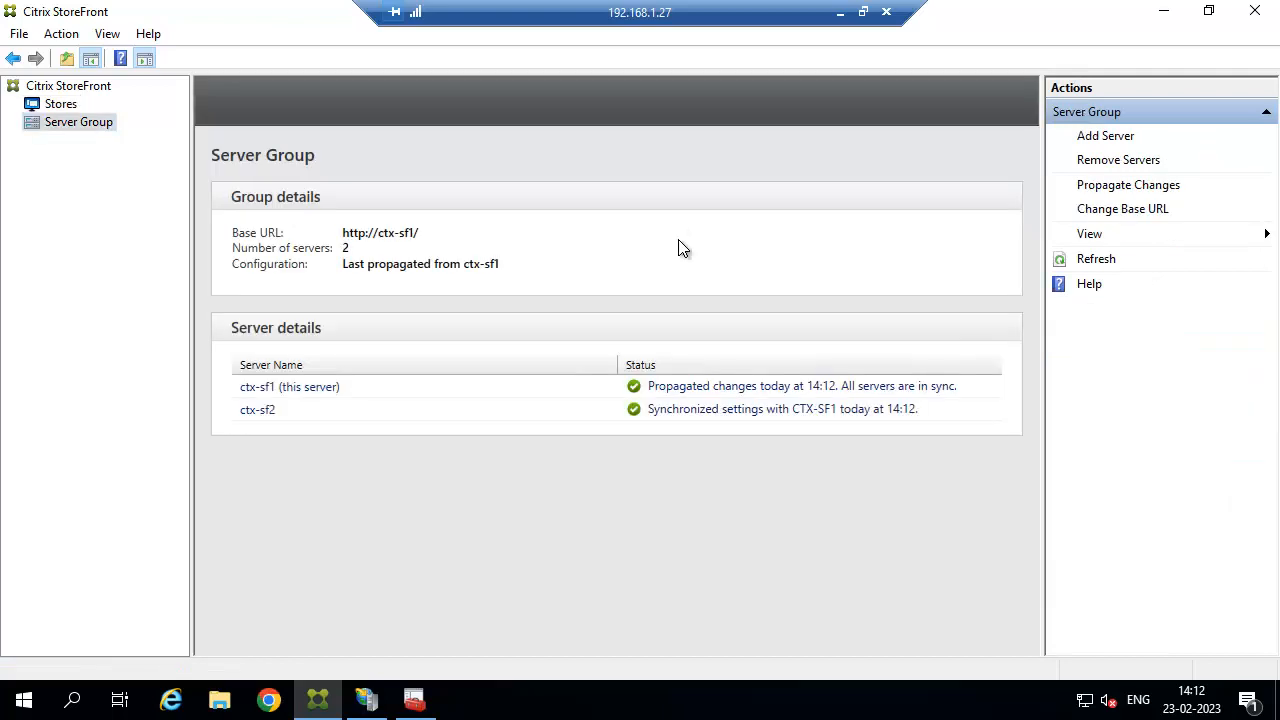
click(1100, 209)
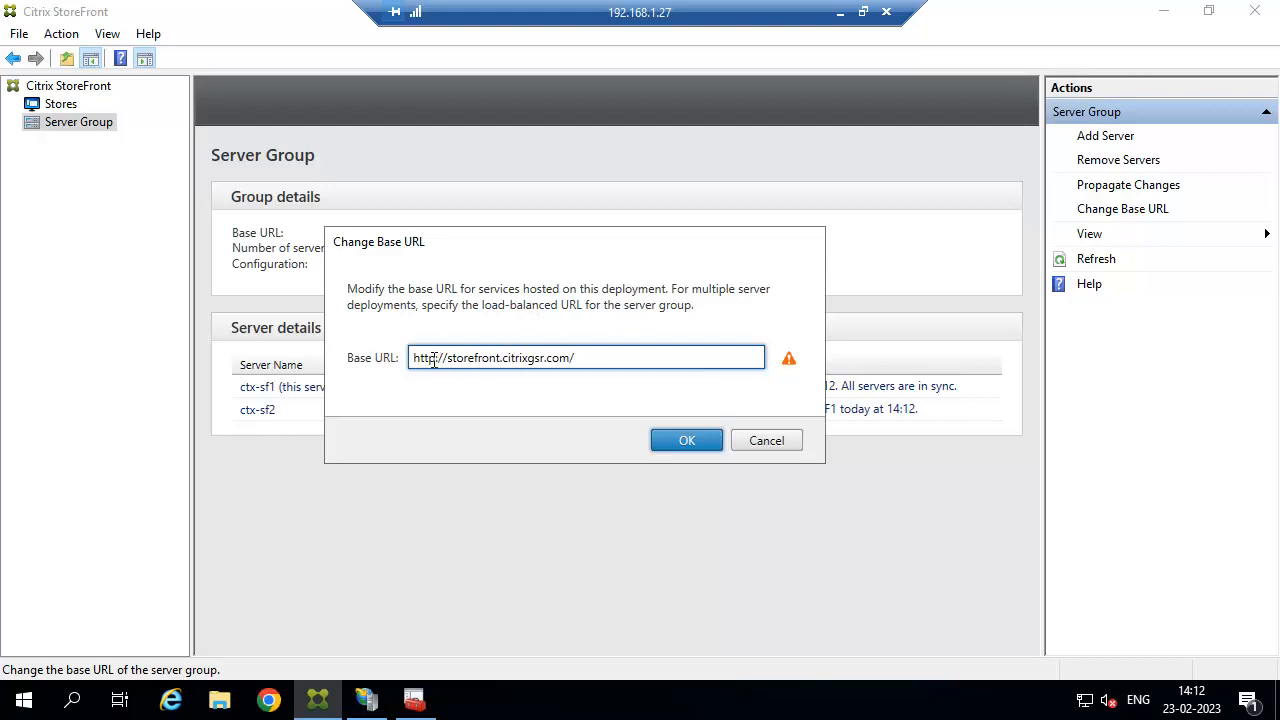
text(s)
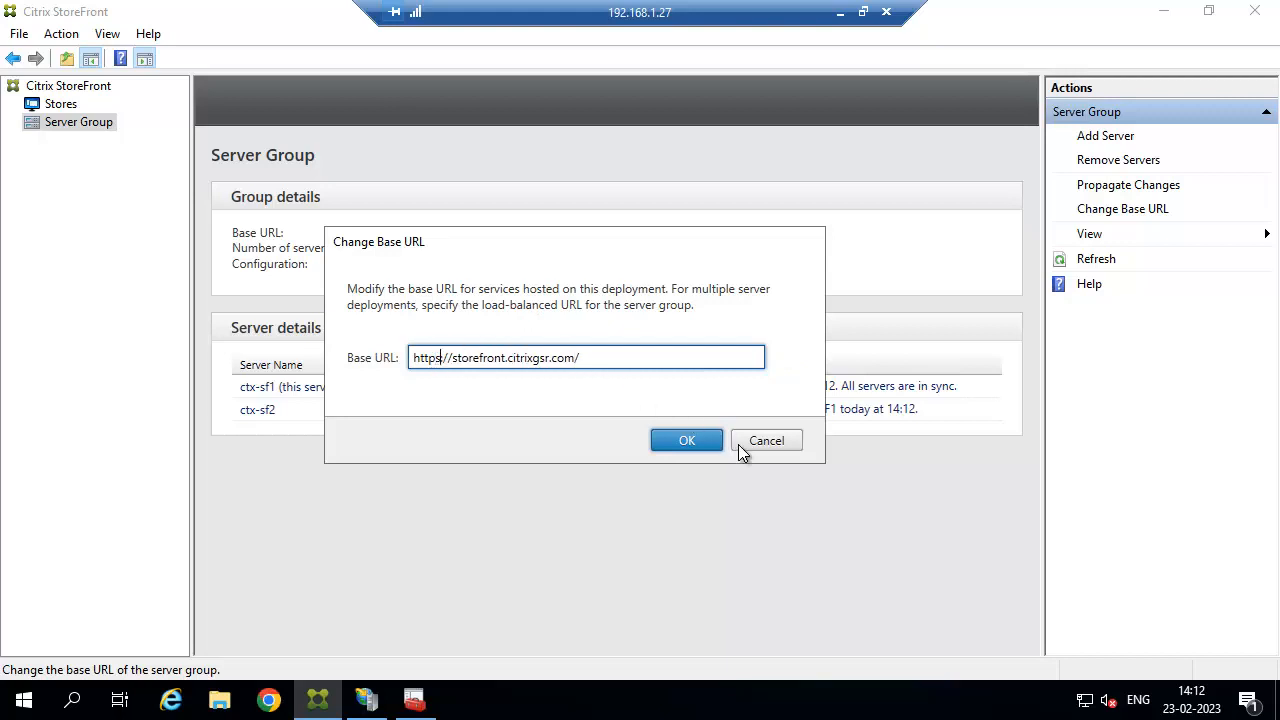
click(690, 440)
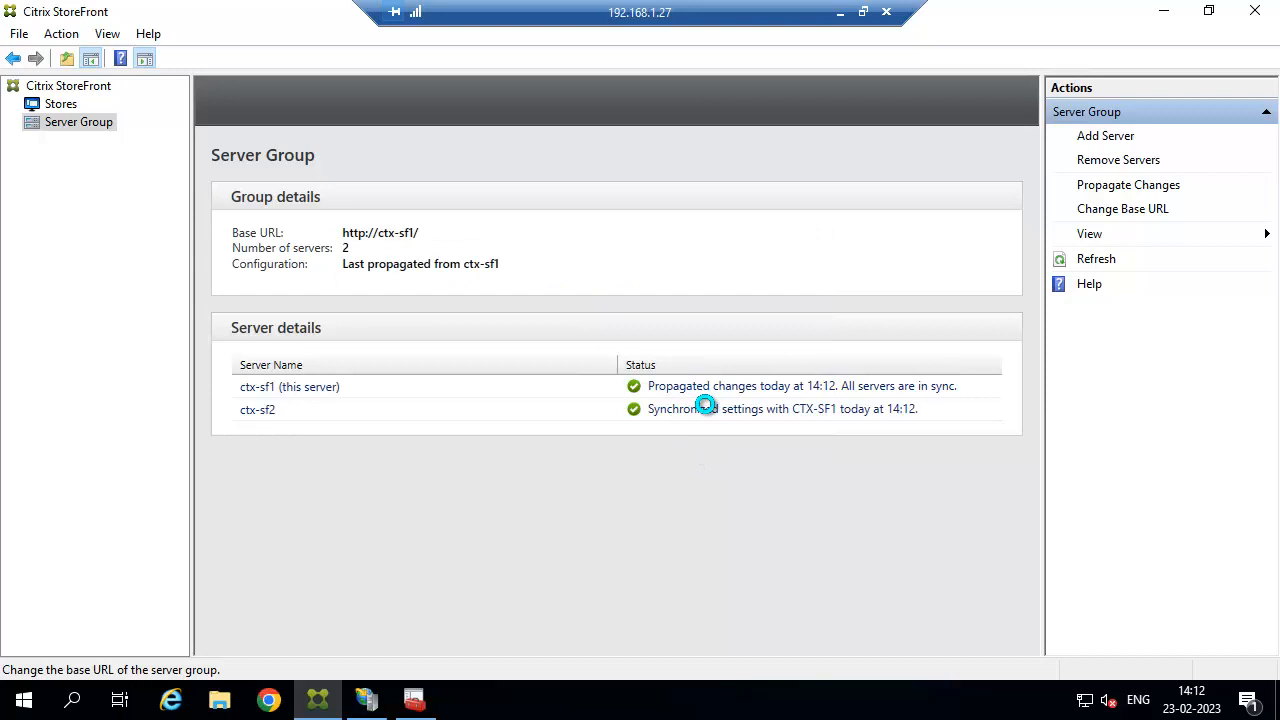
click(61, 104)
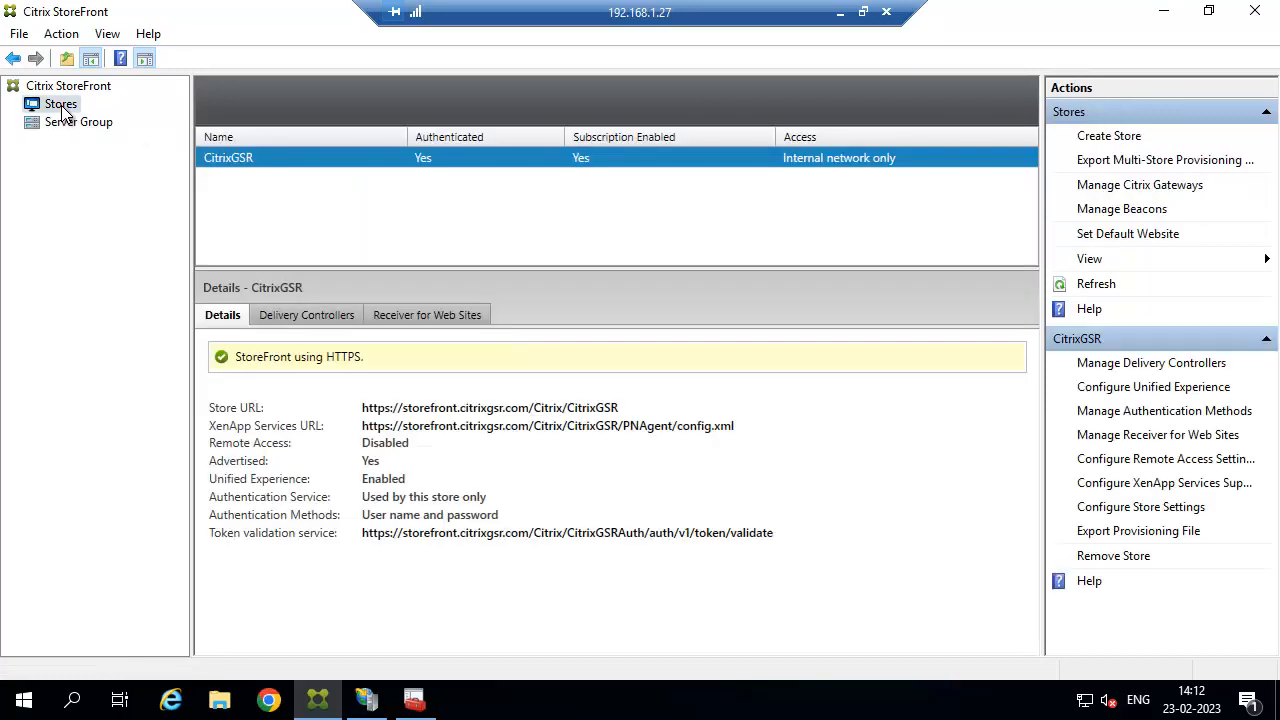
Set the CitrixGSR store's Controller delivery controller transport type to HTTPS on port 443.
click(1150, 363)
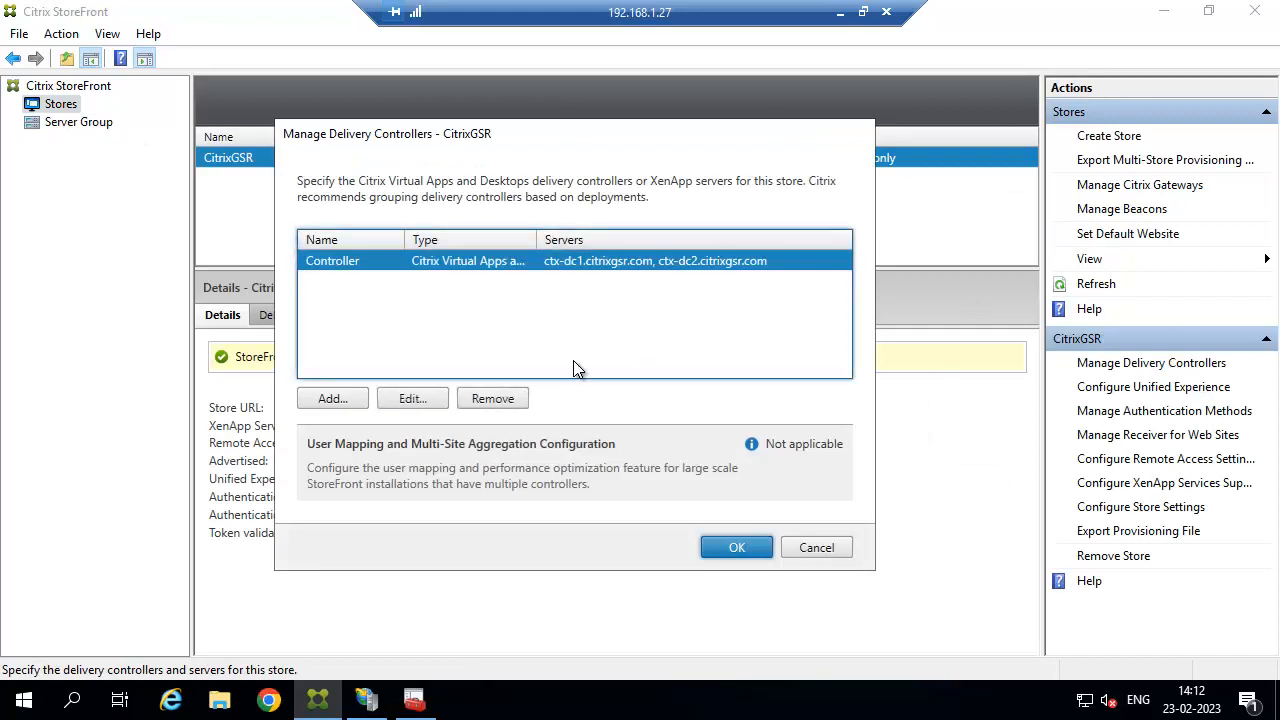
click(409, 399)
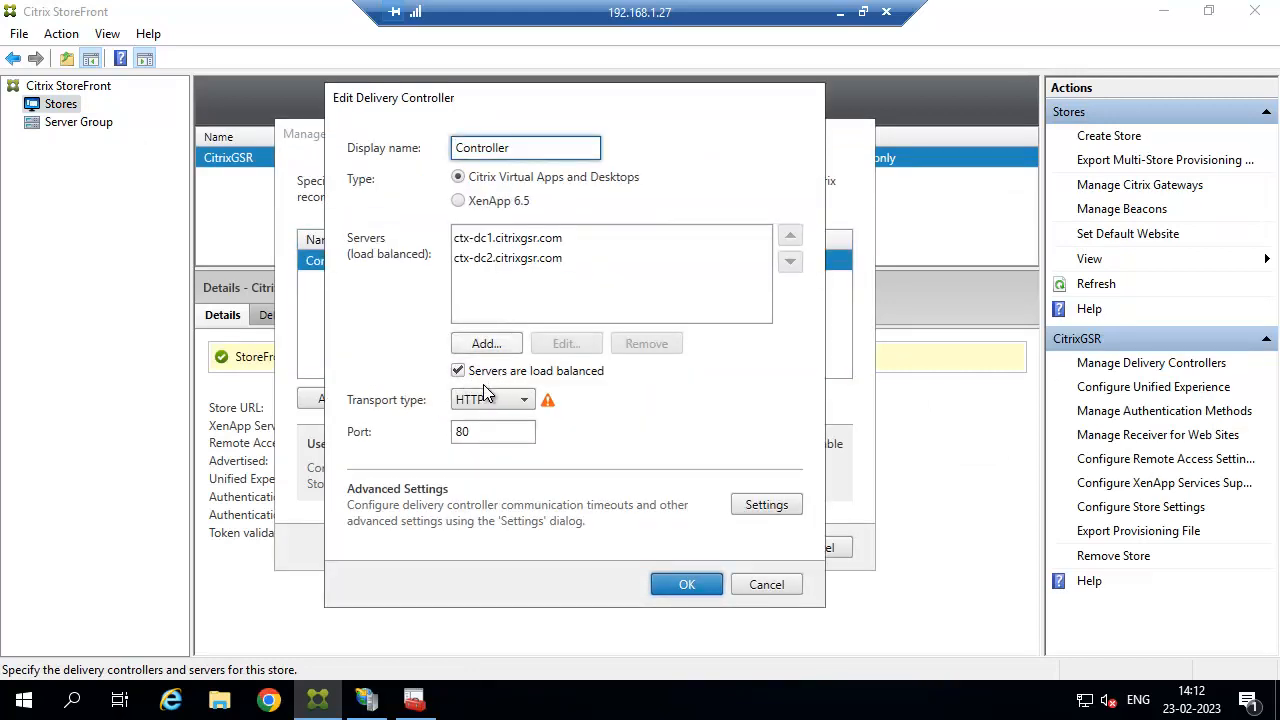
click(480, 402)
click(470, 442)
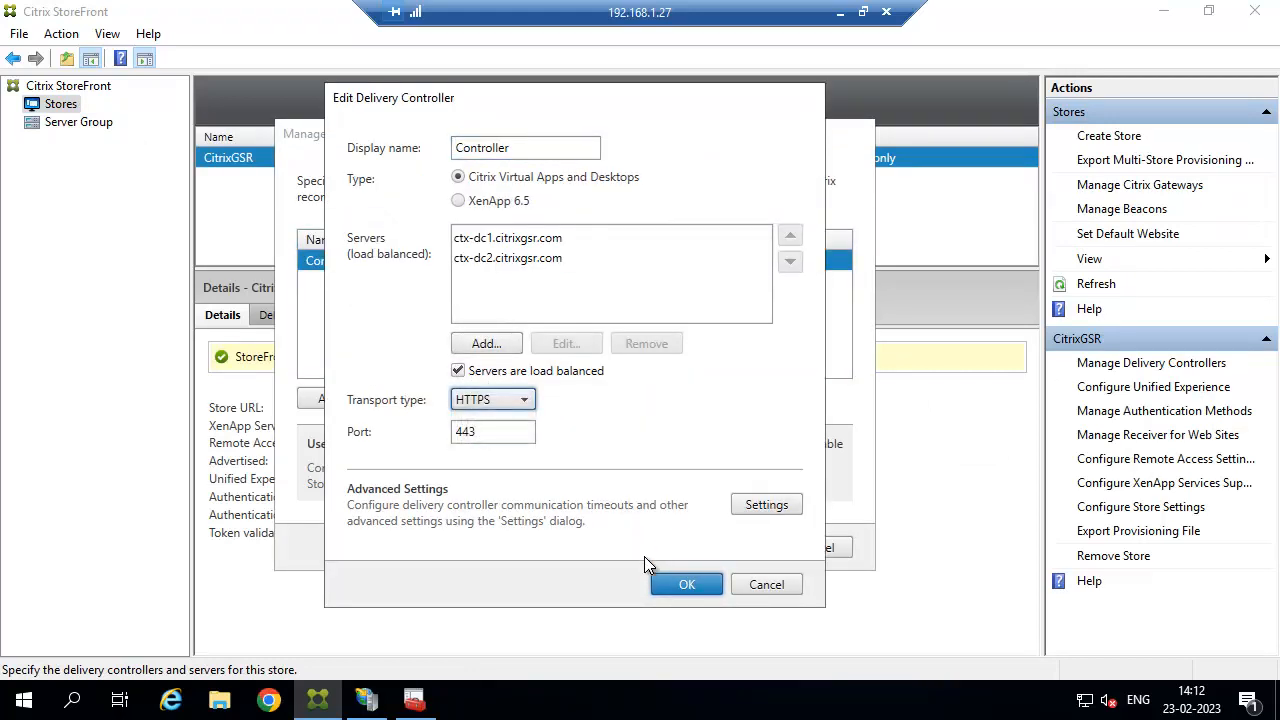
click(672, 586)
click(737, 547)
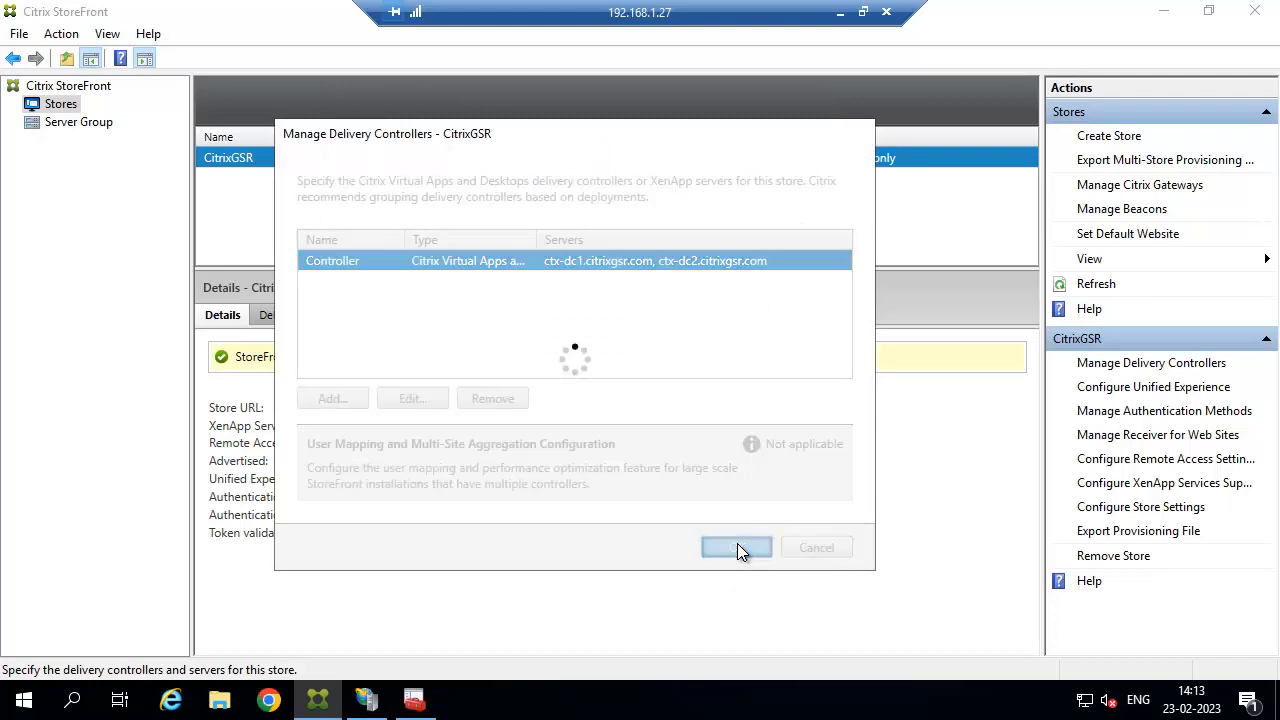
click(88, 125)
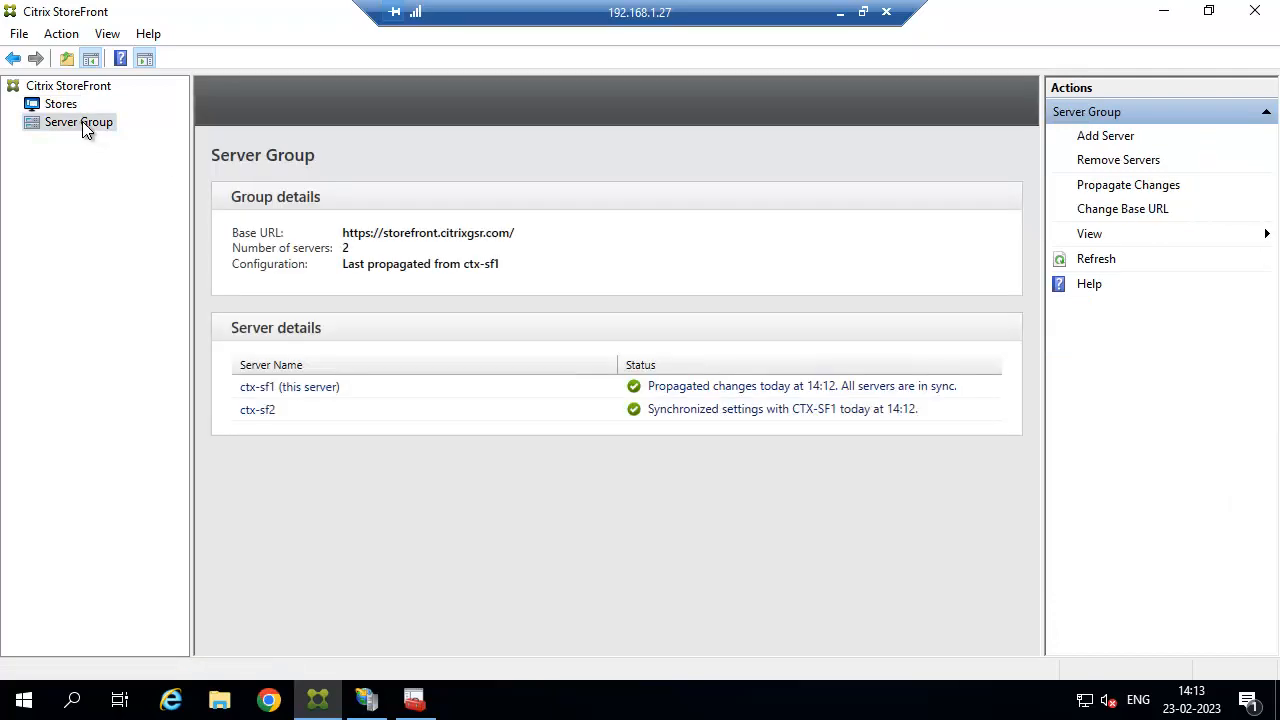
Propagate the new HTTPS settings to the server group so ctx-sf2 is synchronized.
click(1104, 190)
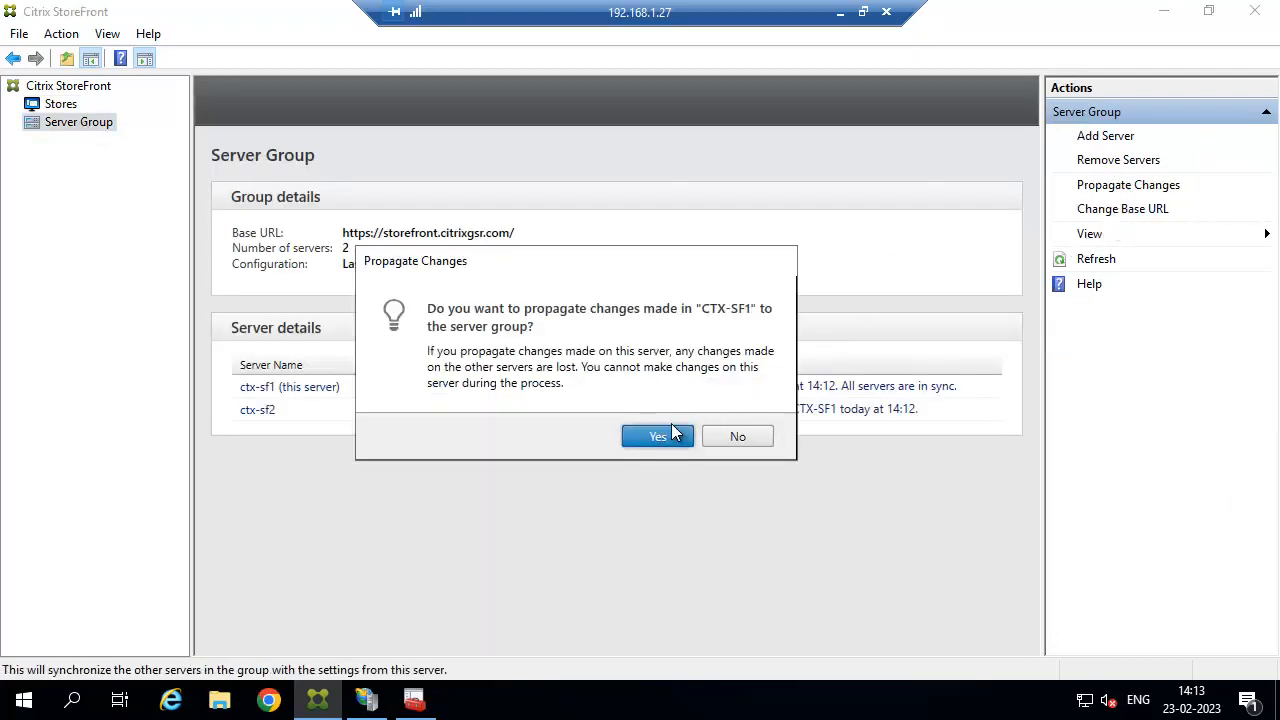
click(655, 436)
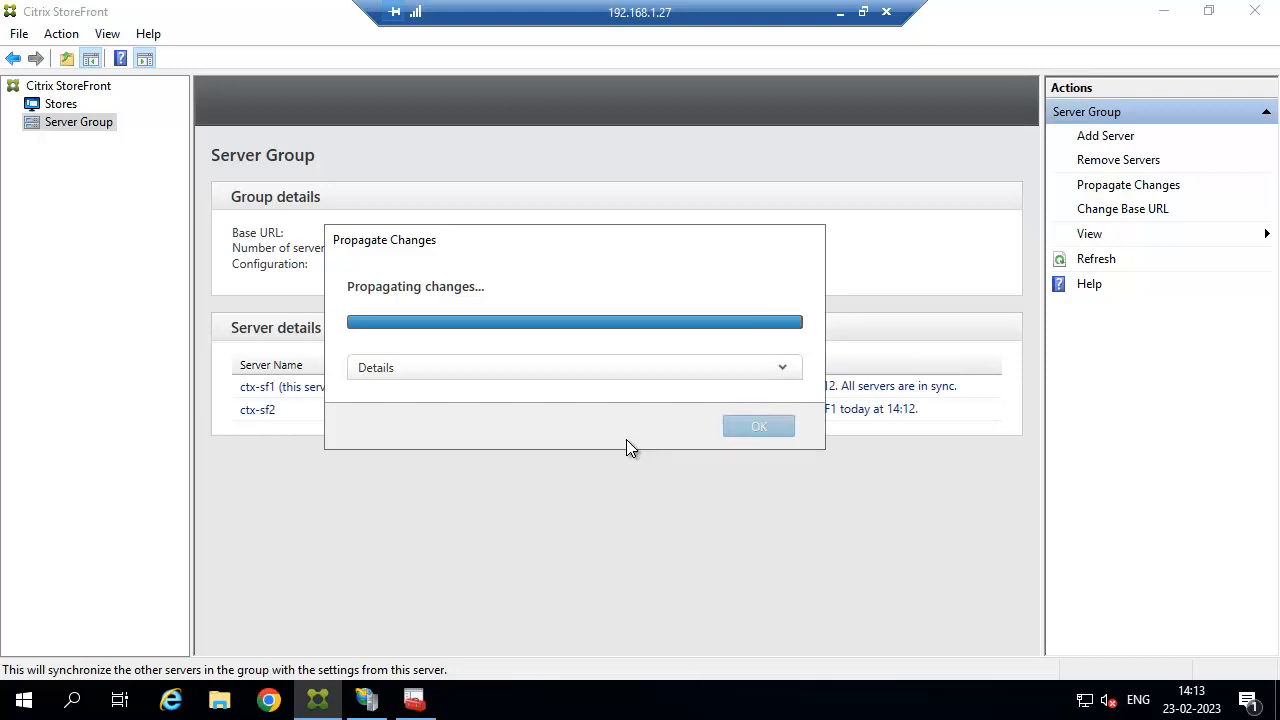
click(757, 405)
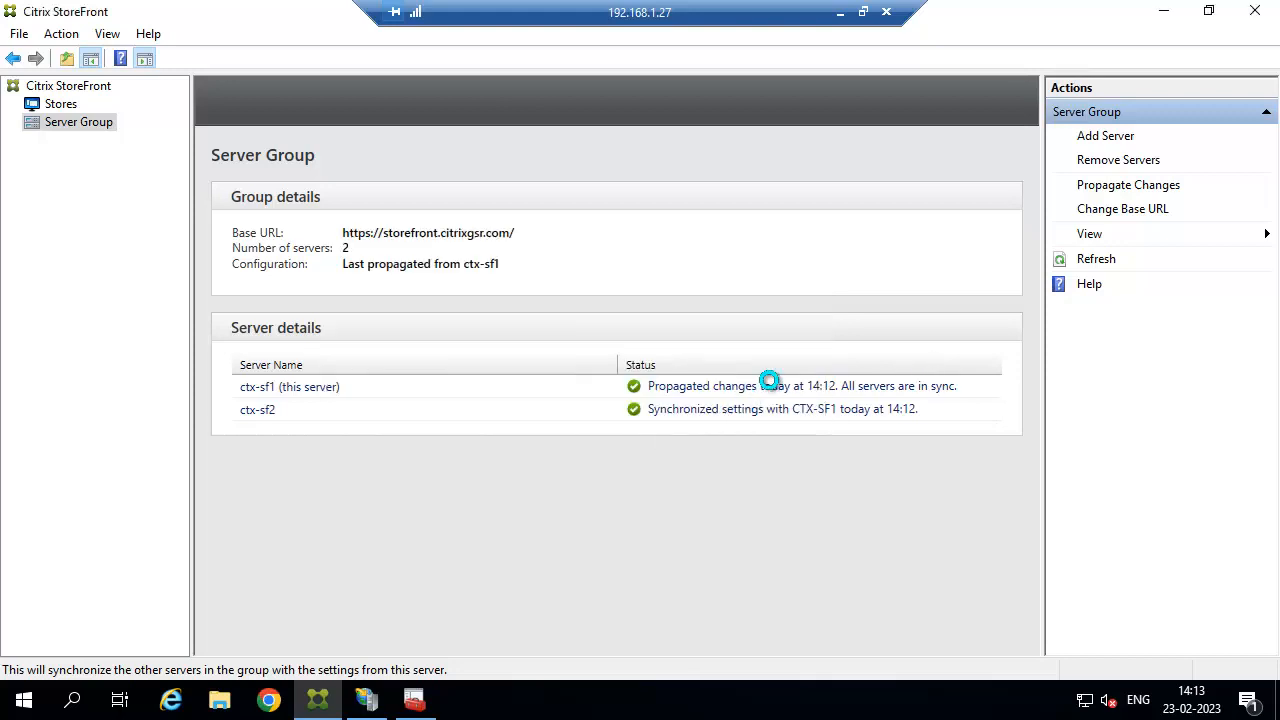
click(57, 104)
click(420, 314)
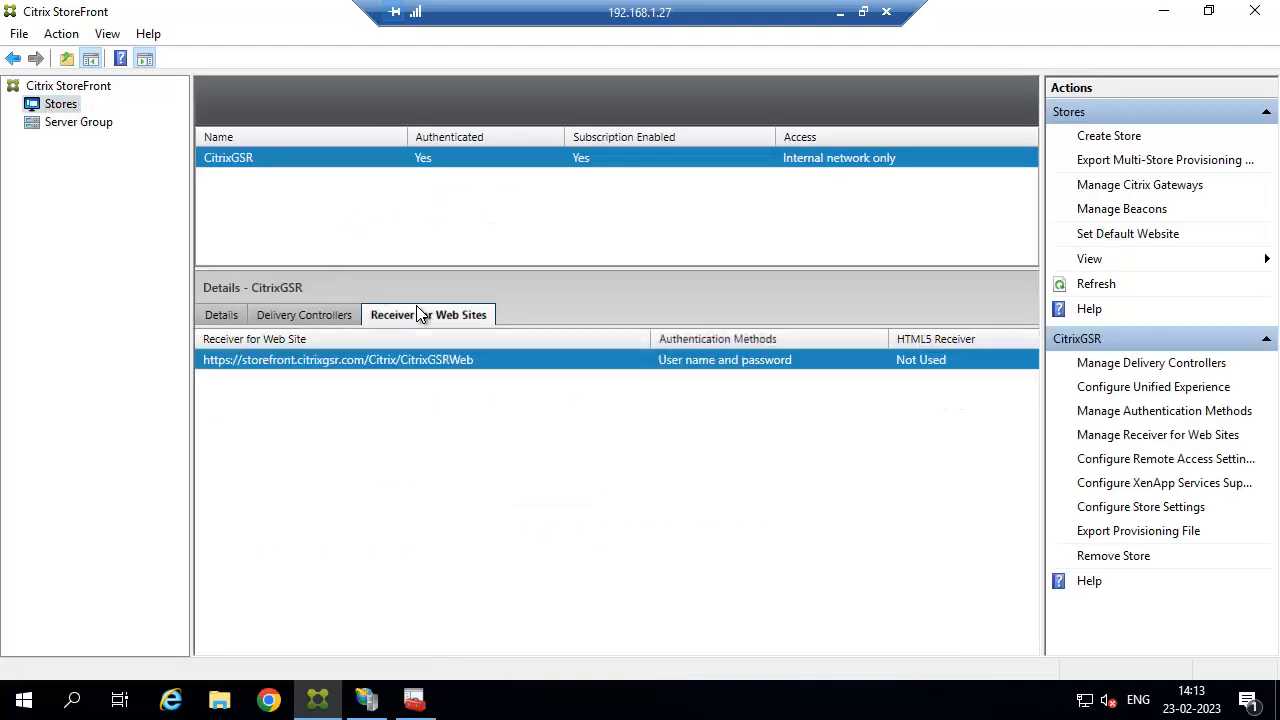
right_click(377, 362)
click(432, 384)
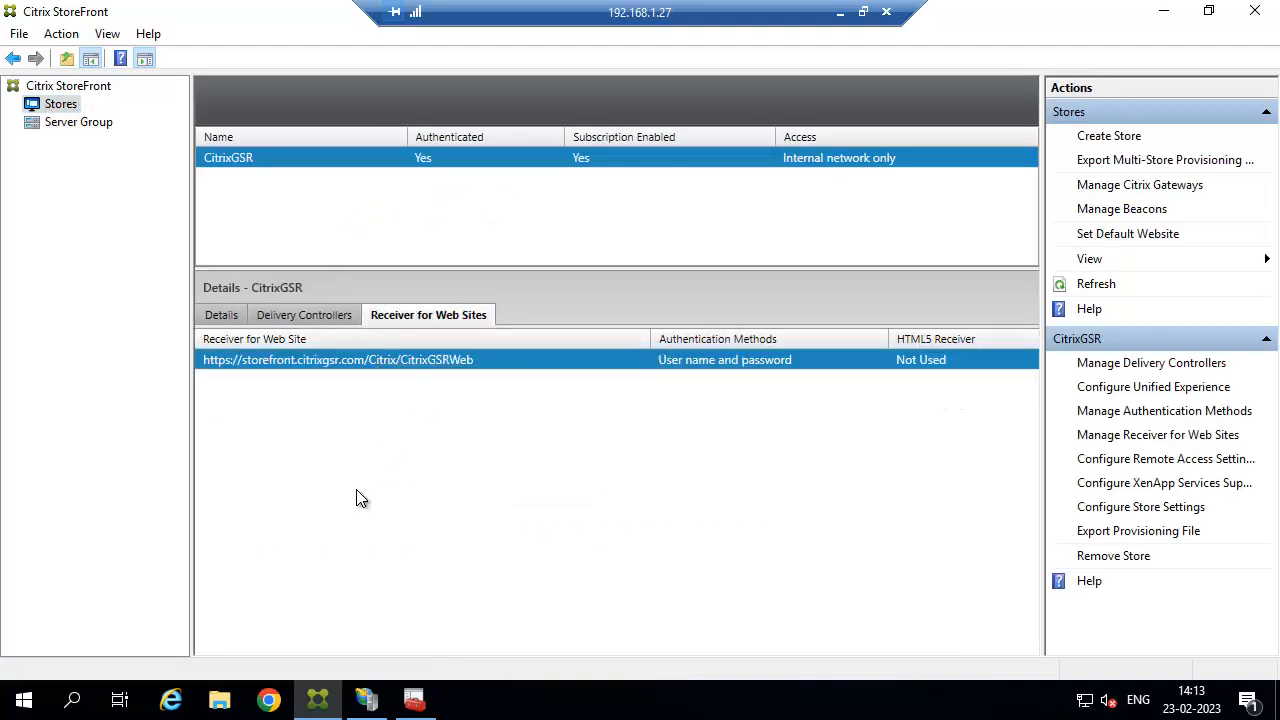
click(276, 704)
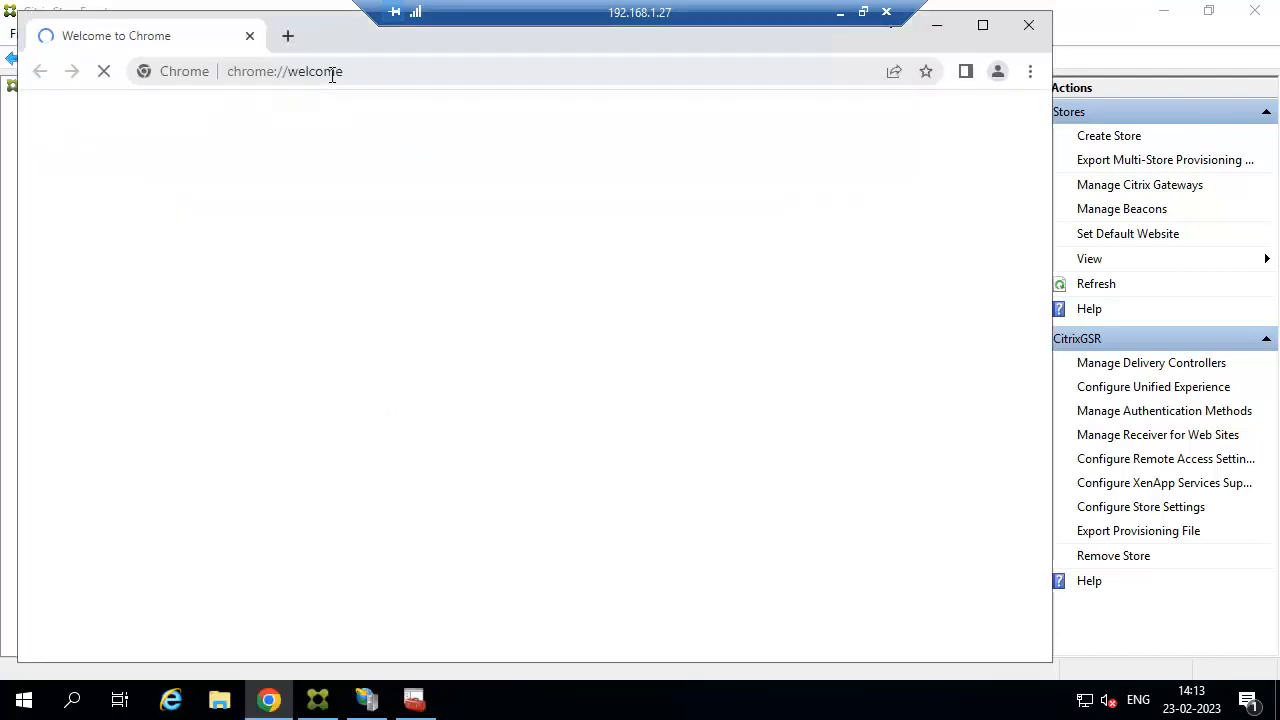
click(332, 75)
key(ctrl+v)
key(Return)
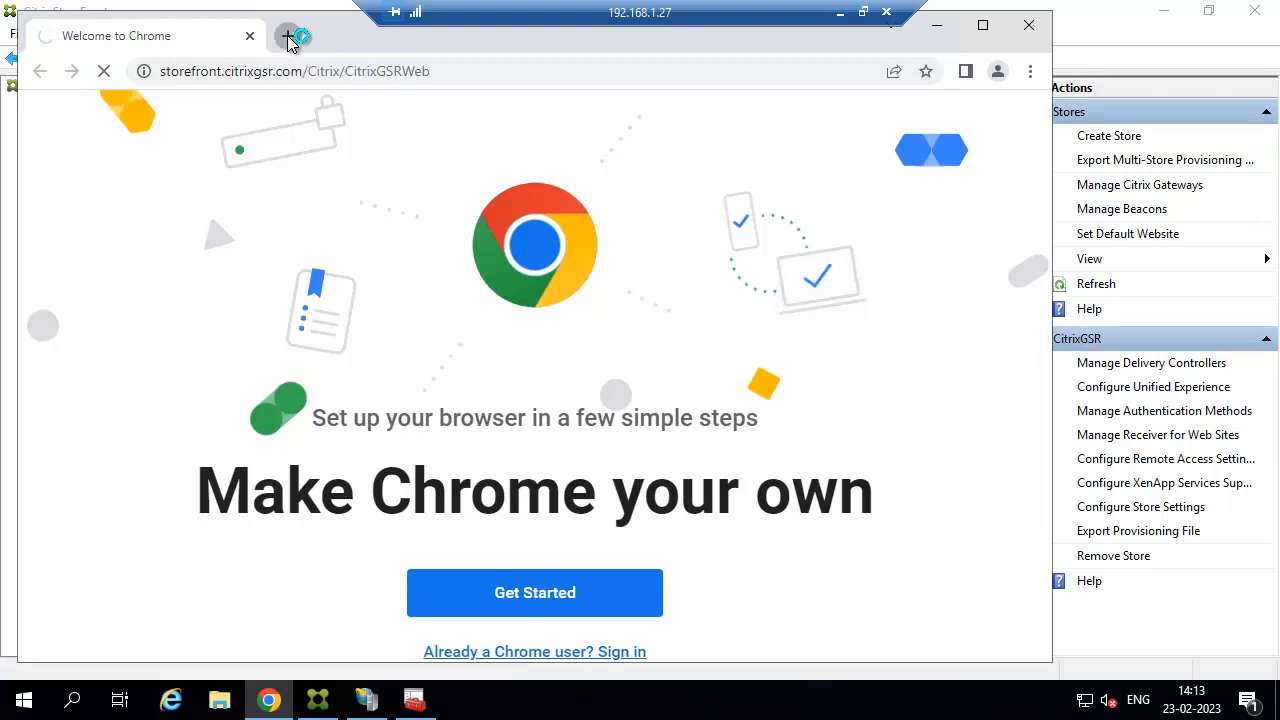
click(287, 35)
click(288, 69)
key(ctrl+v)
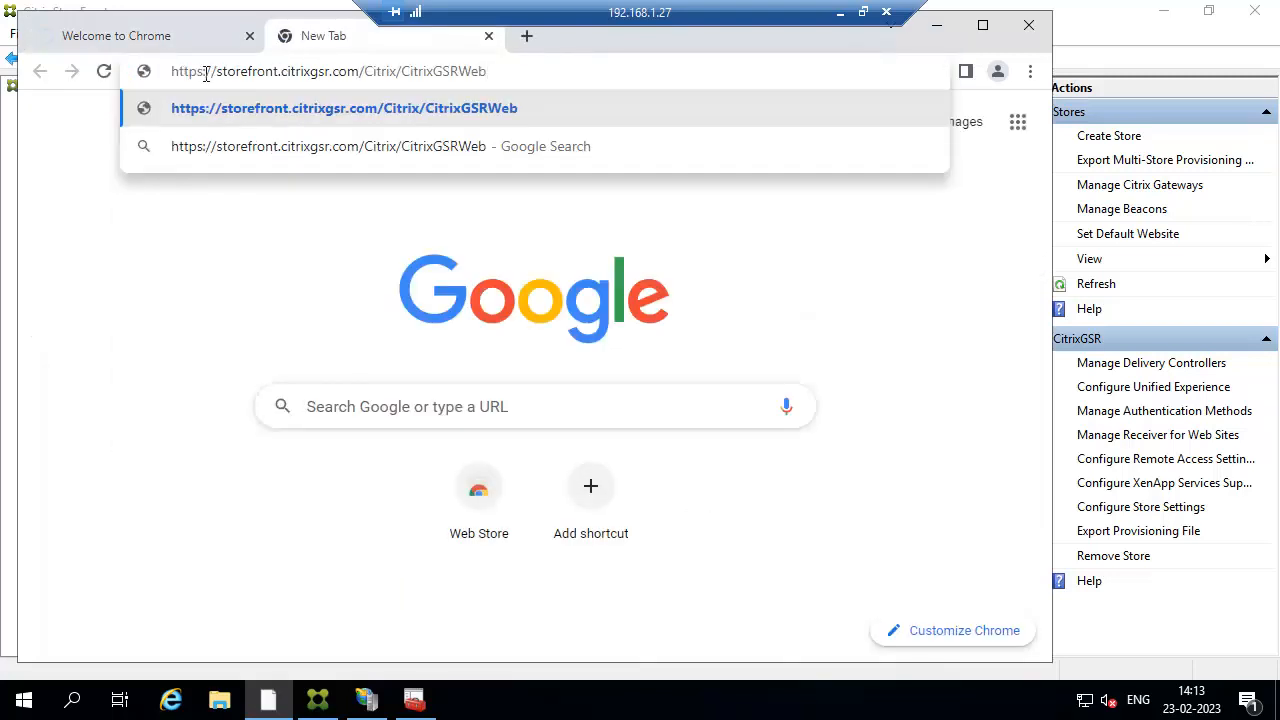
key(BackSpace)
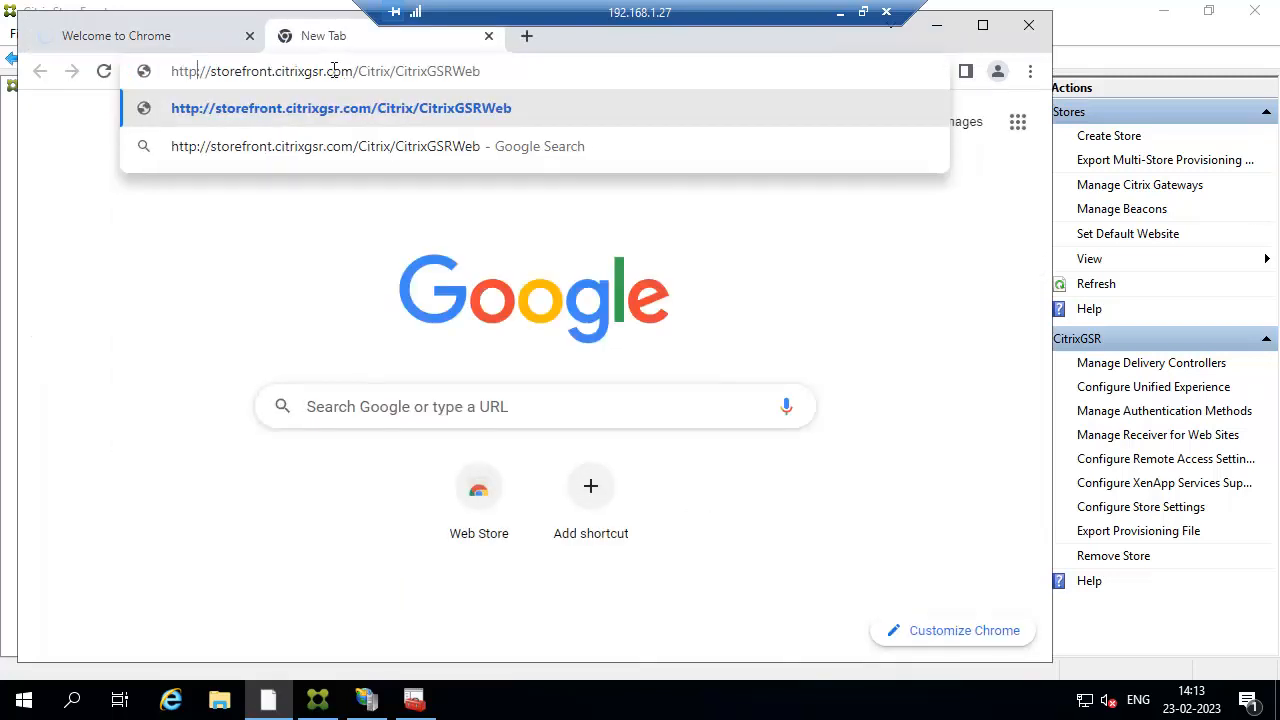
click(272, 71)
key(BackSpace)
key(BackSpace)
key(BackSpace)
key(BackSpace)
key(BackSpace)
key(BackSpace)
key(BackSpace)
key(BackSpace)
key(BackSpace)
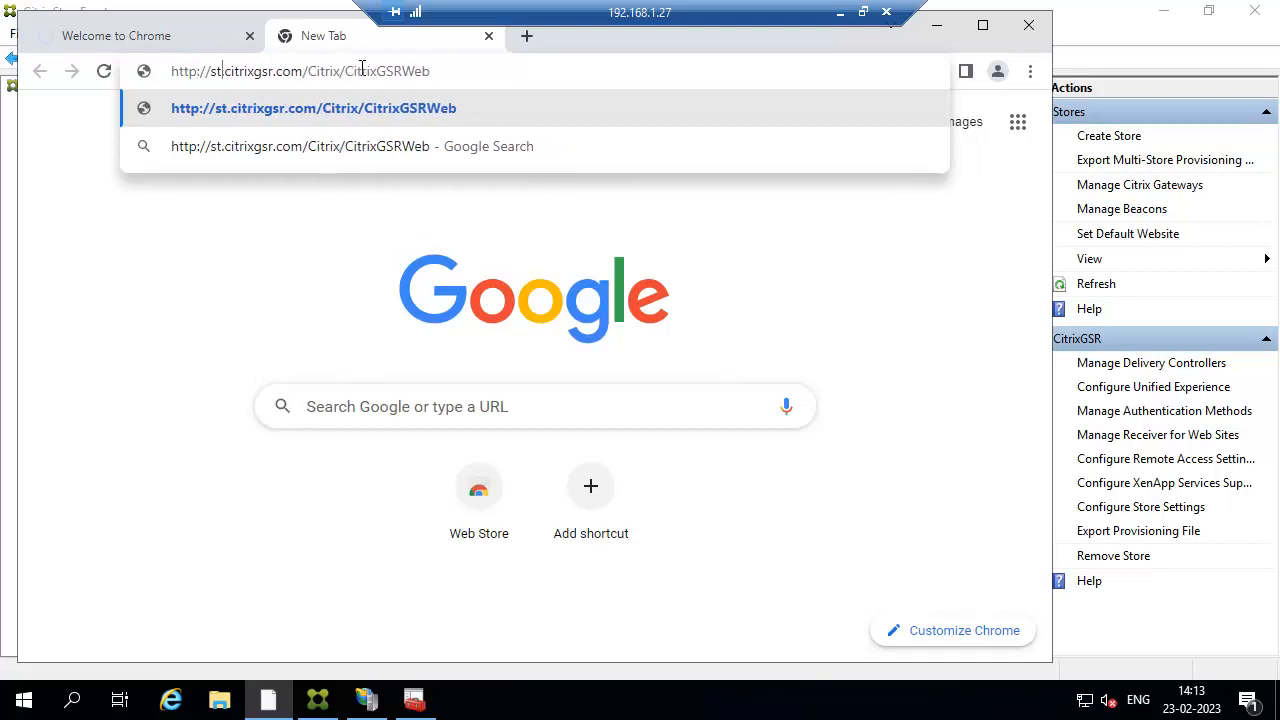
key(BackSpace)
text(ct)
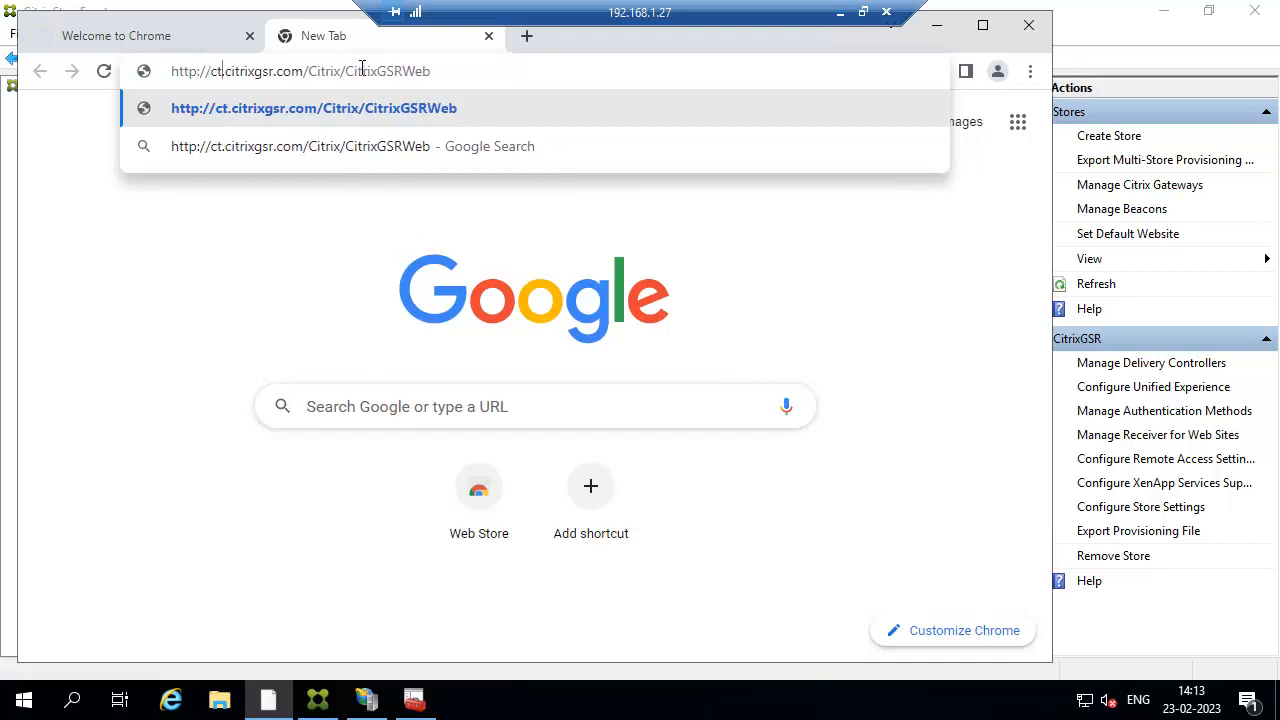
text(x)
text(-sf)
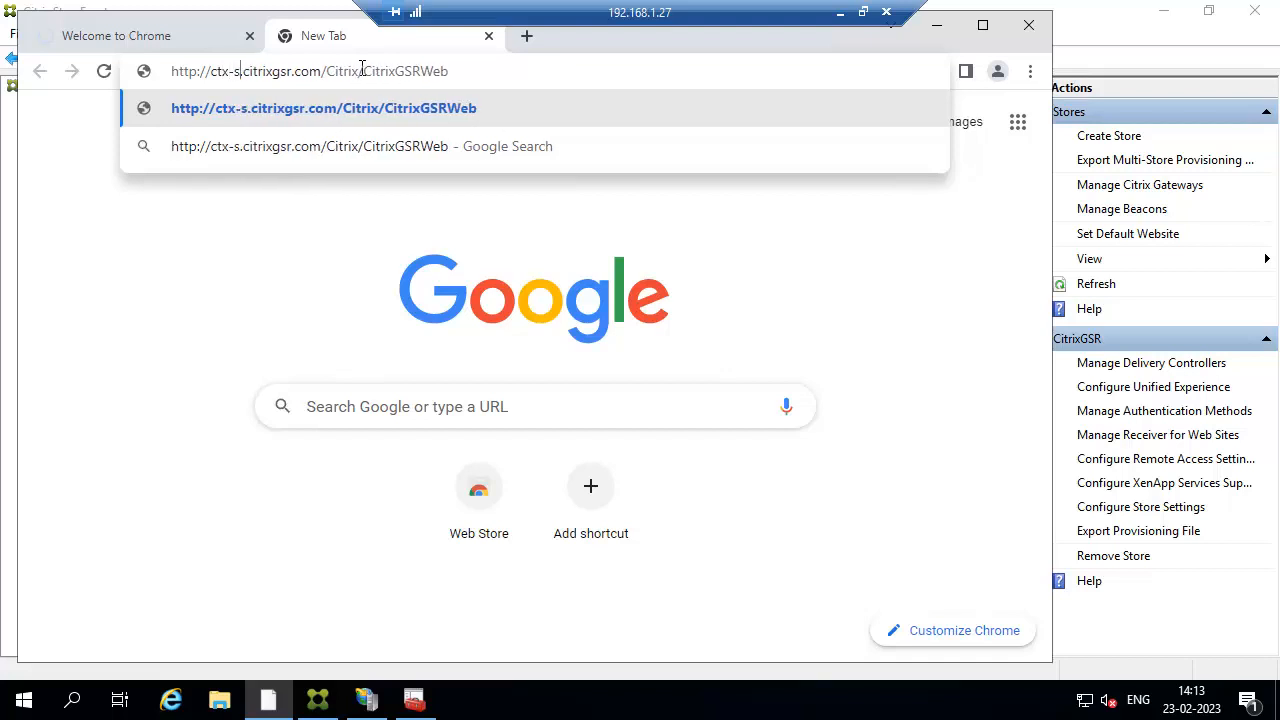
text(1)
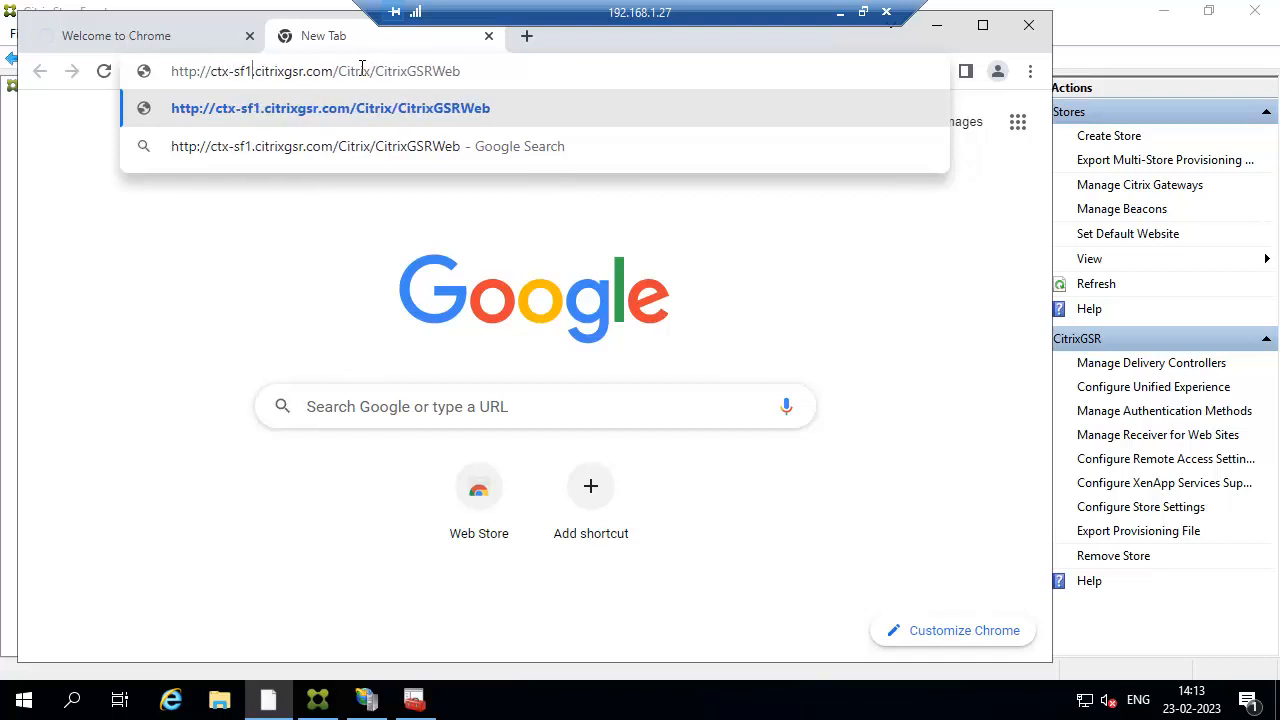
key(Return)
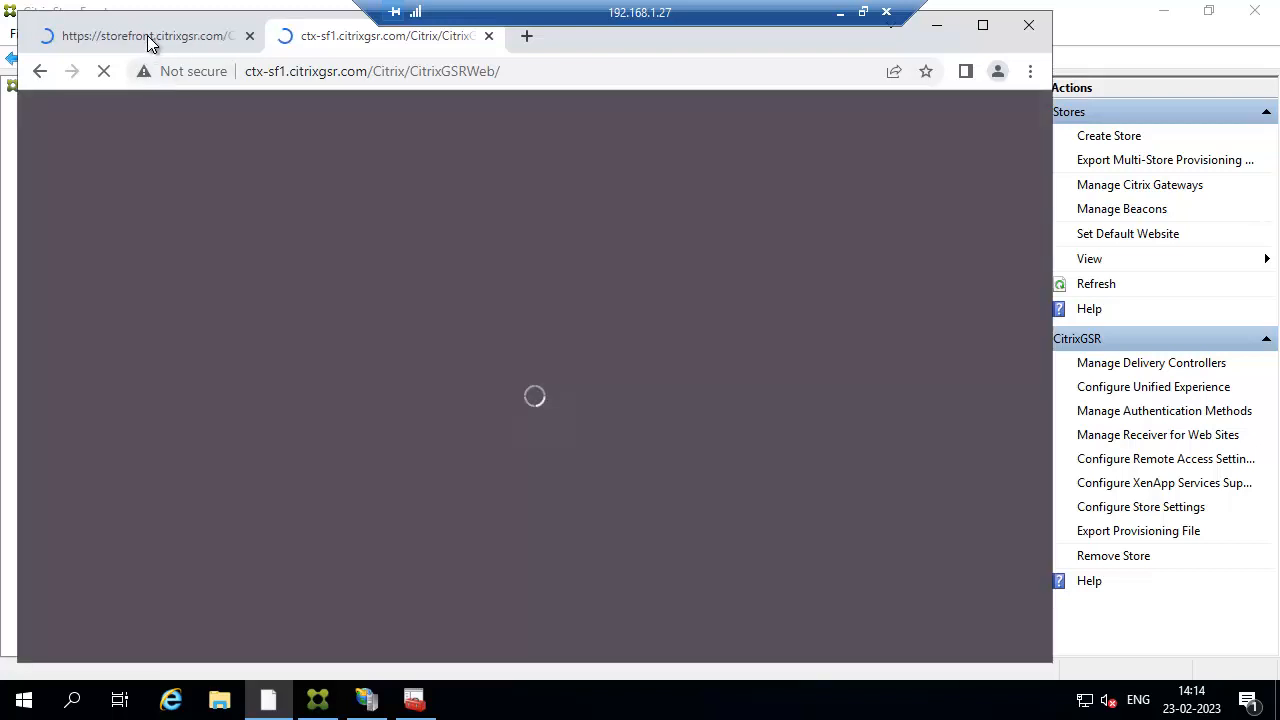
click(148, 37)
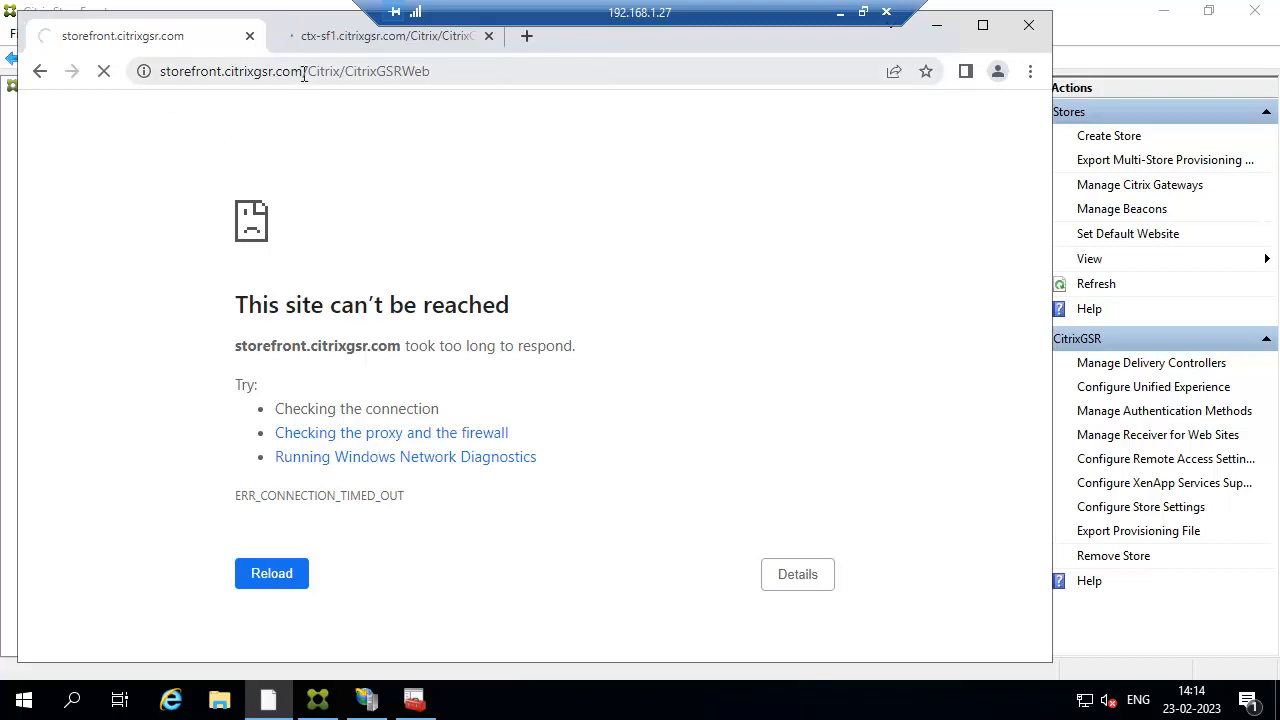
click(345, 36)
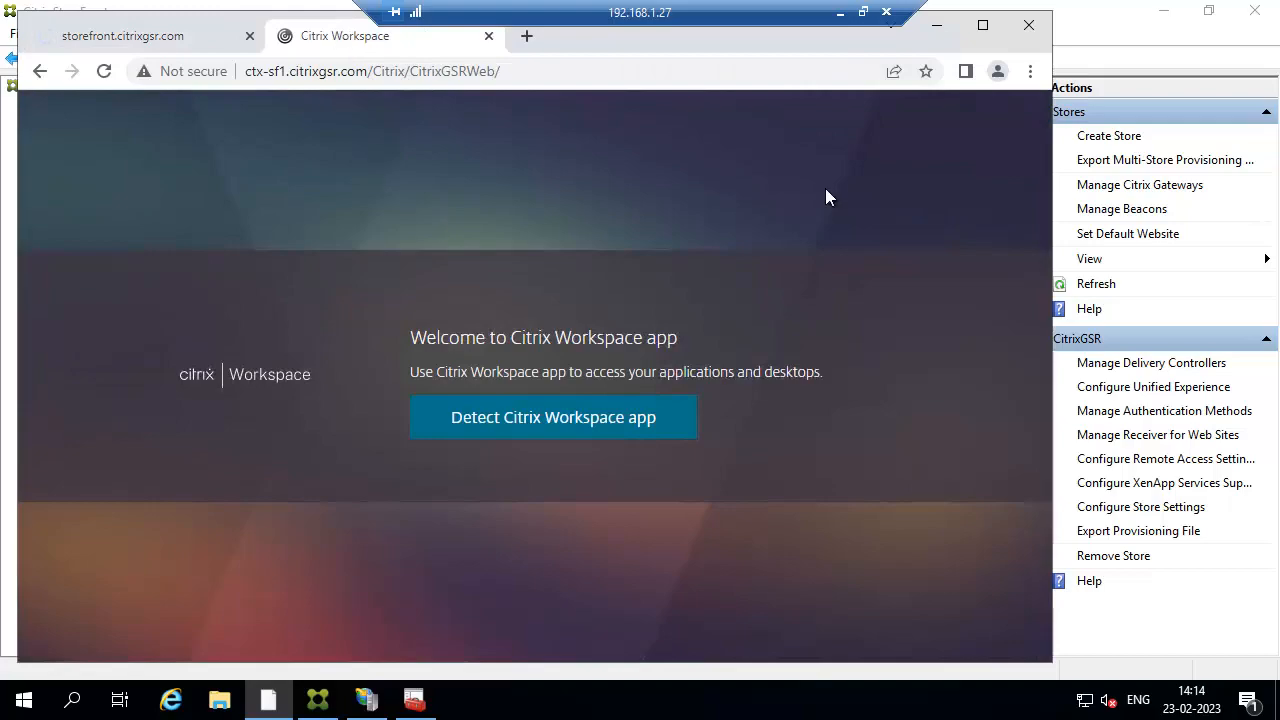
Log back into Citrix ADC VPX with the saved administrator credentials after the session expired.
click(840, 12)
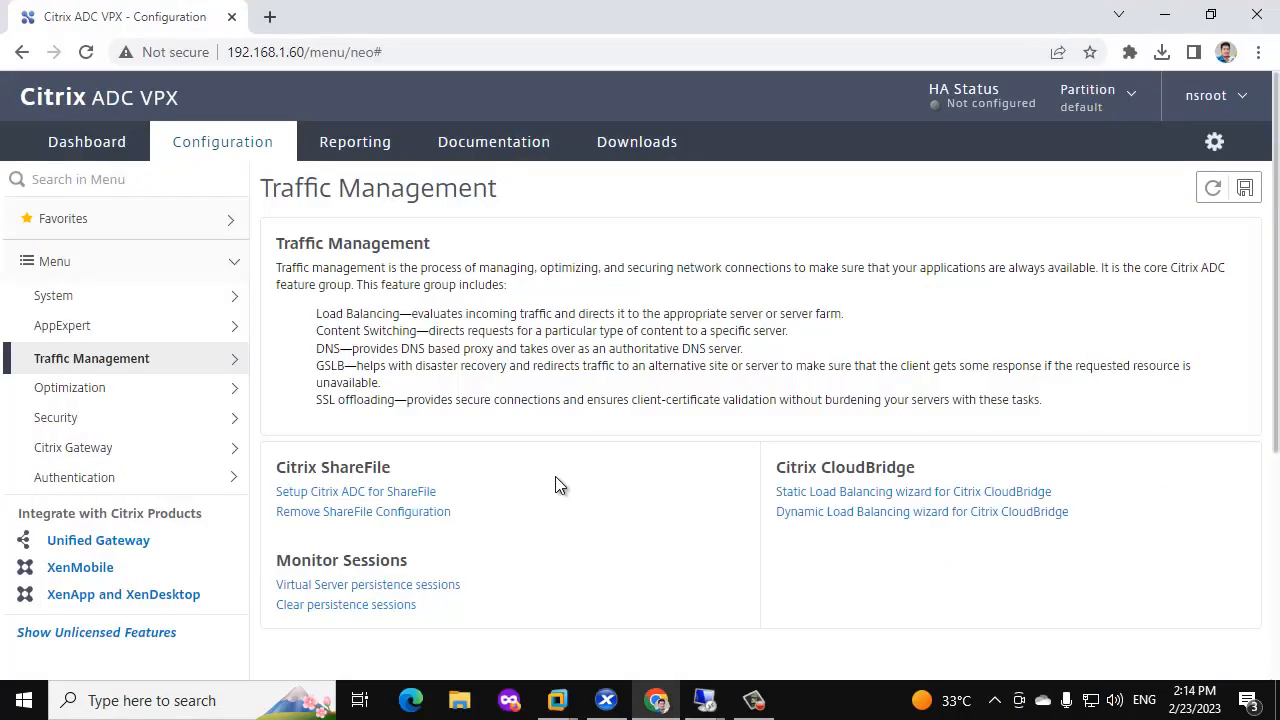
click(182, 360)
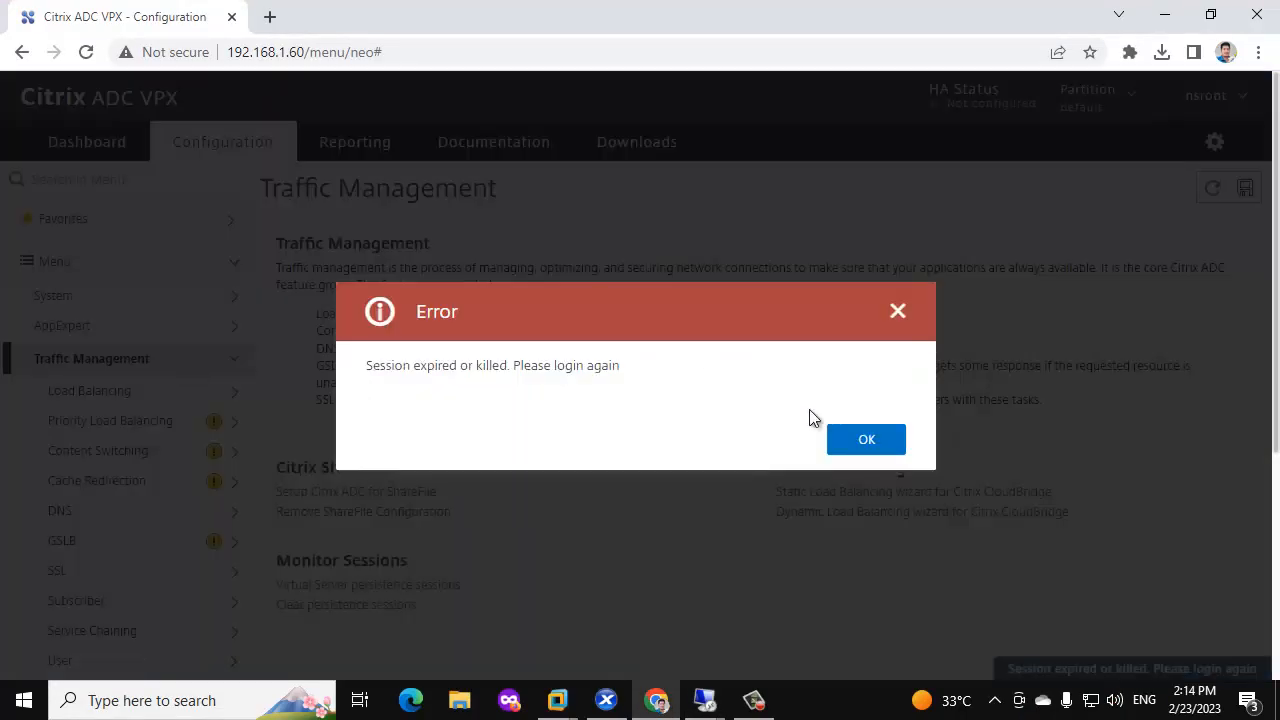
click(866, 439)
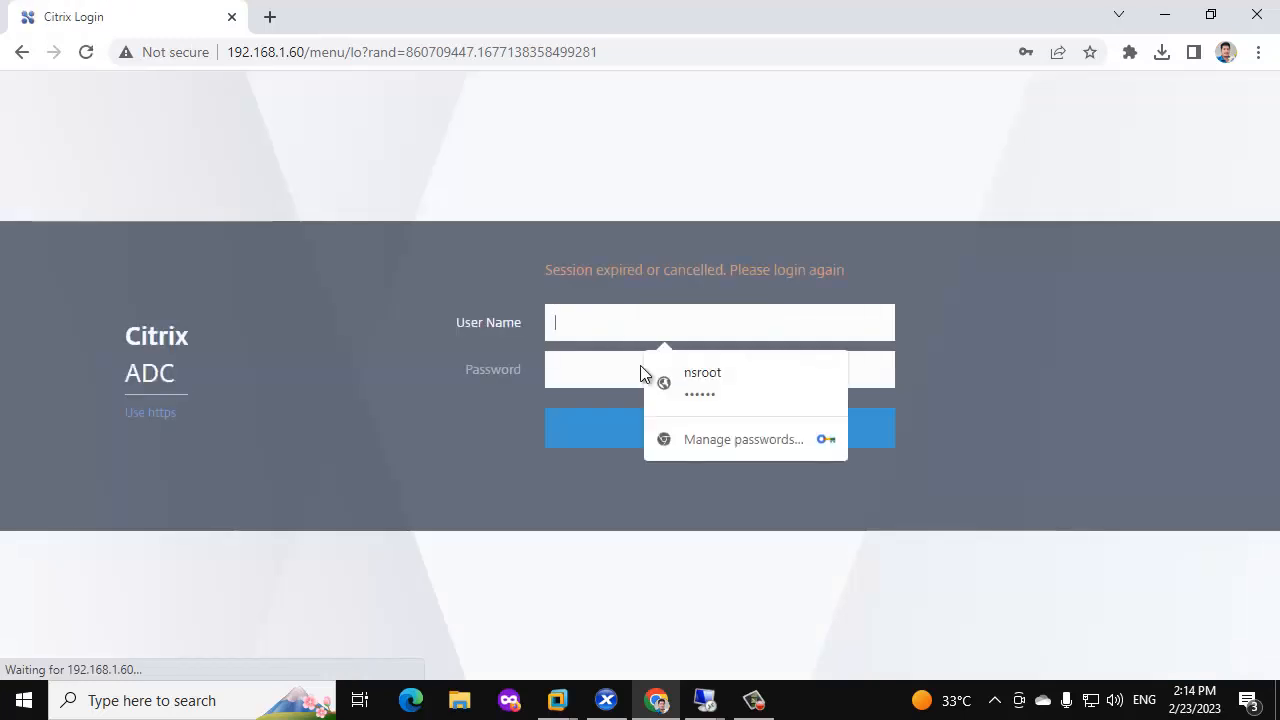
click(700, 390)
click(664, 440)
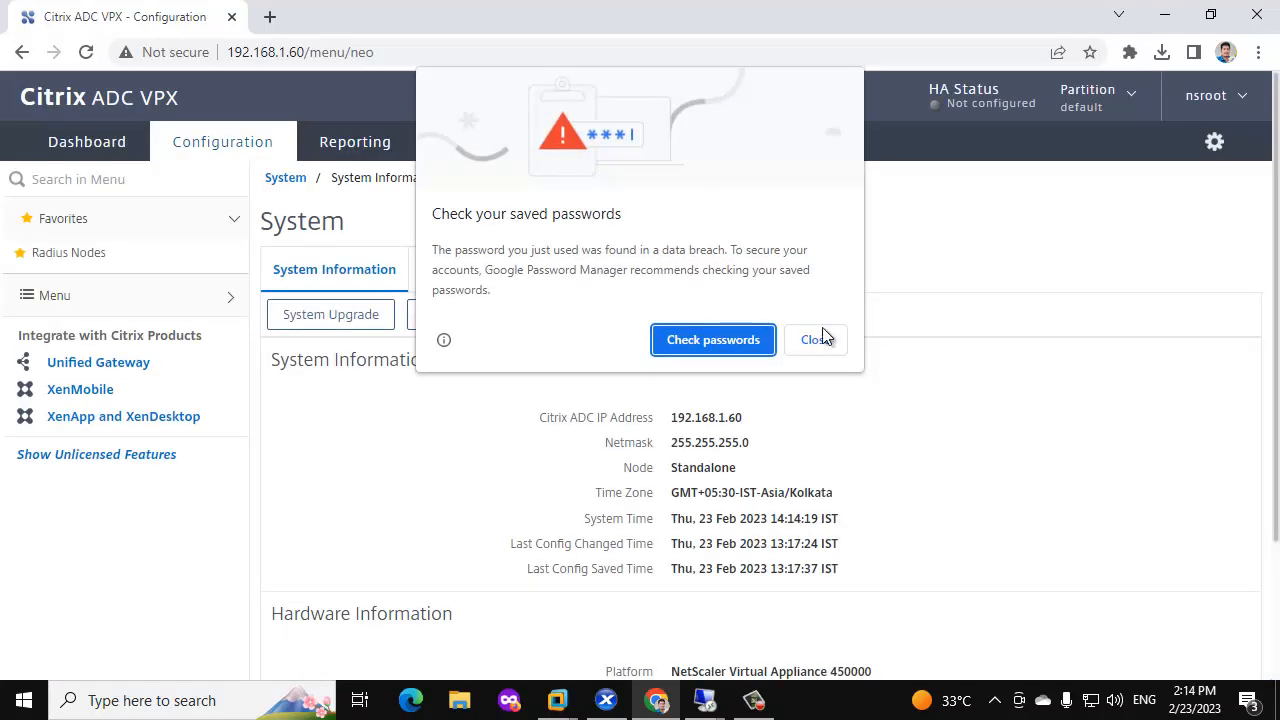
click(821, 337)
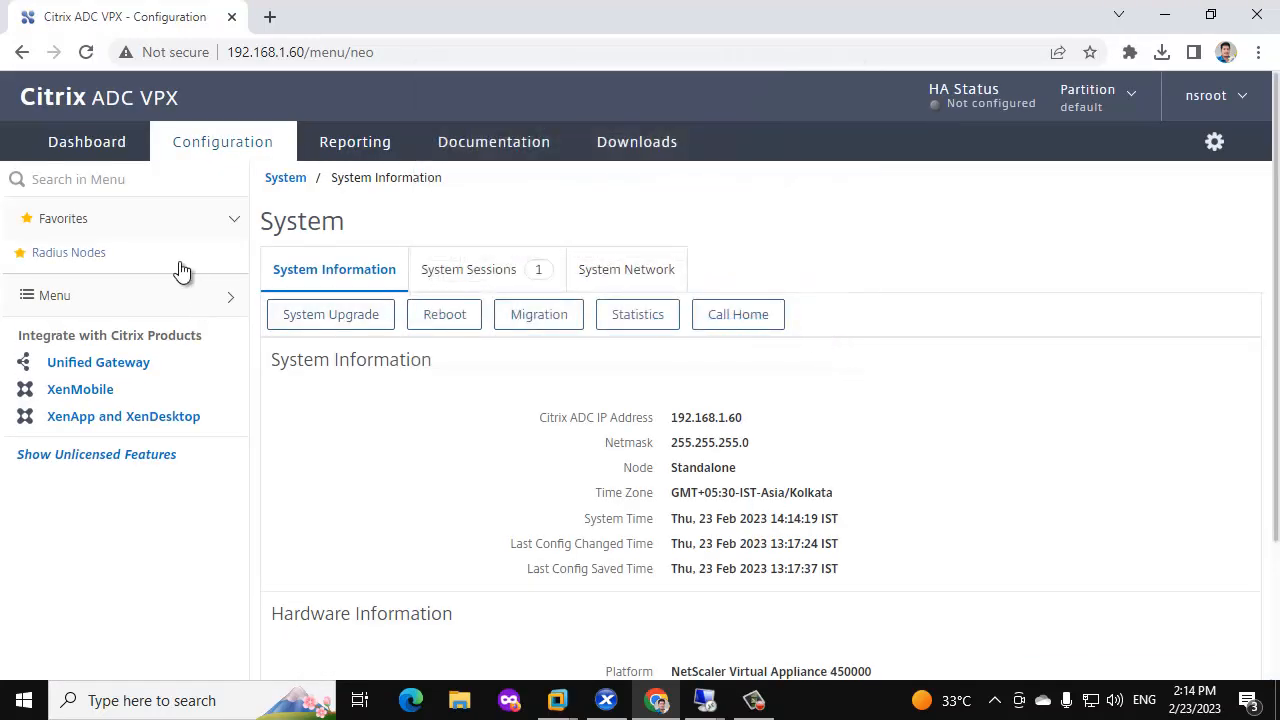
Navigate to Traffic Management > SSL > SSL Files in the ADC menu.
click(203, 310)
click(171, 366)
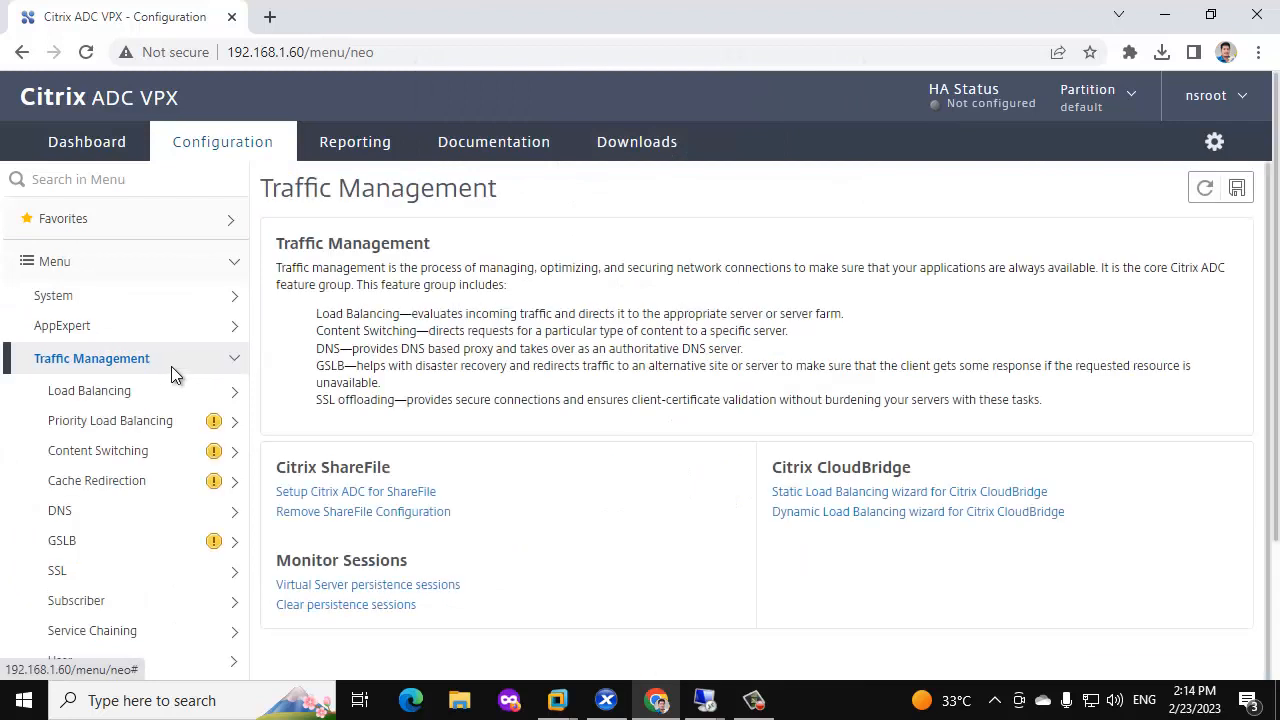
scroll(171, 366, down, 1)
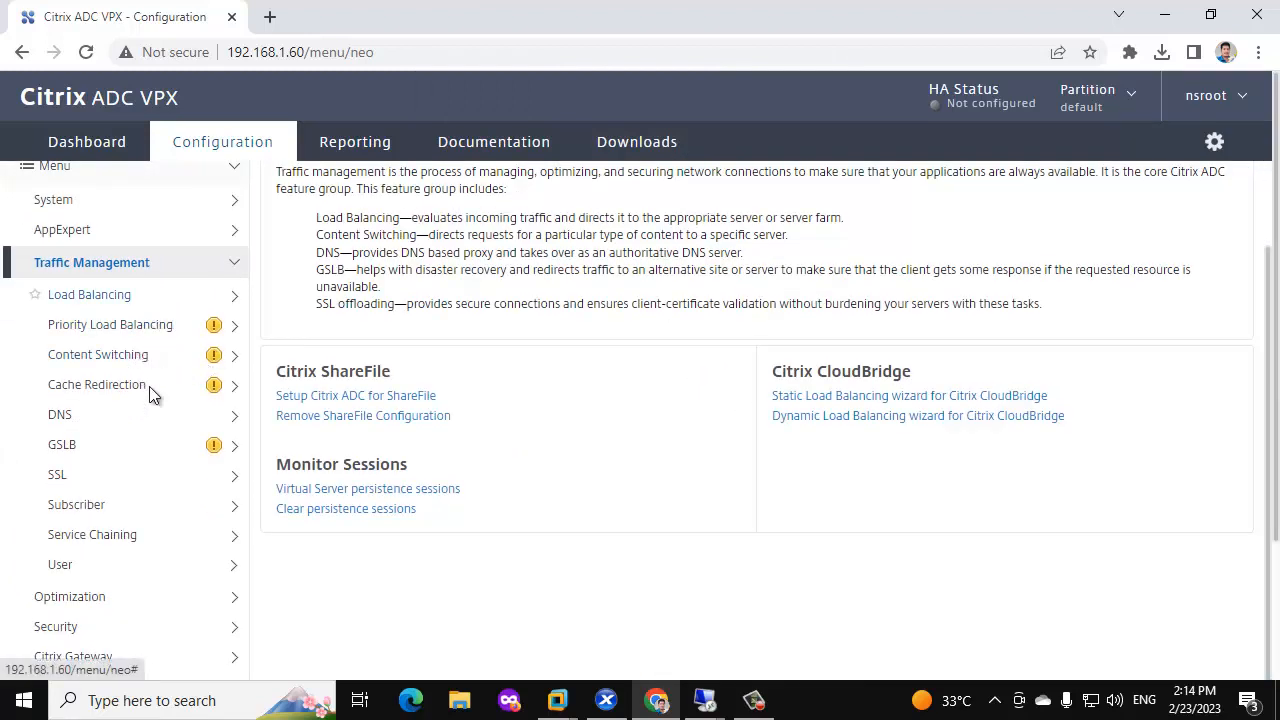
click(121, 477)
scroll(121, 479, down, 2)
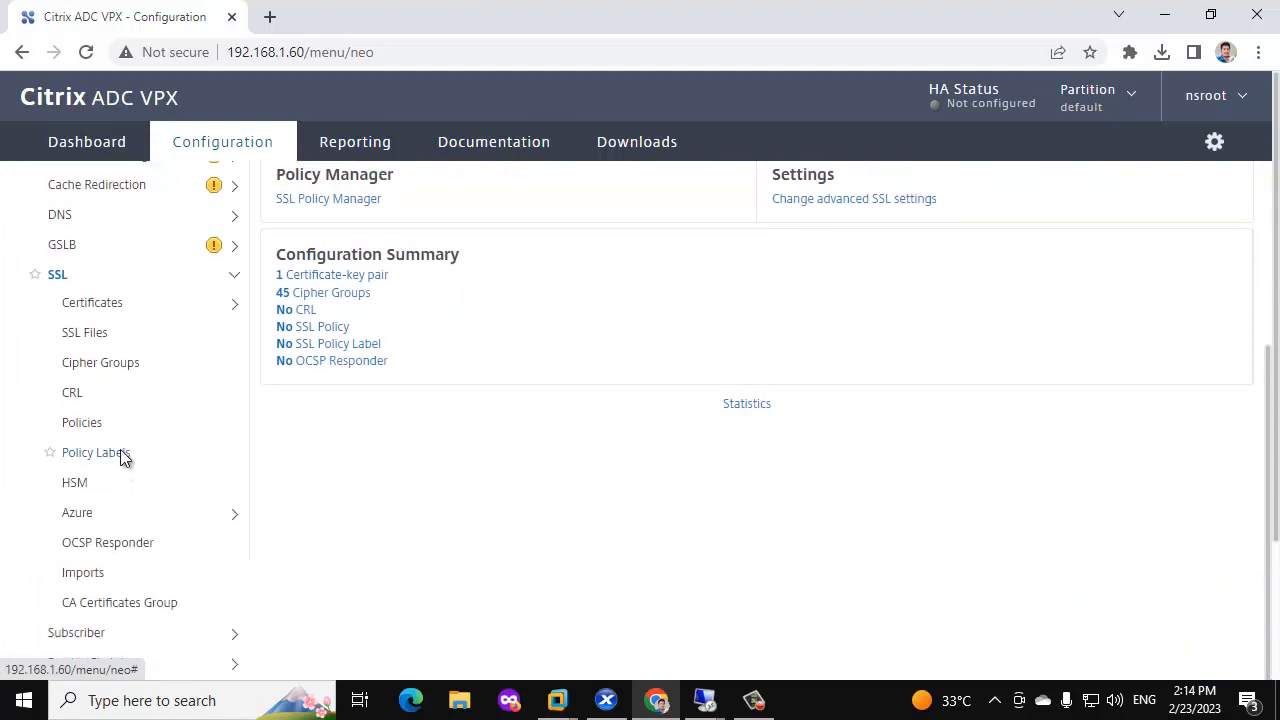
click(110, 334)
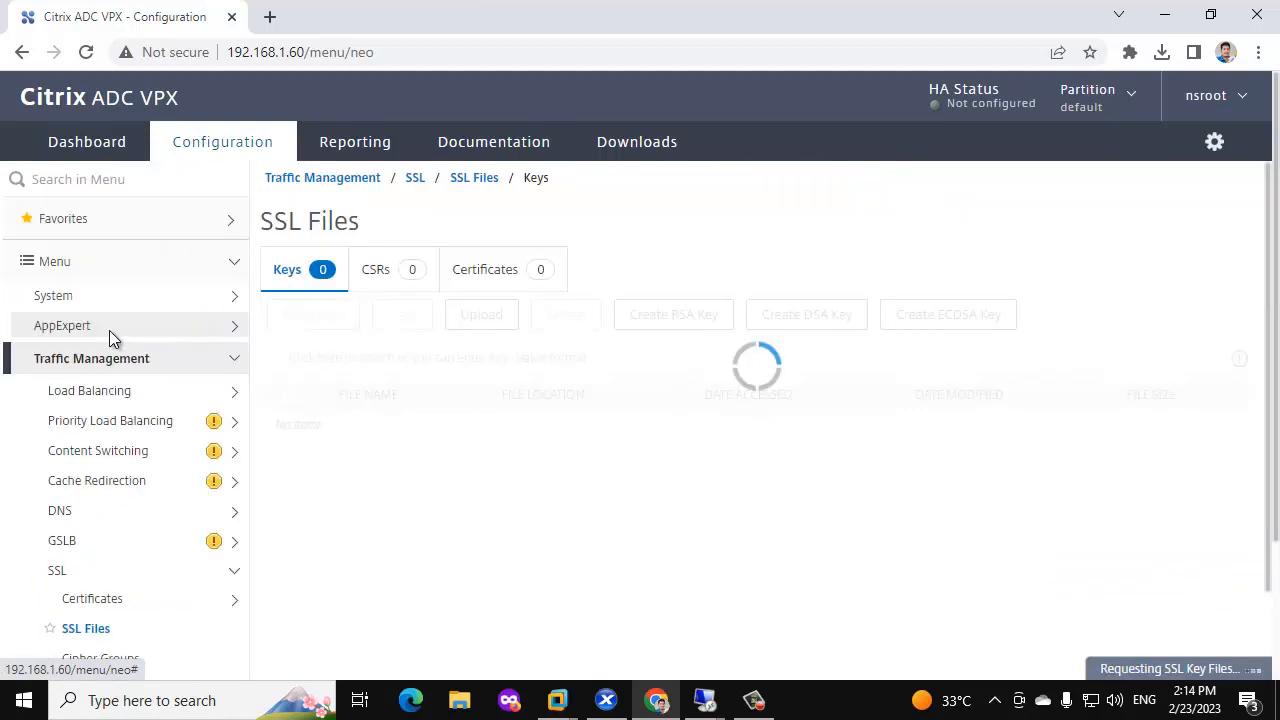
Check the CSRs list, return to the Keys list, and start creating an RSA key.
click(401, 276)
click(309, 277)
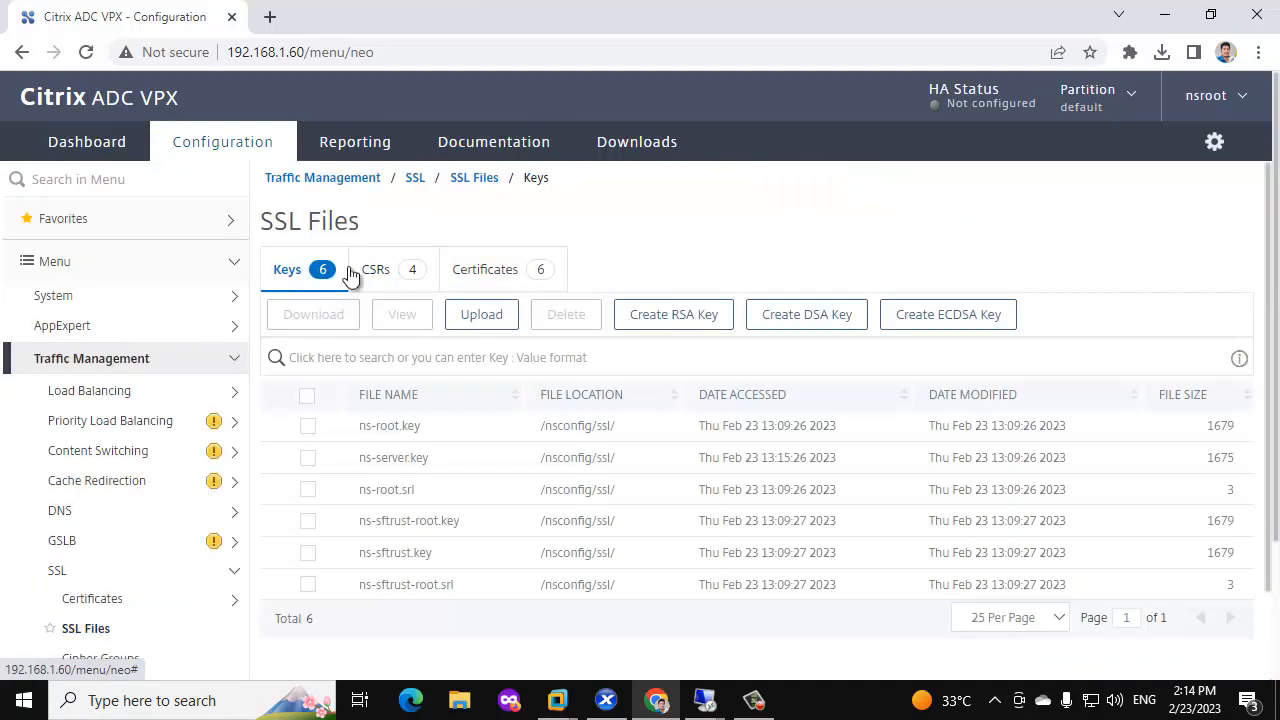
scroll(536, 420, down, 2)
scroll(536, 420, up, 2)
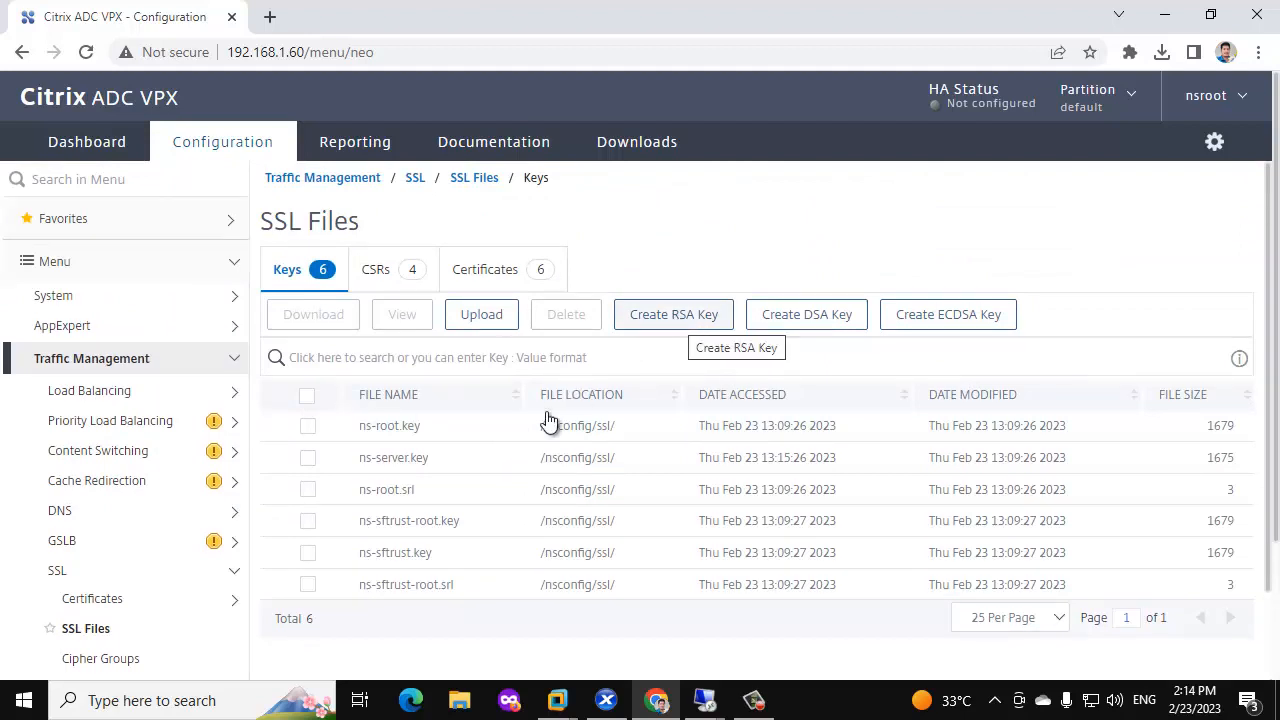
scroll(503, 511, down, 1)
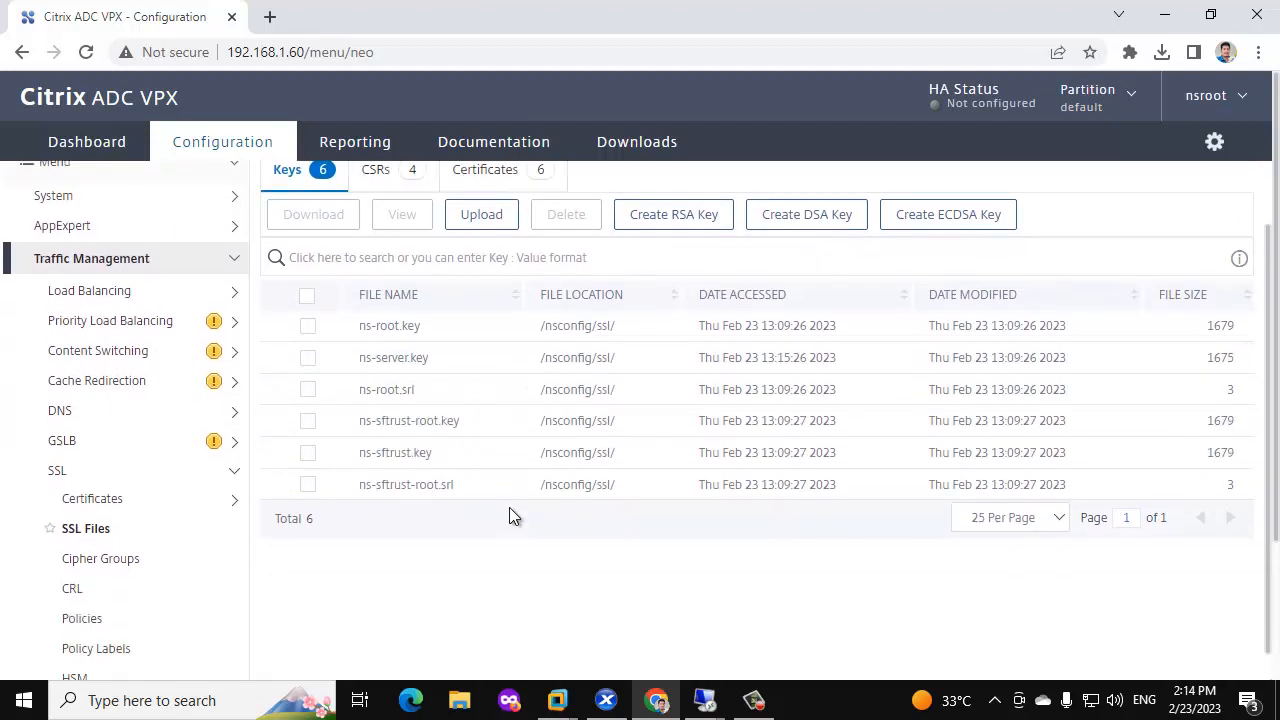
scroll(624, 485, up, 1)
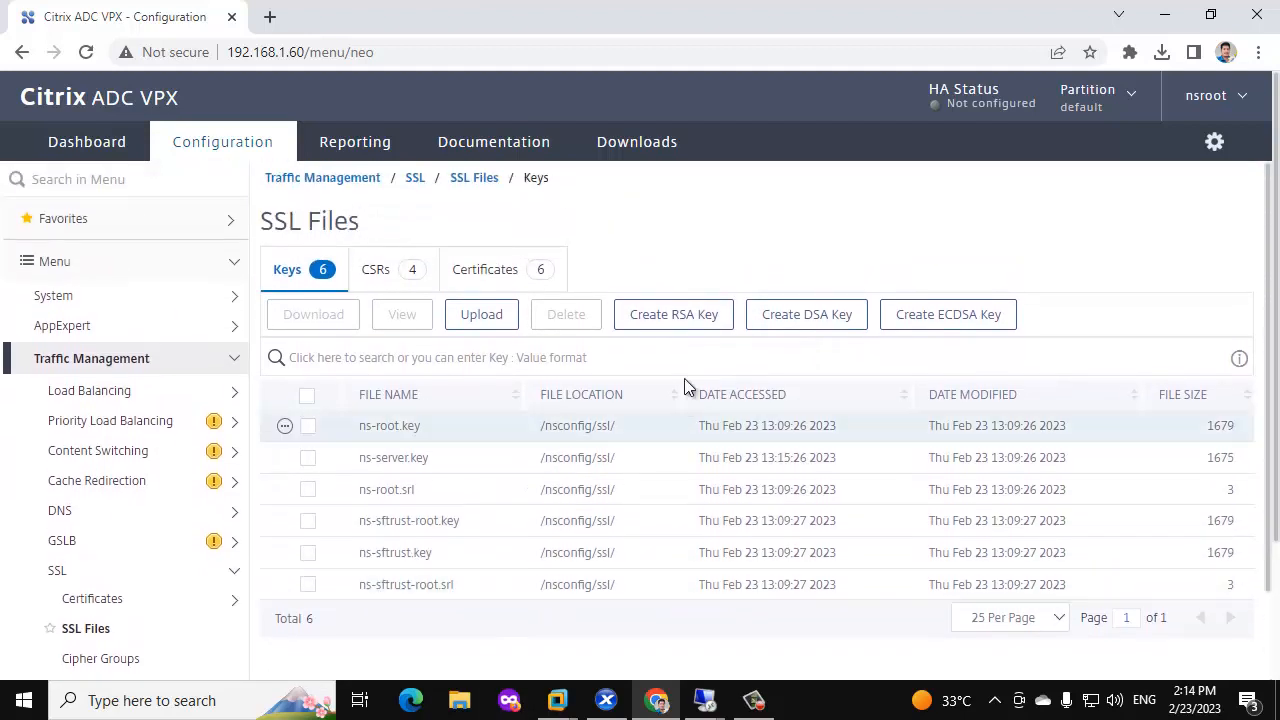
click(684, 318)
Name the new RSA key file storefront.citrixgsr.com.key.
click(193, 280)
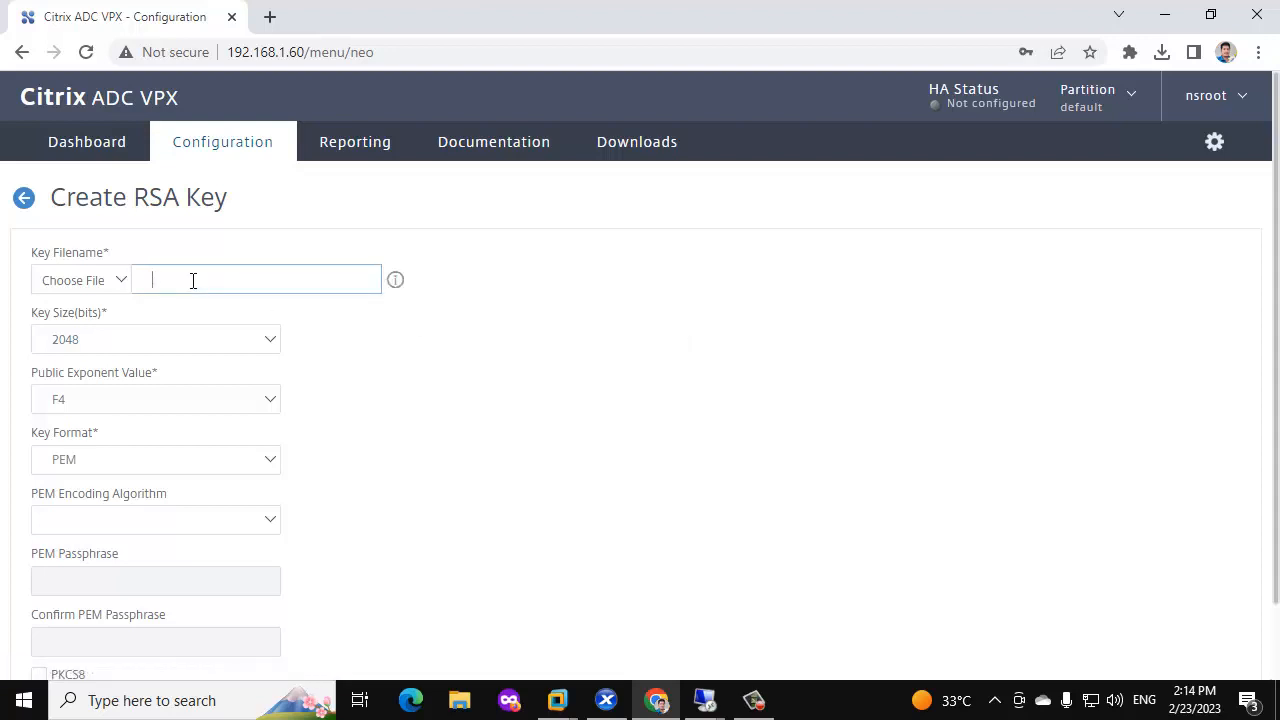
key(ctrl+v)
key(ctrl+a)
key(BackSpace)
text(storefront.citrixgsr.com.key)
key(ctrl+a)
key(ctrl+c)
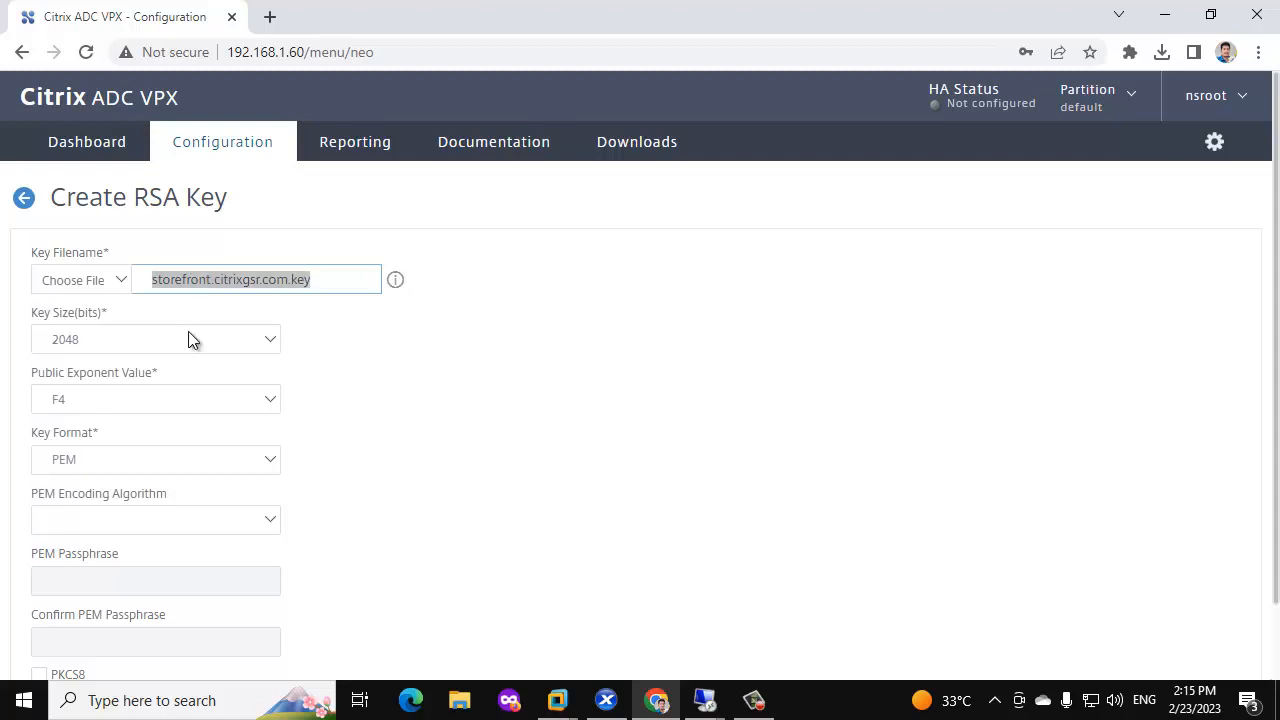
Protect the key with DES3 PEM encoding and a passphrase, then create it.
scroll(130, 444, down, 1)
click(117, 434)
click(86, 489)
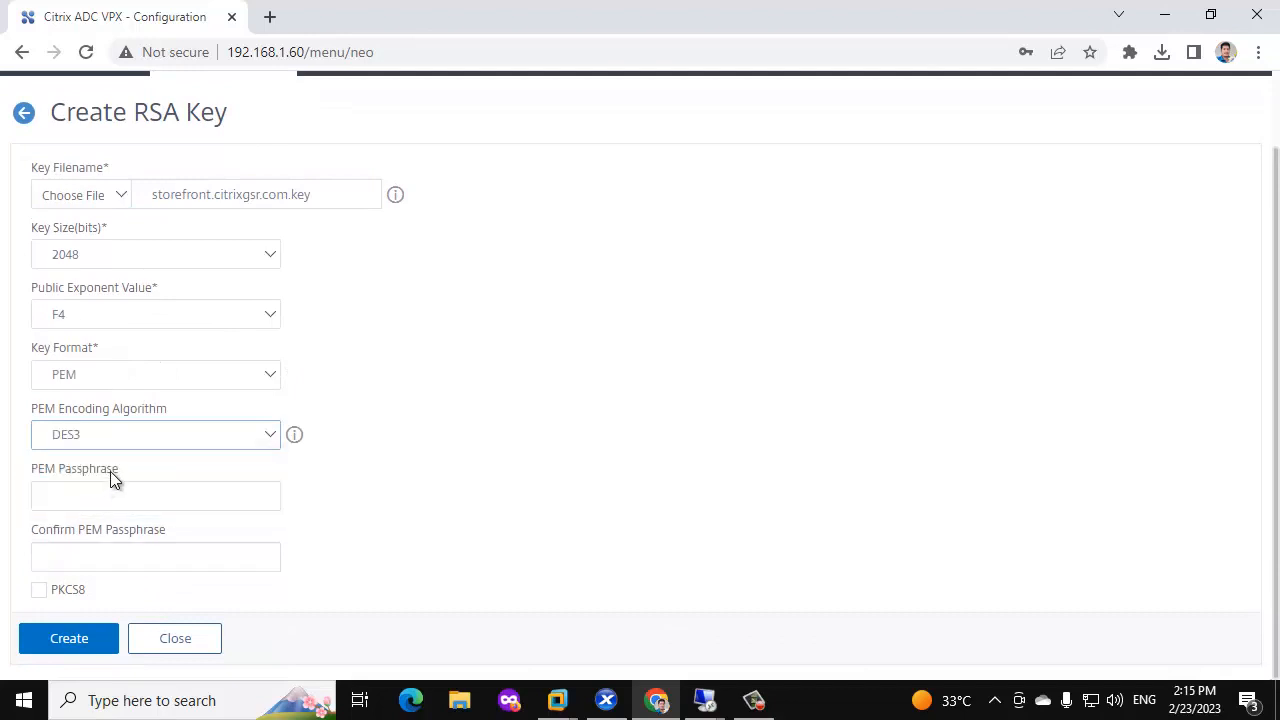
click(75, 498)
text(1234)
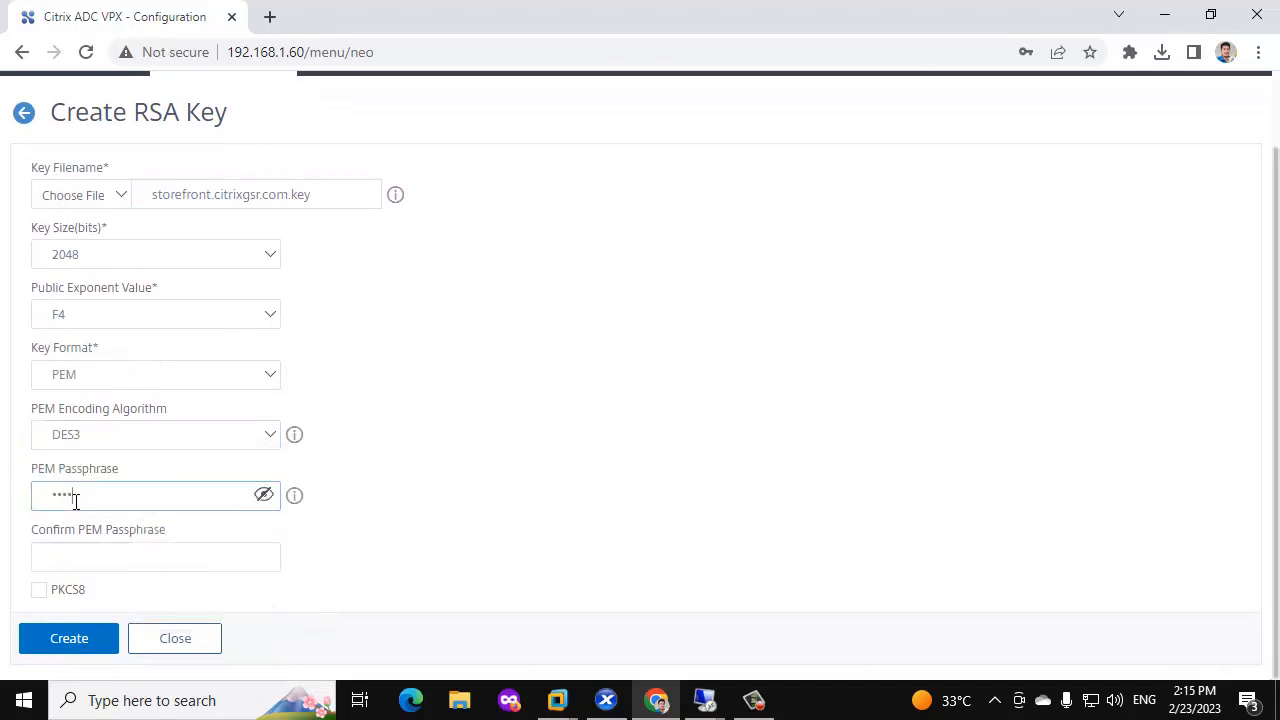
click(71, 545)
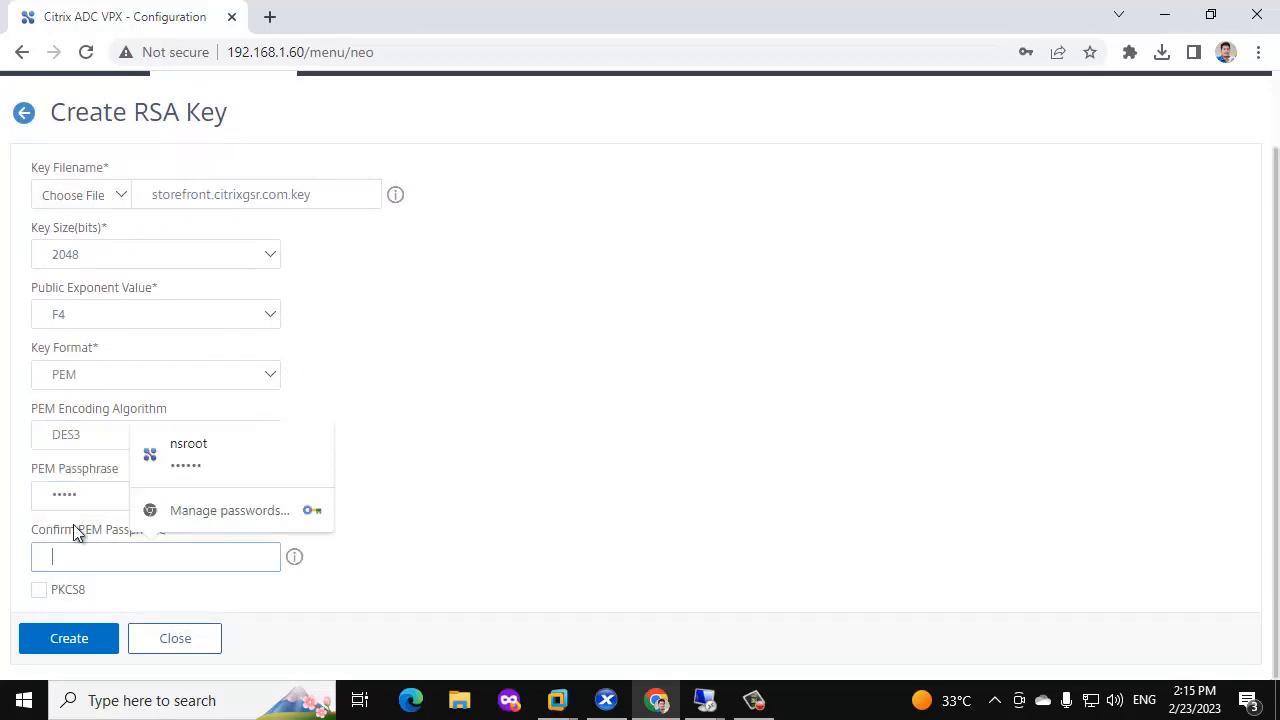
text(1234)
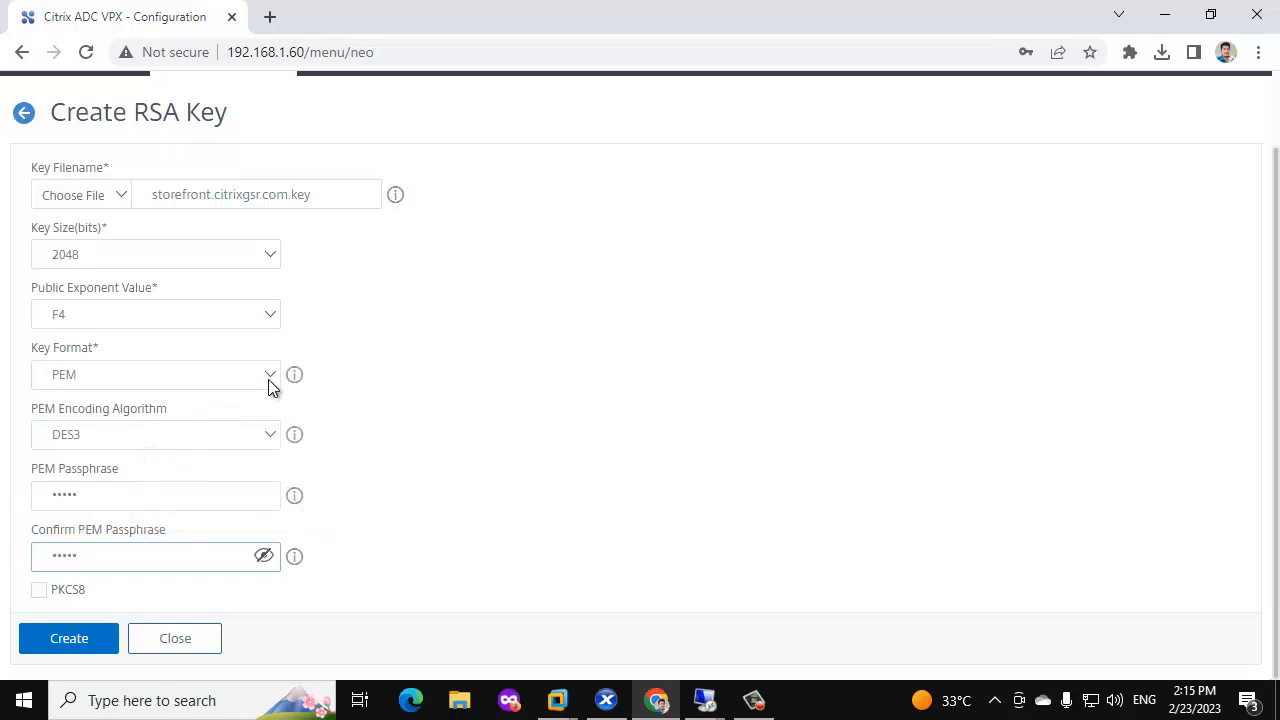
scroll(279, 373, up, 1)
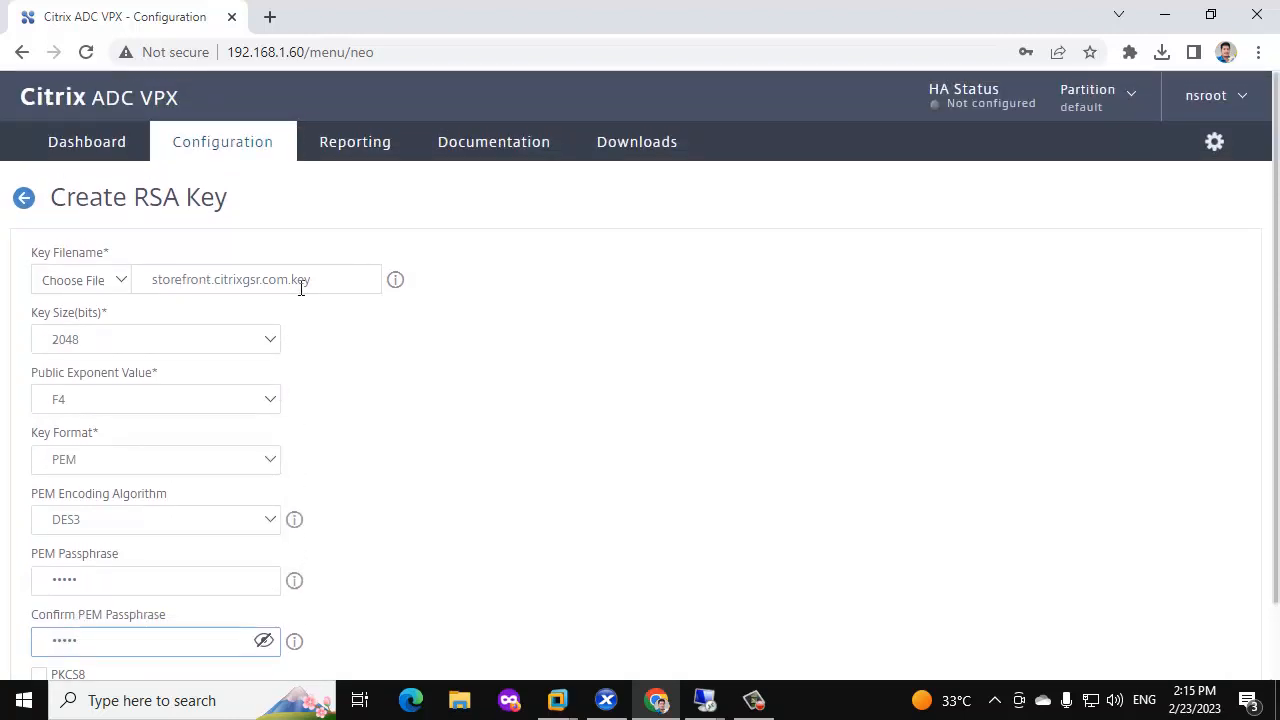
scroll(329, 400, down, 2)
click(108, 645)
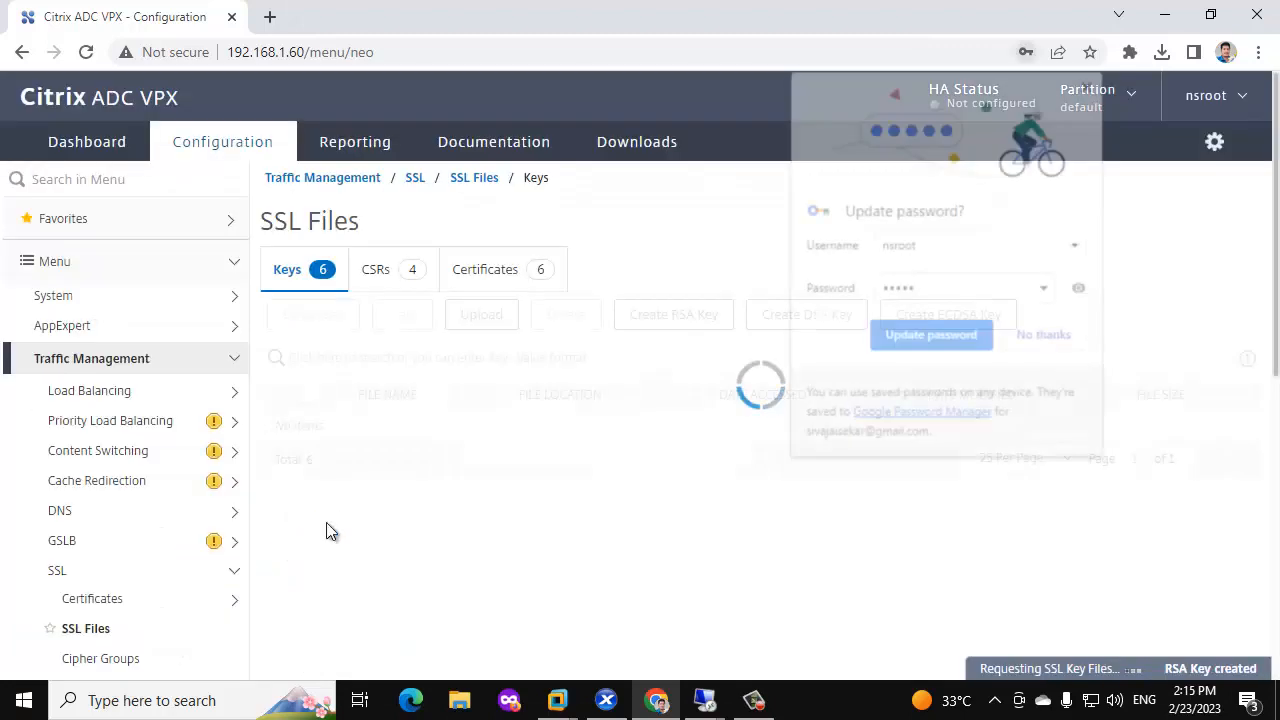
Start a new CSR on the CSRs tab, naming the request file storefront.citrixgsr.com.csr.
click(1045, 334)
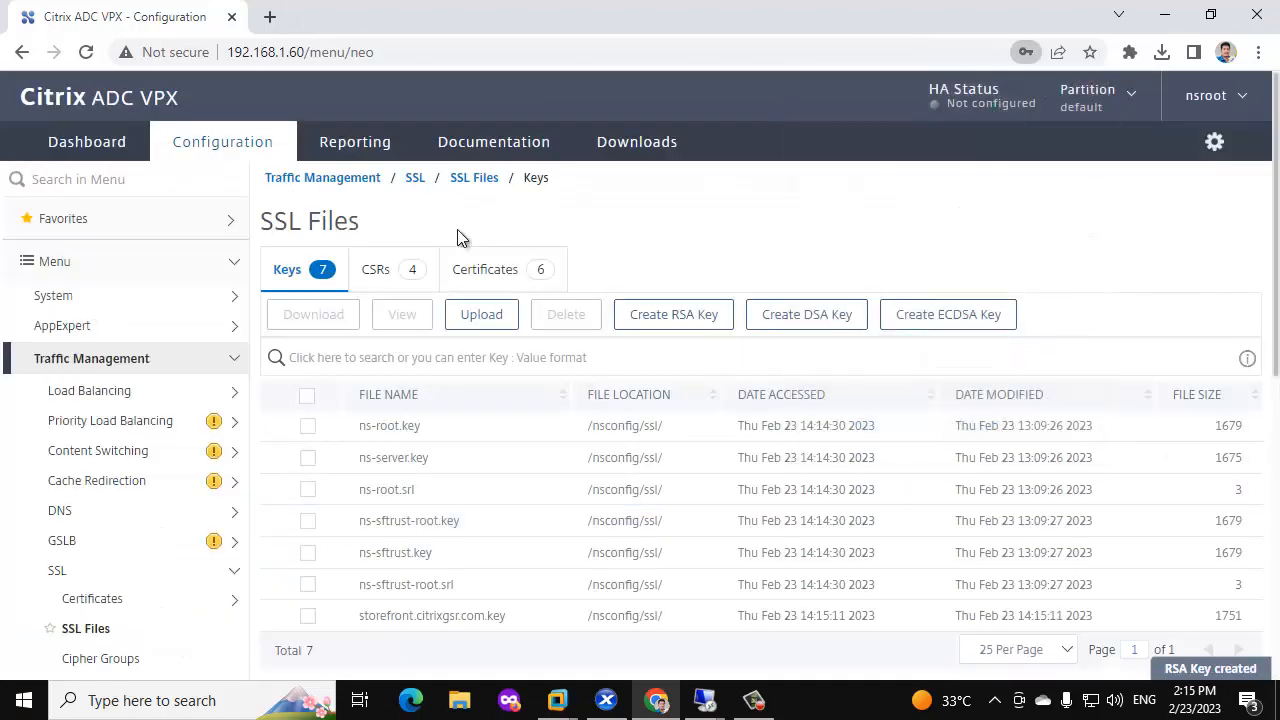
click(397, 278)
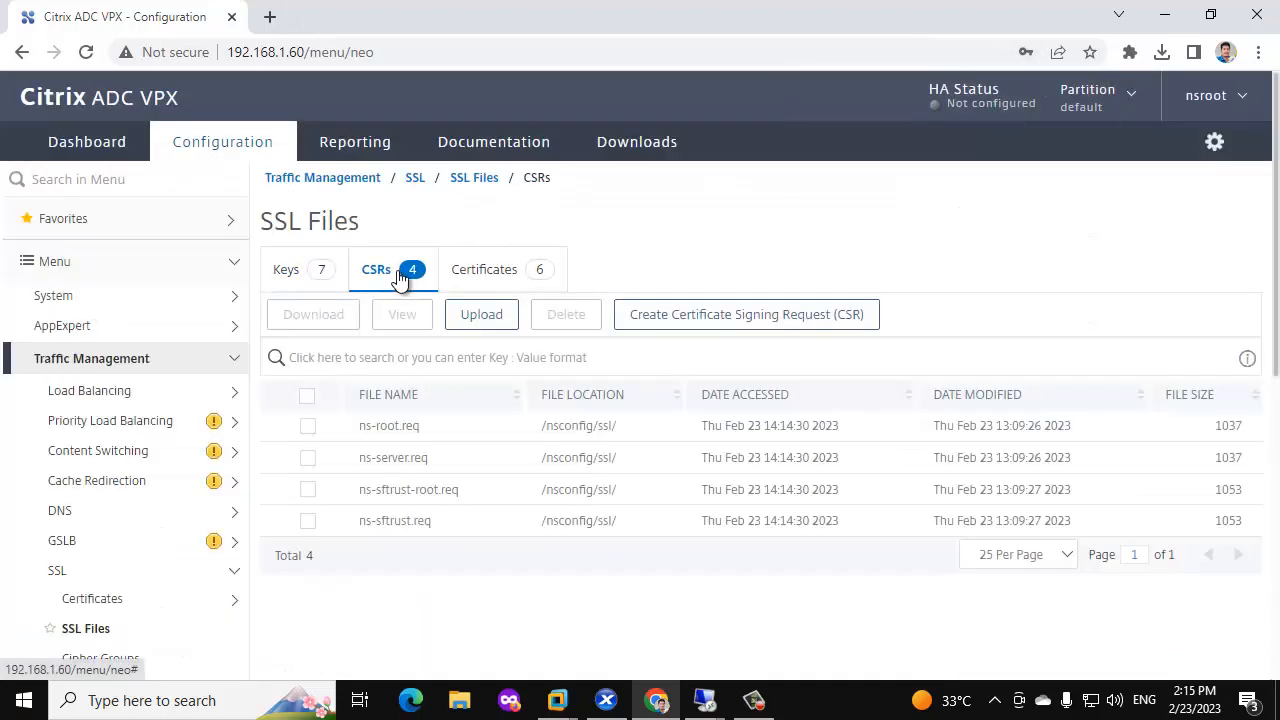
click(661, 314)
click(280, 277)
key(ctrl+v)
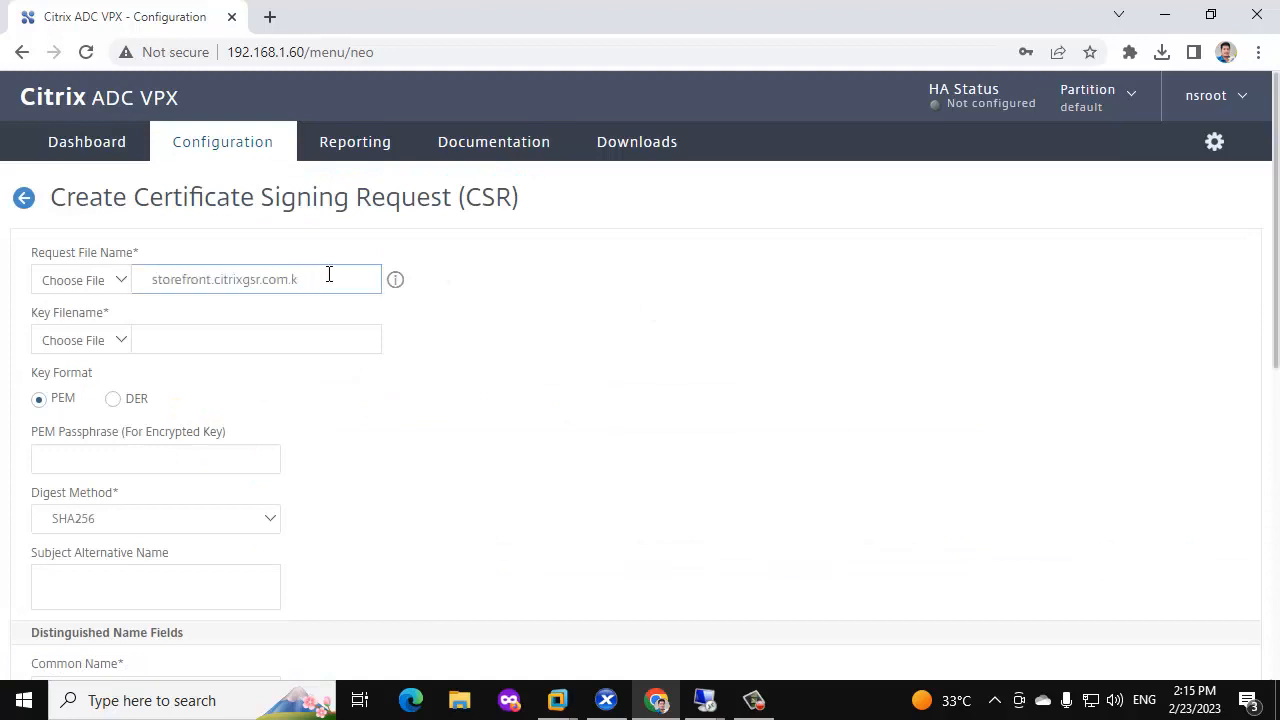
text(sr)
Use the appliance's storefront.citrixgsr.com.key as the key file and enter its PEM passphrase.
click(118, 340)
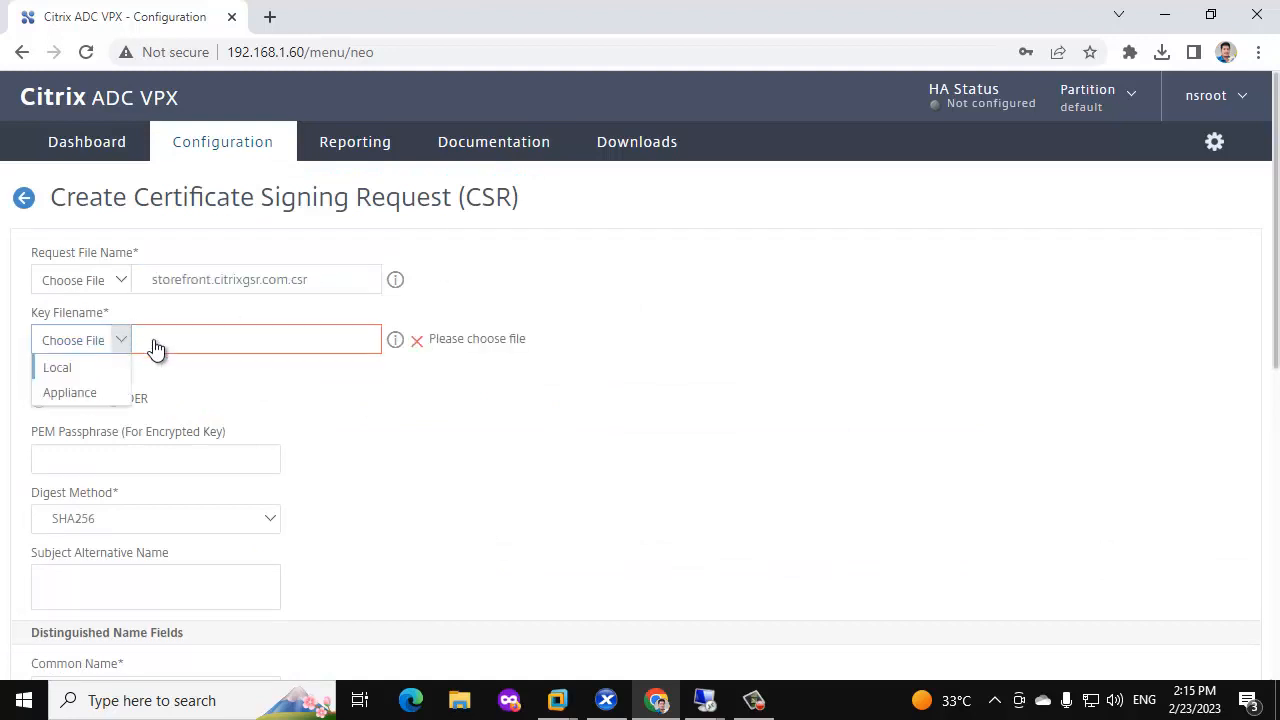
click(70, 395)
scroll(663, 391, down, 5)
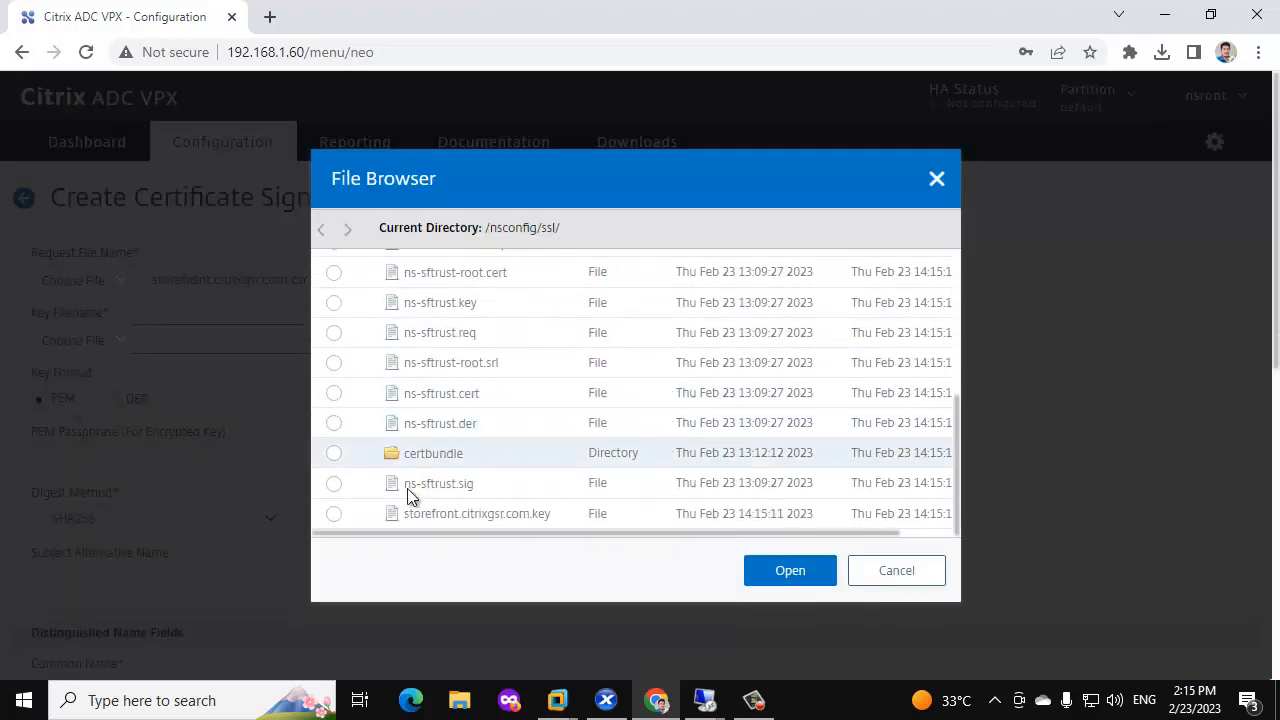
click(336, 514)
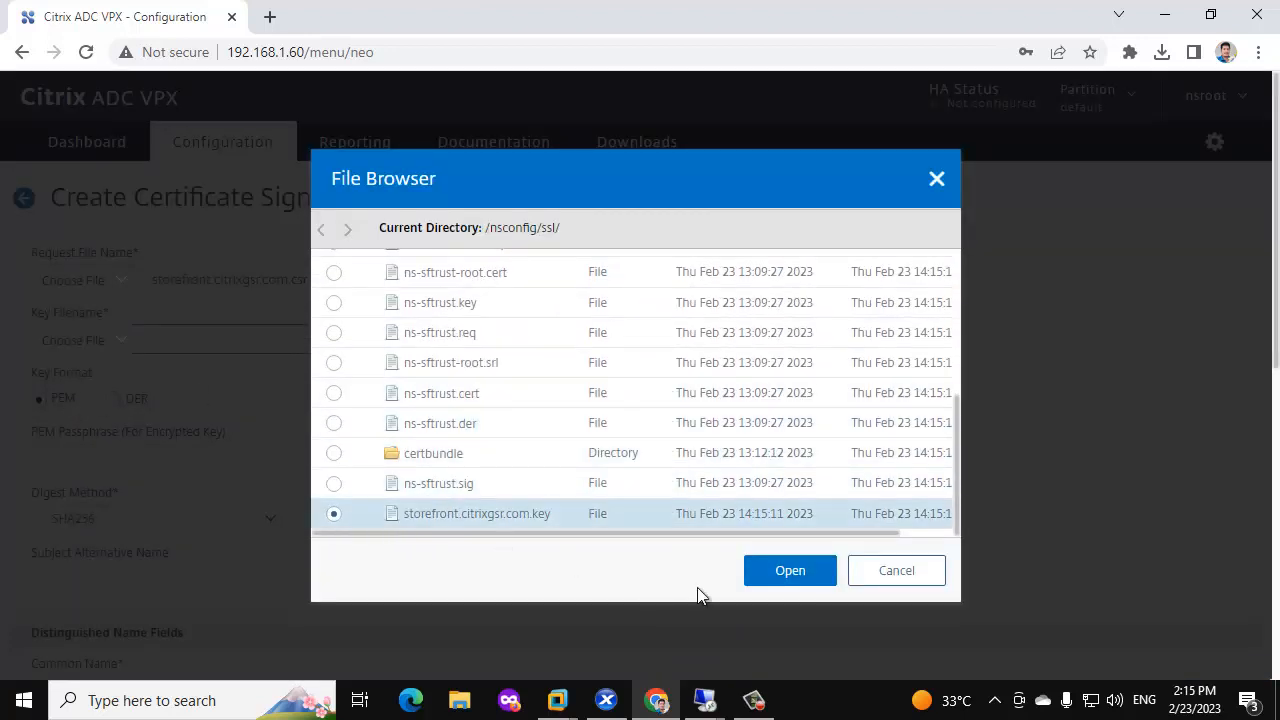
click(801, 578)
click(43, 456)
text(123)
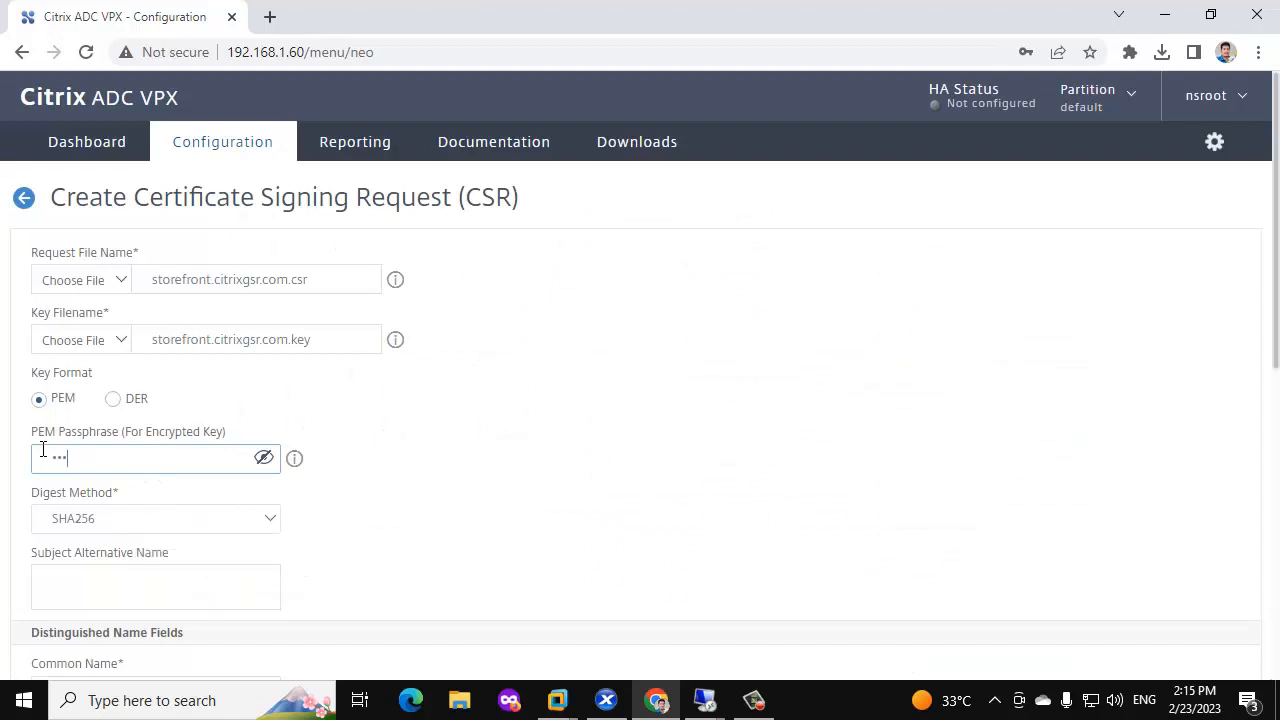
Set the subject alternative name and common name to storefront.citrixgsr.com.
scroll(44, 448, down, 2)
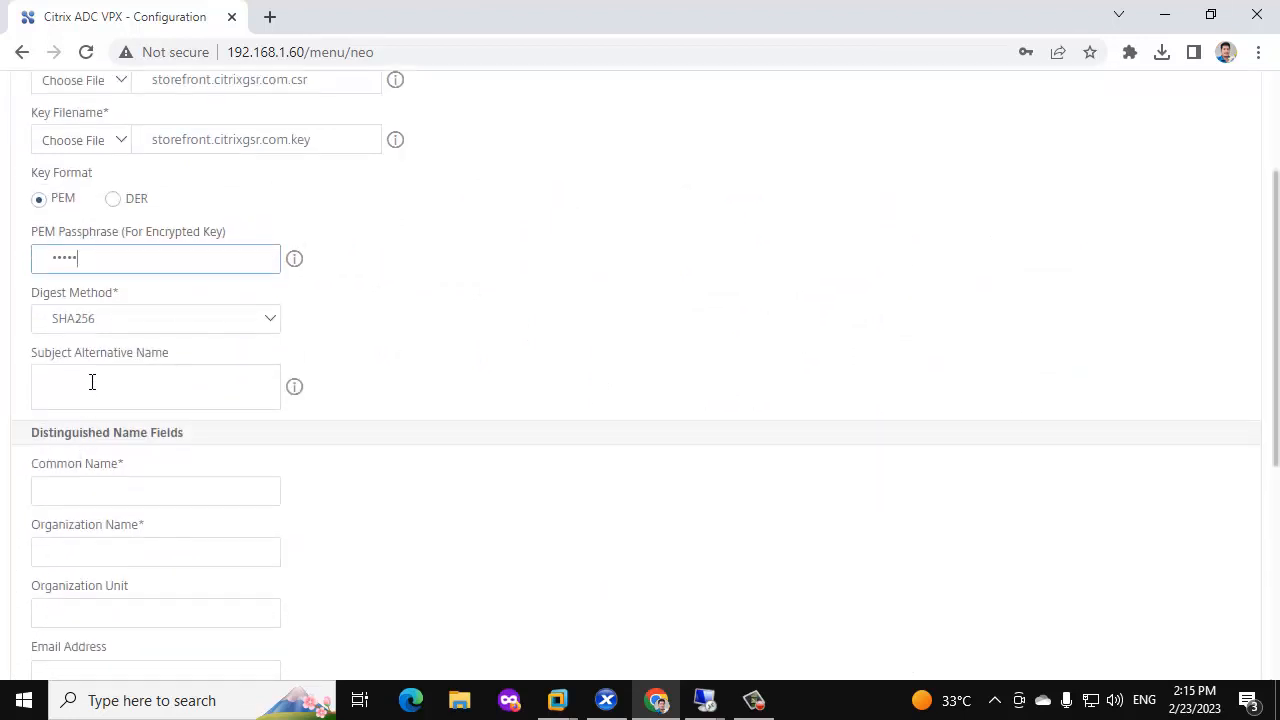
click(162, 370)
key(ctrl+v)
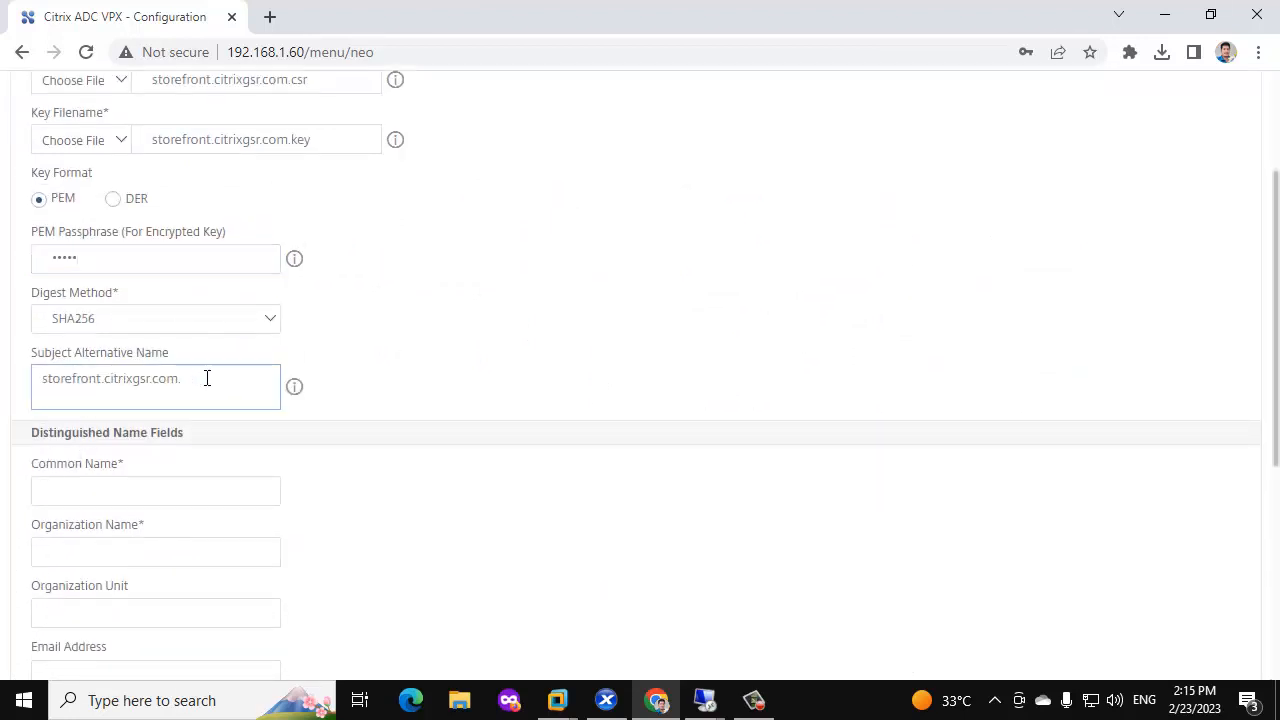
click(170, 486)
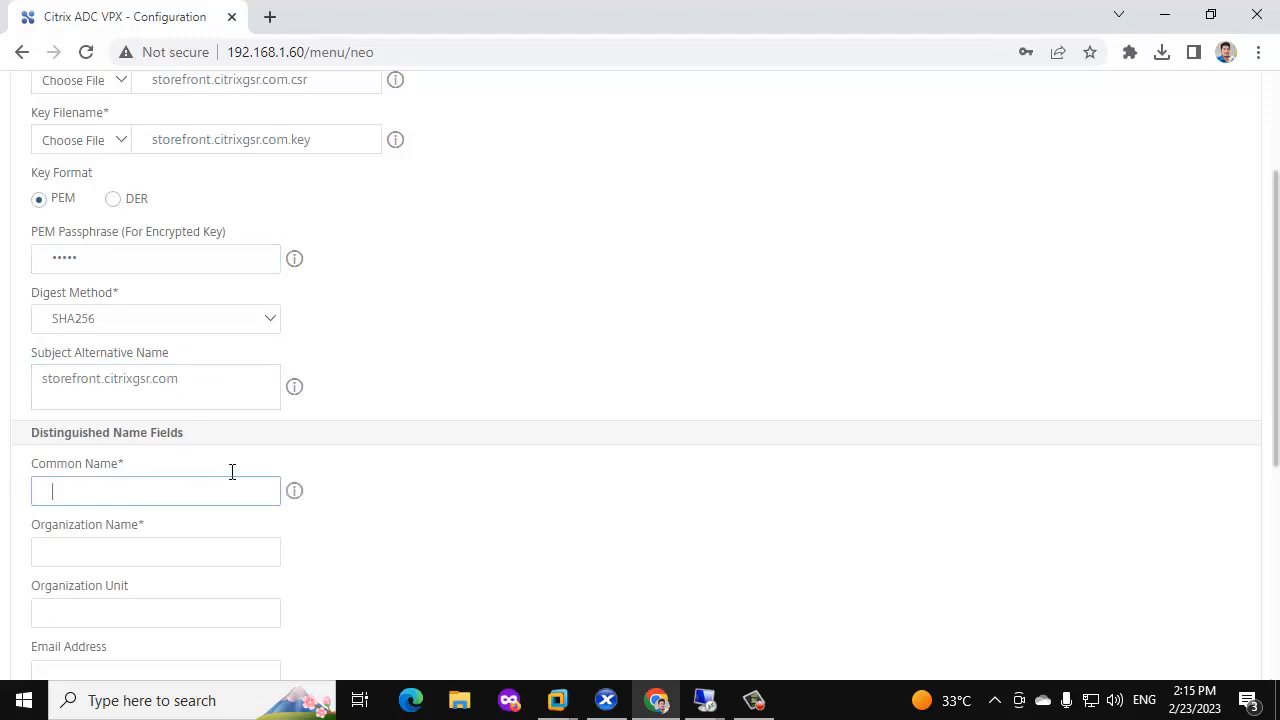
key(ctrl+v)
key(BackSpace)
key(BackSpace)
key(BackSpace)
key(BackSpace)
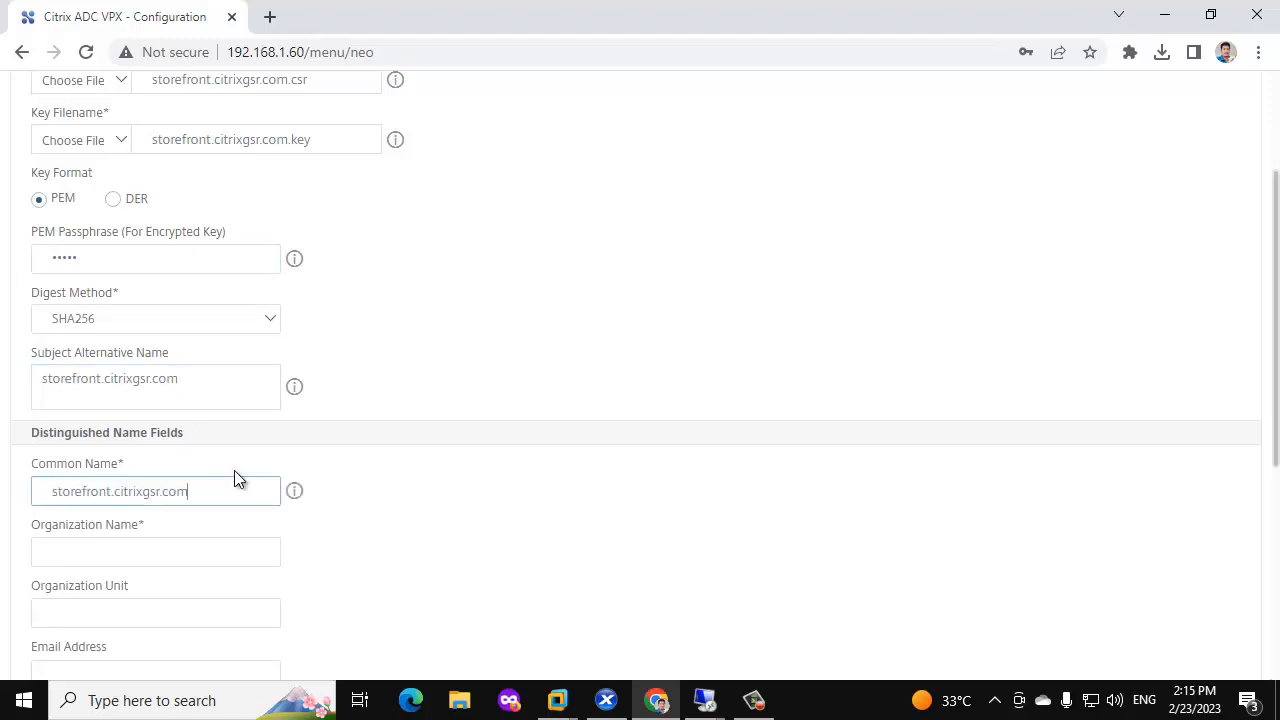
Enter organization citrixgsr, city chennai and state 'tam' in the CSR subject fields.
scroll(234, 470, down, 2)
click(124, 346)
text(cit)
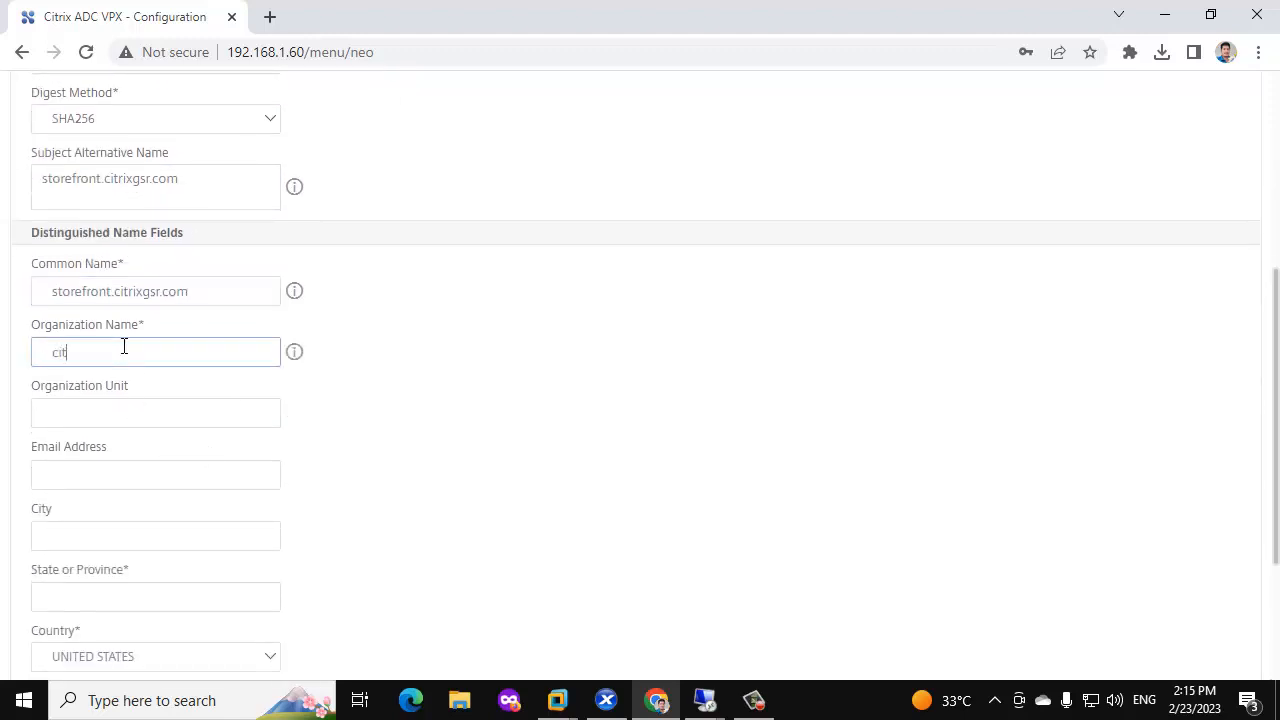
text(rixgsr)
click(102, 413)
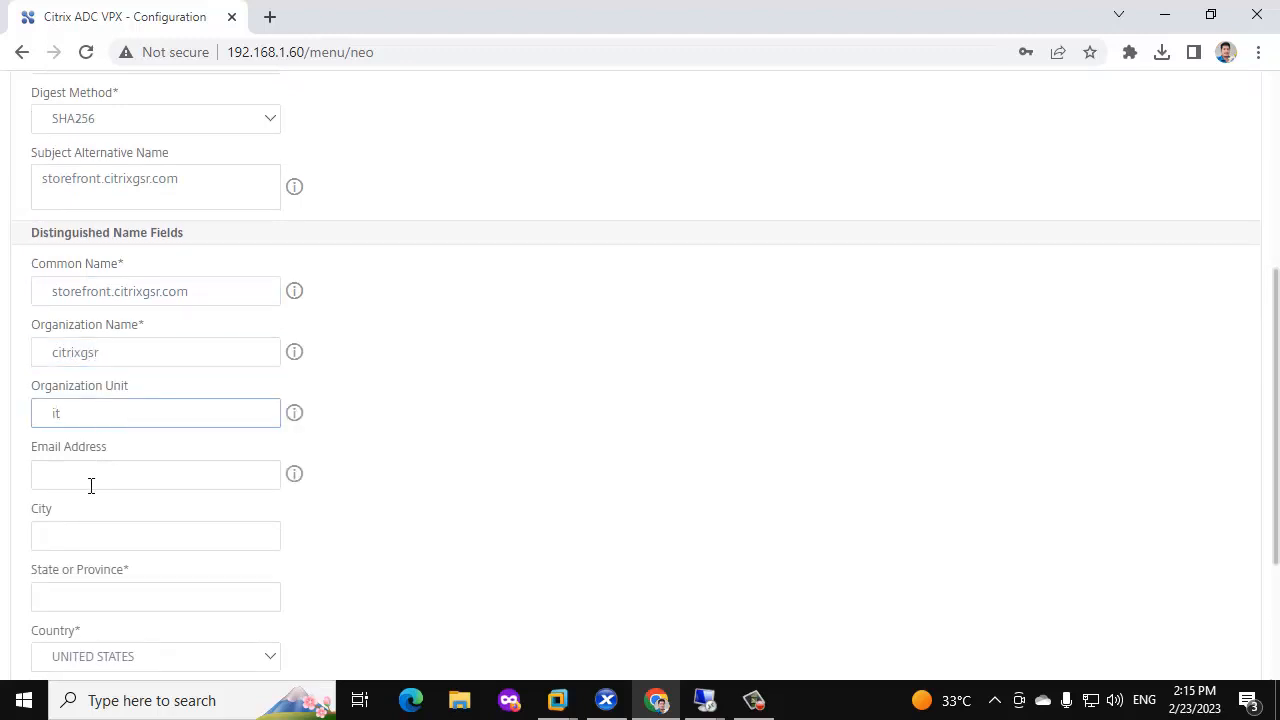
click(56, 548)
text(chennai)
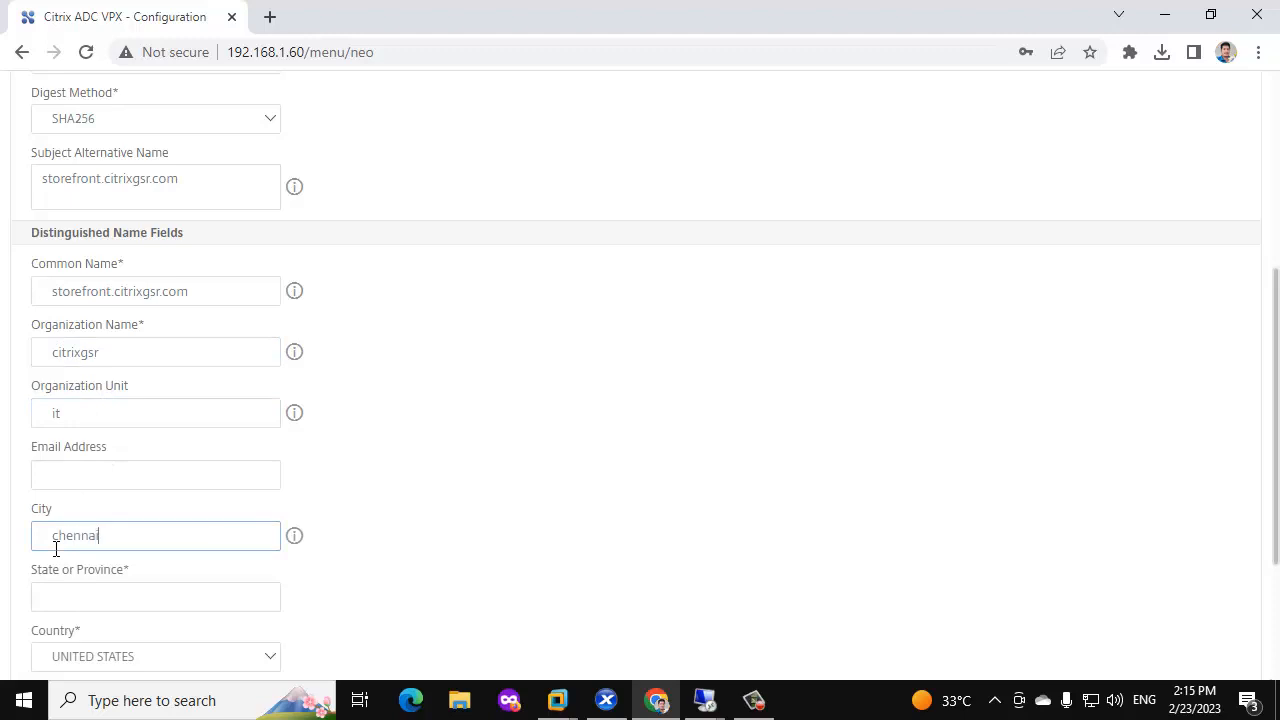
click(80, 598)
text(tamilnadu)
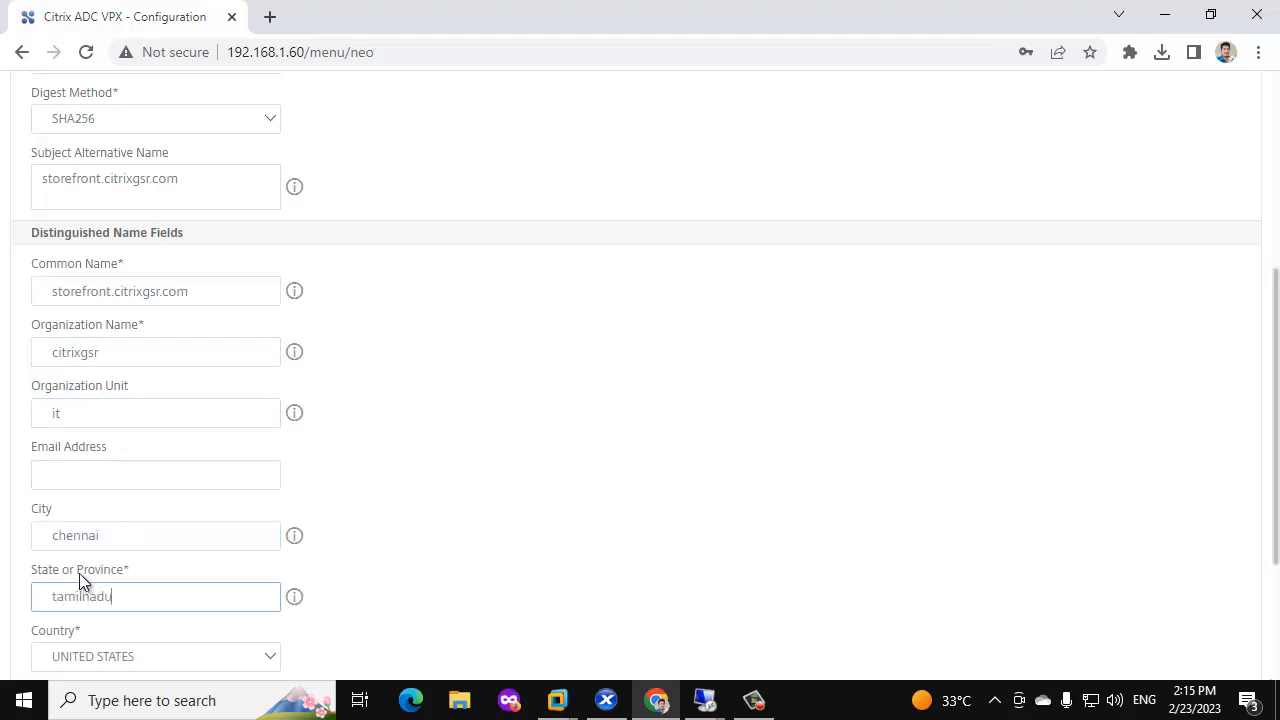
Choose INDIA as the country and create the certificate signing request.
scroll(189, 526, down, 2)
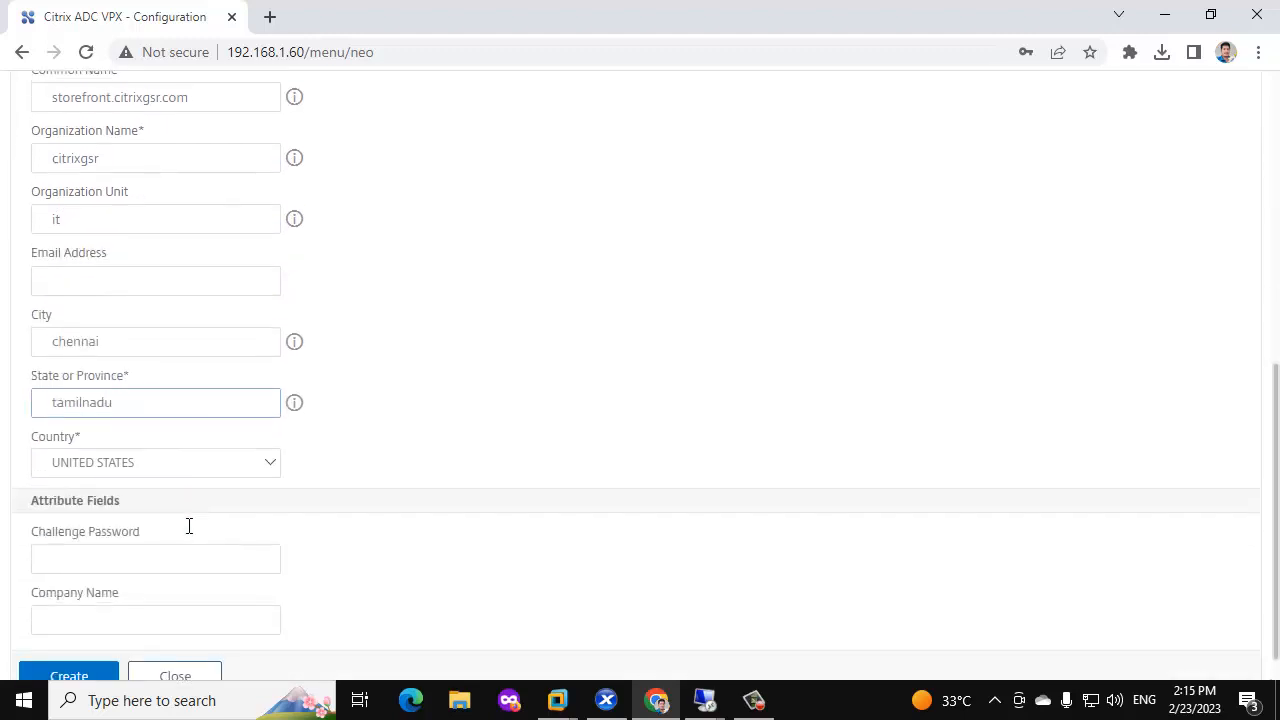
click(163, 448)
text(india)
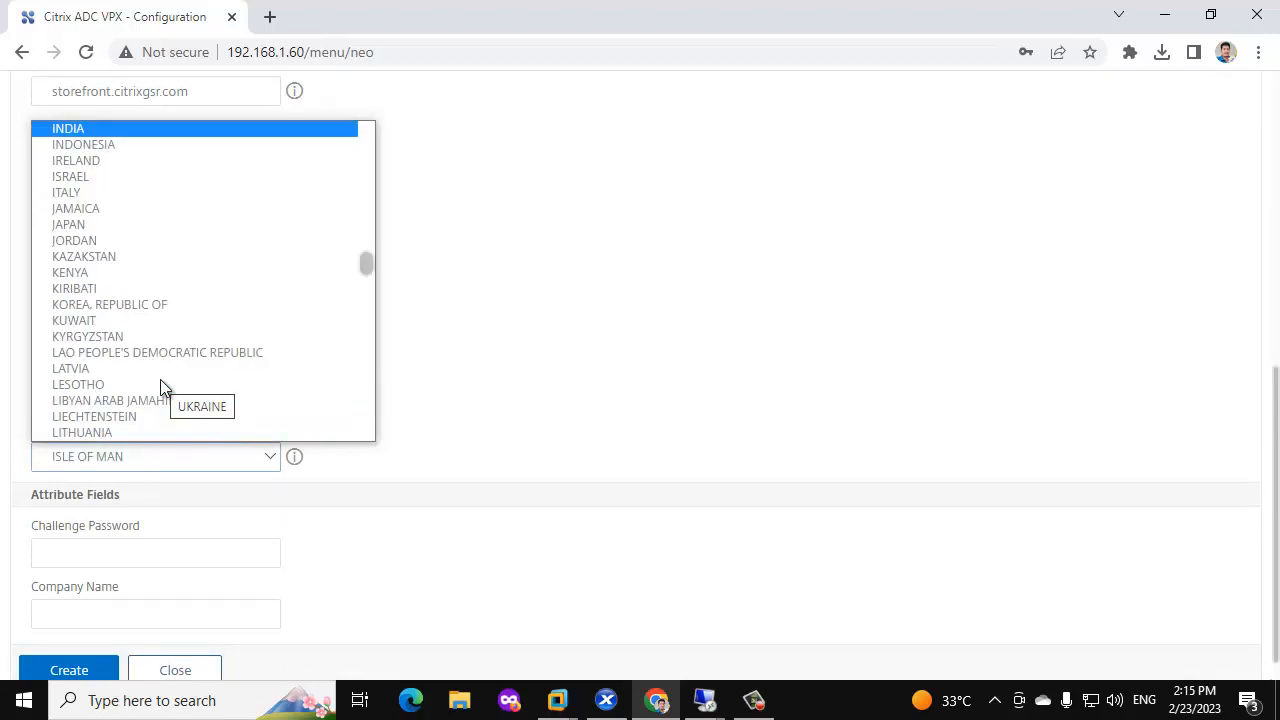
key(Return)
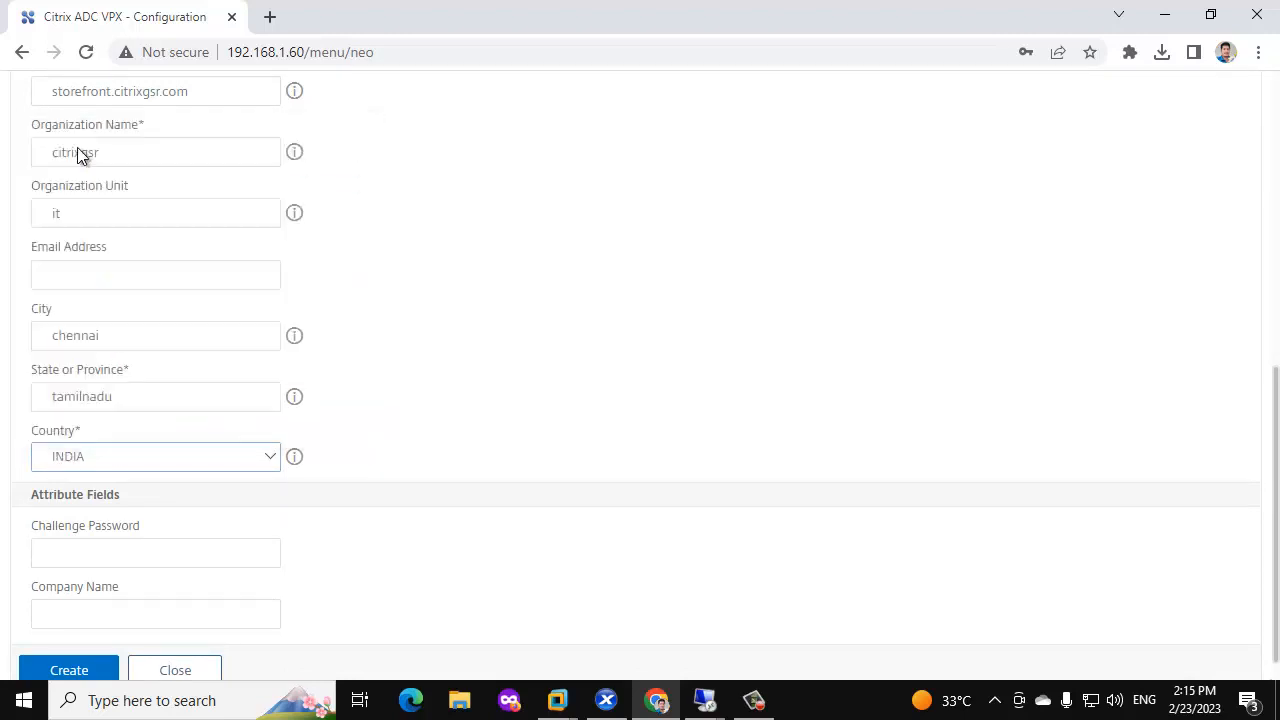
scroll(255, 453, up, 5)
scroll(215, 404, up, 1)
scroll(215, 404, down, 6)
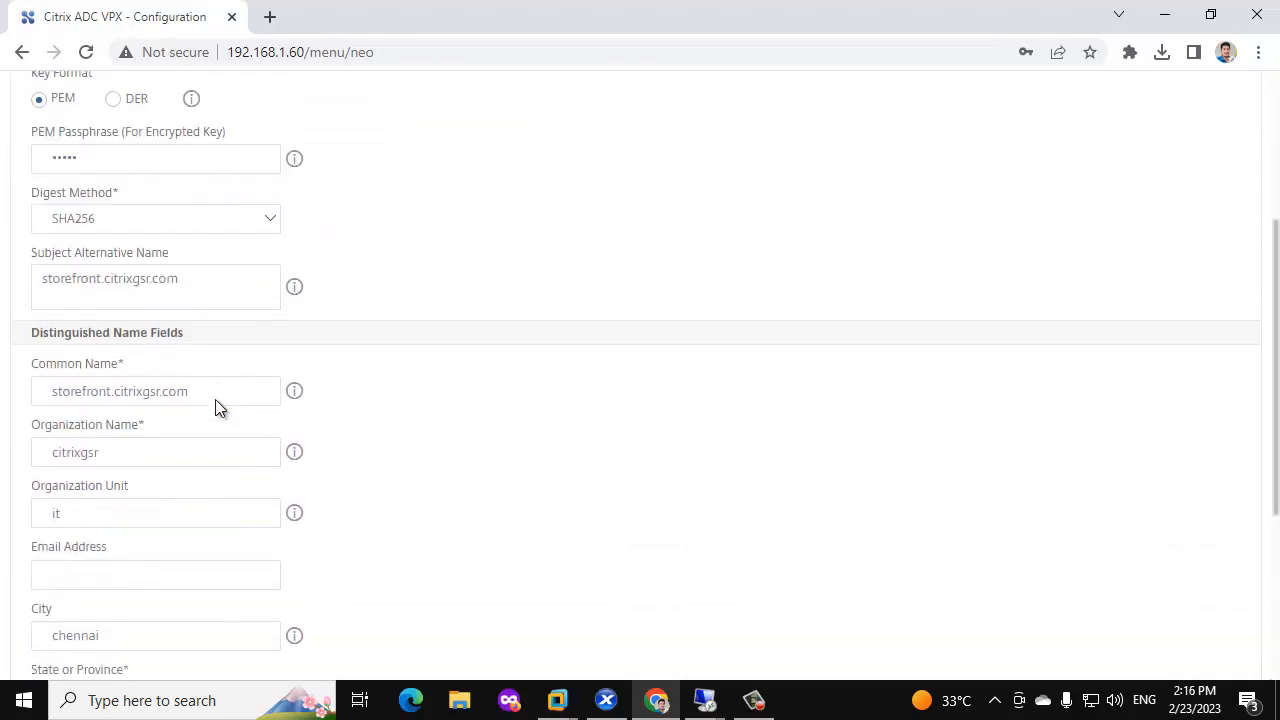
click(60, 636)
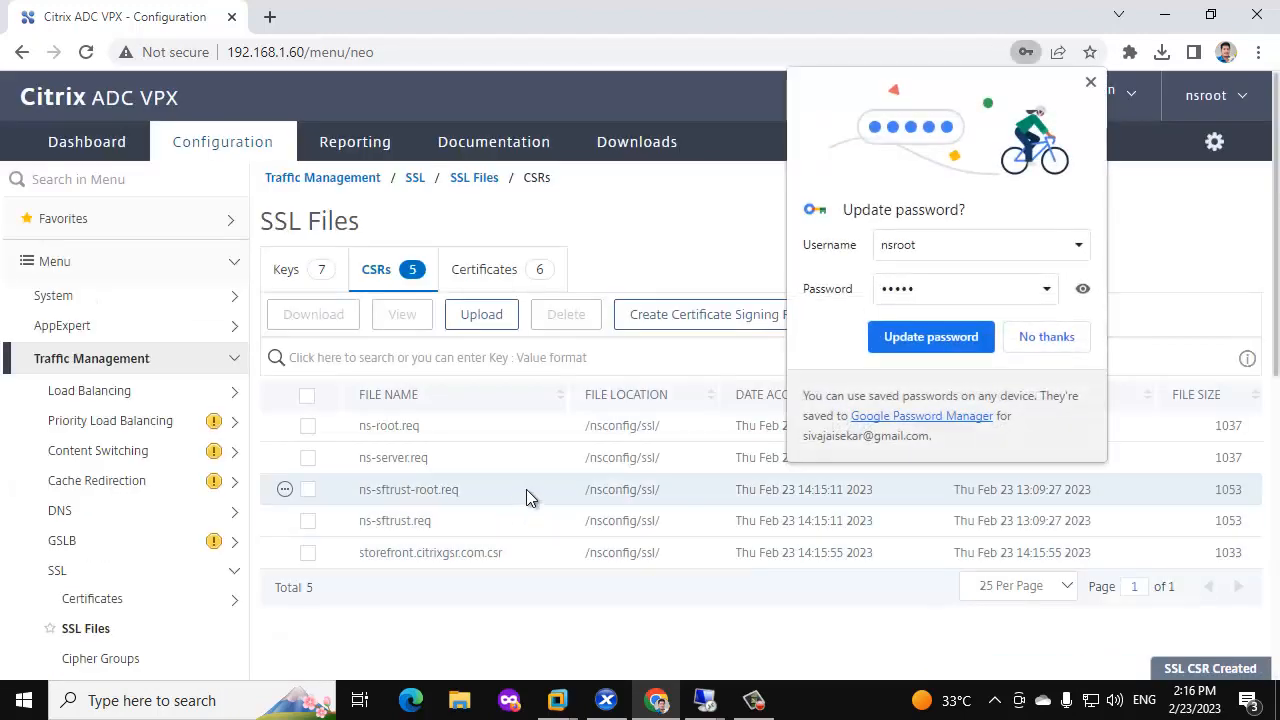
Download storefront.citrixgsr.com.csr and open it in Notepad with all text selected.
click(1042, 340)
click(284, 552)
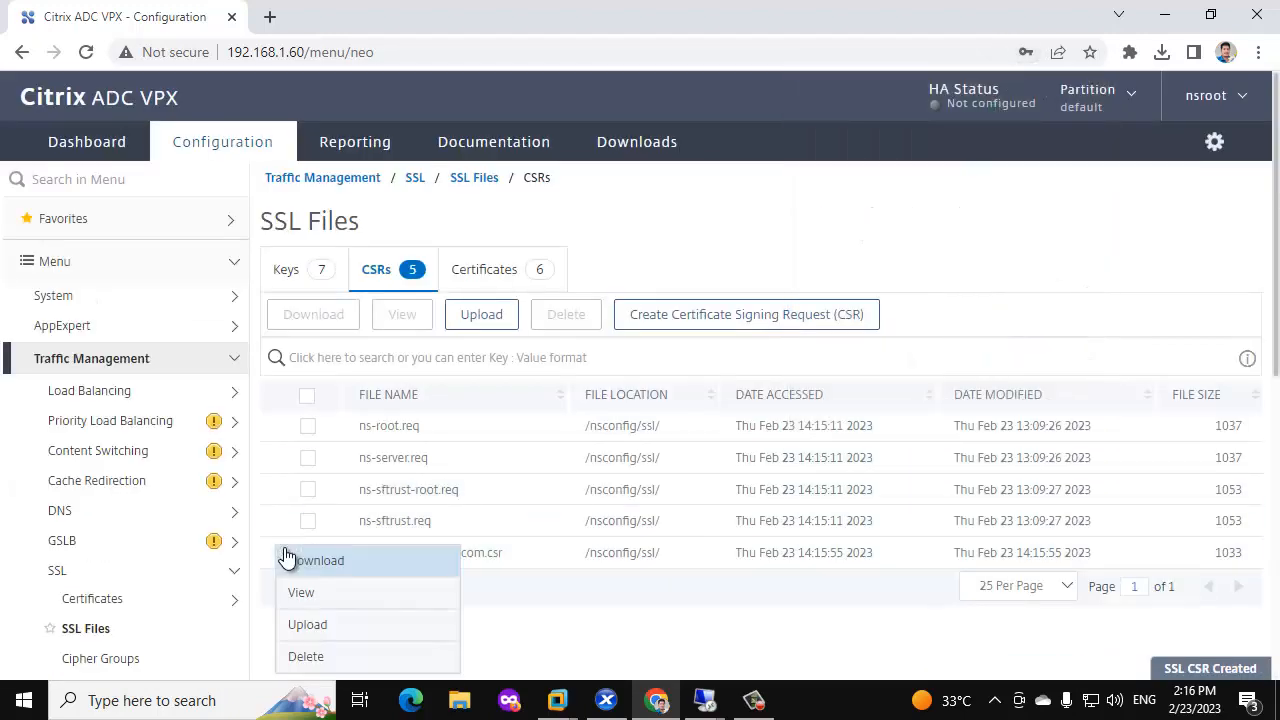
click(300, 563)
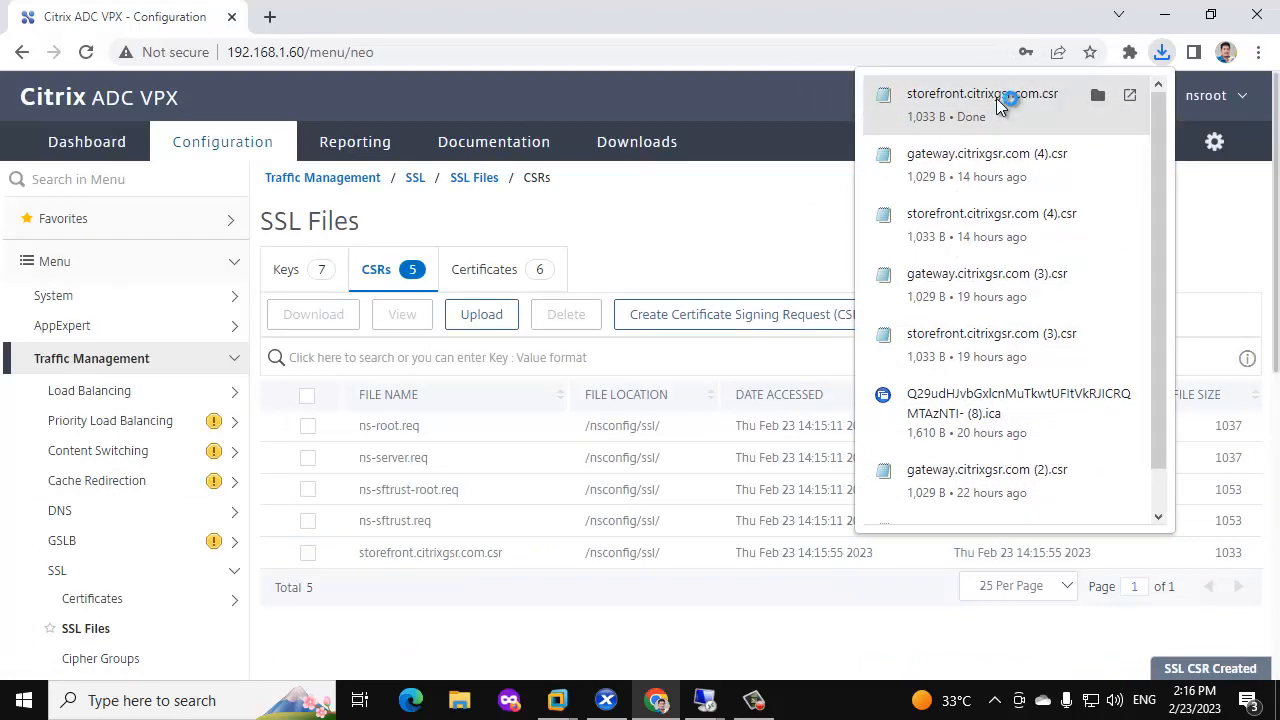
click(1006, 97)
key(ctrl+a)
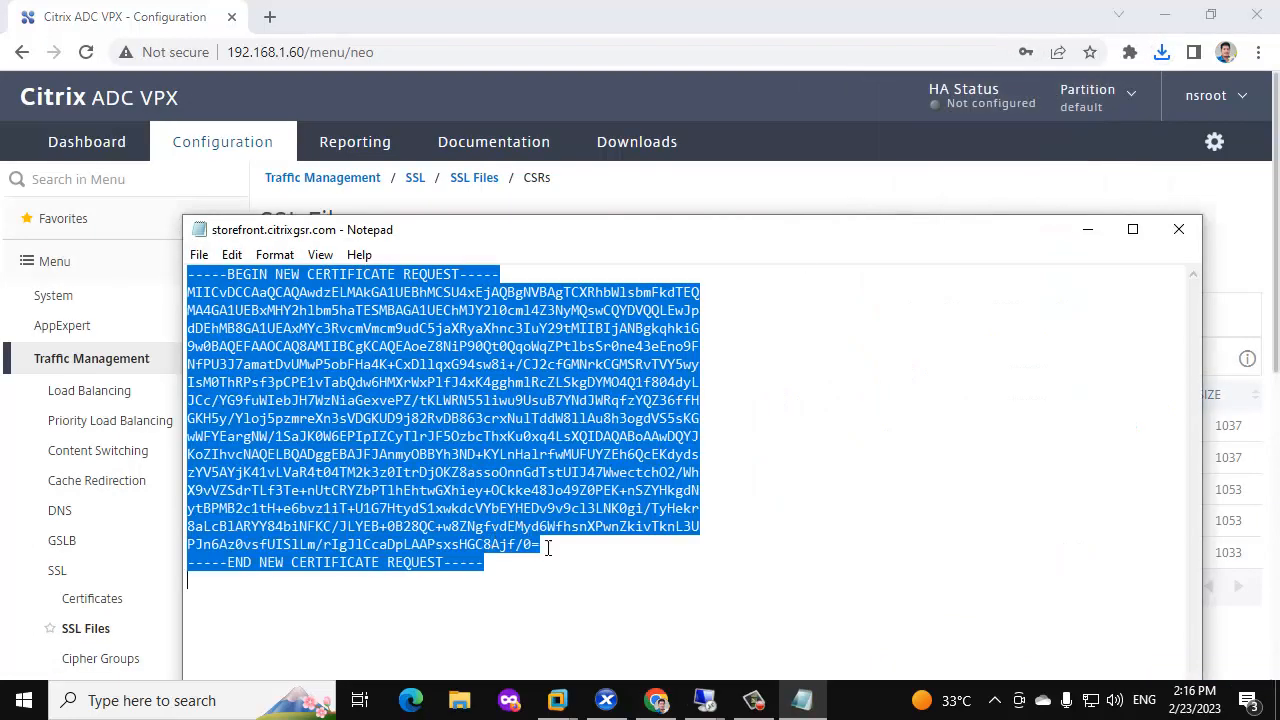
Switch to the AD-SQL-CL-SERVER virtual machine session.
click(680, 705)
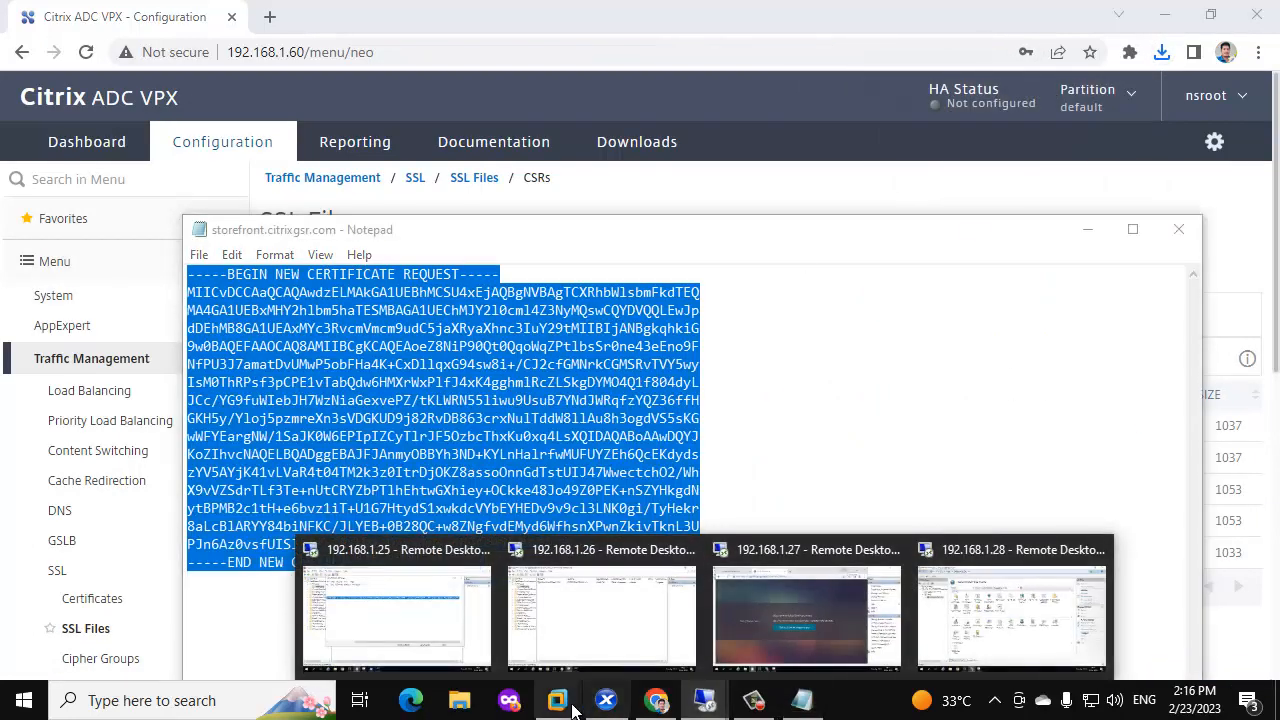
mouse_move(557, 703)
click(625, 560)
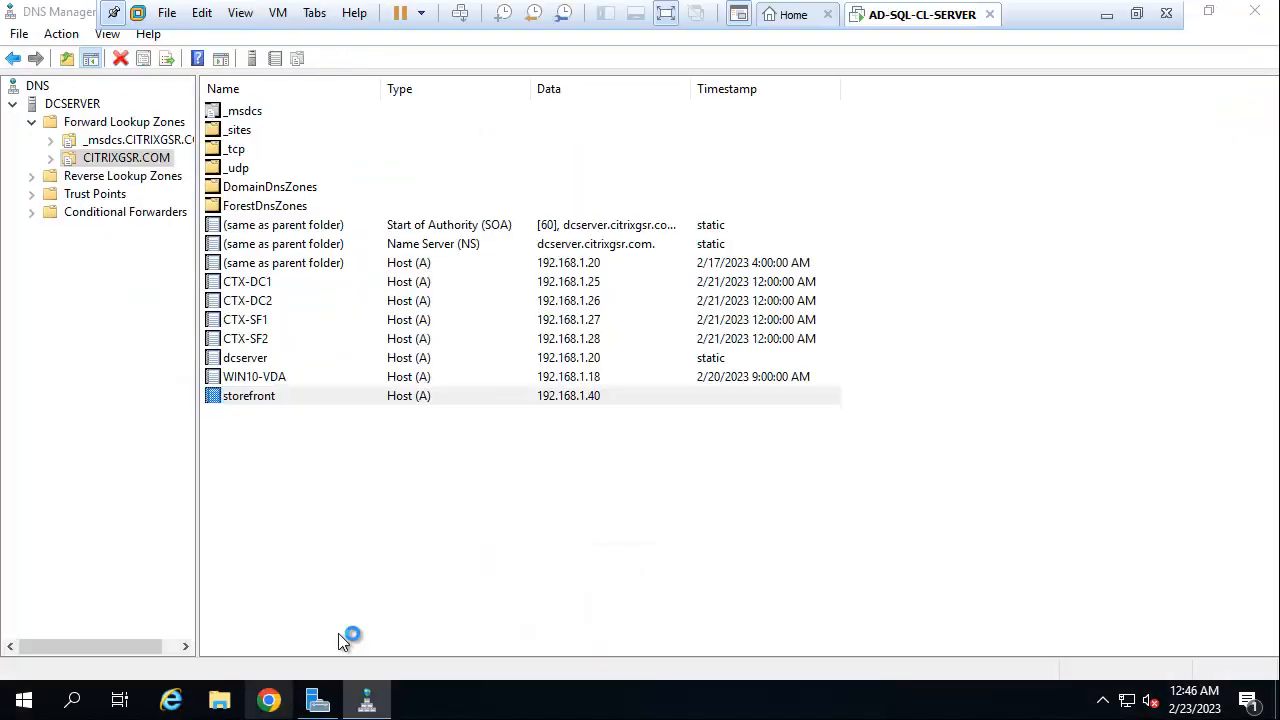
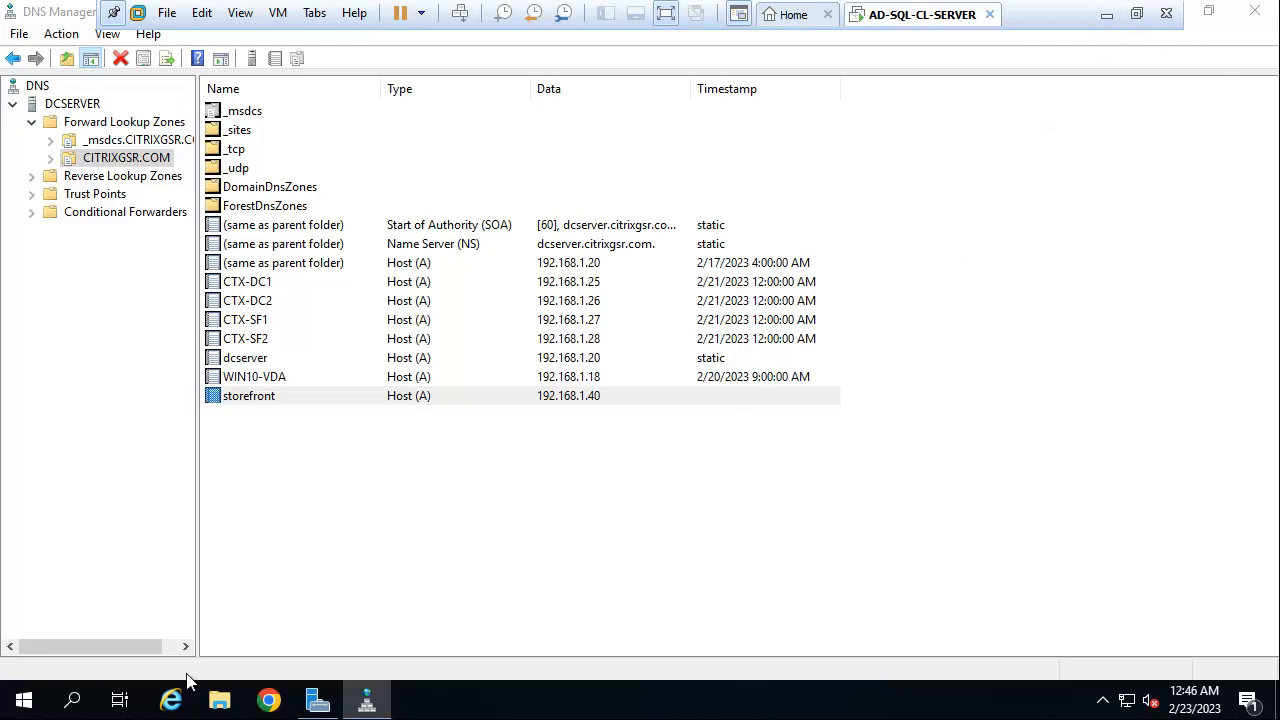
Minimize DNS Manager and Server Manager to clear the desktop, then launch Chrome.
click(270, 700)
click(1208, 12)
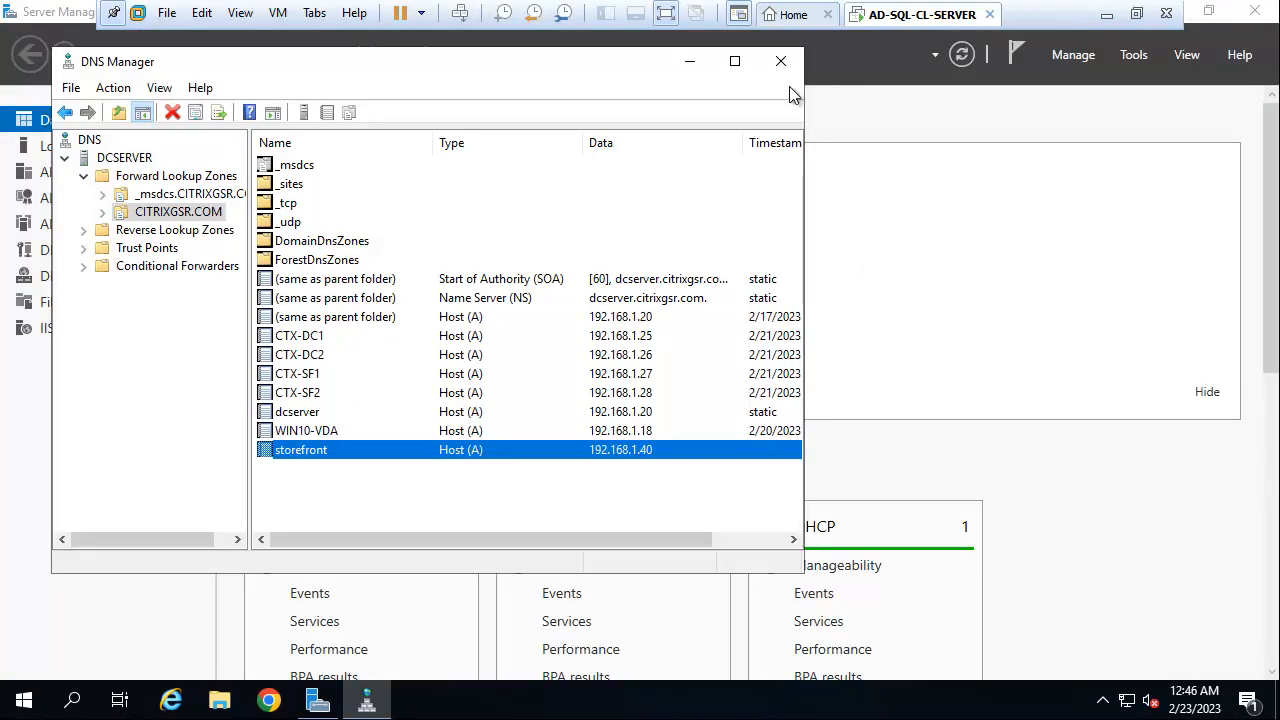
click(692, 61)
click(1207, 12)
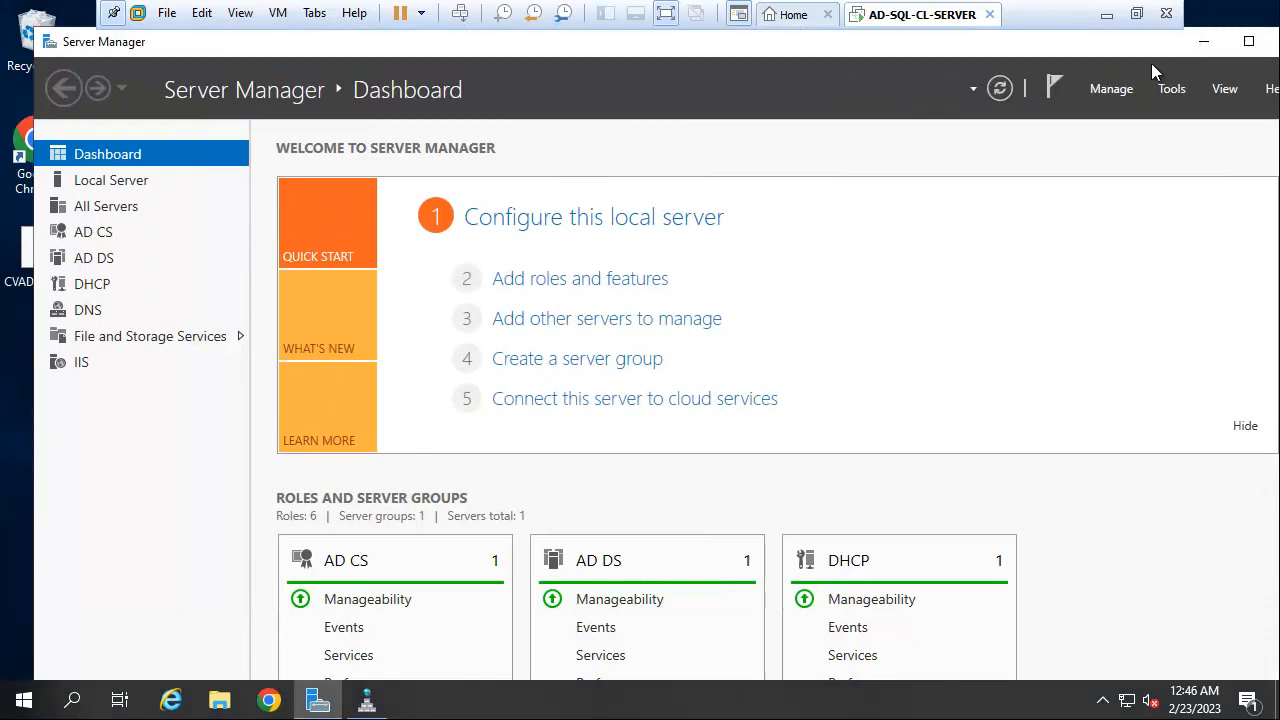
click(1202, 42)
double_click(37, 152)
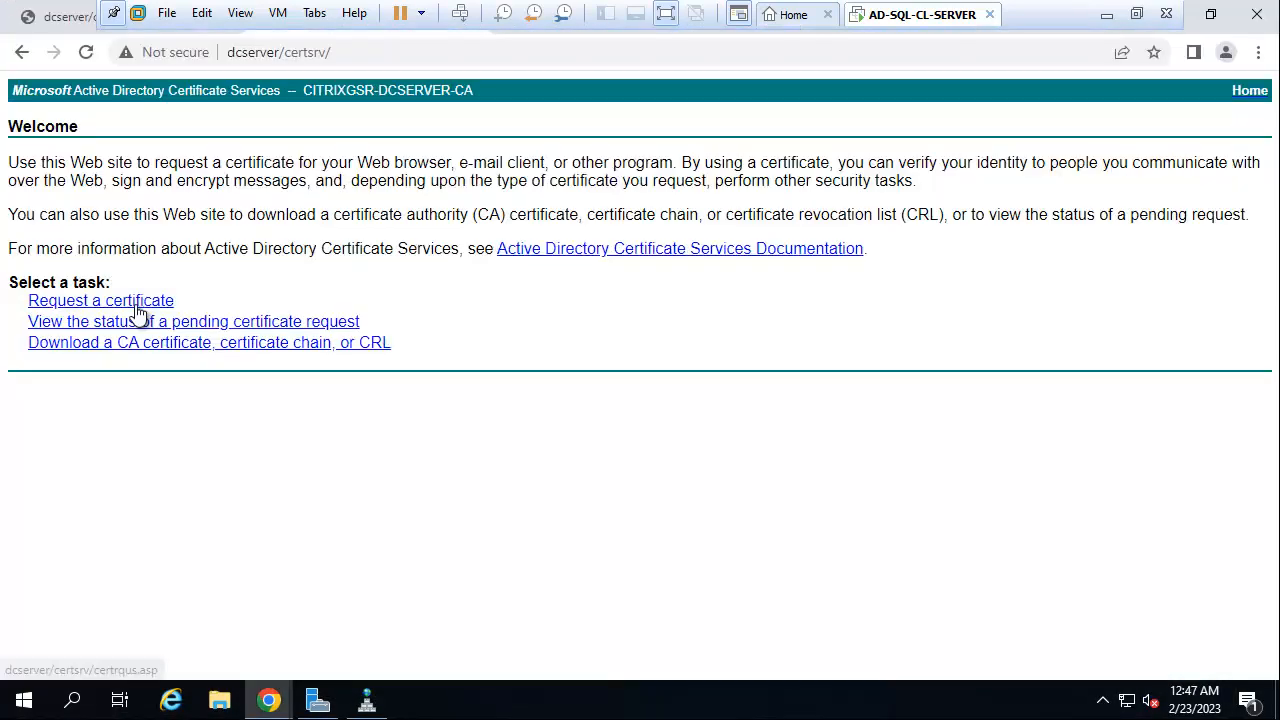
Open the advanced certificate request form and paste in the storefront CSR copied from Notepad.
click(135, 300)
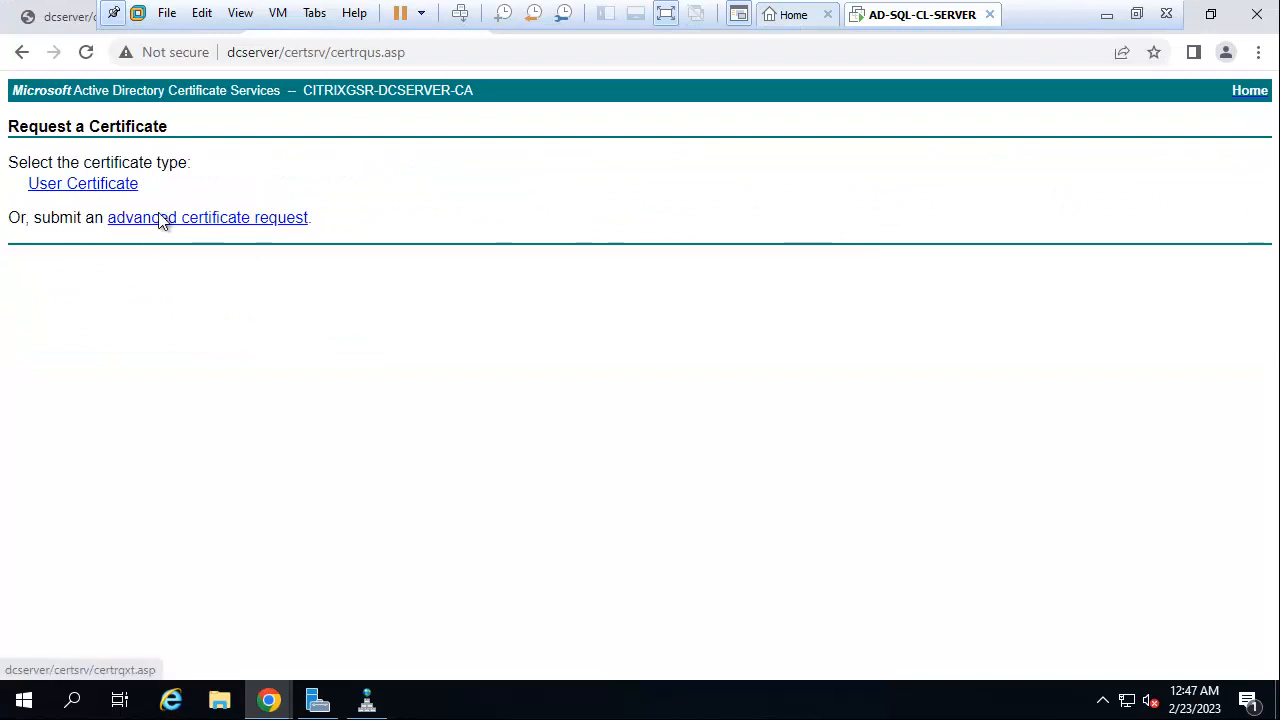
click(163, 218)
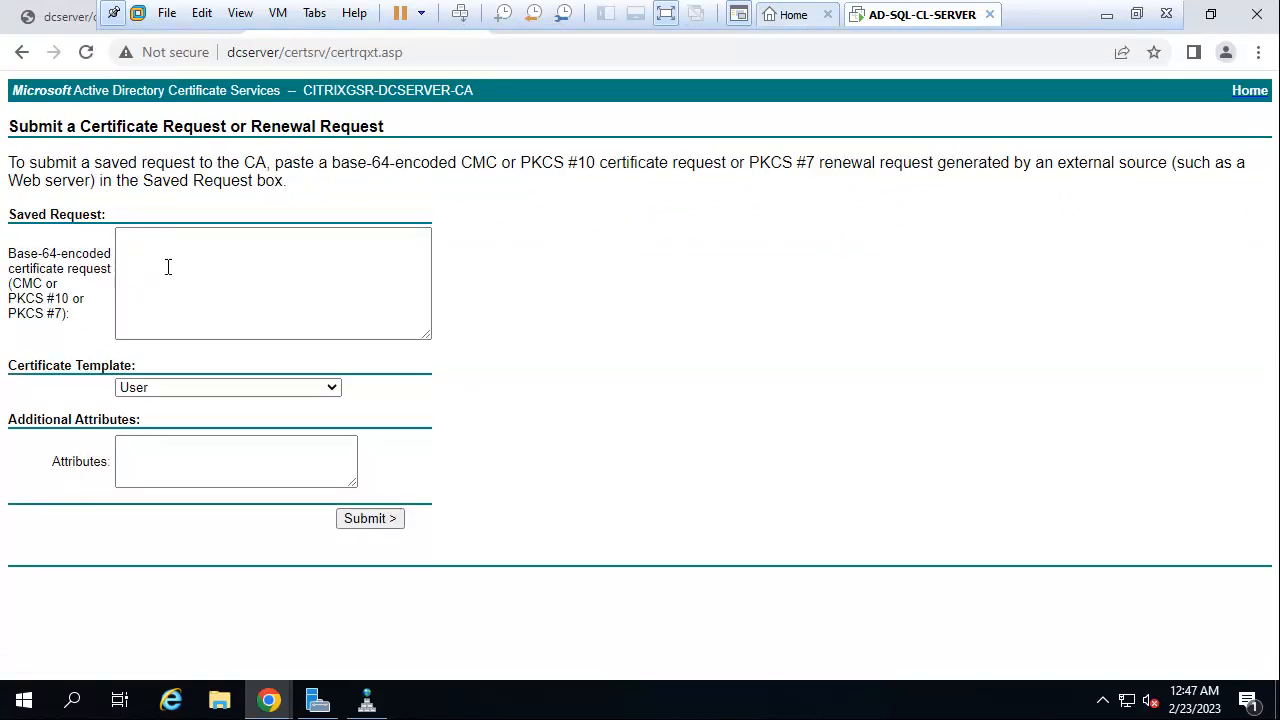
click(254, 278)
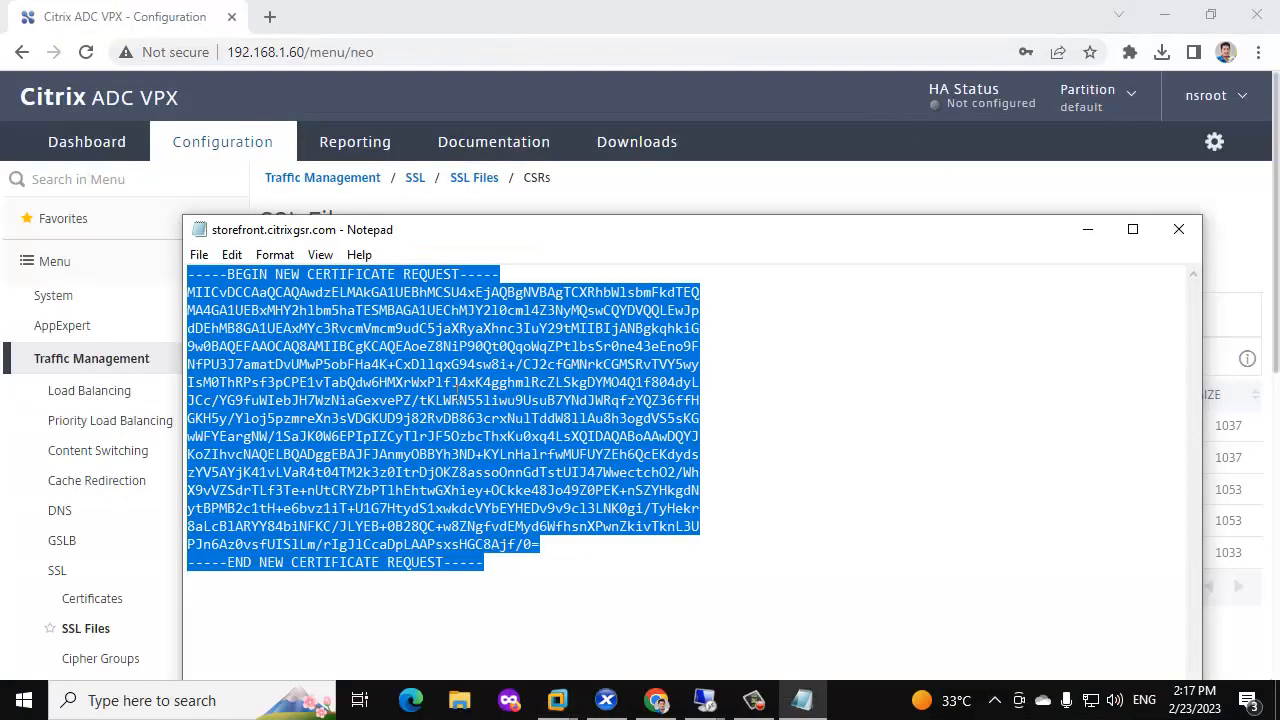
right_click(456, 392)
click(527, 152)
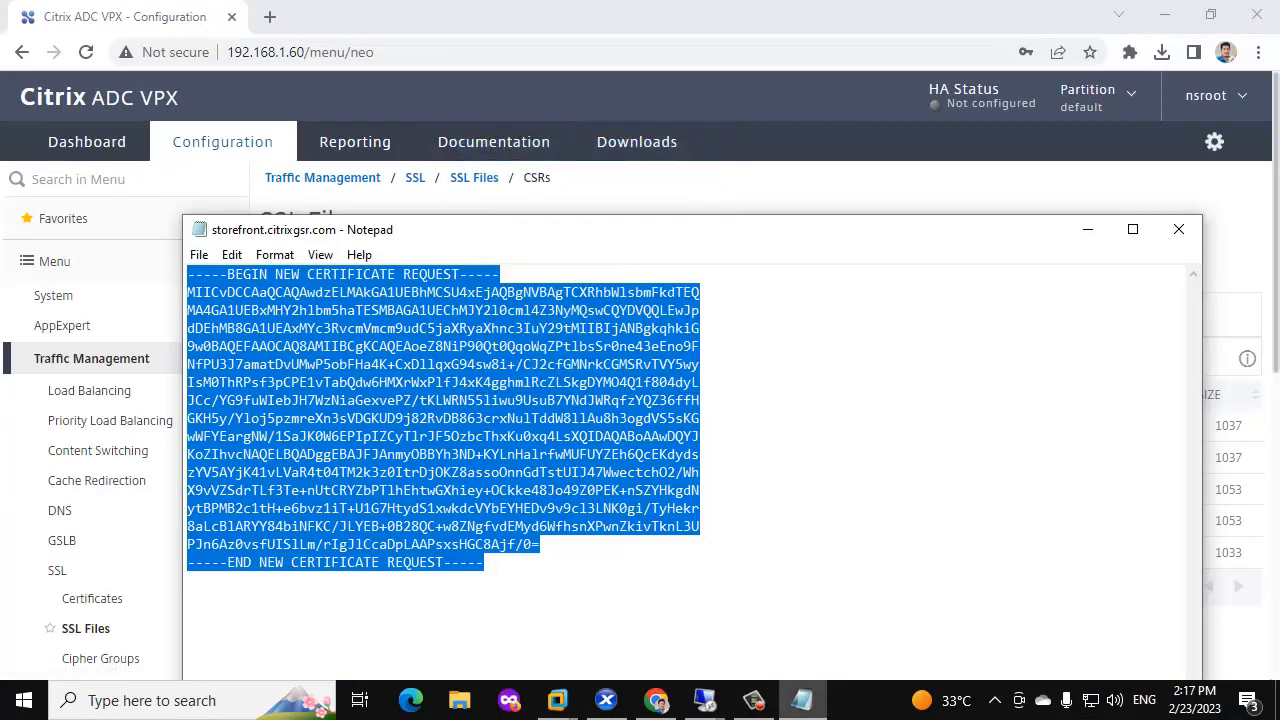
click(558, 700)
click(630, 621)
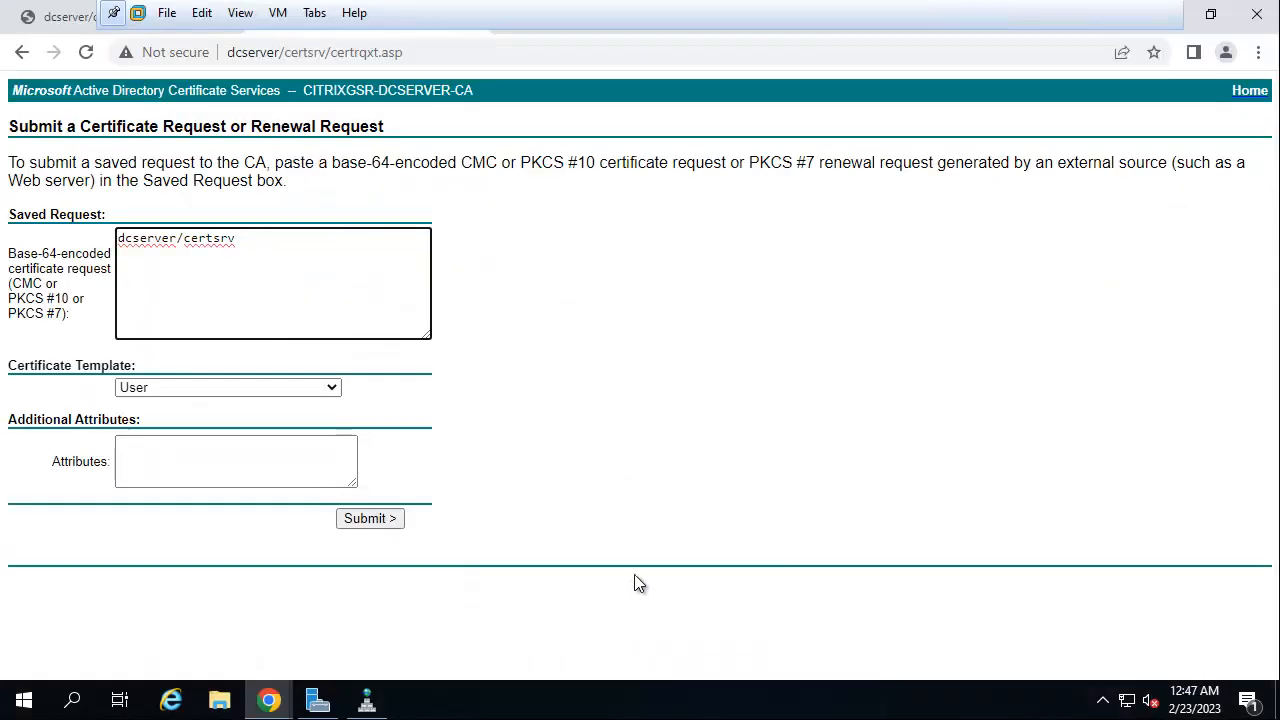
triple_click(252, 263)
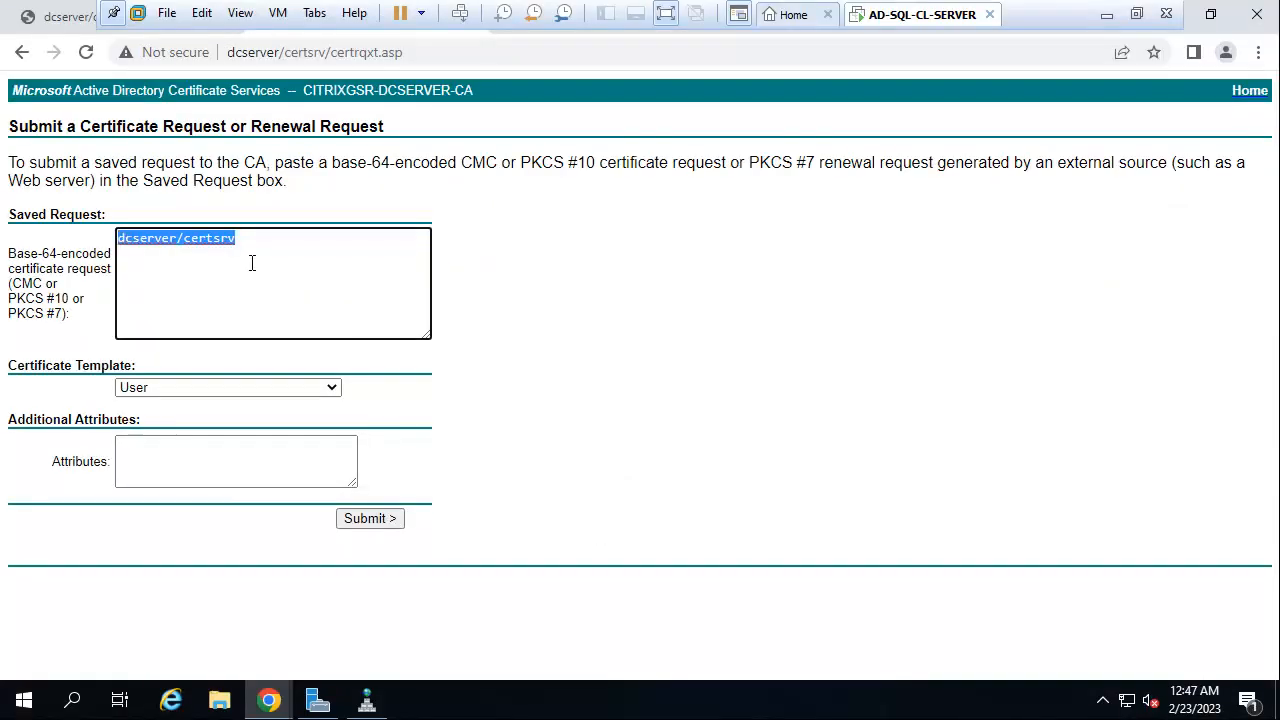
key(ctrl+v)
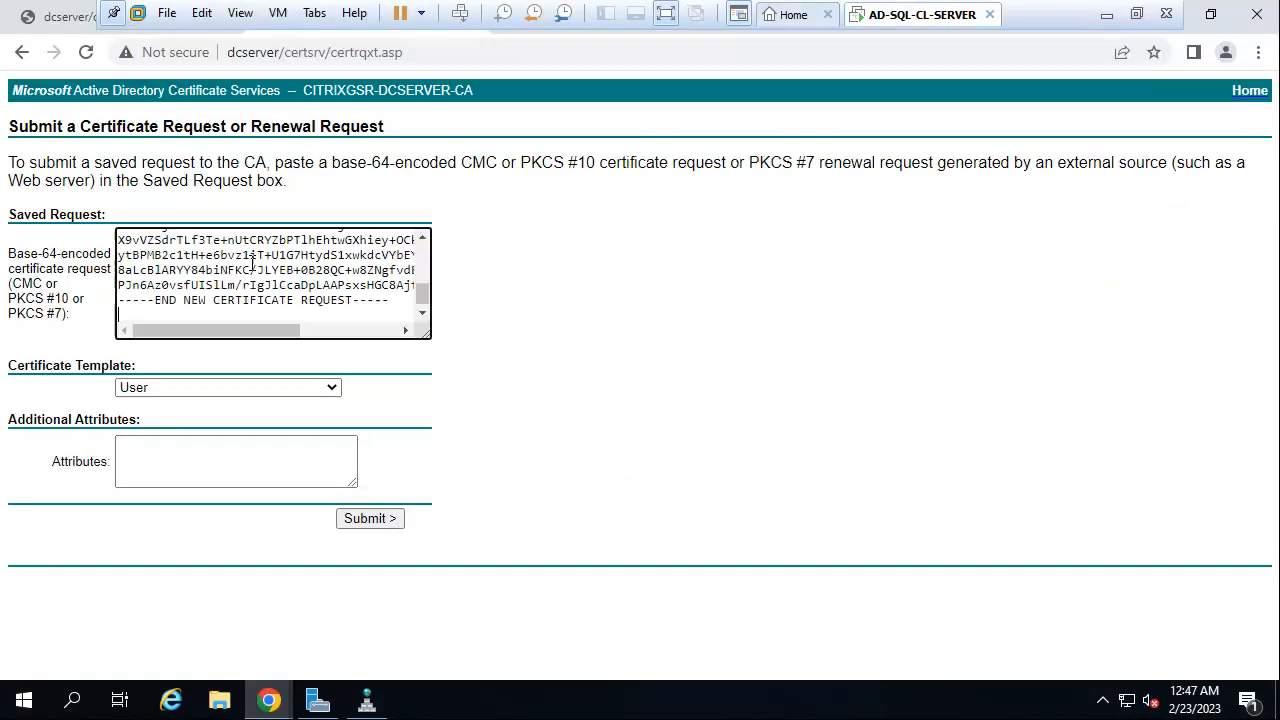
Choose the Web Server certificate template and submit the request.
click(244, 388)
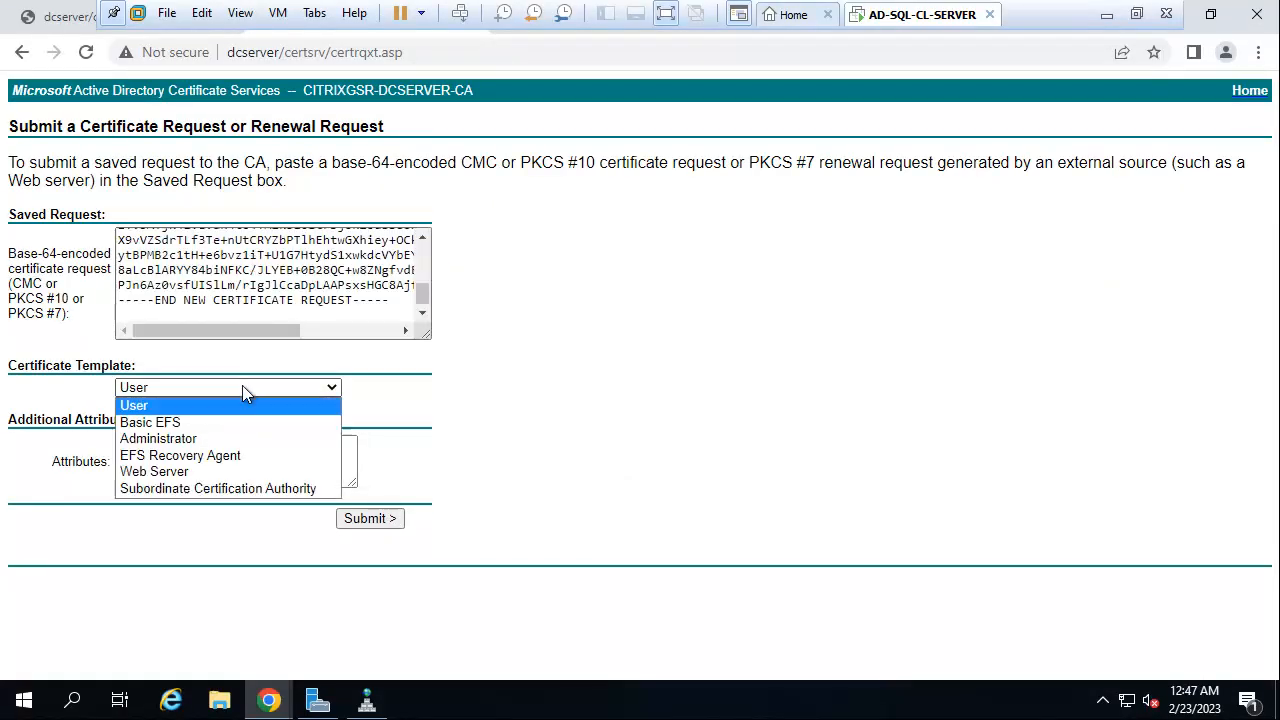
click(152, 471)
click(386, 520)
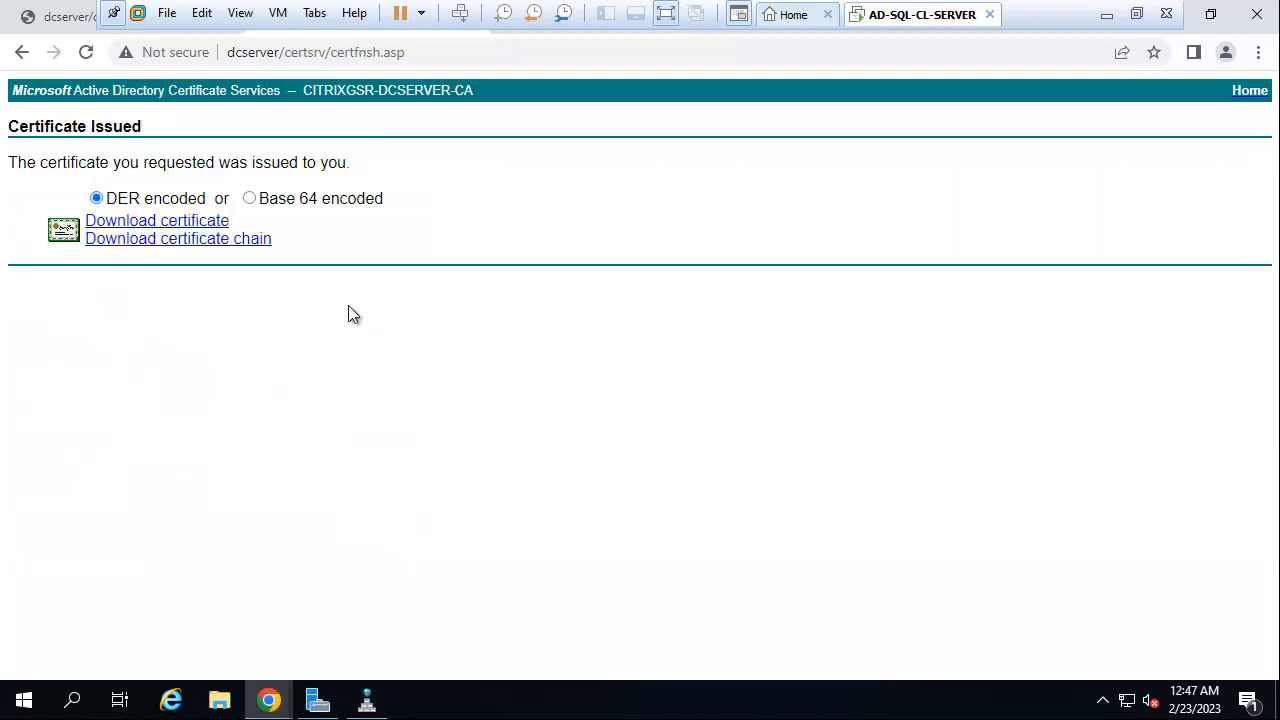
Download the issued certificate Base 64 encoded as certnew.cer.
click(249, 199)
click(170, 226)
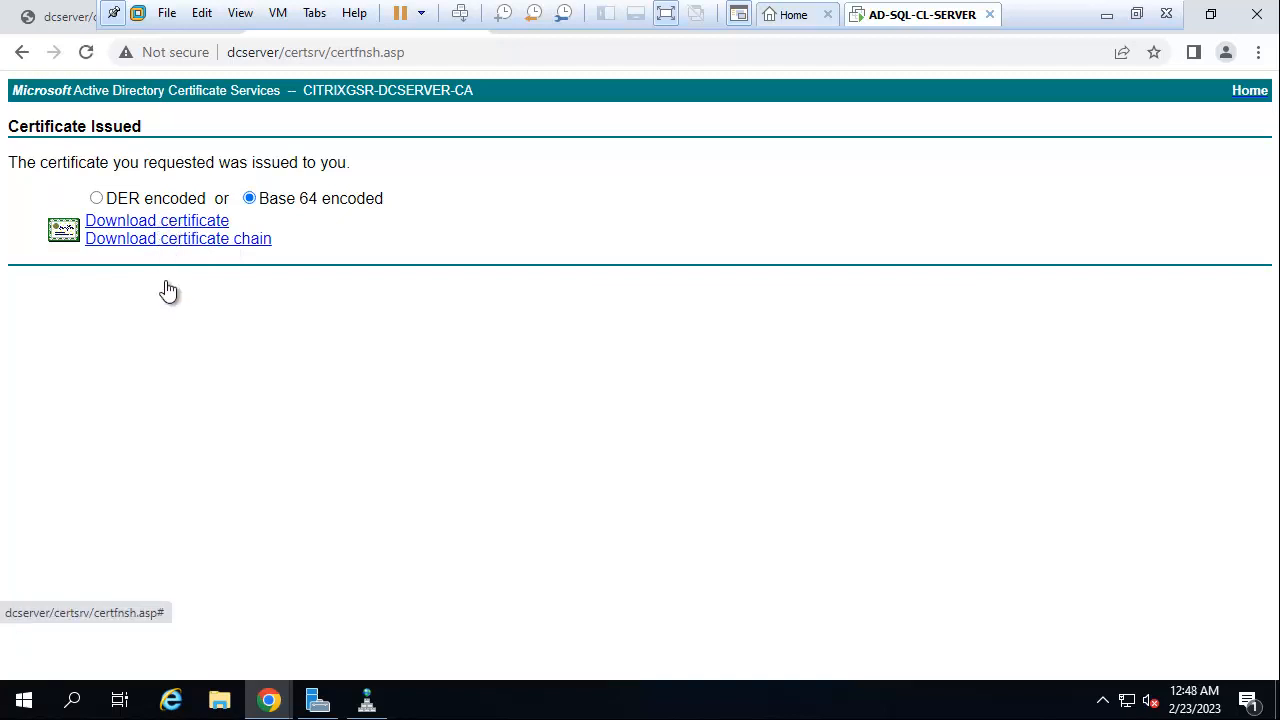
click(217, 652)
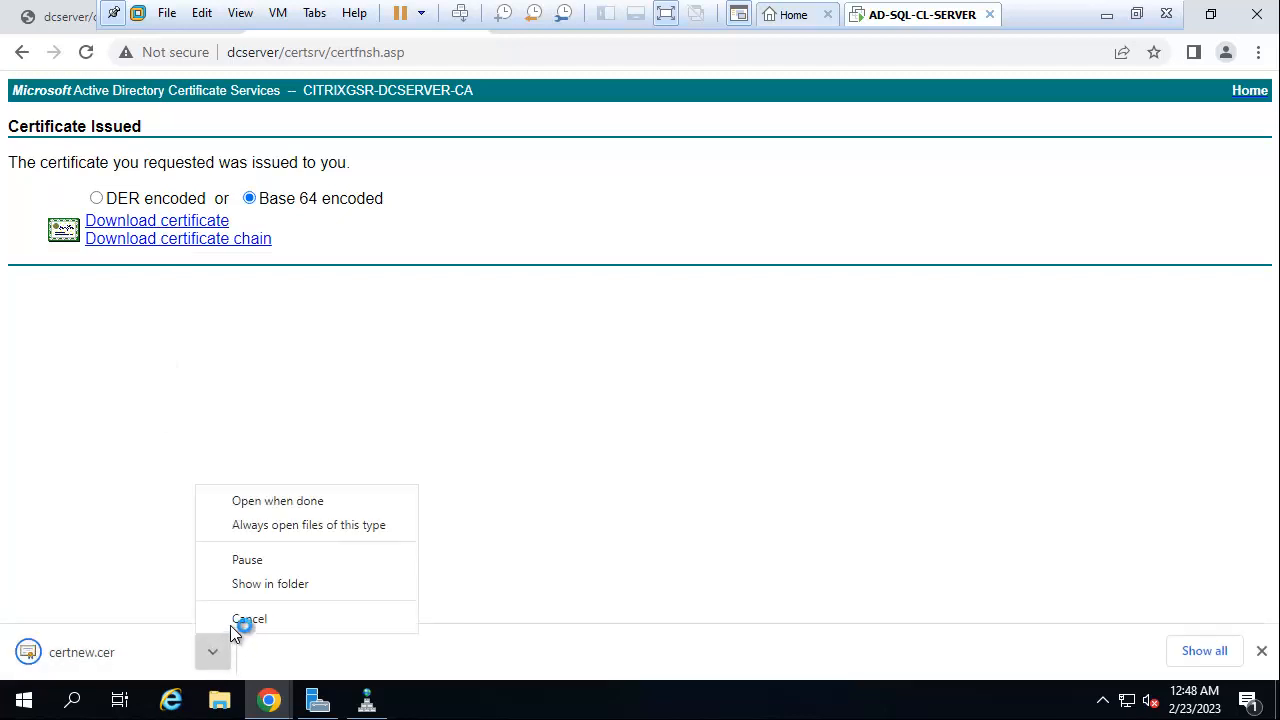
click(264, 590)
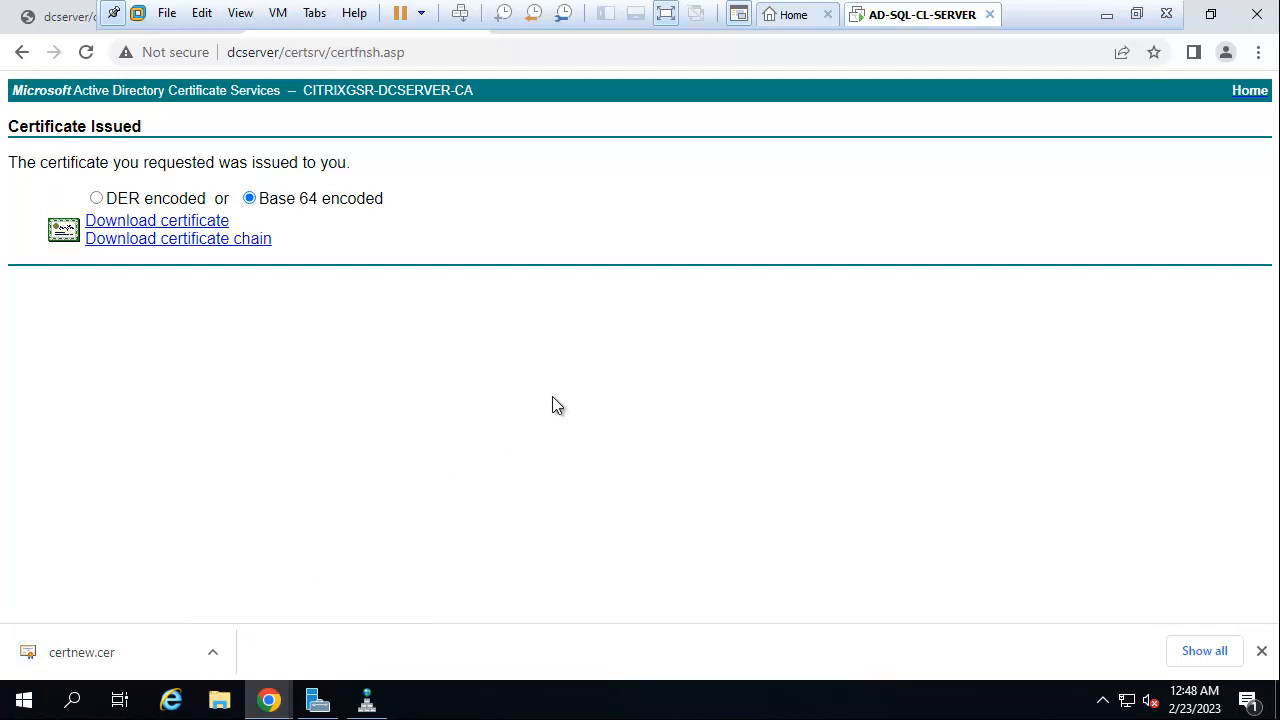
Show certnew in its folder and rename it to sf-lb.
click(217, 652)
click(274, 584)
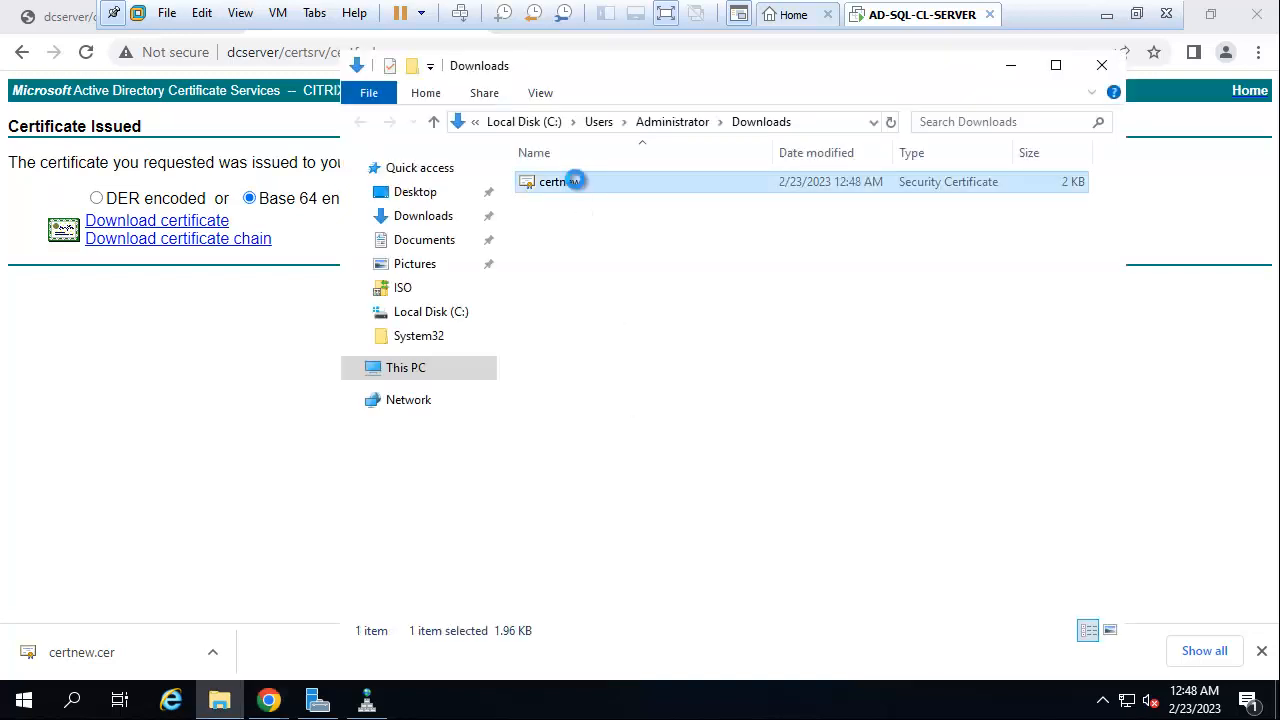
right_click(575, 181)
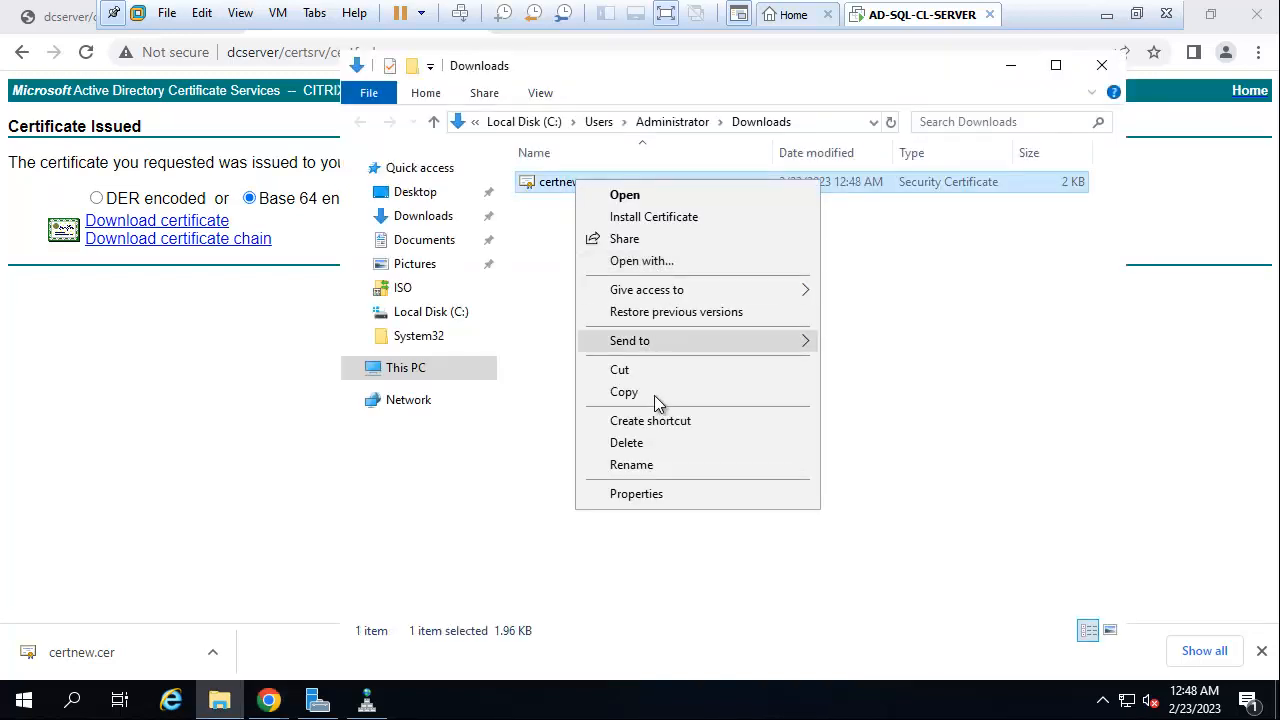
click(627, 467)
key(BackSpace)
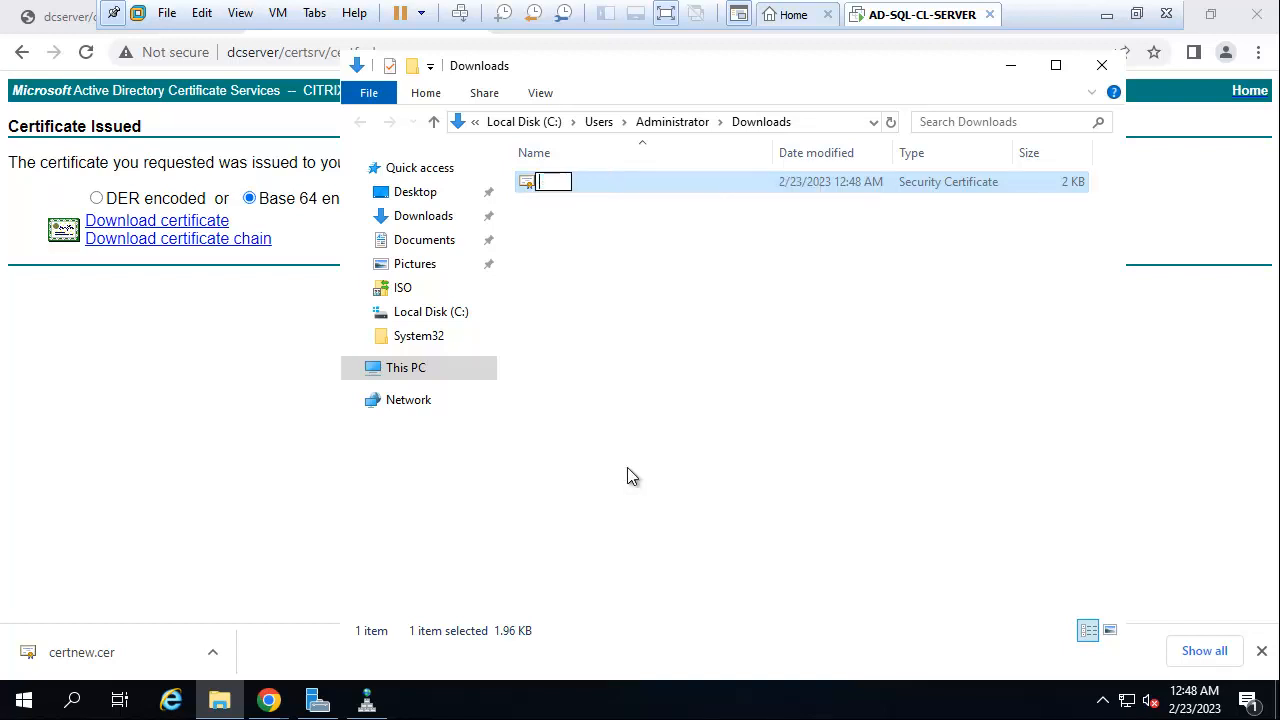
text(sf-lb)
click(602, 287)
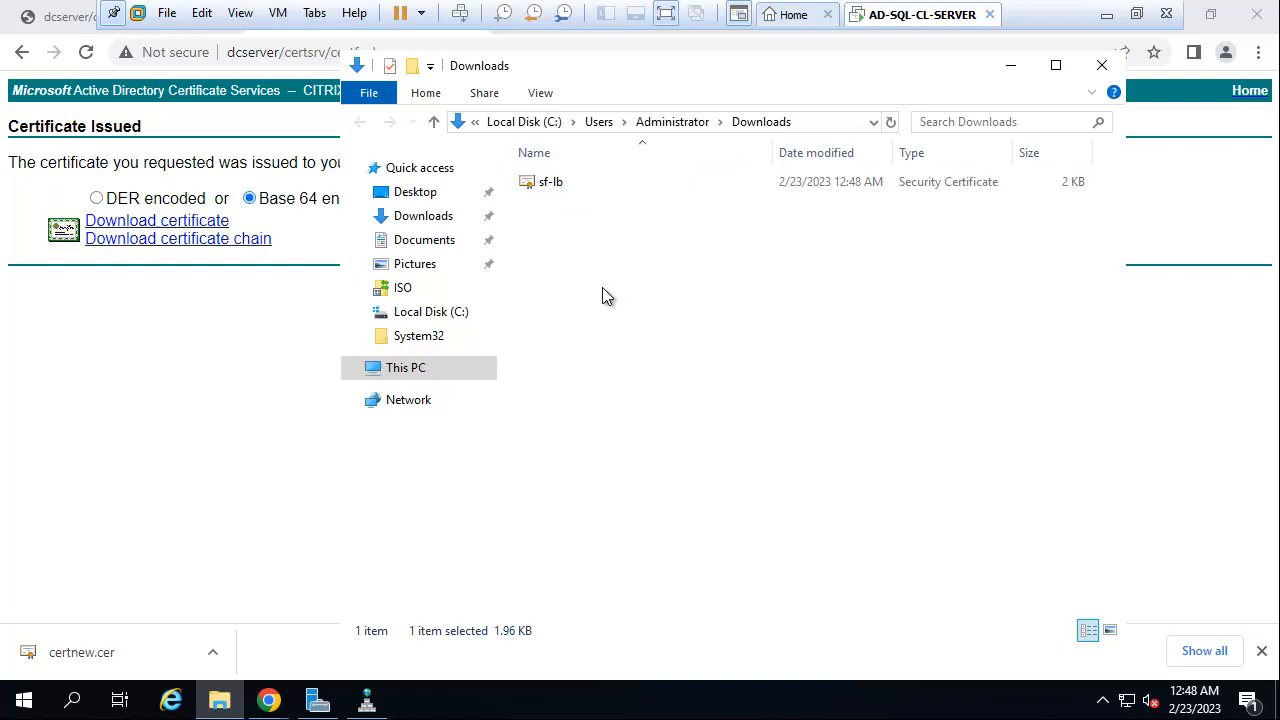
click(567, 183)
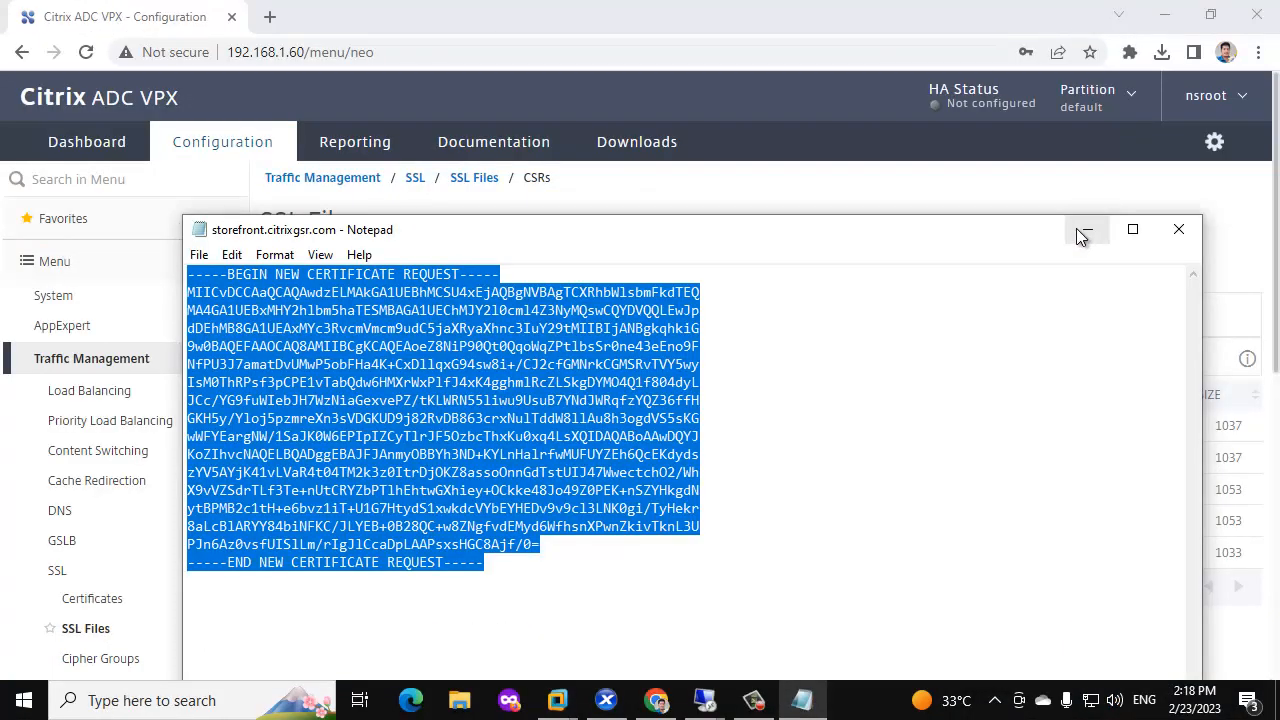
Minimize the open windows and paste the sf-lb certificate onto the host desktop.
click(1088, 230)
click(1163, 16)
click(1160, 14)
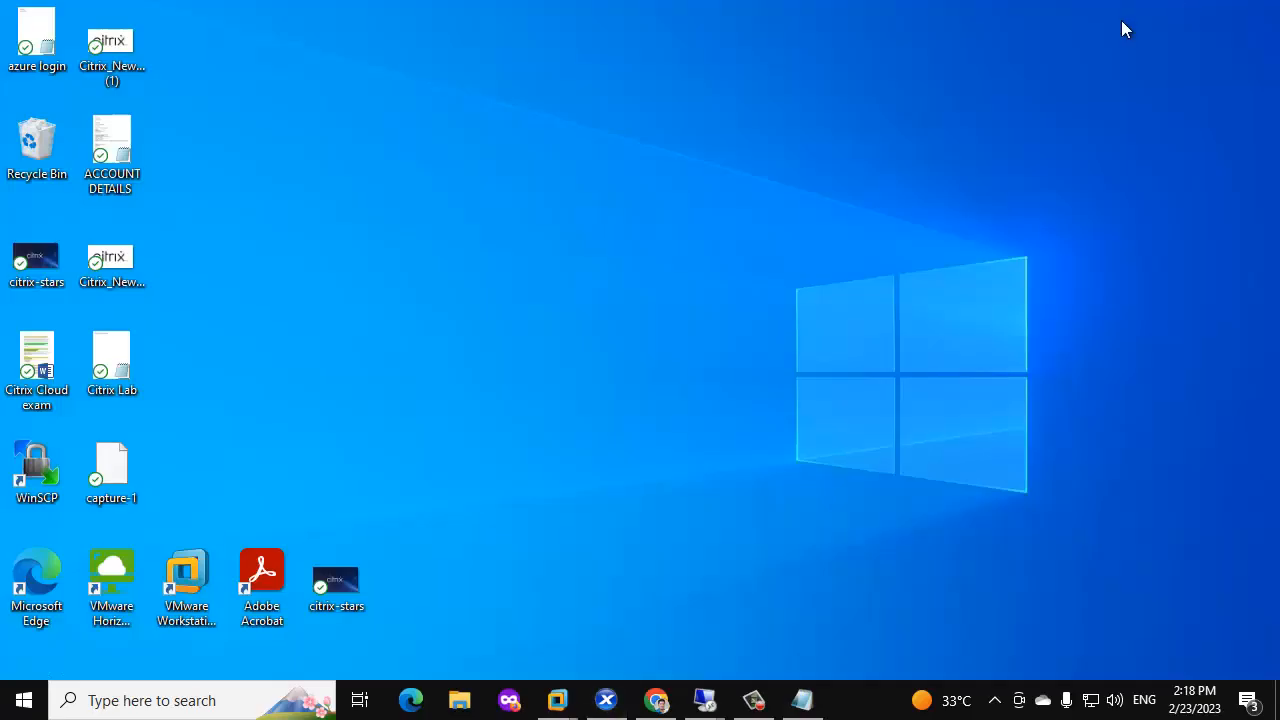
right_click(320, 87)
click(374, 172)
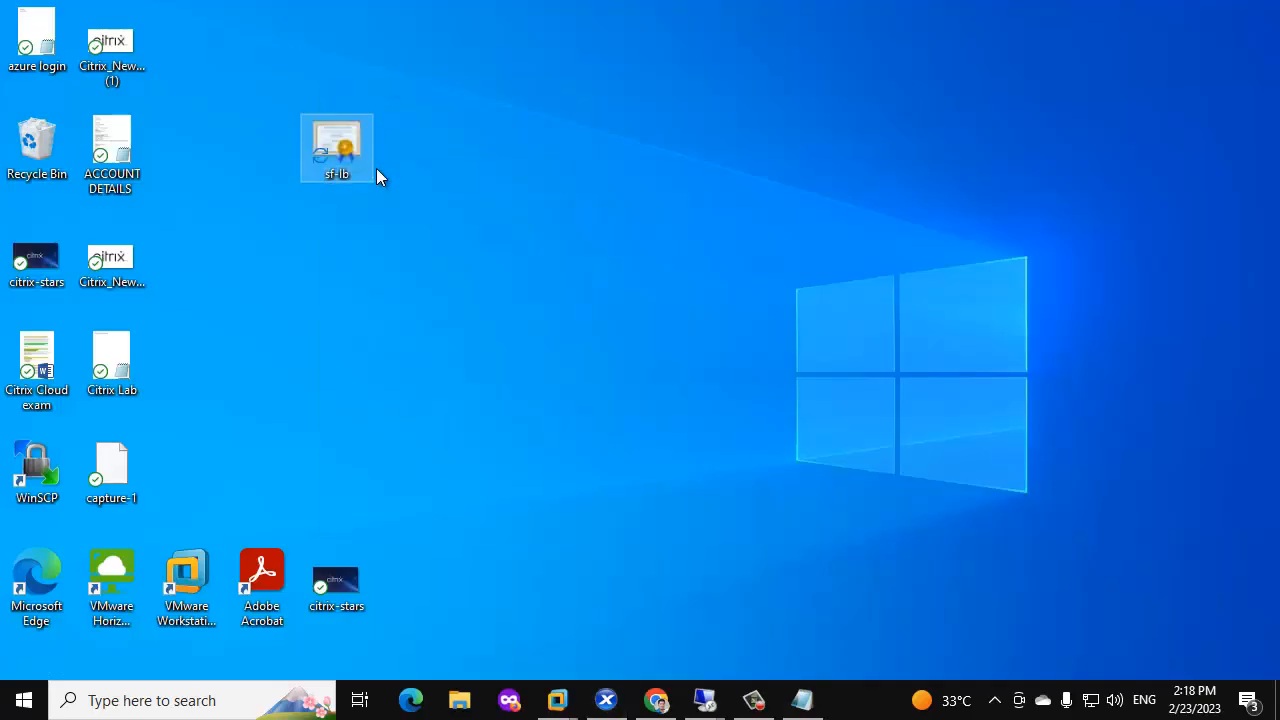
Return to Citrix ADC and open Traffic Management > Load Balancing > Servers.
click(654, 700)
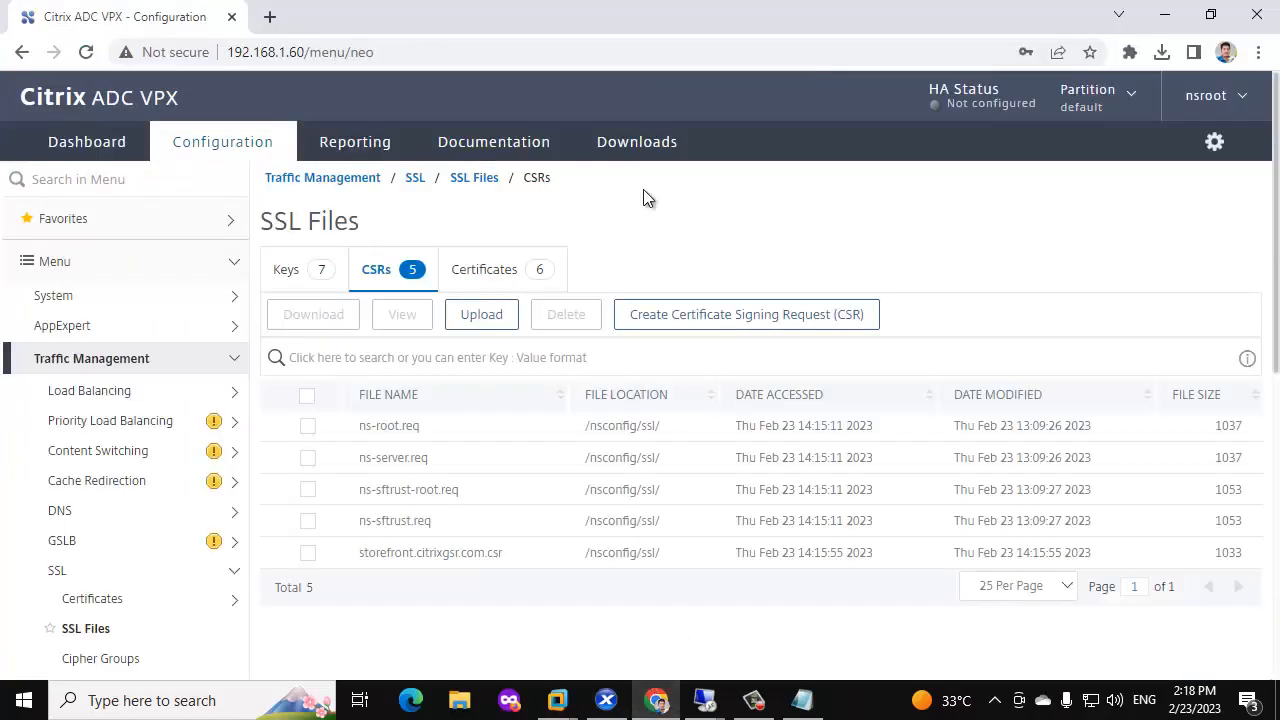
scroll(182, 276, down, 2)
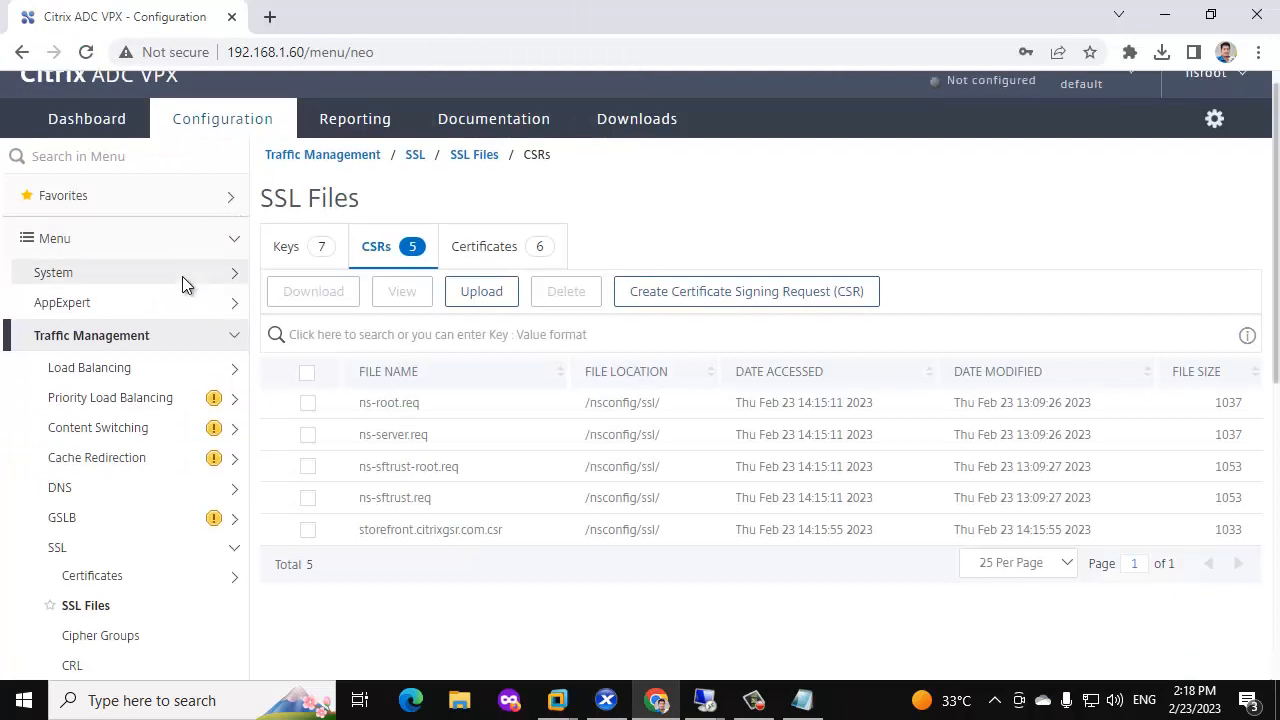
scroll(103, 363, up, 1)
scroll(102, 365, up, 1)
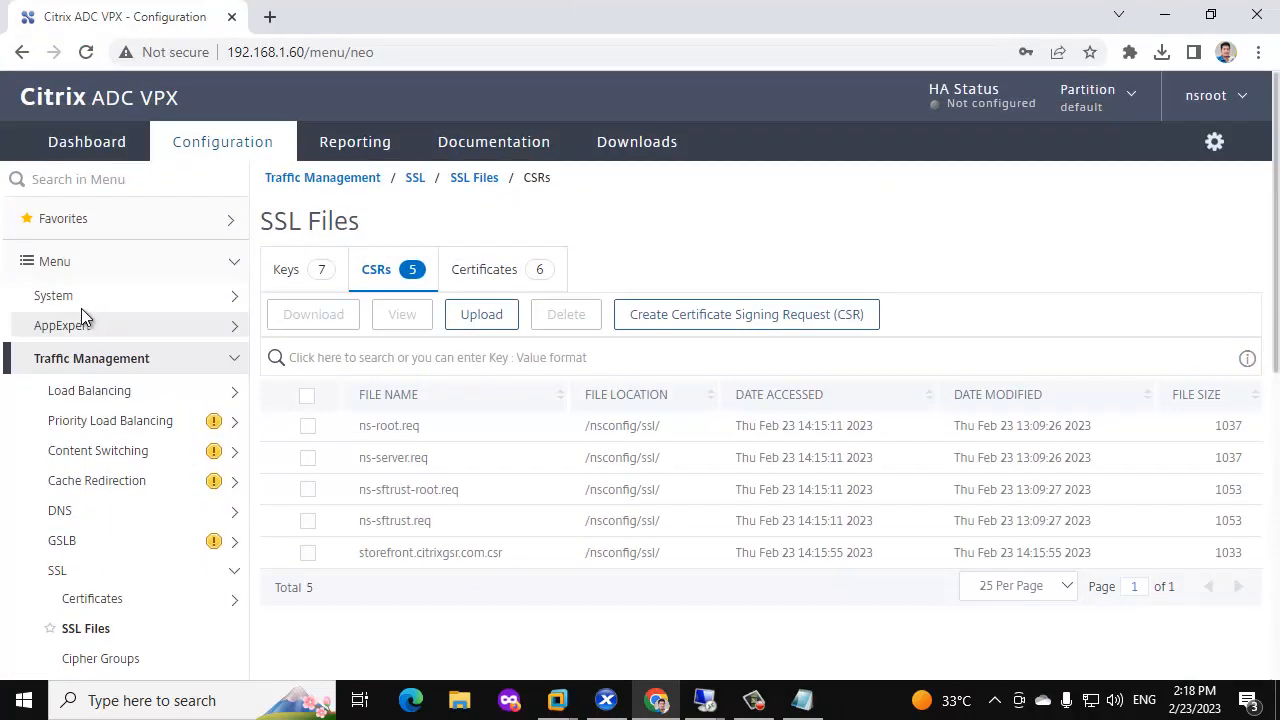
click(234, 362)
click(234, 362)
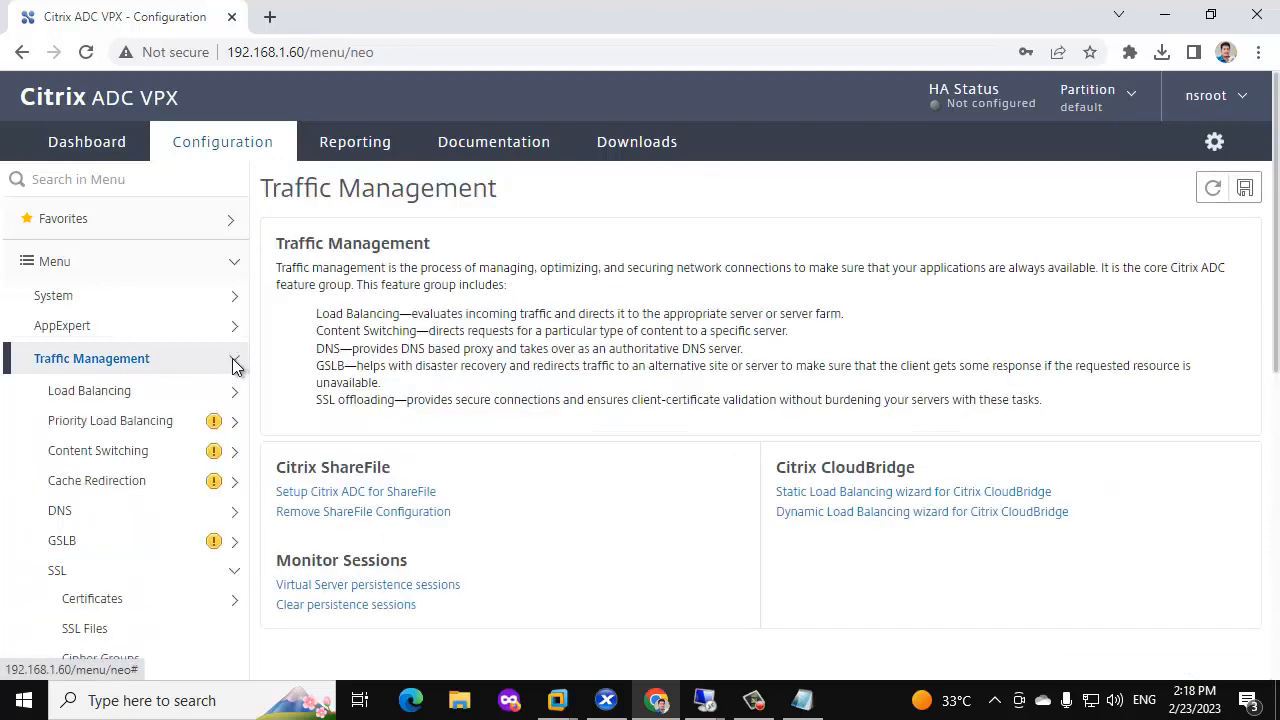
click(122, 381)
scroll(162, 366, down, 3)
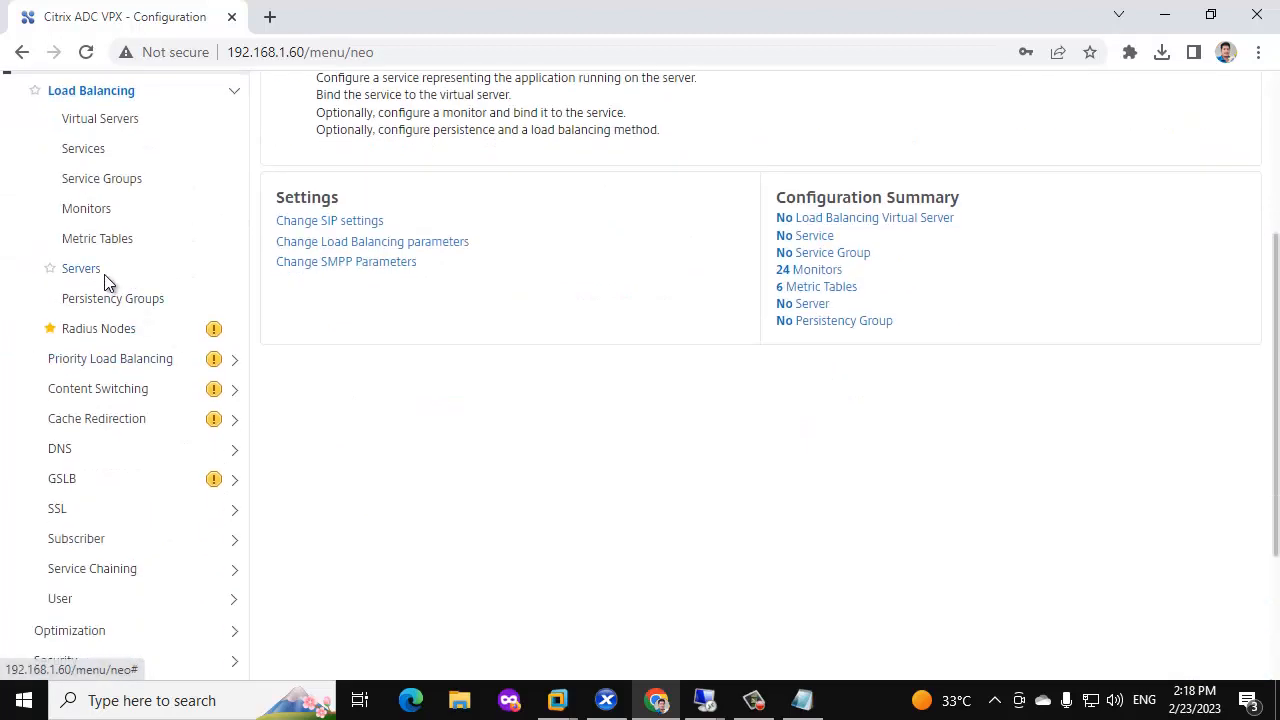
click(52, 268)
Add load-balancing server SF-1 at 192.168.1.27.
click(297, 282)
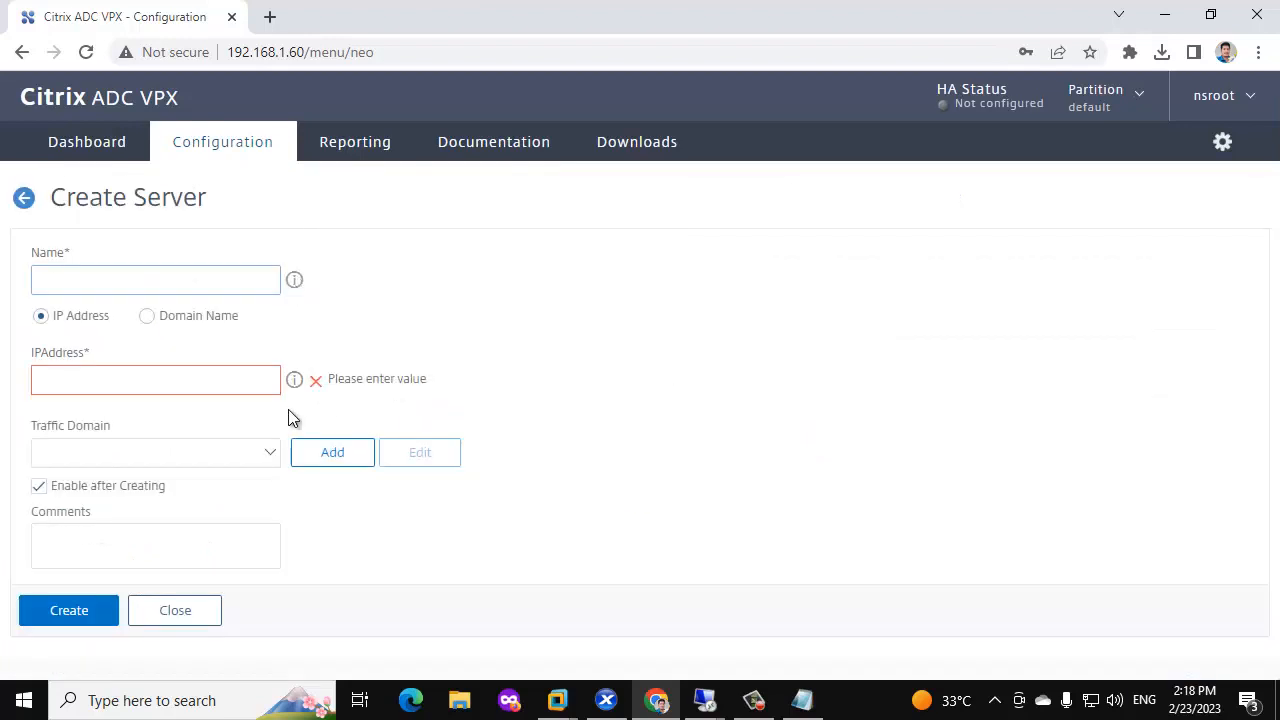
click(157, 281)
text(sf)
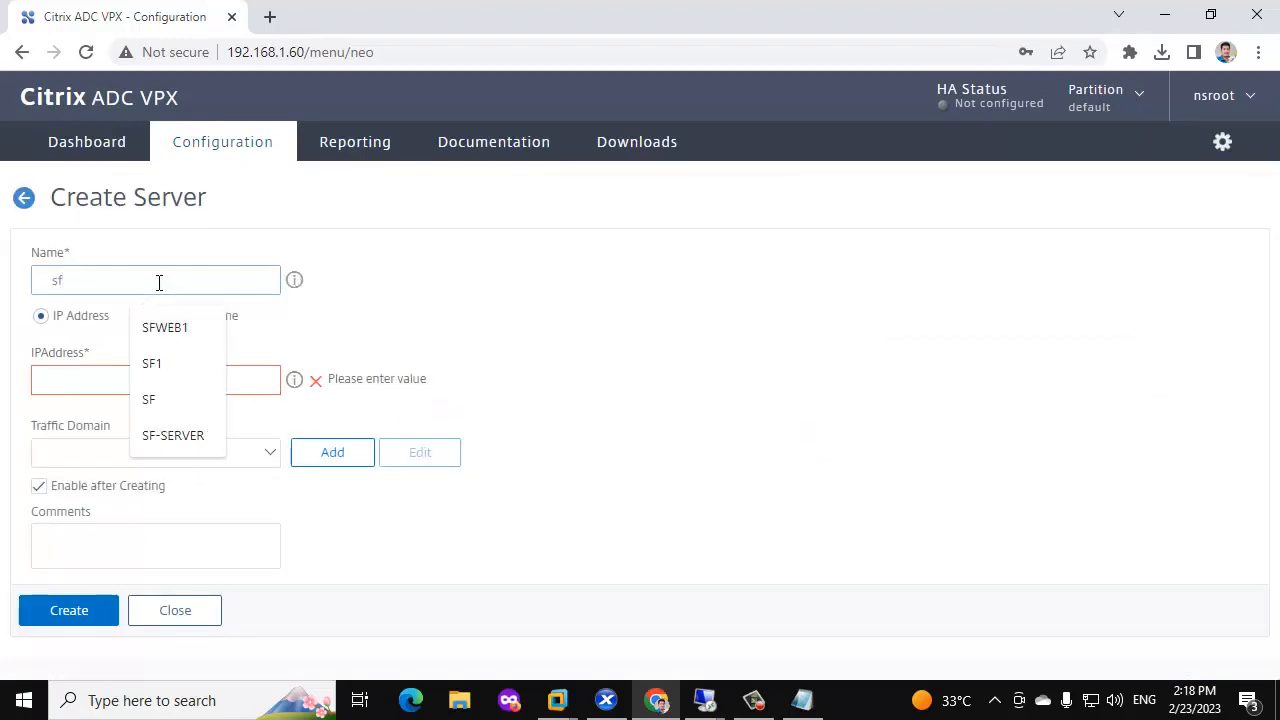
key(BackSpace)
text(SF-12)
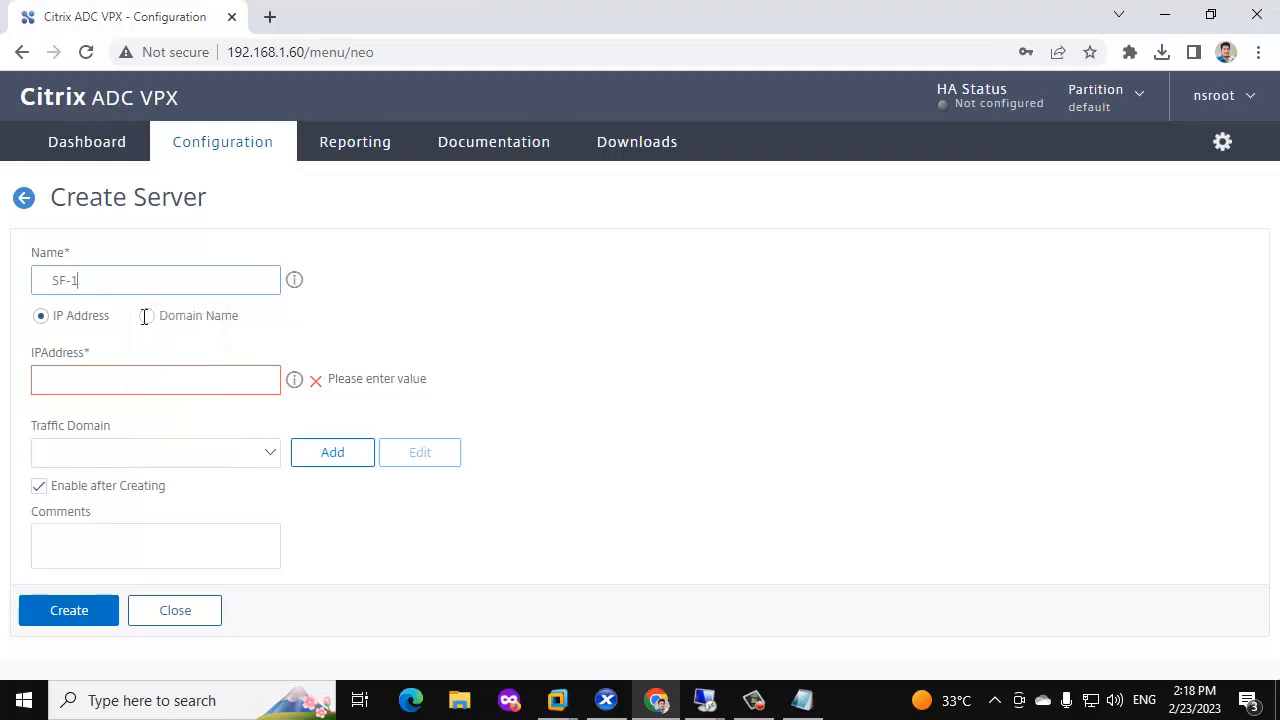
click(93, 381)
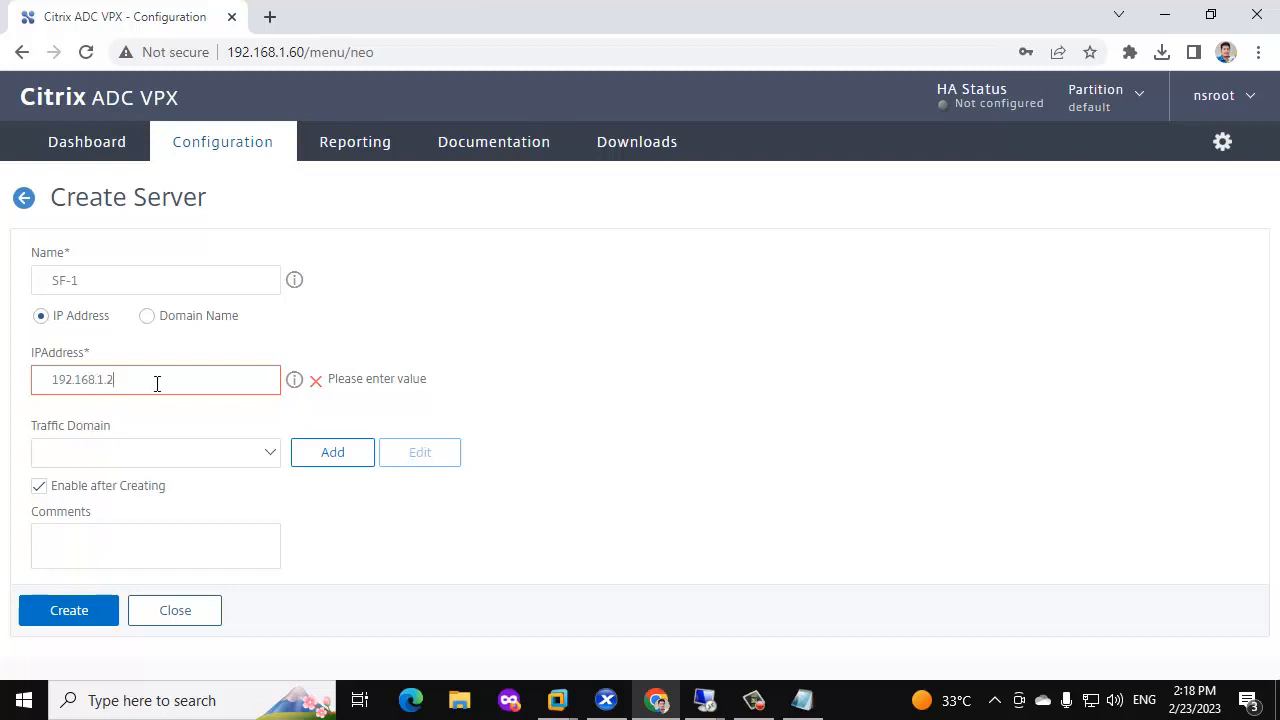
click(76, 610)
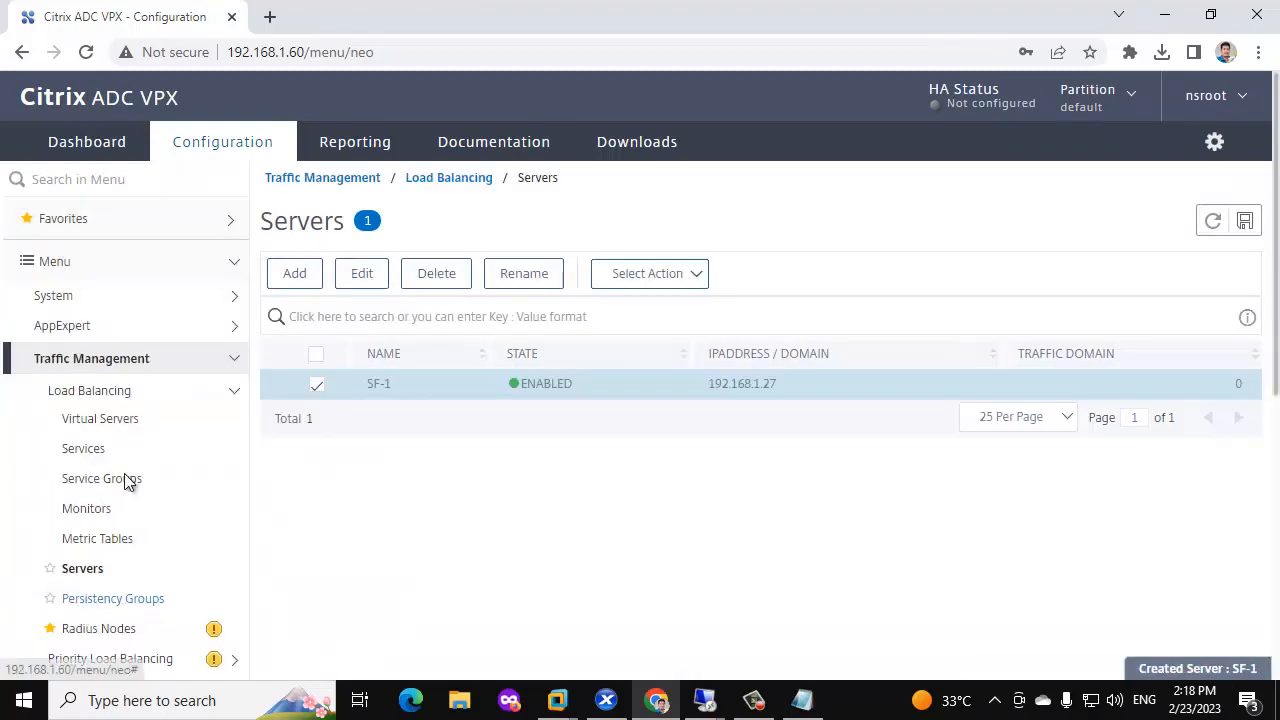
Add load-balancing server SF-2 at 192.168.1.28.
click(296, 276)
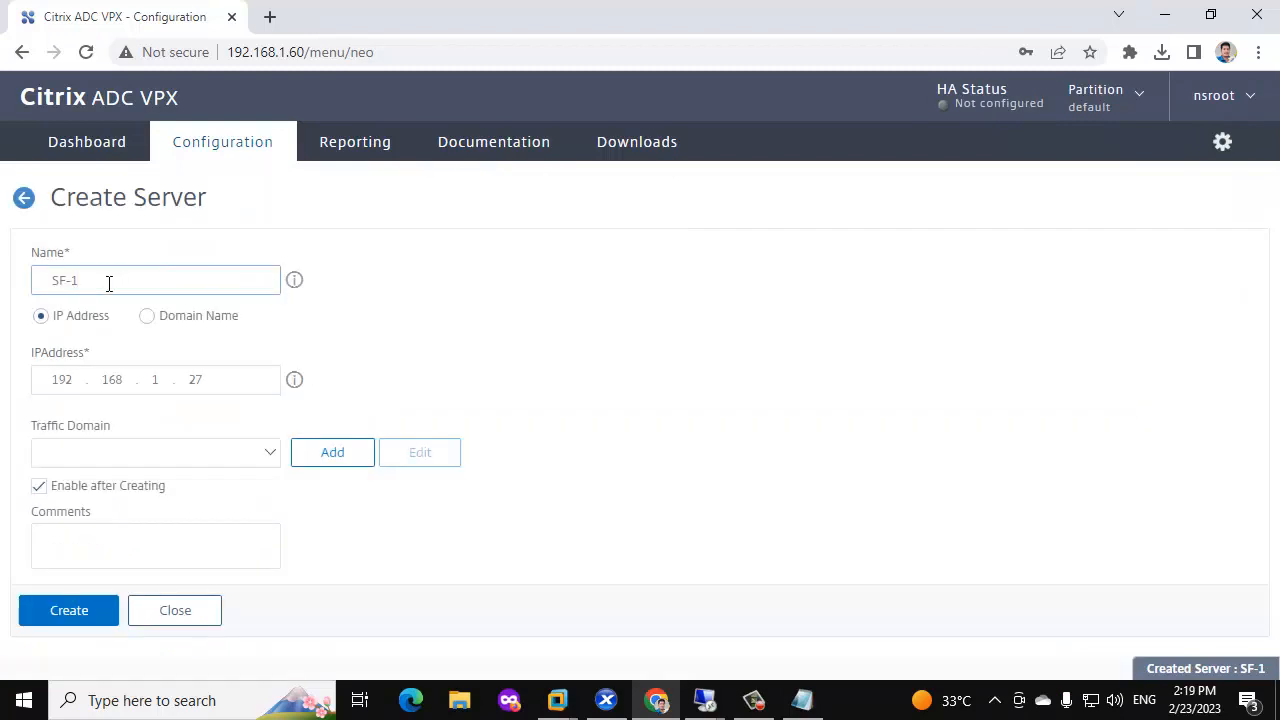
key(BackSpace)
text(2)
click(221, 369)
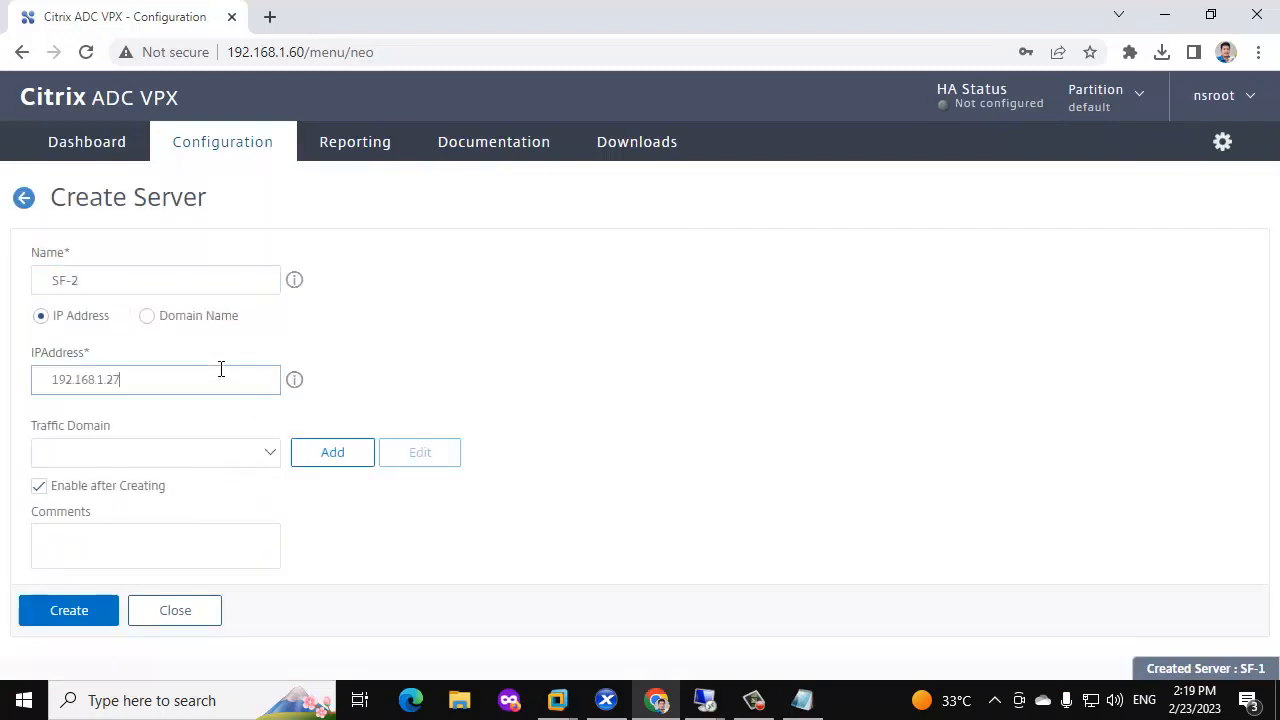
text(8)
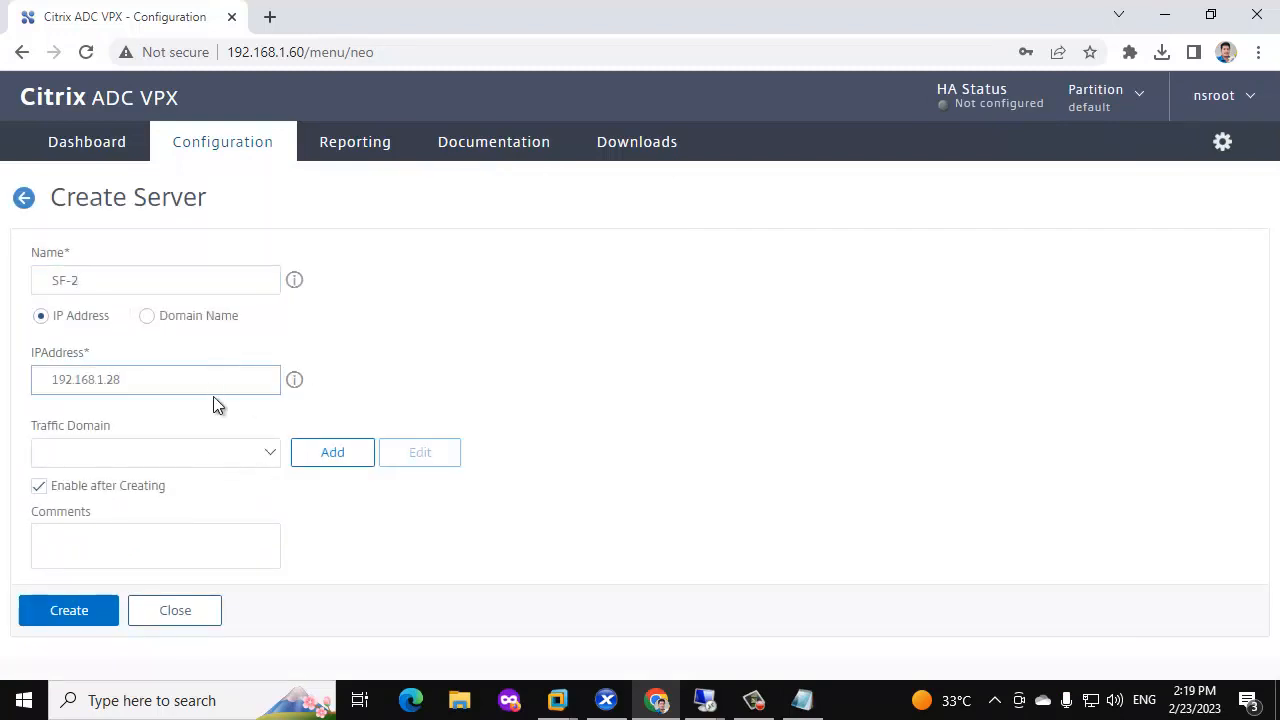
click(78, 610)
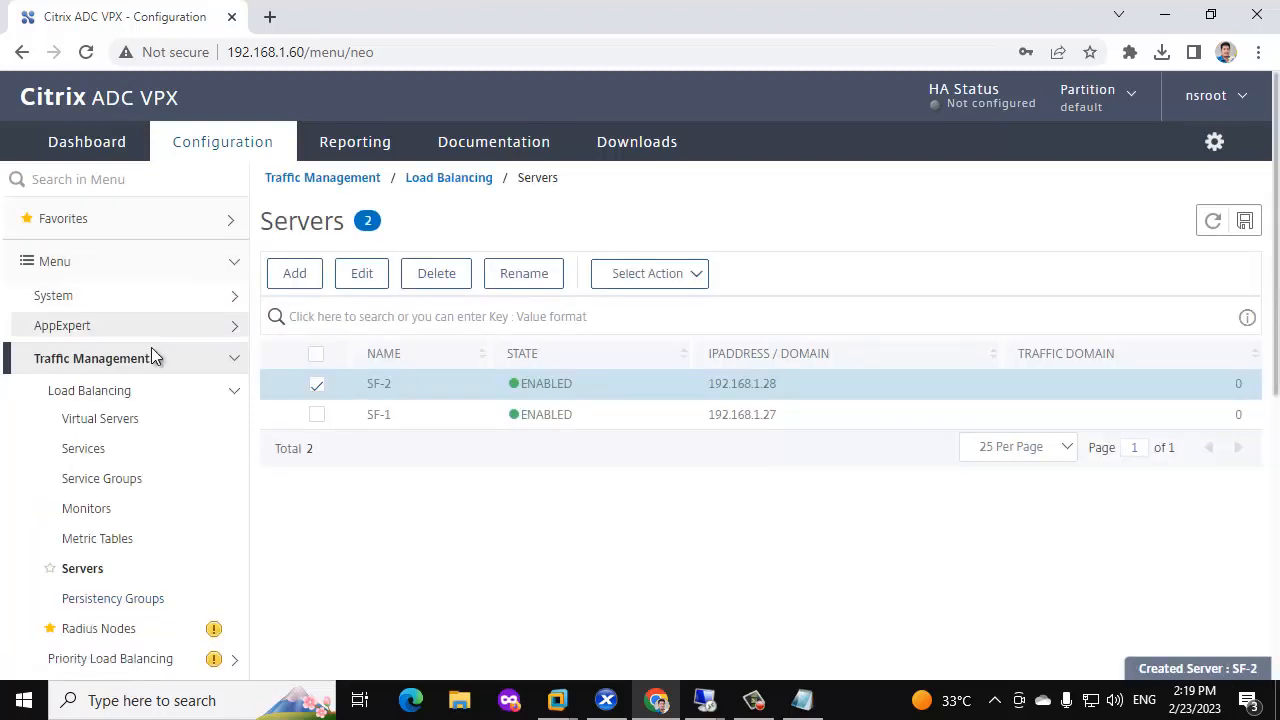
Create service group SF-SG with protocol SSL.
click(104, 478)
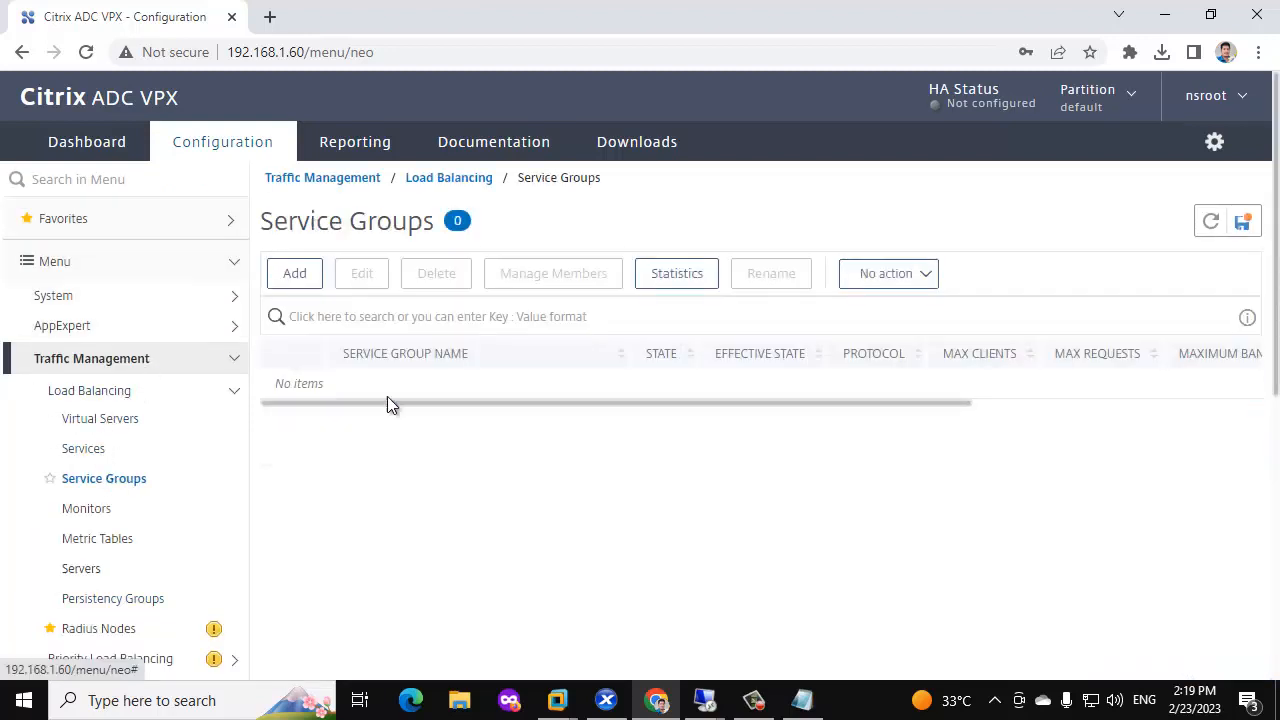
click(294, 273)
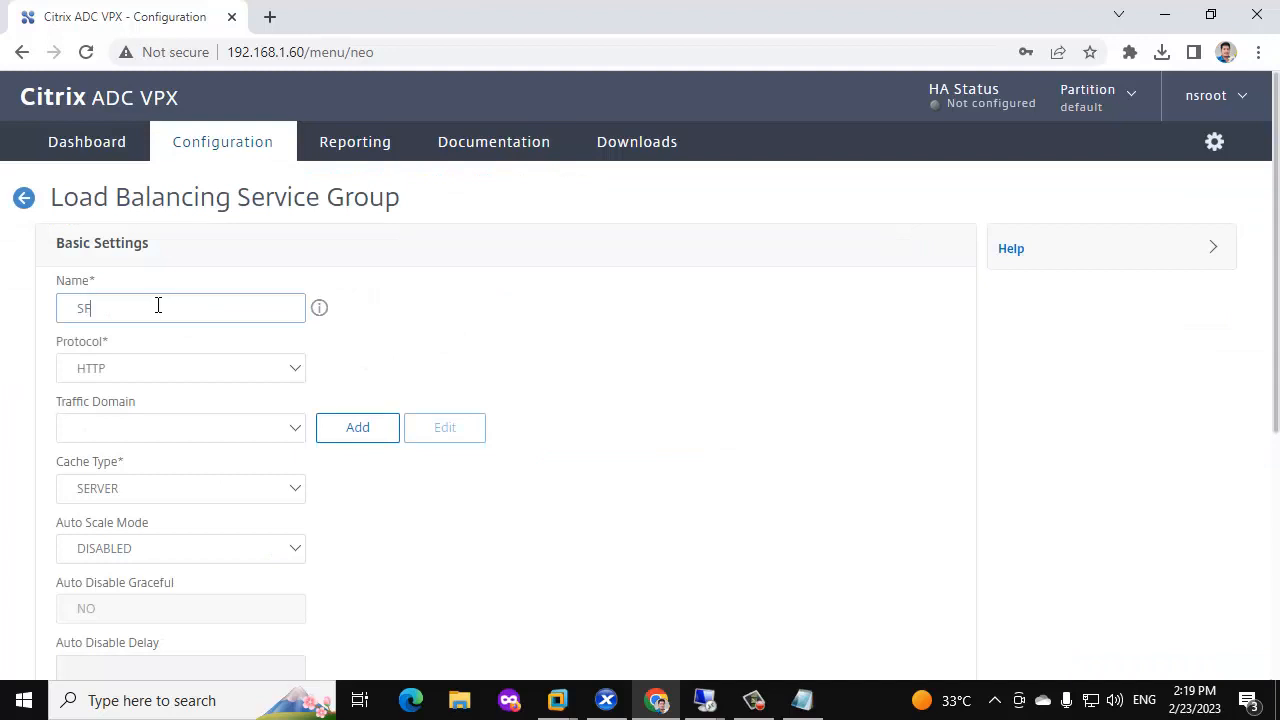
click(161, 366)
text(sip_t)
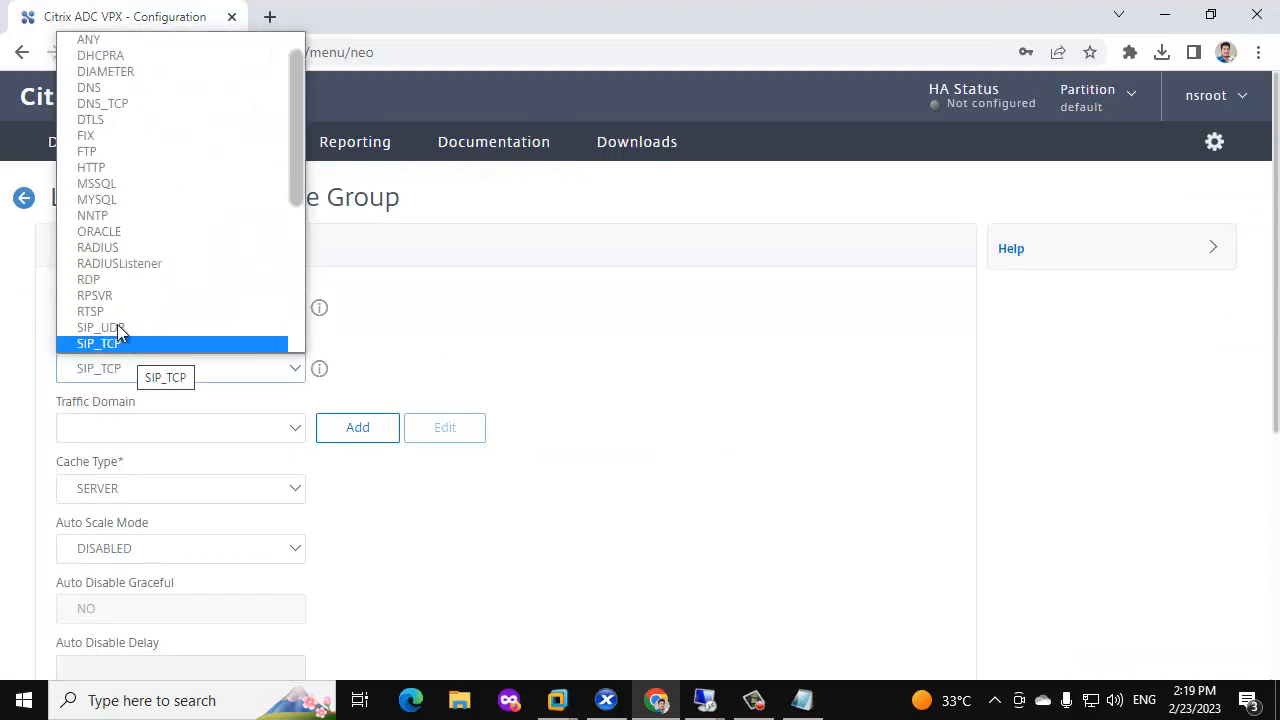
scroll(114, 301, down, 4)
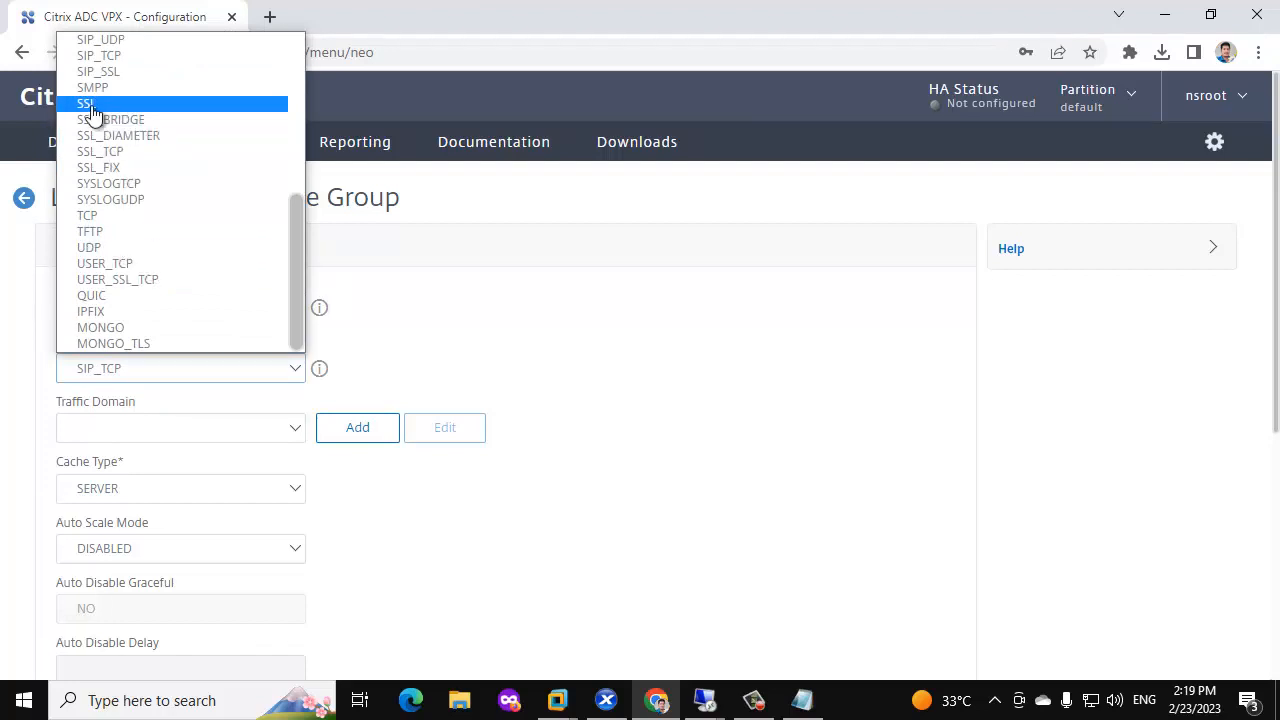
click(90, 105)
scroll(153, 300, down, 2)
scroll(150, 465, down, 4)
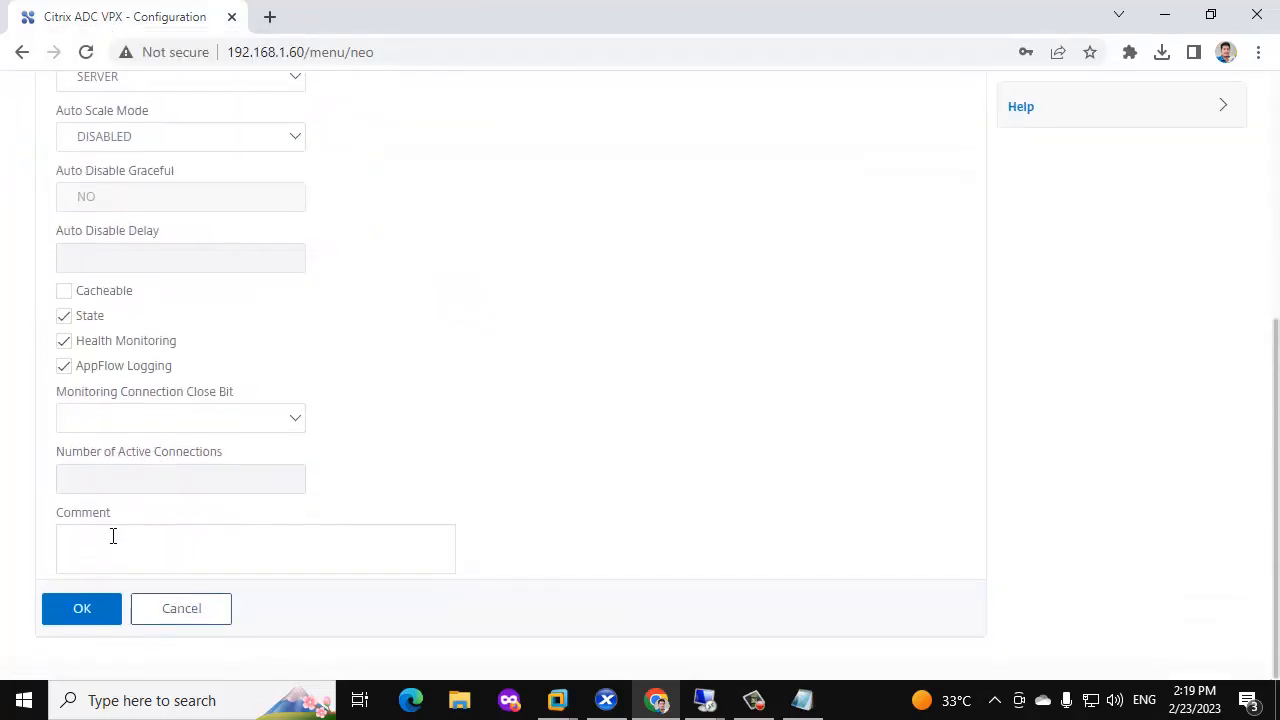
click(86, 608)
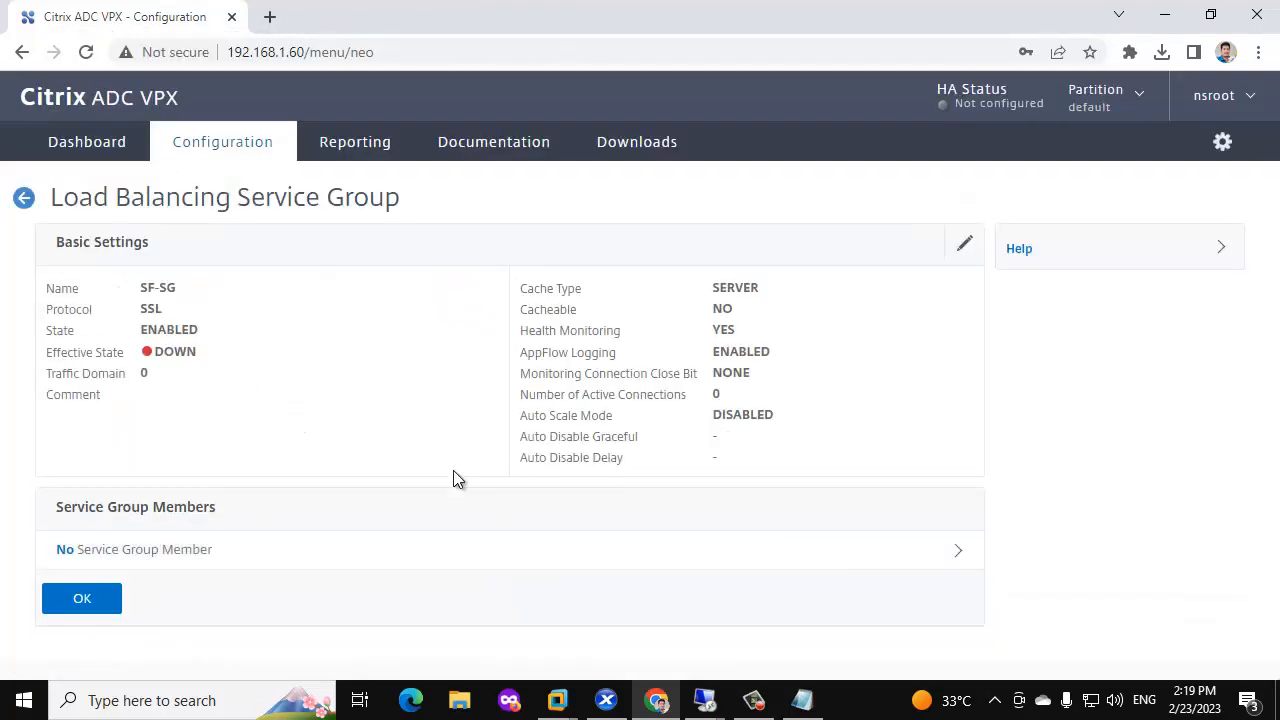
Add existing servers SF-1 and SF-2 as SF-SG members on port 443.
click(205, 556)
click(446, 241)
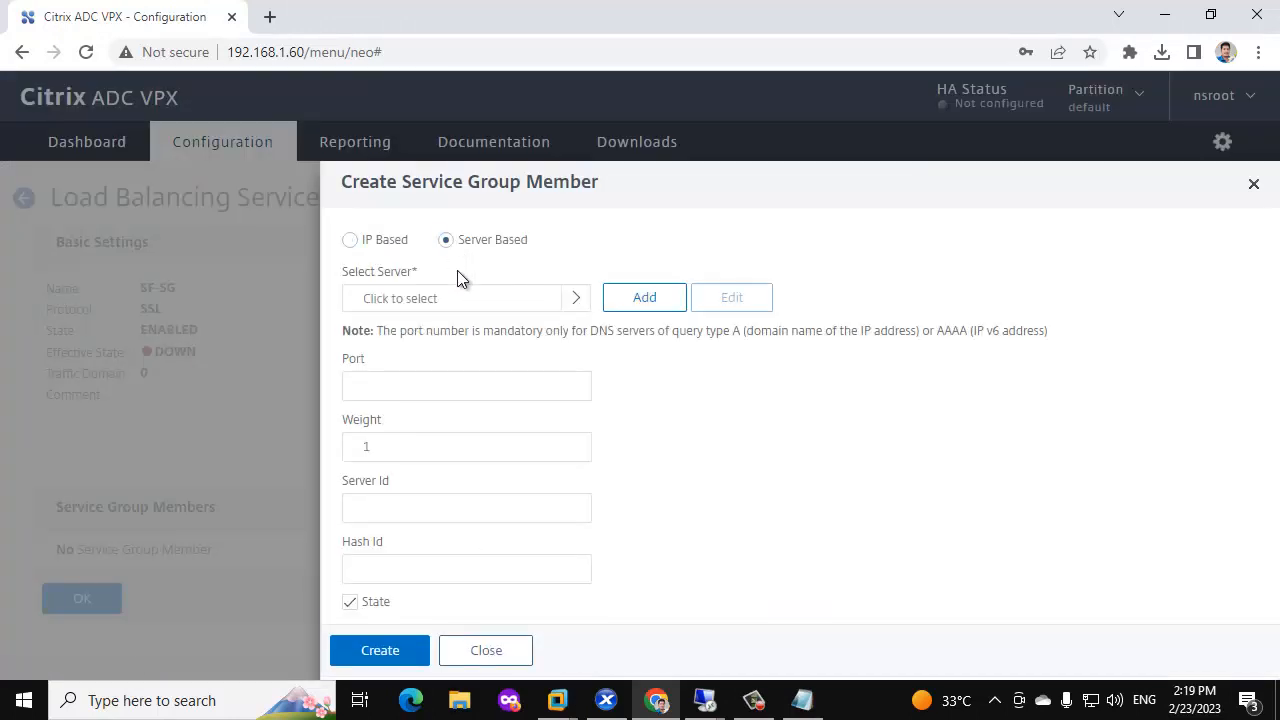
click(563, 298)
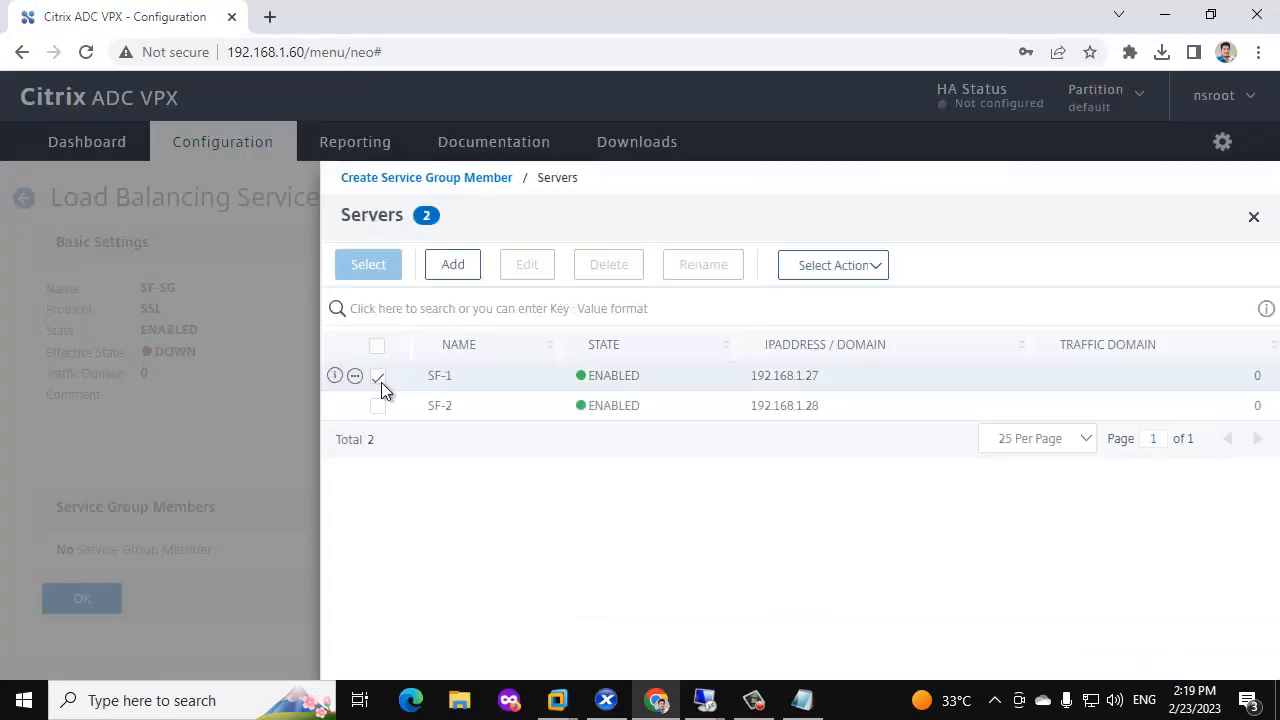
click(378, 376)
click(378, 406)
click(382, 266)
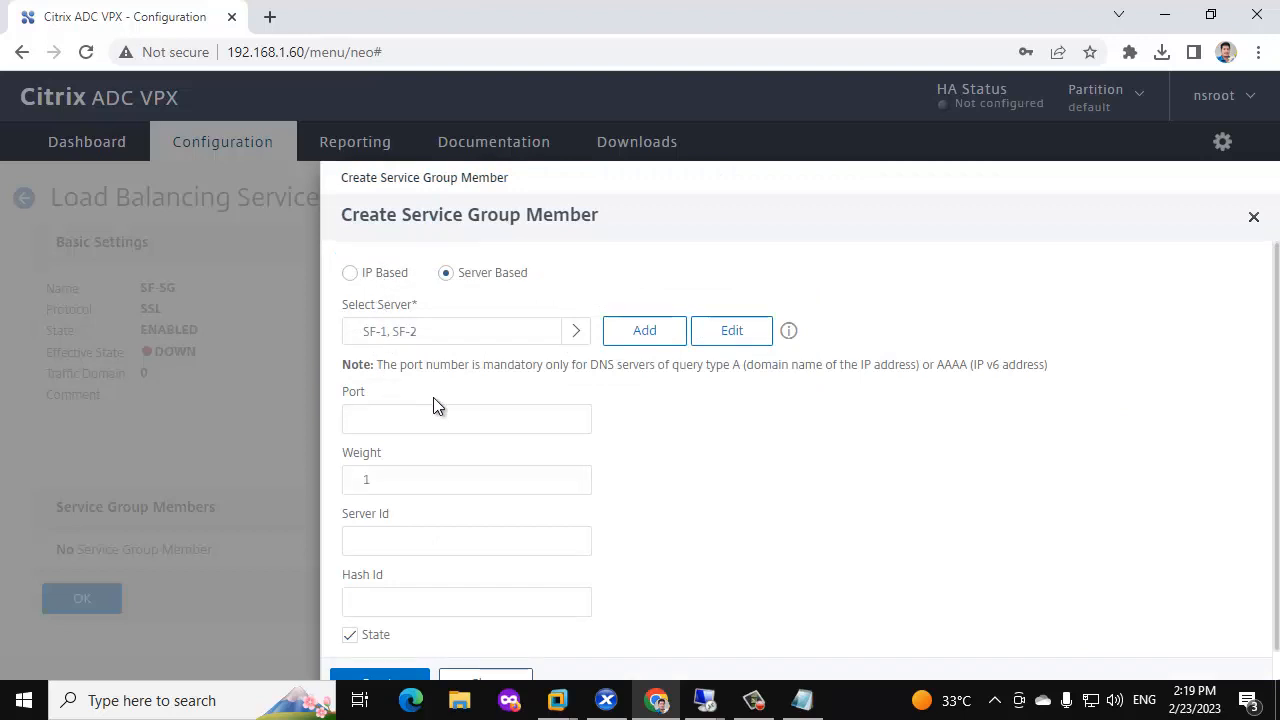
scroll(433, 397, down, 1)
click(400, 392)
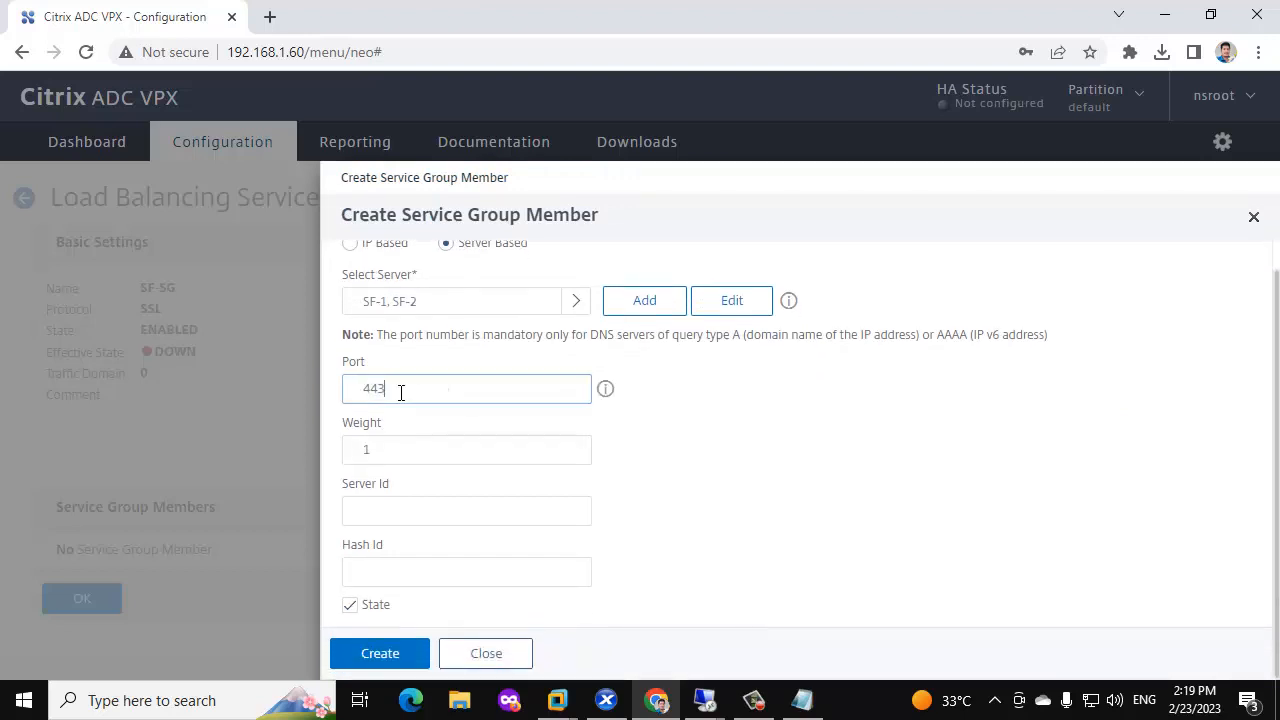
click(380, 653)
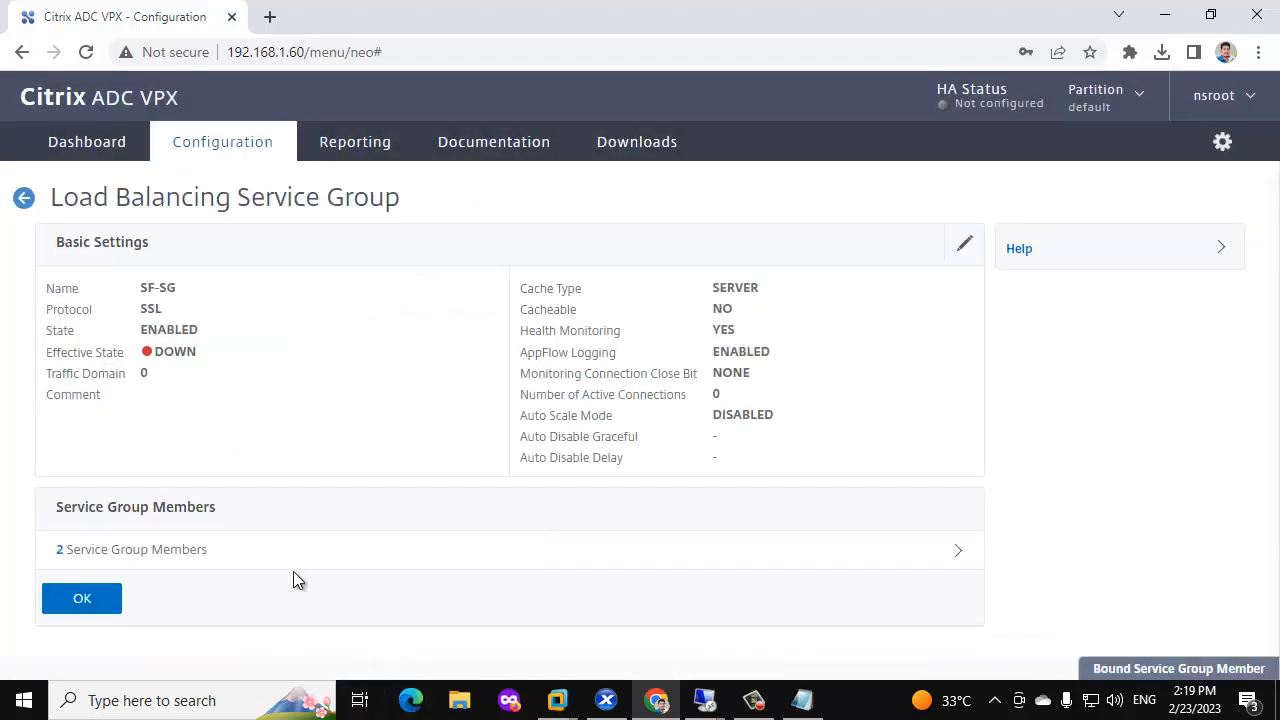
click(74, 599)
Bind the tcp monitor to SF-SG and finish the service group.
scroll(497, 510, down, 1)
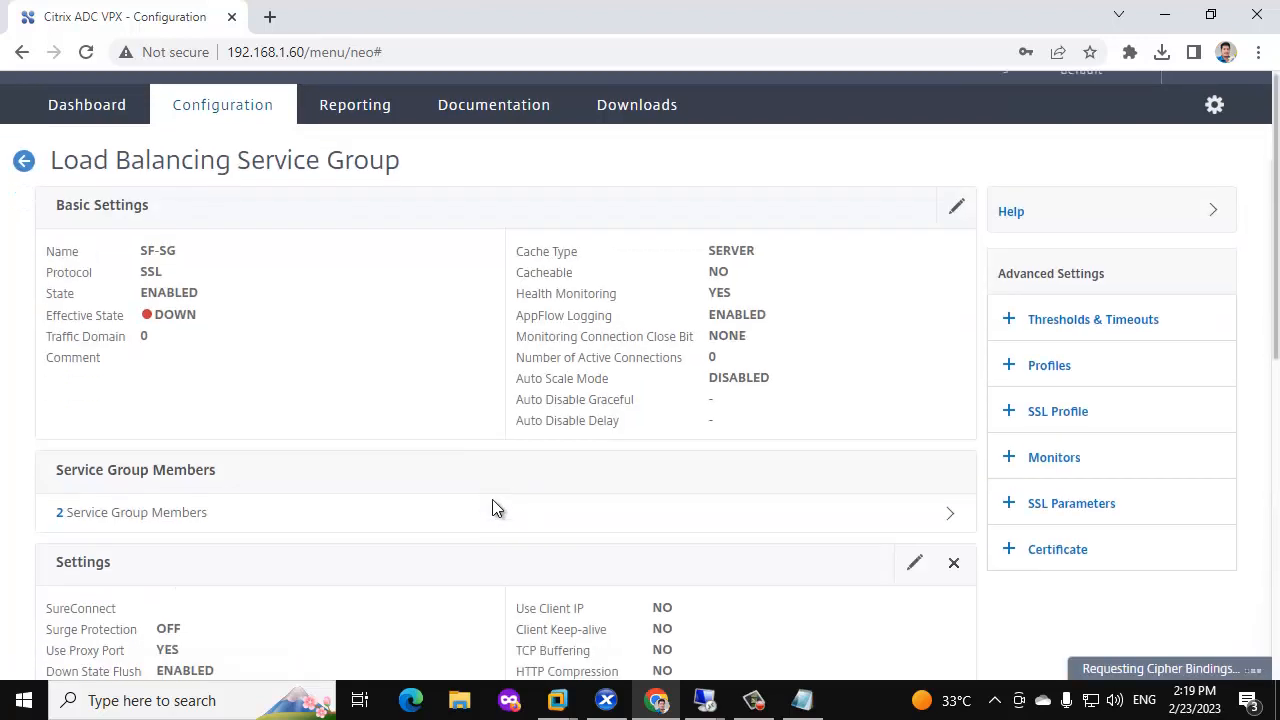
scroll(497, 510, down, 2)
click(1058, 357)
scroll(215, 487, down, 1)
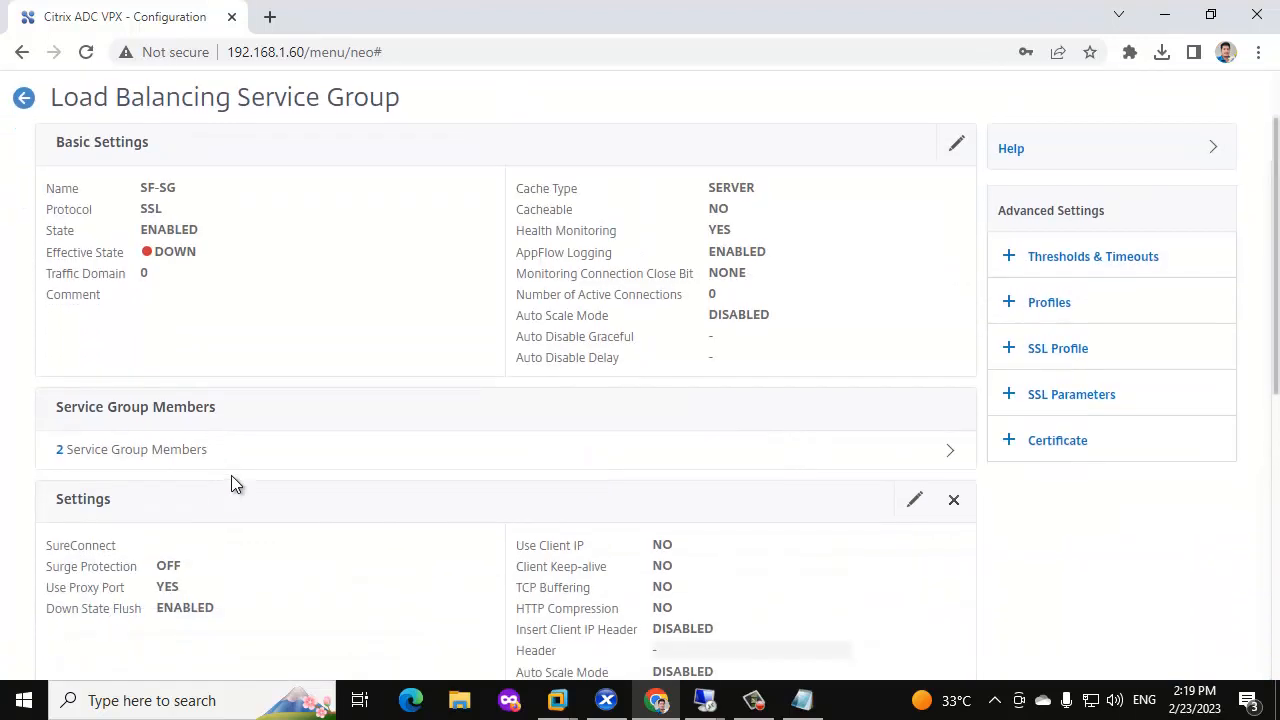
scroll(231, 476, down, 6)
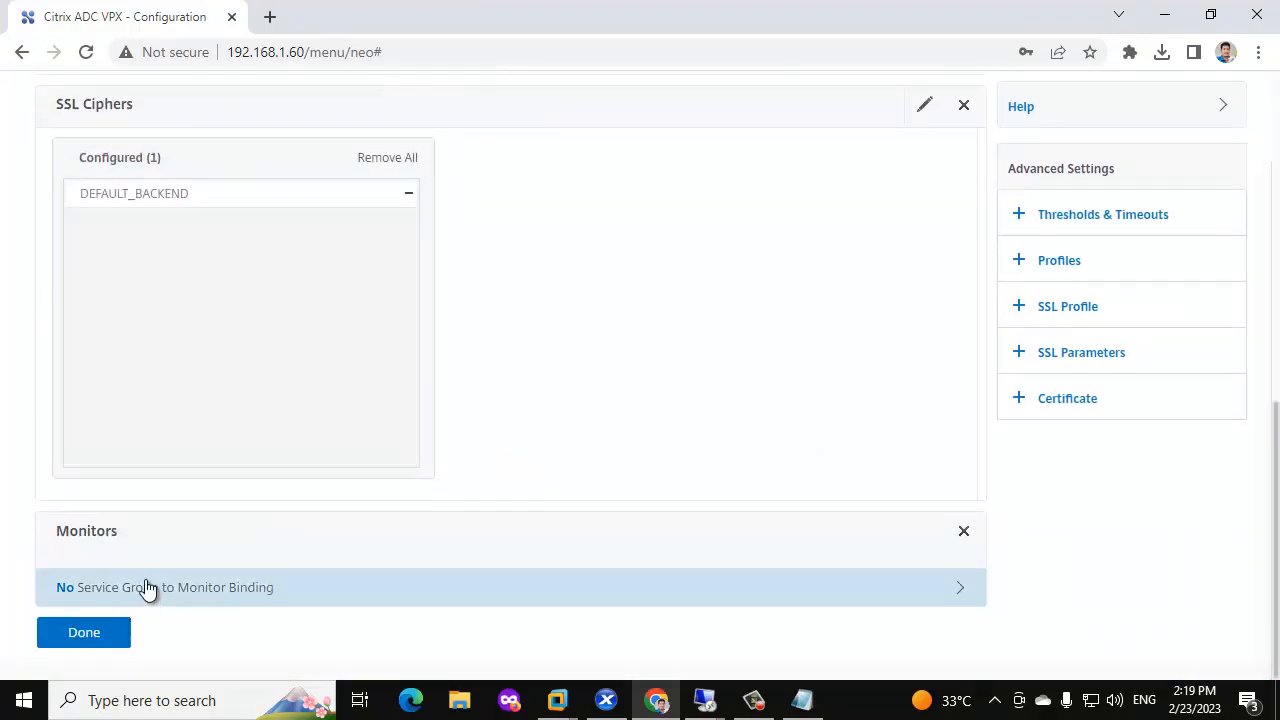
click(147, 590)
click(570, 246)
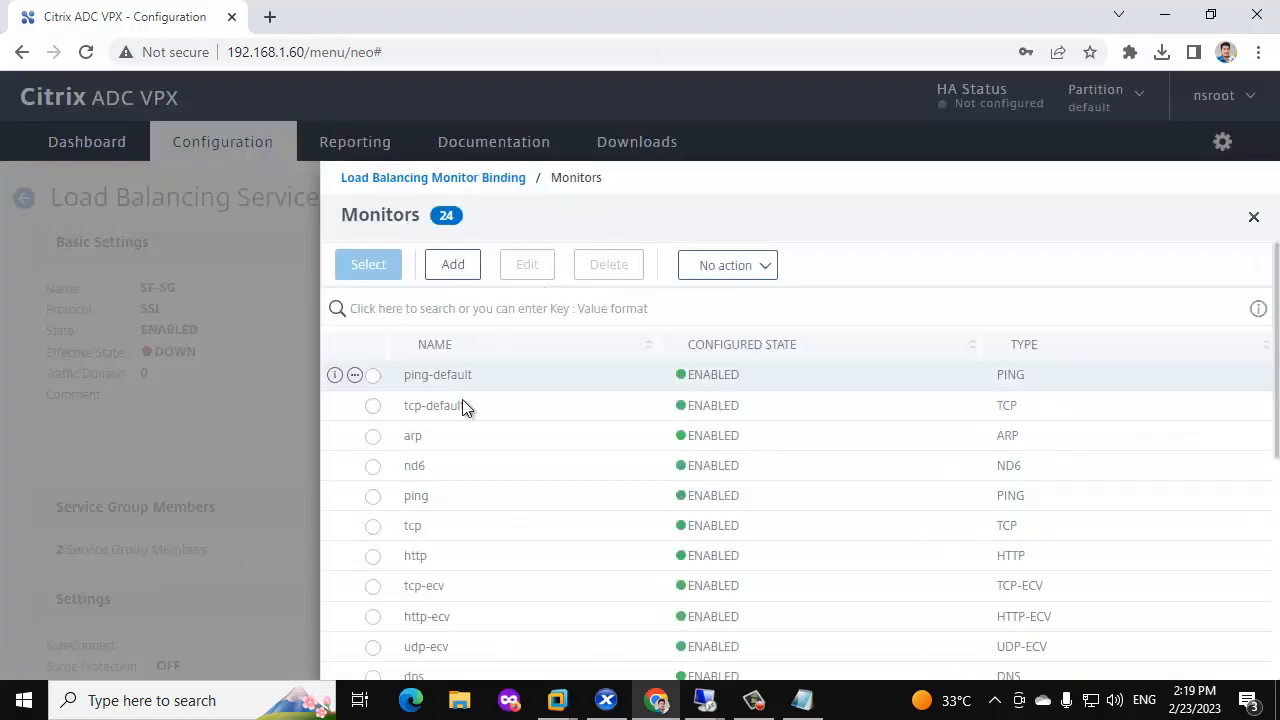
click(372, 526)
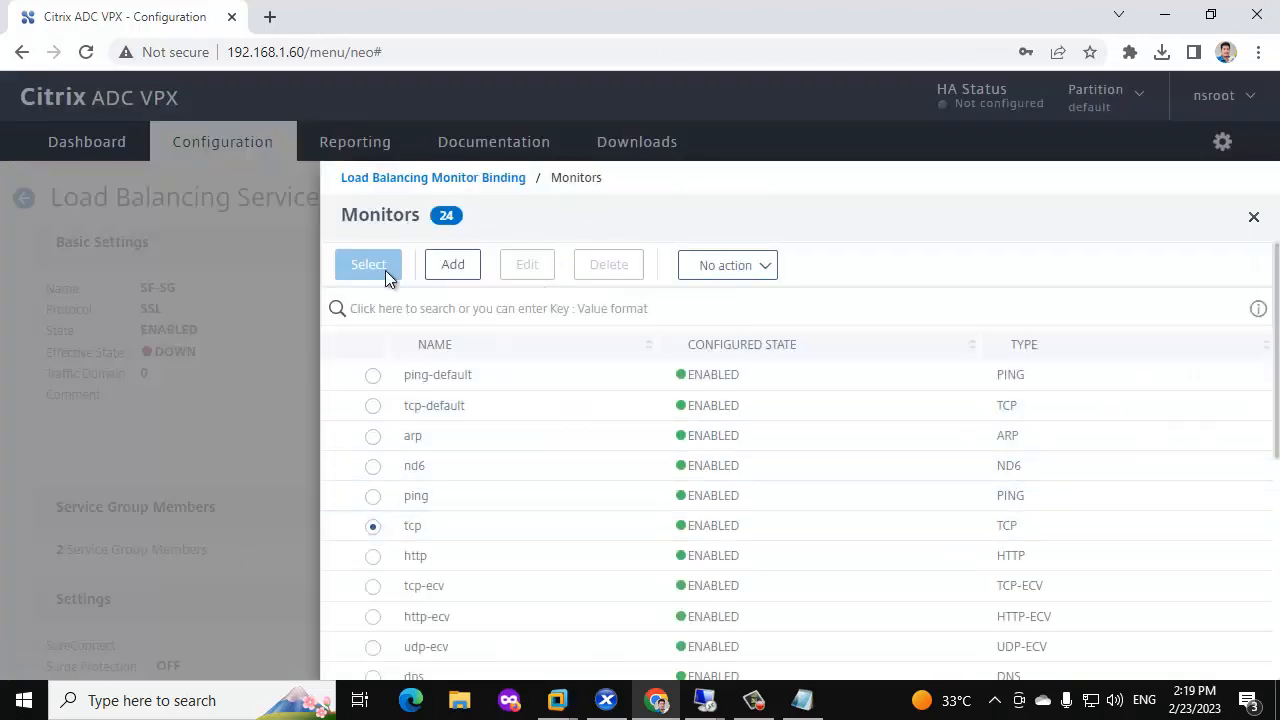
click(368, 265)
click(358, 458)
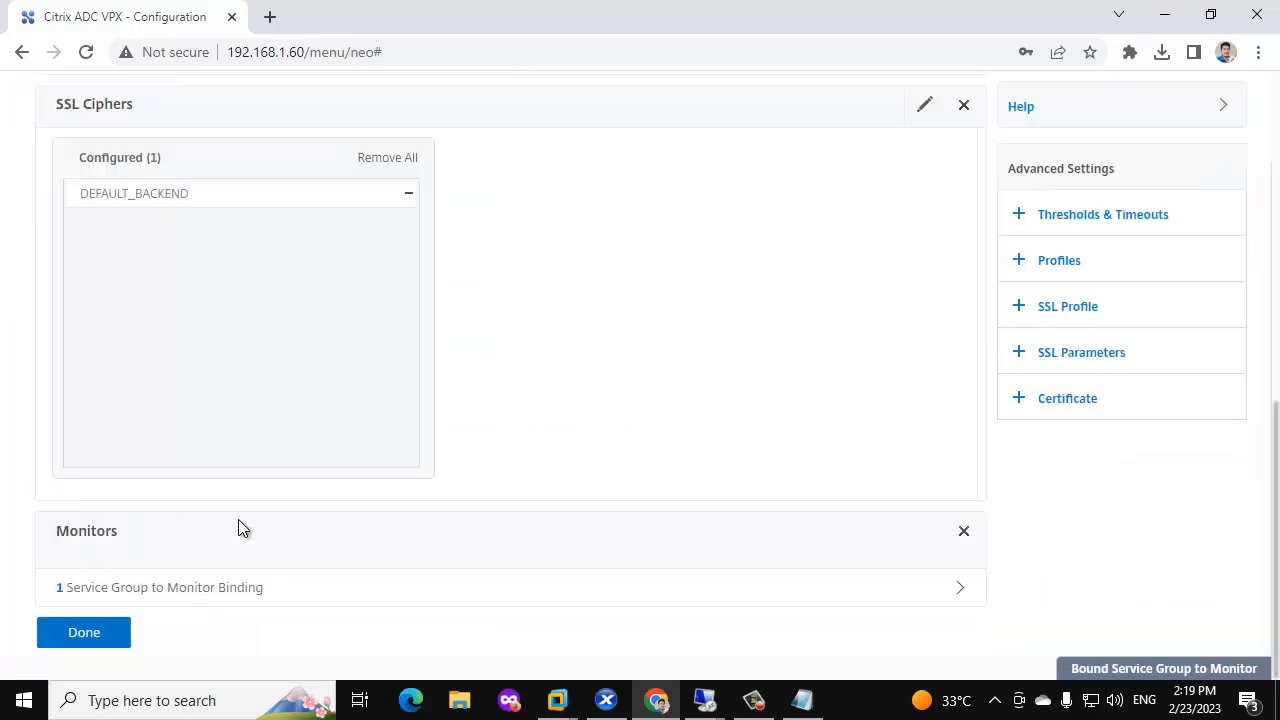
click(88, 631)
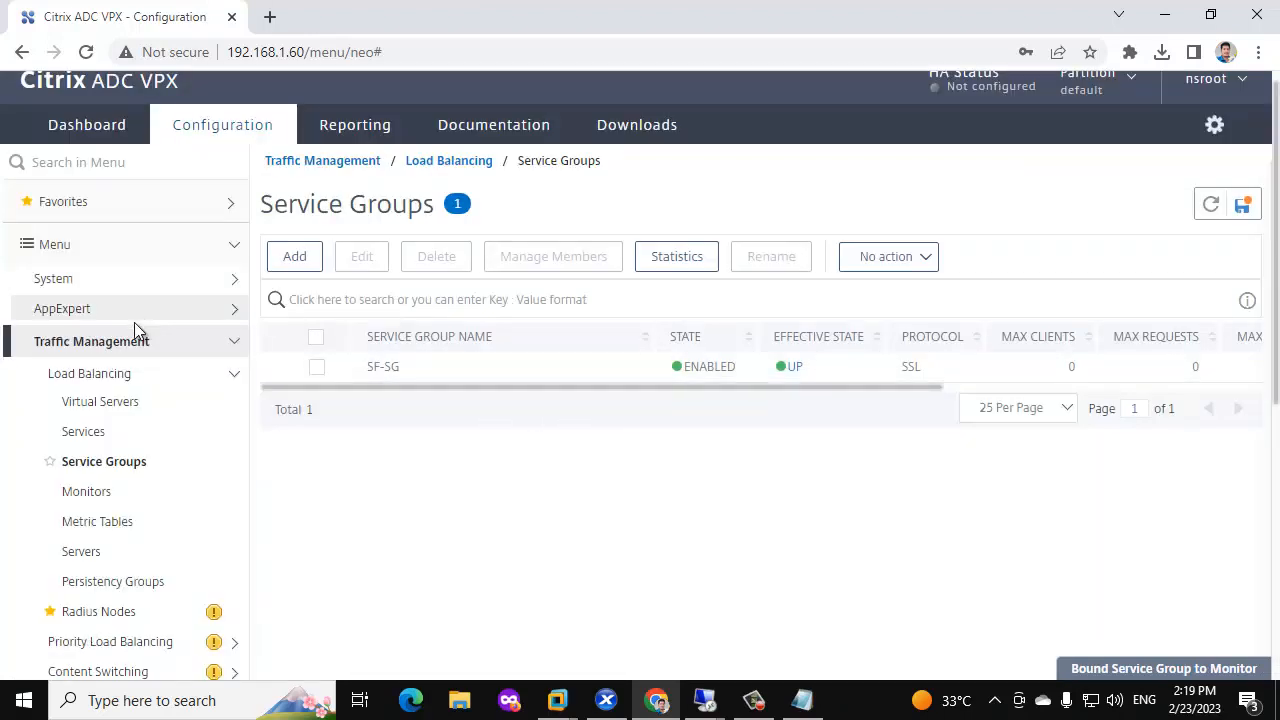
Create SSL load-balancing virtual server SF-LB-SERVER at 192.168.1.40 port 443.
click(117, 373)
click(118, 375)
click(126, 401)
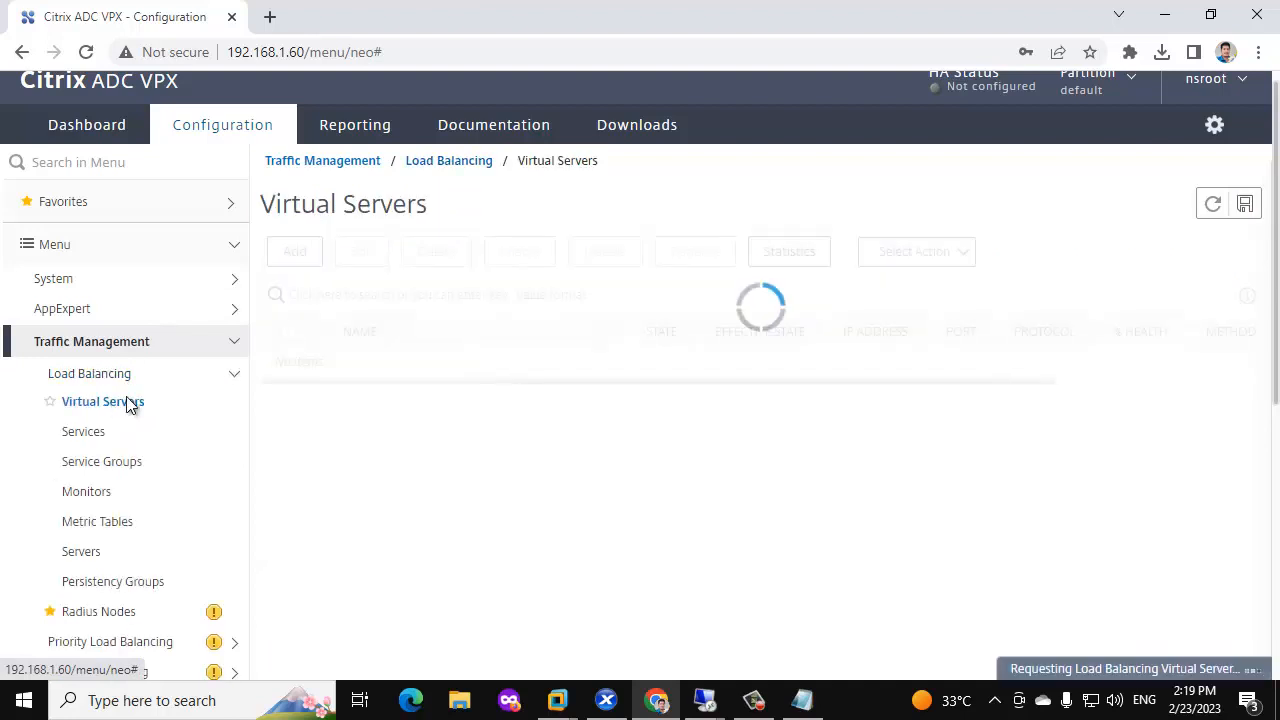
click(310, 263)
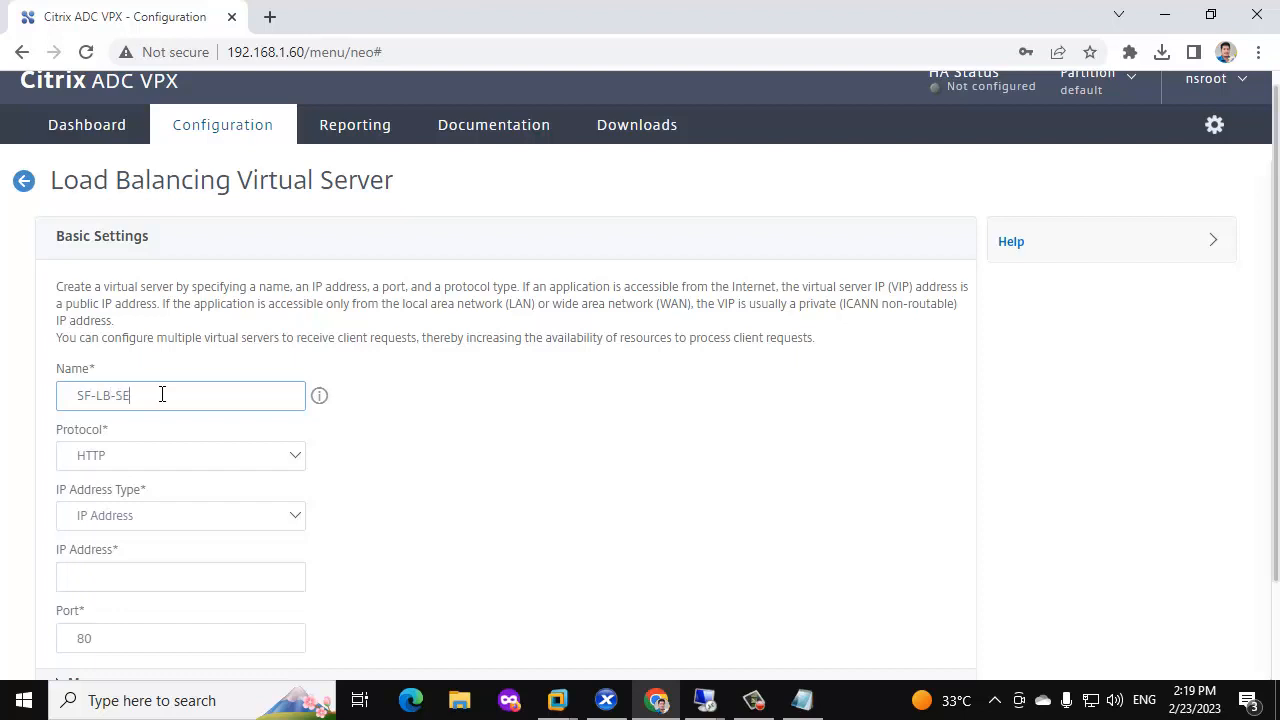
click(138, 459)
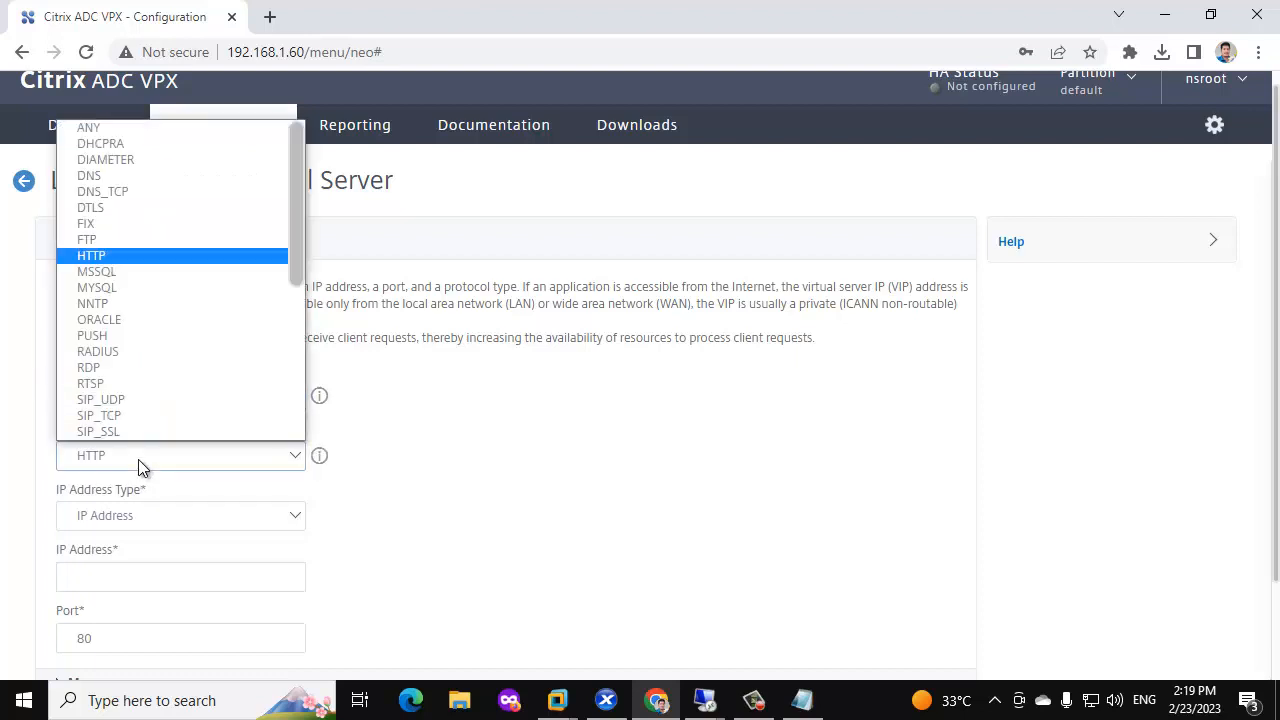
key(s)
key(s)
scroll(134, 415, down, 3)
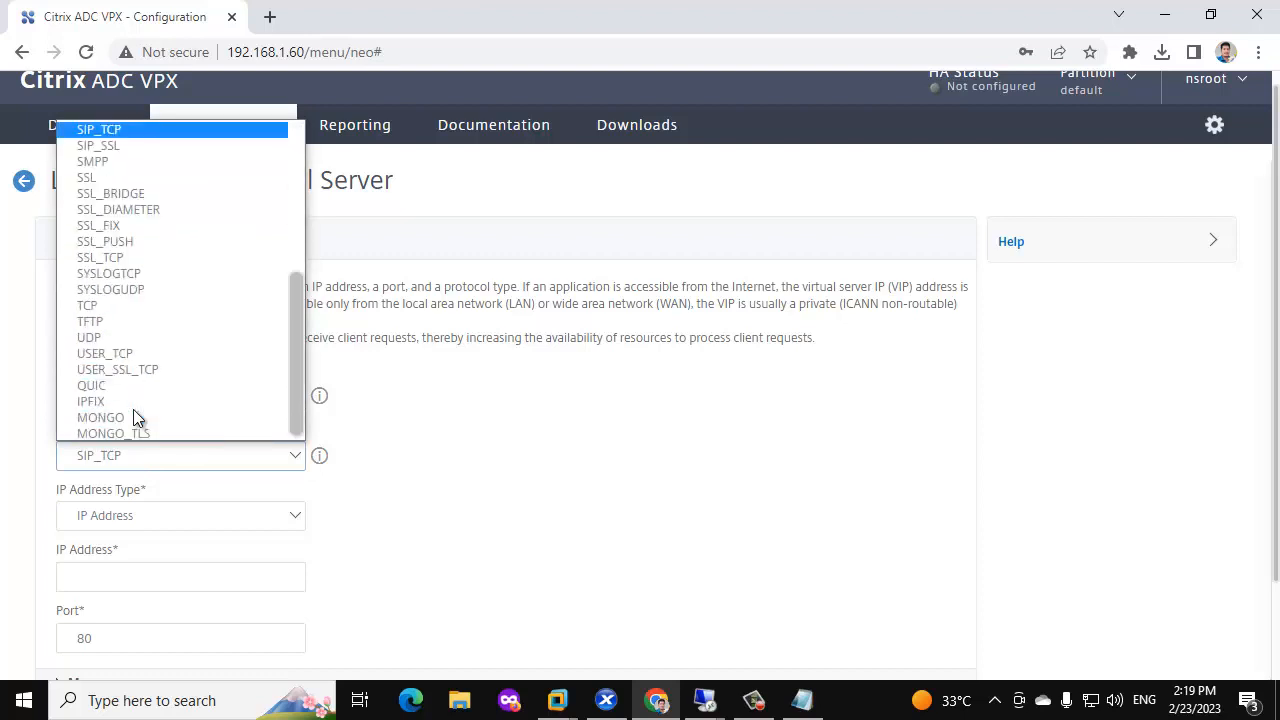
click(86, 175)
scroll(212, 474, down, 2)
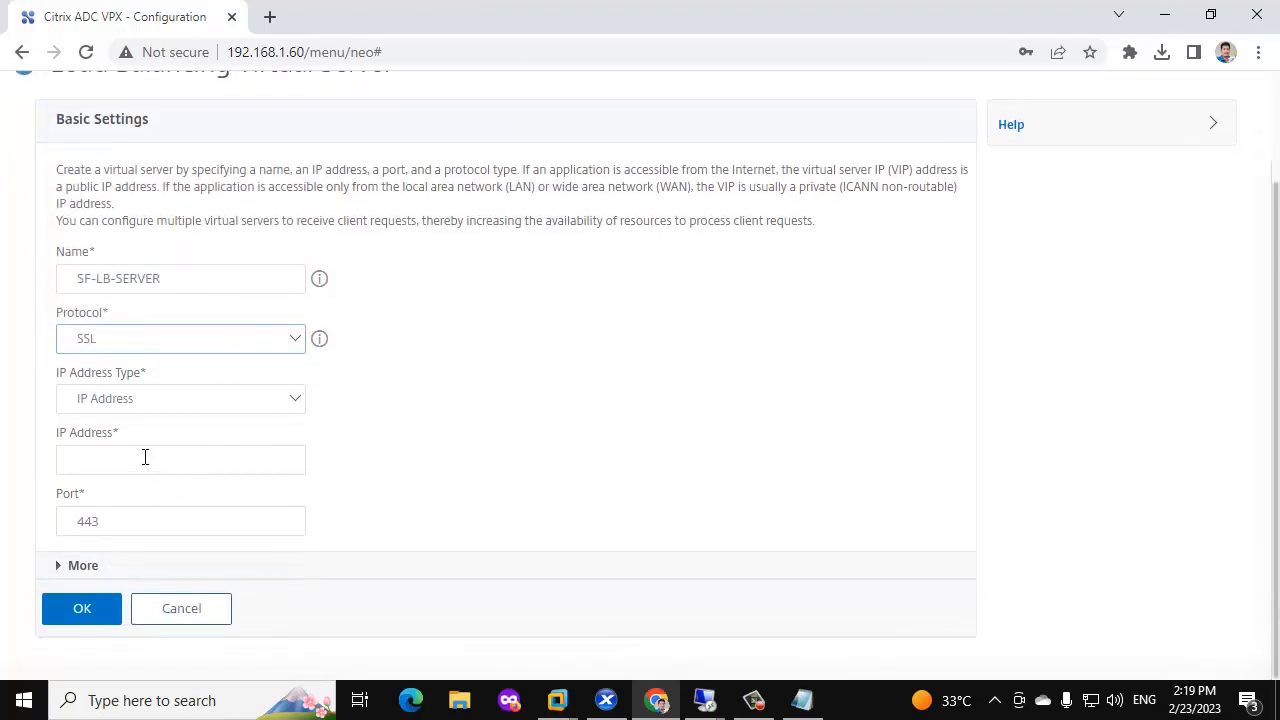
click(145, 457)
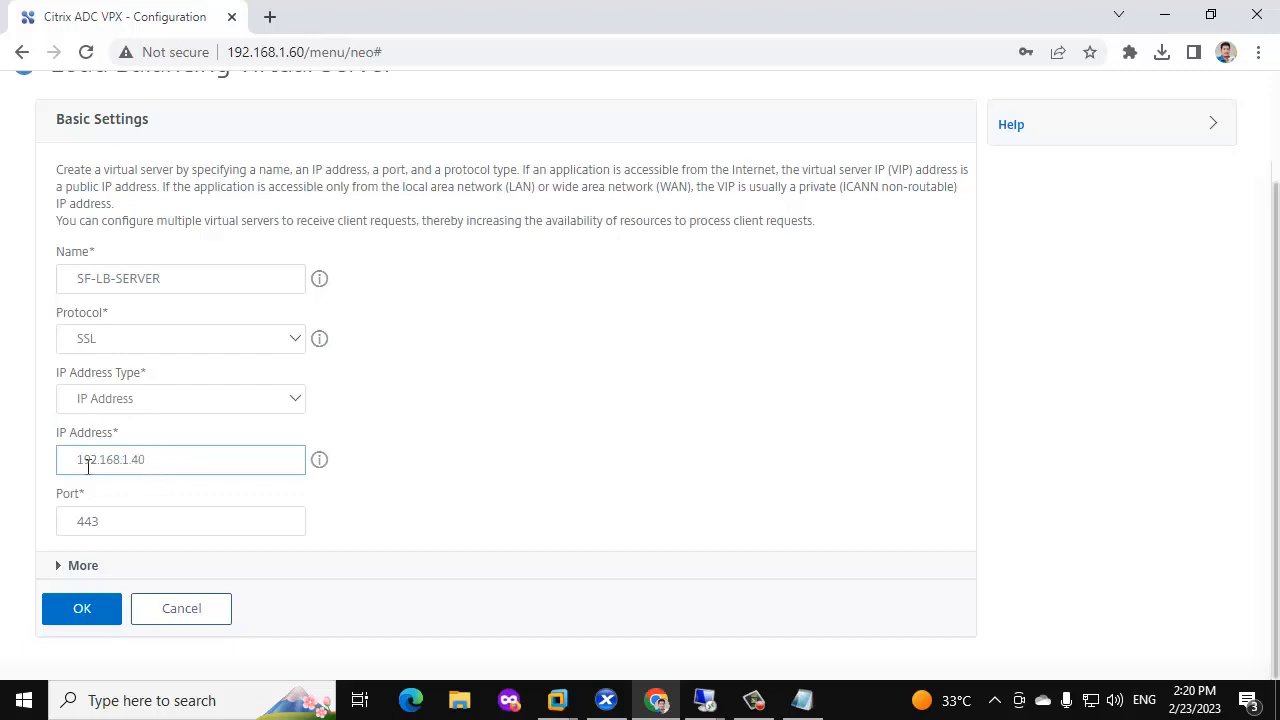
click(80, 609)
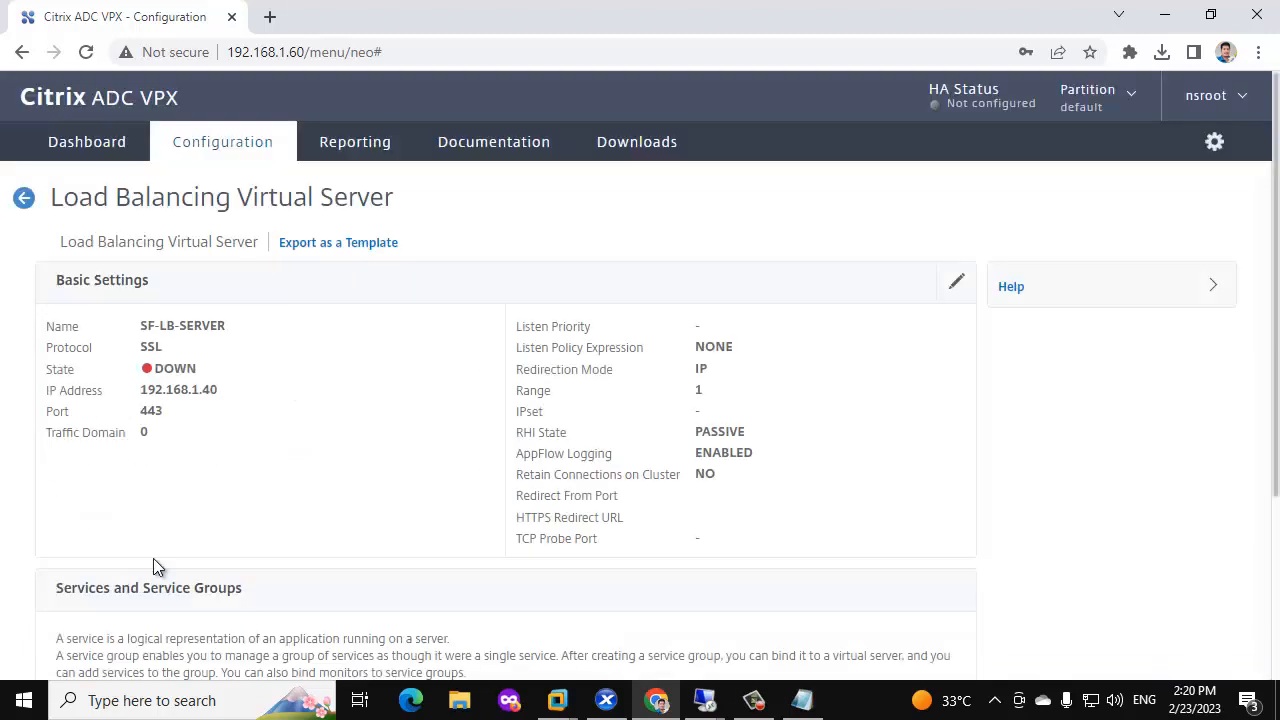
Bind service group SF-SG to SF-LB-SERVER and continue to certificate settings.
scroll(226, 545, down, 3)
click(191, 568)
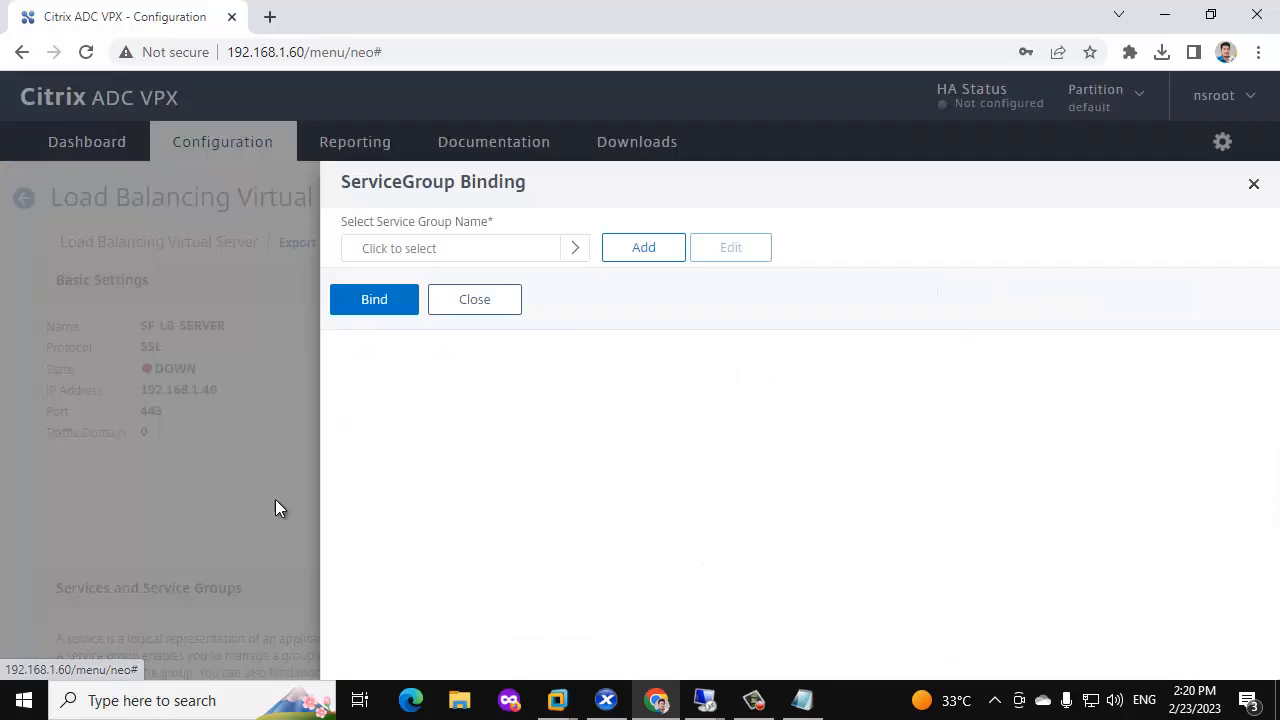
click(575, 248)
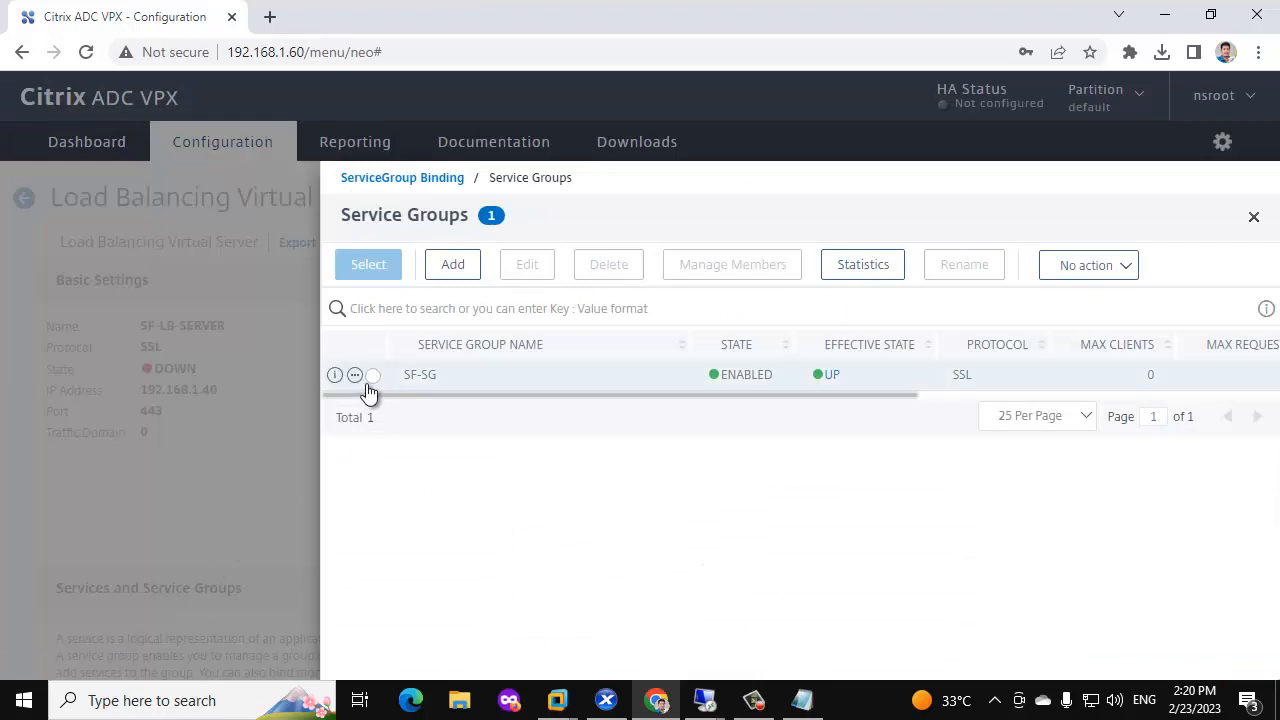
click(375, 372)
click(368, 264)
click(372, 330)
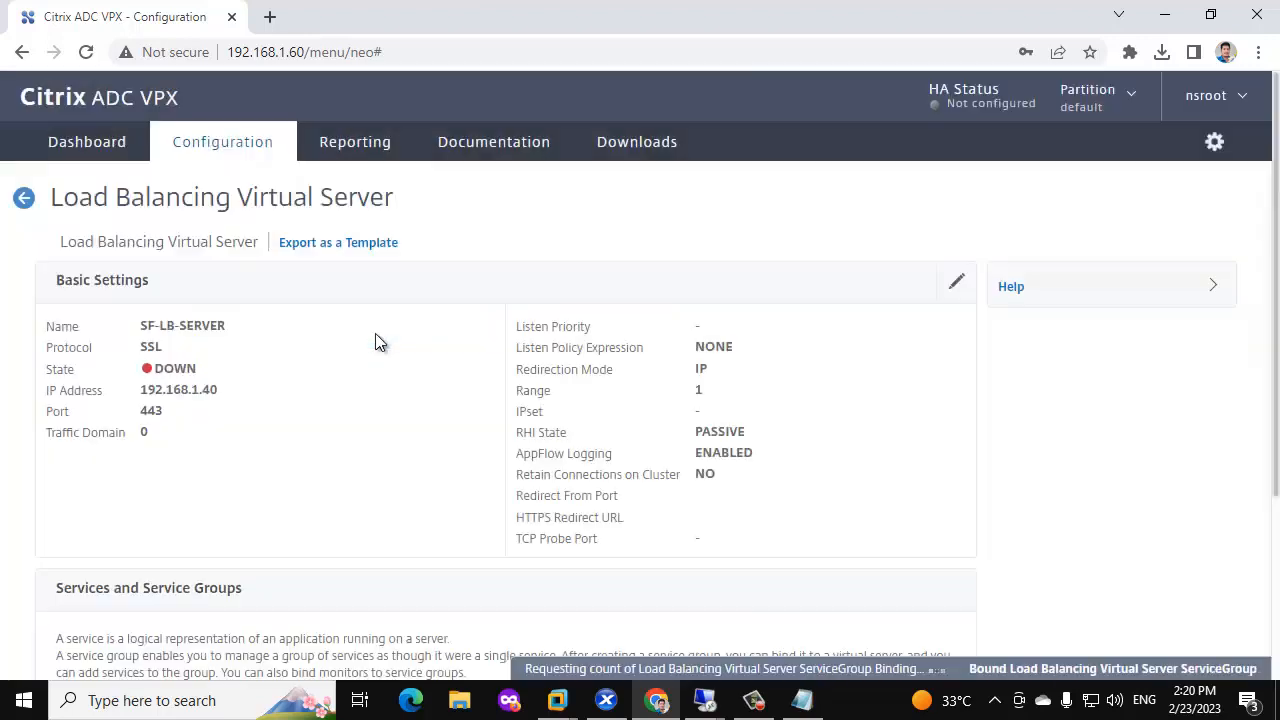
scroll(375, 333, down, 3)
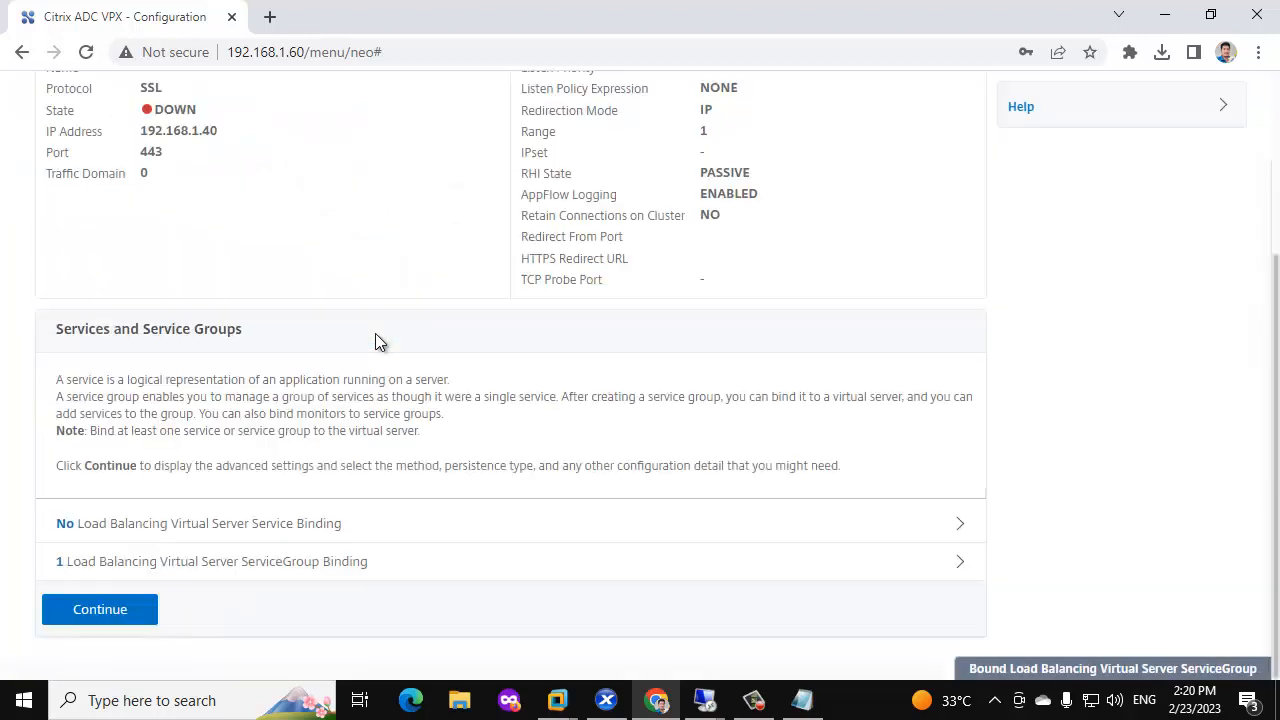
click(103, 609)
scroll(325, 503, down, 3)
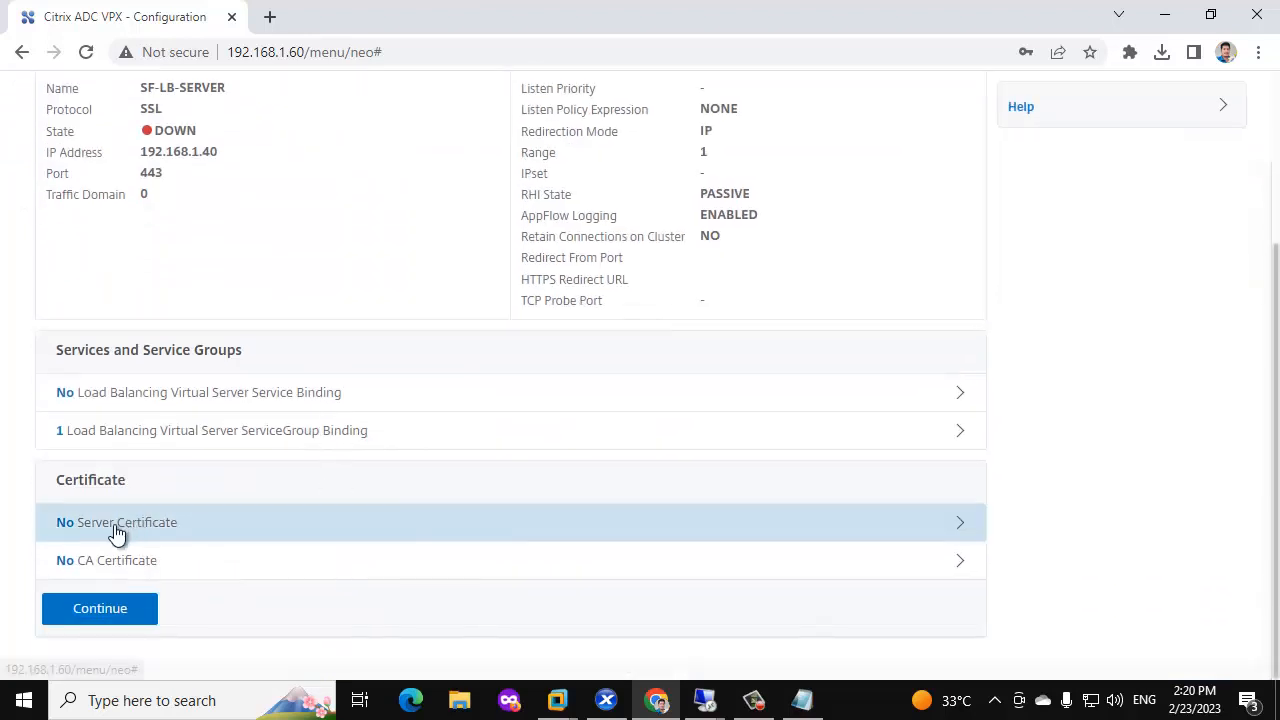
Start a new server certificate install, uploading sf-lb.cer from the local Desktop.
click(117, 531)
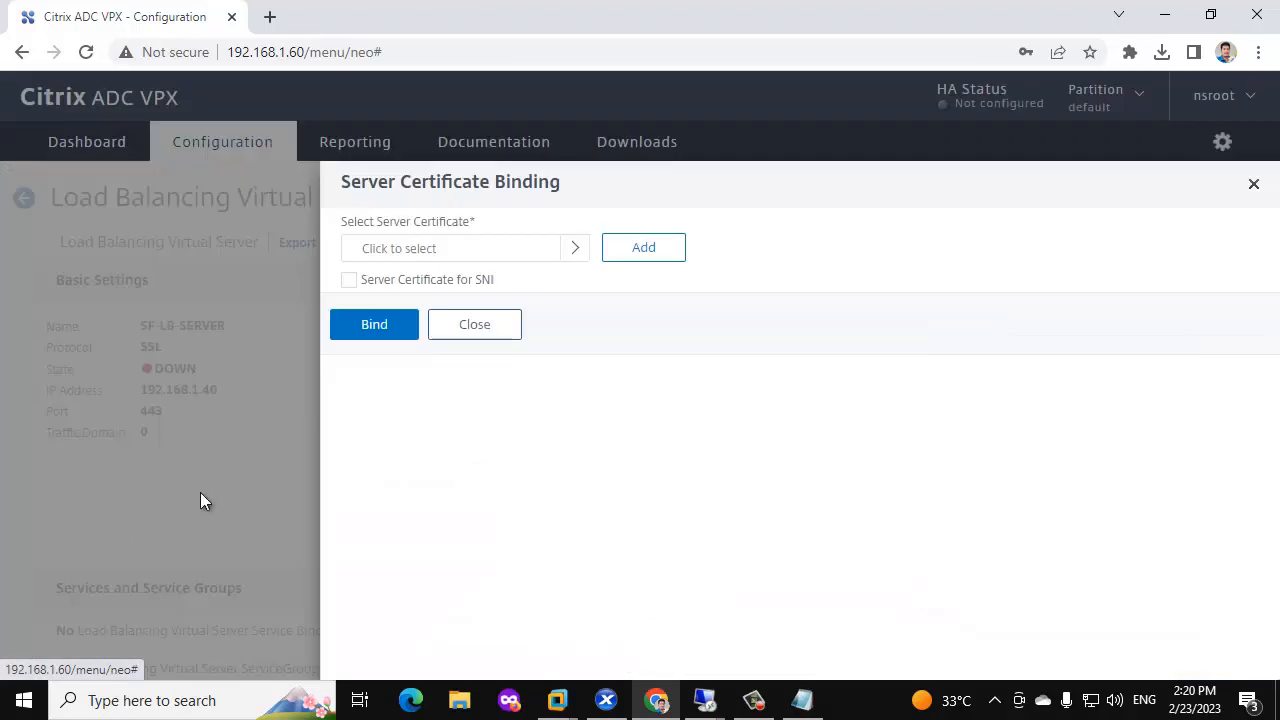
click(573, 249)
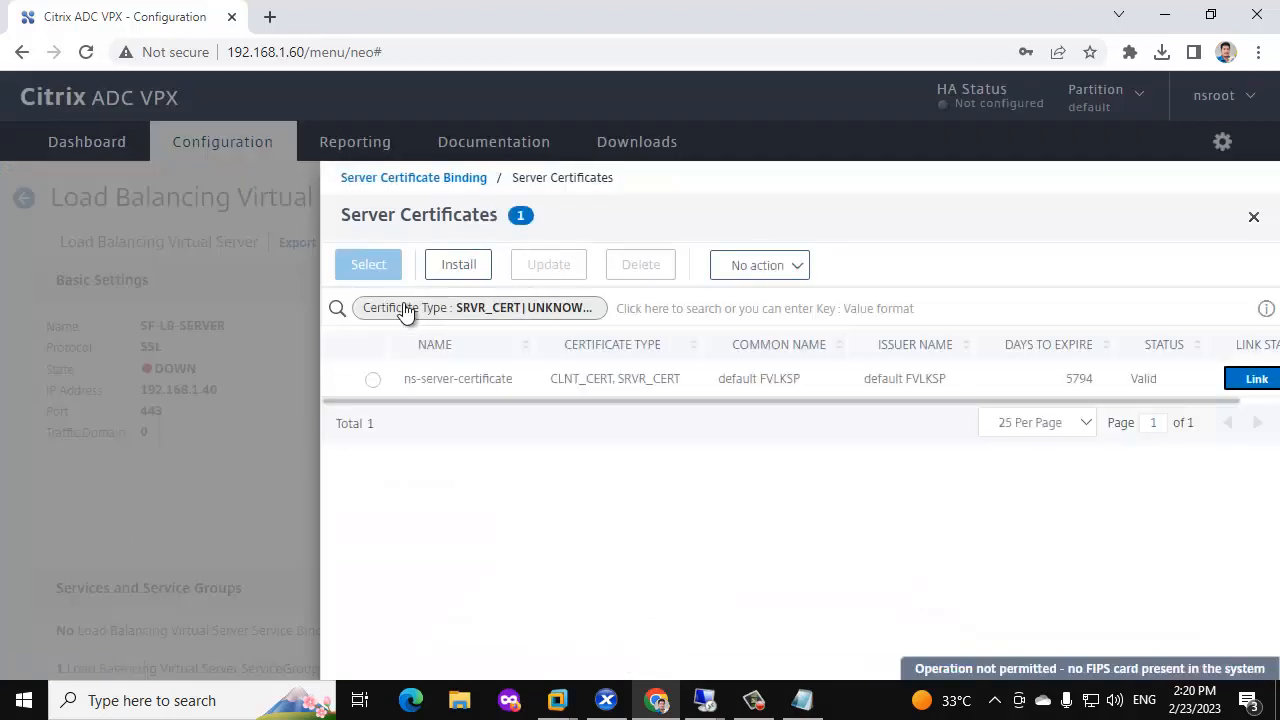
click(455, 268)
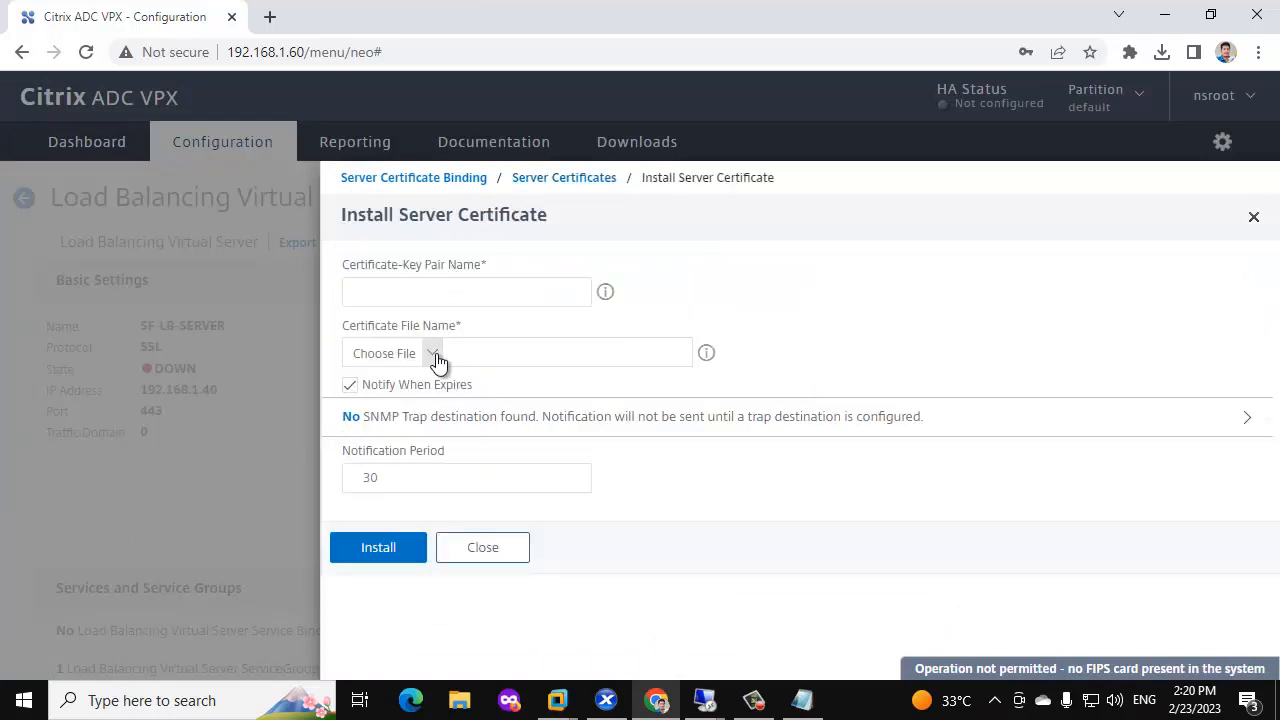
click(433, 354)
click(400, 380)
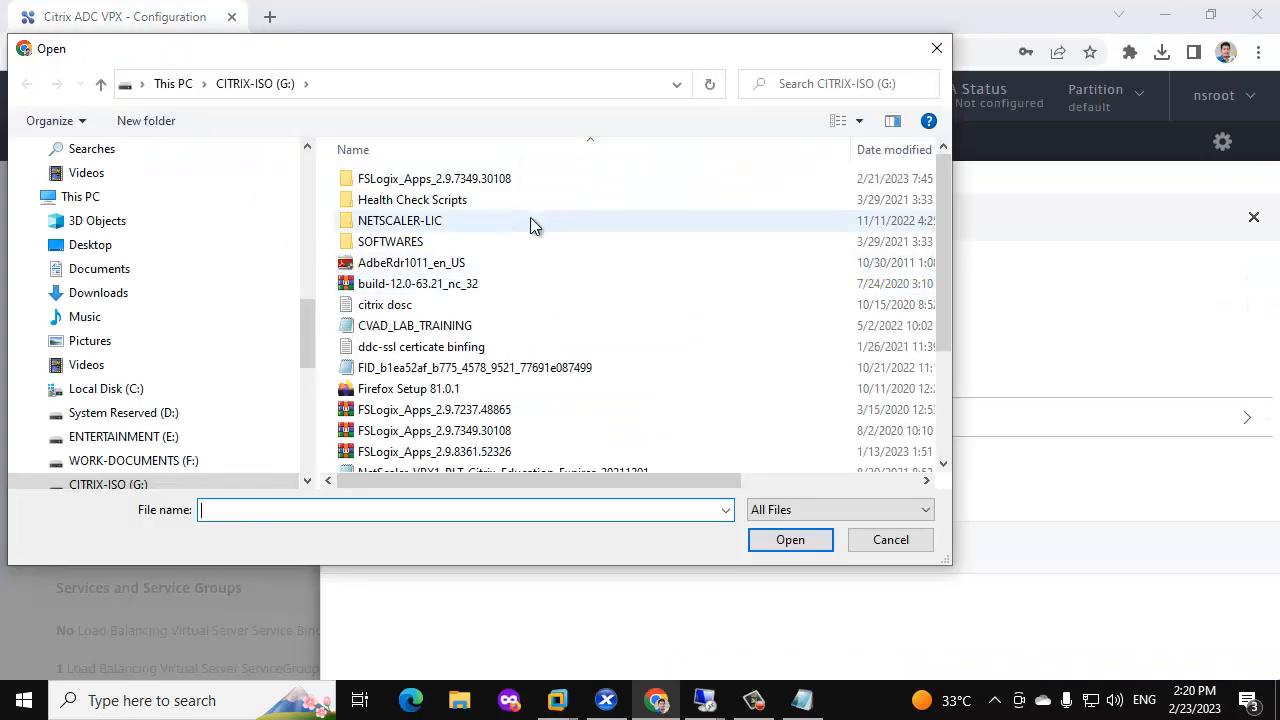
click(90, 247)
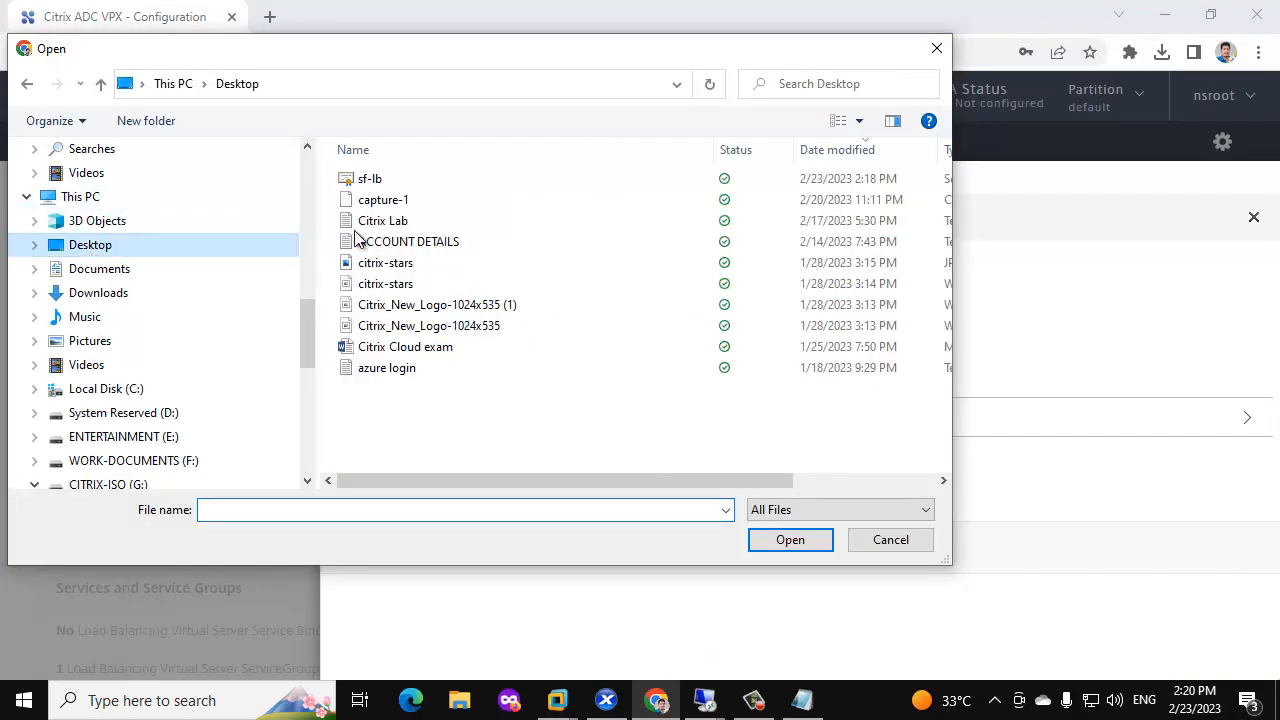
click(398, 186)
click(790, 540)
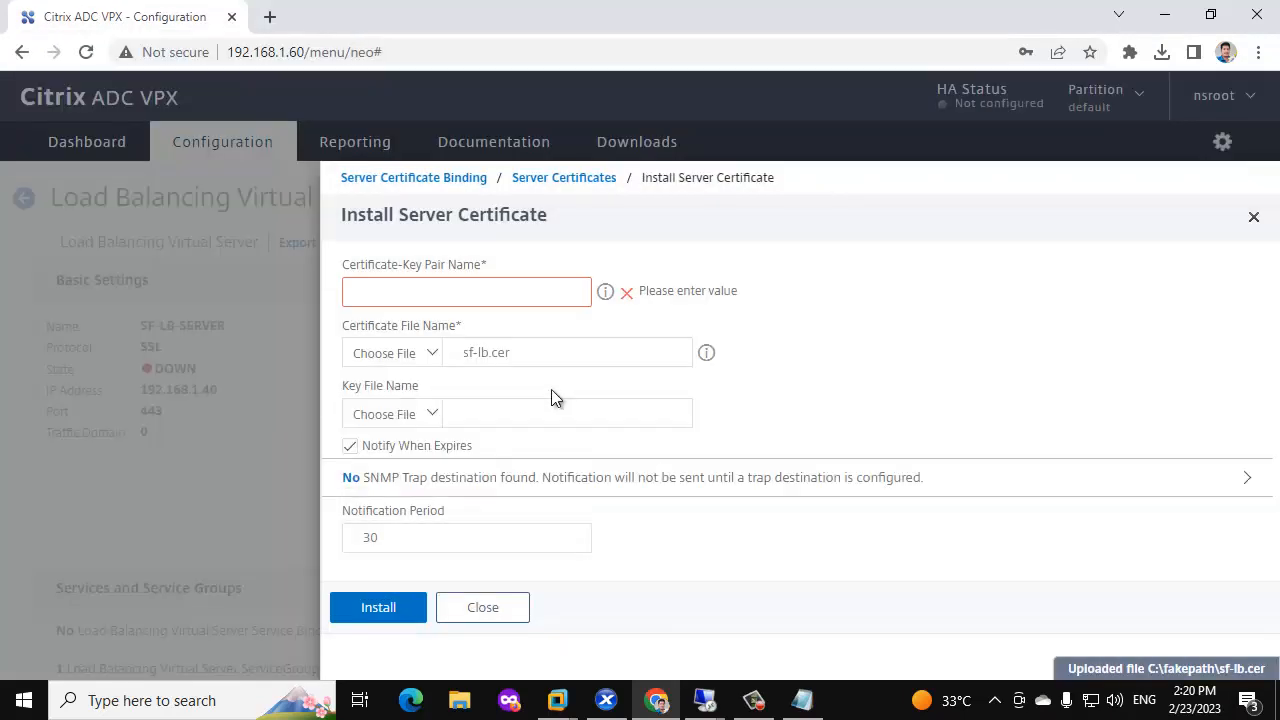
Use appliance key storefront.citrixgsr.com.key with its password and install the pair as STORERONT-LB.
click(433, 414)
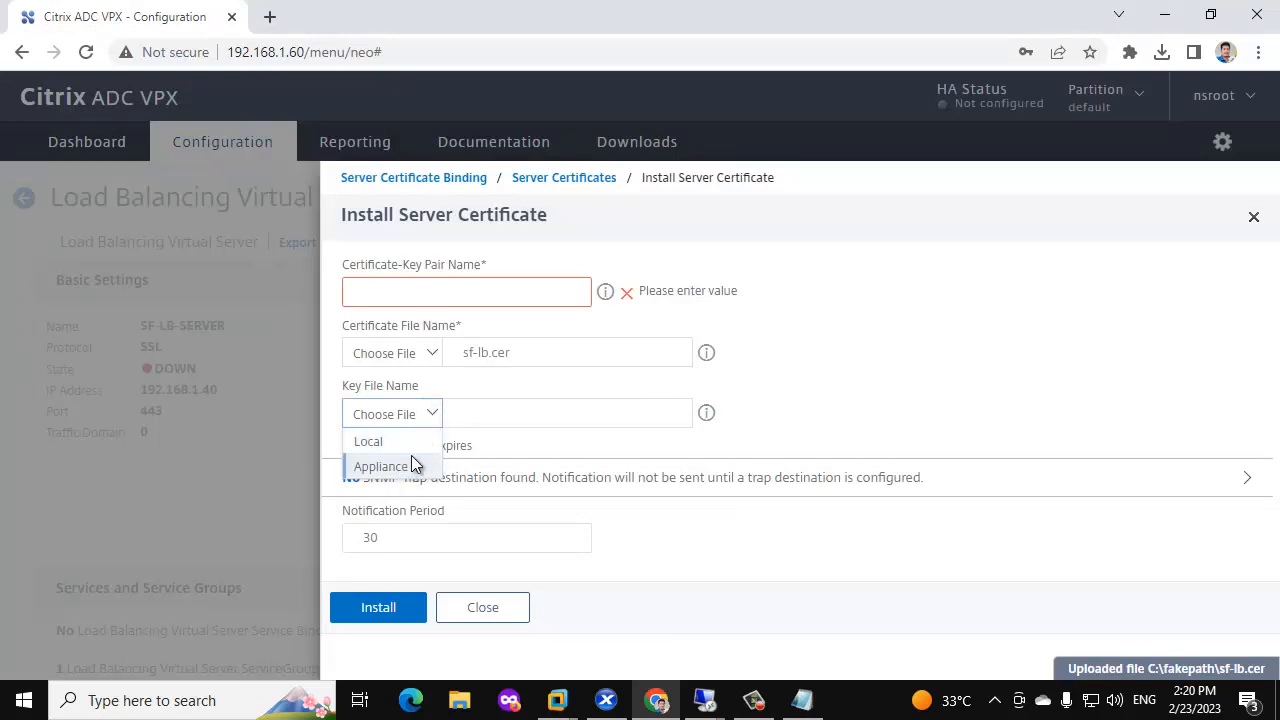
click(411, 455)
scroll(566, 417, down, 5)
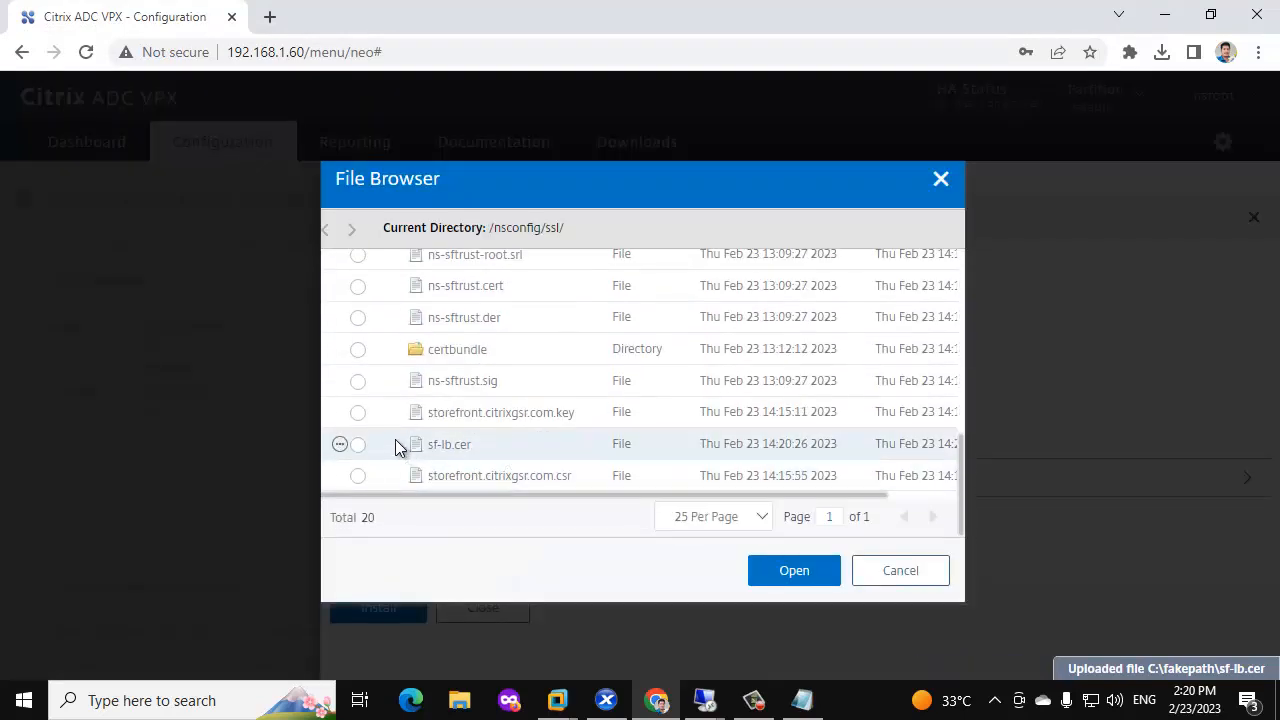
click(359, 412)
click(789, 571)
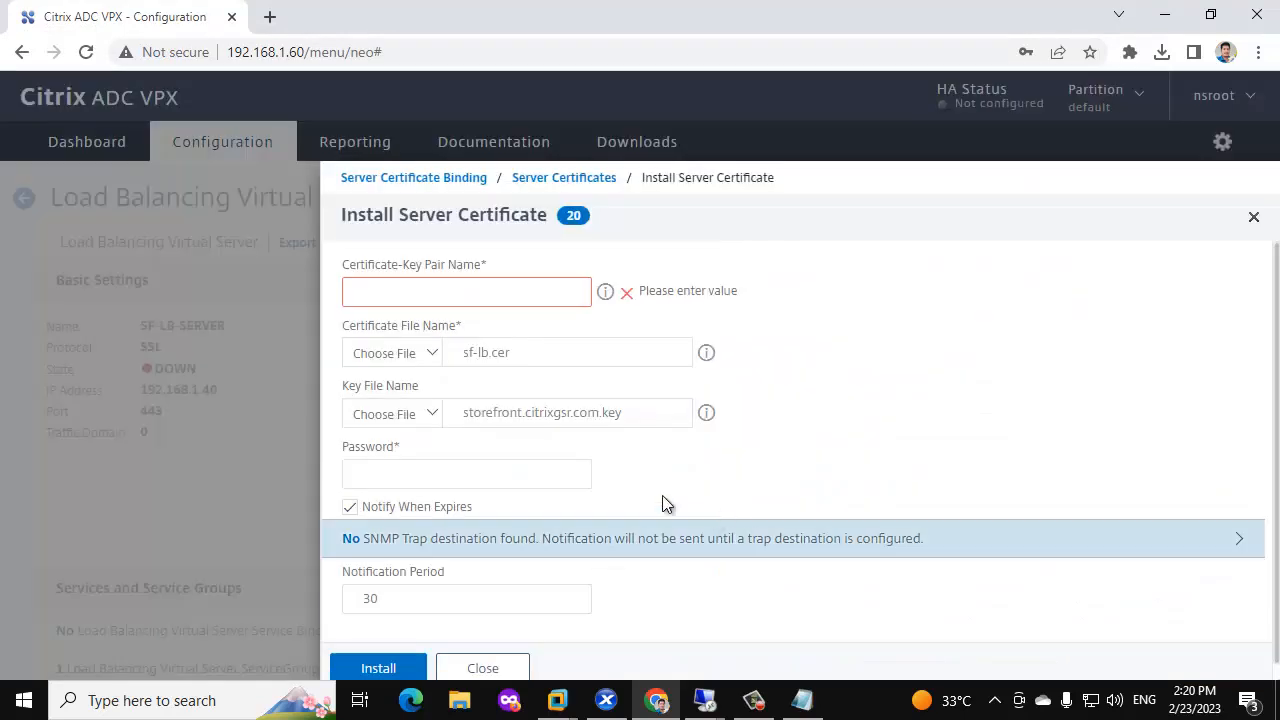
click(472, 477)
text(•••)
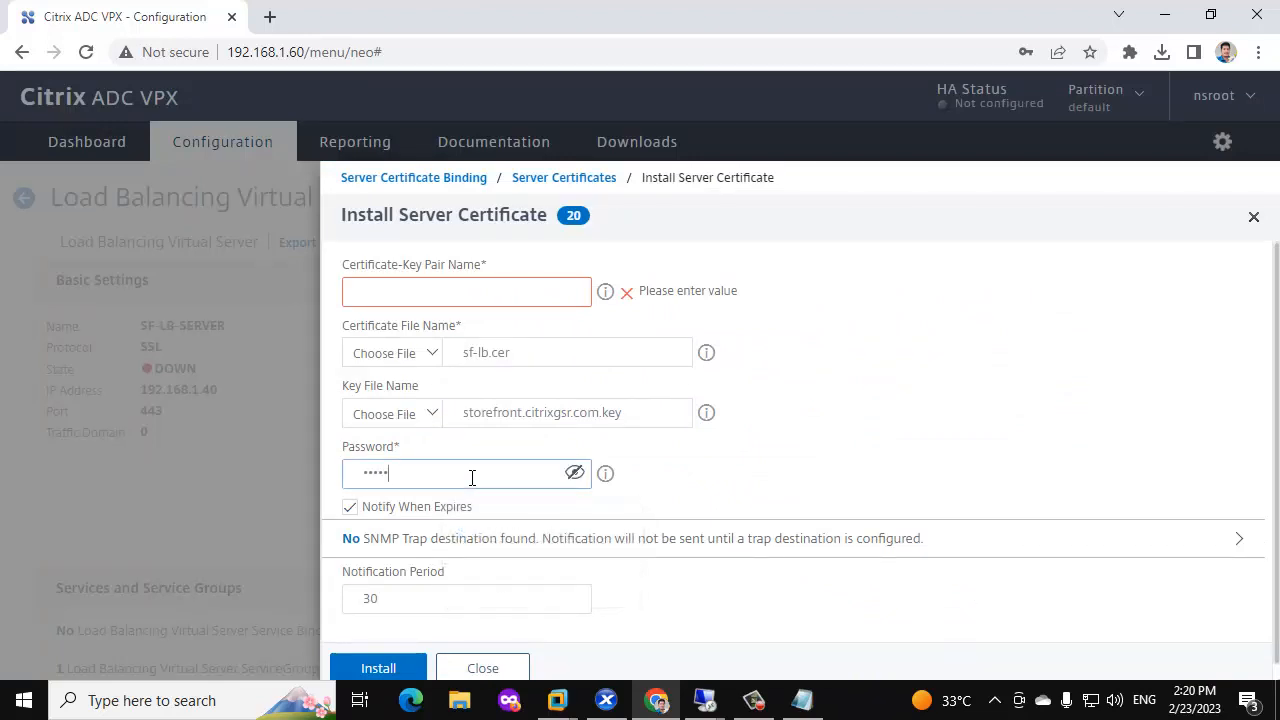
click(407, 284)
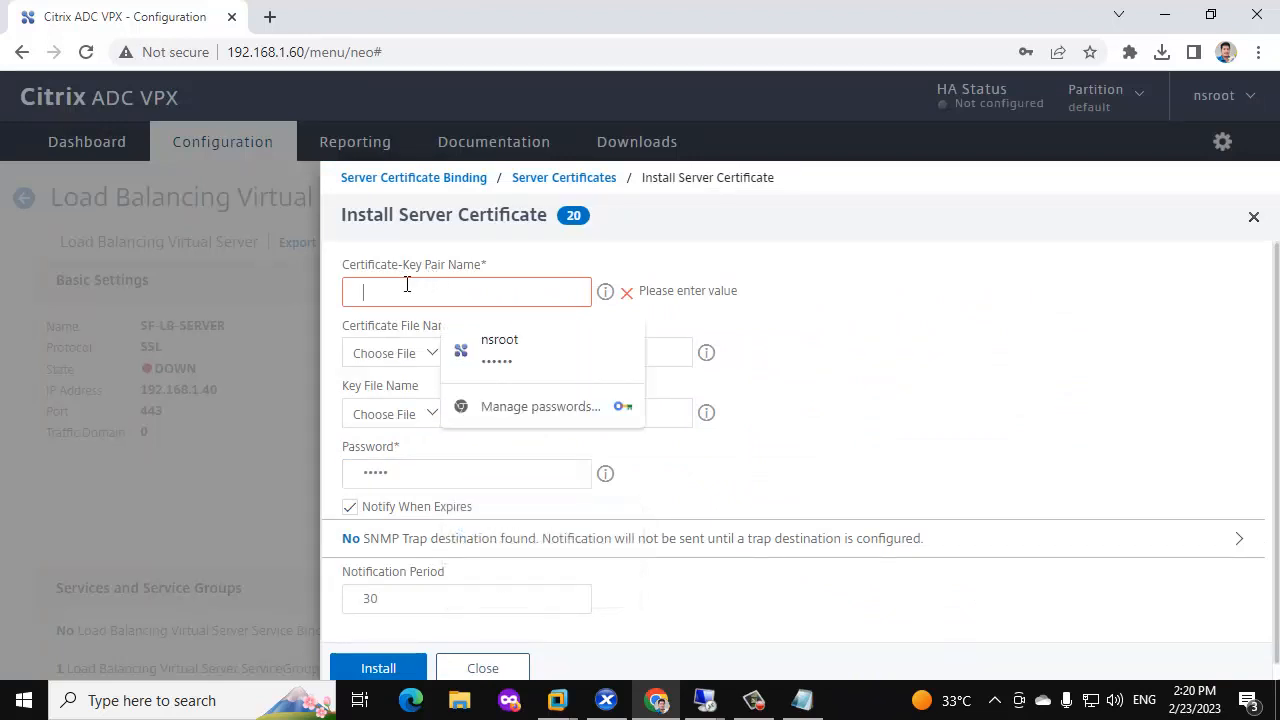
text(STORERONT-LB)
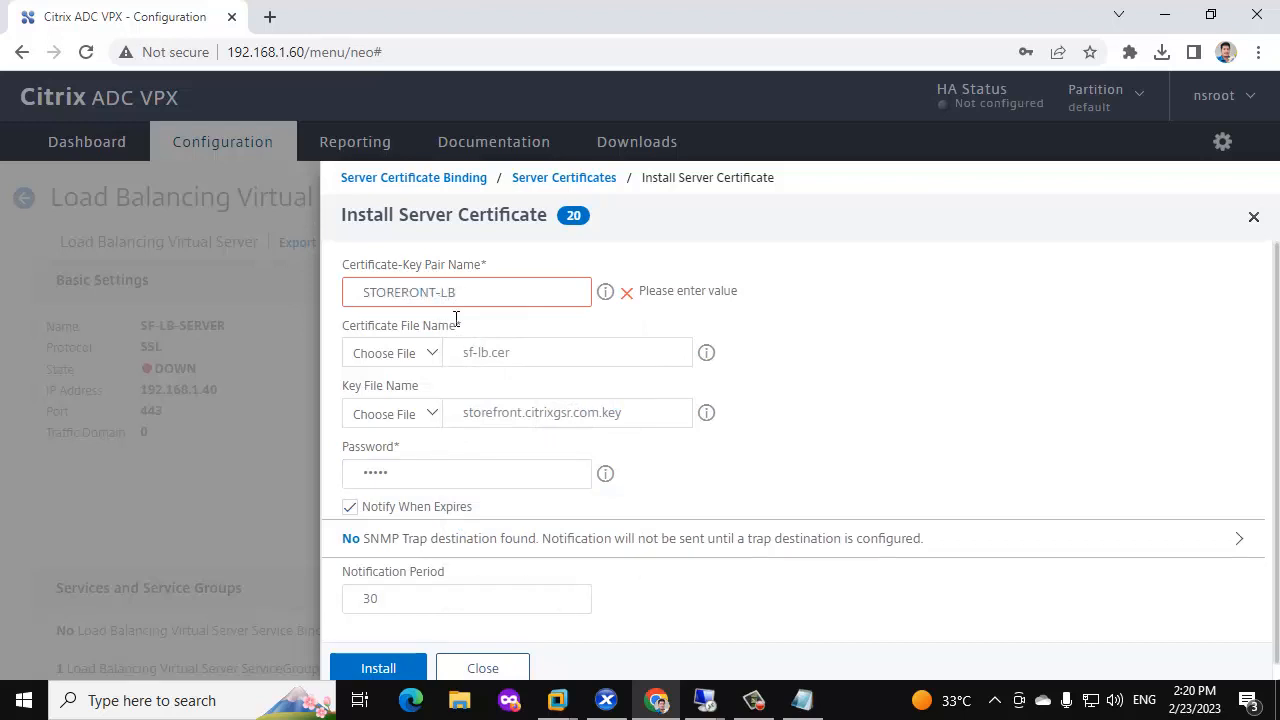
scroll(484, 395, down, 1)
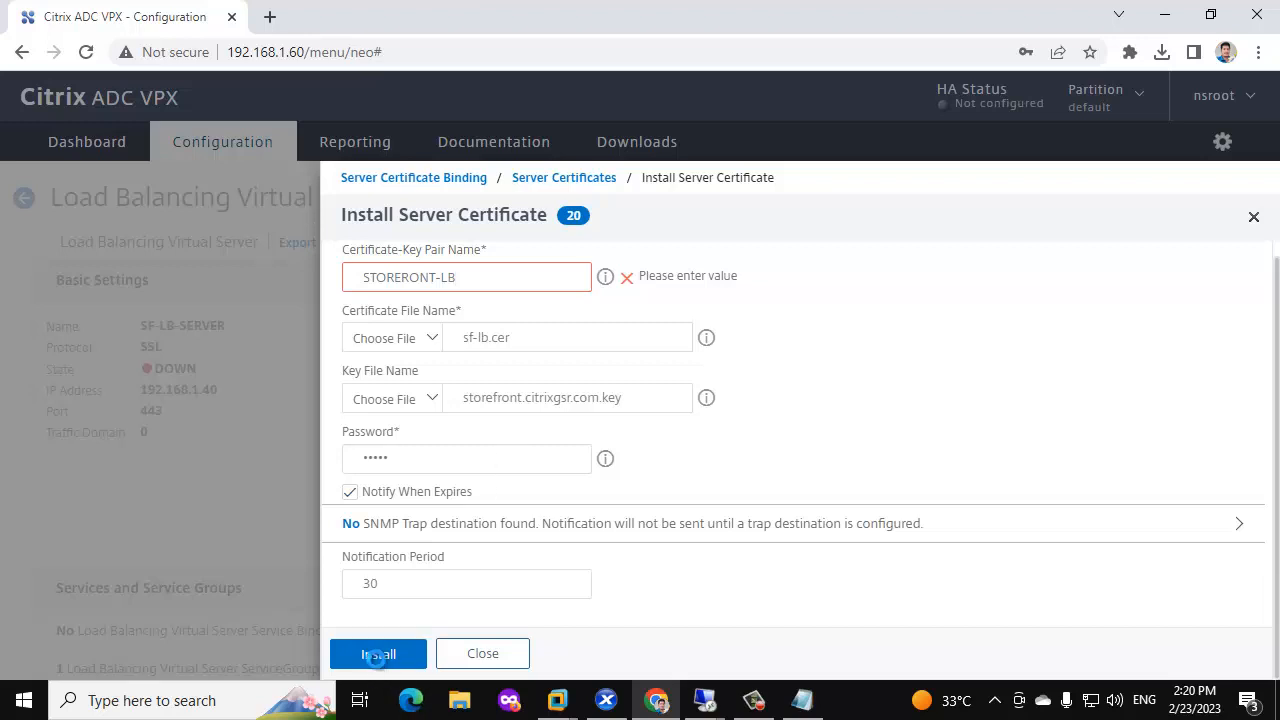
click(373, 653)
click(1060, 338)
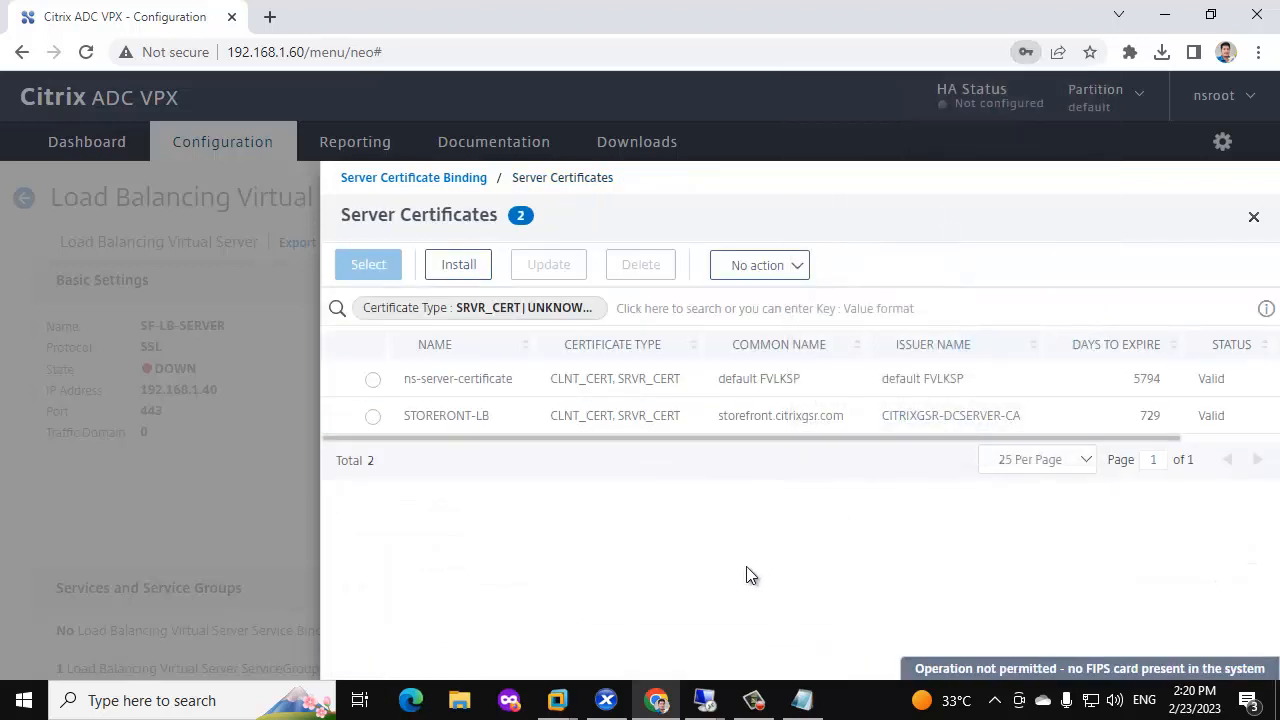
Return to the certificate services welcome page and download the CA certificate in Base 64 encoding.
mouse_move(557, 700)
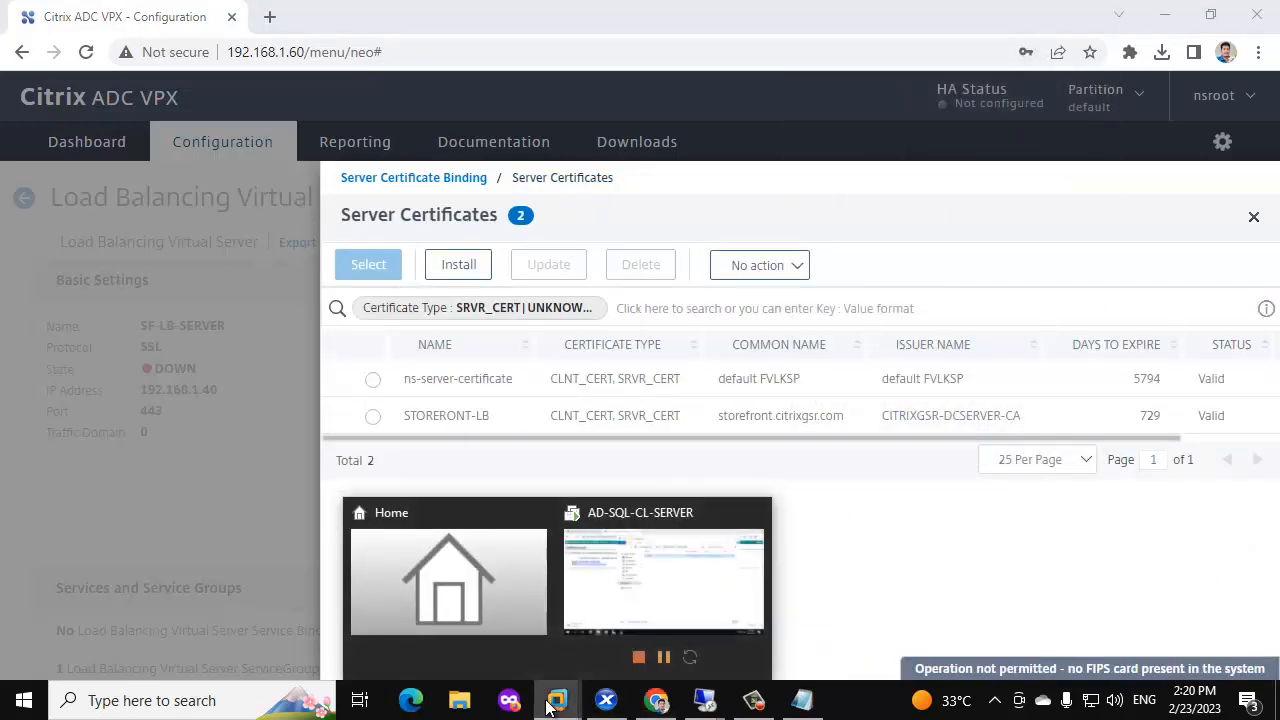
click(620, 580)
click(1010, 64)
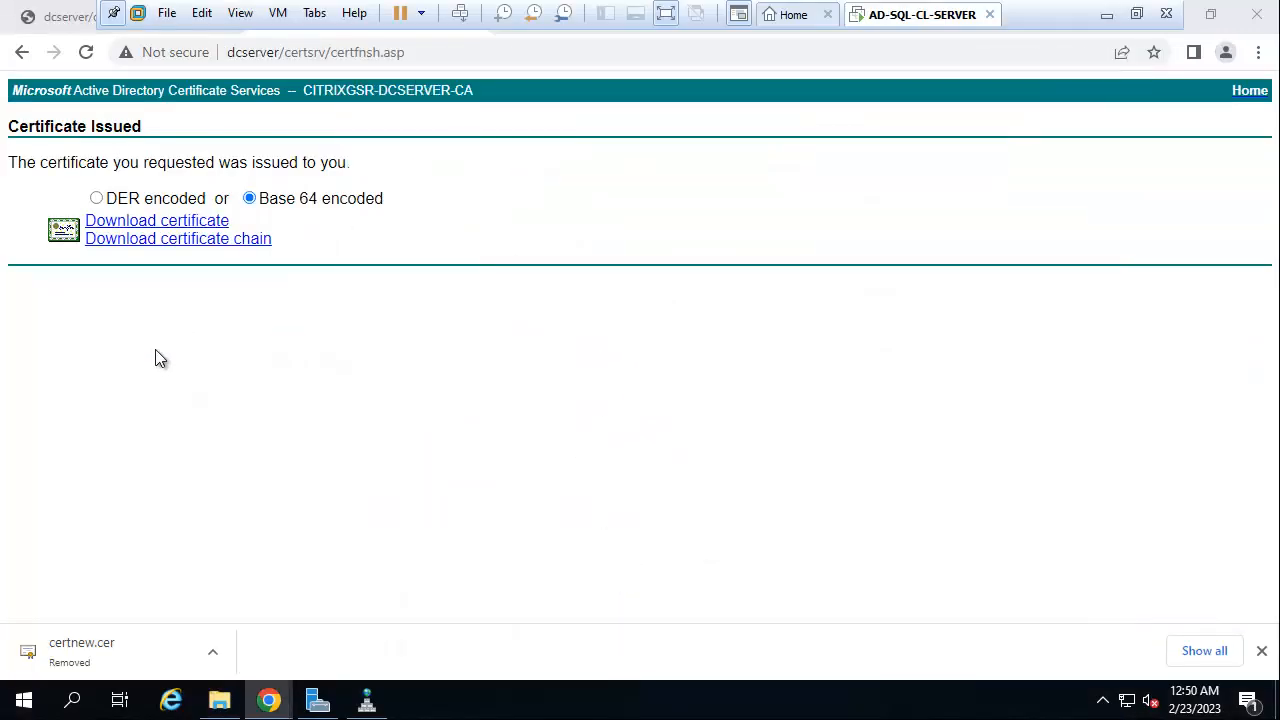
click(24, 55)
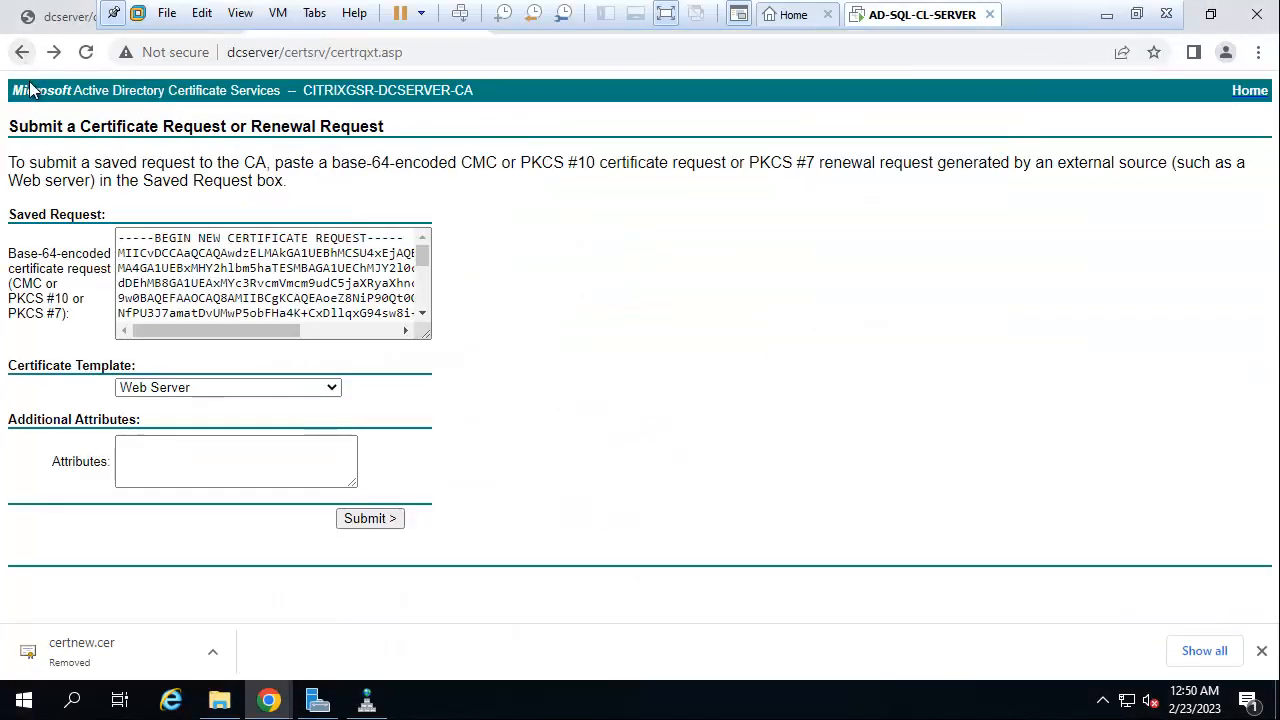
click(23, 53)
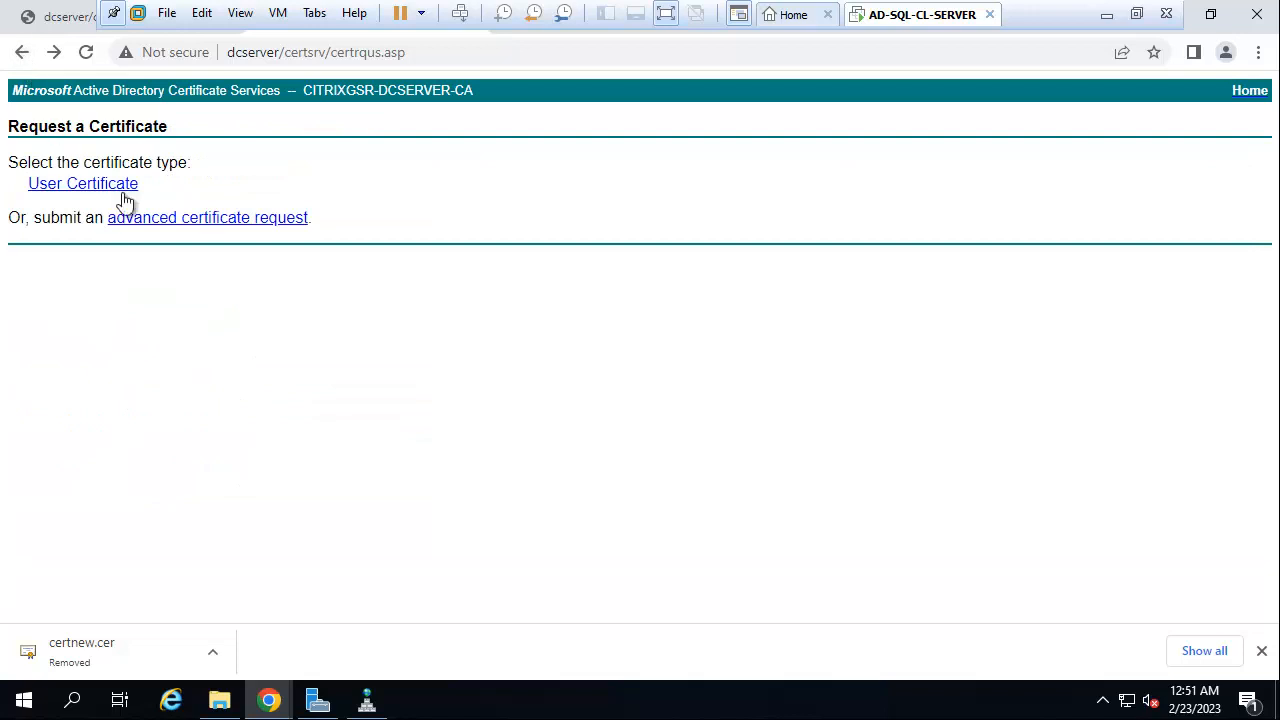
click(20, 53)
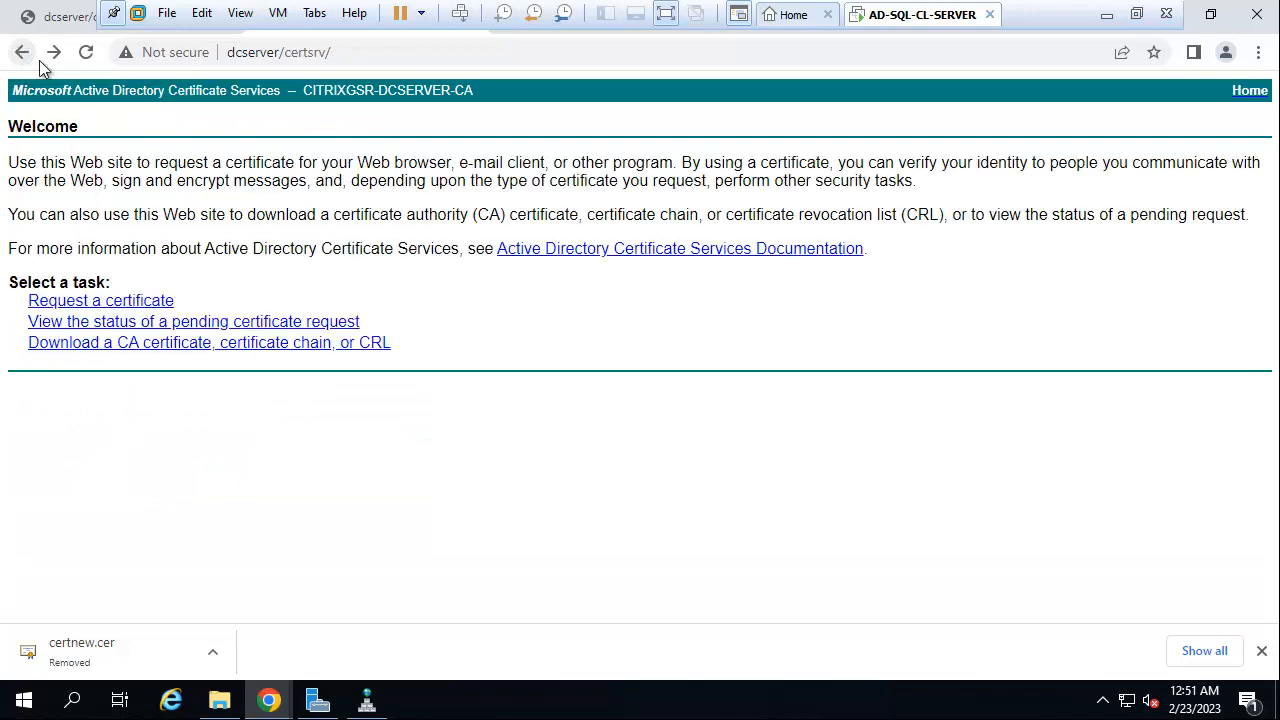
click(92, 345)
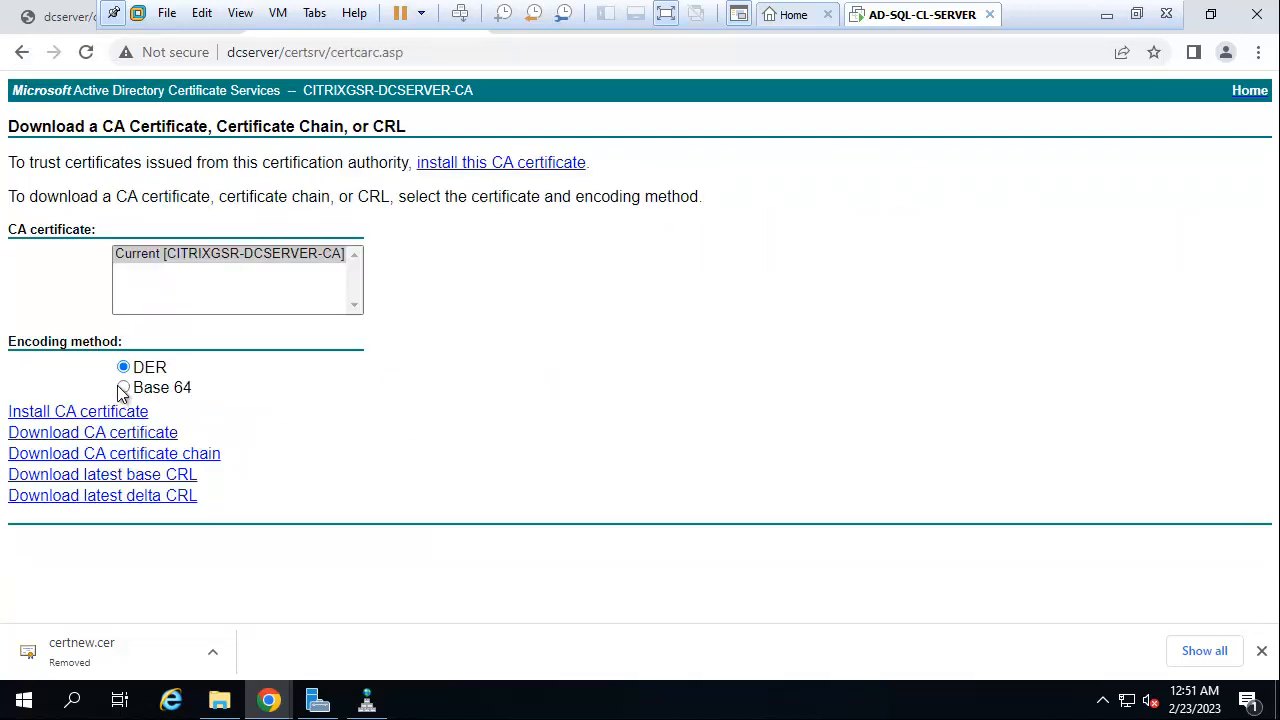
click(123, 388)
click(130, 432)
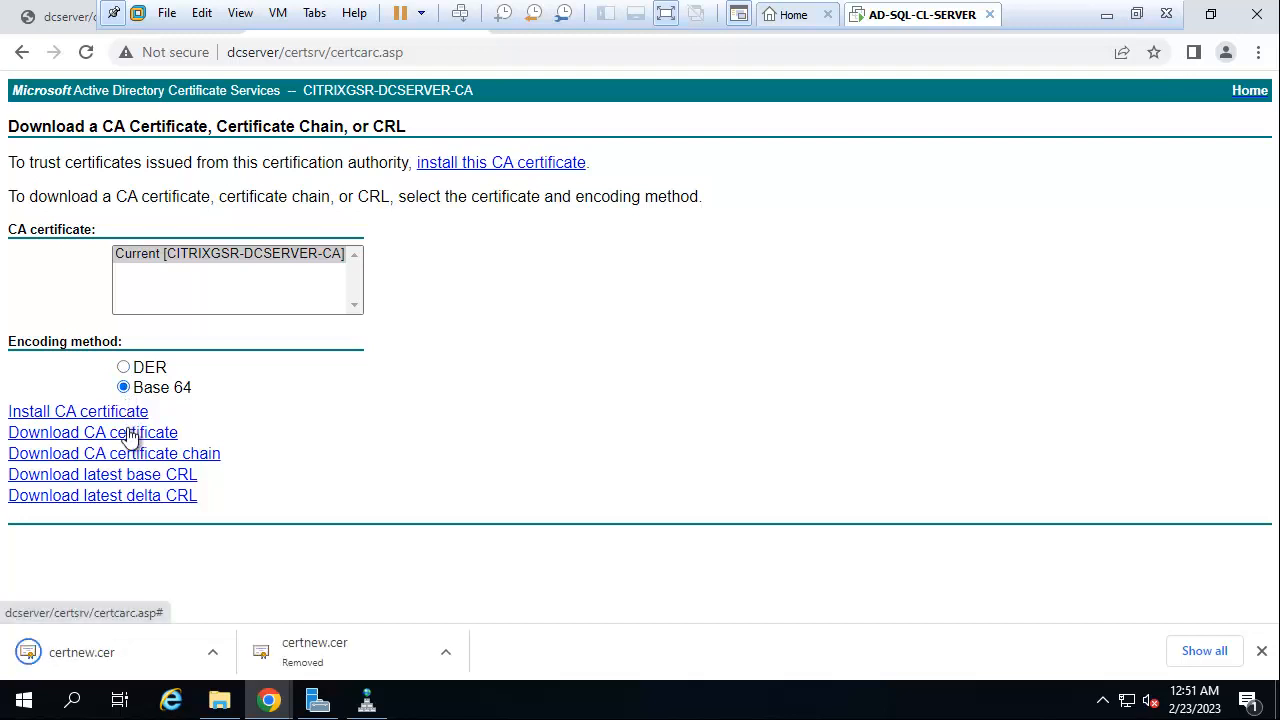
Rename the downloaded certnew certificate file to ca in the Downloads folder.
click(212, 656)
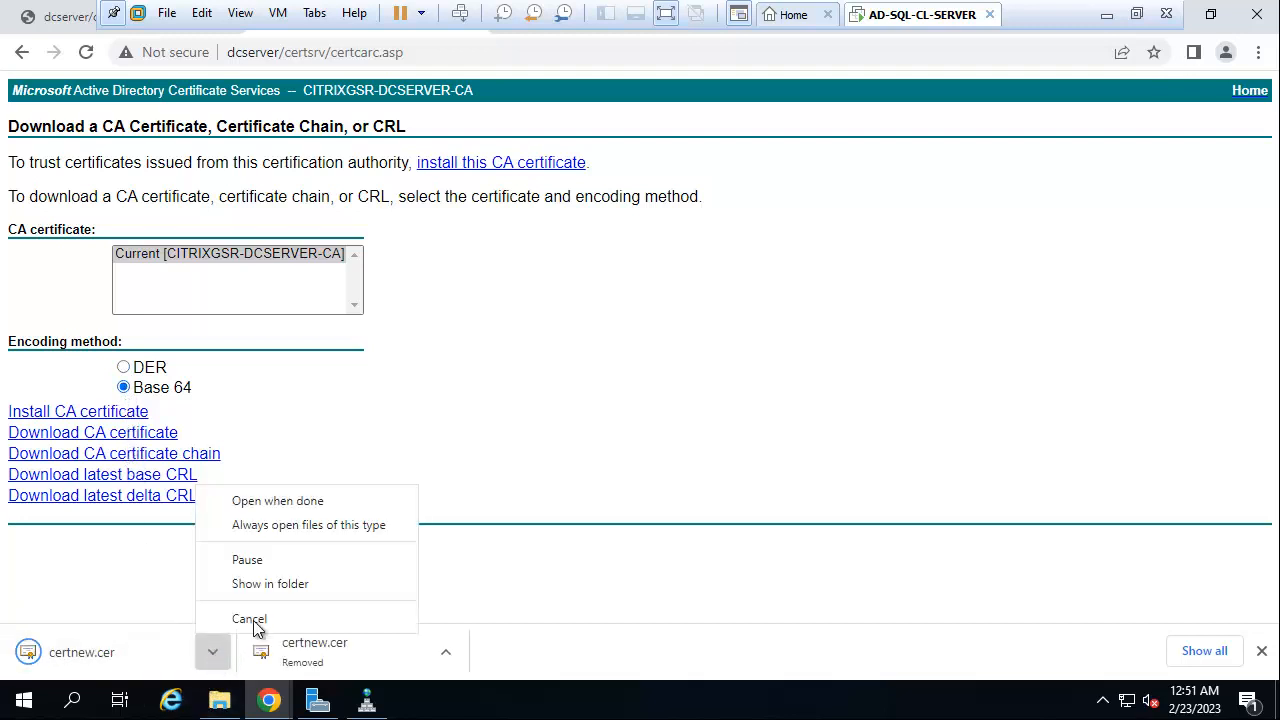
click(268, 585)
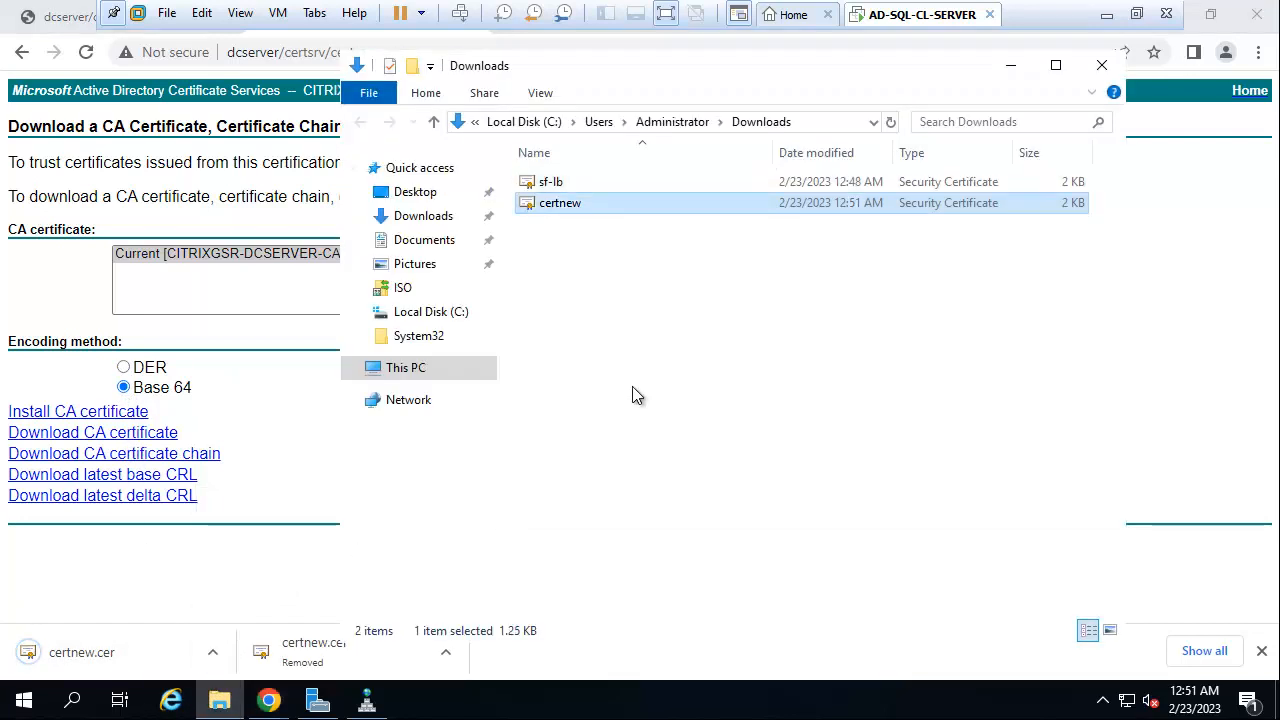
right_click(578, 206)
click(625, 489)
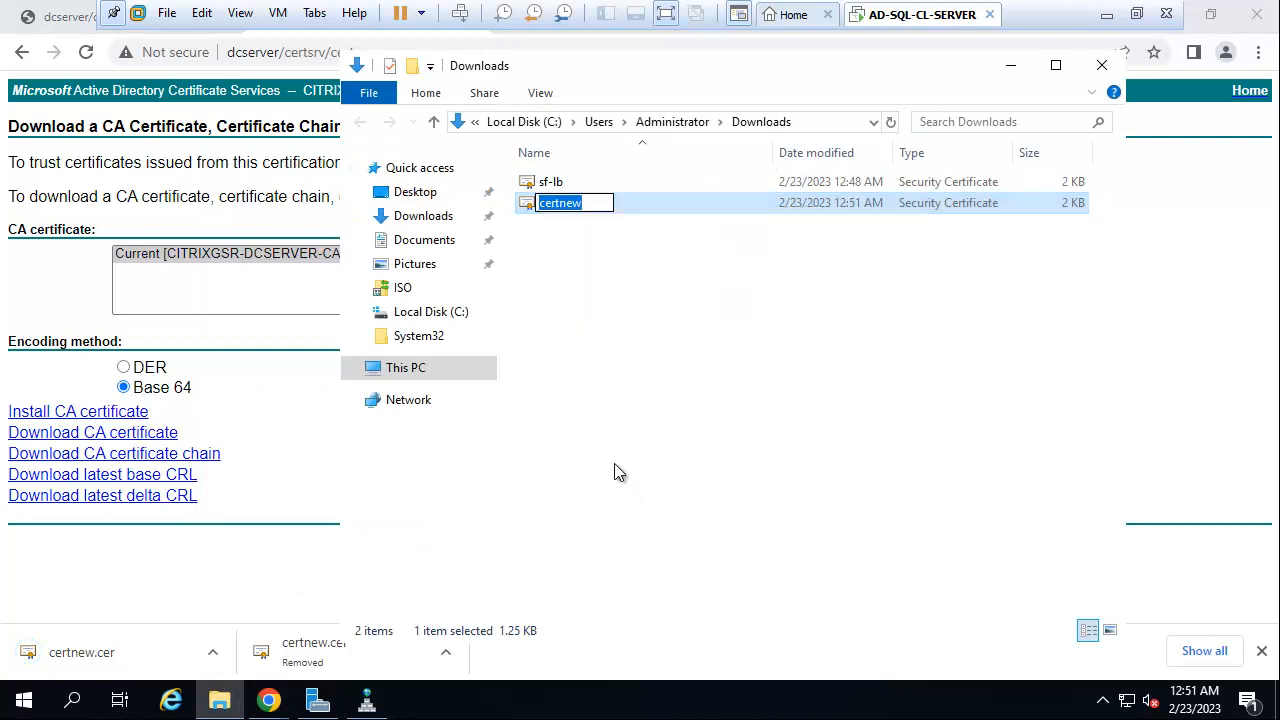
key(BackSpace)
text(ca)
key(Return)
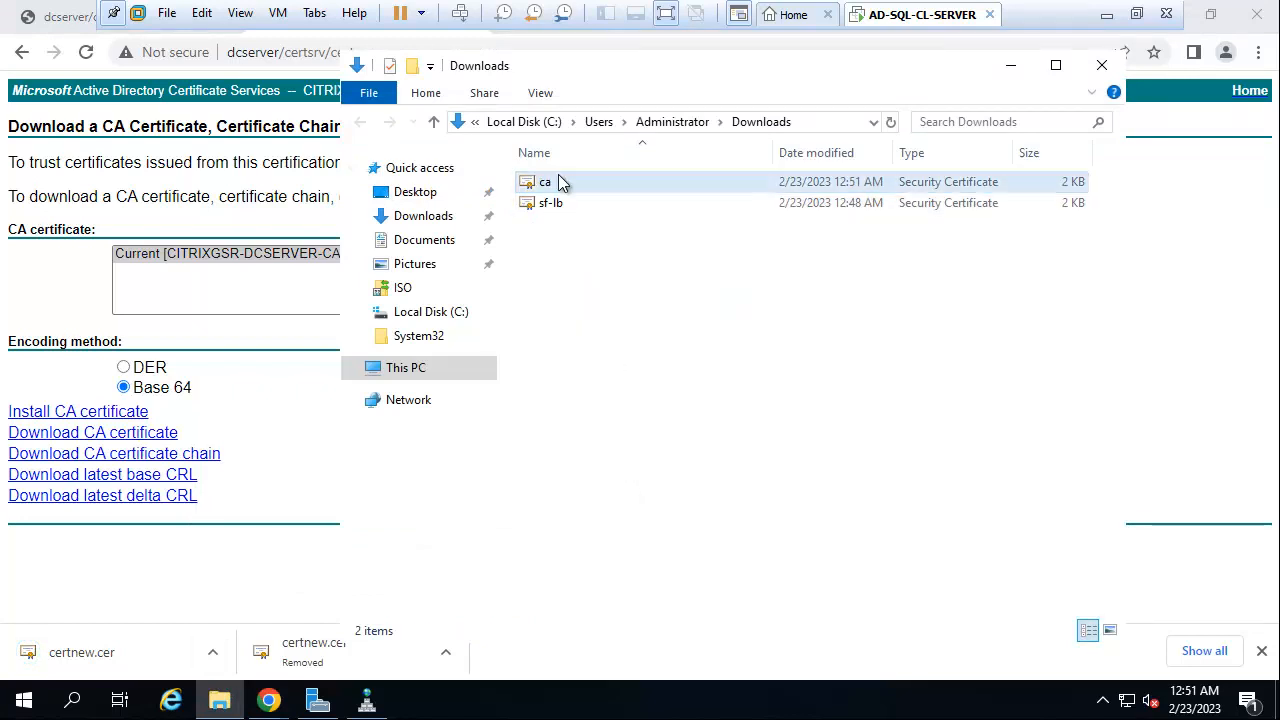
click(1107, 14)
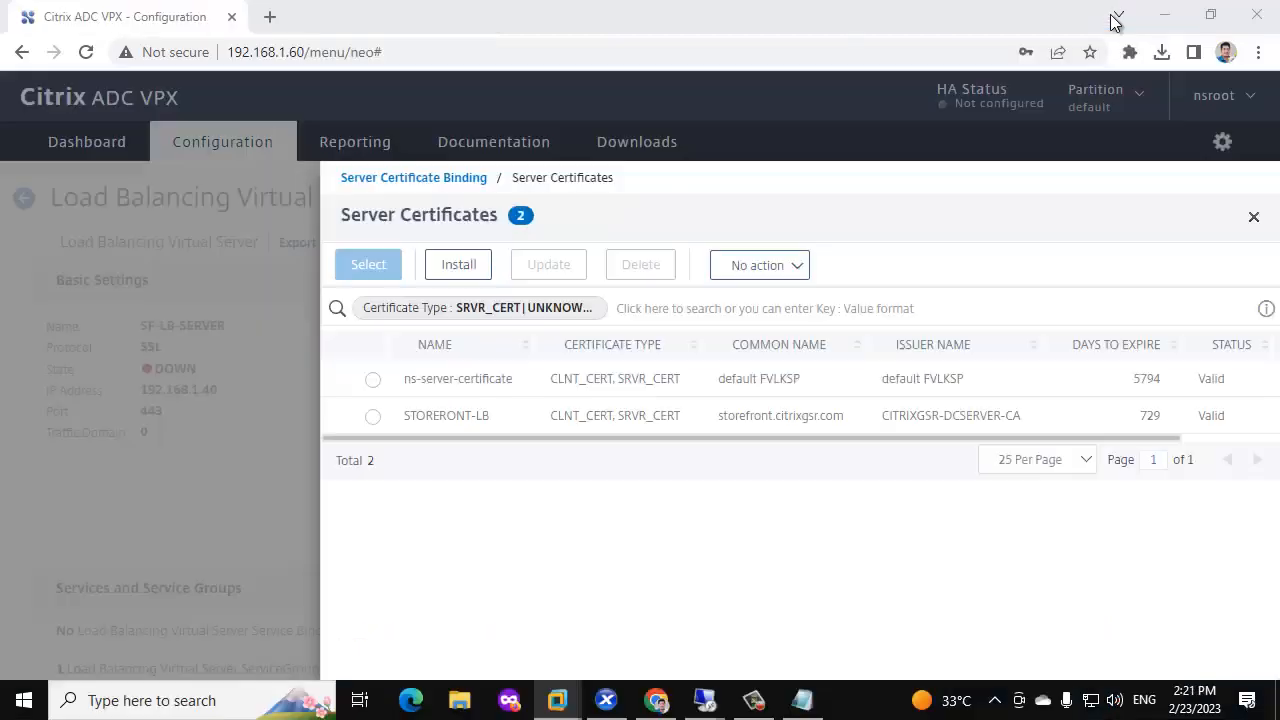
Paste the ca certificate file onto the desktop.
click(1160, 14)
right_click(450, 168)
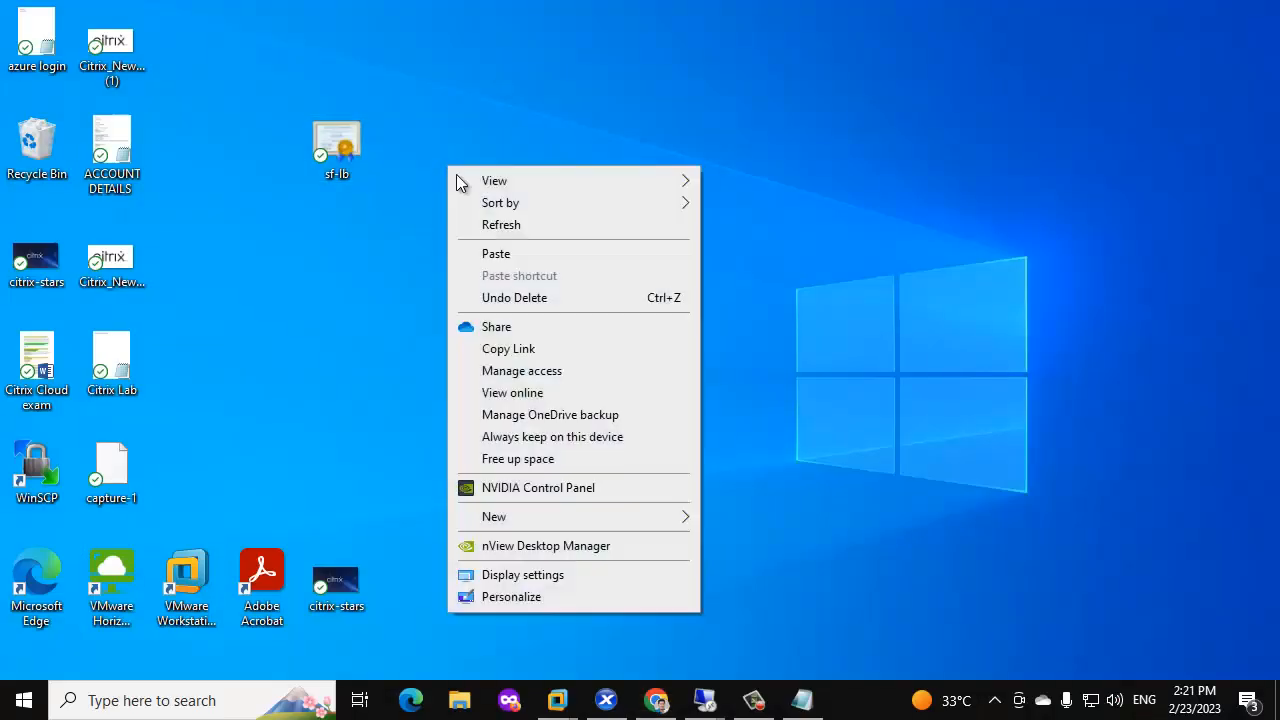
click(489, 255)
Bind the STORERONT-LB server certificate to the SF-LB-SERVER virtual server.
click(656, 700)
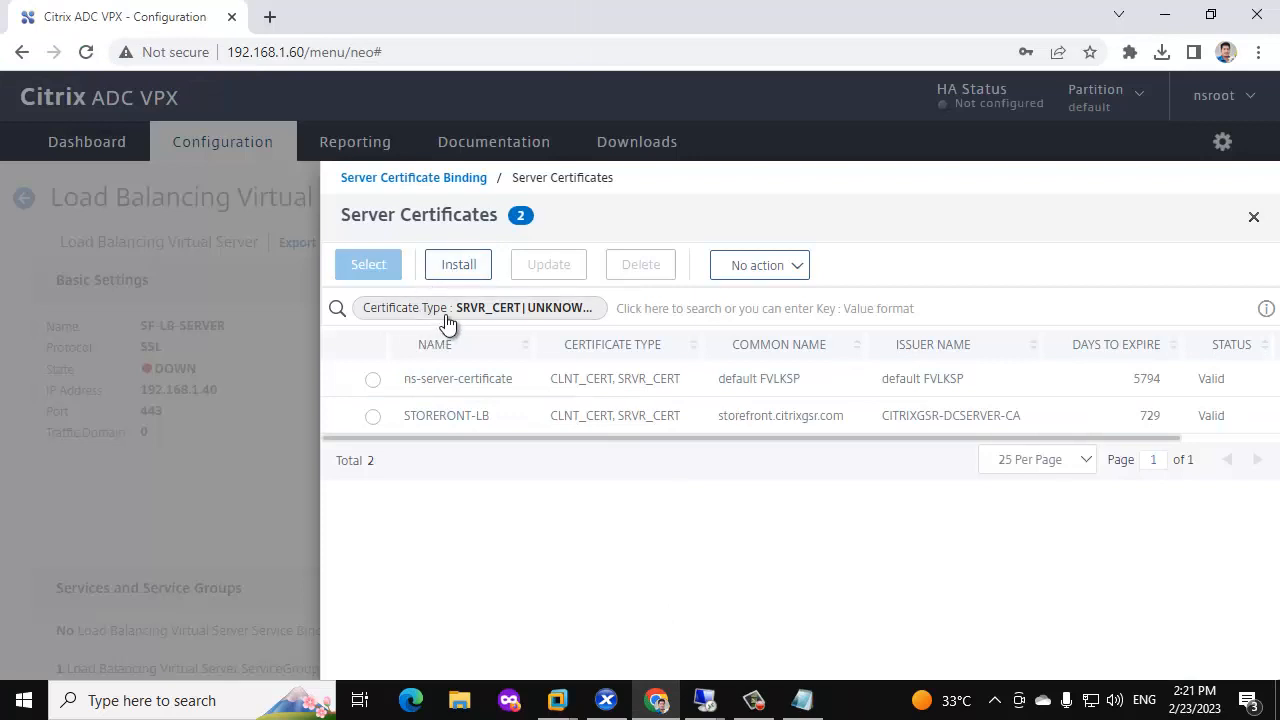
click(1254, 218)
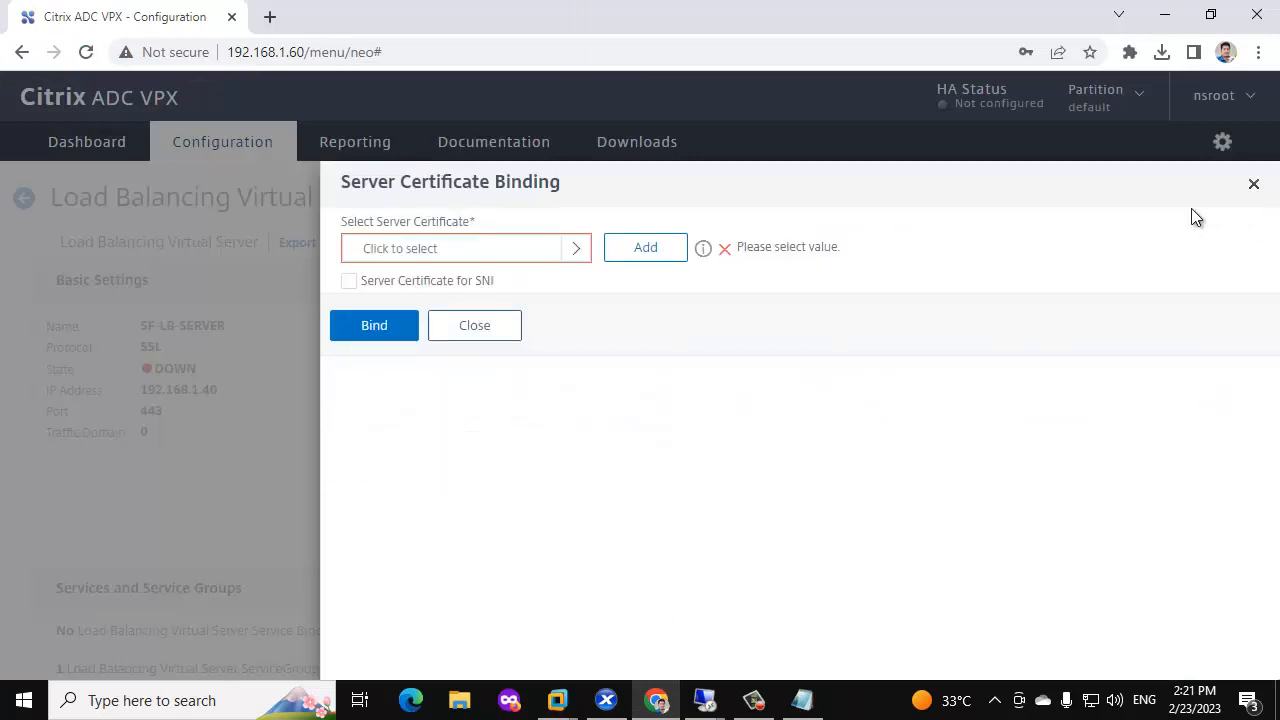
click(580, 252)
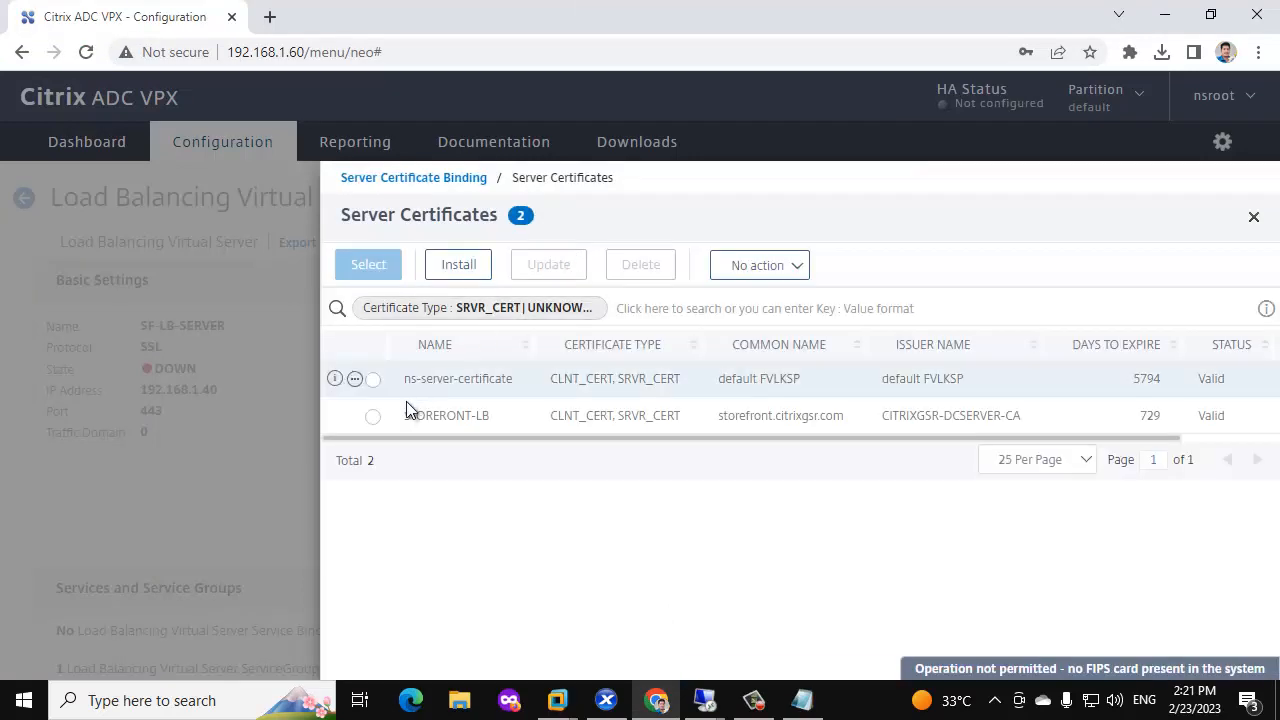
click(380, 275)
click(371, 357)
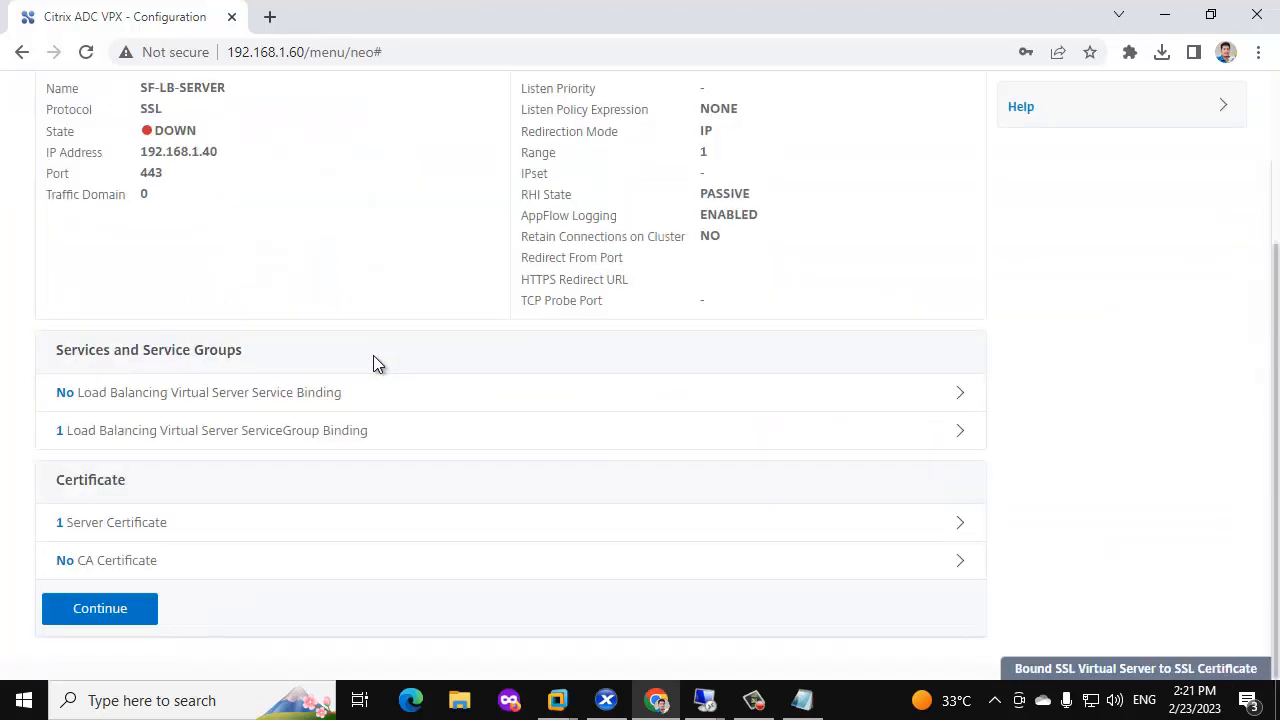
Install the local ca.cer file as a new CA certificate named CITRIXGSR-CA.
click(122, 562)
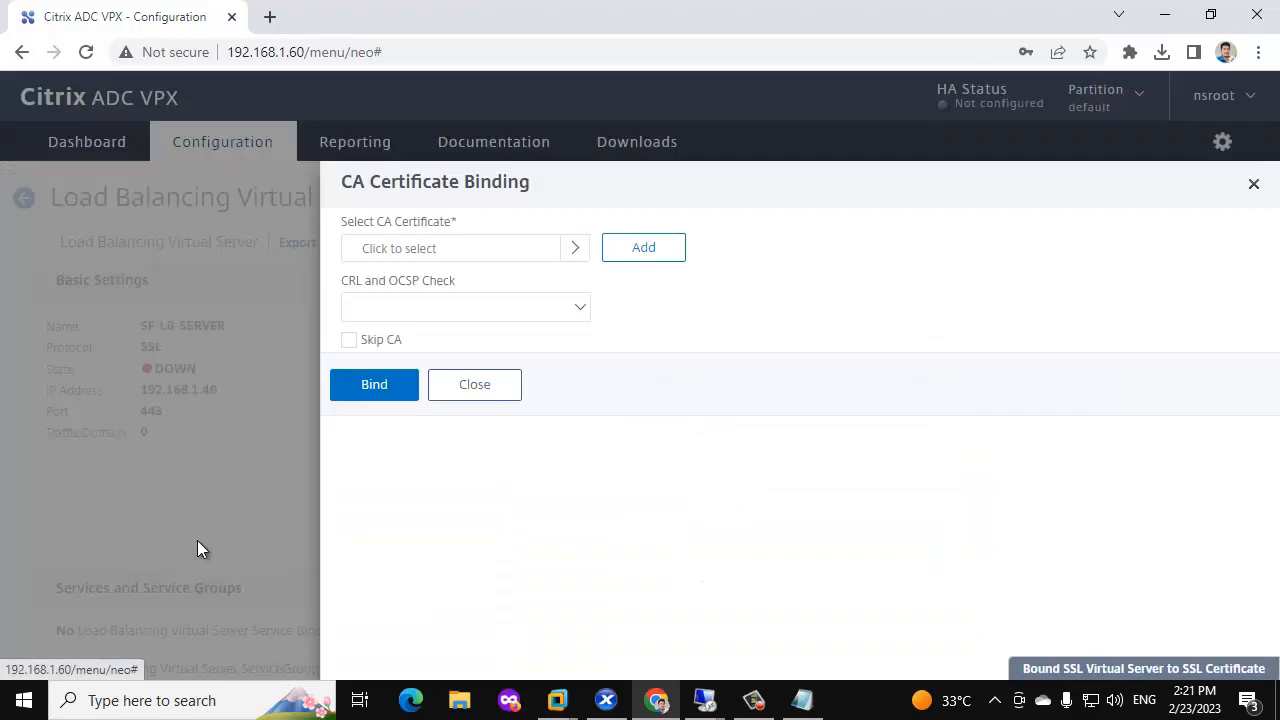
click(574, 250)
click(459, 264)
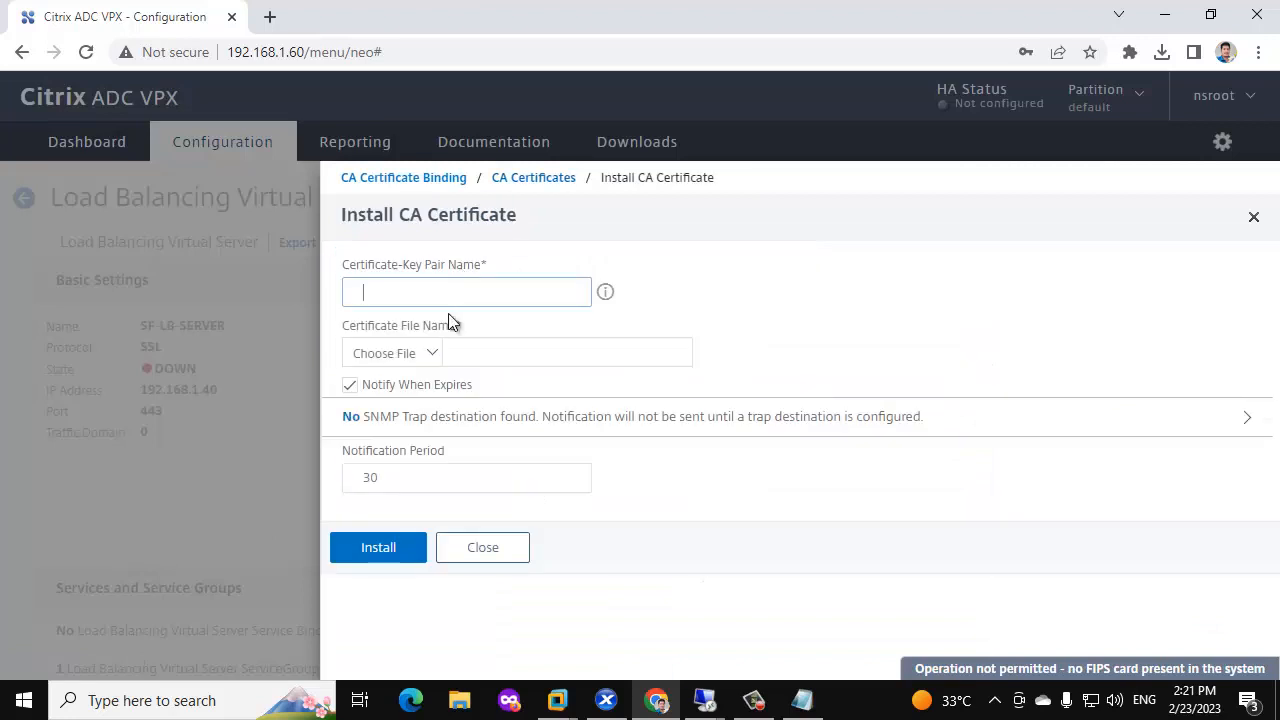
click(432, 353)
click(389, 402)
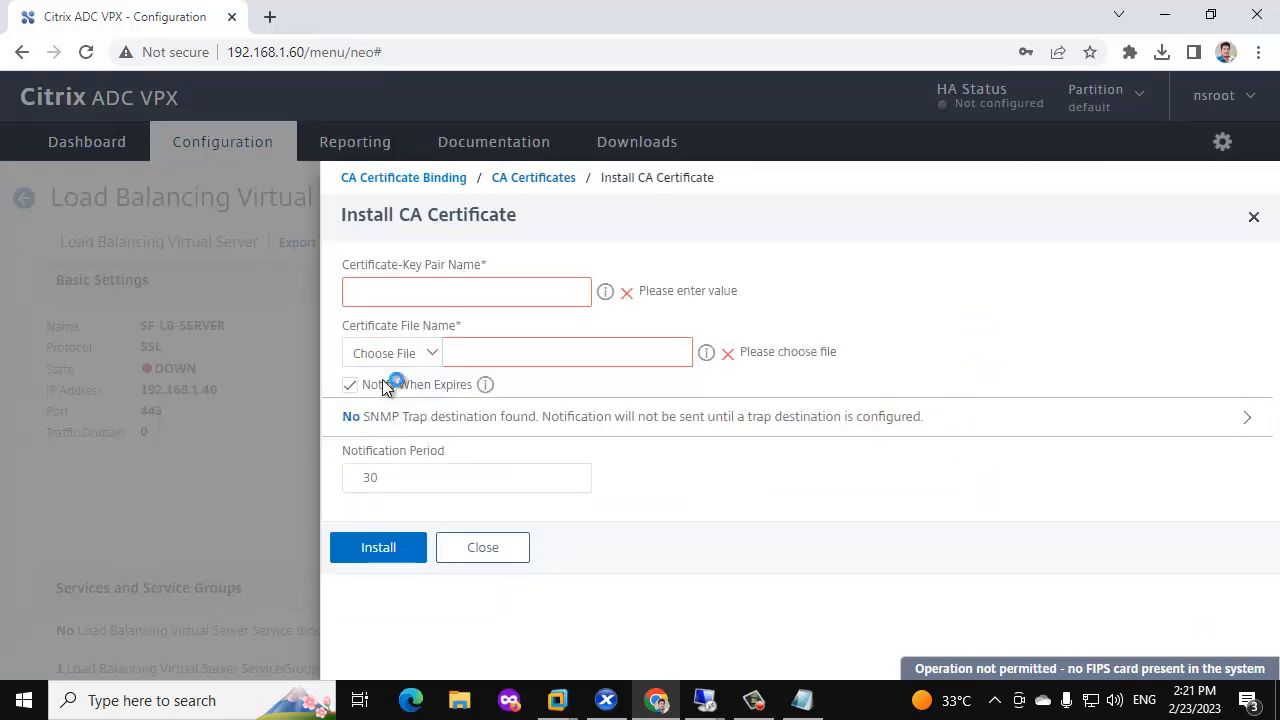
click(400, 178)
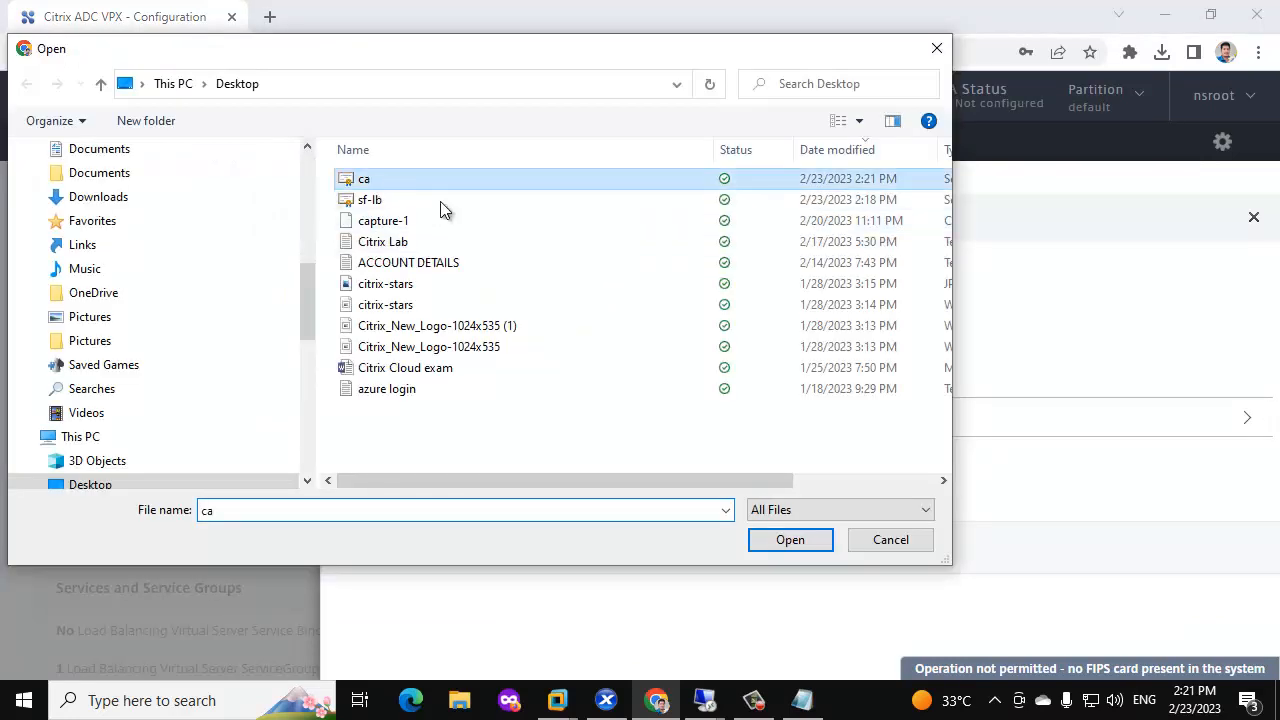
click(790, 540)
click(467, 297)
text(C)
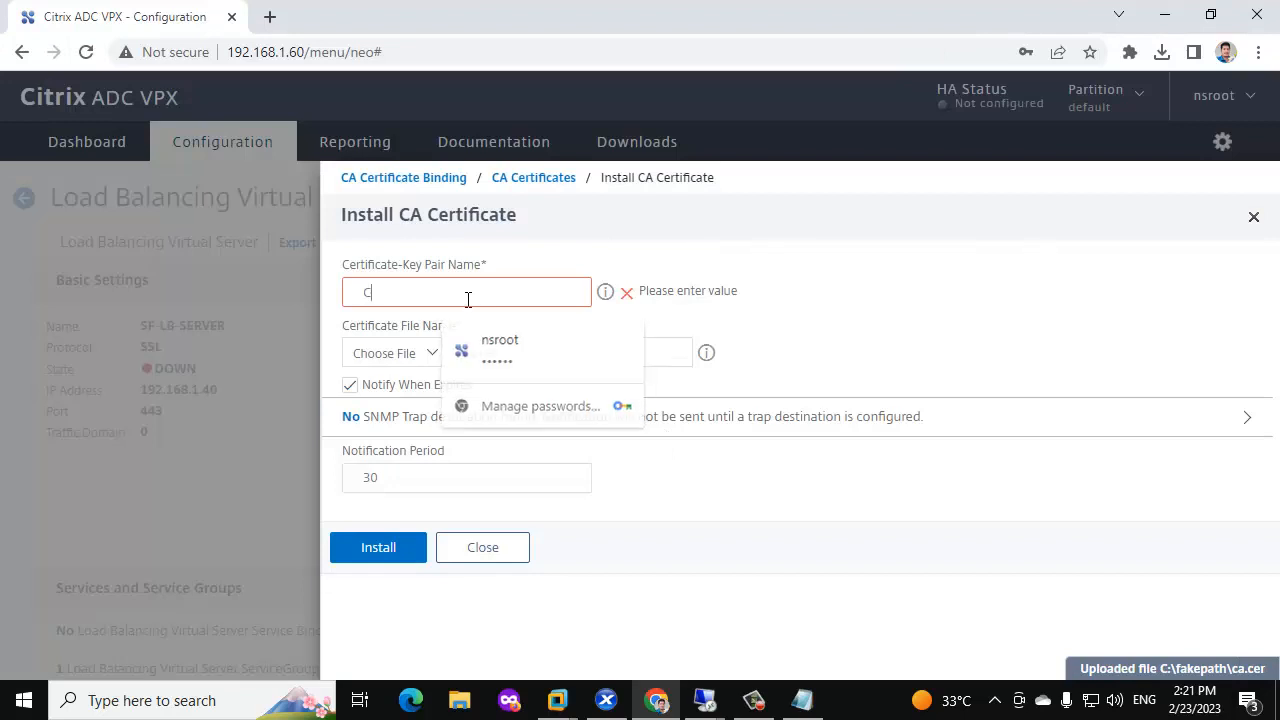
text(ITRIXGSR-CA)
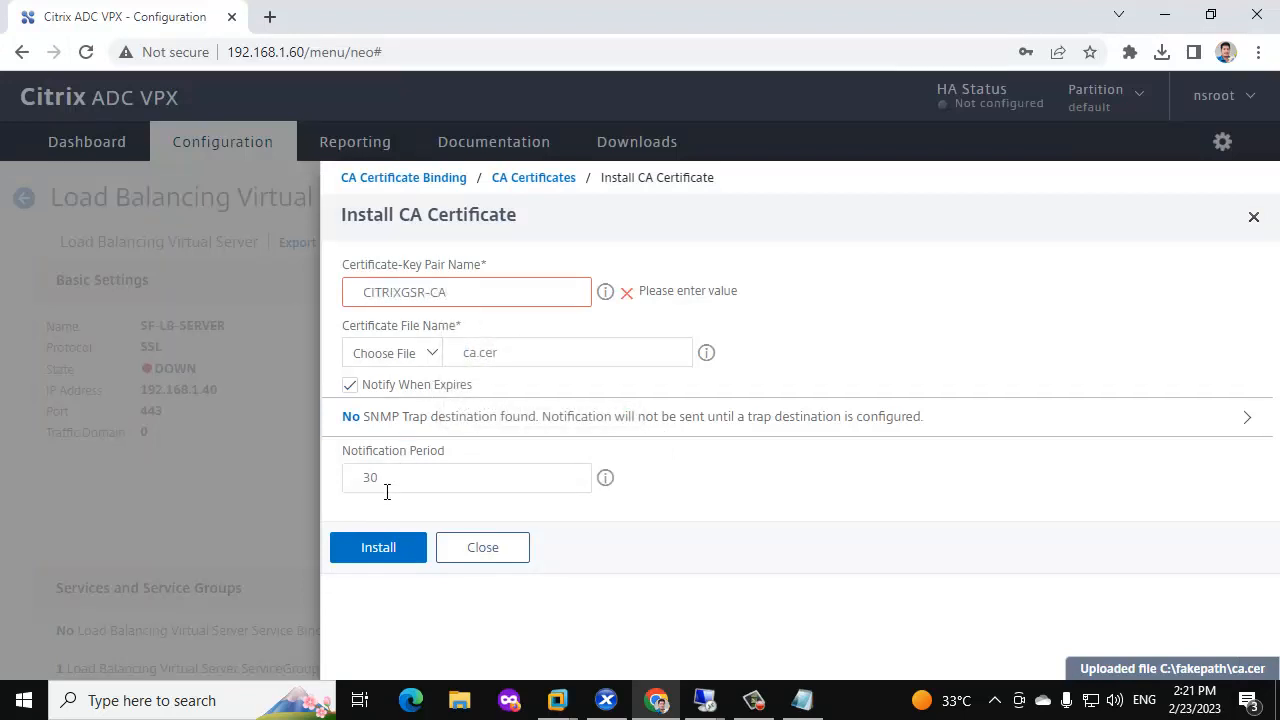
click(378, 549)
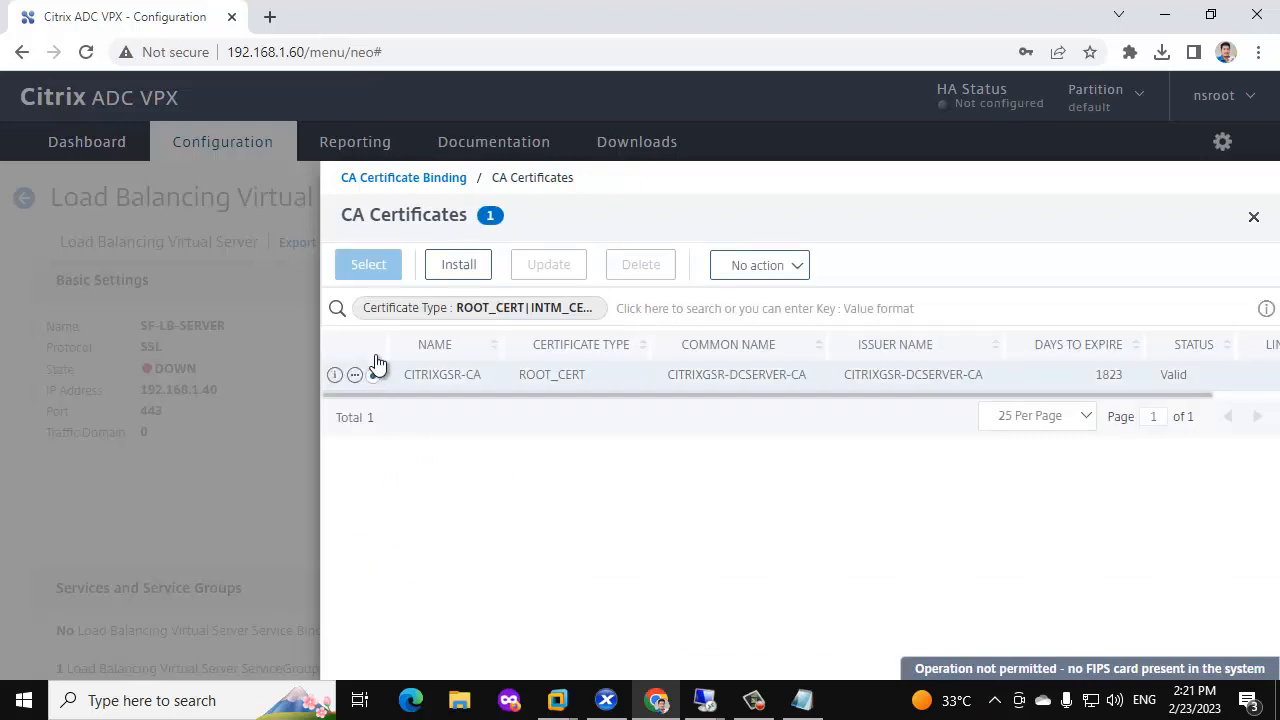
Select CITRIXGSR-CA and bind it as the CA certificate of SF-LB-SERVER.
click(372, 375)
click(368, 266)
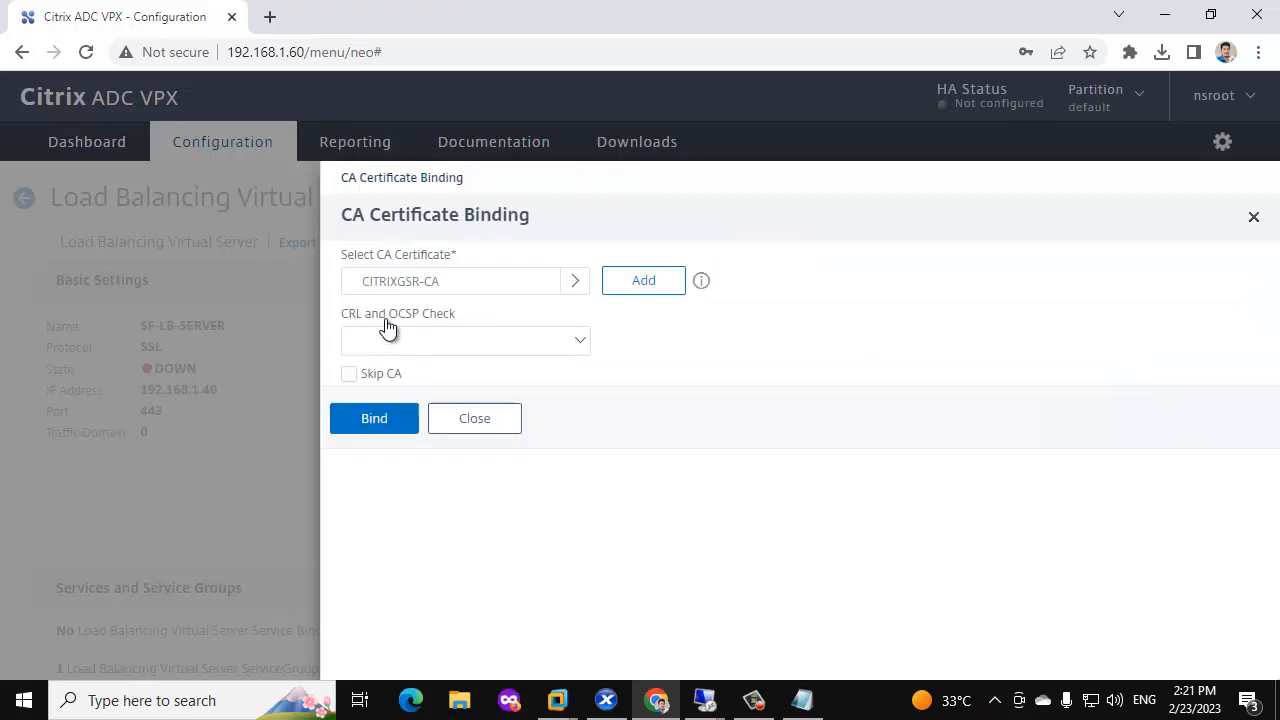
click(374, 418)
scroll(378, 410, down, 2)
Review the STORERONT-LB server certificate binding and continue past the certificate settings.
click(140, 525)
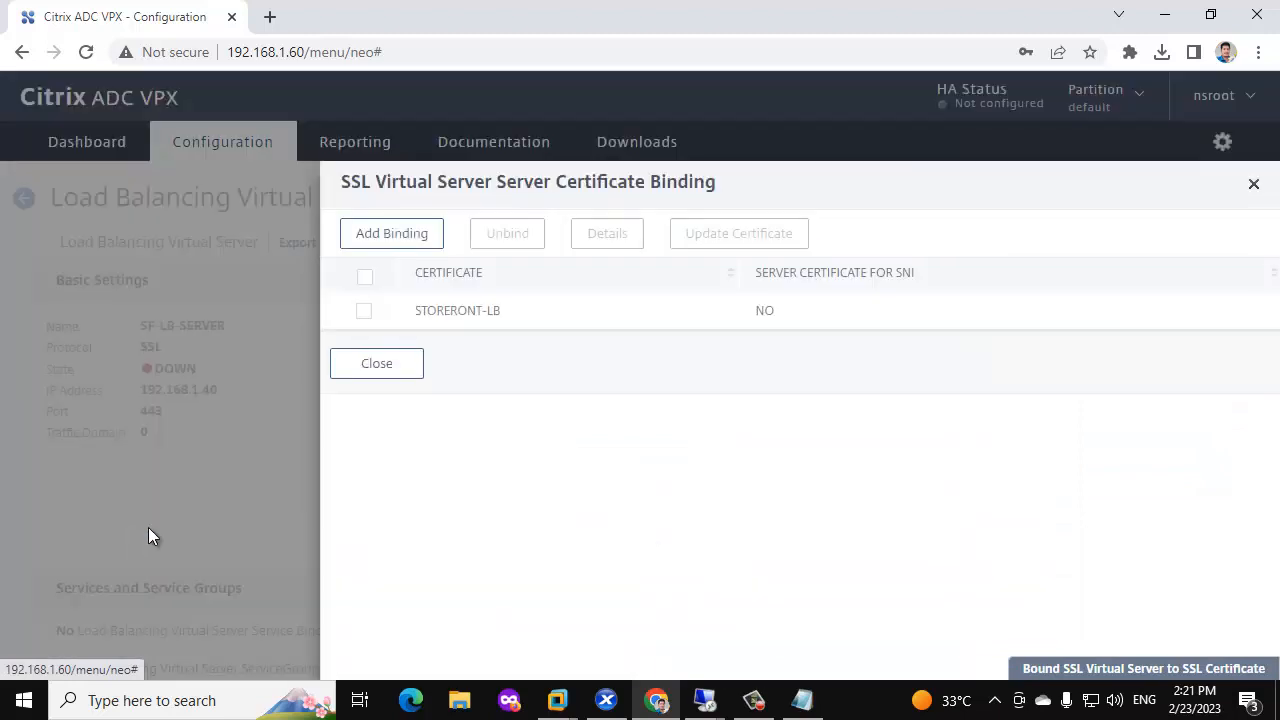
click(363, 314)
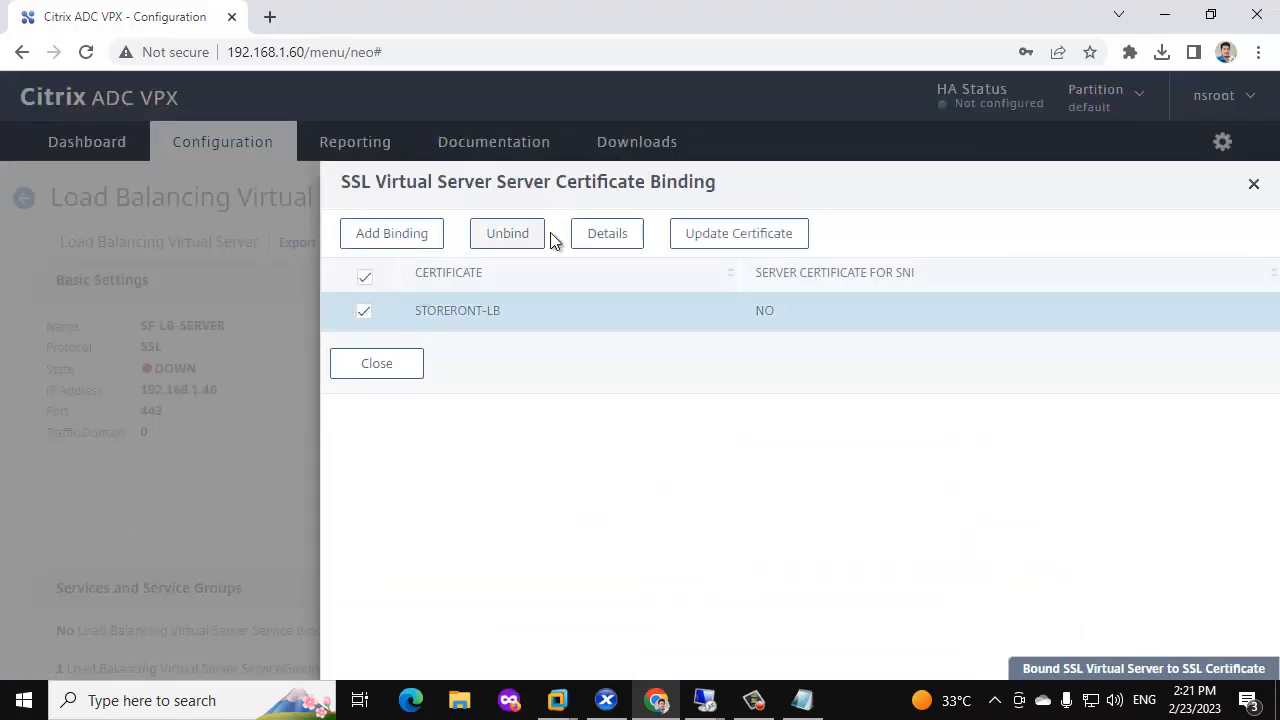
click(387, 370)
scroll(300, 450, down, 3)
click(117, 608)
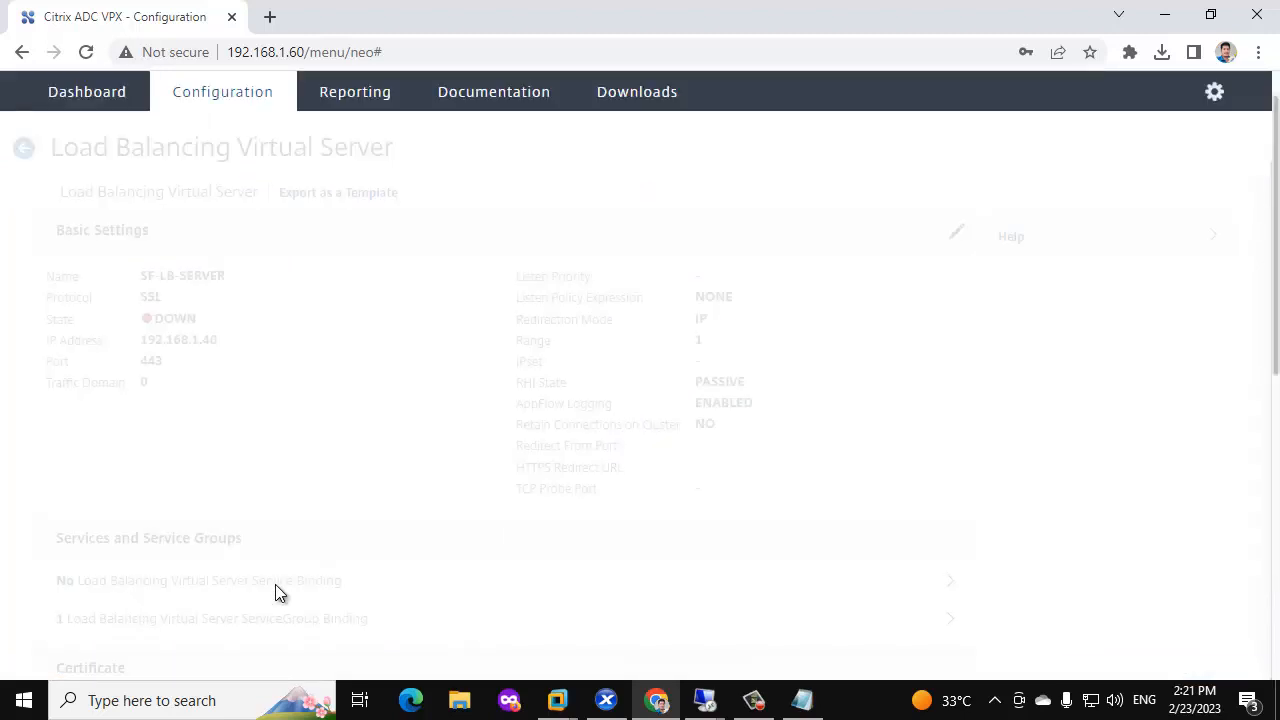
Add SOURCEIP persistence with a 2-minute time-out and finish editing SF-LB-SERVER.
scroll(600, 405, down, 3)
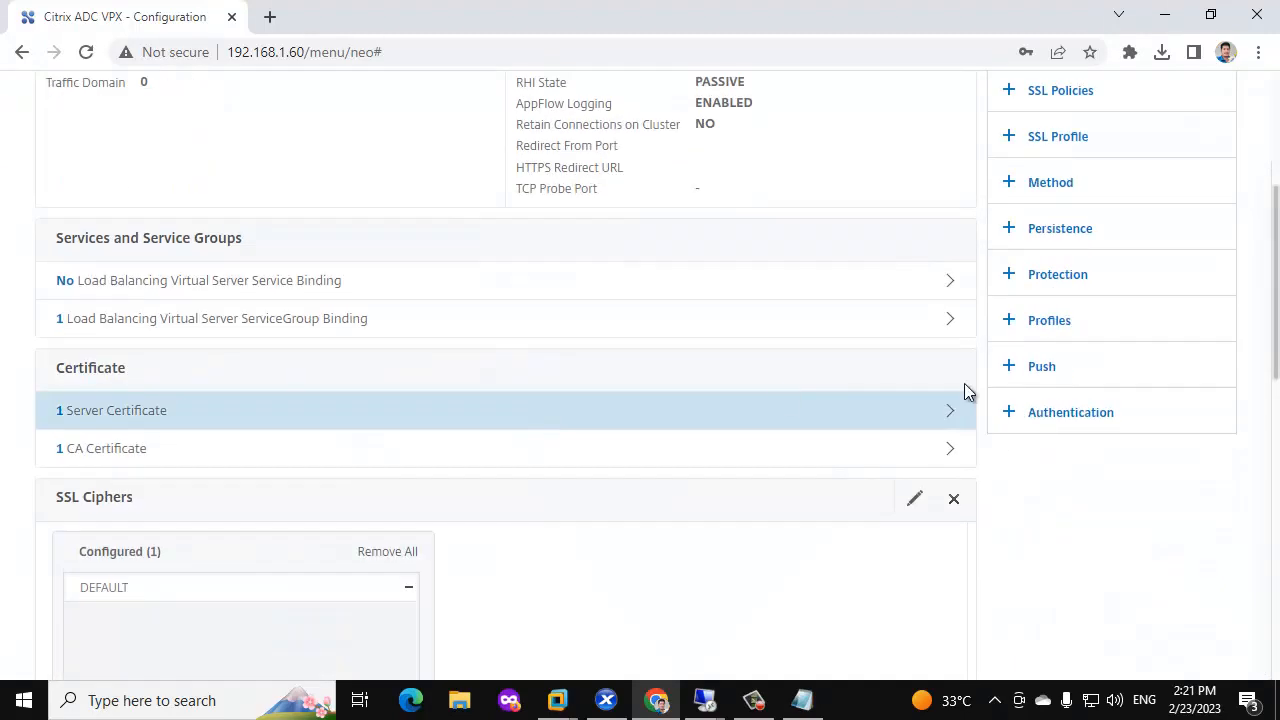
click(1062, 232)
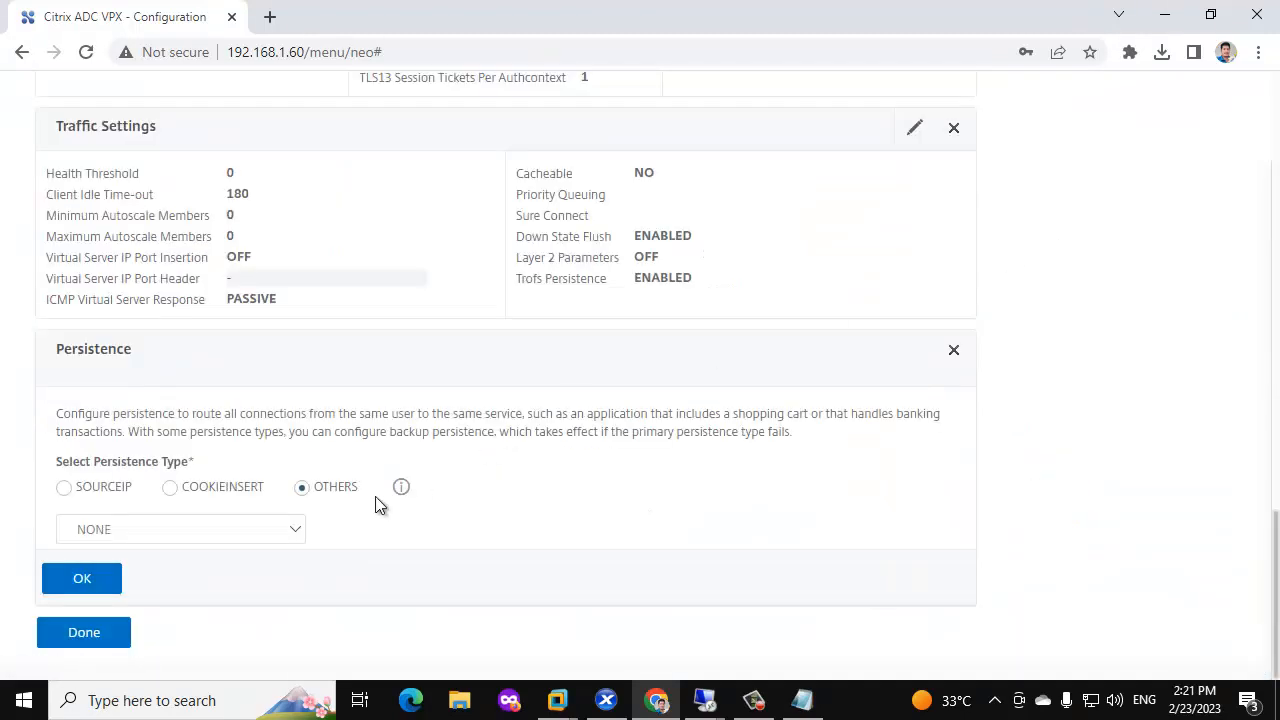
click(134, 487)
scroll(130, 530, down, 2)
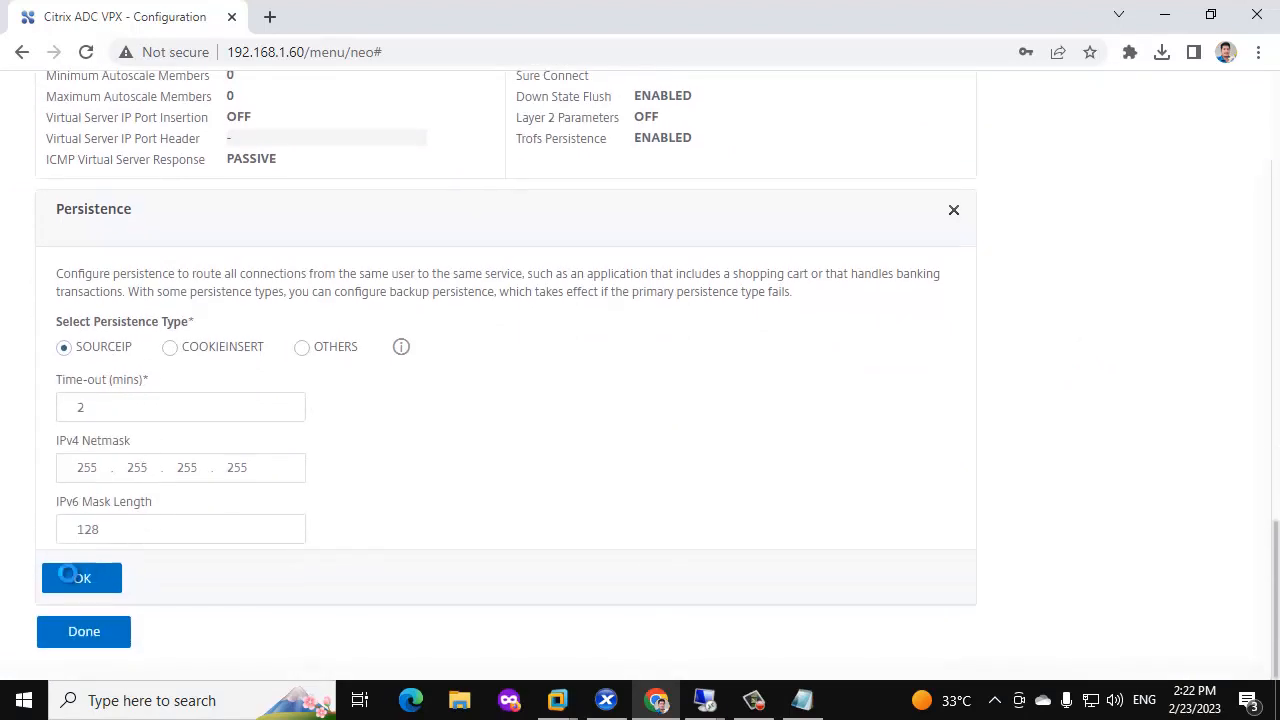
click(80, 576)
click(93, 643)
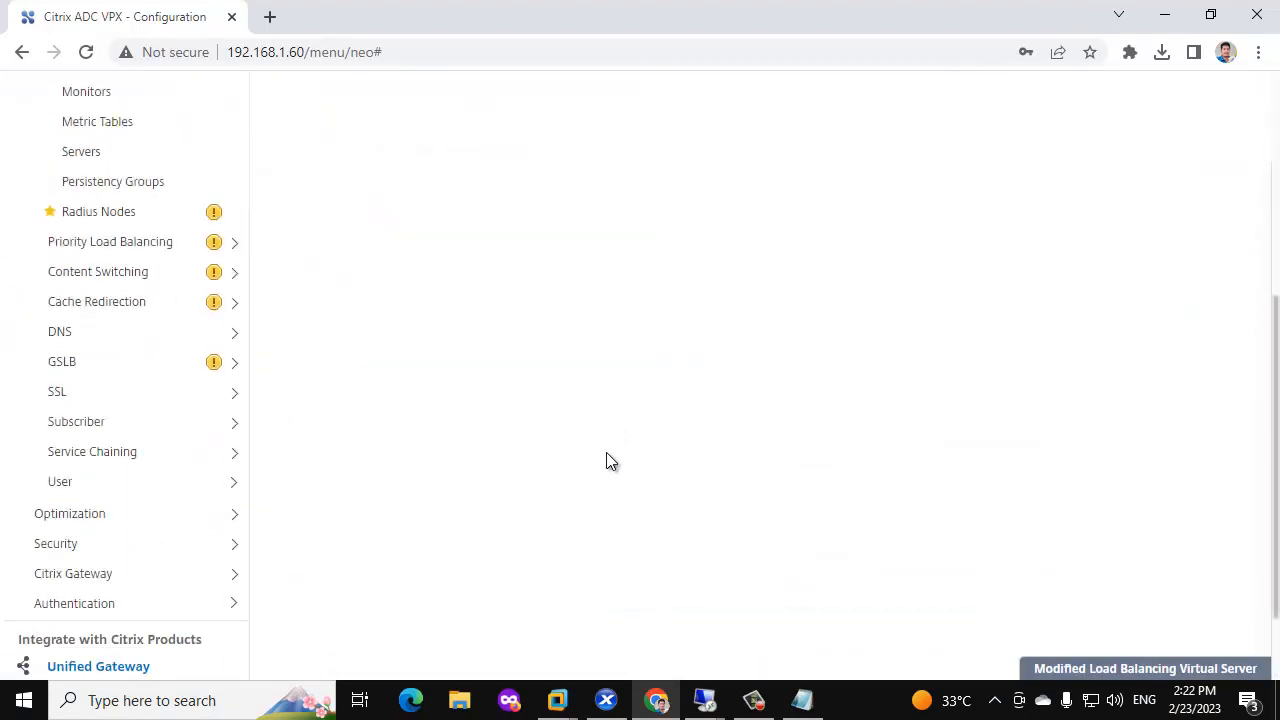
Link the STORERONT-LB server certificate to its CITRIXGSR-CA issuer certificate.
scroll(202, 498, down, 2)
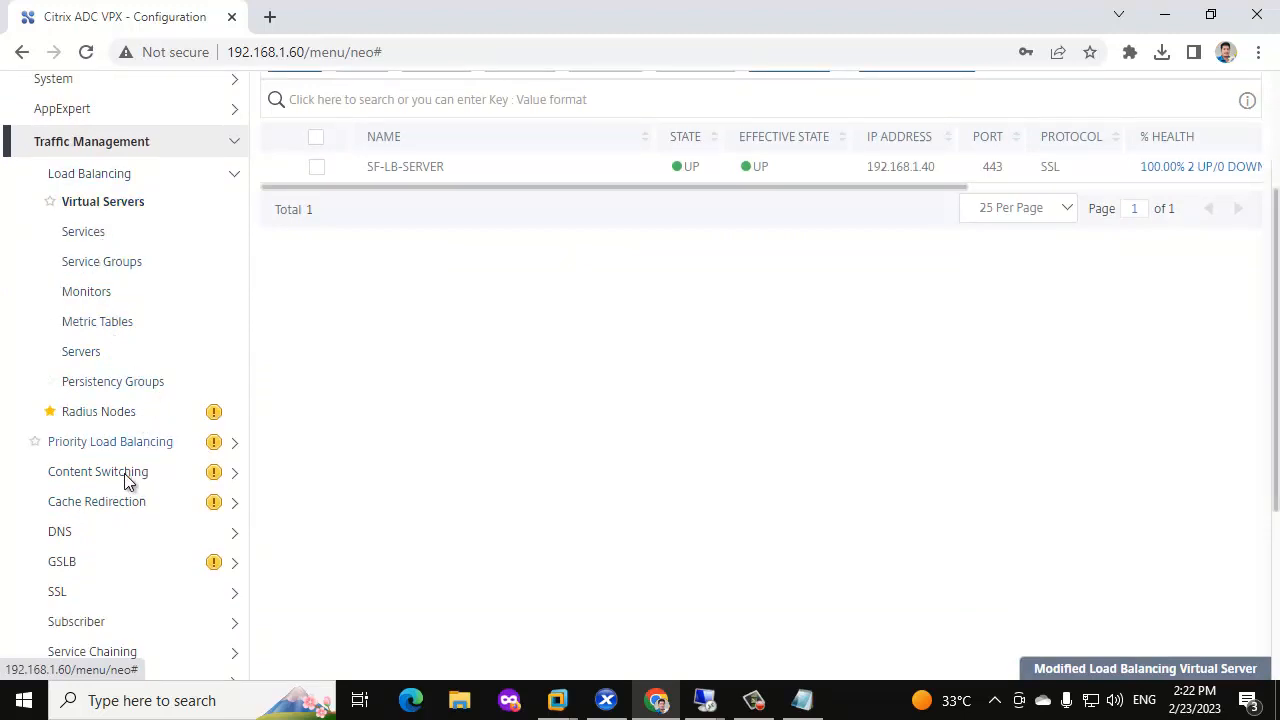
click(89, 591)
scroll(192, 530, down, 1)
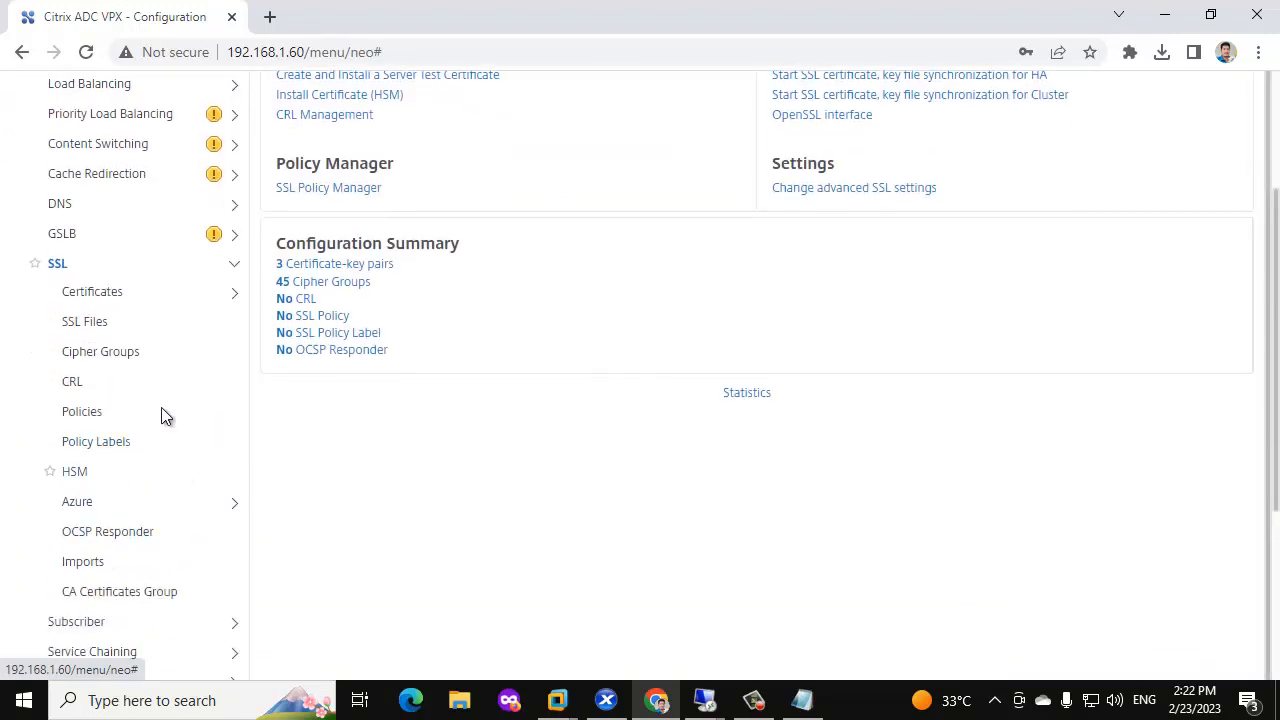
click(110, 292)
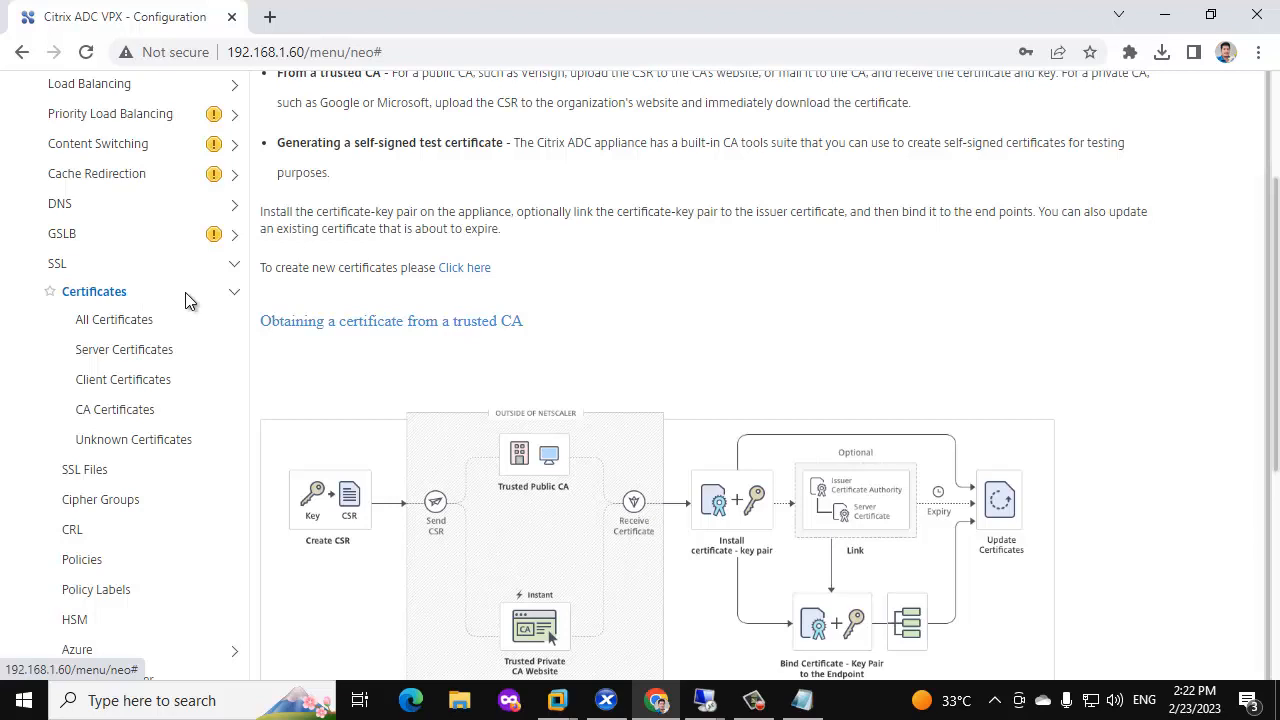
click(118, 350)
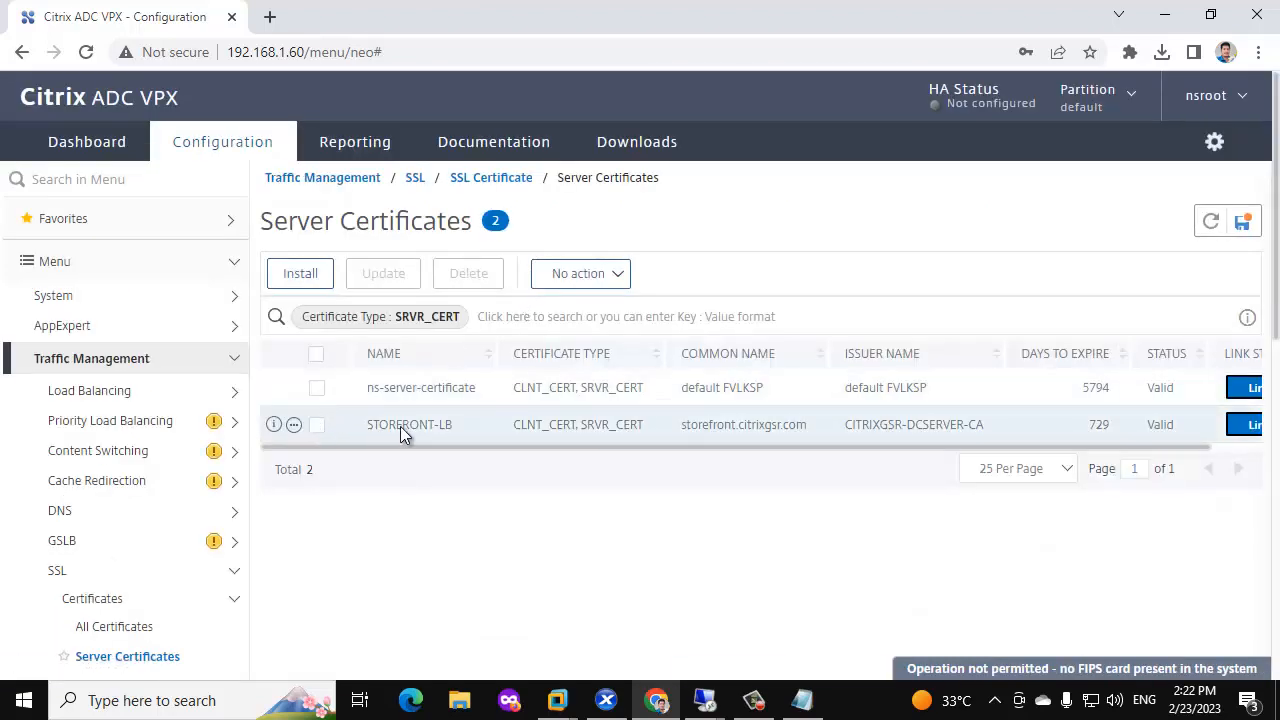
click(1247, 426)
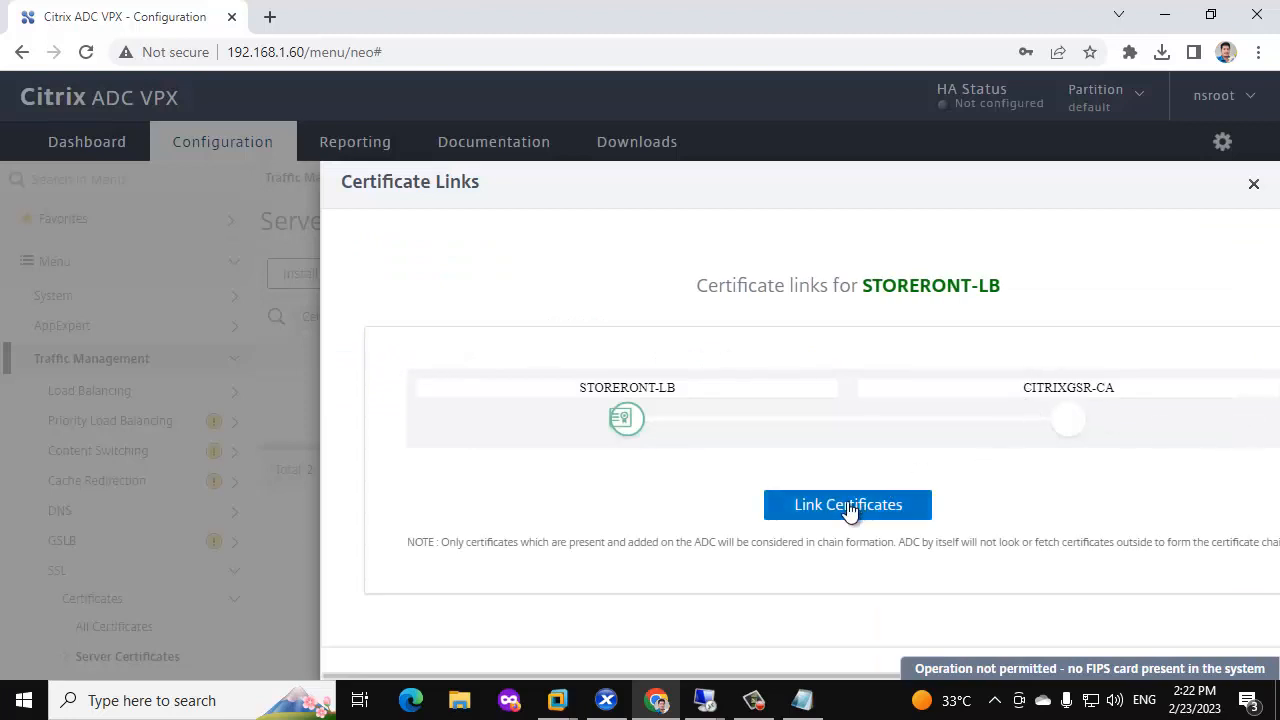
click(862, 496)
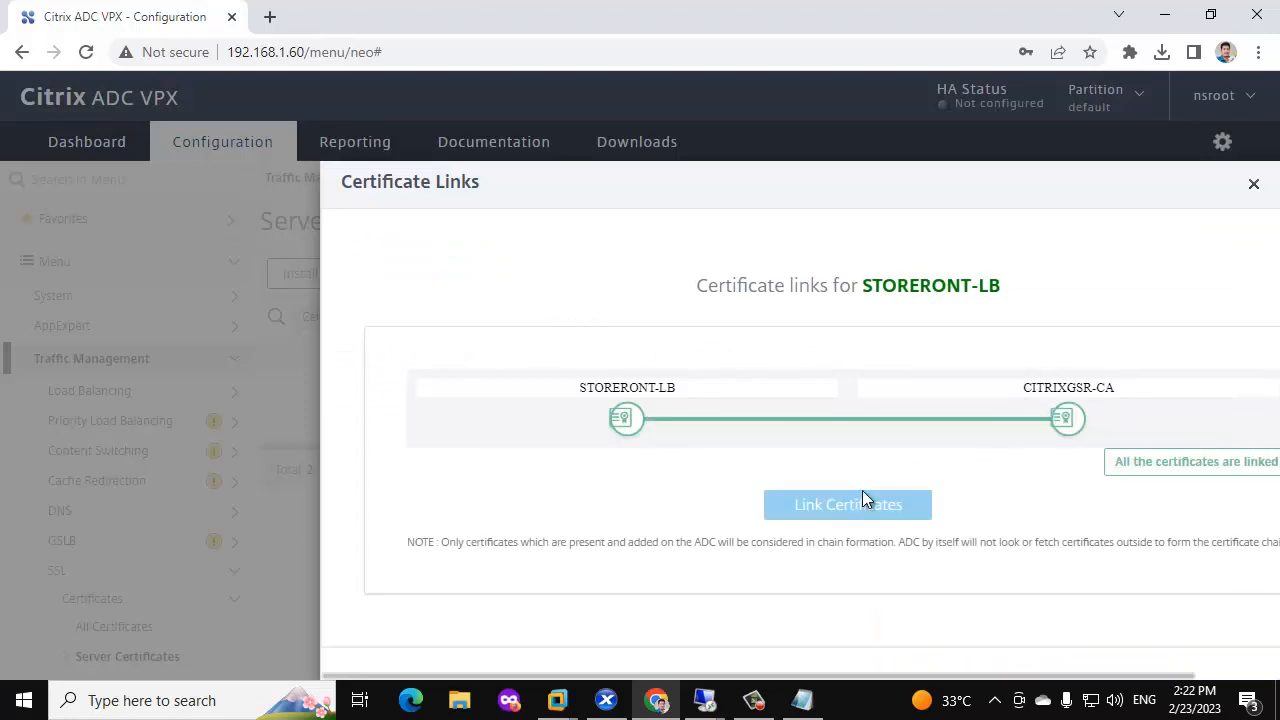
Save the ADC running configuration.
click(1255, 184)
click(1243, 222)
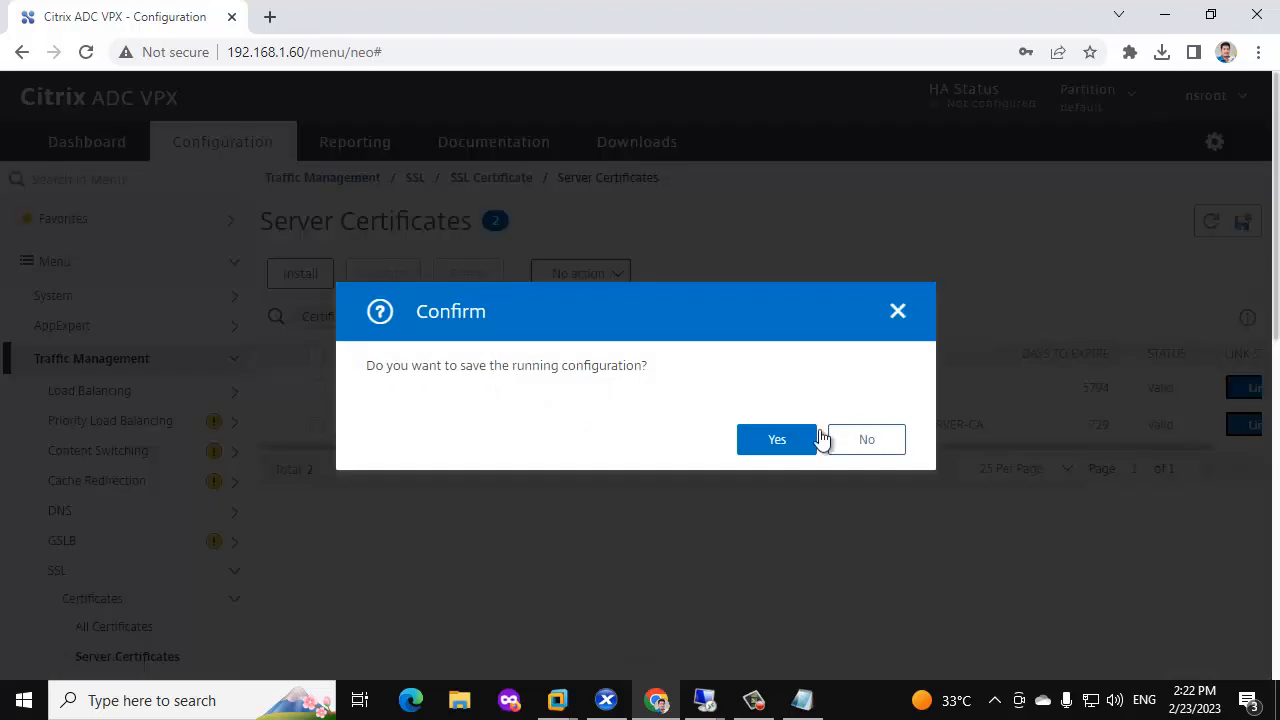
click(790, 437)
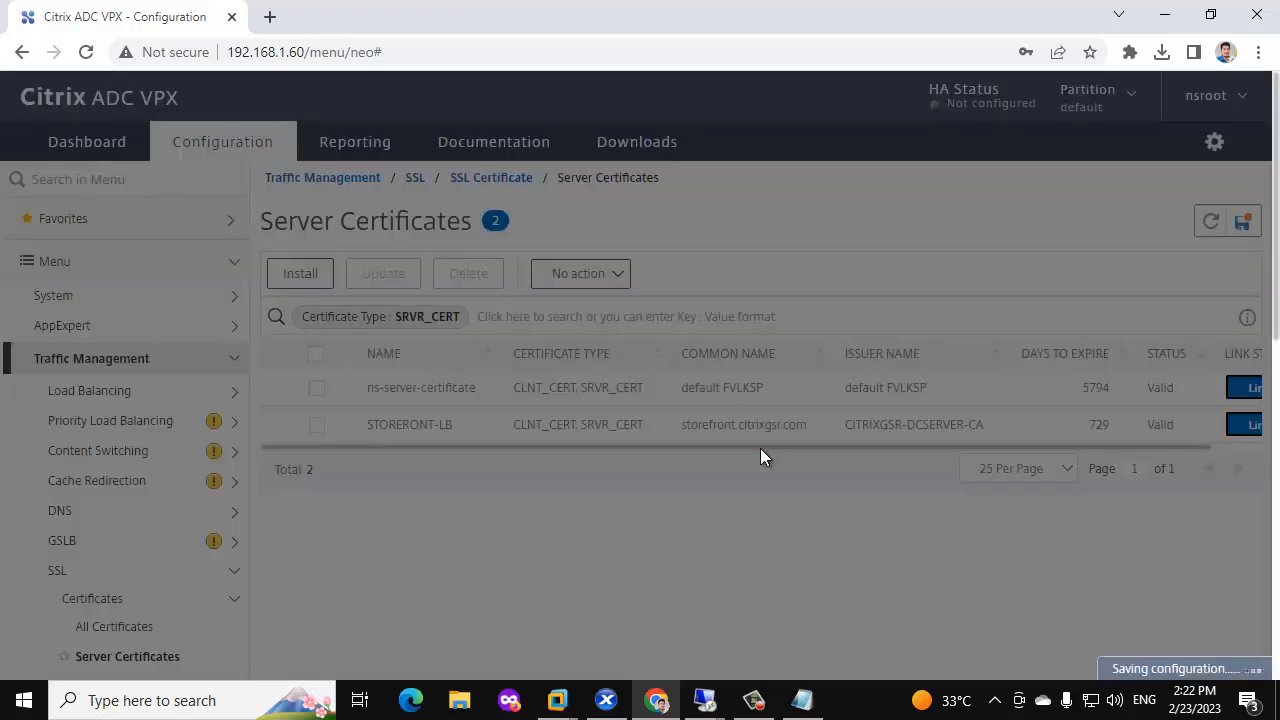
Load the storefront site past the certificate warning and skip Workspace app detection.
mouse_move(705, 700)
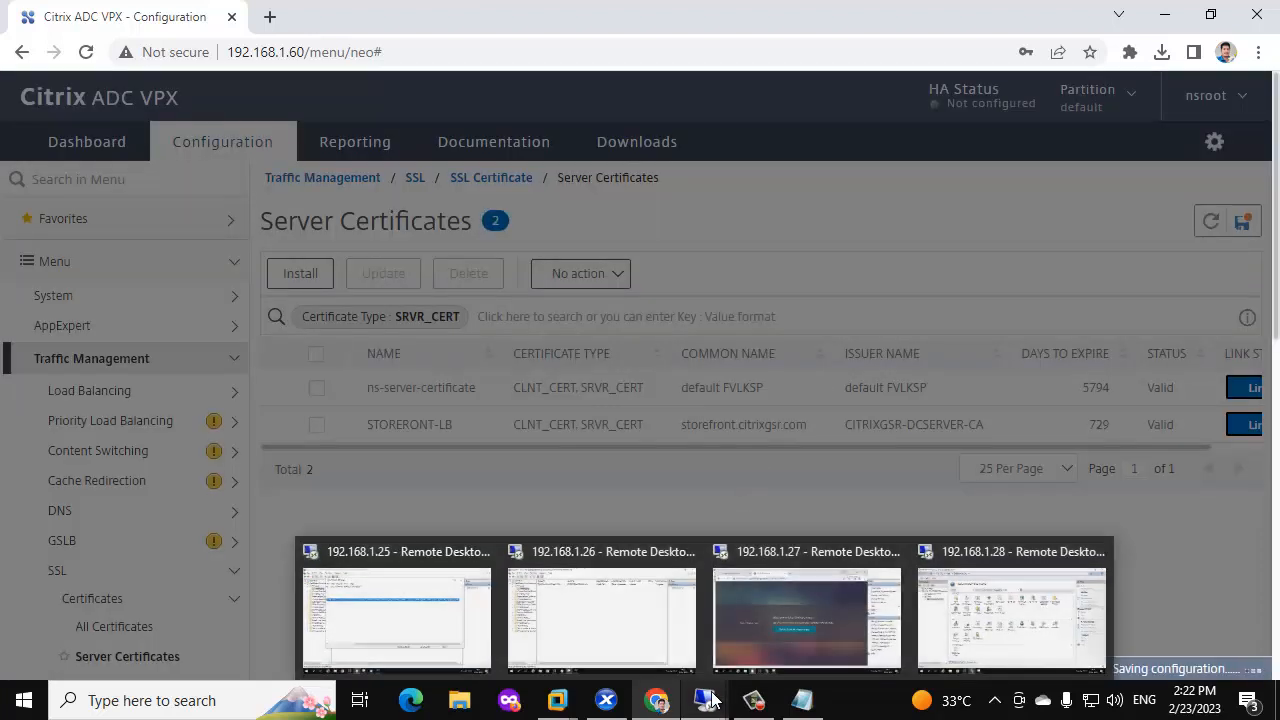
click(768, 609)
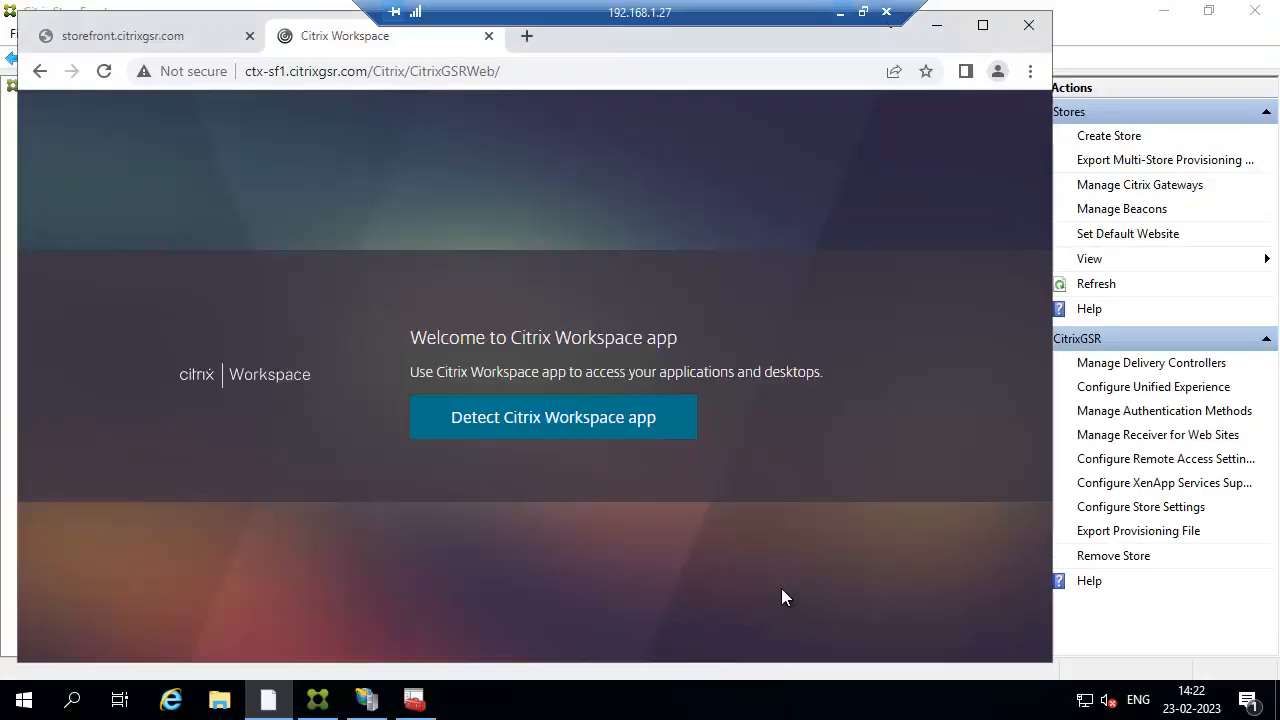
click(107, 37)
click(104, 72)
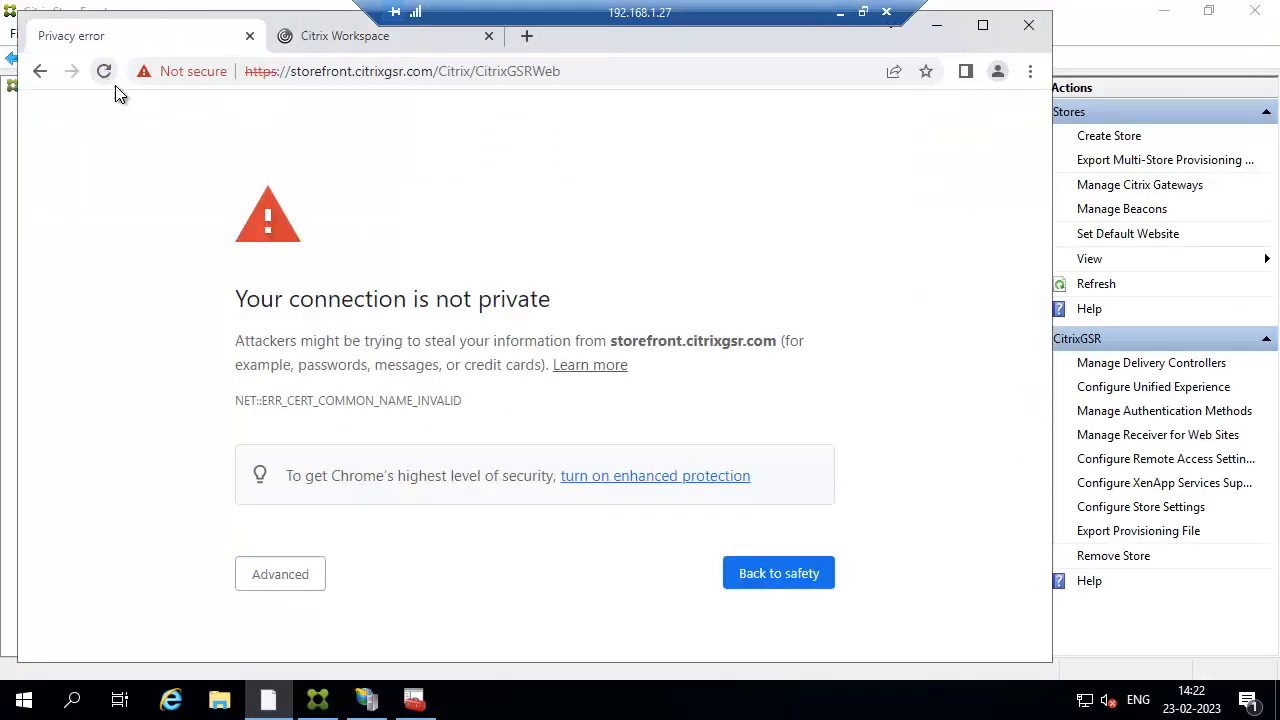
click(303, 578)
scroll(500, 500, down, 2)
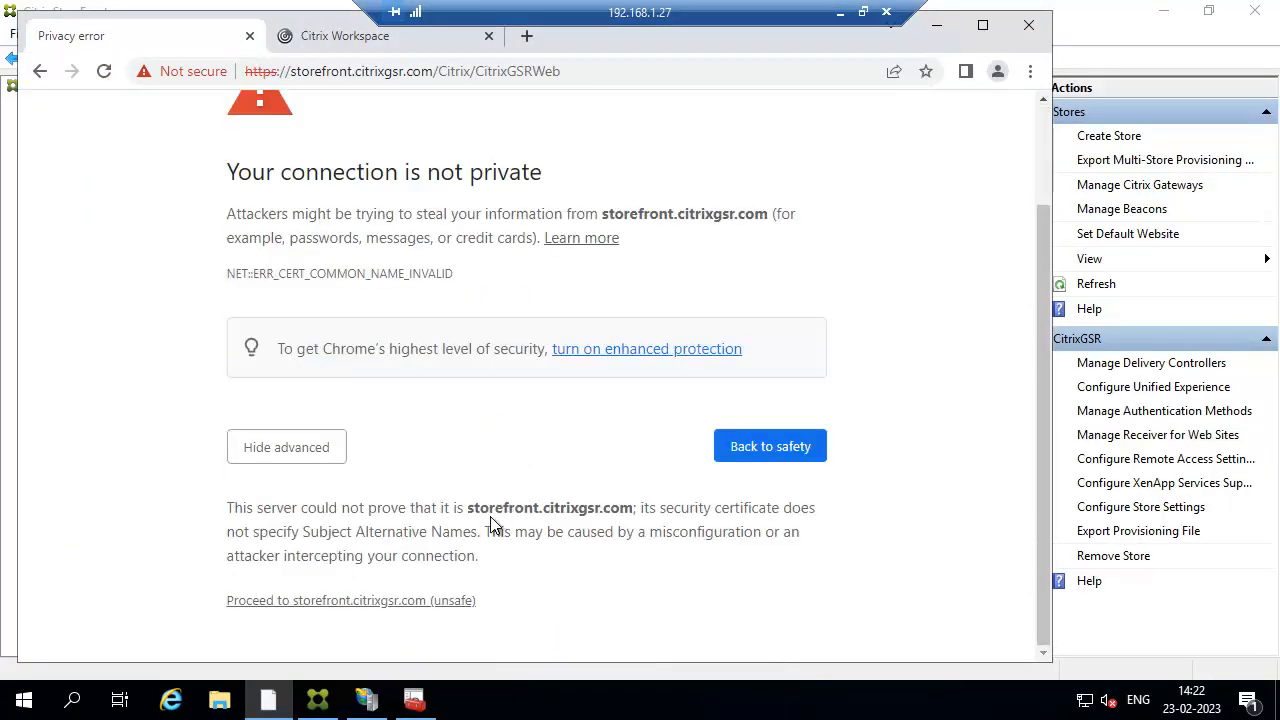
click(362, 606)
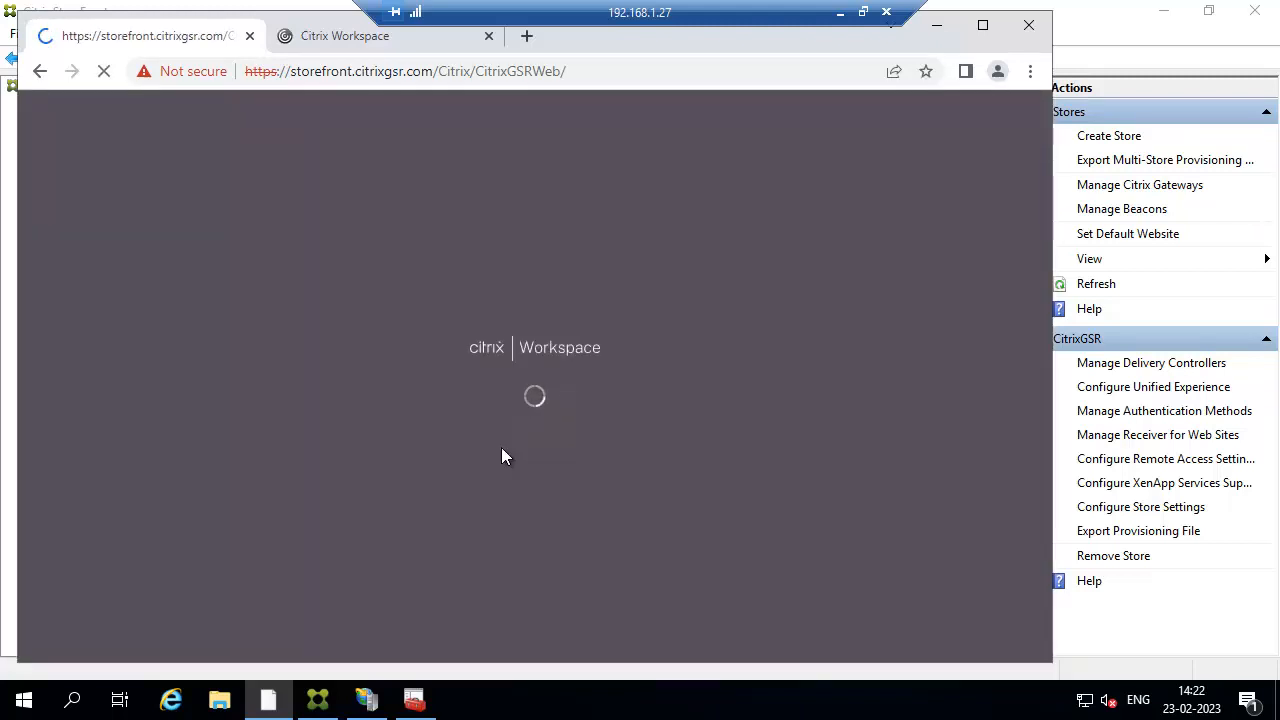
click(983, 25)
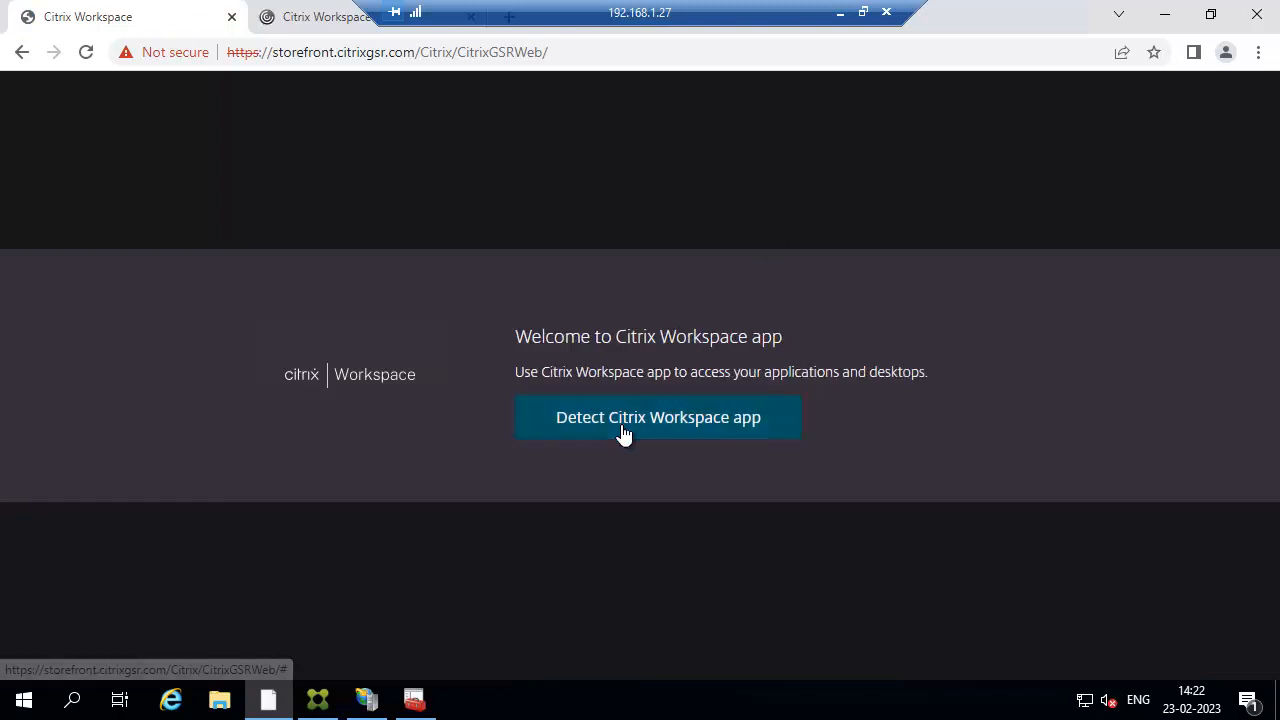
click(620, 432)
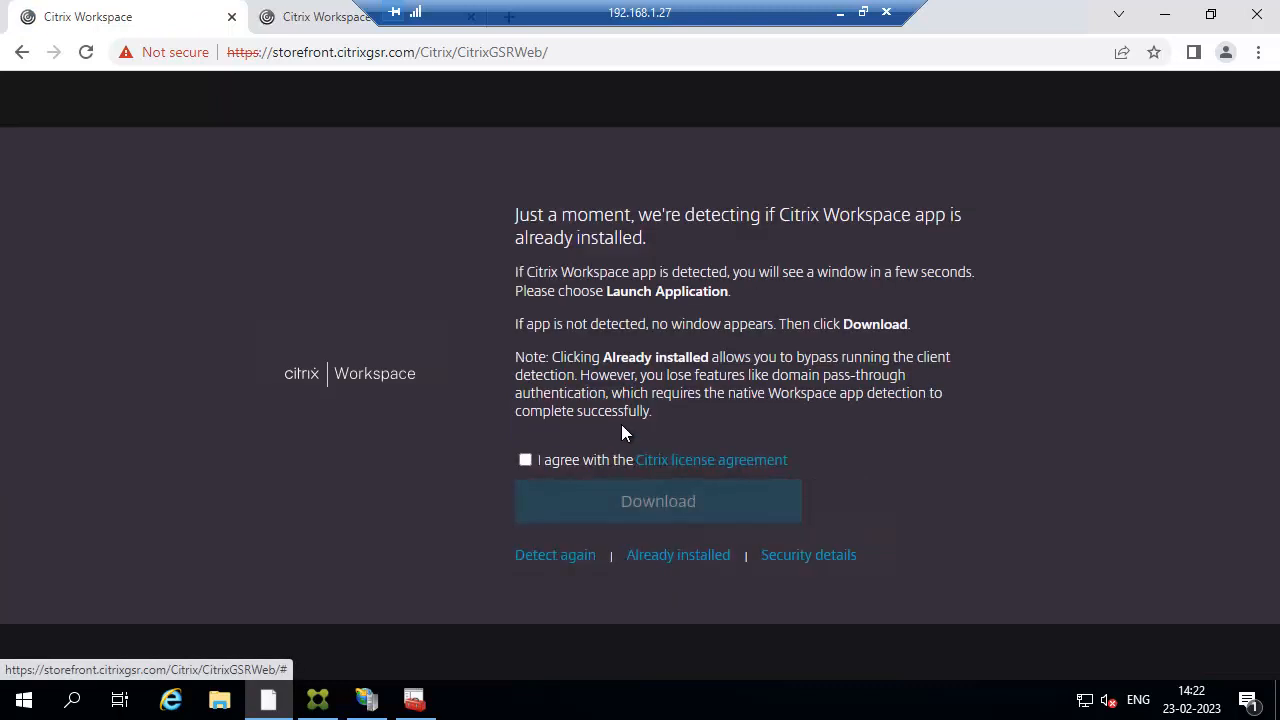
click(668, 555)
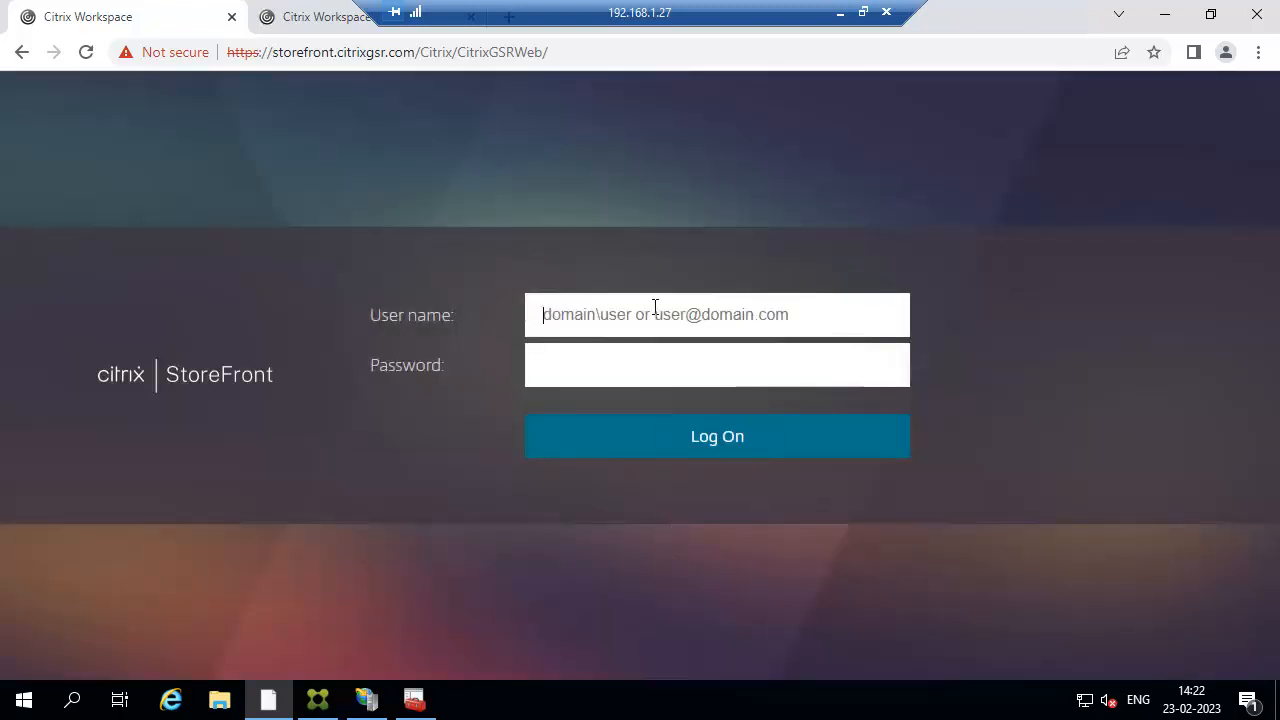
Log on to StoreFront with the domain user's name and password.
text(Cl)
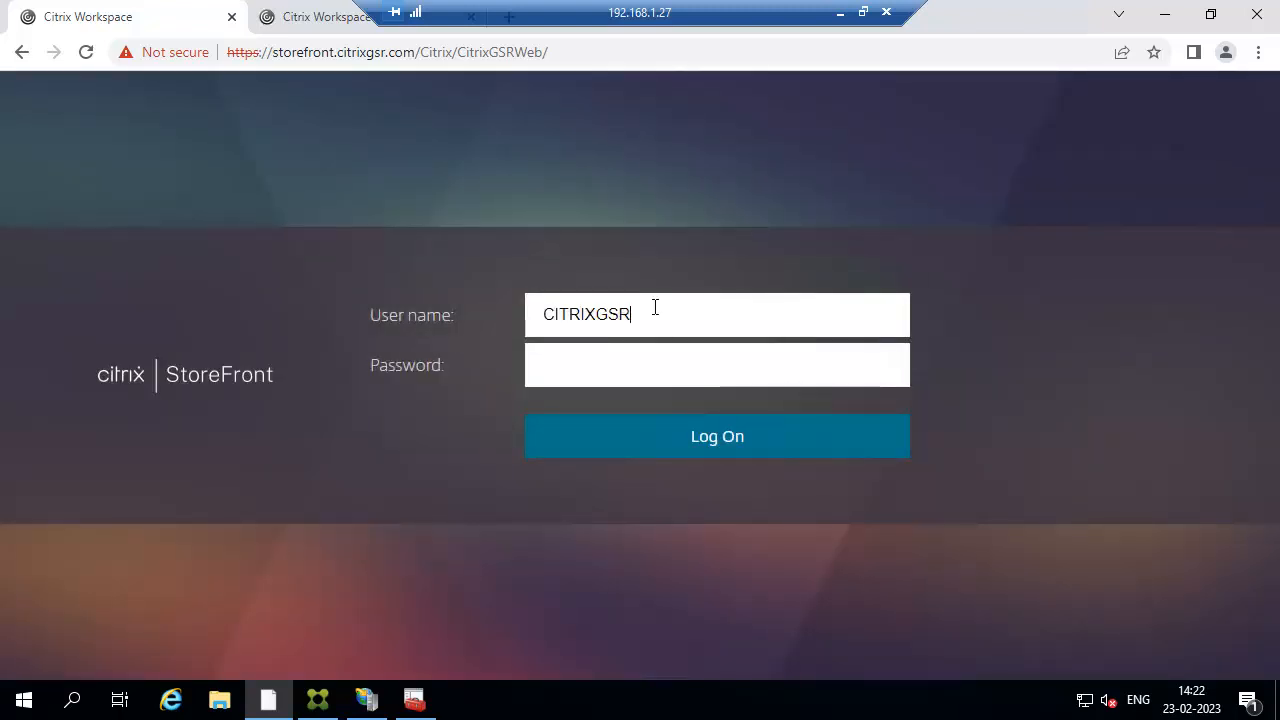
text(TRIXGSR\SIVAKUMAR)
key(Tab)
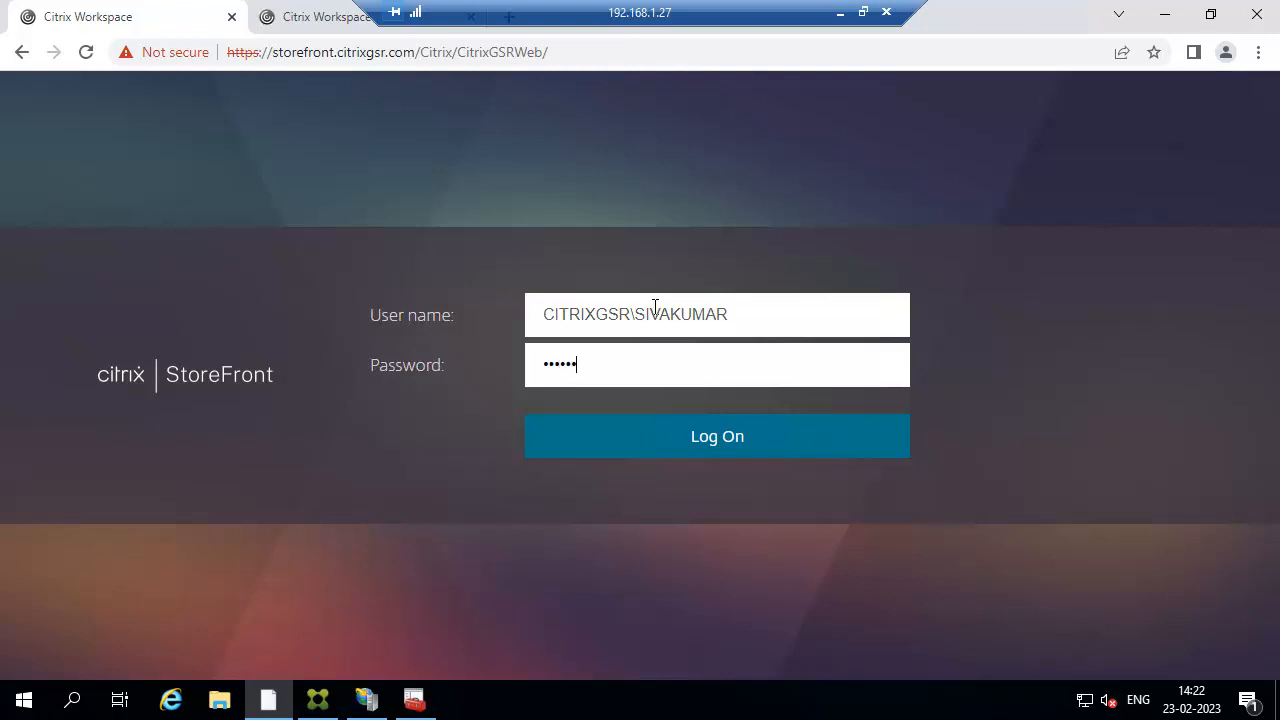
text(••)
key(Return)
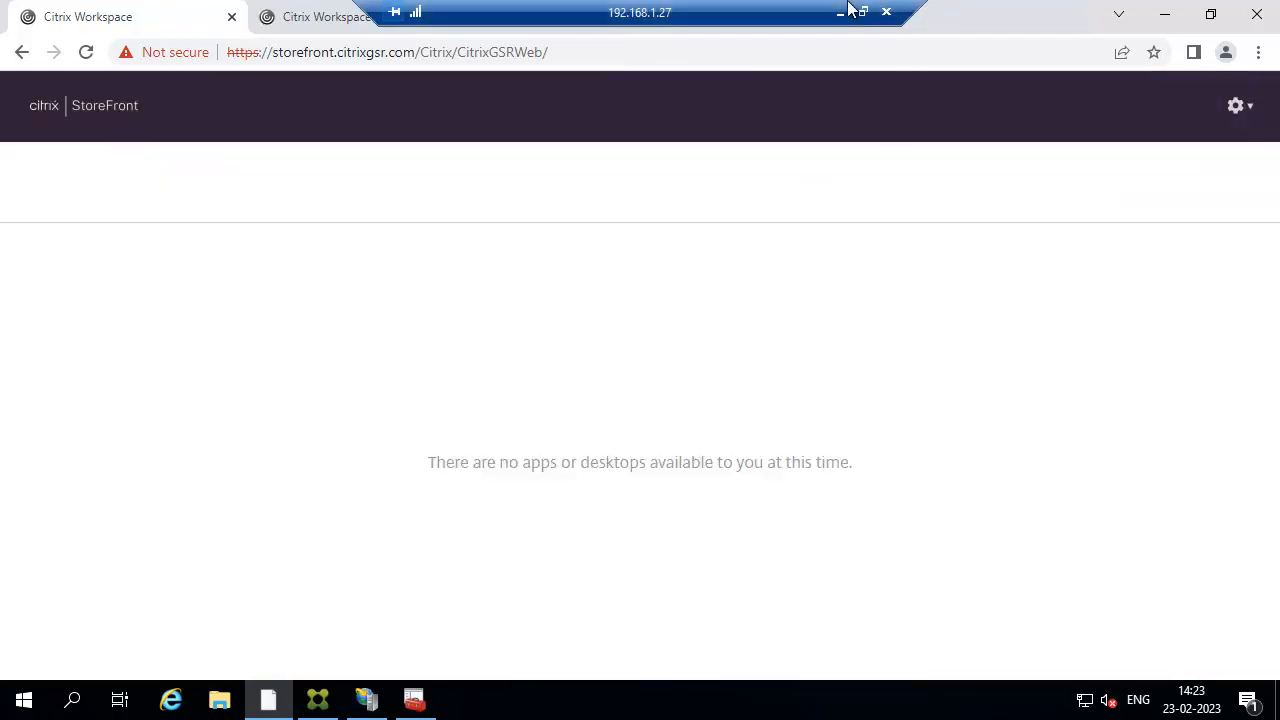
click(836, 16)
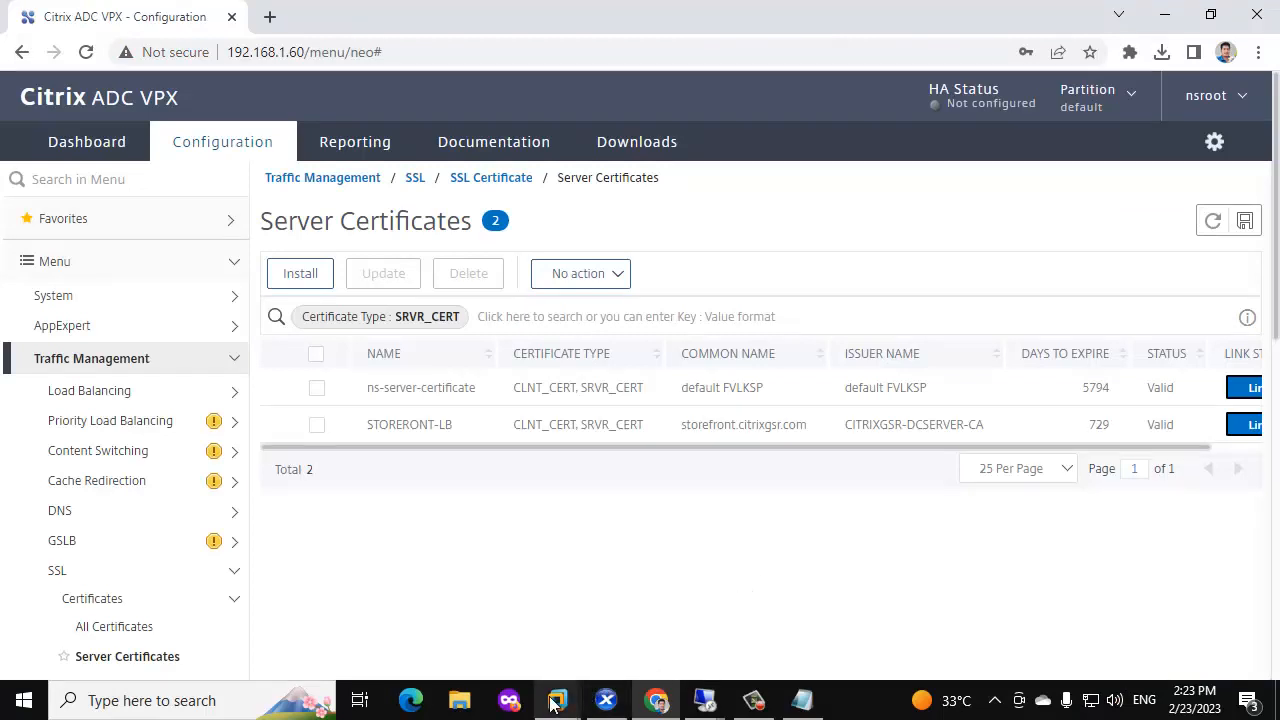
Open DNS Manager on the domain controller and start a new host record in CITRIXGSR.COM.
mouse_move(548, 705)
click(590, 585)
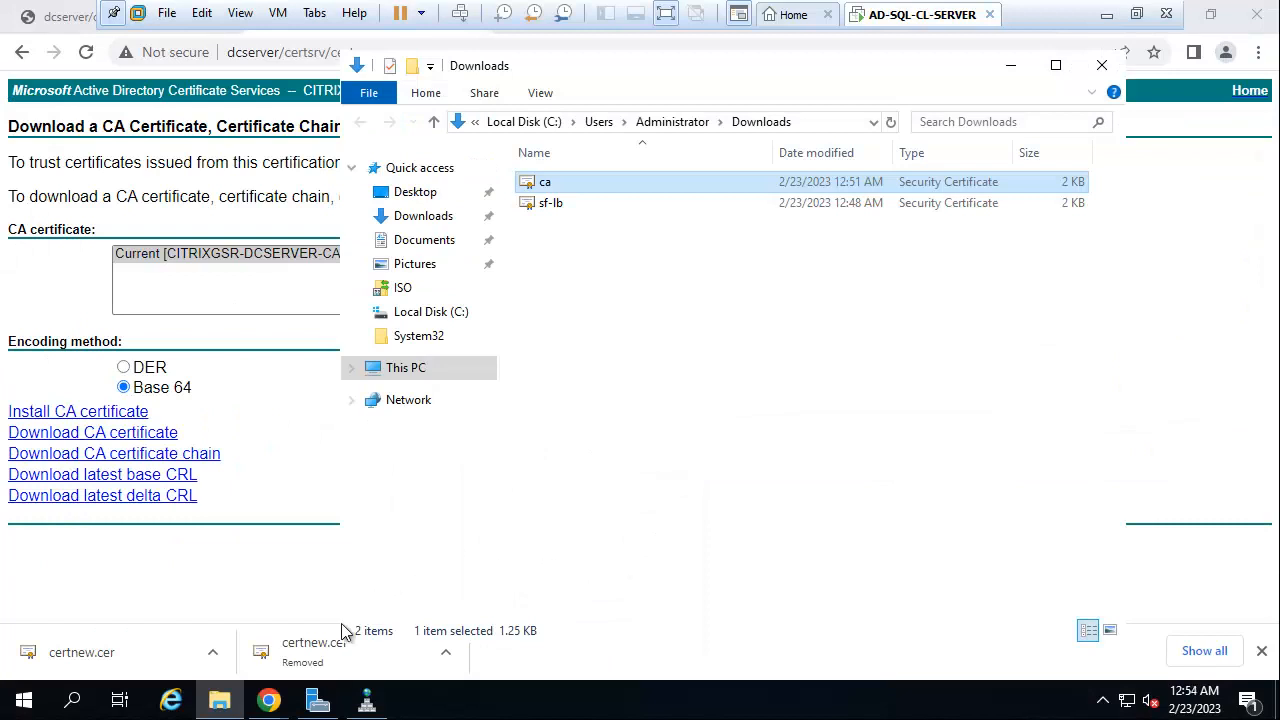
click(365, 699)
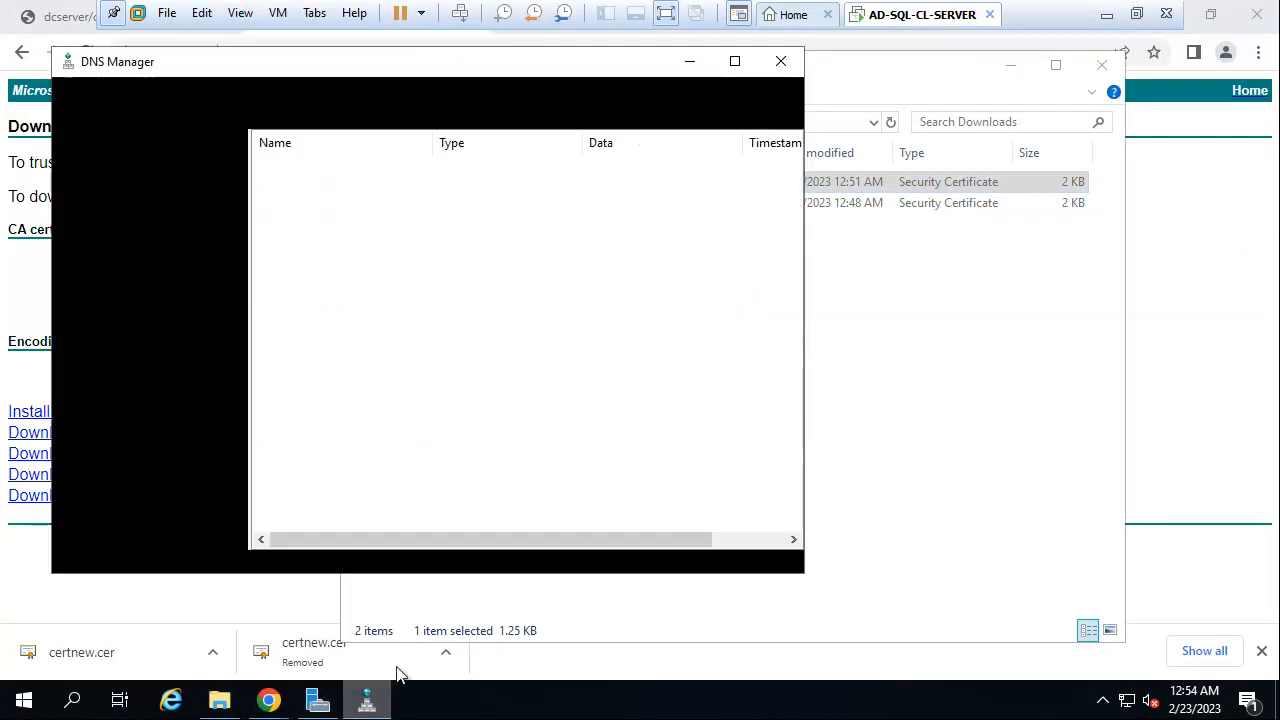
click(734, 61)
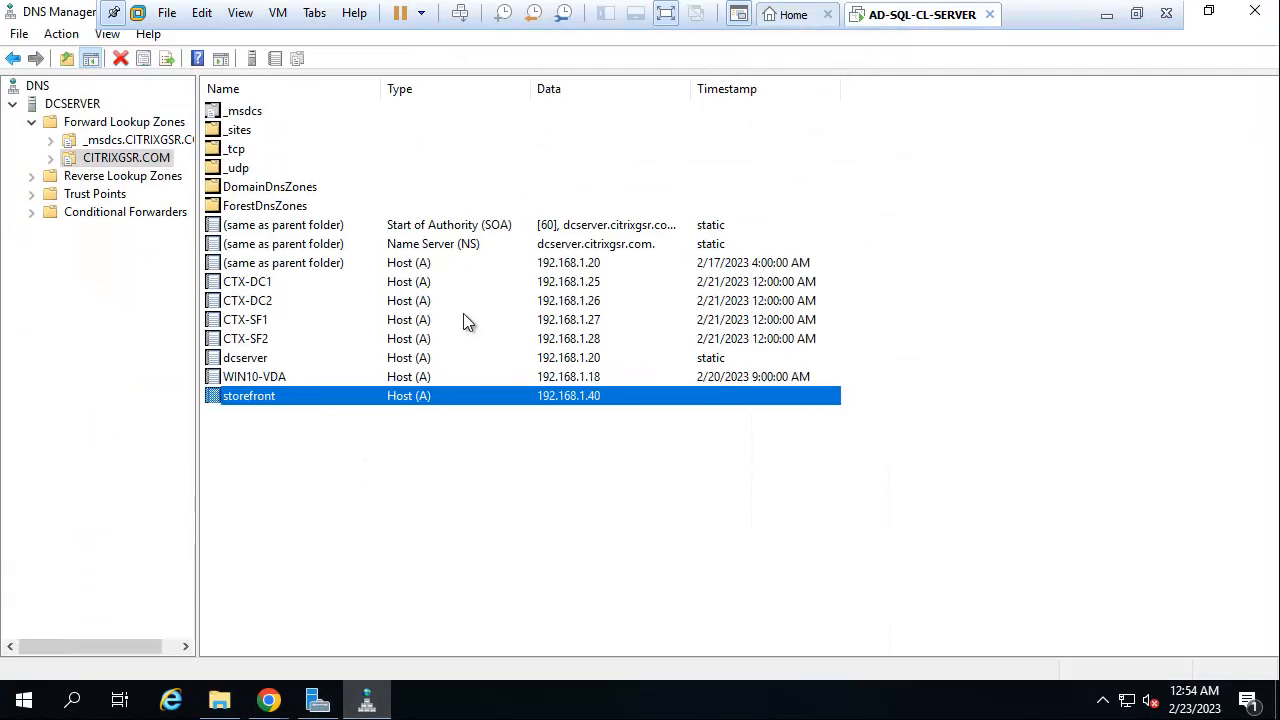
right_click(271, 446)
click(389, 92)
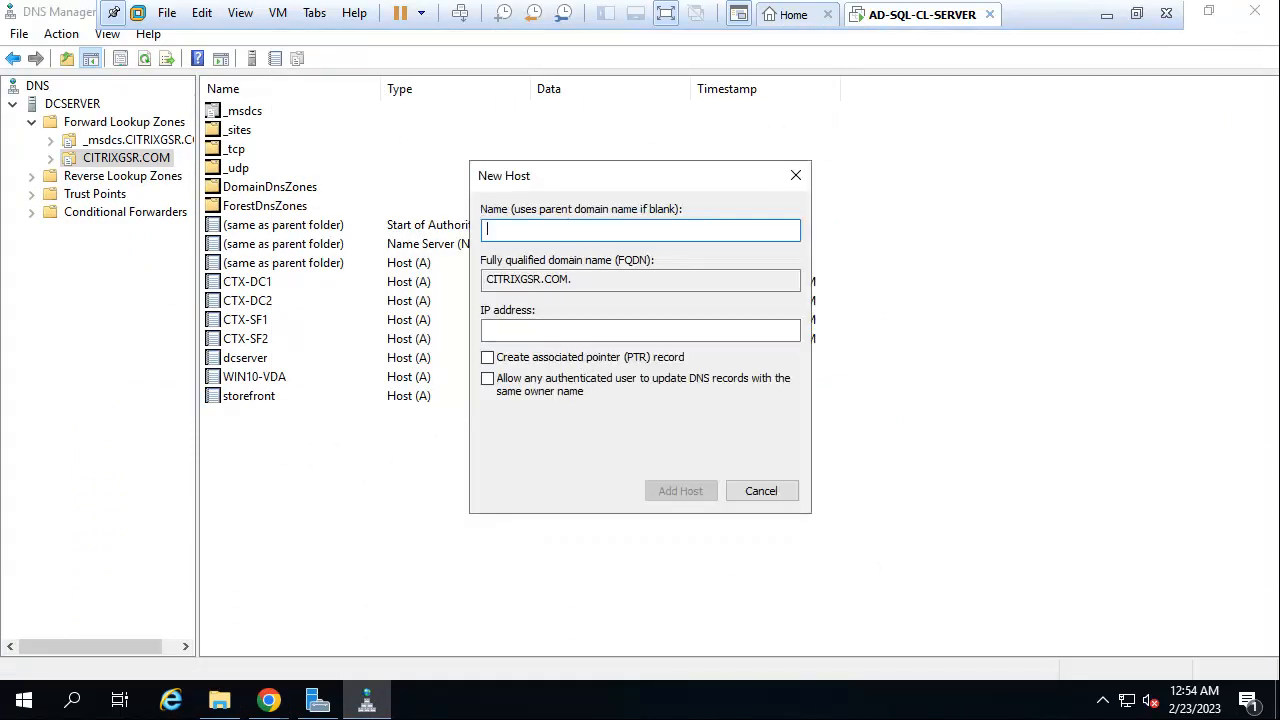
Add host record gateway with IP address 192.168.1.90.
text(gateway)
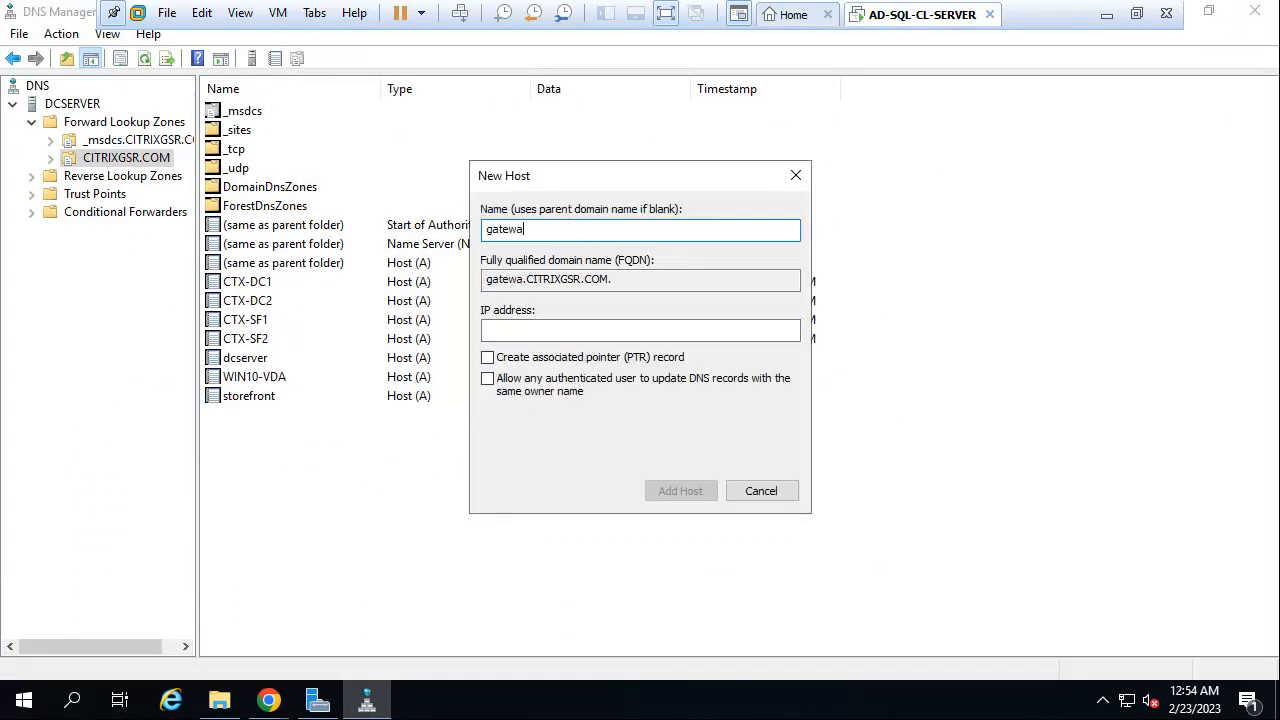
click(499, 323)
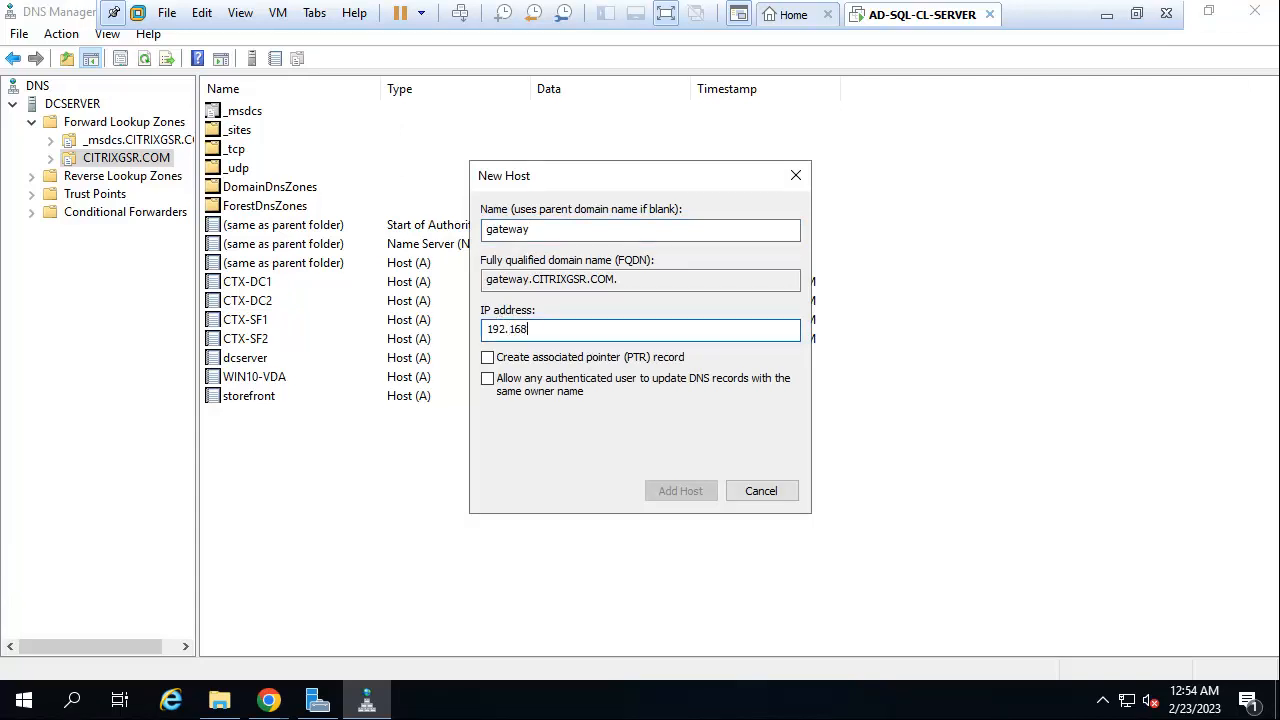
text(192.168.1.90)
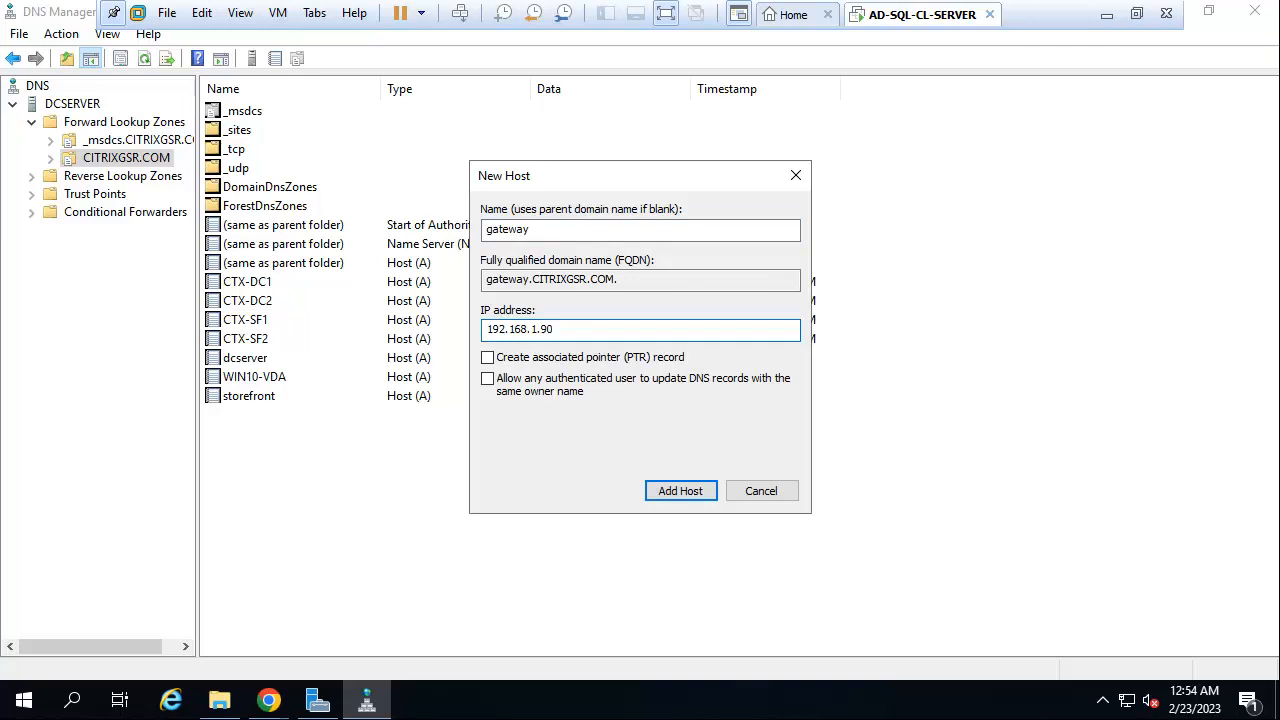
click(686, 489)
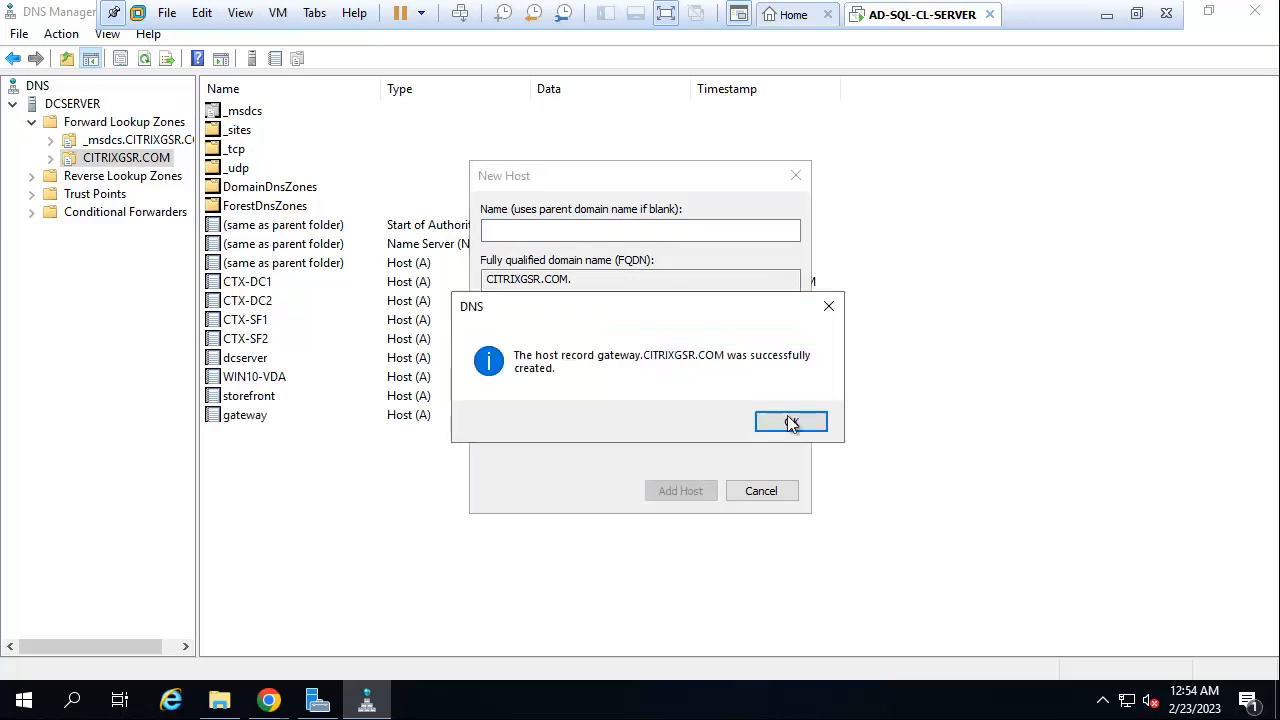
click(788, 420)
click(757, 492)
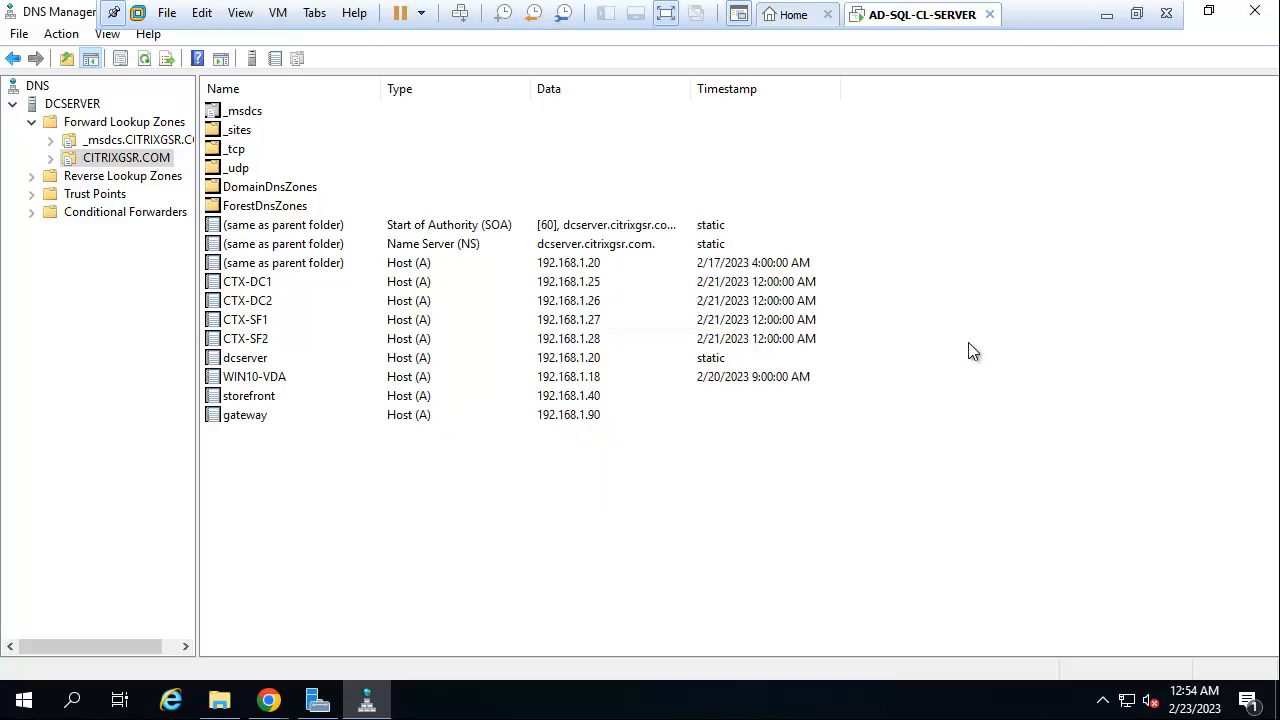
click(1108, 16)
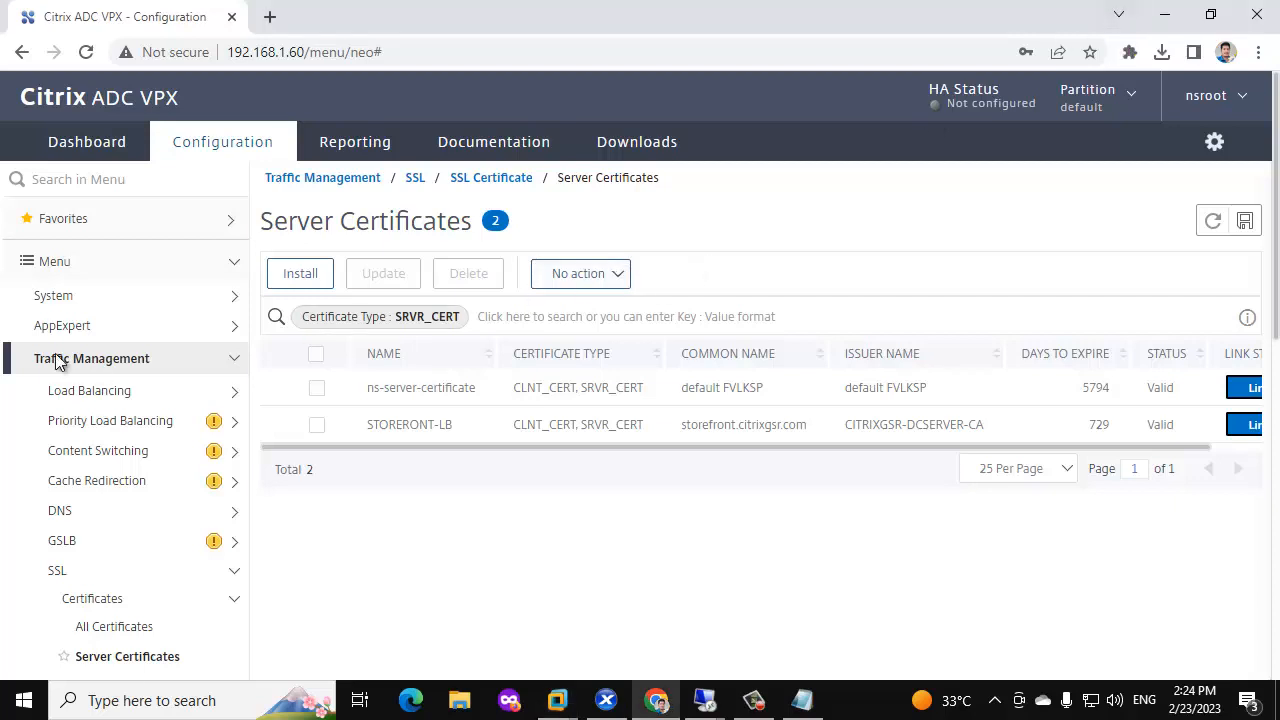
Start a new RSA key named gateway.citrixgsr.com.key from the SSL Files page.
scroll(96, 414, down, 3)
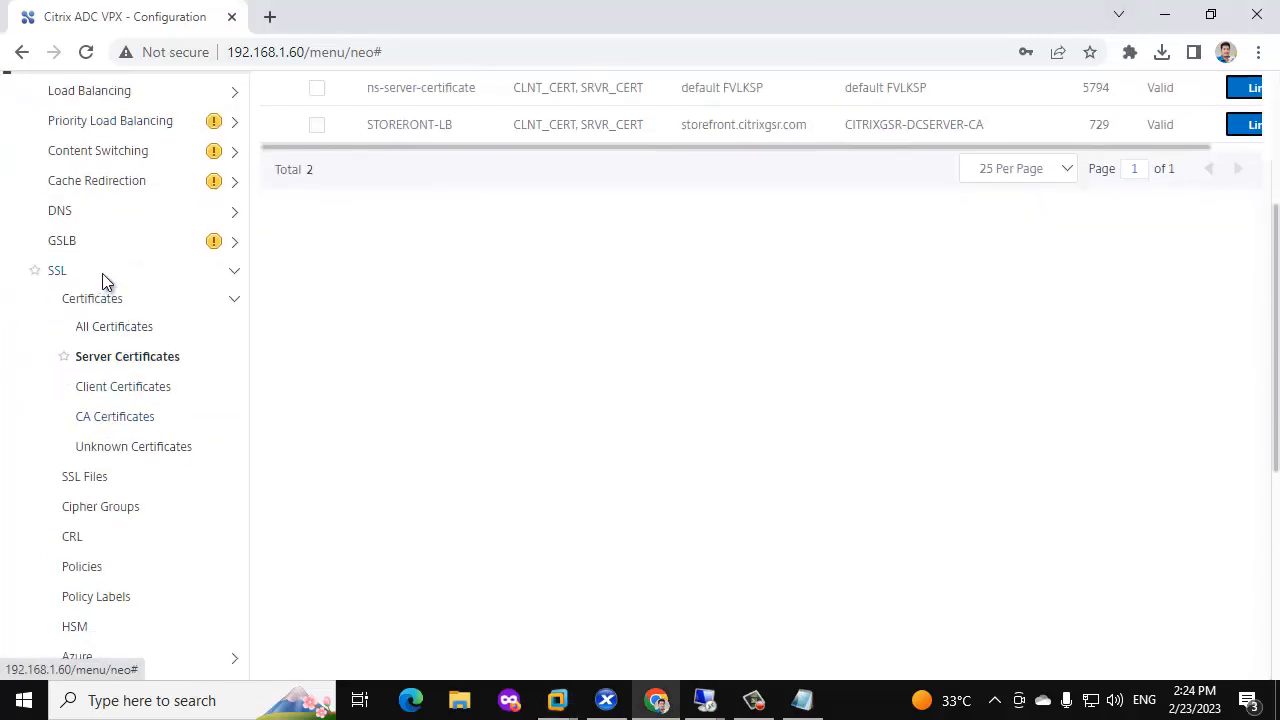
click(122, 299)
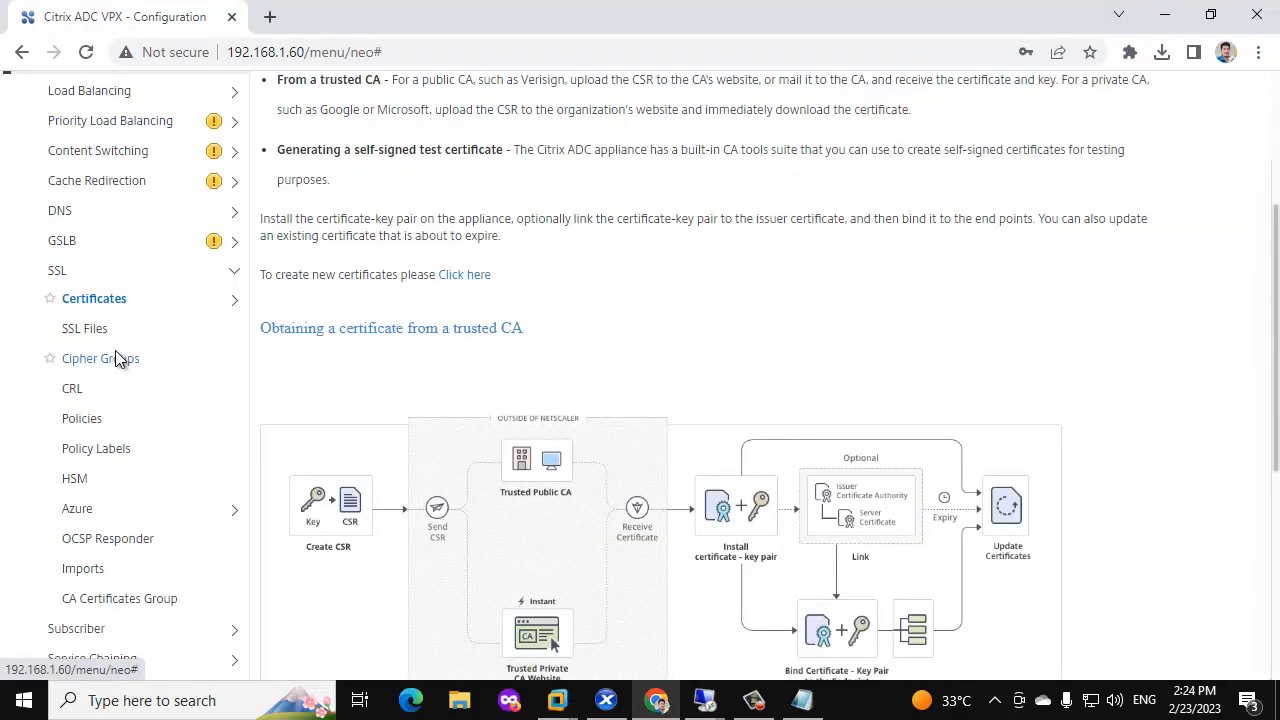
click(92, 323)
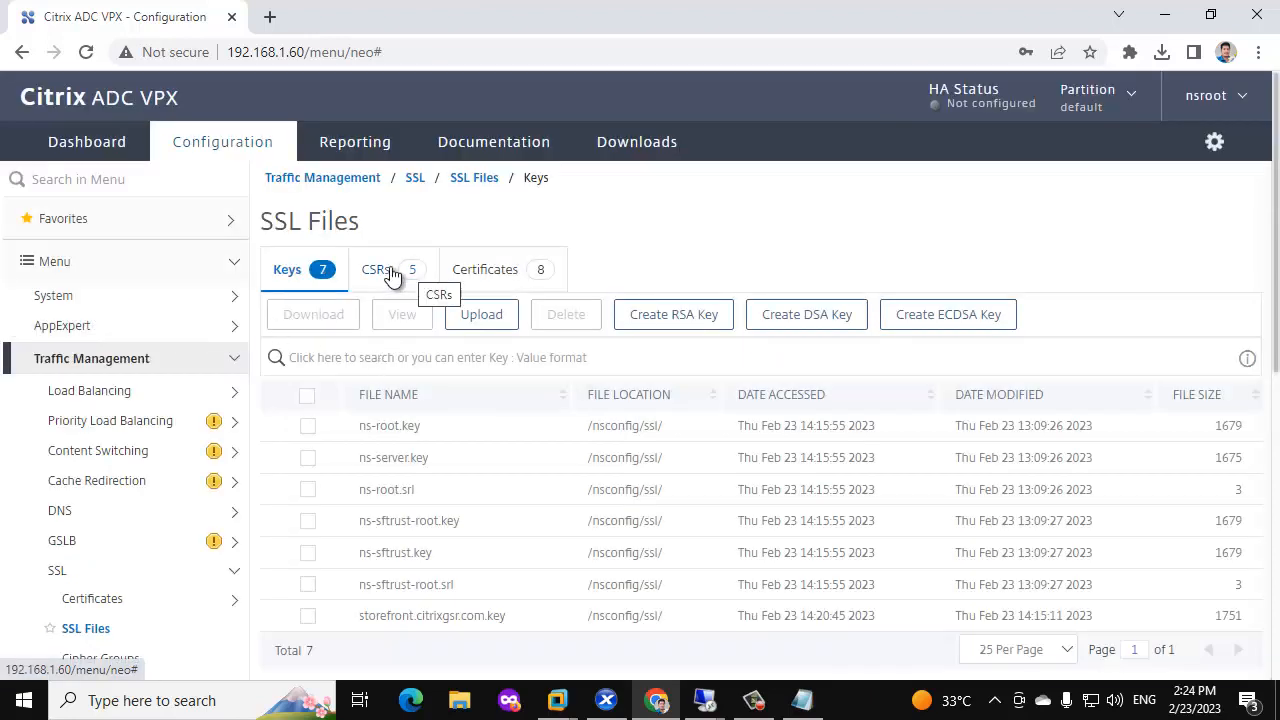
click(674, 314)
click(248, 278)
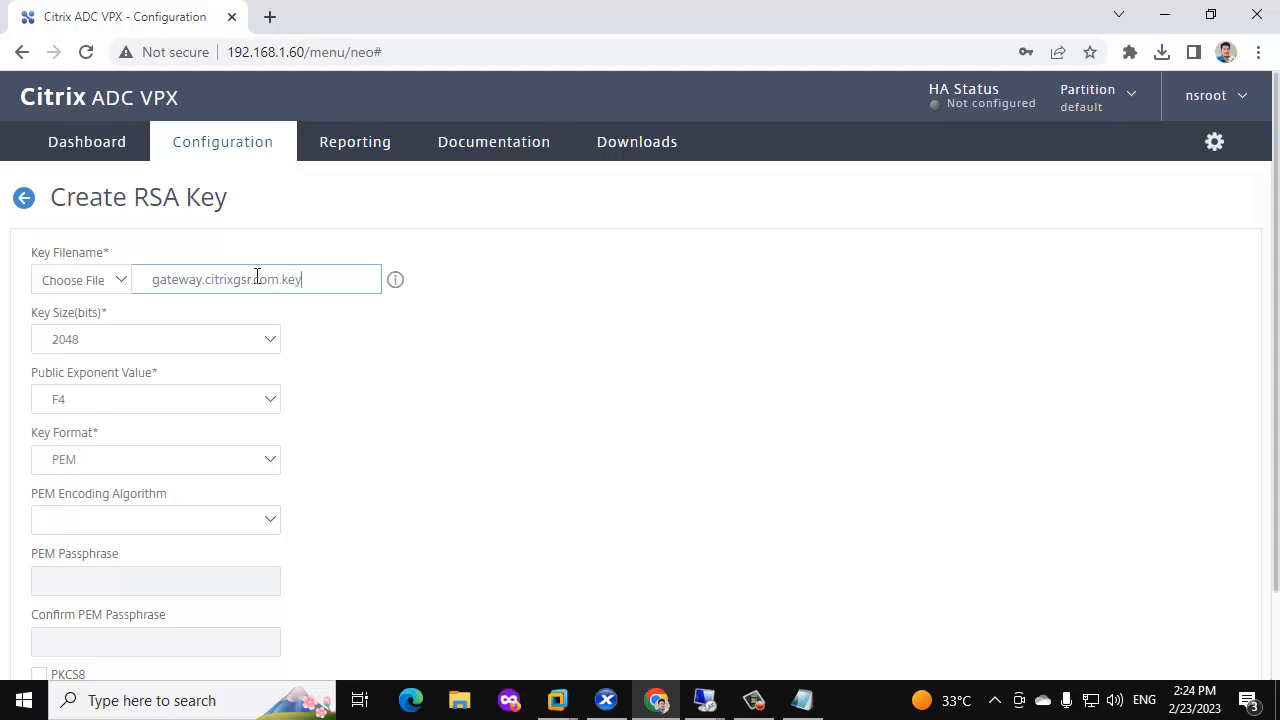
triple_click(256, 279)
key(ctrl+c)
scroll(223, 354, down, 2)
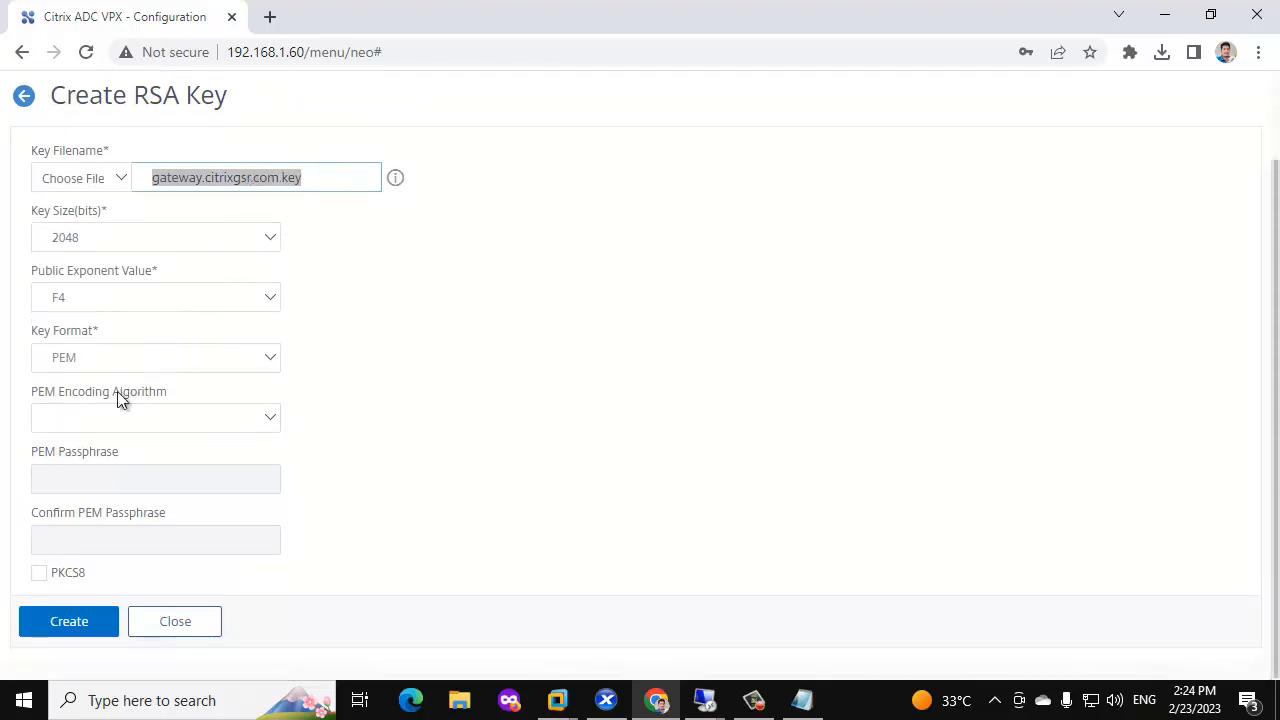
Protect the 2048-bit PEM key with a DES3 passphrase and create it.
click(115, 417)
click(87, 473)
click(91, 449)
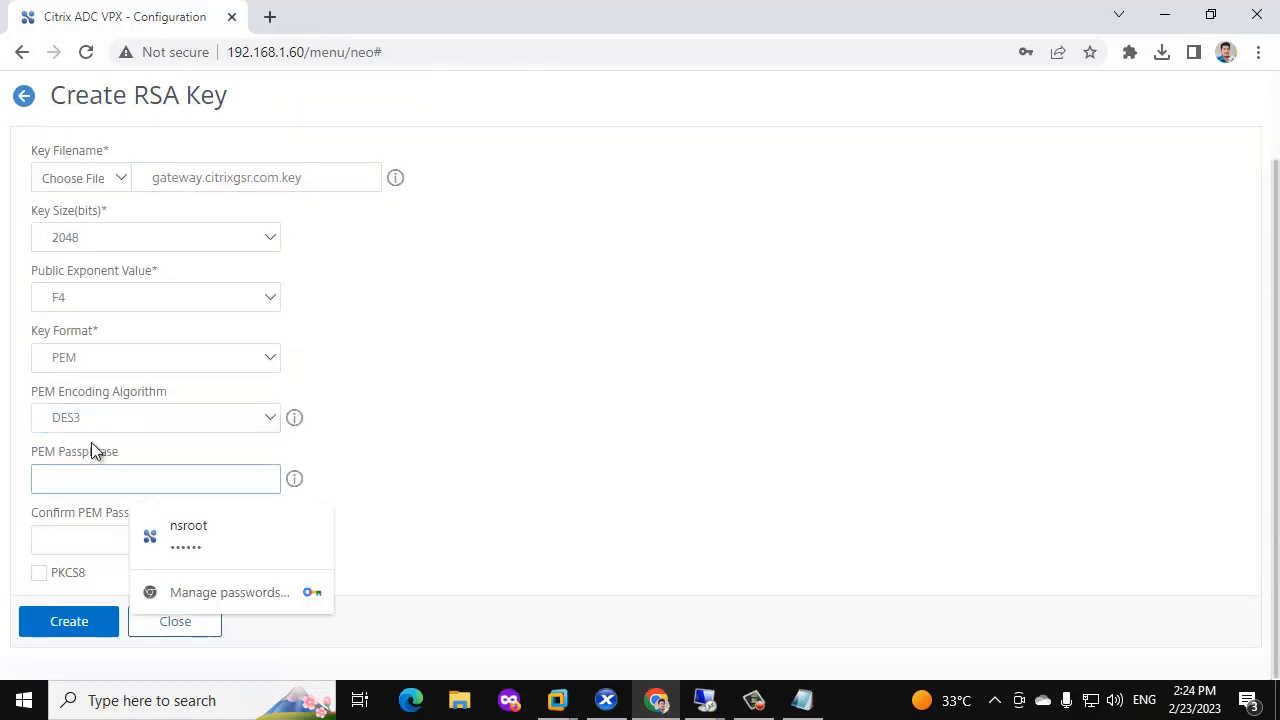
text(p)
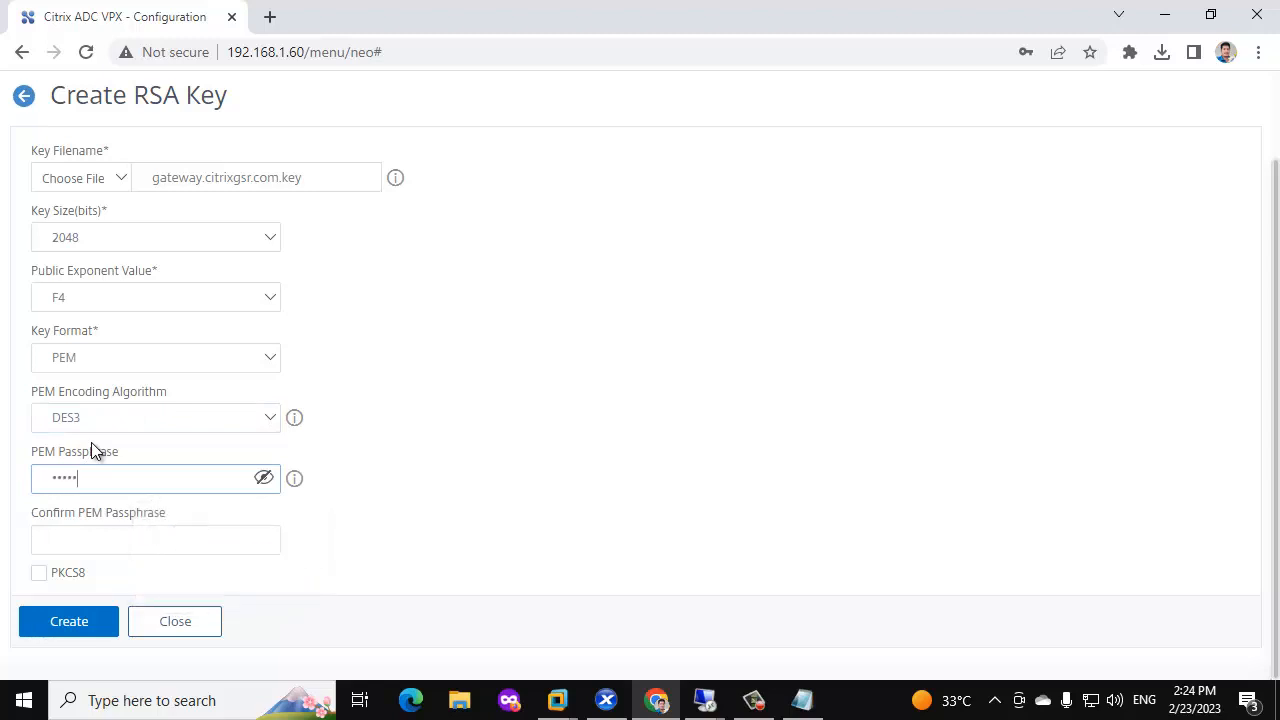
click(84, 540)
text(12345)
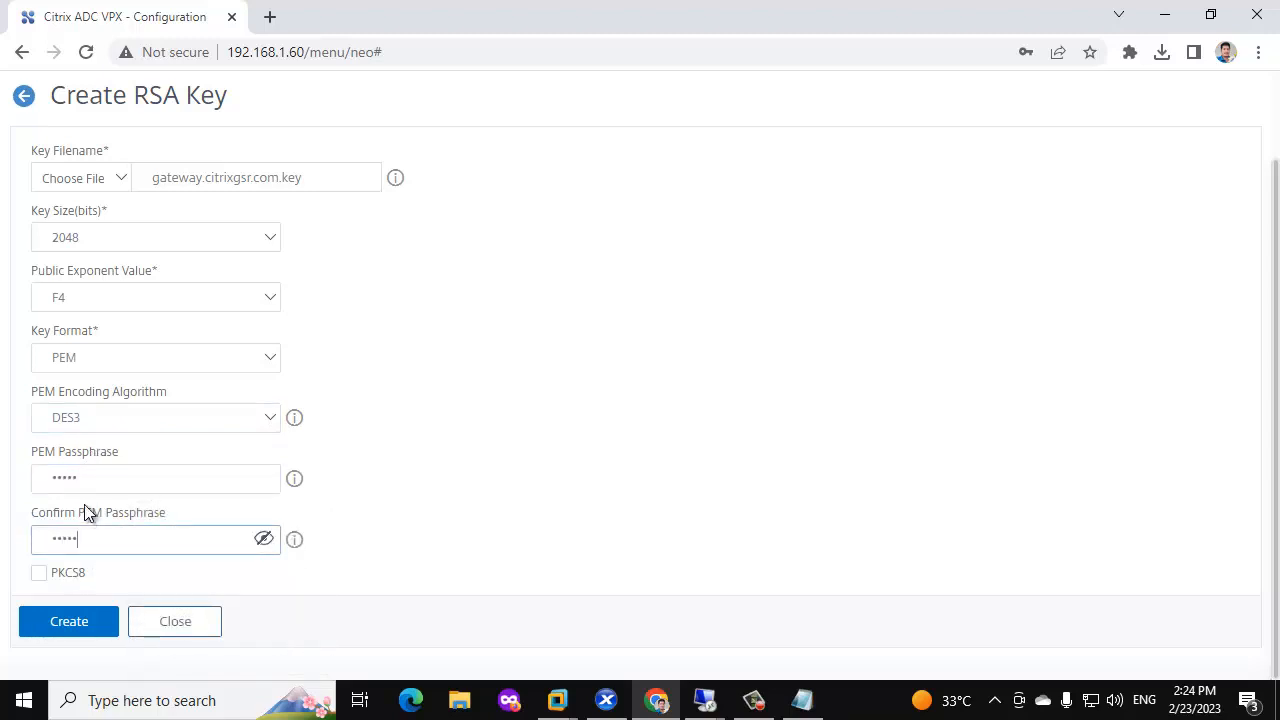
click(72, 622)
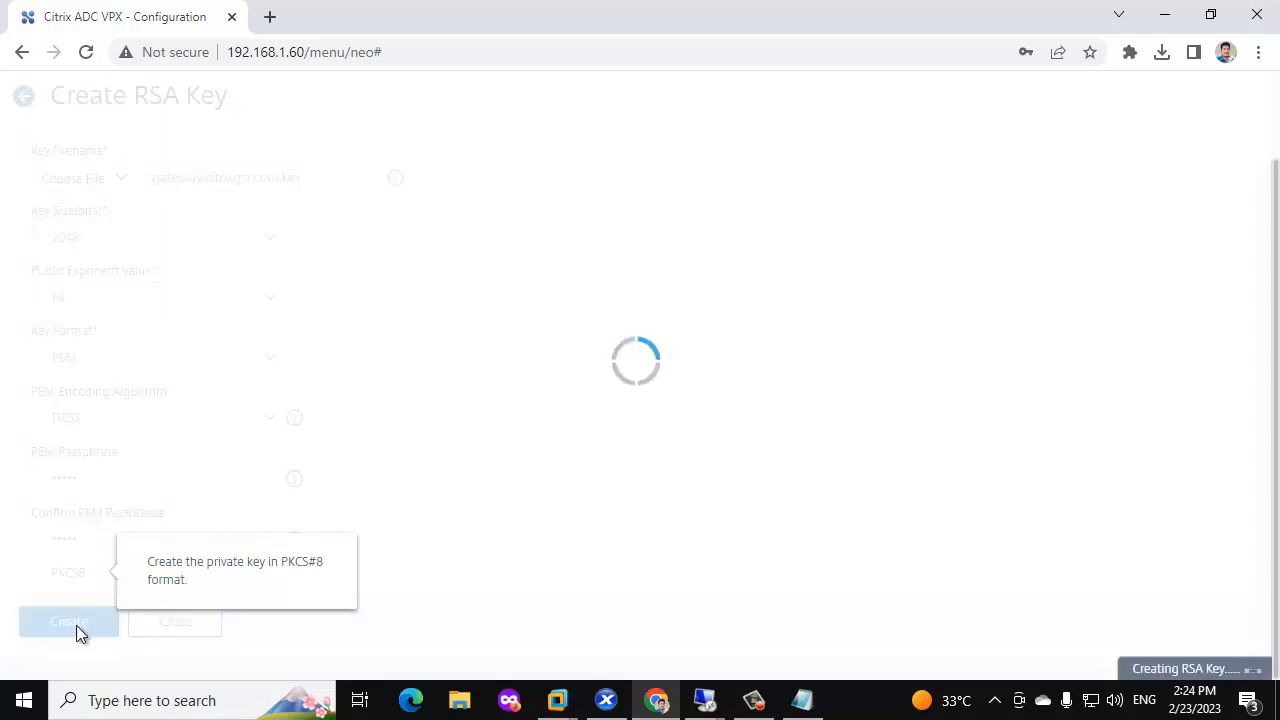
click(1028, 337)
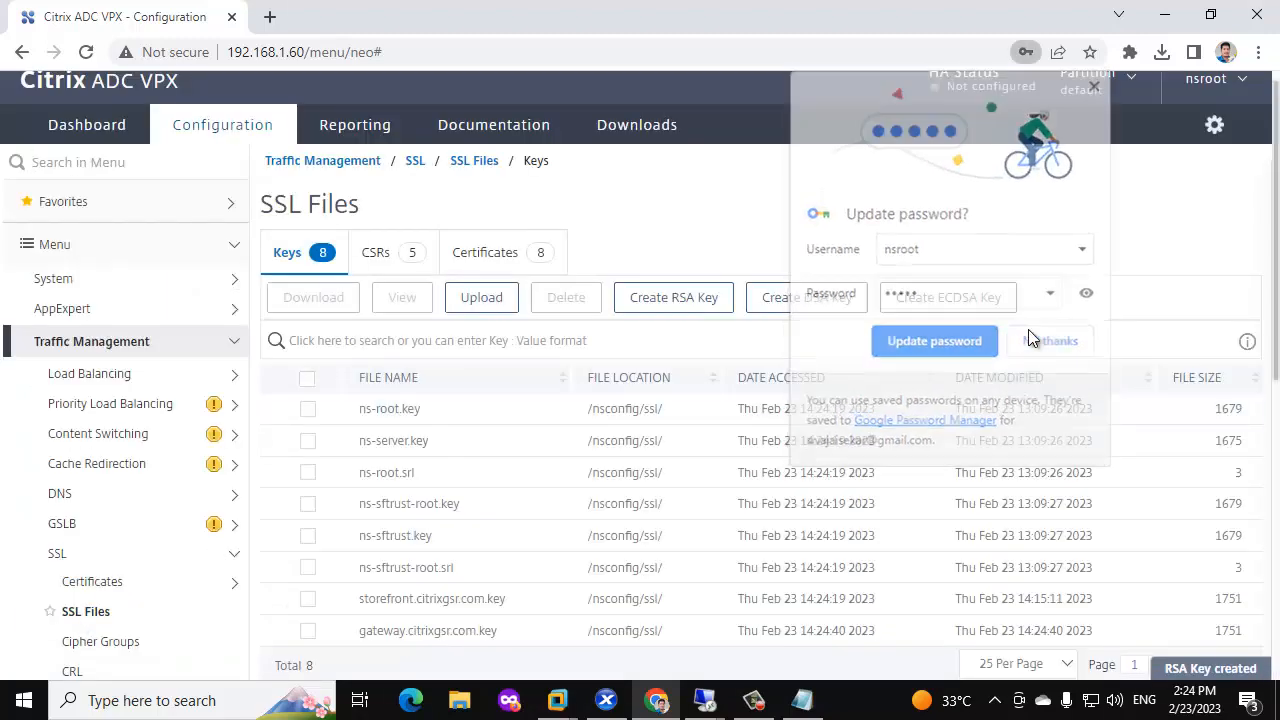
Start CSR gateway.citrixgsr.com.csr using the appliance key gateway.citrixgsr.com.key and its passphrase.
click(514, 262)
click(391, 258)
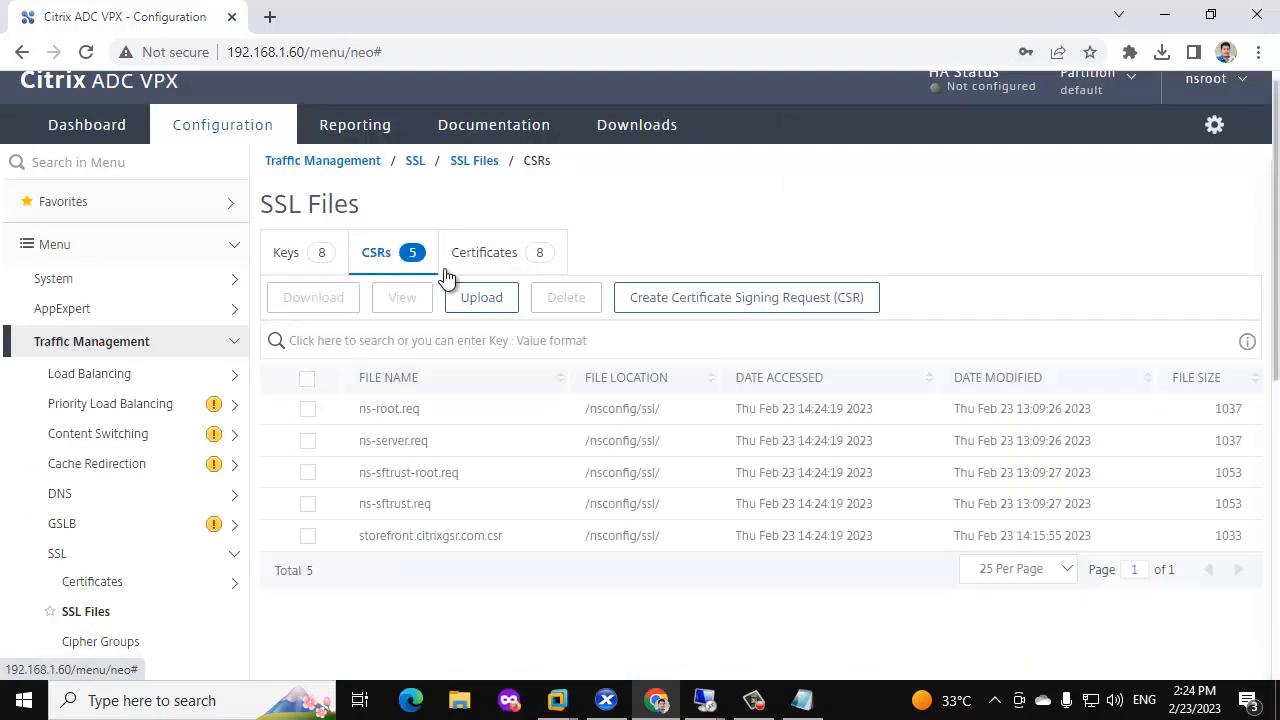
click(680, 298)
click(255, 265)
key(ctrl+v)
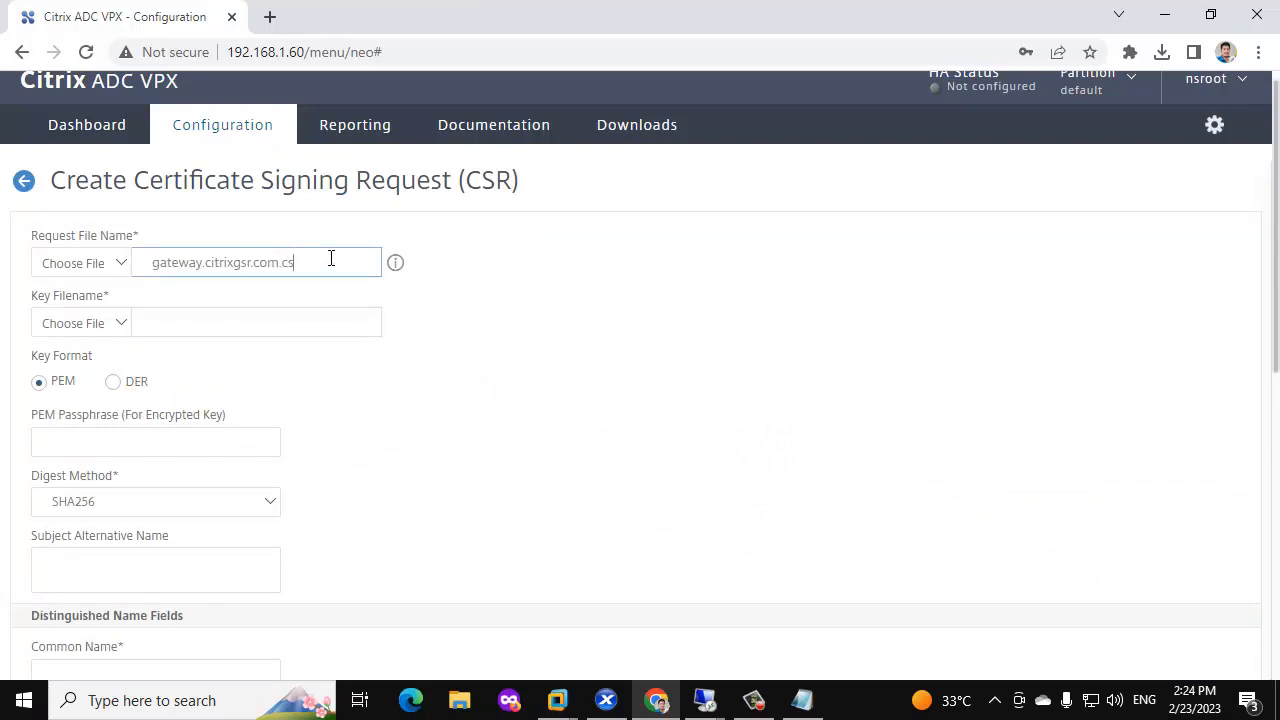
click(118, 323)
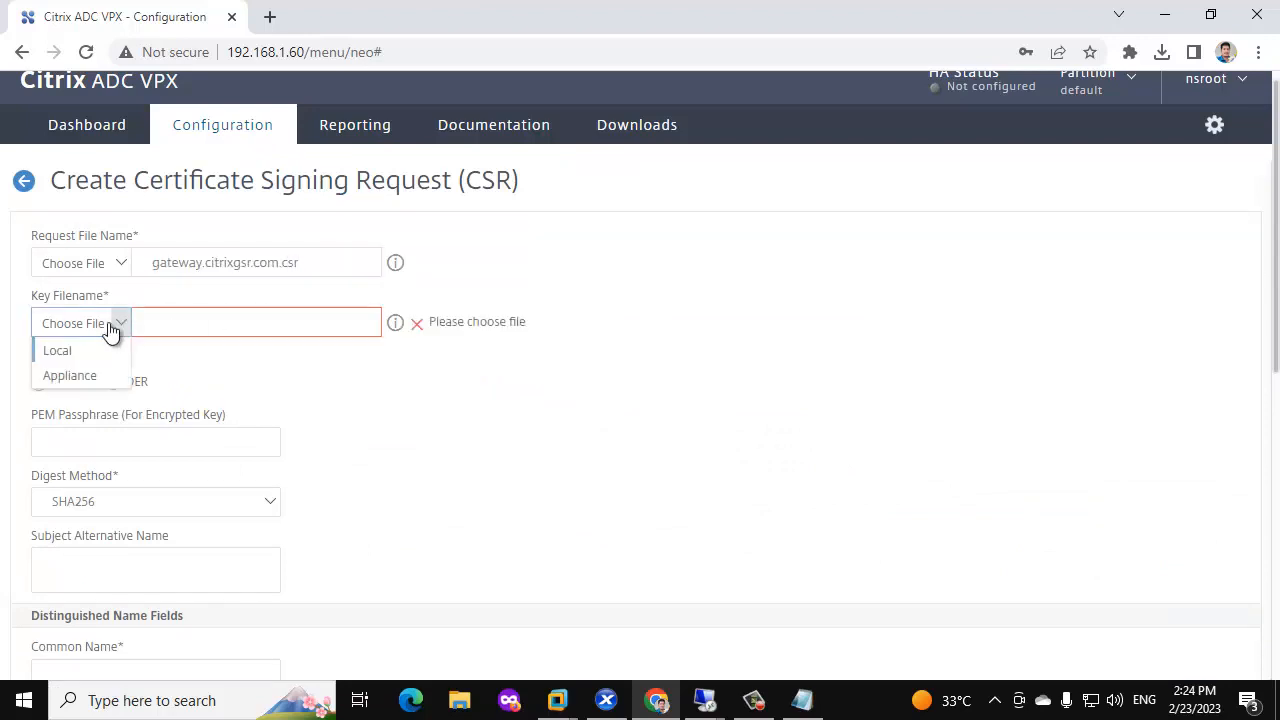
click(64, 375)
scroll(574, 345, down, 3)
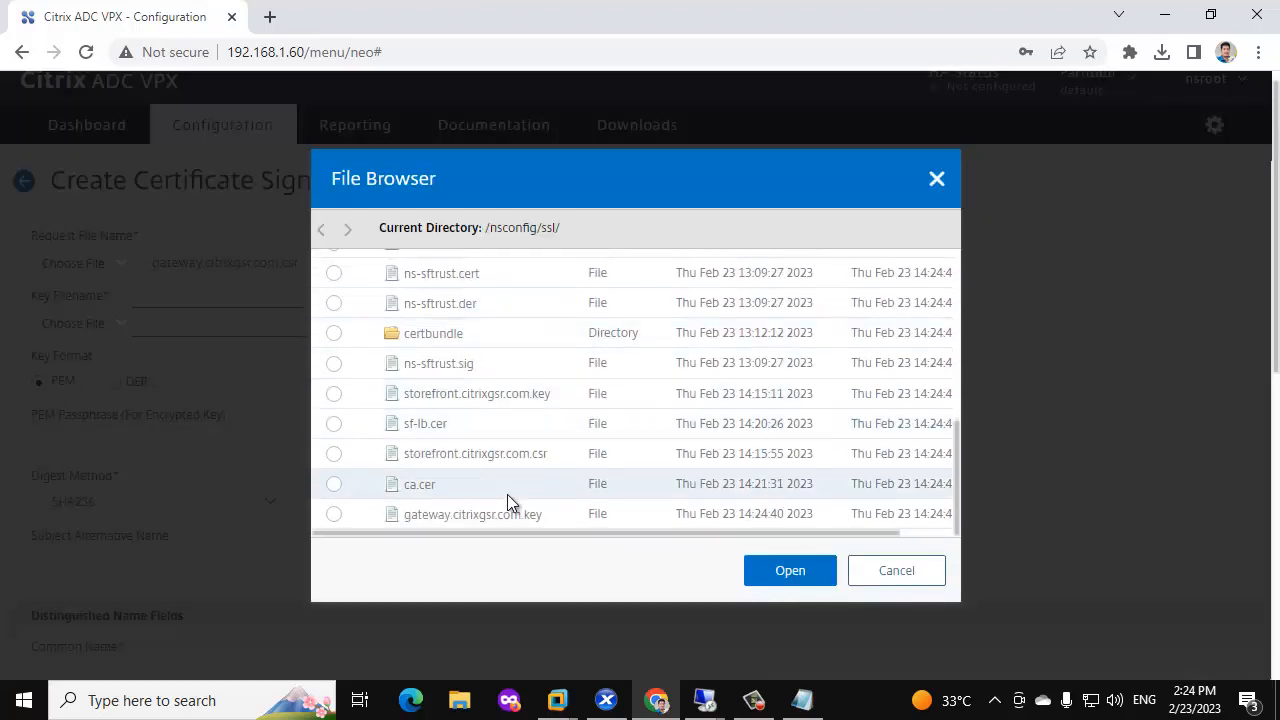
click(793, 572)
click(116, 434)
text(1234)
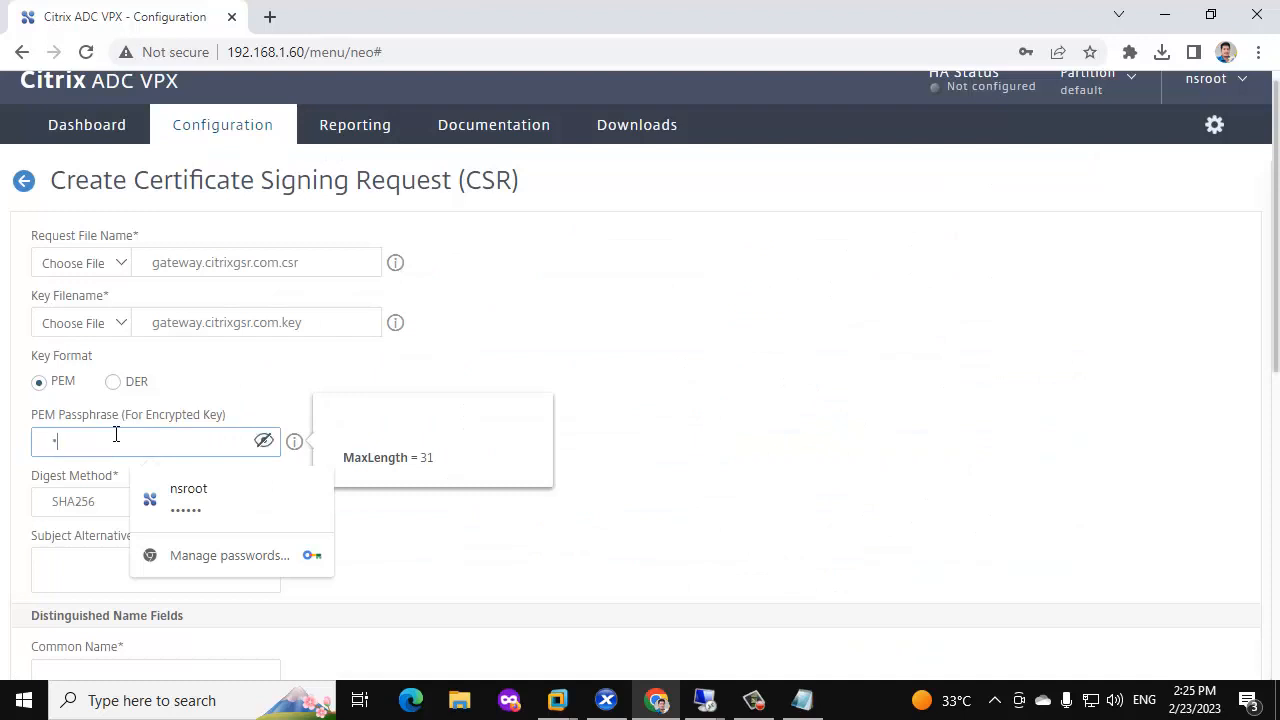
Set SAN and common name gateway.citrixgsr.com, organization citrixgsr, and unit it.
scroll(106, 389, down, 2)
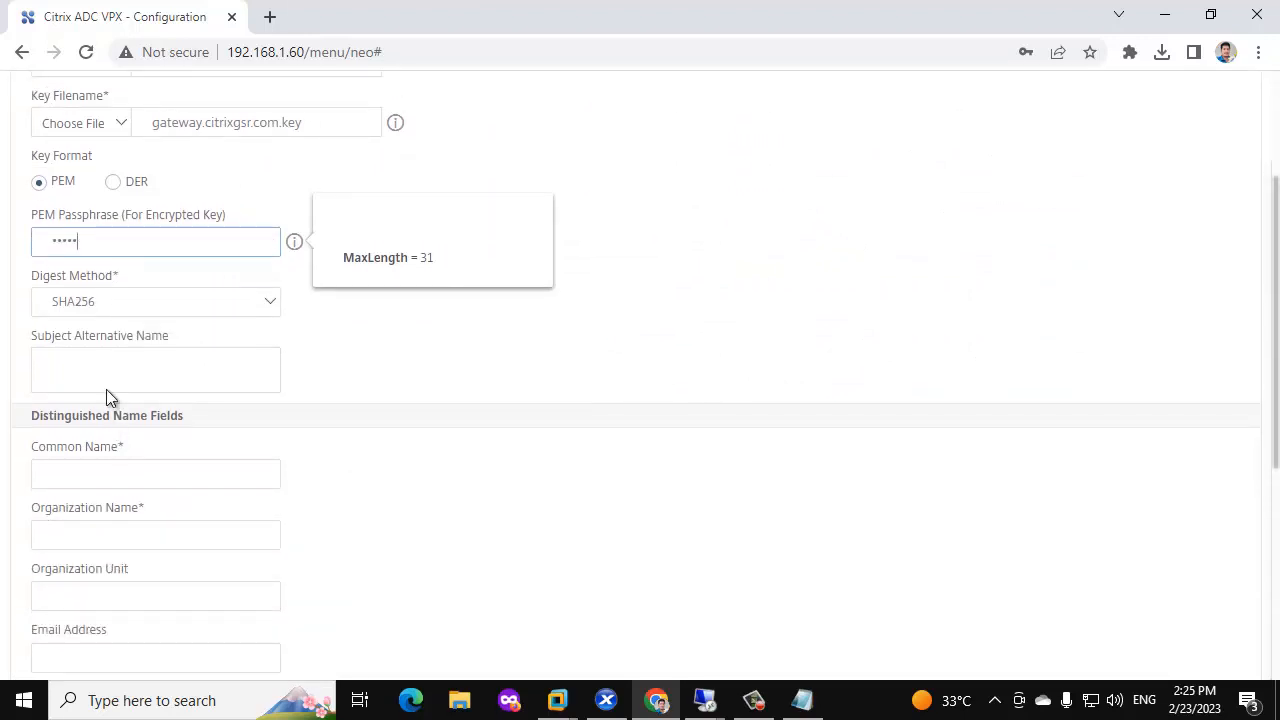
click(171, 354)
key(ctrl+v)
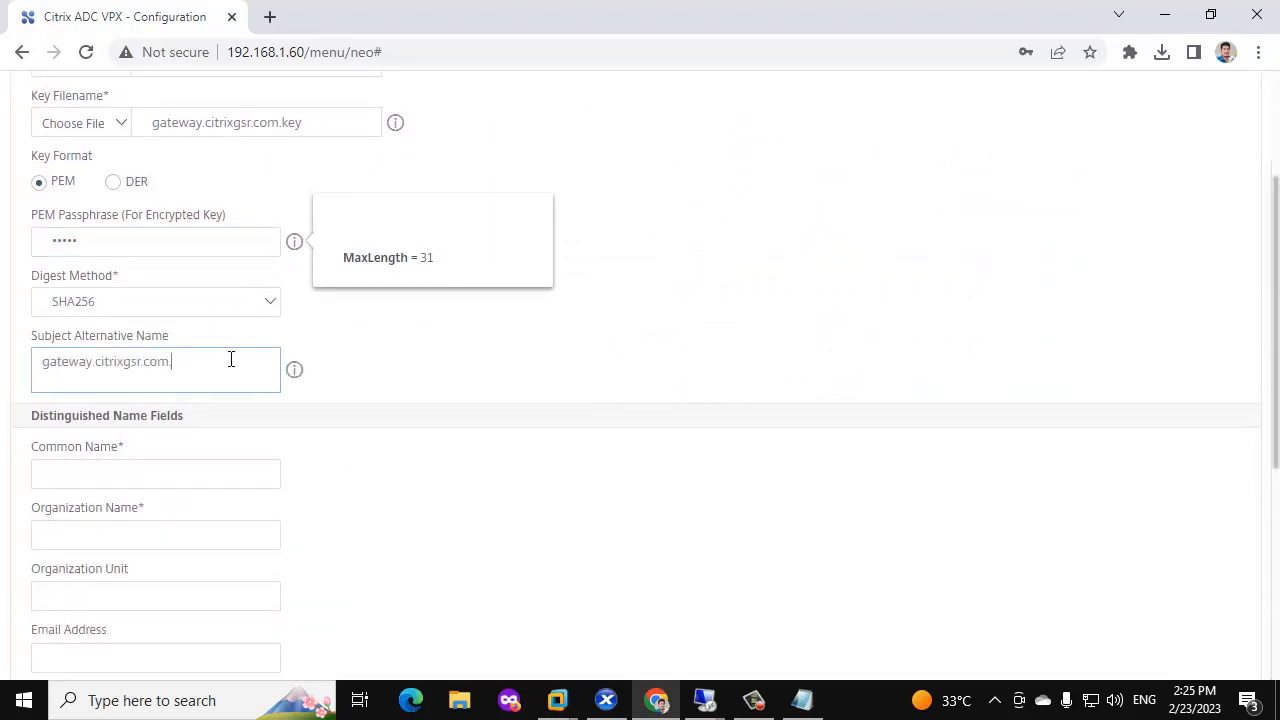
click(134, 473)
key(ctrl+v)
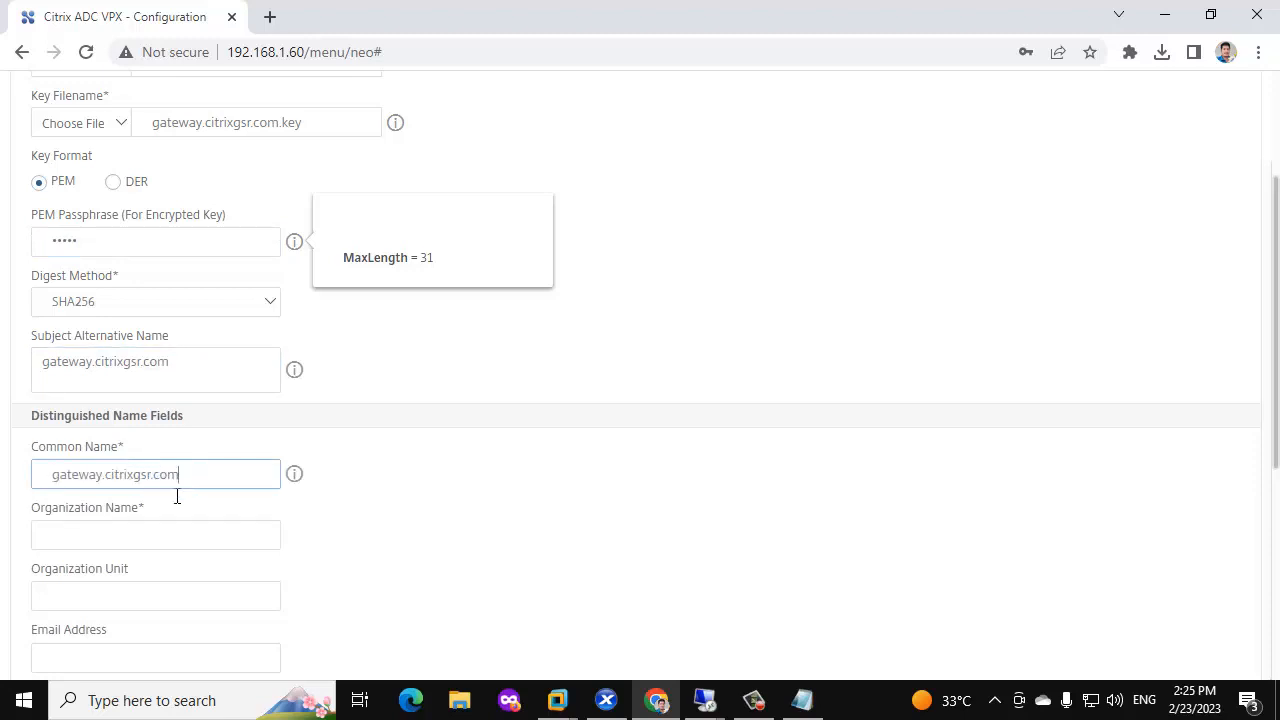
click(127, 535)
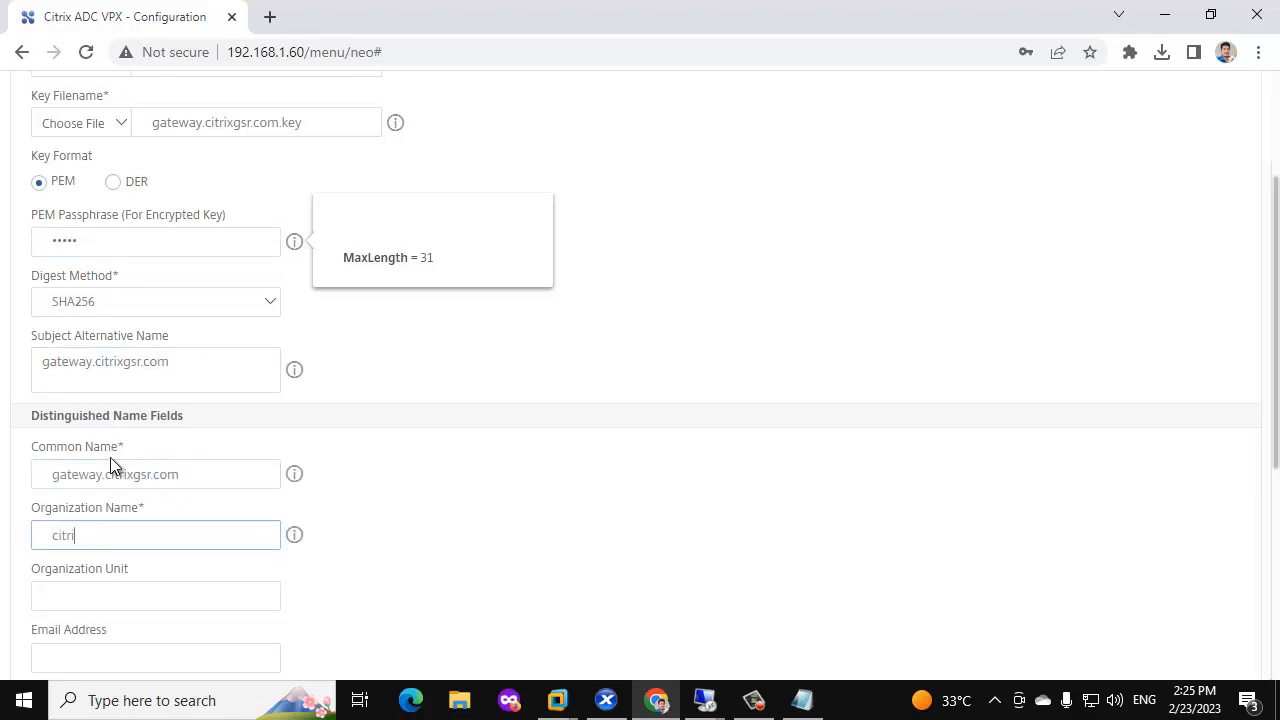
click(114, 600)
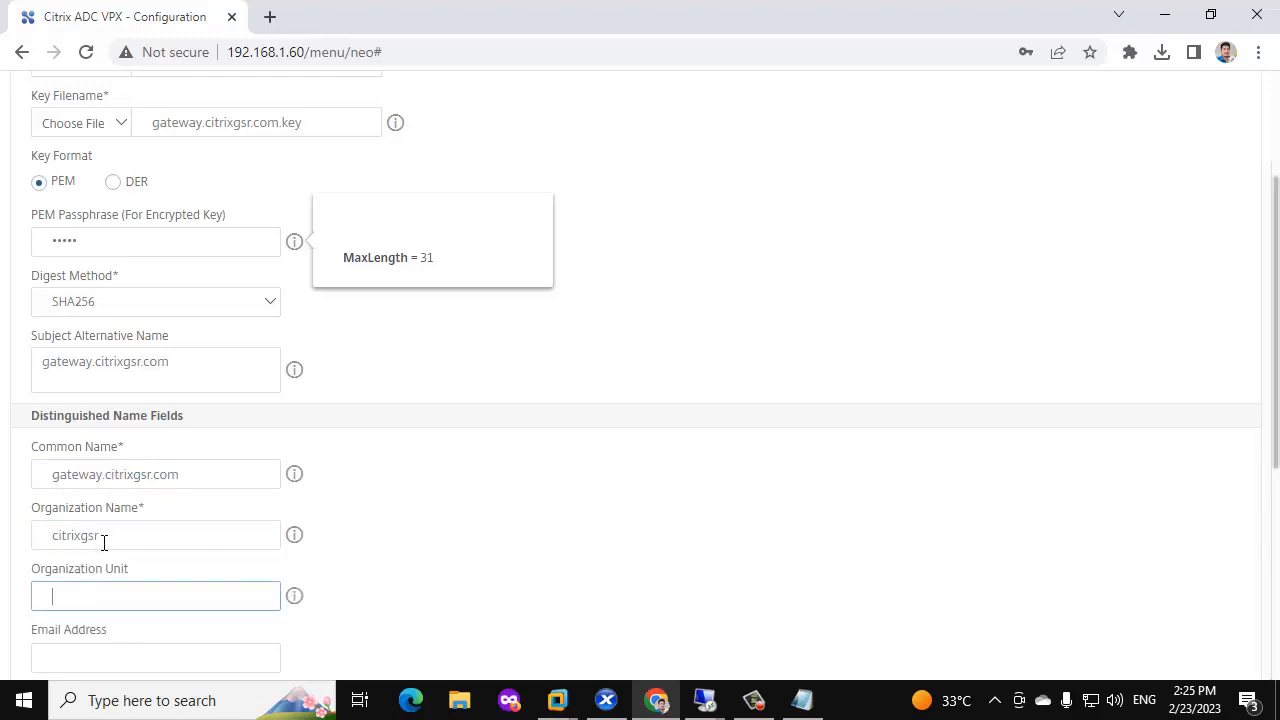
text(it)
scroll(100, 500, down, 2)
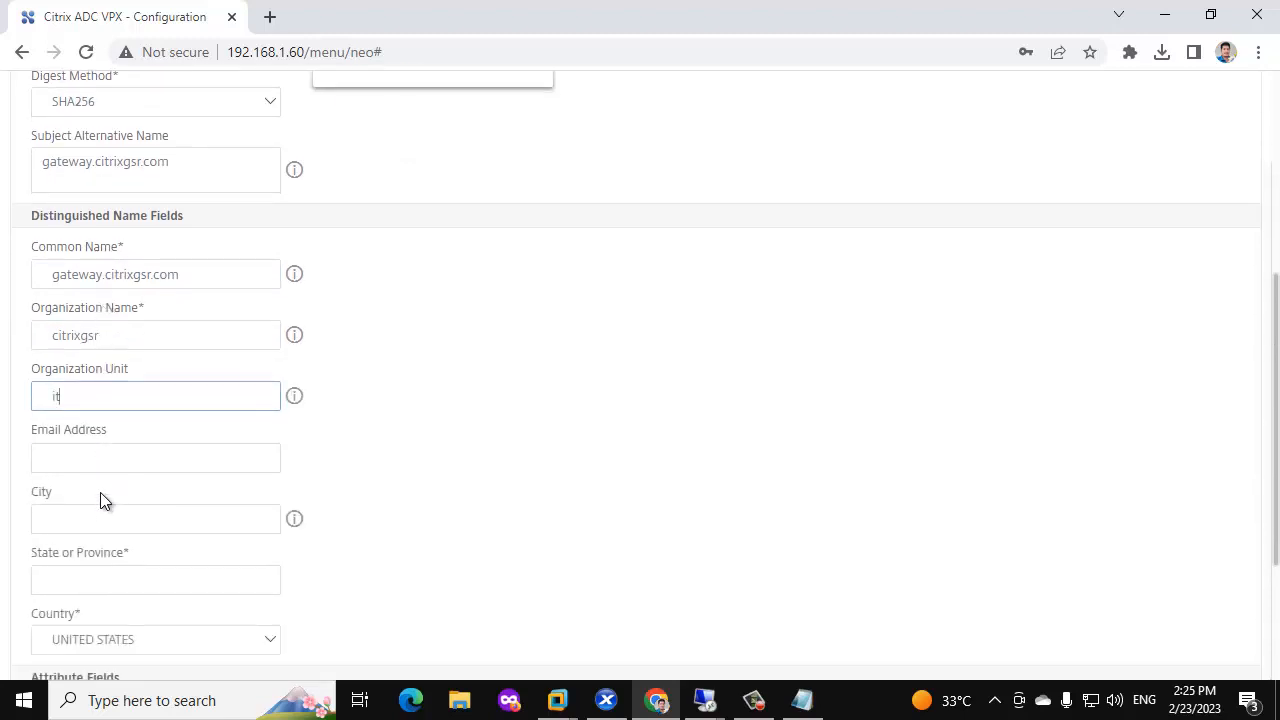
Enter city chennai, state tamilnadu and country INDIA, then create the request.
click(98, 467)
click(57, 510)
text(chennai)
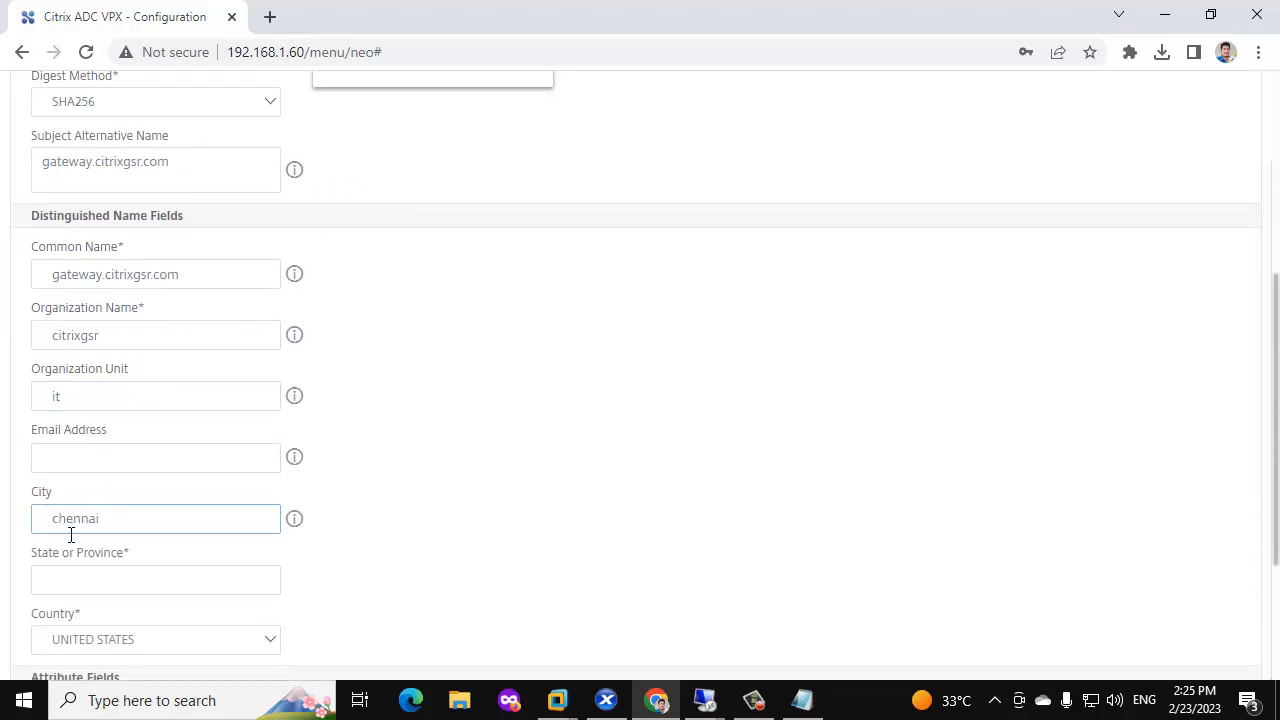
key(Tab)
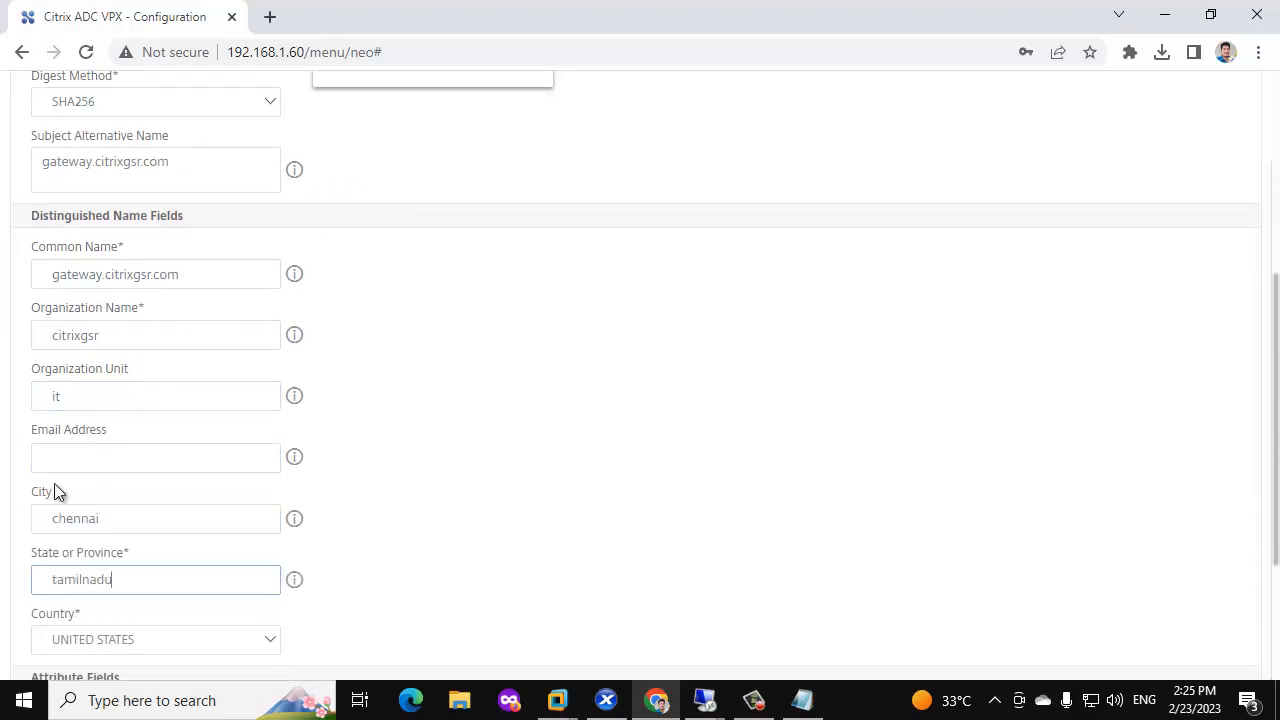
scroll(112, 460, down, 2)
click(128, 404)
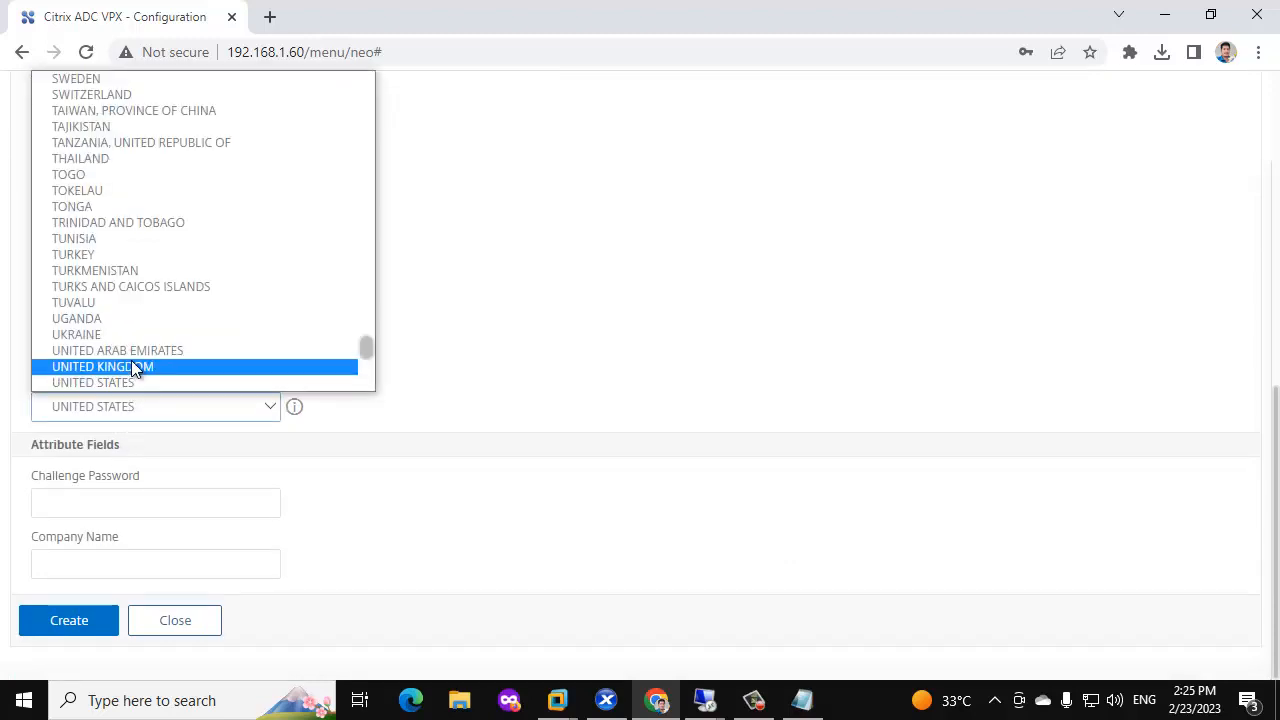
key(i)
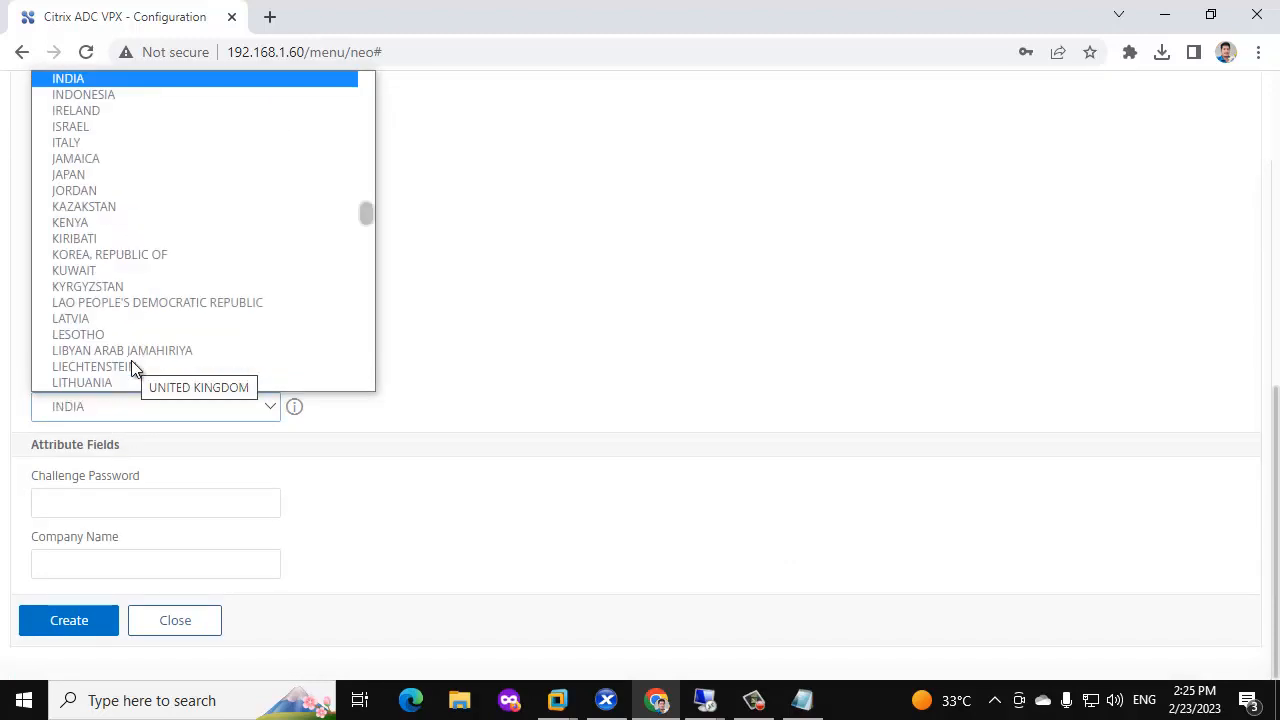
click(122, 84)
scroll(200, 404, up, 10)
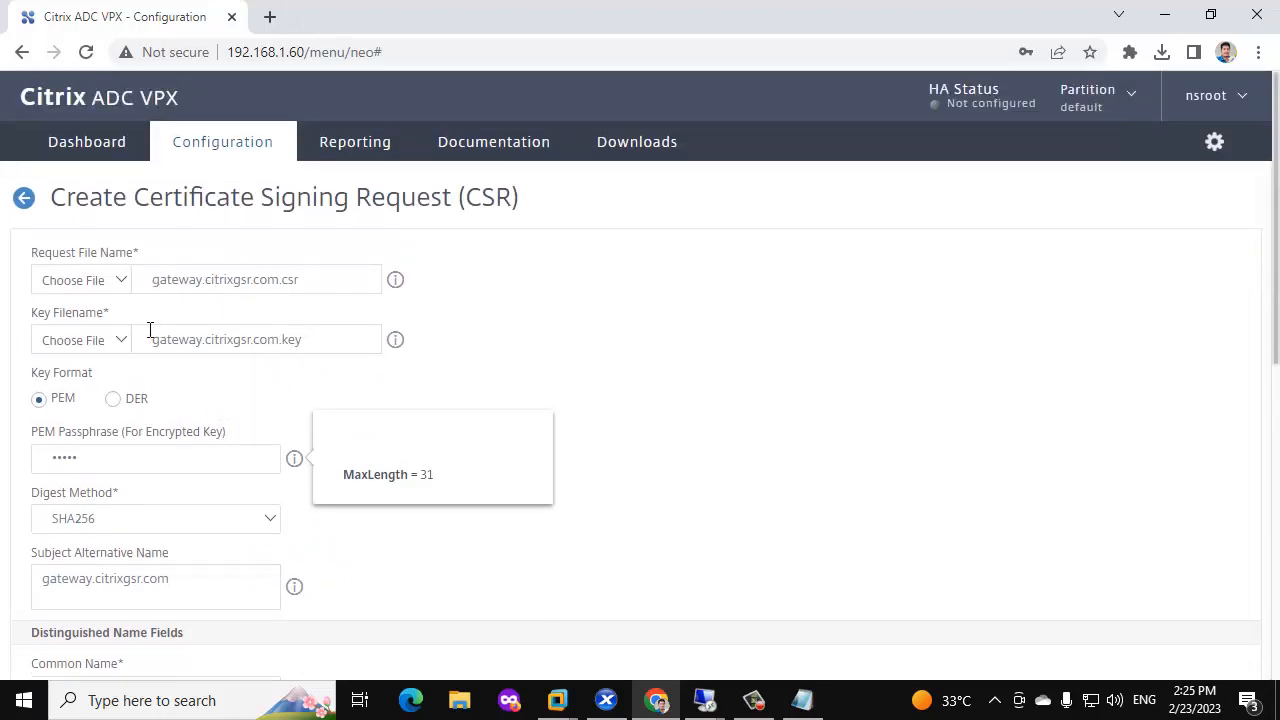
scroll(177, 446, down, 10)
click(89, 620)
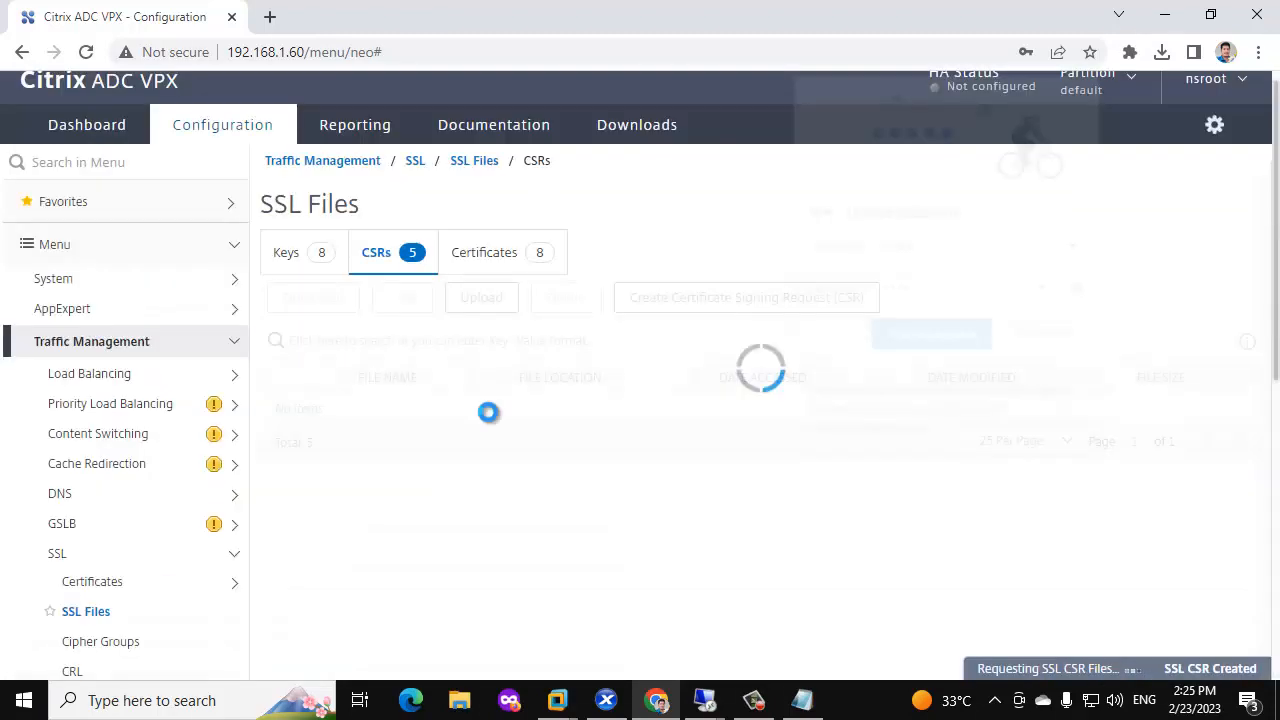
Download gateway.citrixgsr.com.csr, open it in Notepad, and select all the request text.
click(1042, 336)
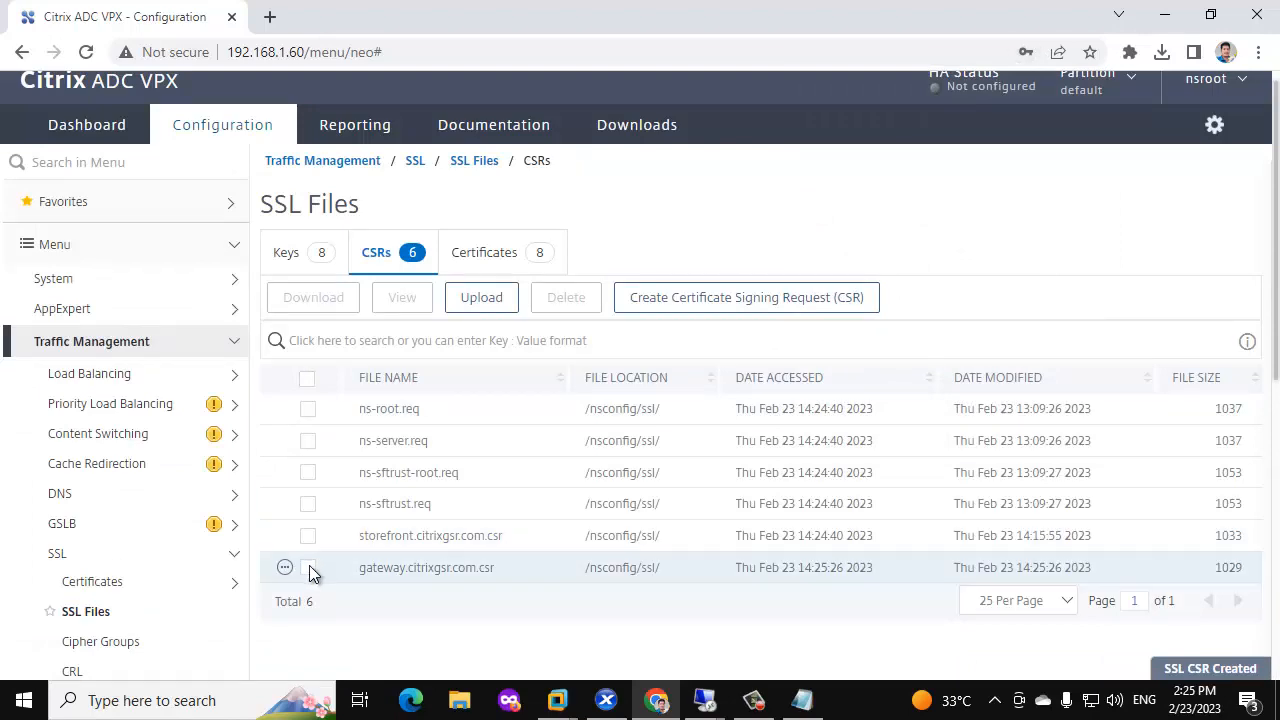
right_click(285, 568)
click(340, 460)
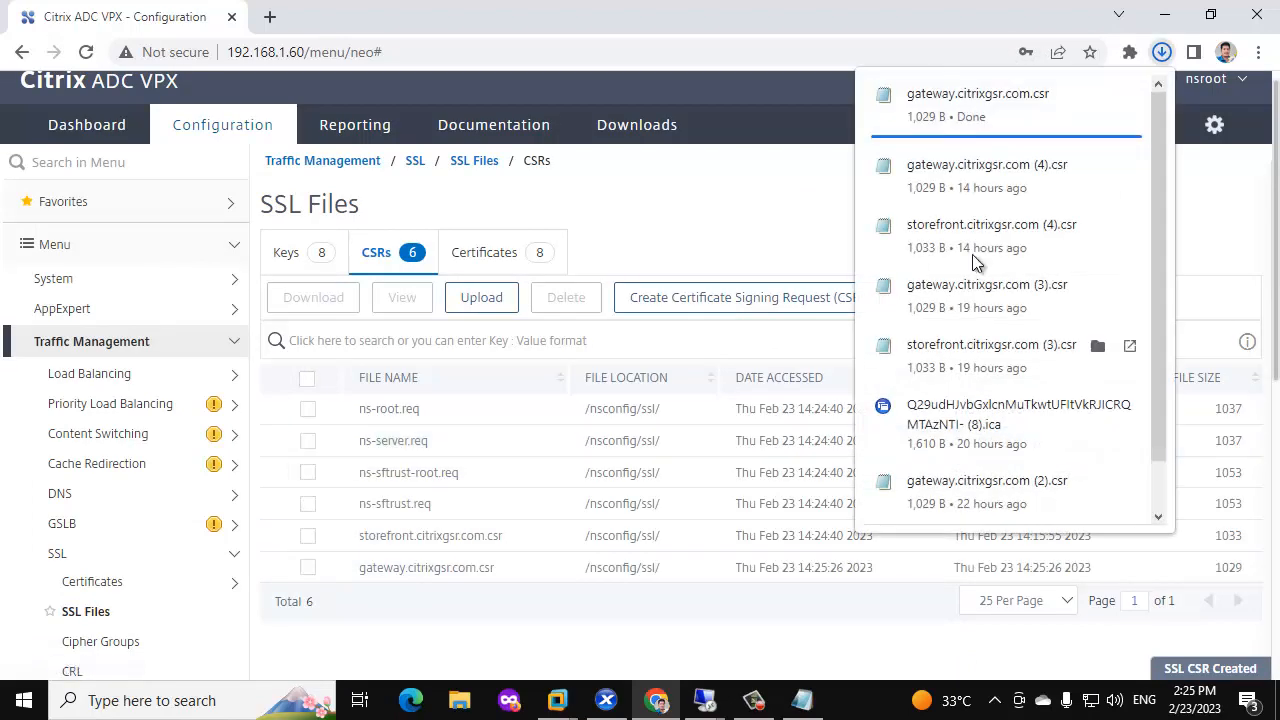
click(956, 109)
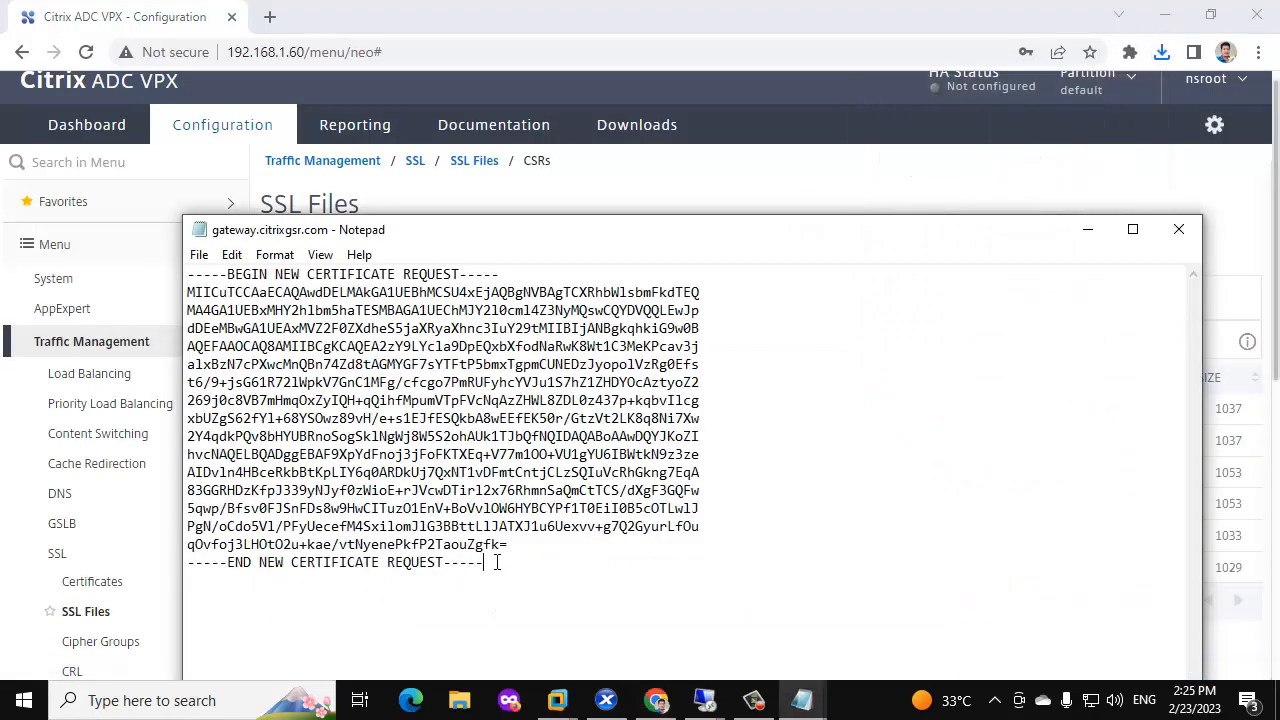
drag(498, 562, 165, 277)
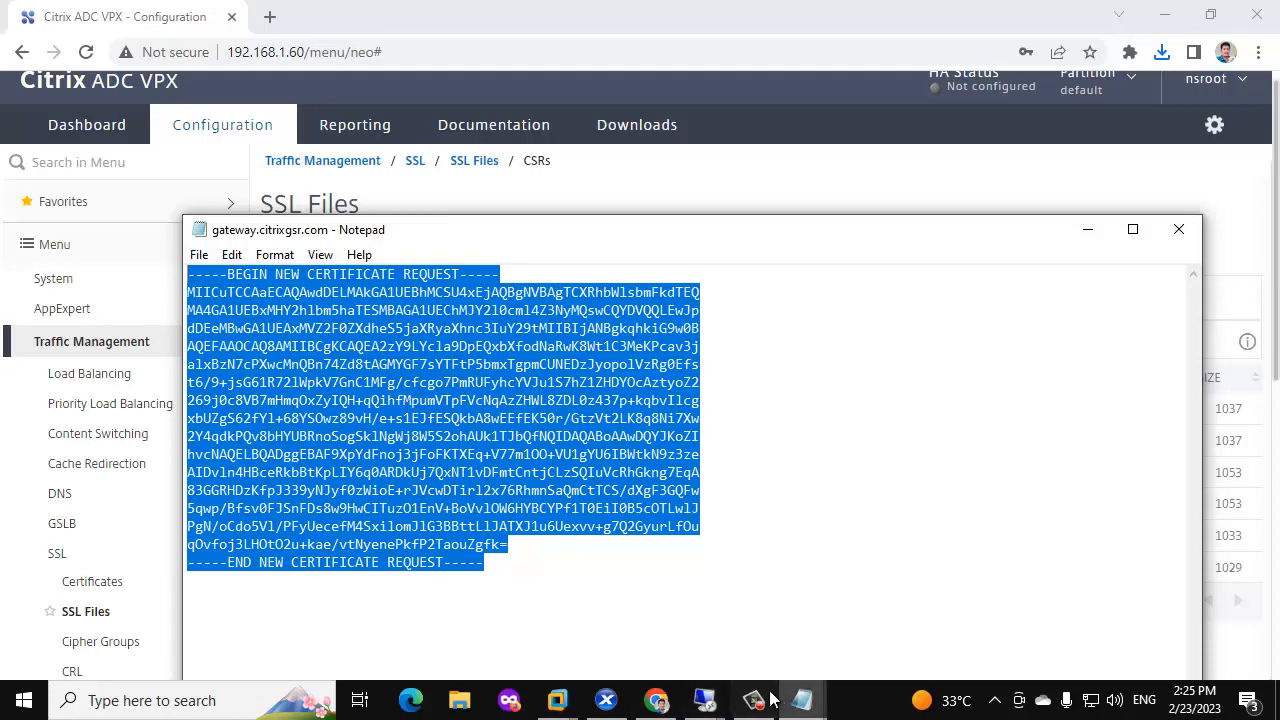
click(705, 700)
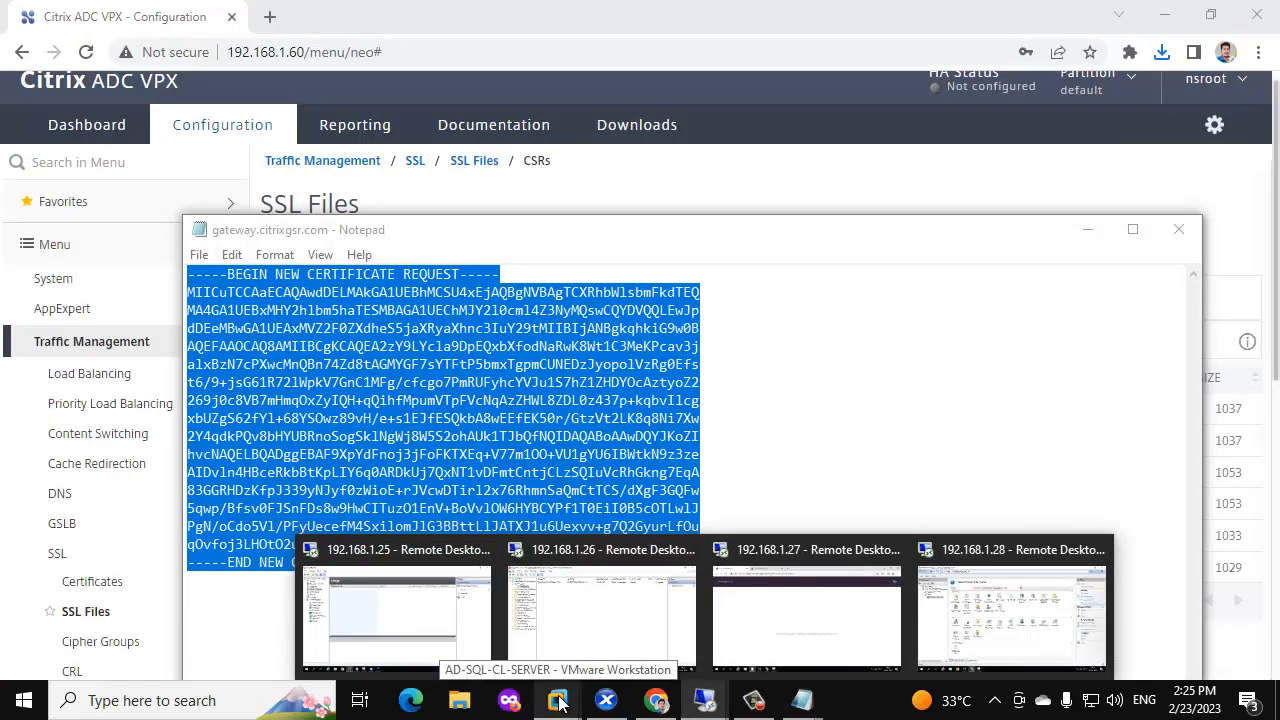
On the domain controller's Certificate Services page, paste the gateway request into an advanced certificate request.
mouse_move(558, 703)
click(655, 575)
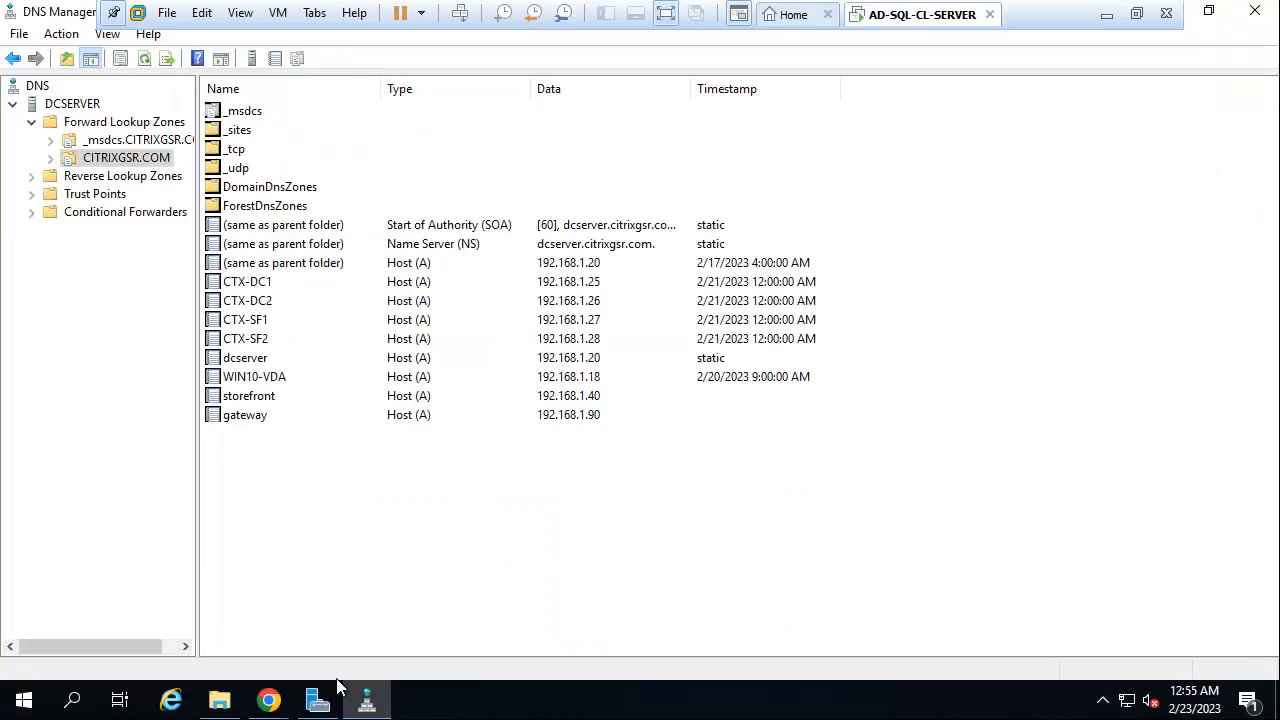
click(271, 706)
click(491, 590)
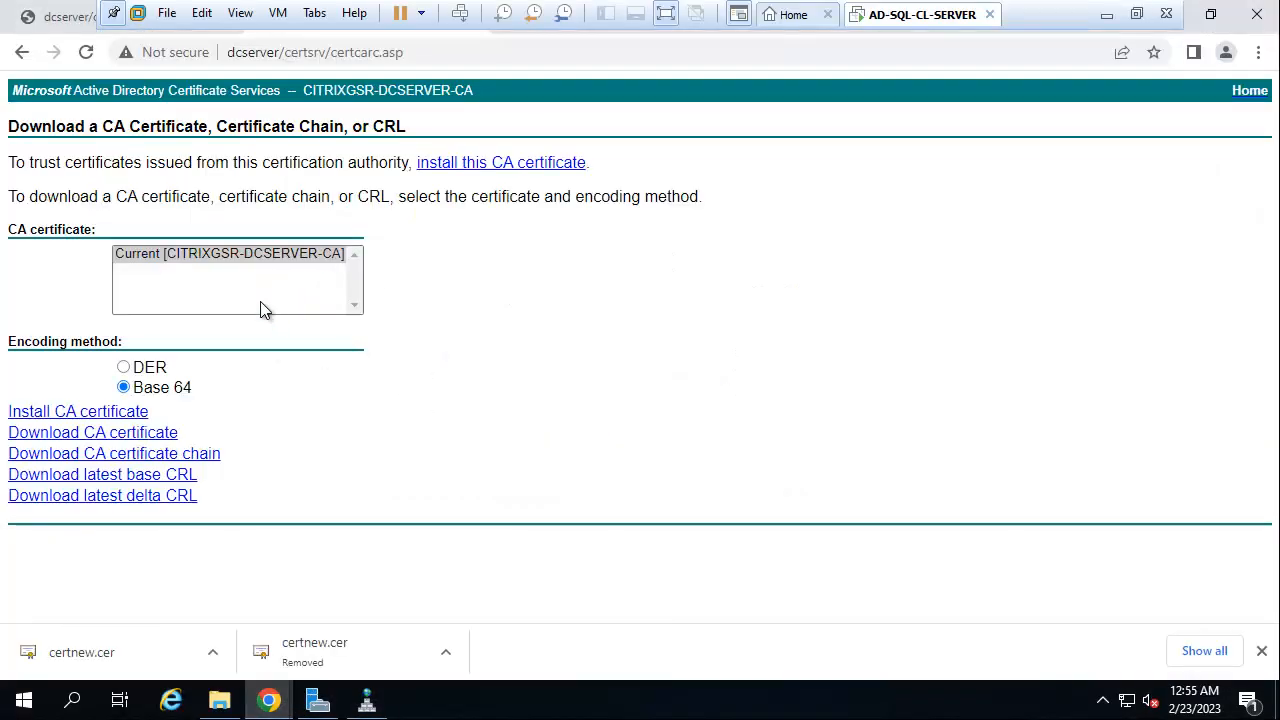
click(22, 52)
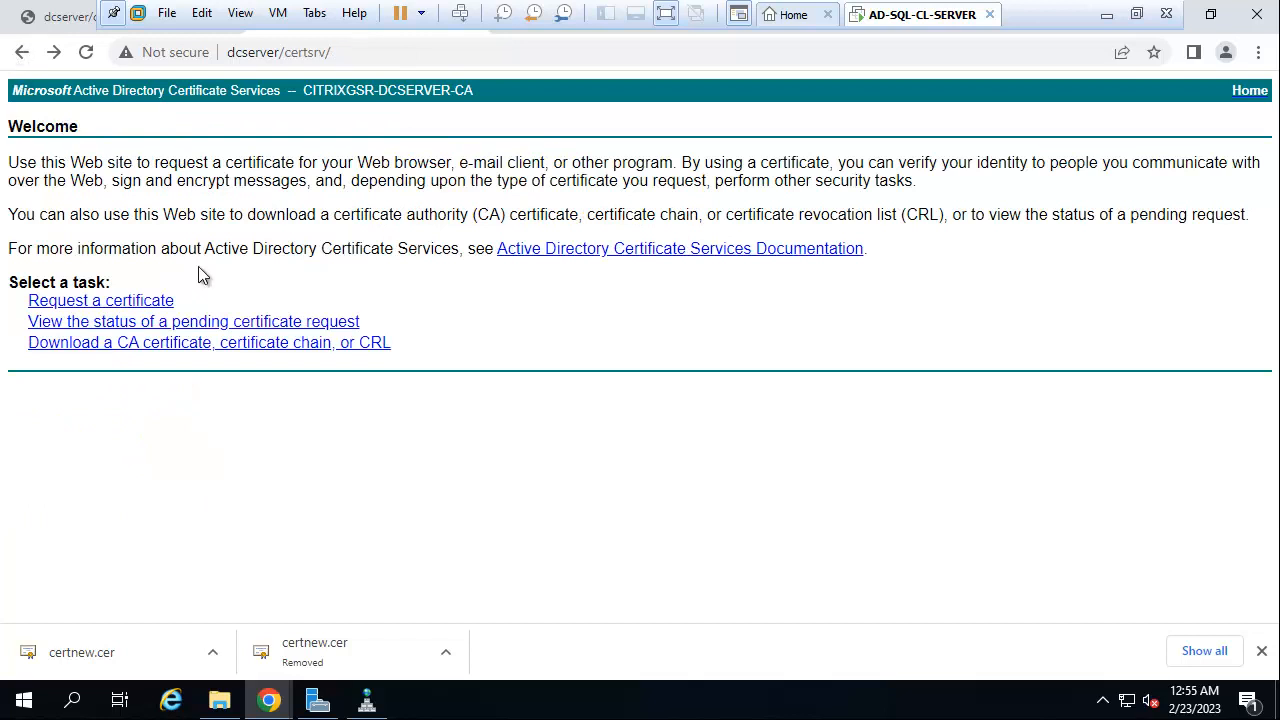
click(128, 303)
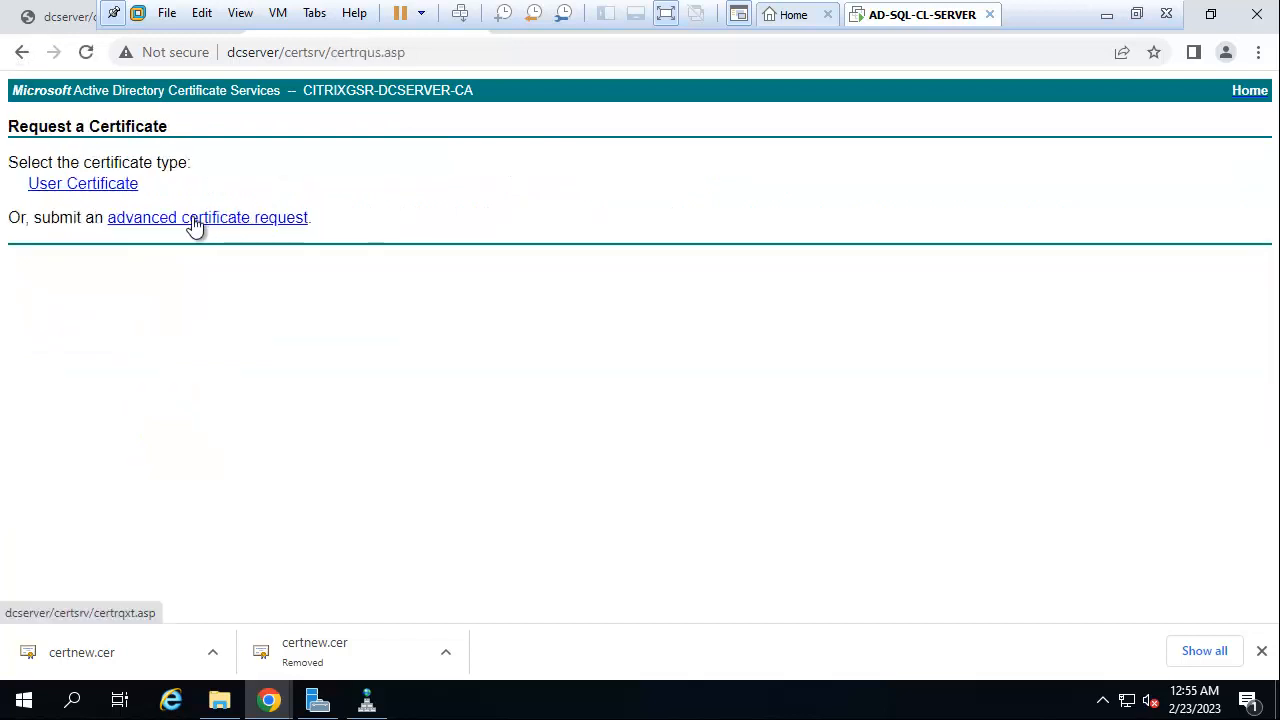
click(195, 222)
click(177, 265)
key(ctrl+v)
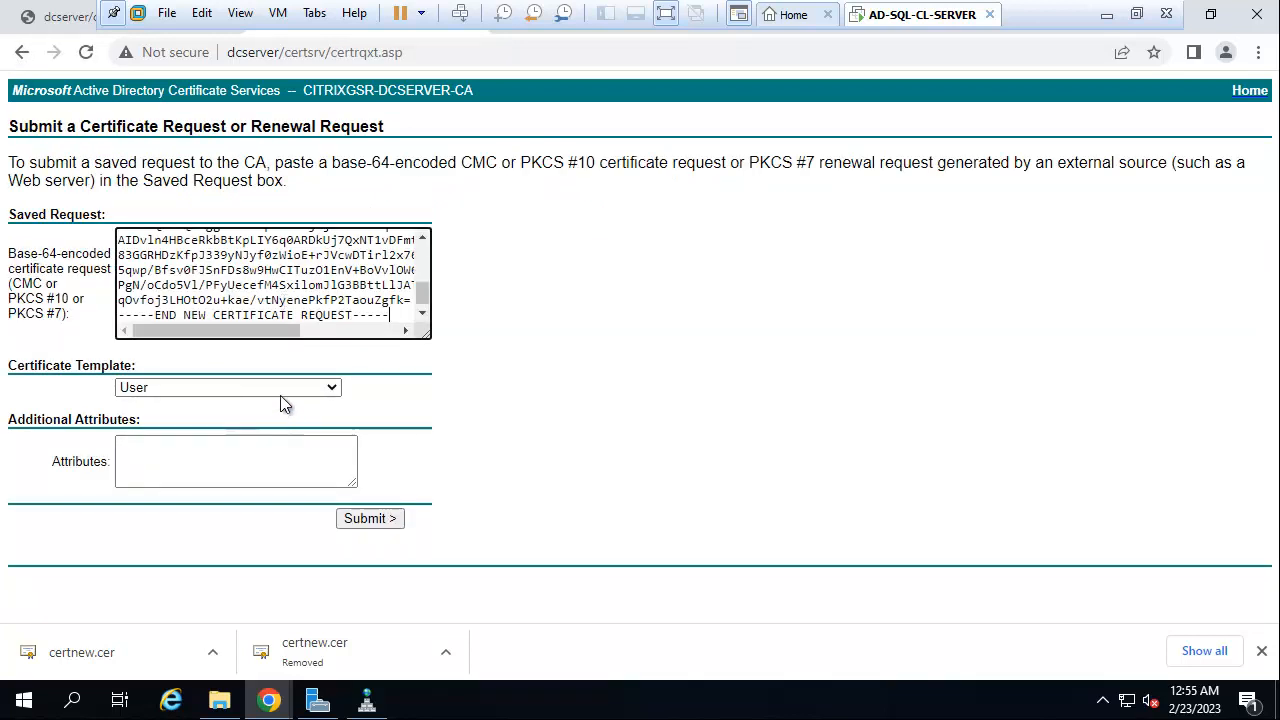
Submit it with the Web Server template and download the issued certificate Base 64 encoded.
click(279, 393)
click(160, 471)
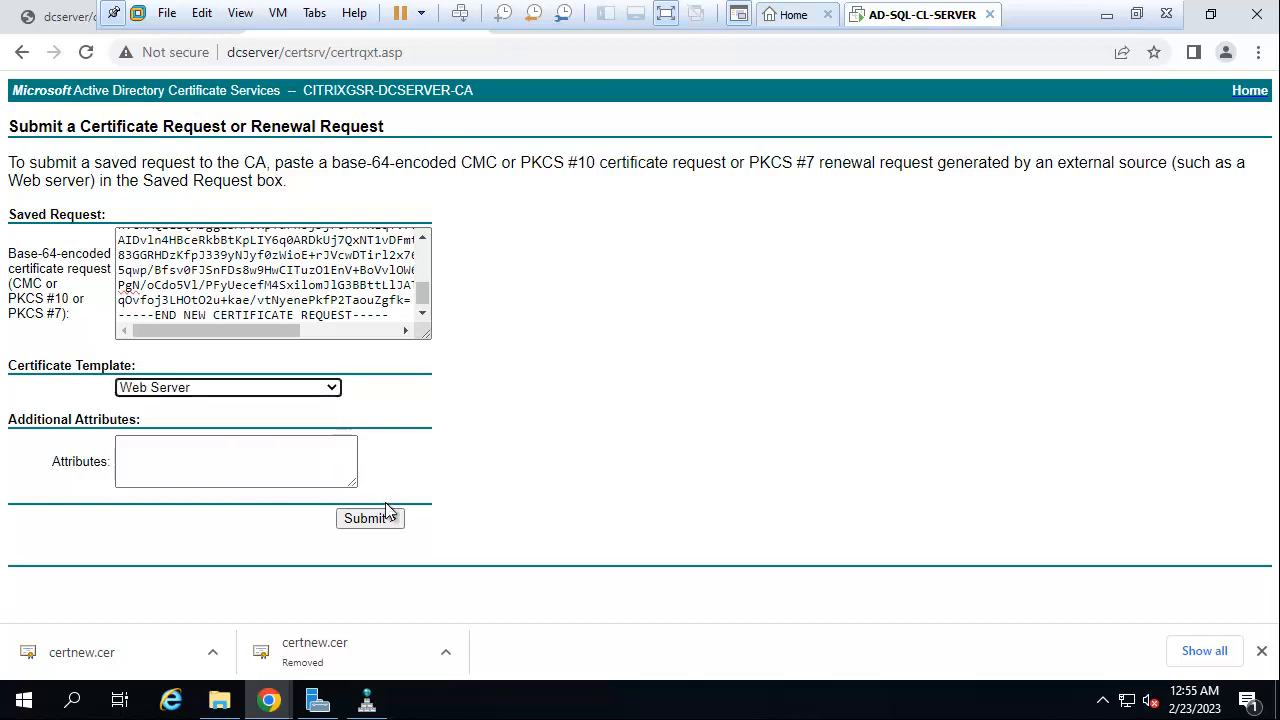
click(368, 520)
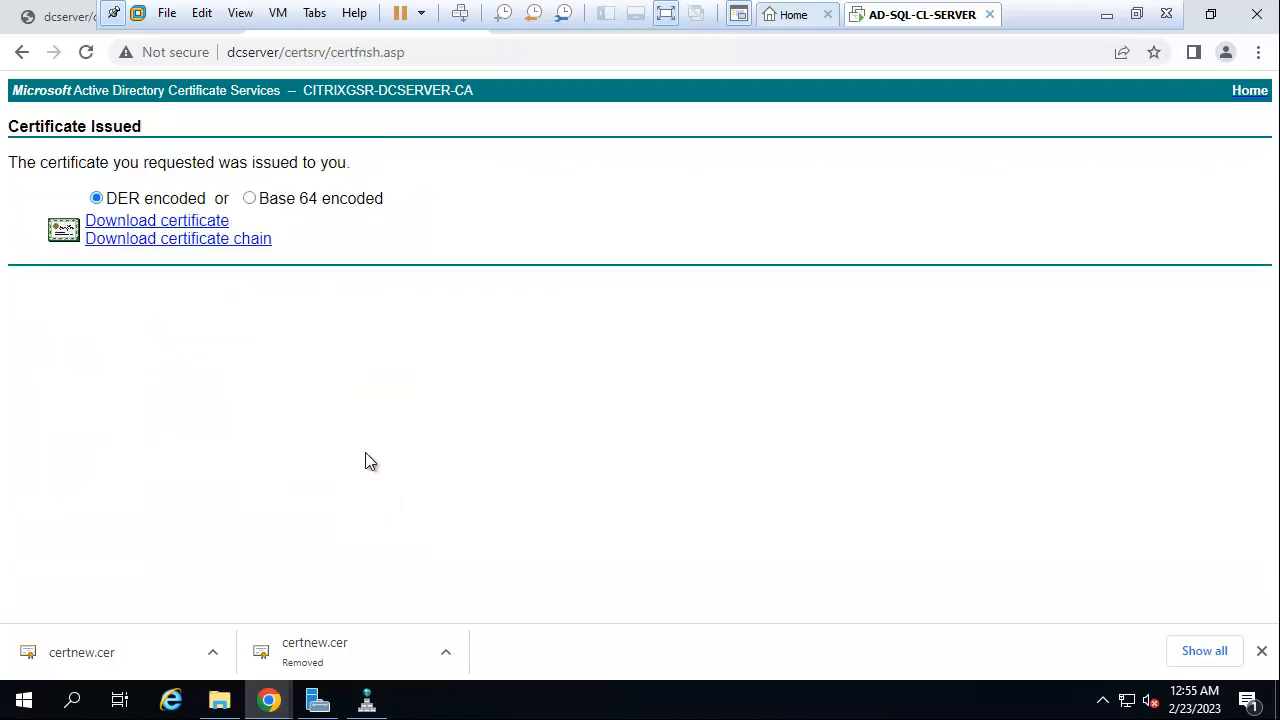
click(250, 198)
click(193, 222)
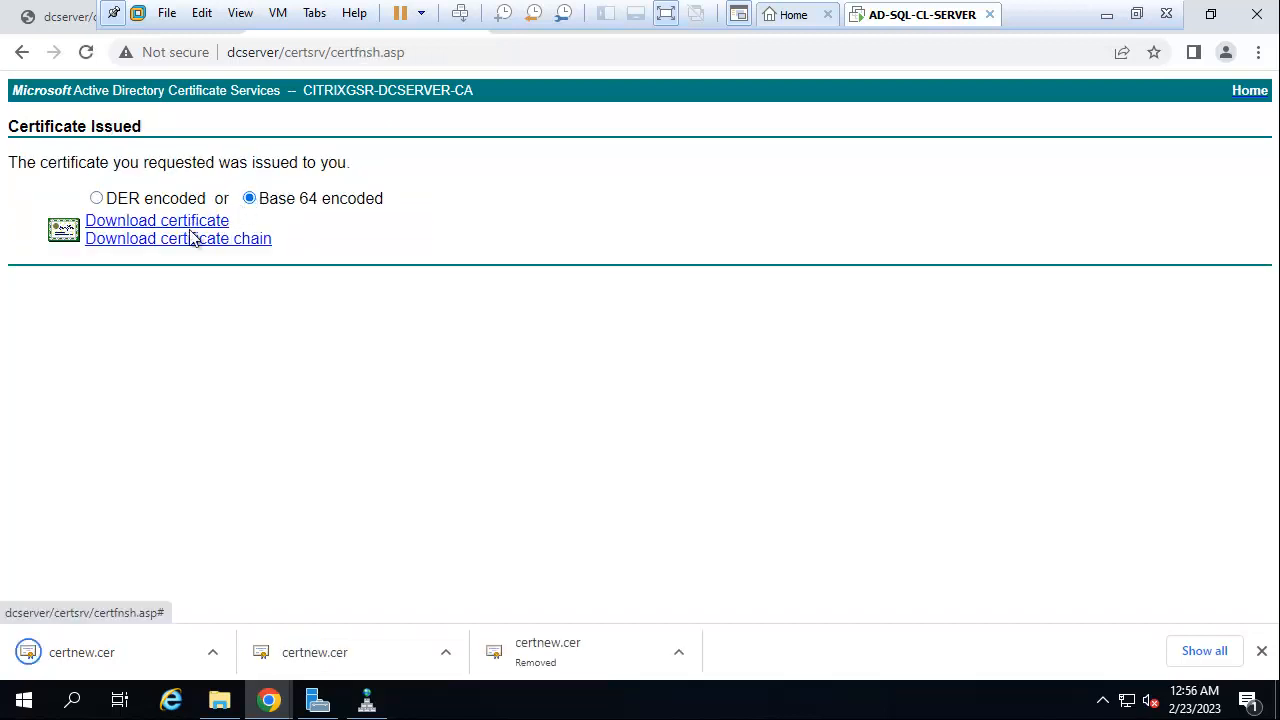
click(212, 652)
Rename the downloaded certnew certificate in the Downloads folder to gateway.
click(265, 583)
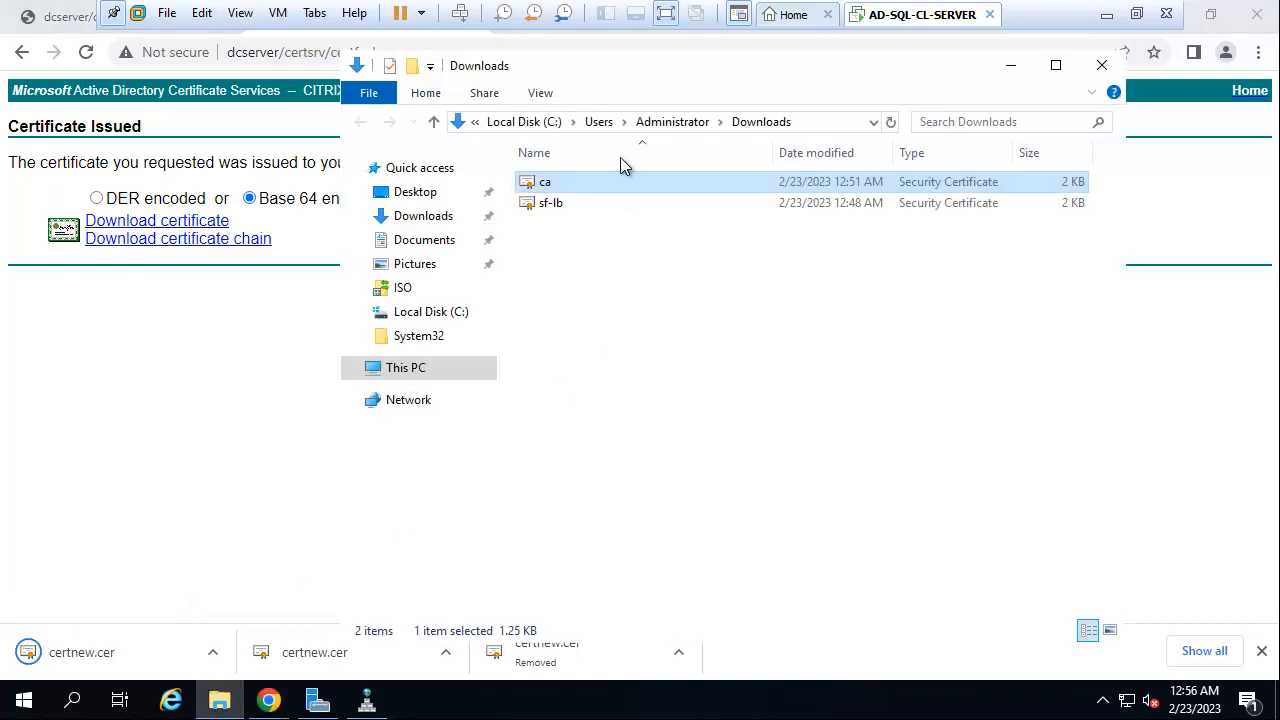
click(588, 269)
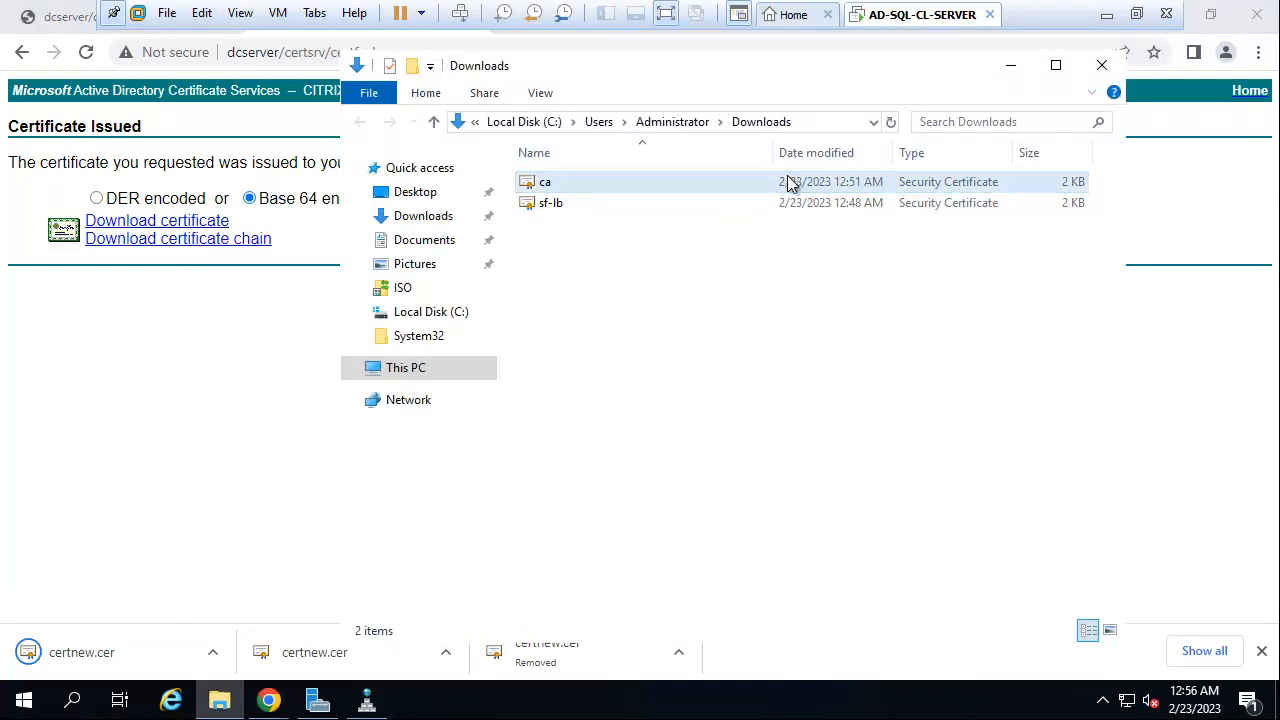
click(890, 122)
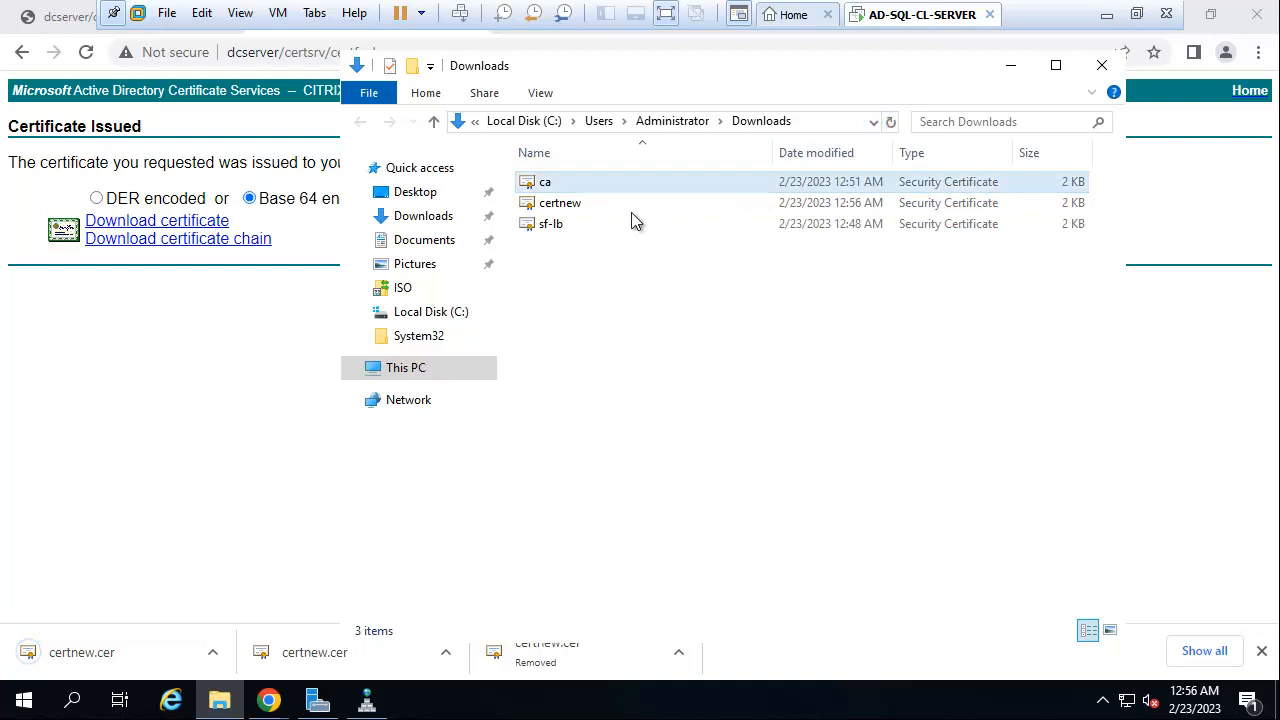
click(551, 208)
right_click(551, 208)
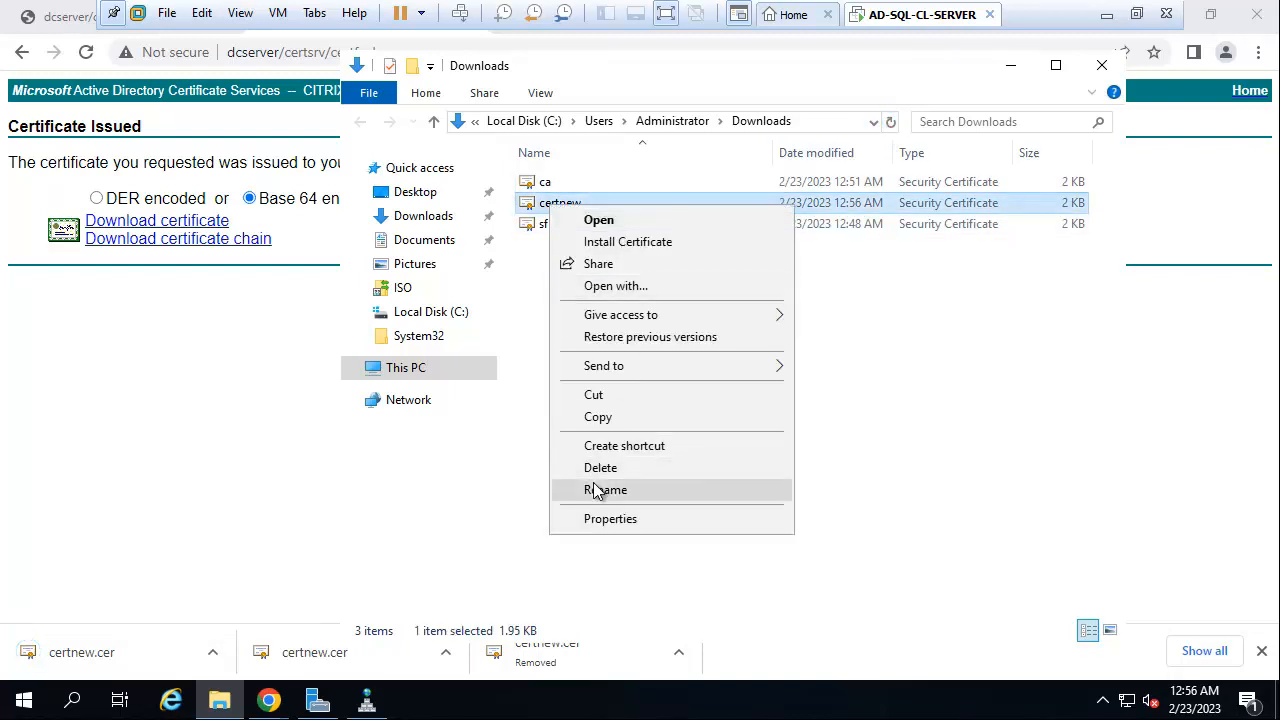
click(560, 489)
key(BackSpace)
text(ga)
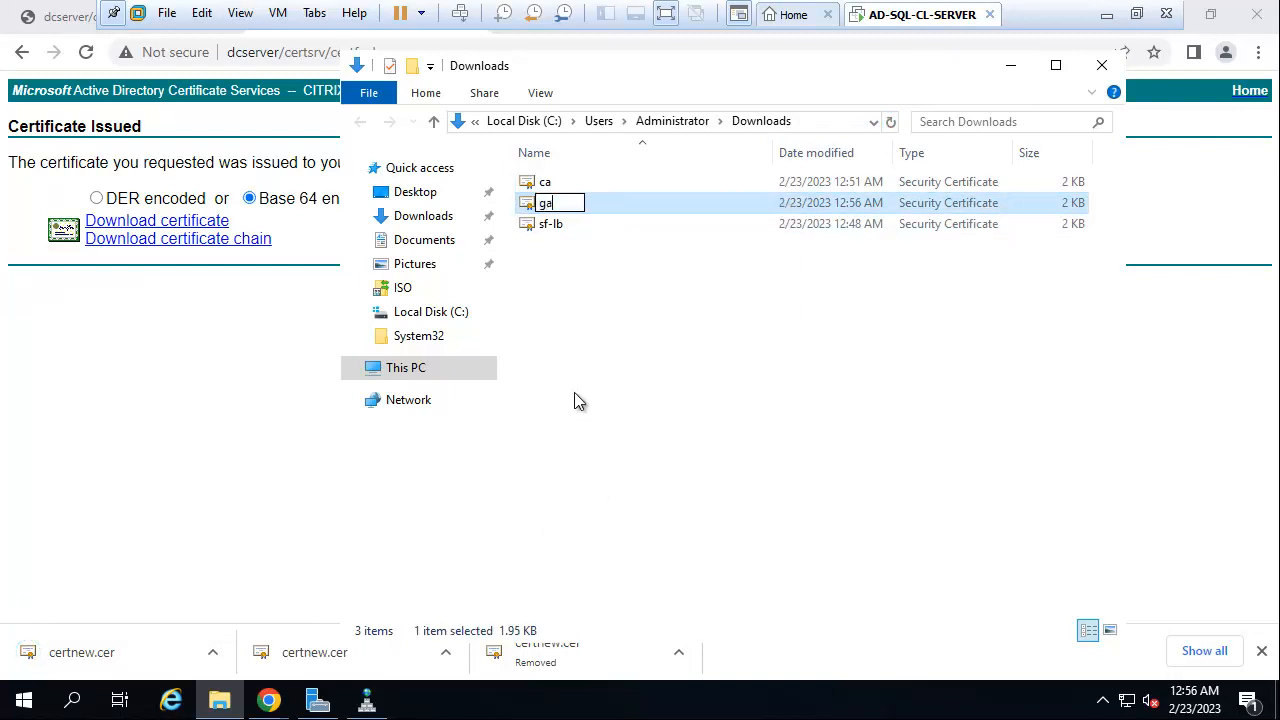
text(teway)
key(Return)
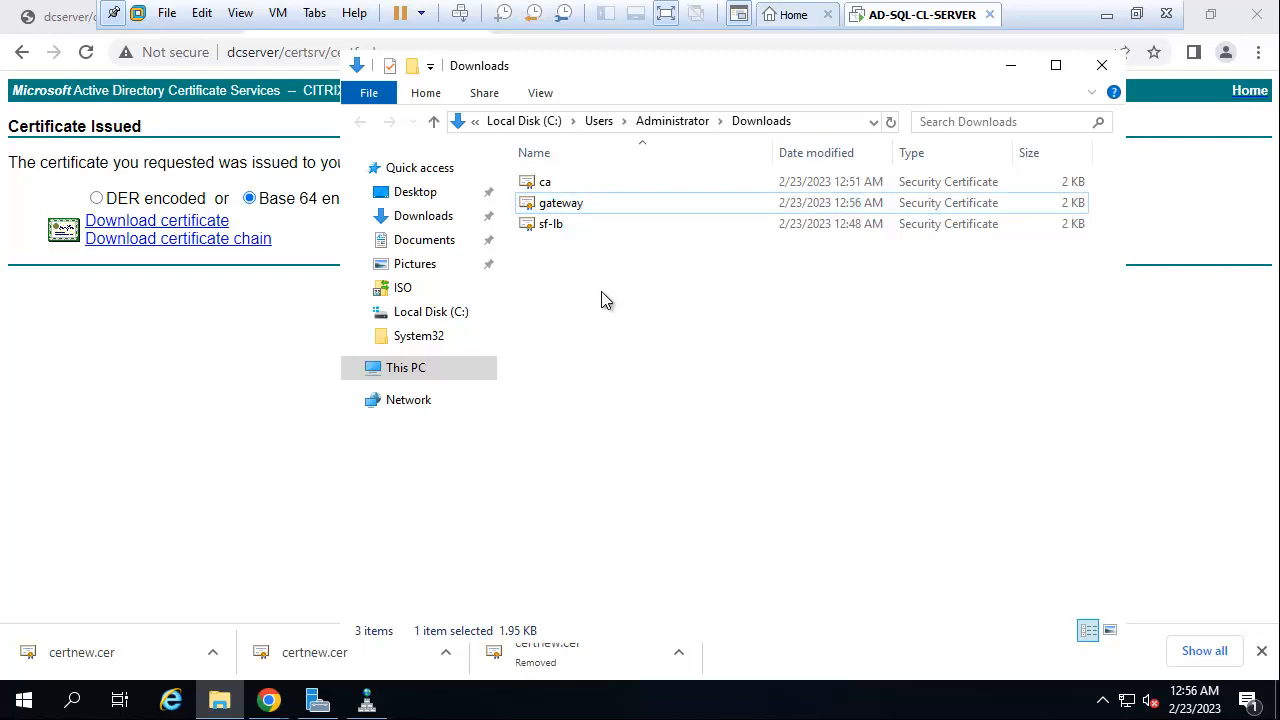
click(577, 198)
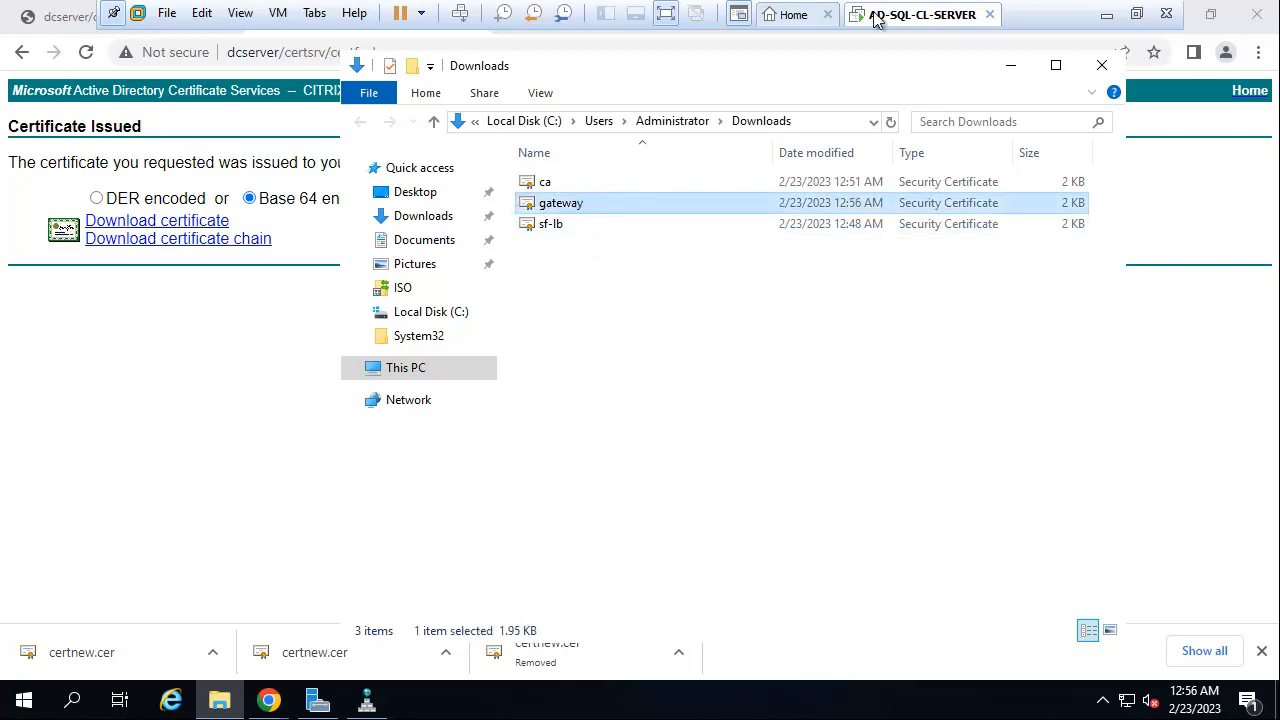
Paste the gateway certificate onto the local desktop and return to the Citrix ADC browser.
click(1106, 14)
click(1089, 228)
click(1164, 14)
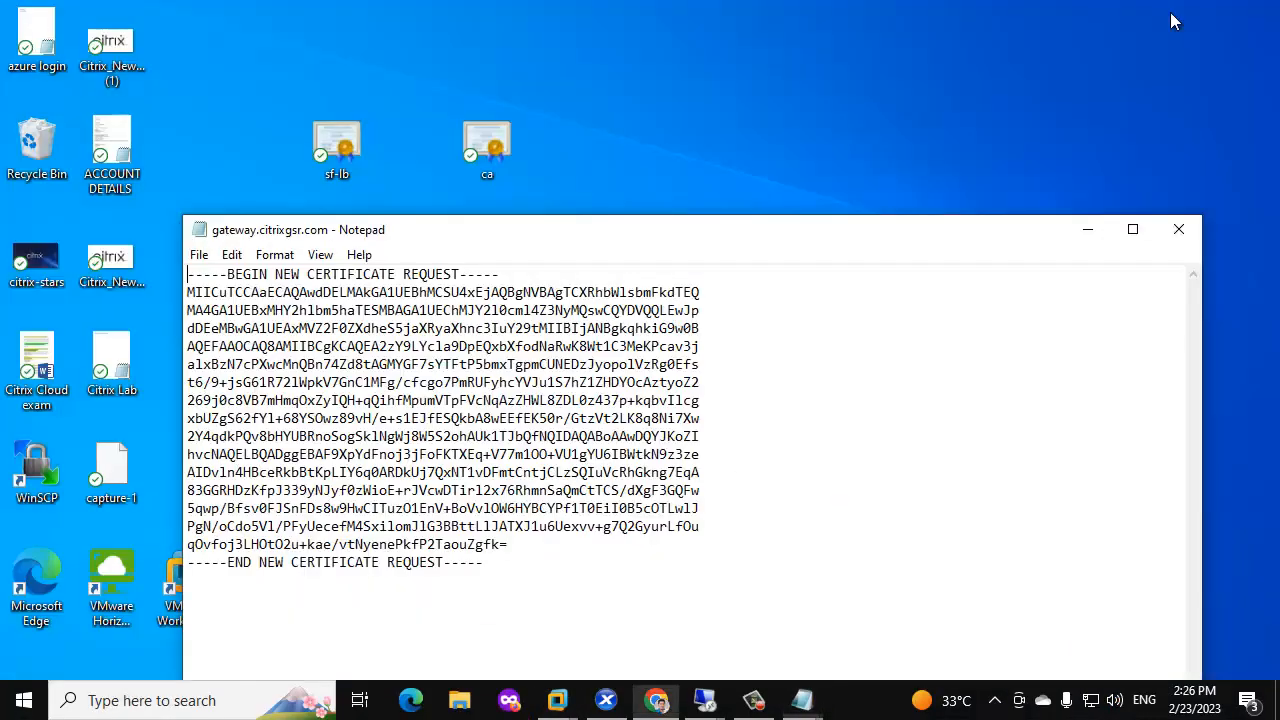
right_click(664, 92)
click(712, 180)
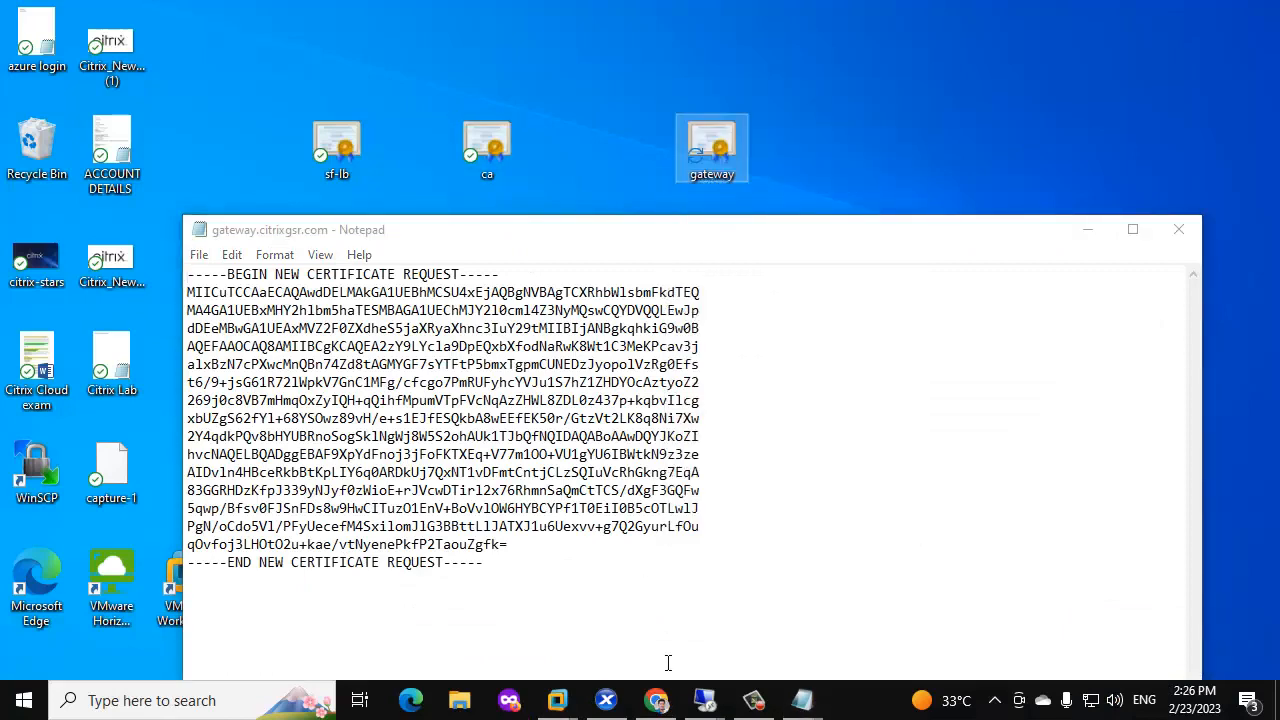
click(656, 700)
scroll(263, 362, down, 5)
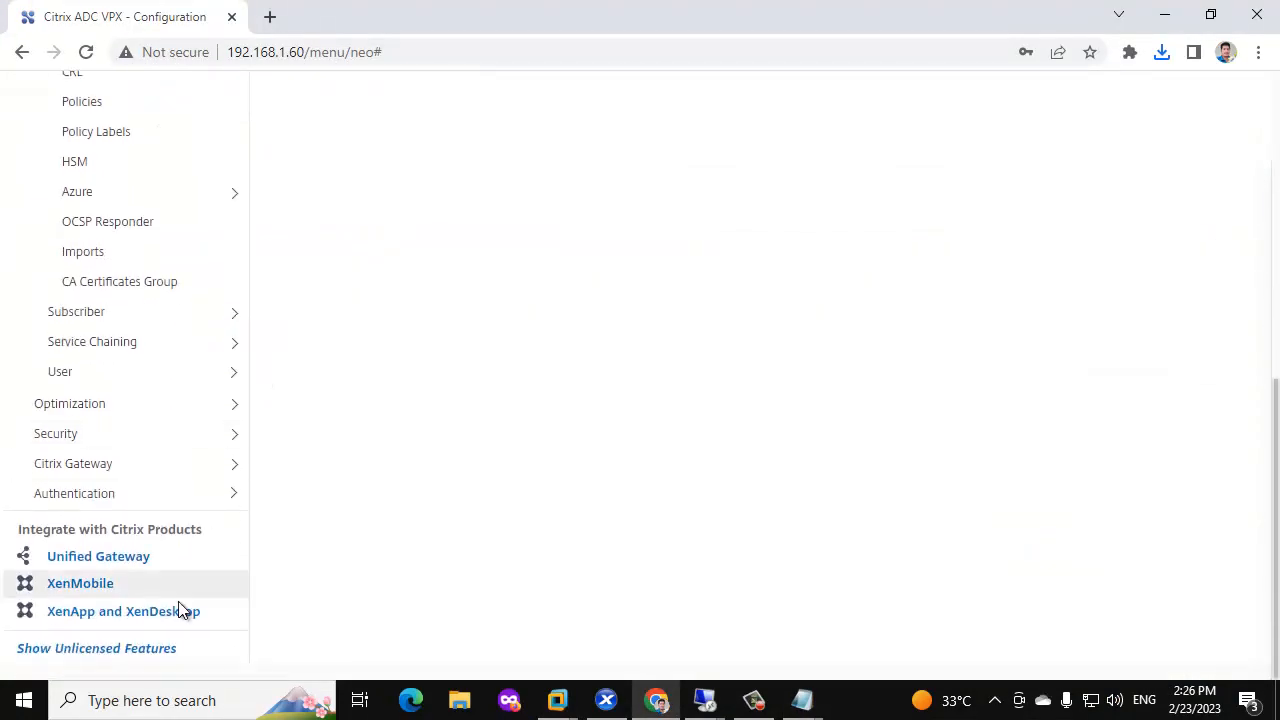
Launch the XenApp and XenDesktop wizard with StoreFront, entering gateway.citrixgsr.com, 192.168.1.90, port 443.
click(162, 611)
click(343, 494)
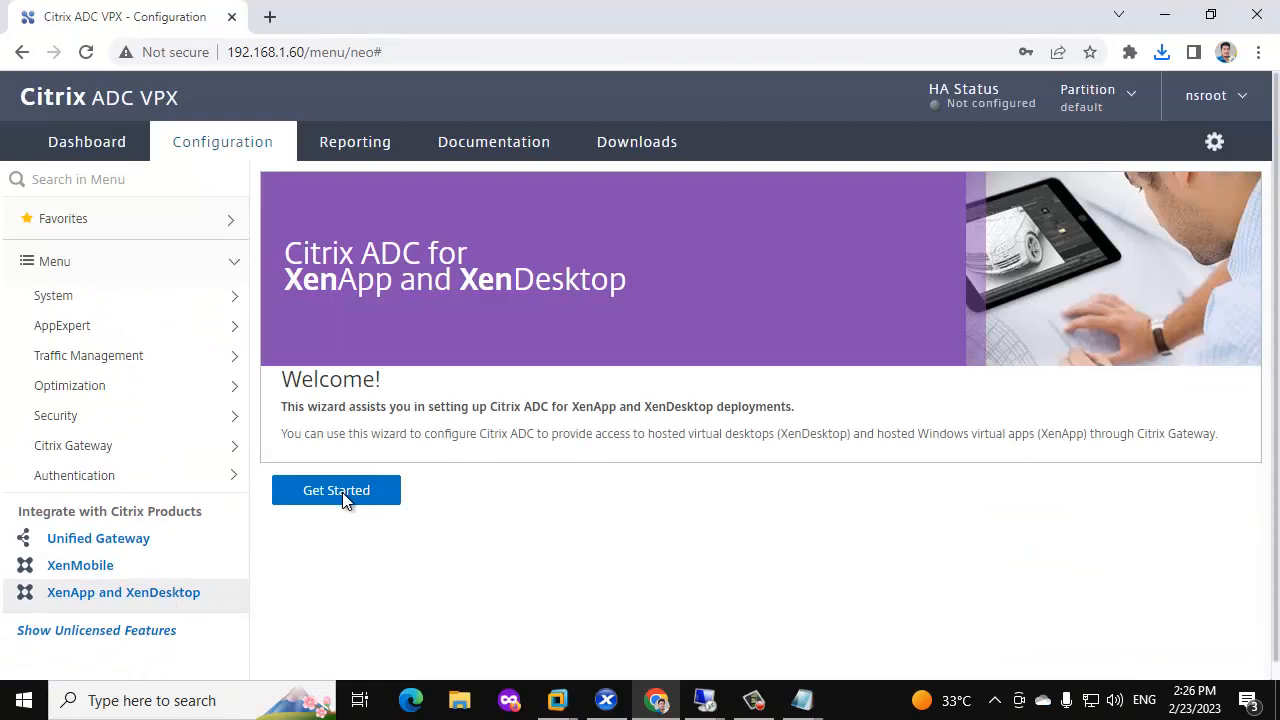
scroll(176, 248, down, 2)
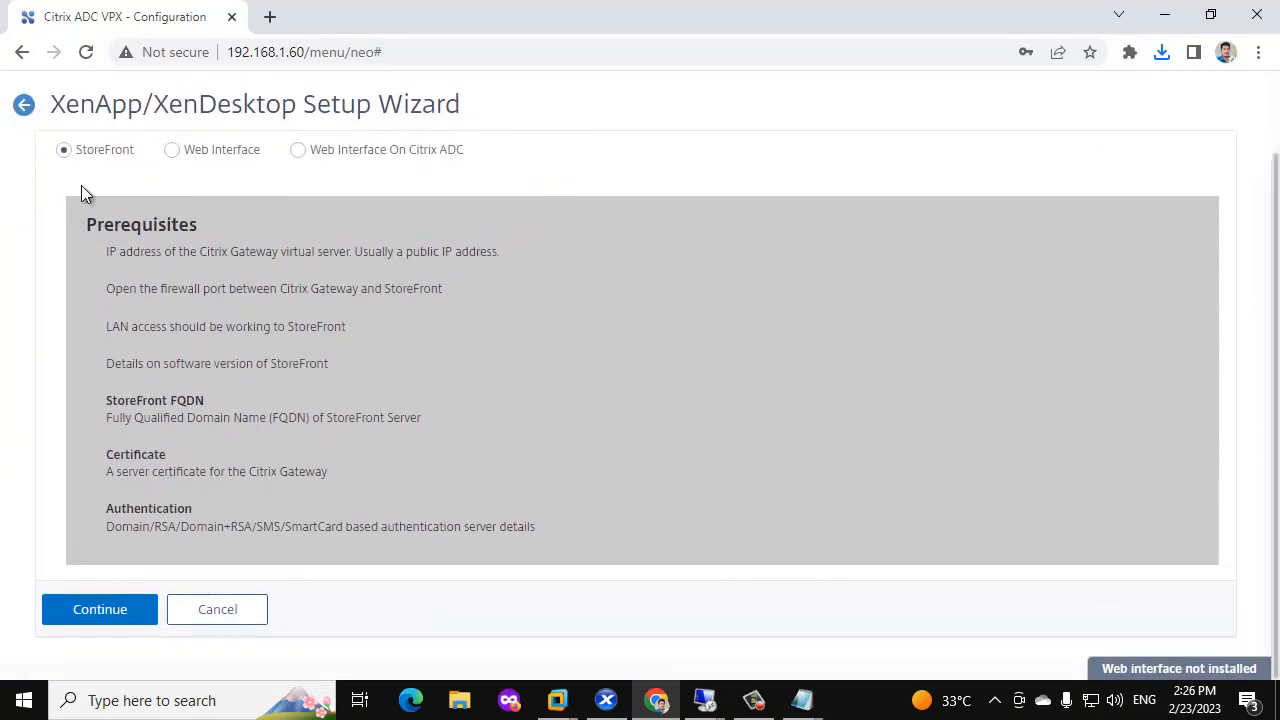
click(101, 612)
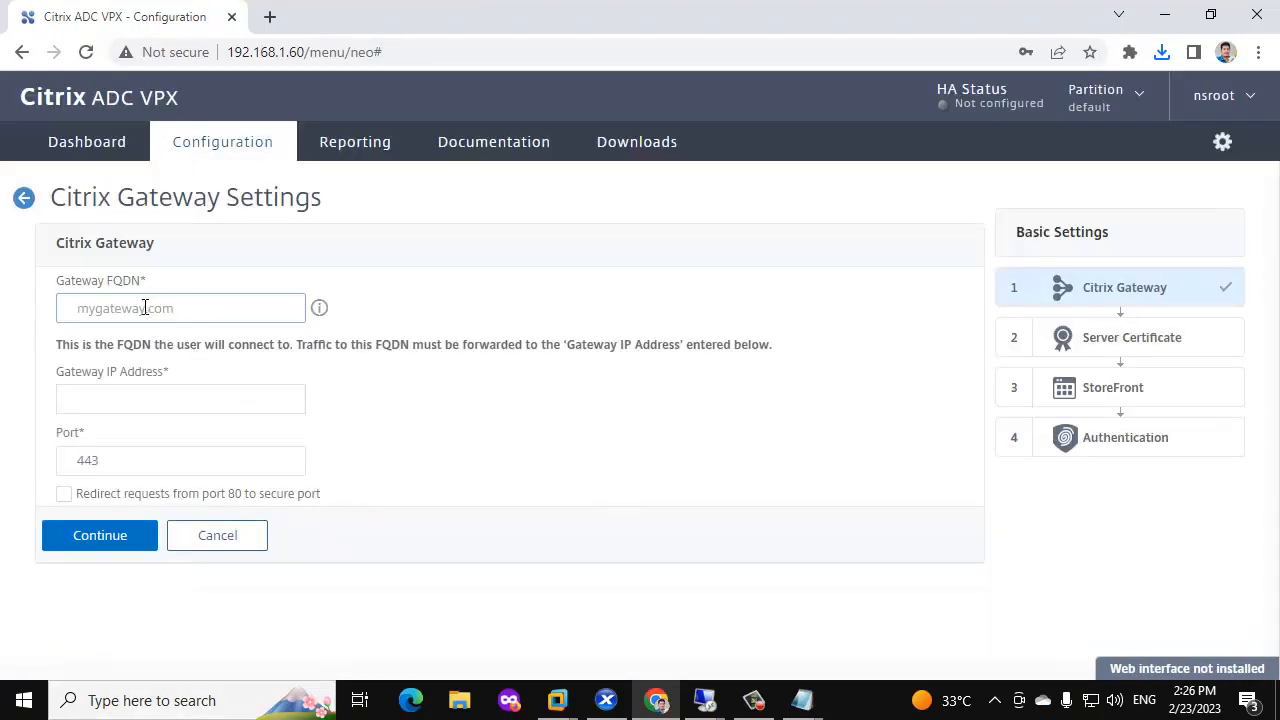
text(gateway.citrixgsr.com)
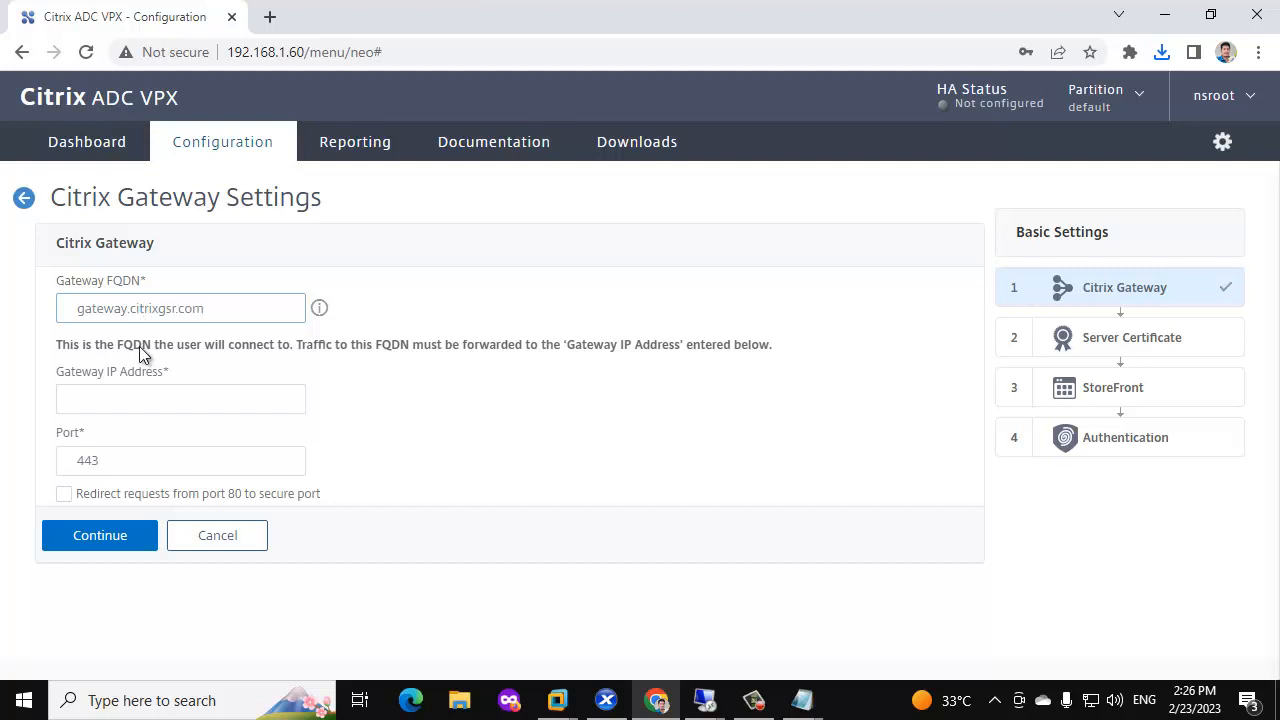
click(108, 398)
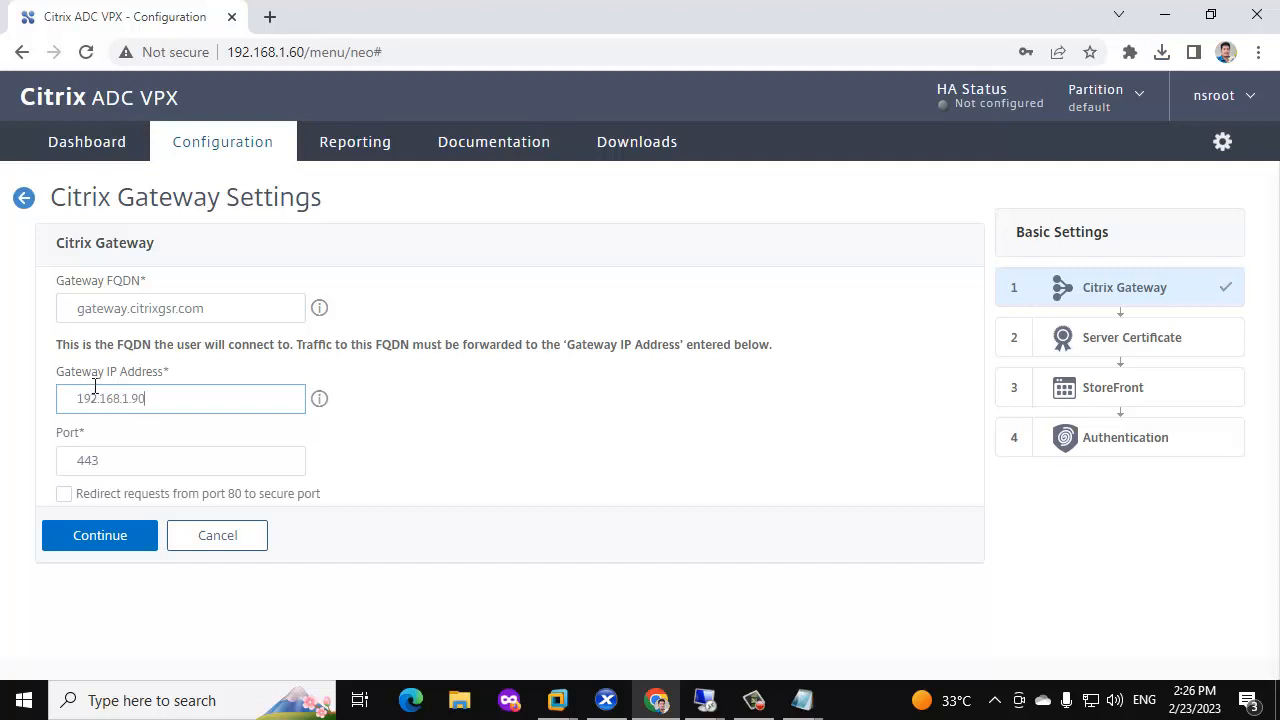
click(120, 535)
Choose to install a new server certificate and upload gateway.cer from the local computer.
scroll(208, 476, down, 1)
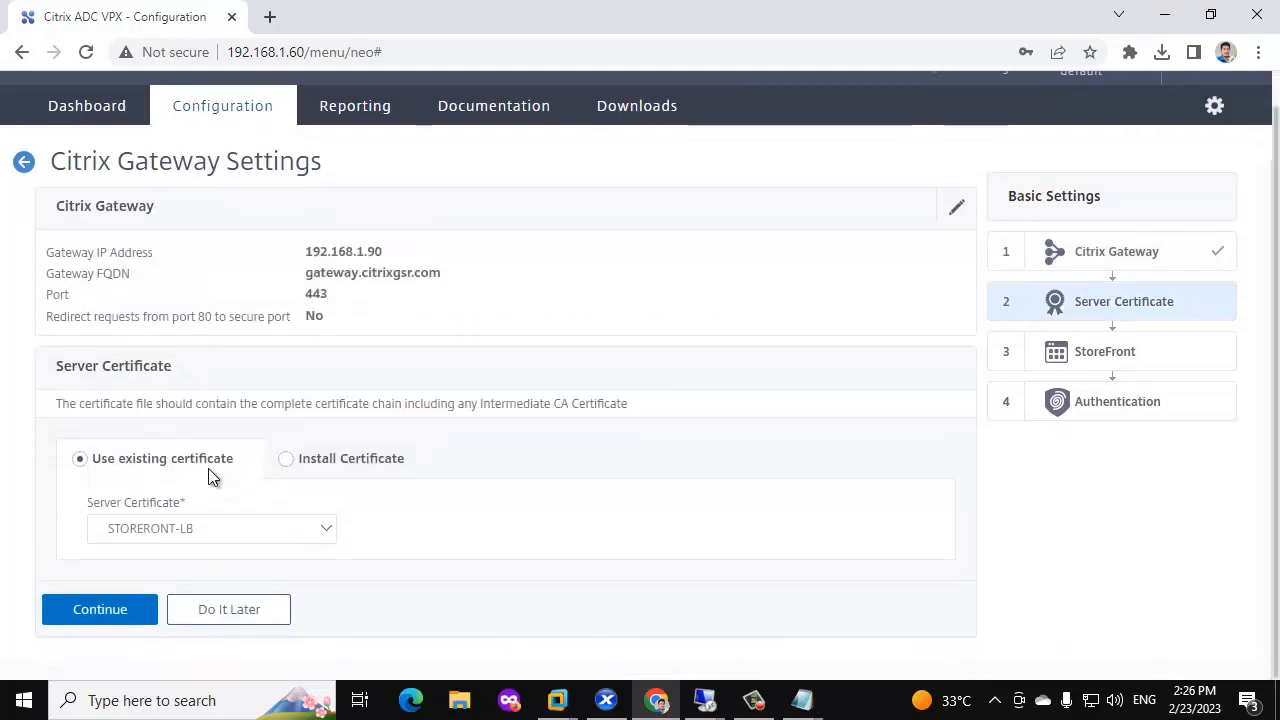
click(287, 459)
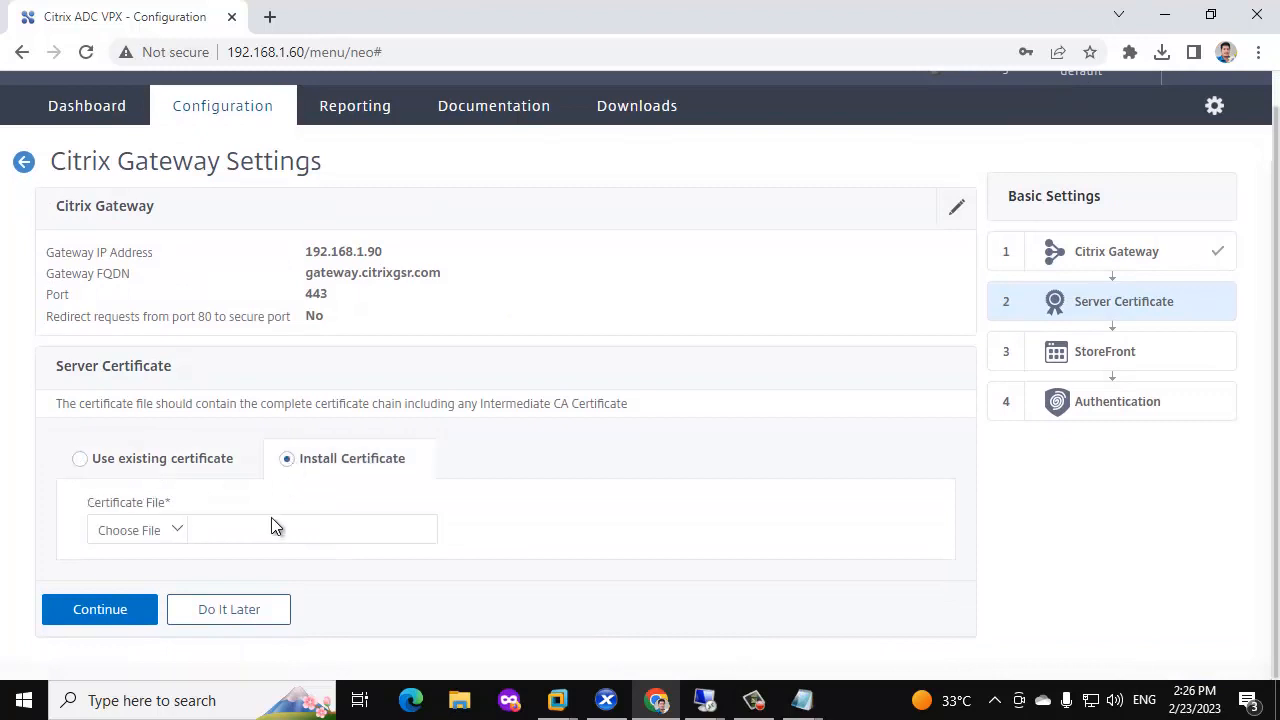
click(177, 529)
click(112, 557)
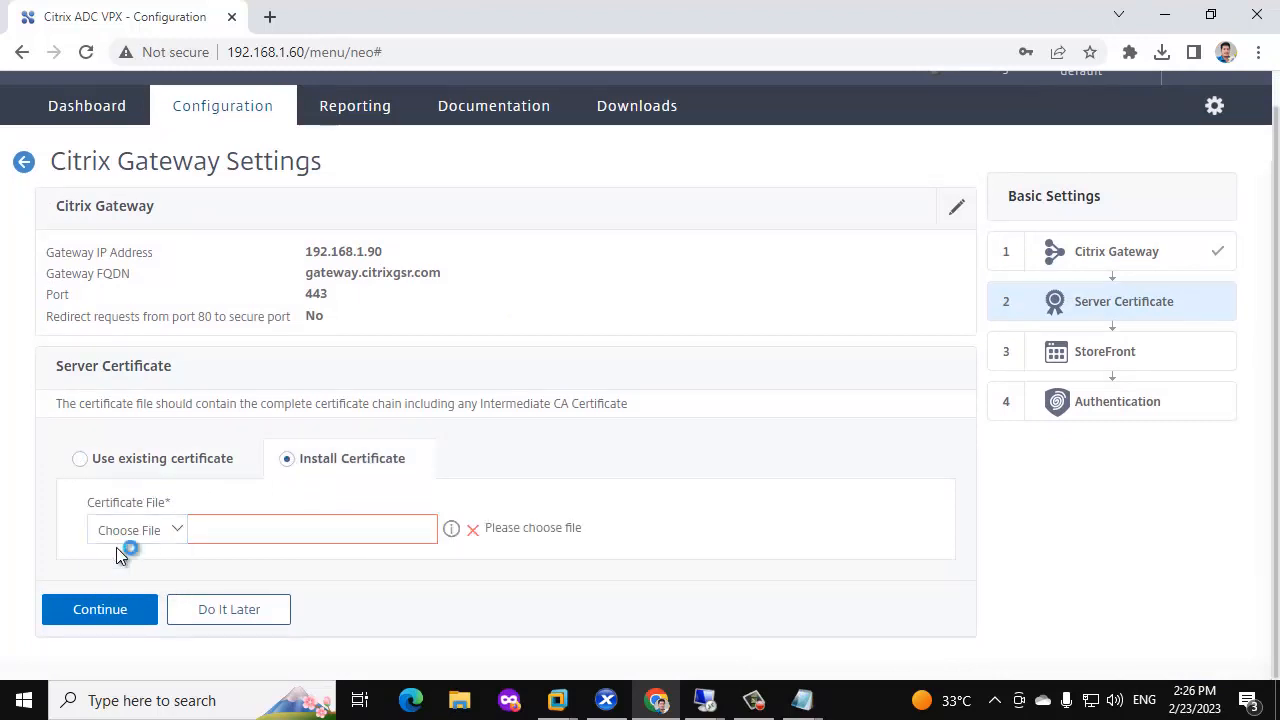
click(392, 182)
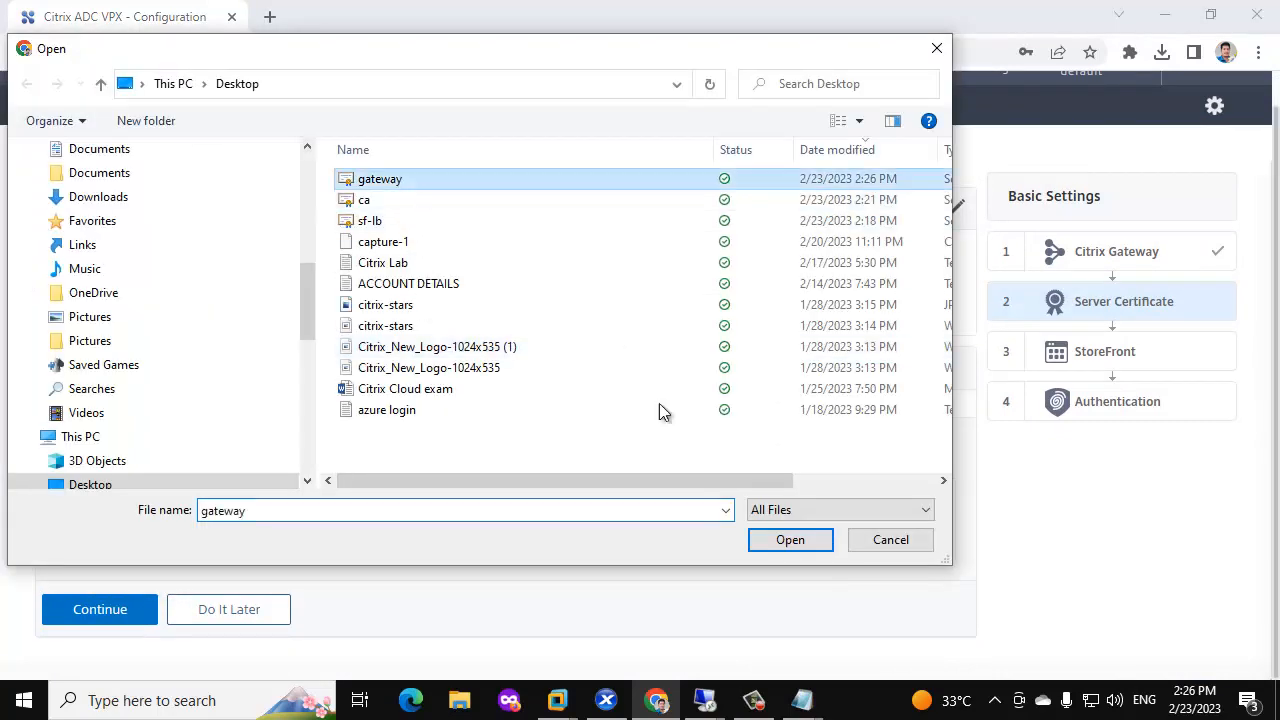
click(785, 546)
scroll(285, 519, down, 1)
Use the appliance's gateway.citrixgsr.com.key file, enter its password, and install the certificate.
click(175, 530)
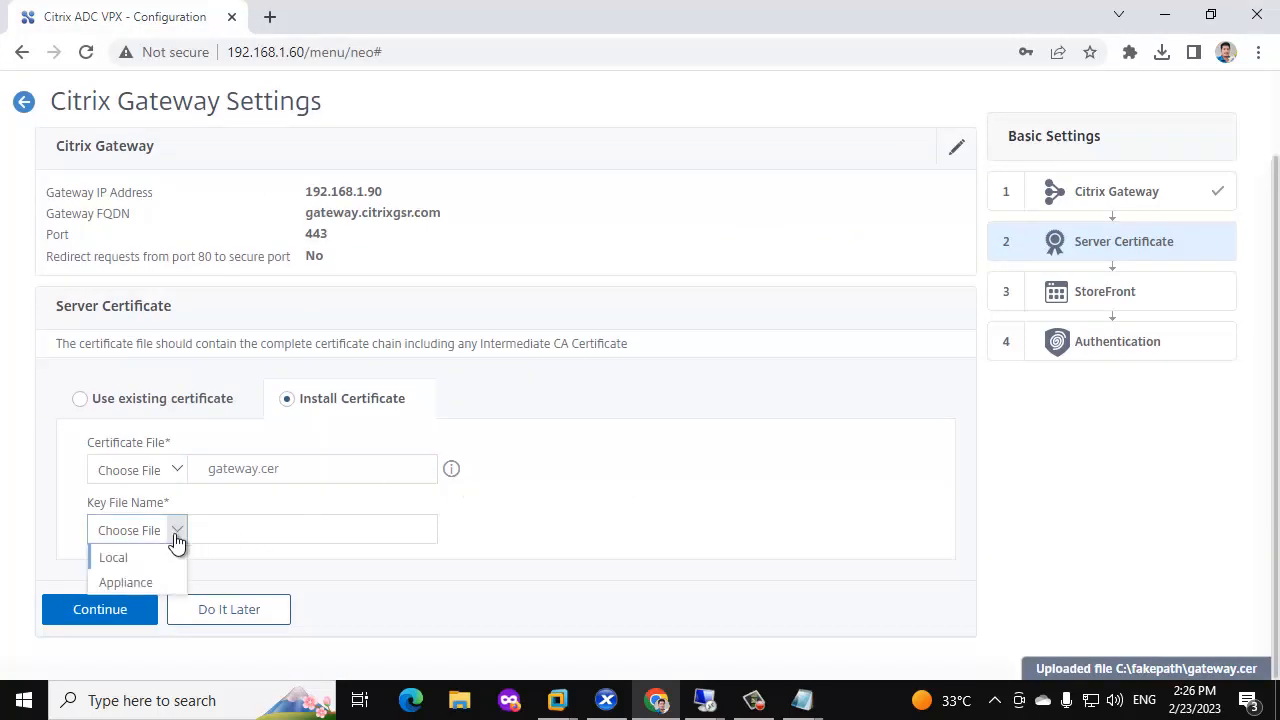
click(126, 582)
scroll(576, 404, down, 5)
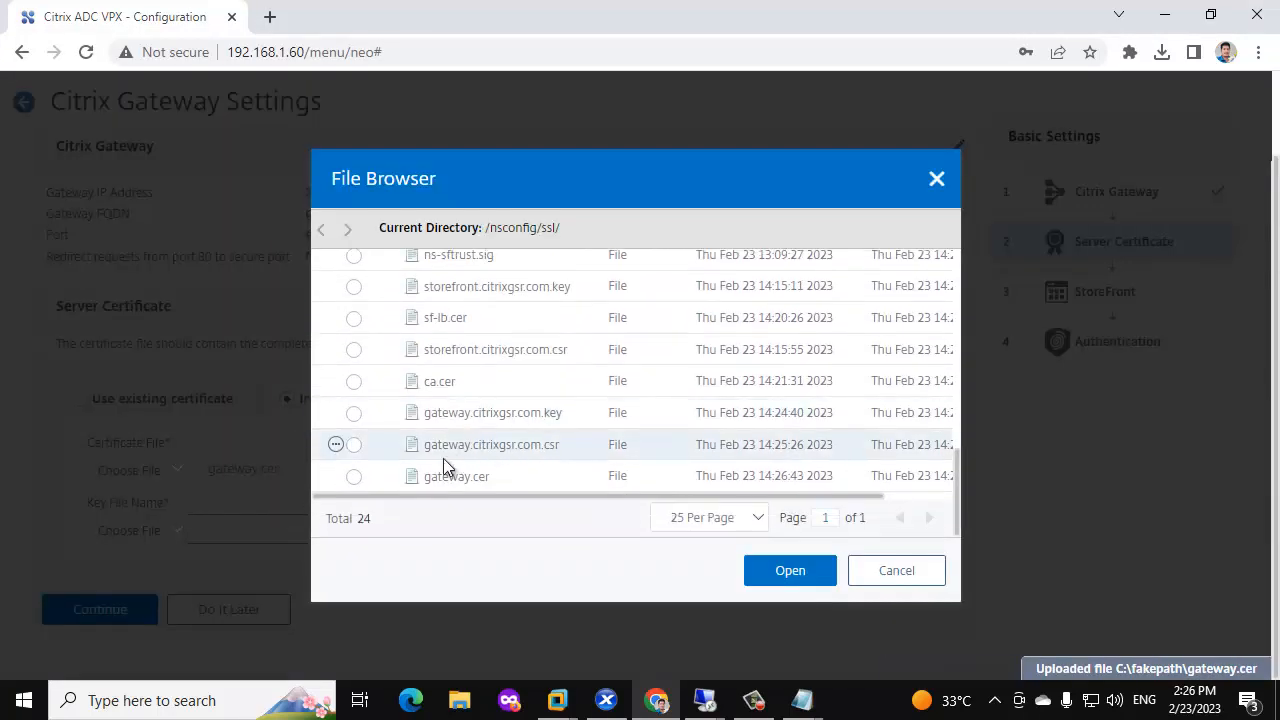
click(354, 413)
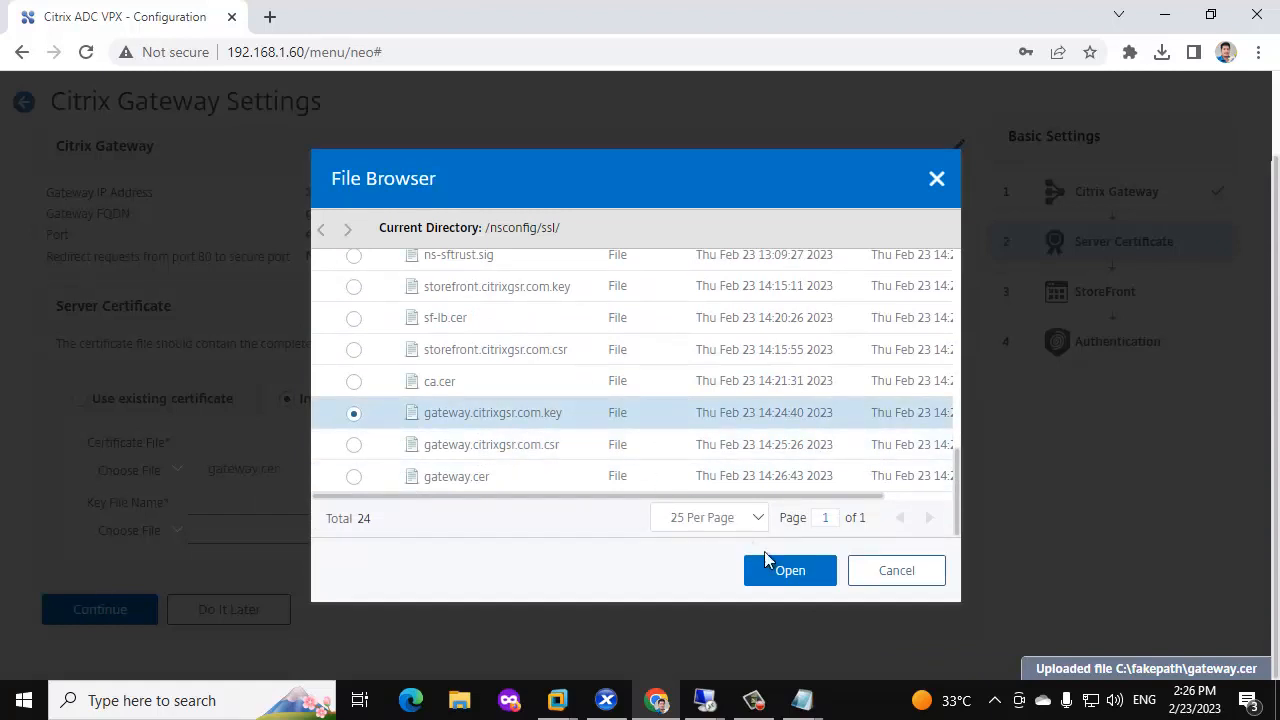
click(790, 571)
click(125, 560)
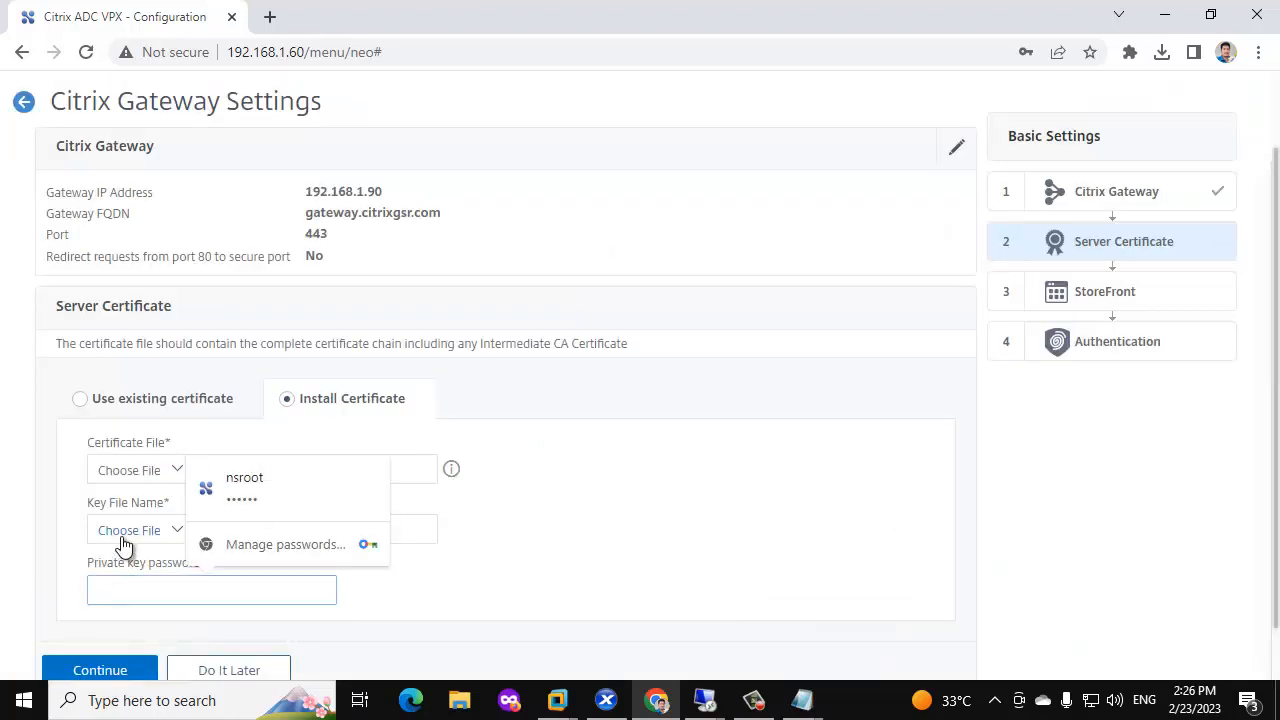
text(***)
scroll(203, 449, down, 1)
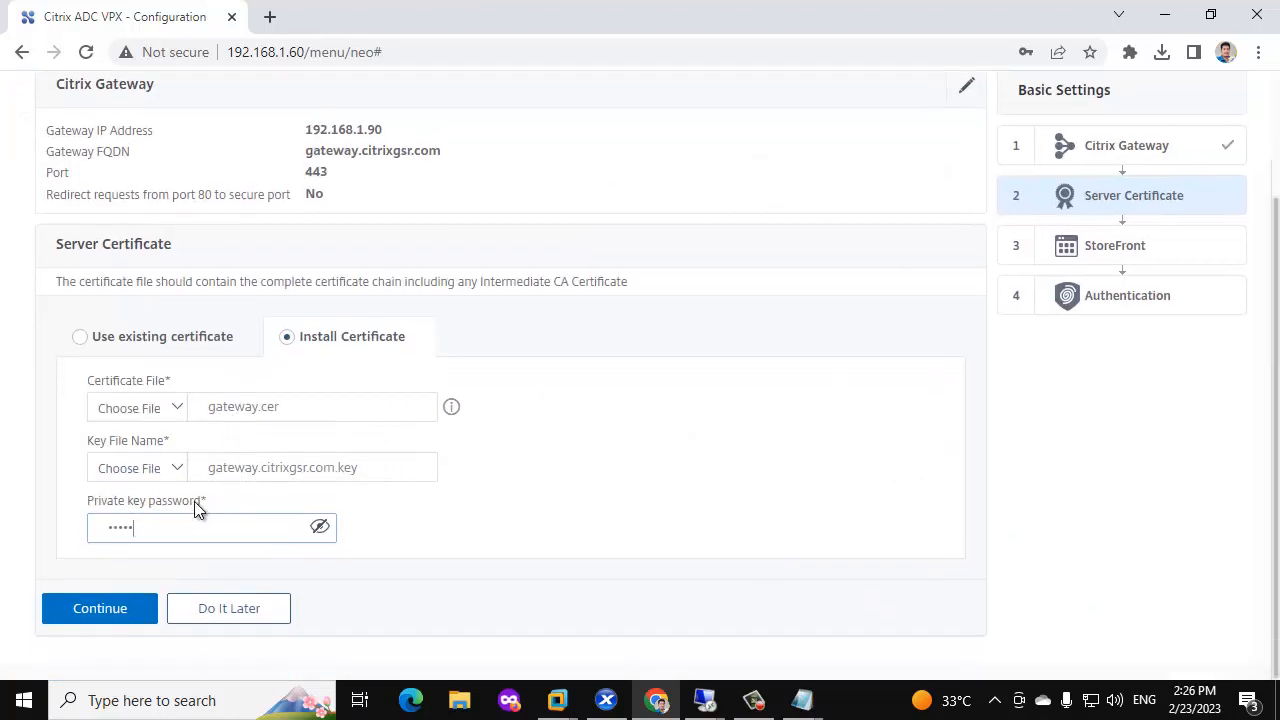
click(86, 609)
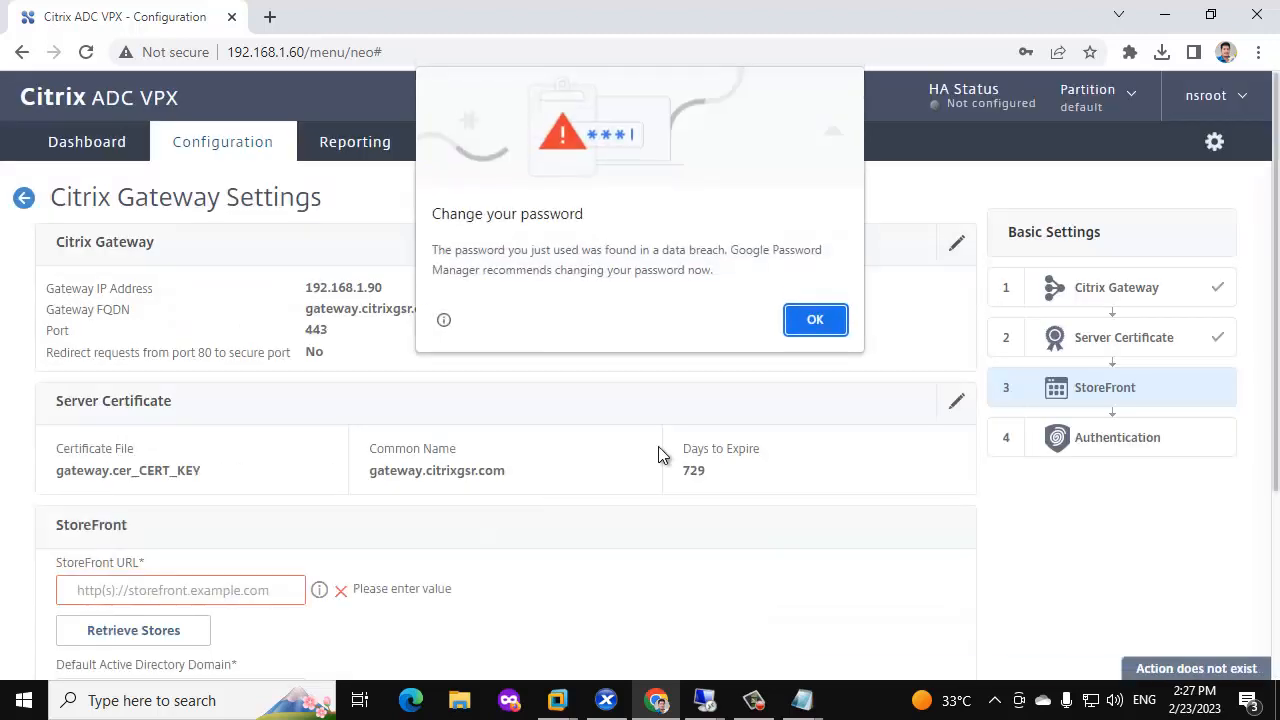
Fill in the suggested StoreFront URL storefront.citrixgsr.com and retrieve its stores.
click(815, 319)
click(211, 589)
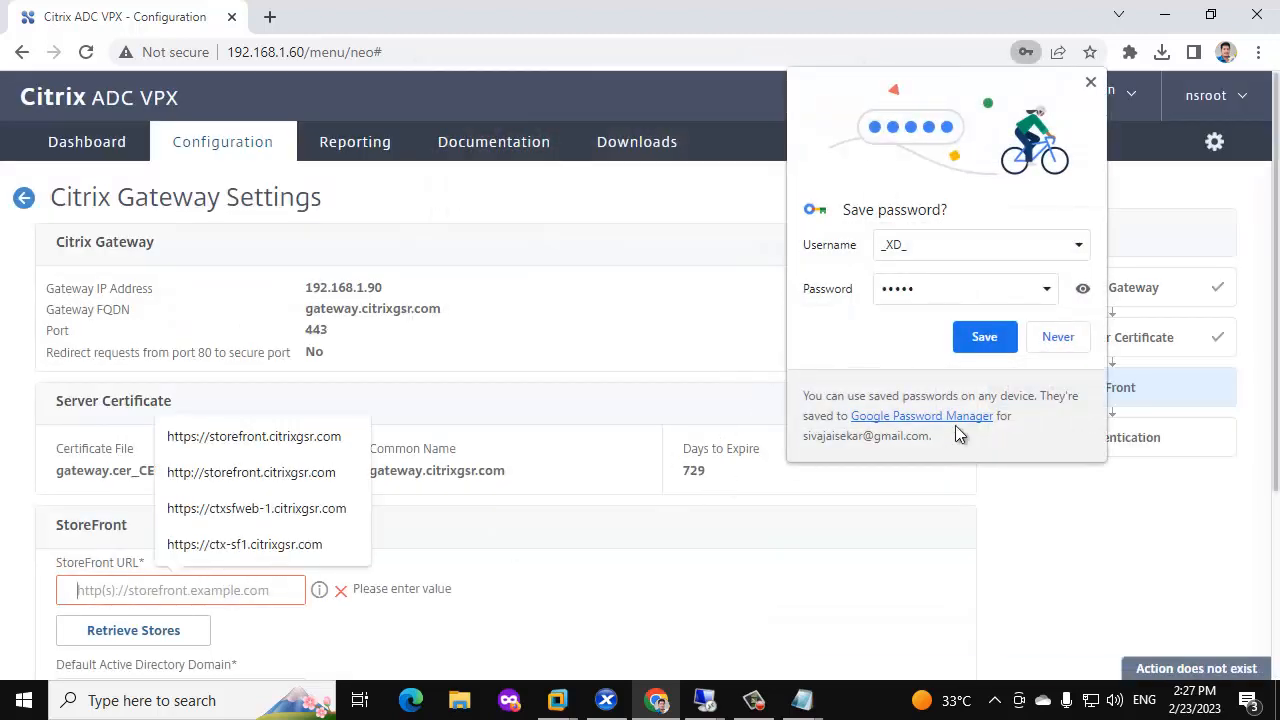
click(1058, 336)
click(229, 580)
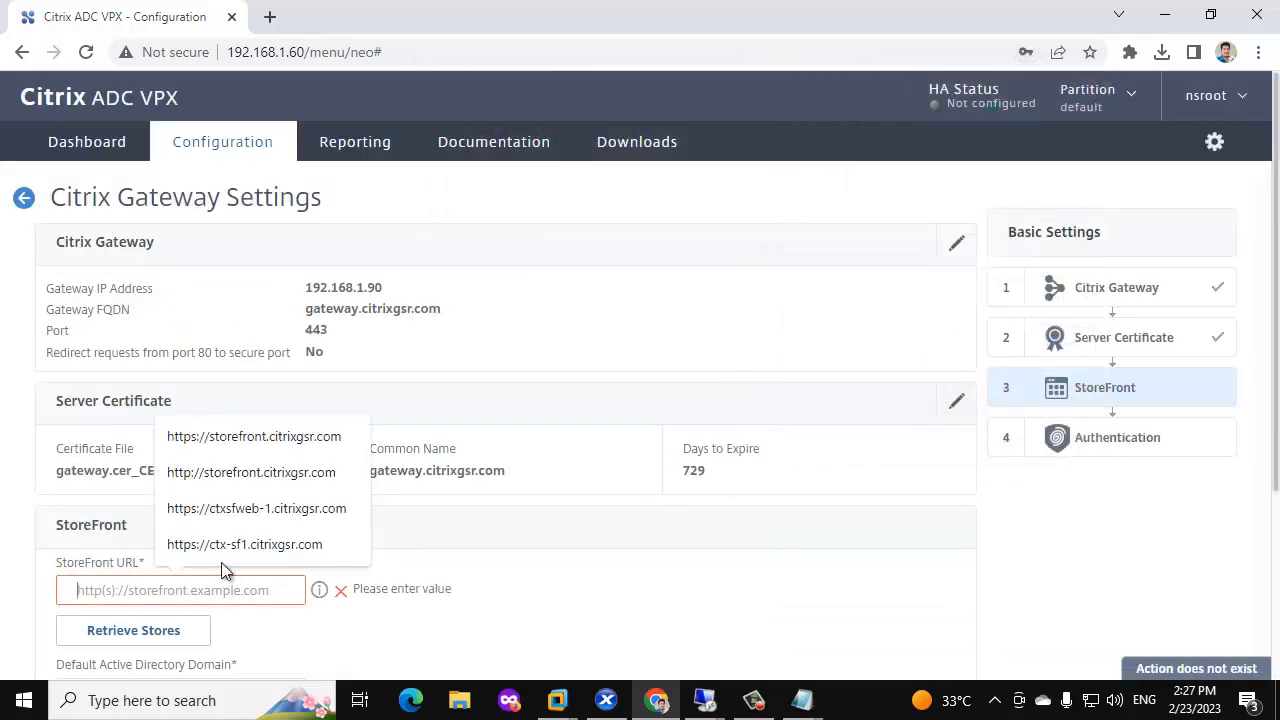
click(265, 443)
scroll(260, 520, down, 3)
click(166, 363)
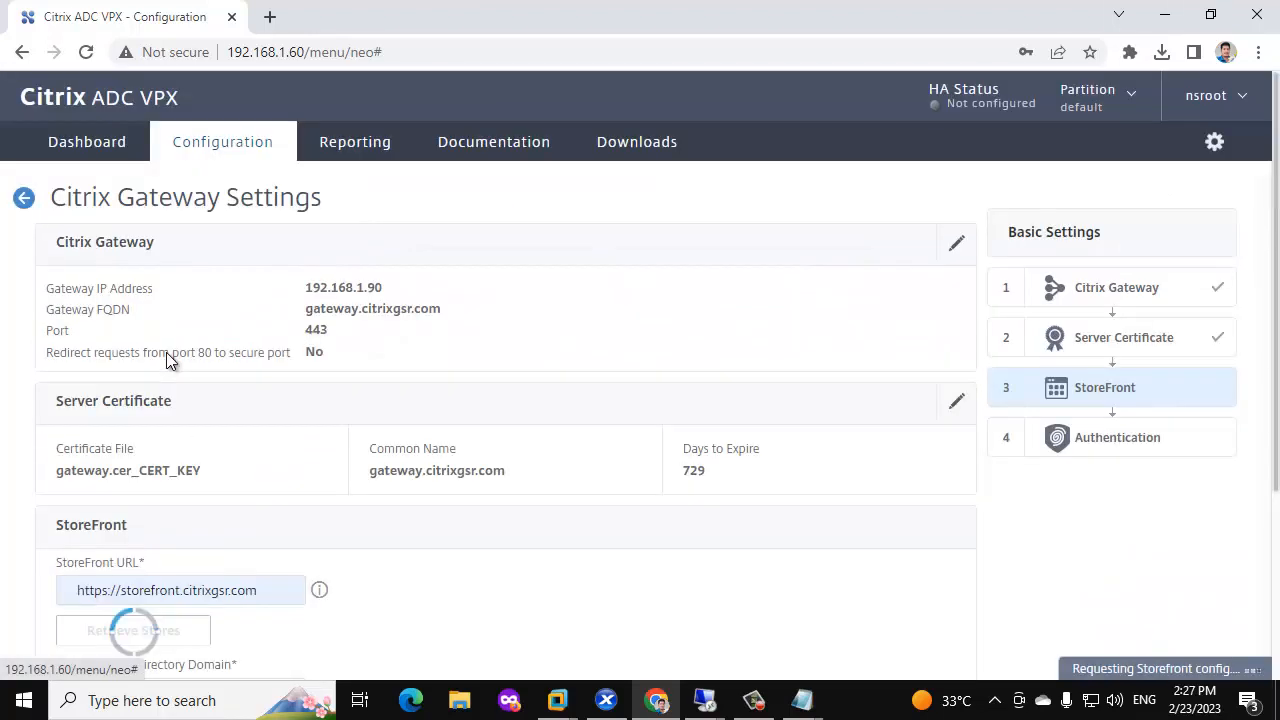
Keep /Citrix/CitrixGSRWeb as the Receiver for Web path and set the domain to citrixgsr.com.
scroll(376, 356, down, 3)
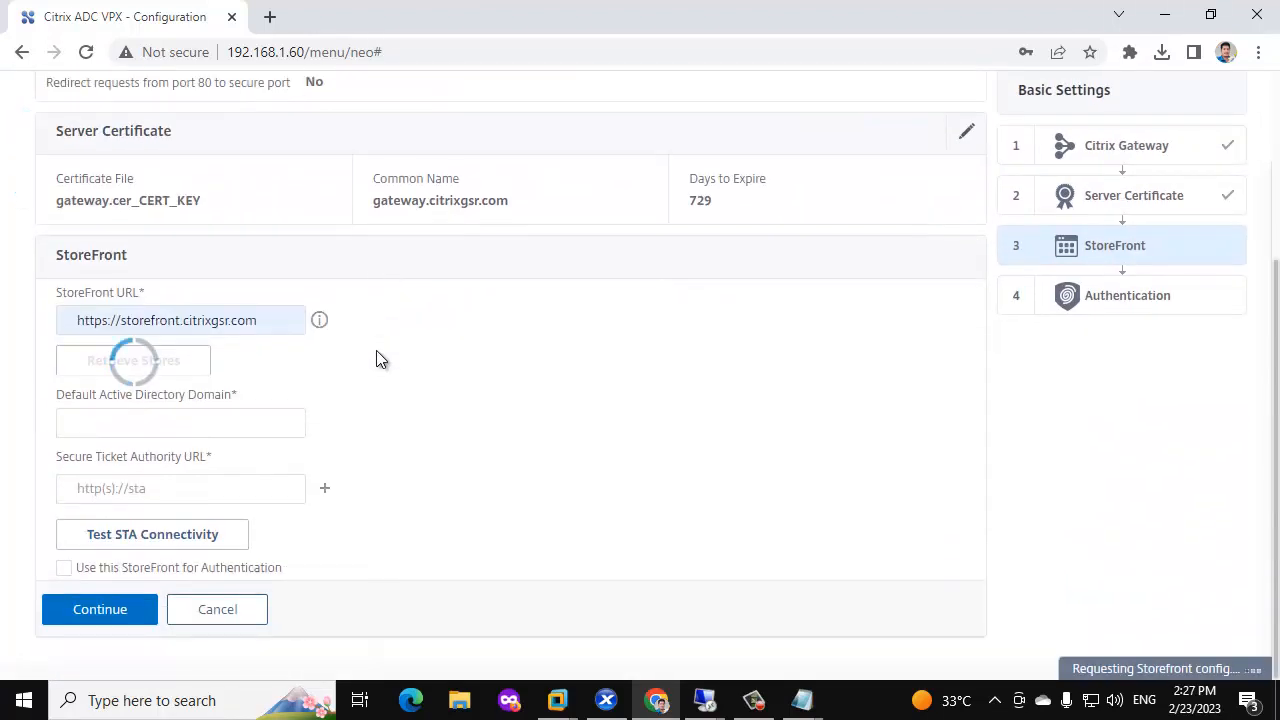
click(267, 323)
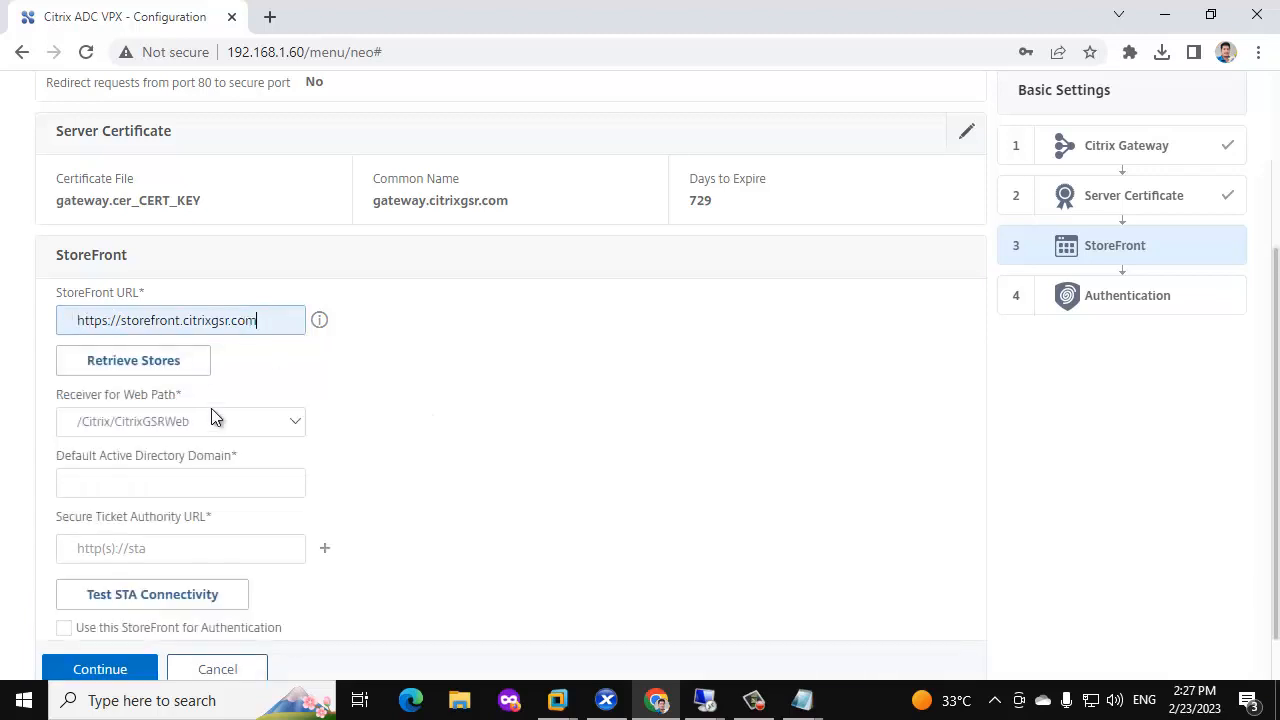
click(196, 424)
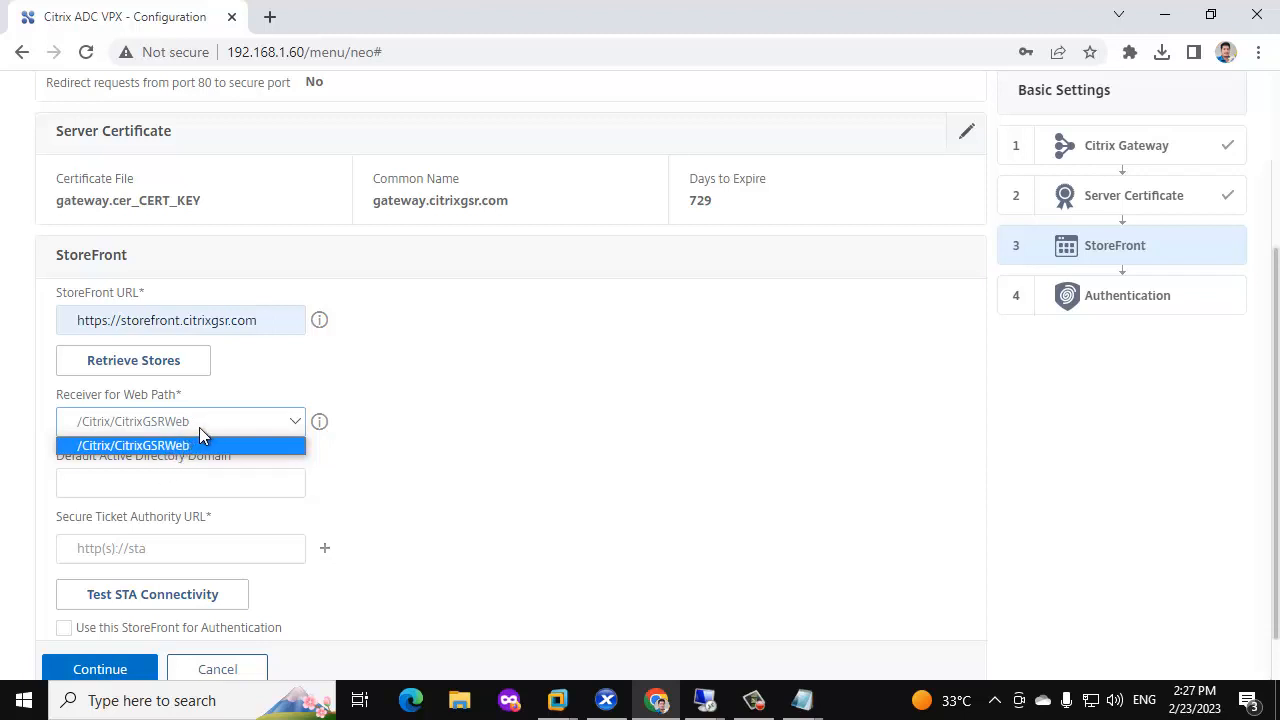
click(300, 449)
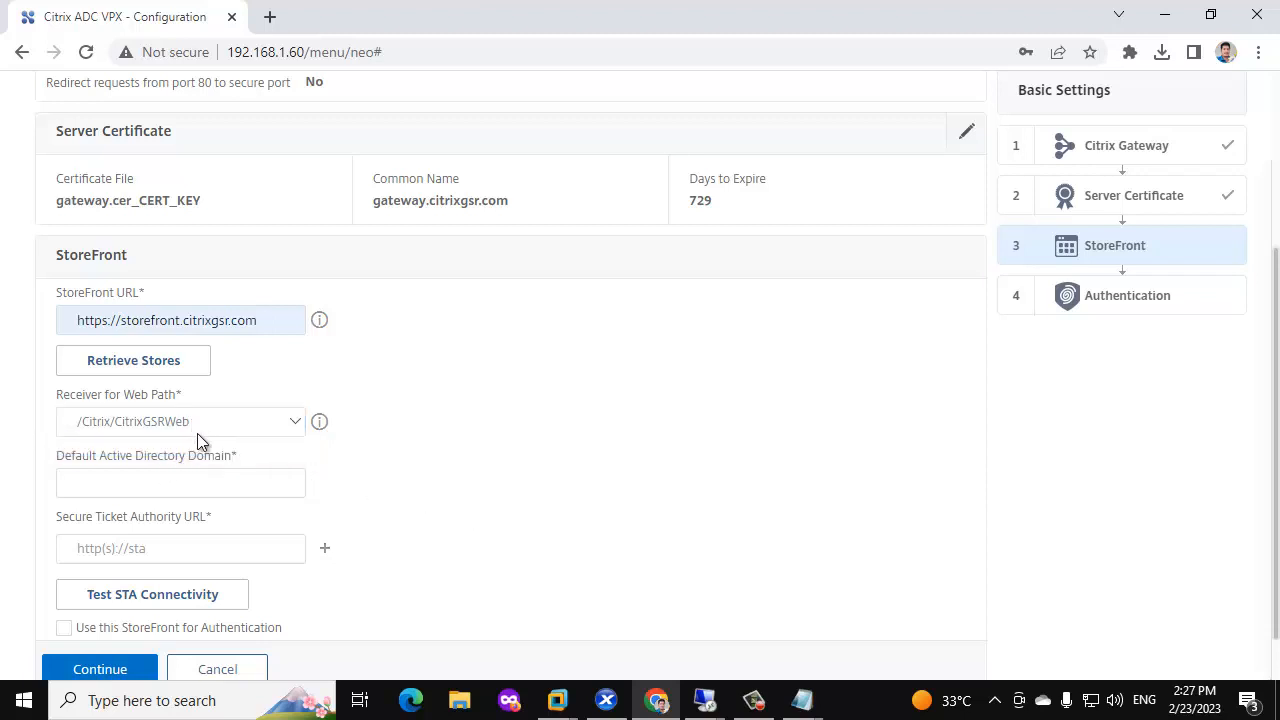
click(186, 482)
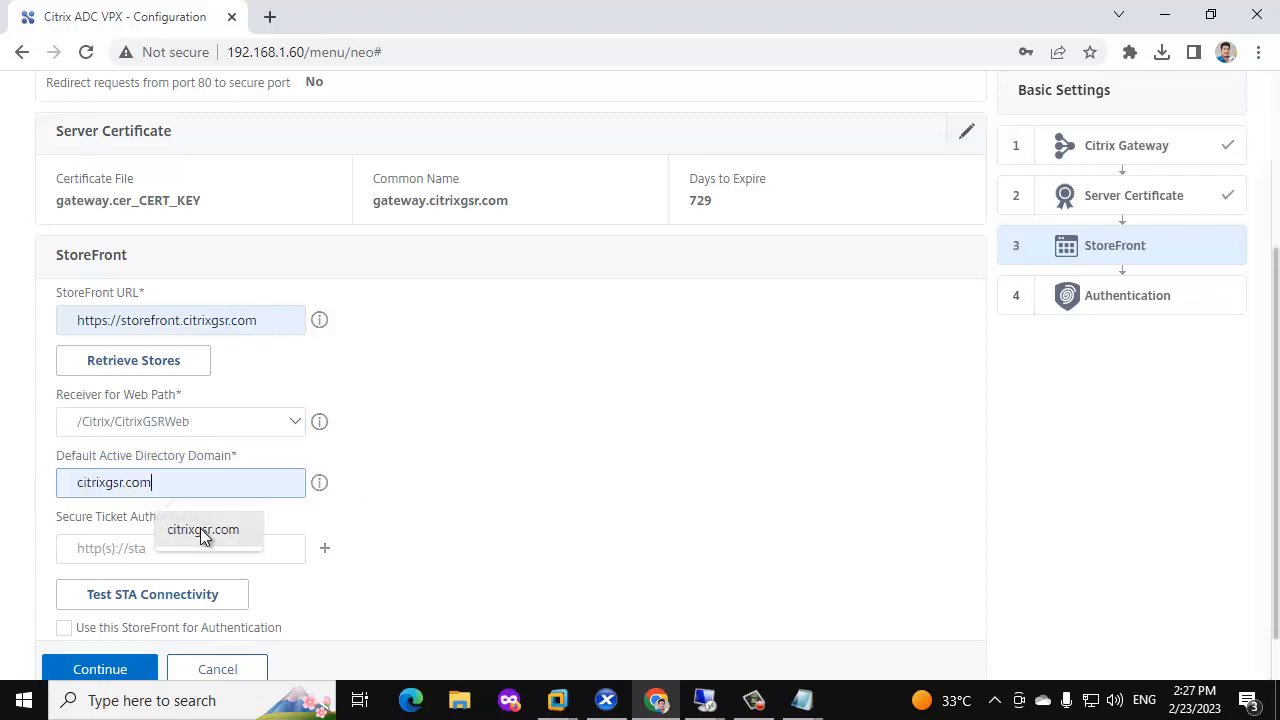
click(200, 528)
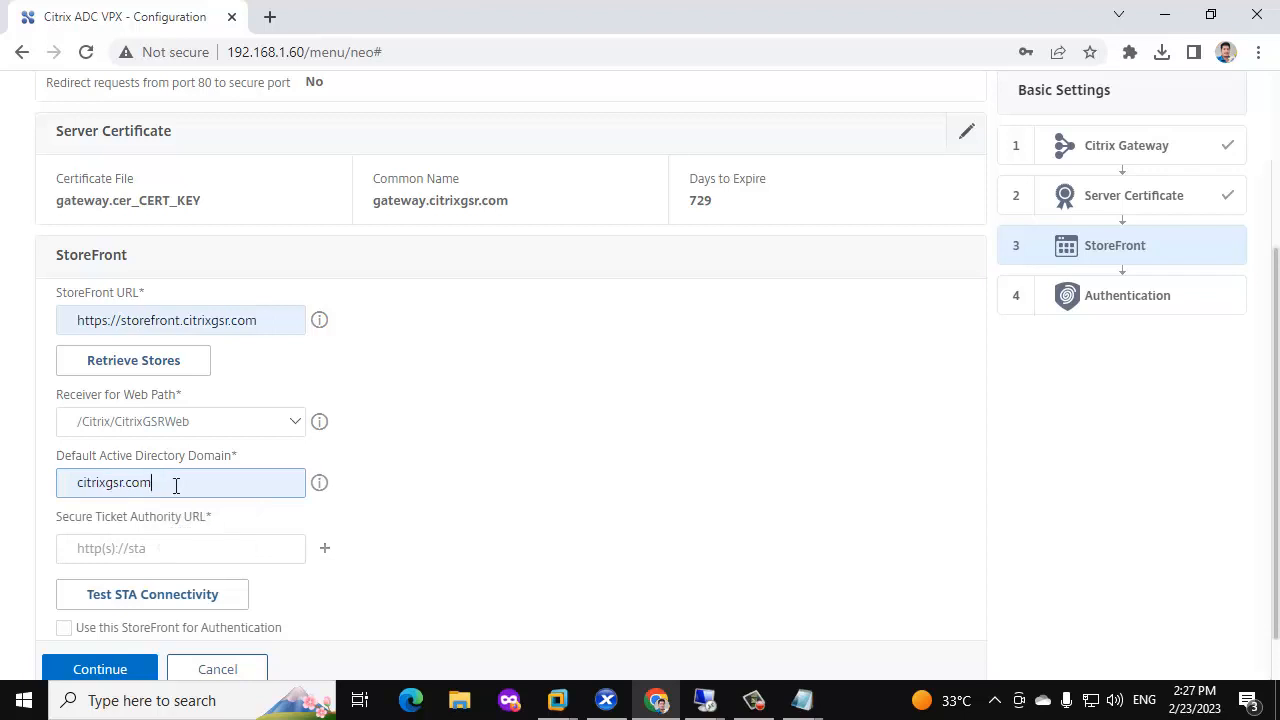
click(159, 546)
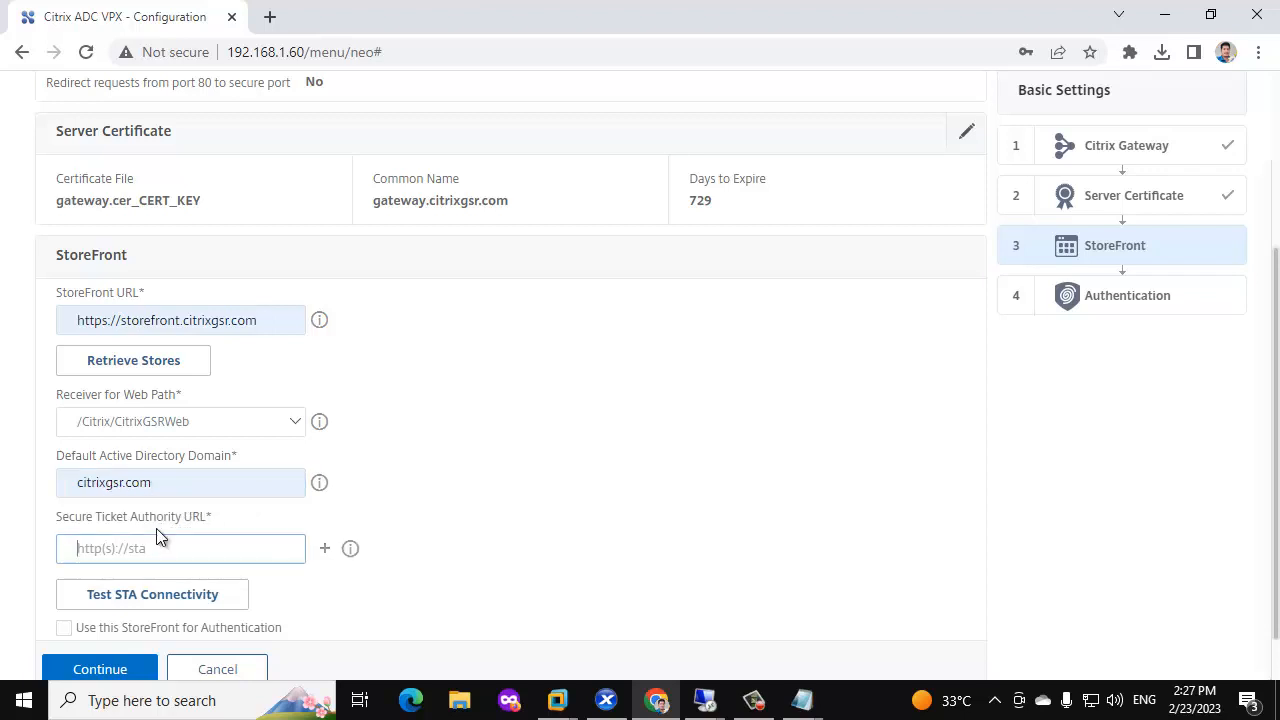
text(https://ctx-dc1.citrixgsr.com)
key(ctrl+a)
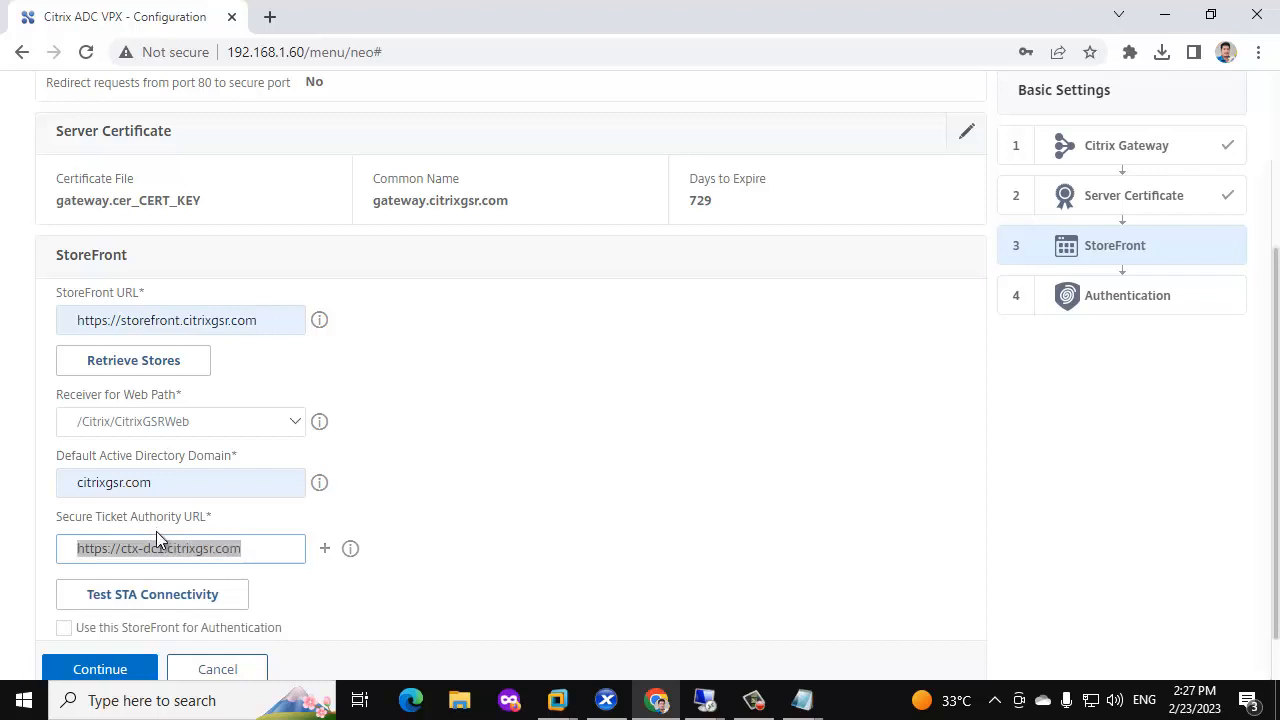
click(322, 553)
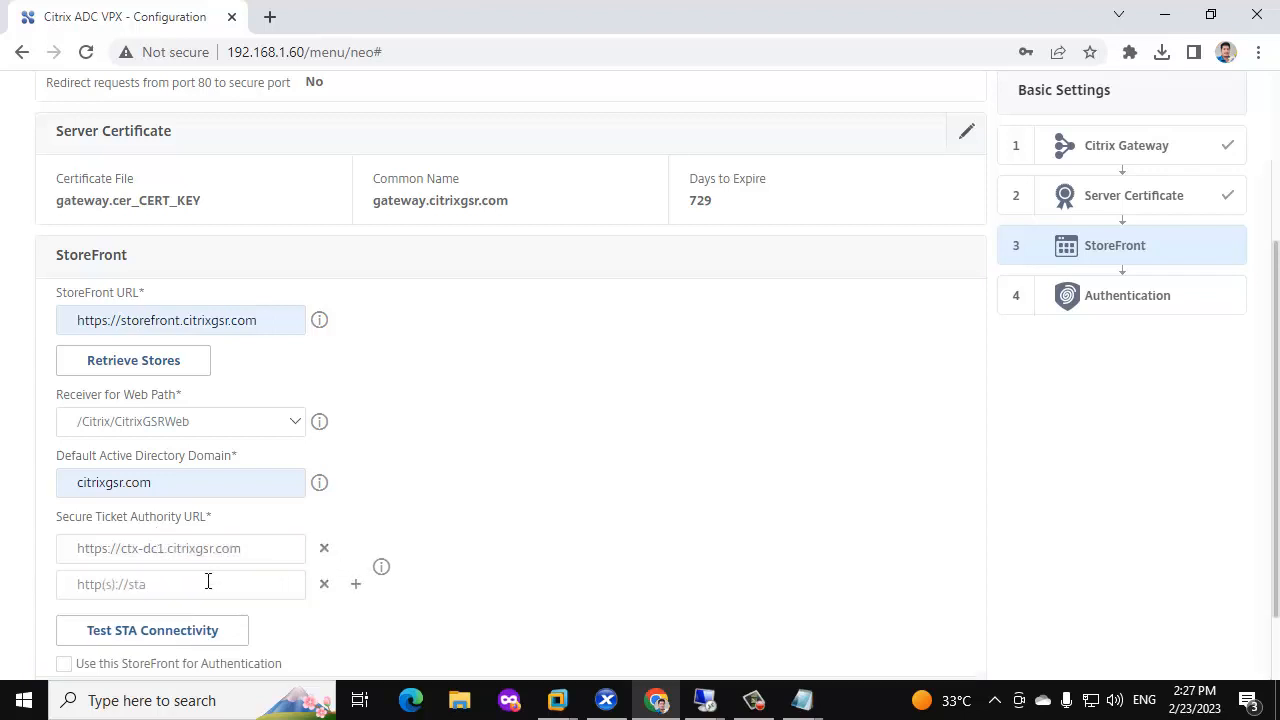
click(186, 585)
drag(234, 557, 70, 537)
key(ctrl+c)
click(80, 584)
key(ctrl+v)
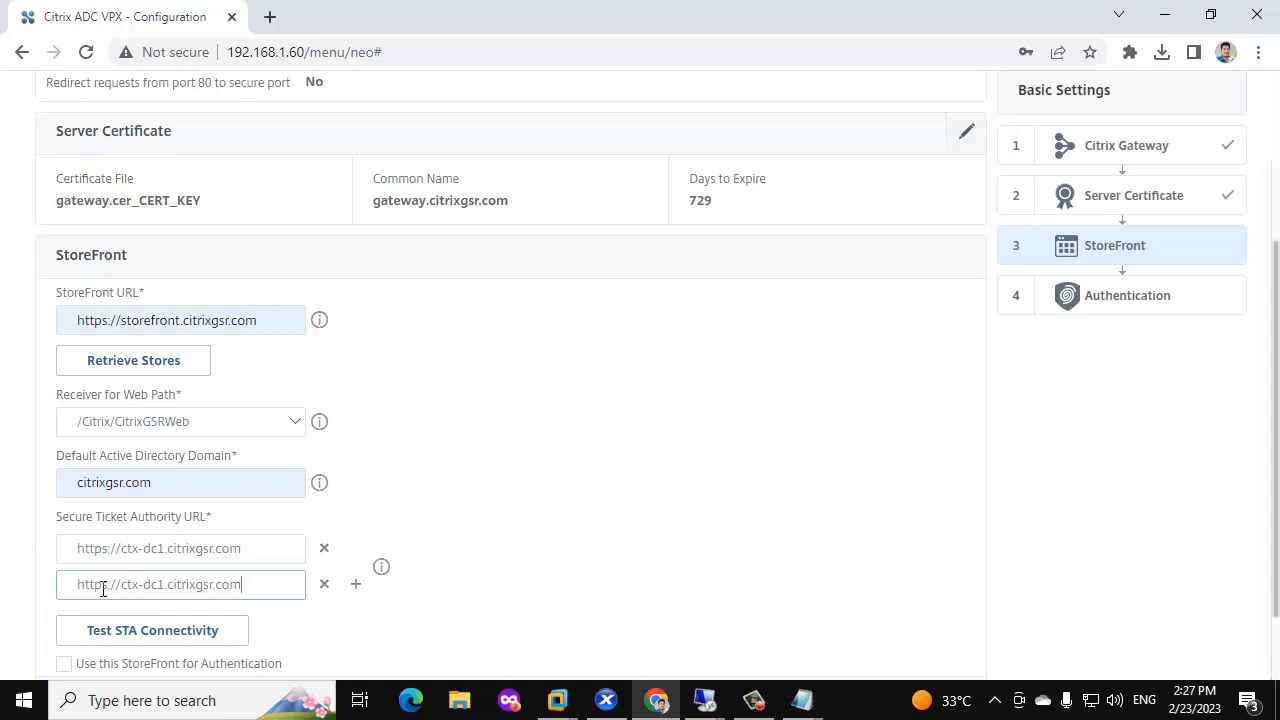
key(BackSpace)
text(2)
scroll(278, 545, down, 2)
click(195, 537)
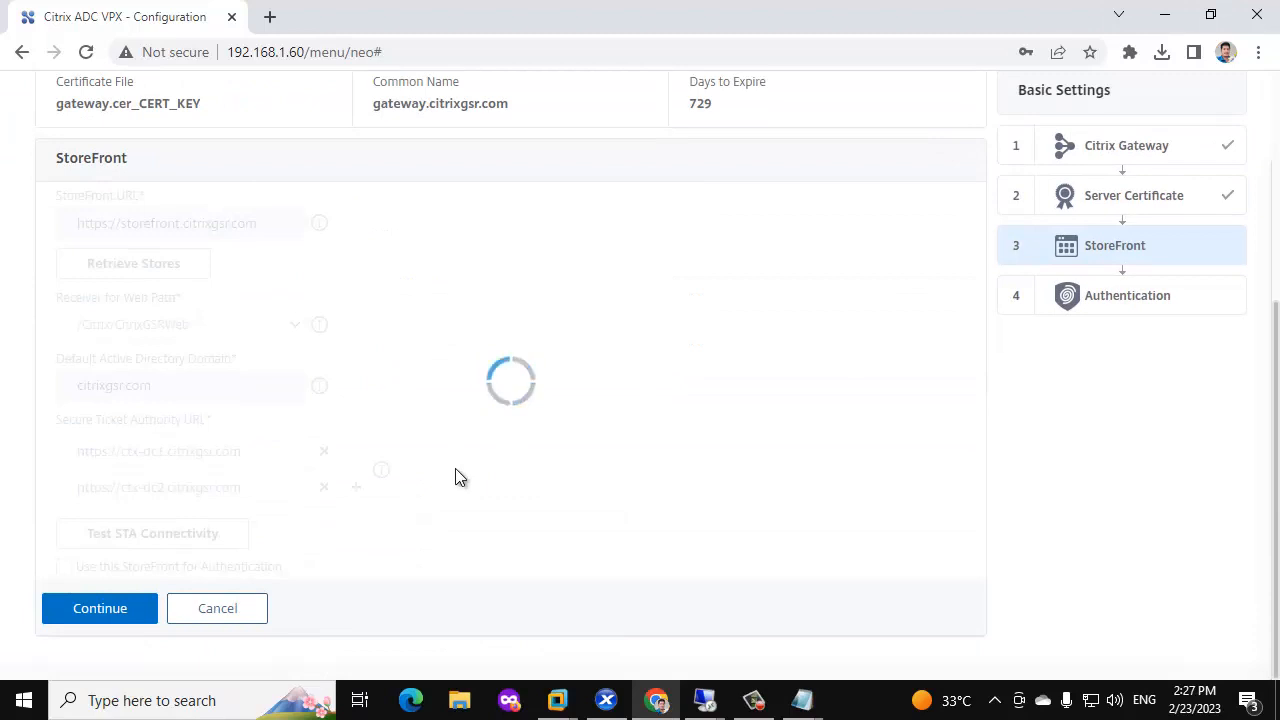
click(82, 612)
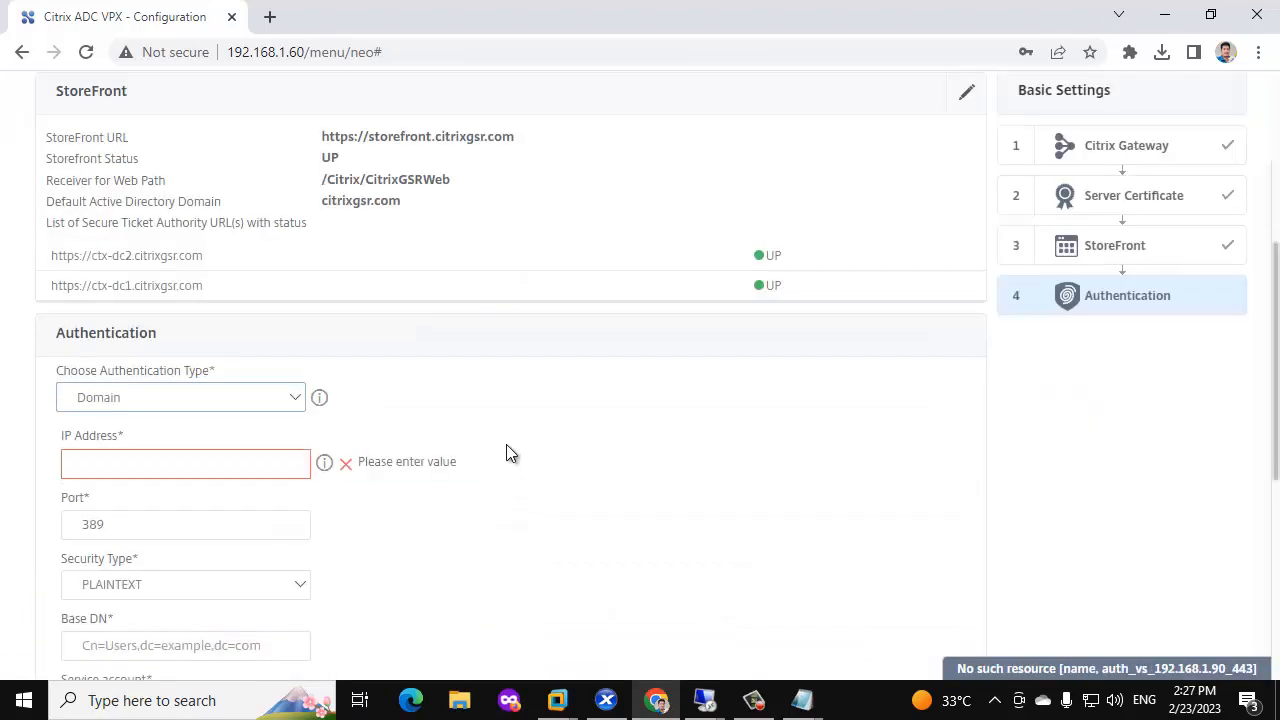
Enter LDAP server 192.168.1.20, base DN dc=citrixgsr,dc=com, and the service account name and password.
click(135, 463)
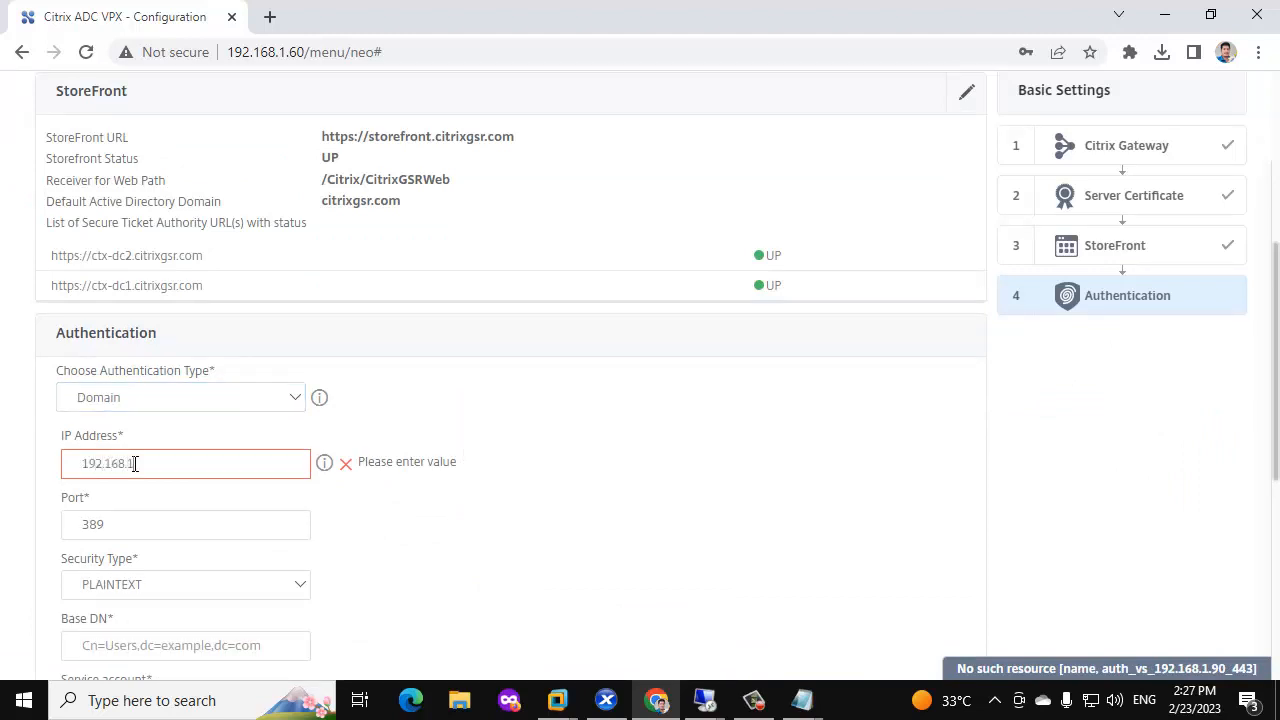
scroll(135, 463, down, 3)
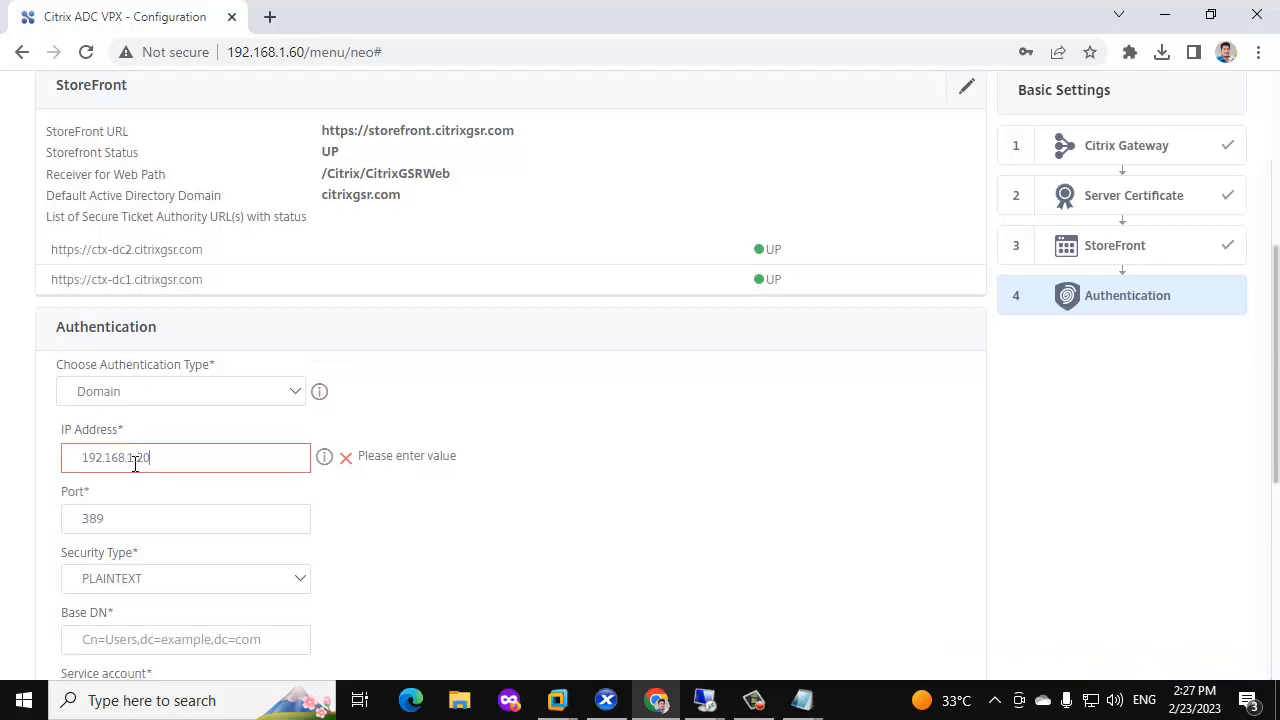
click(158, 344)
text(dc=citrixgsr,dc=com)
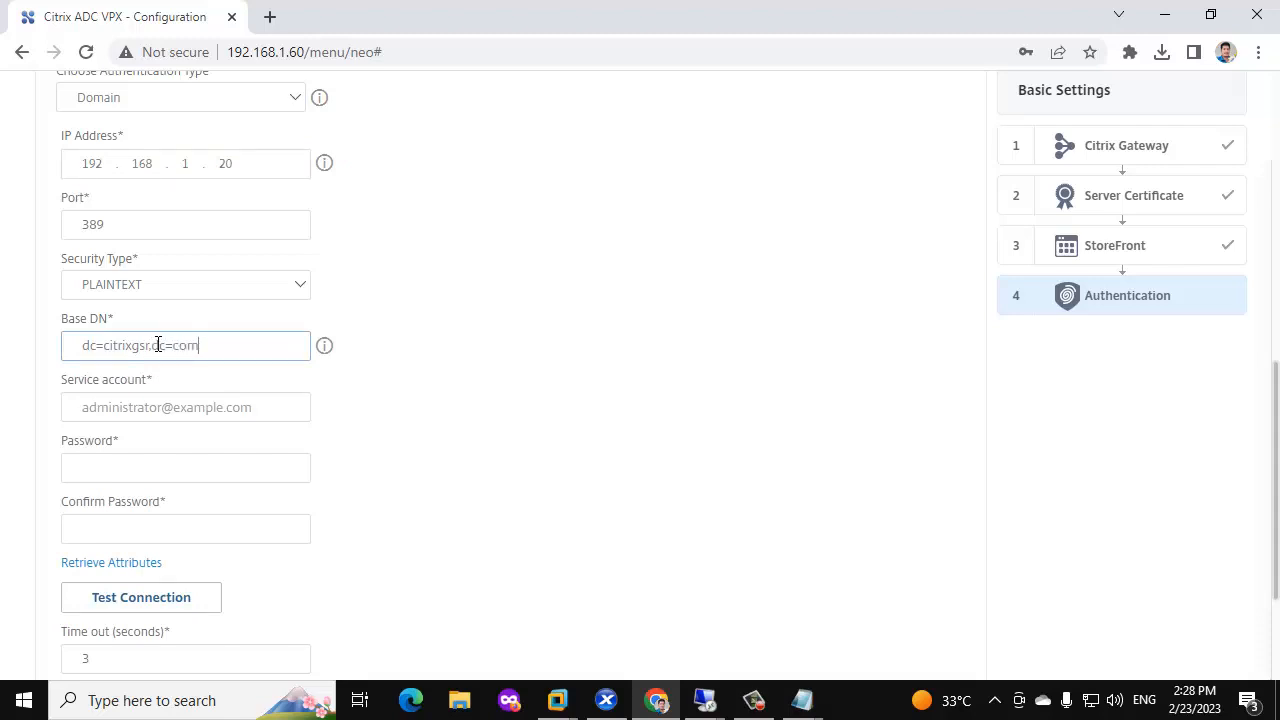
click(114, 410)
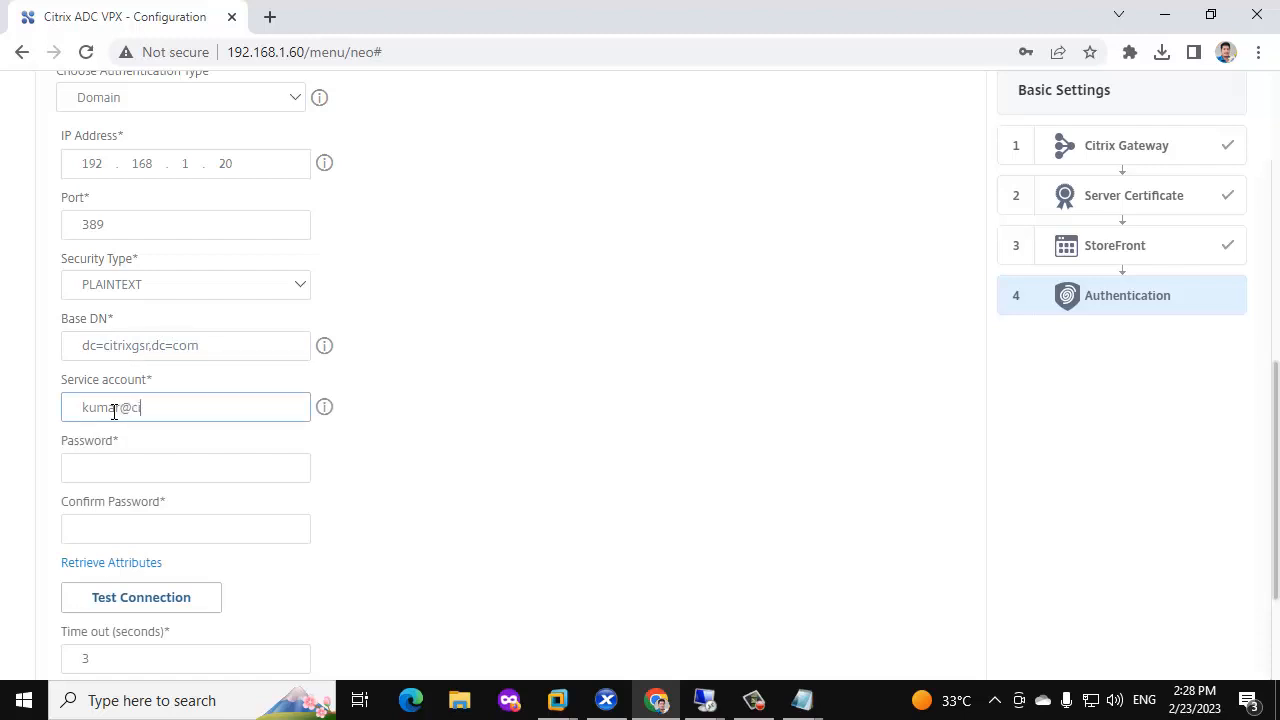
click(122, 470)
text(***)
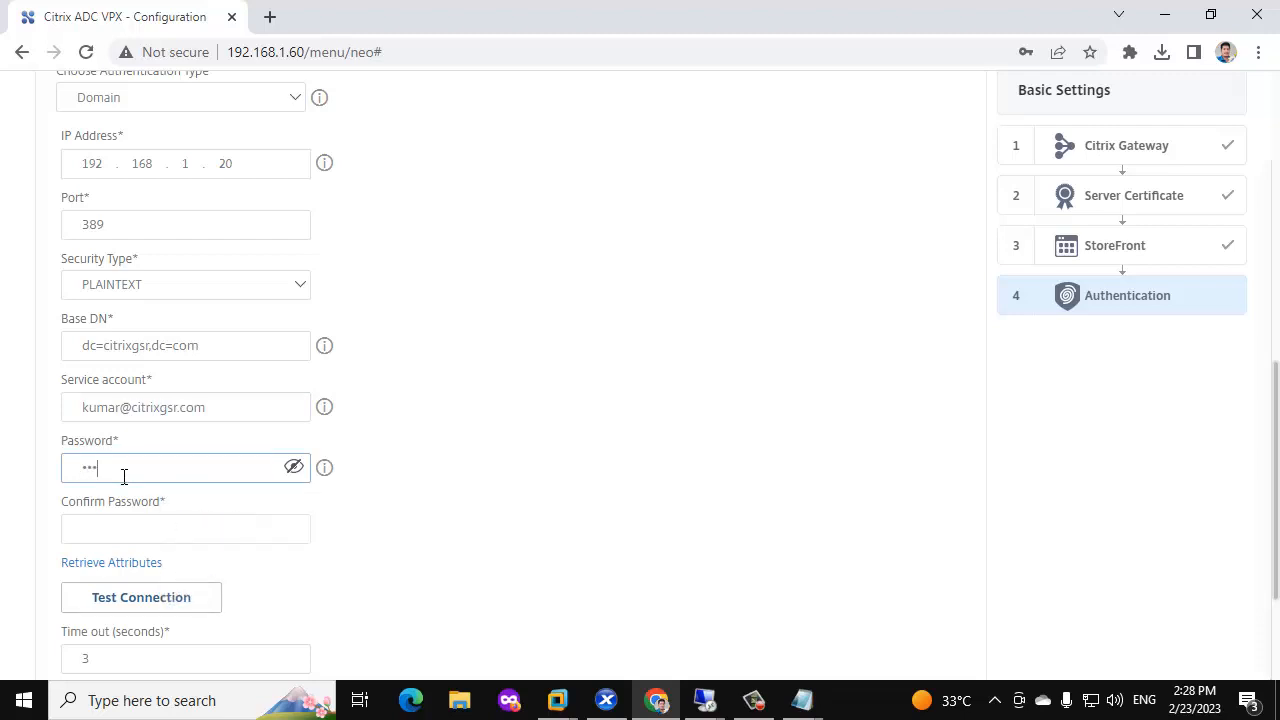
key(Tab)
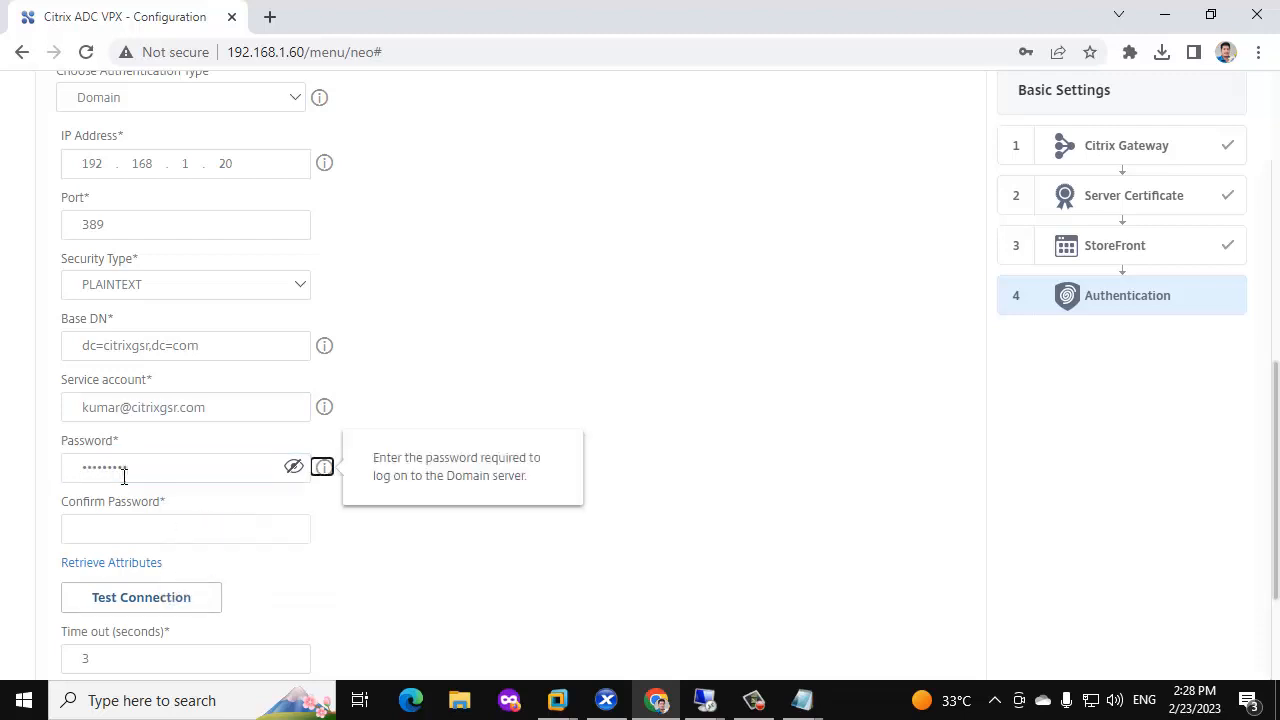
key(Tab)
text(**)
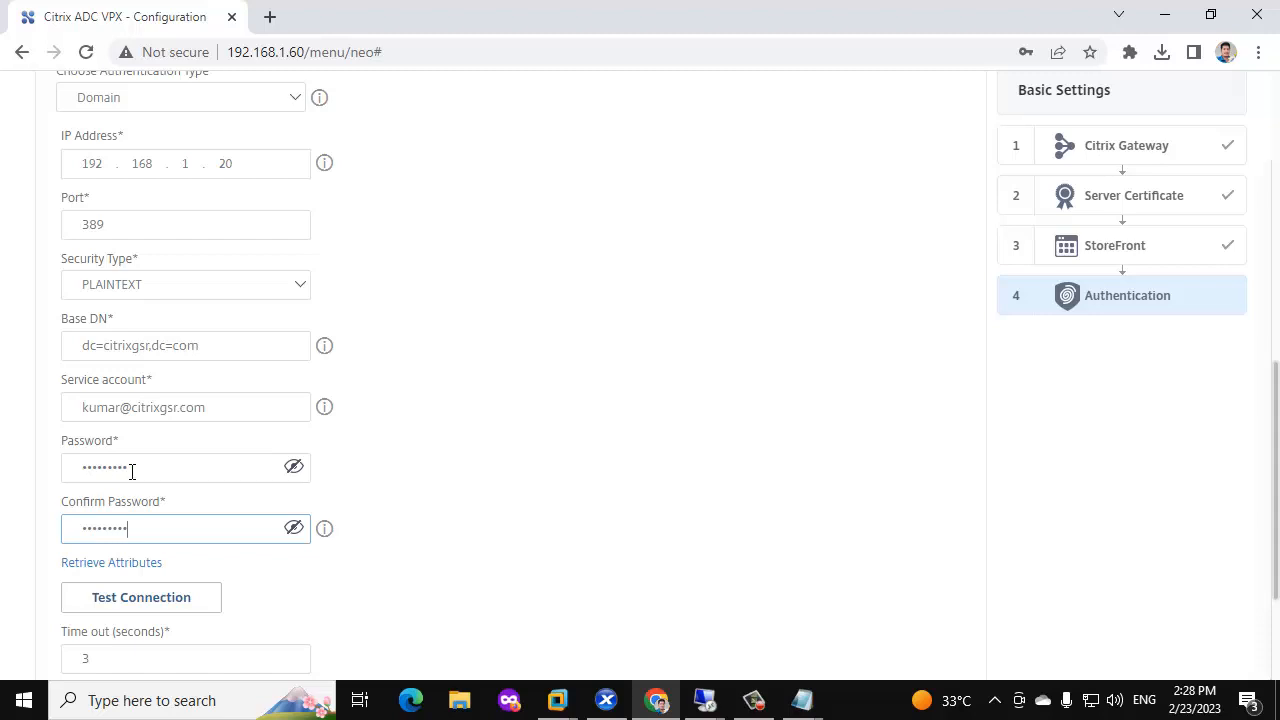
Test the LDAP connection, use sAMAccountName as the logon attribute, and continue.
scroll(140, 440, down, 2)
click(149, 409)
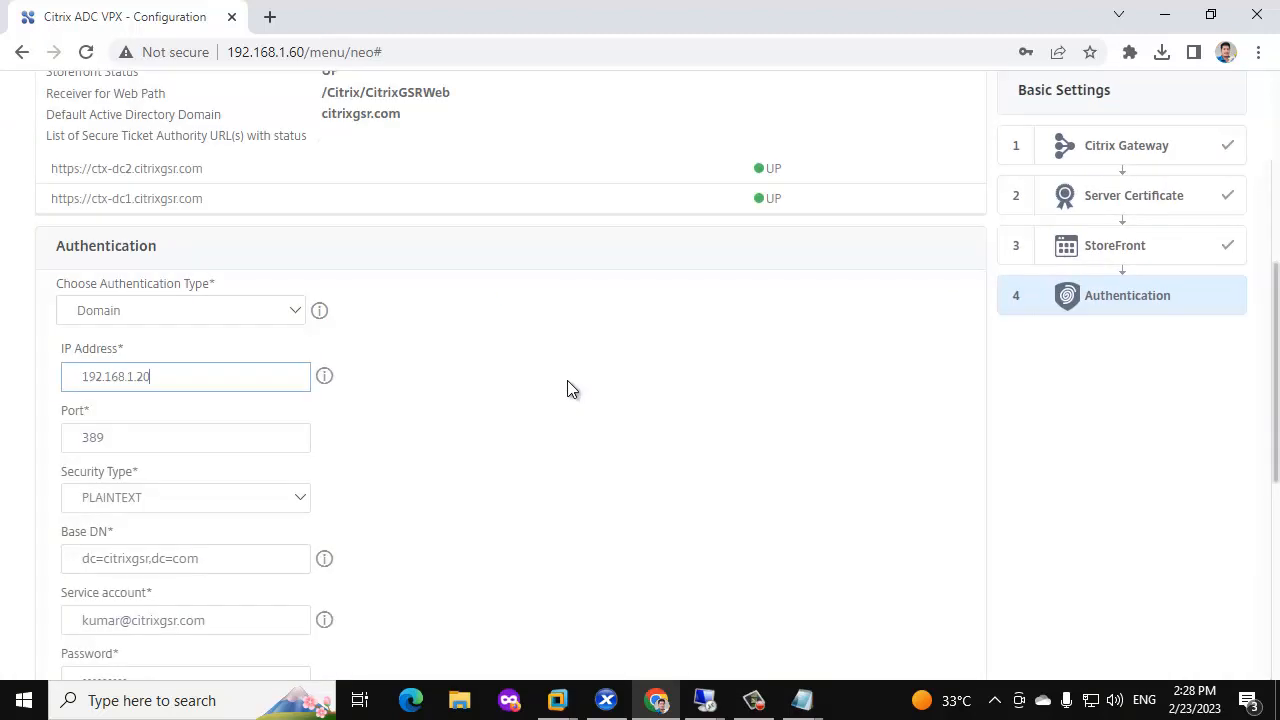
scroll(560, 392, down, 5)
click(197, 525)
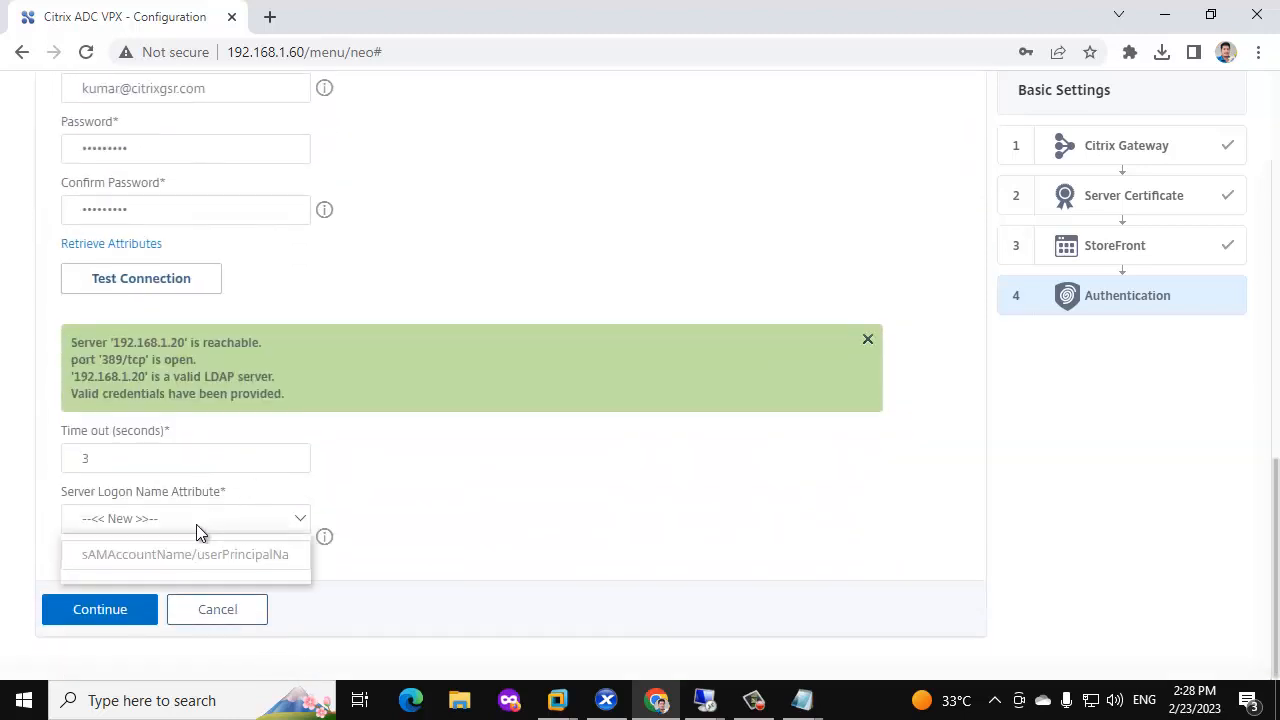
click(150, 559)
click(104, 623)
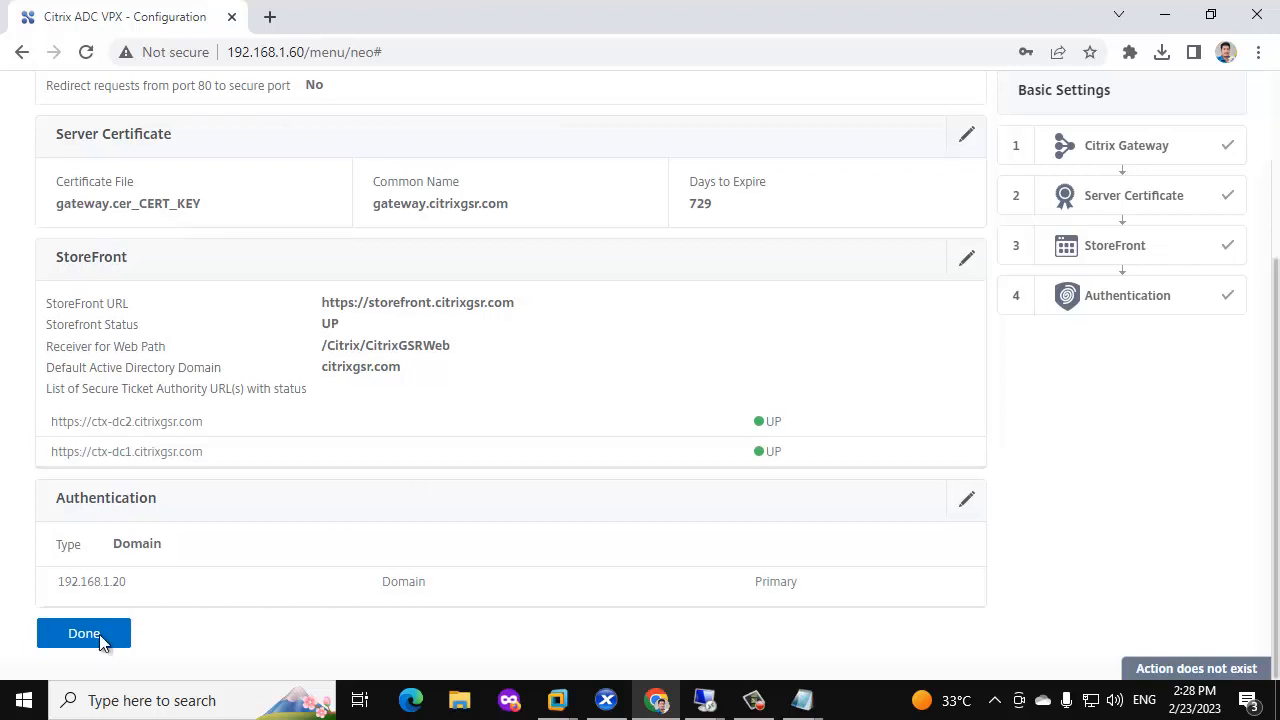
Finish the gateway wizard and open virtual server _XD_192.168.1.90_443 for editing.
click(84, 634)
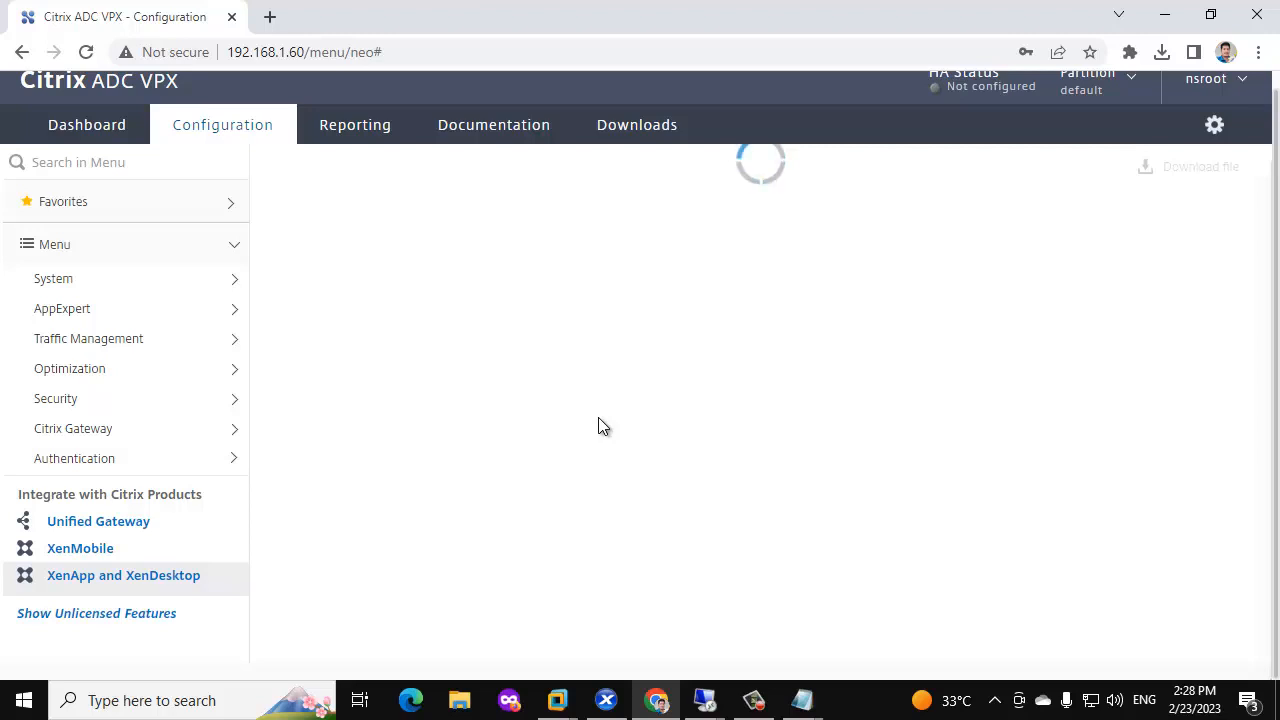
scroll(598, 427, down, 3)
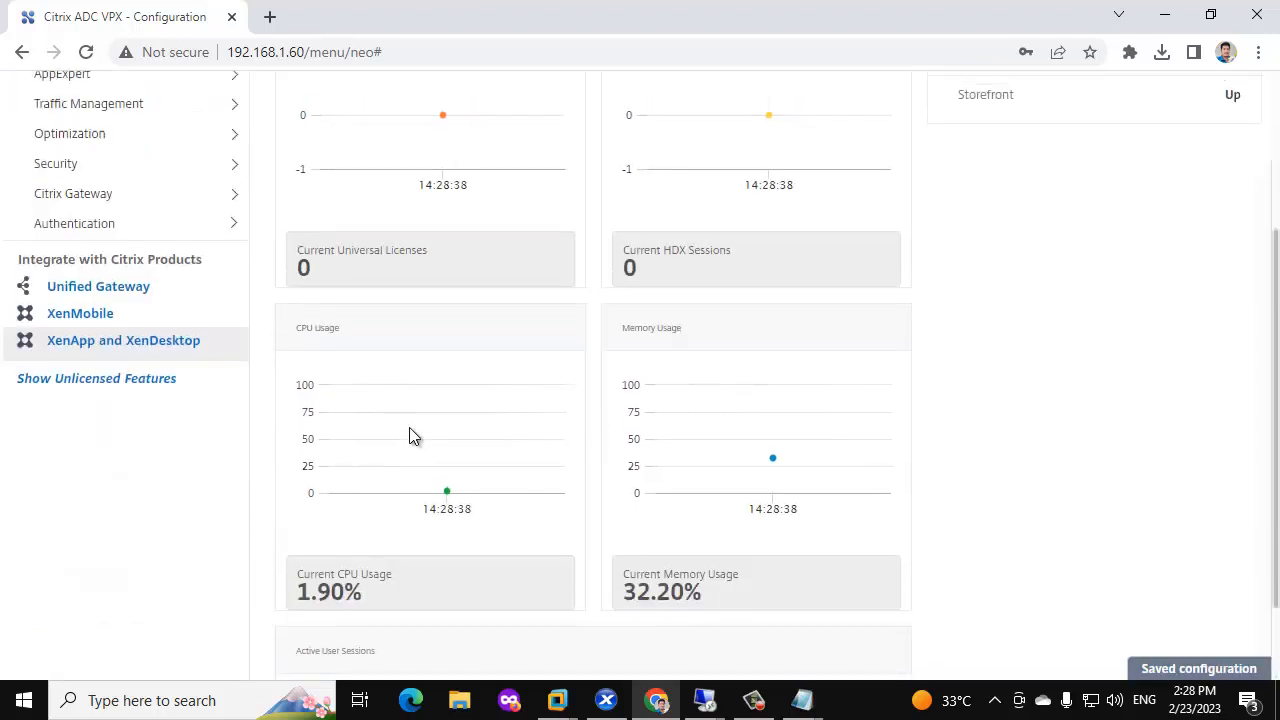
scroll(409, 427, up, 3)
click(135, 442)
scroll(170, 432, down, 3)
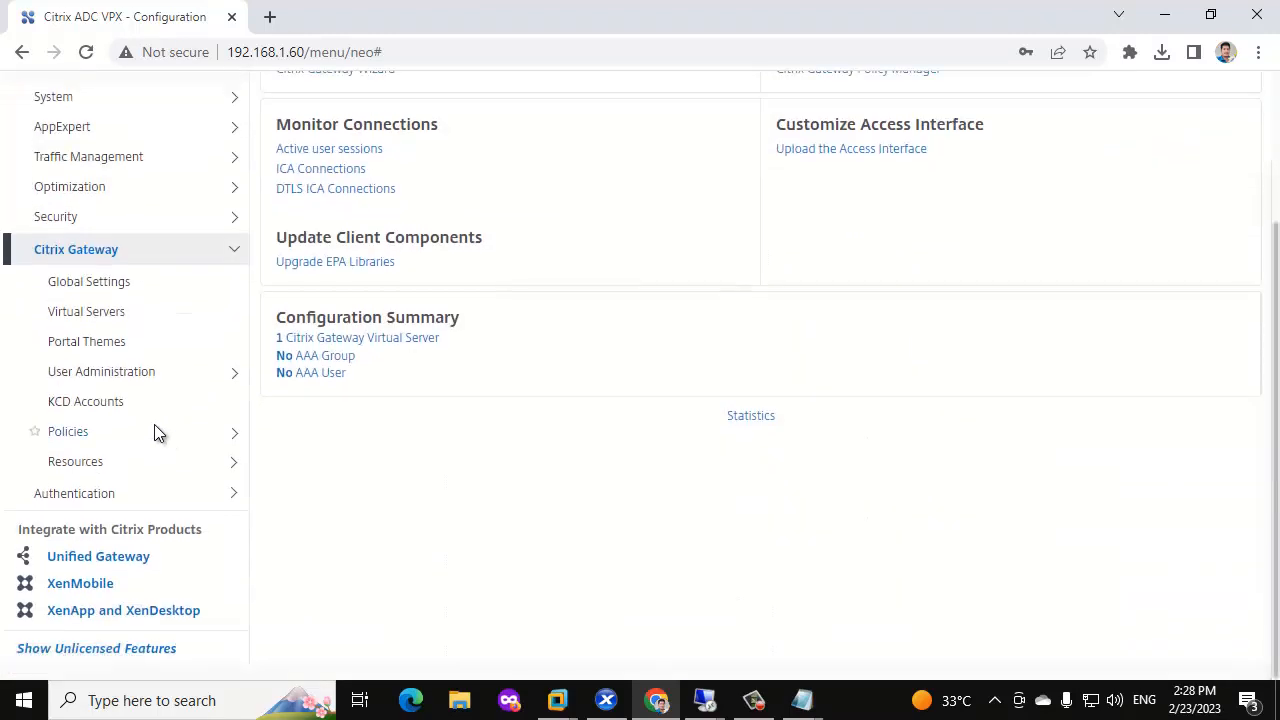
click(124, 313)
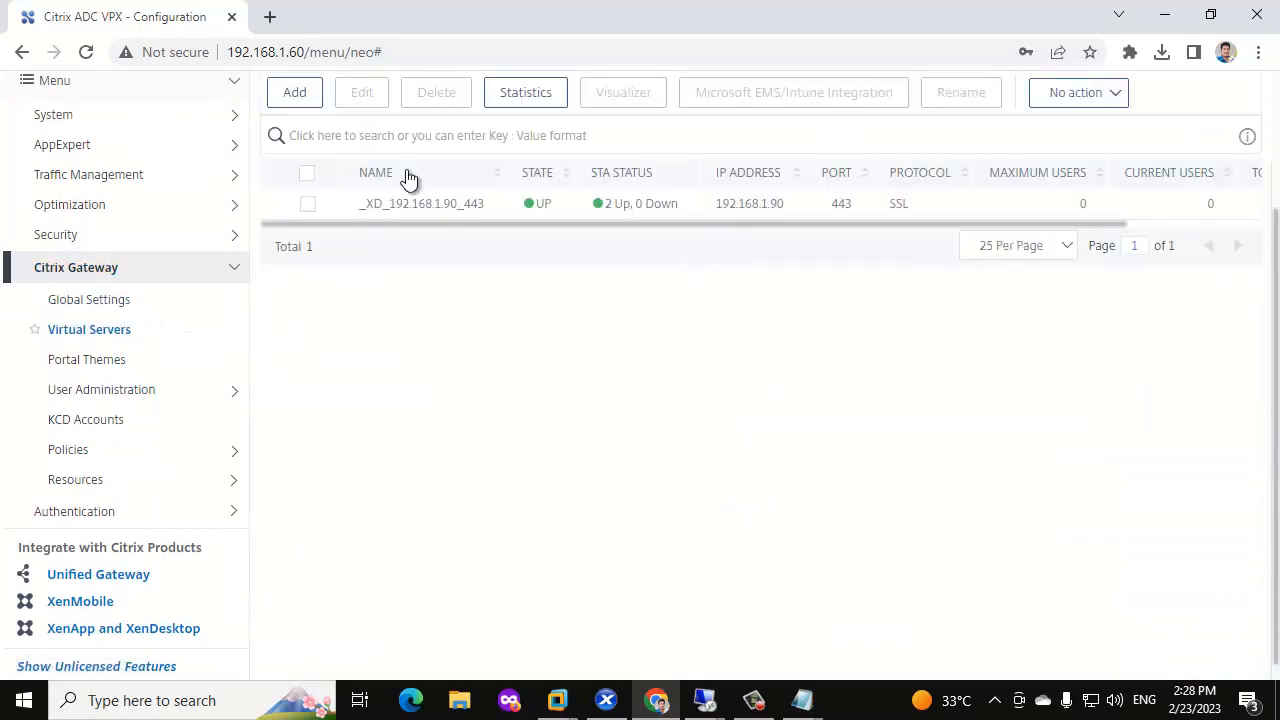
right_click(290, 210)
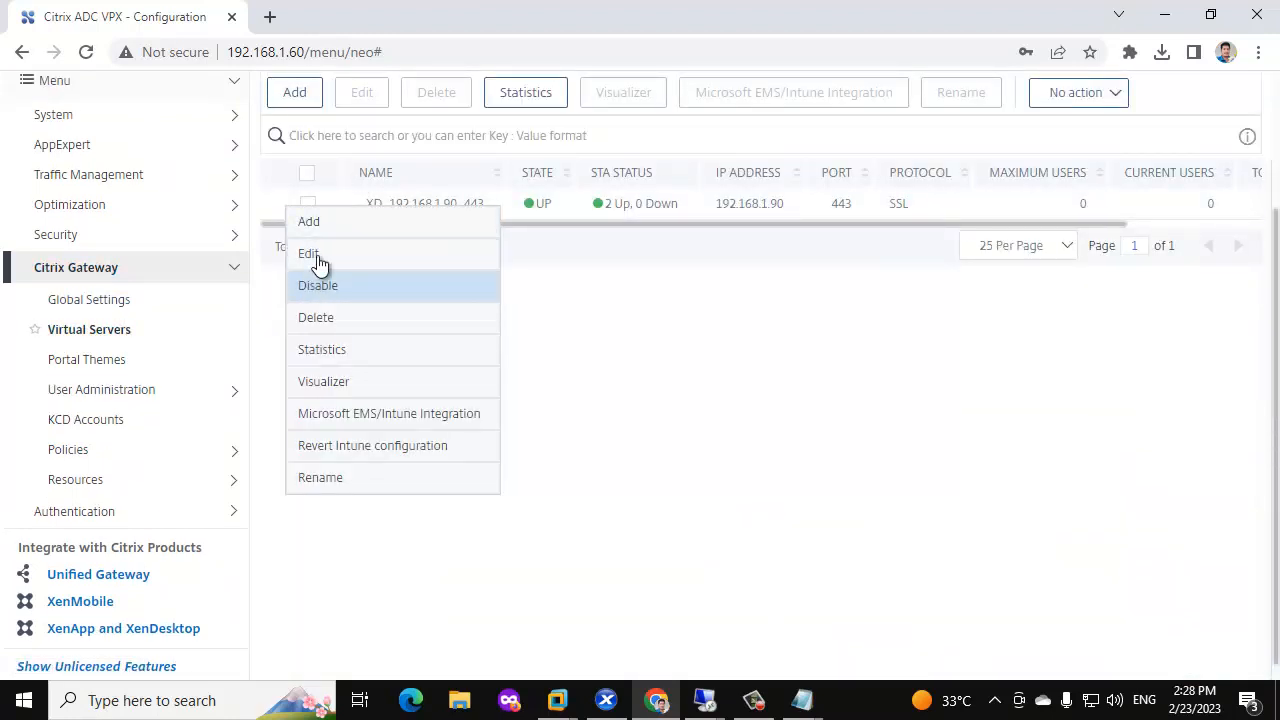
click(310, 255)
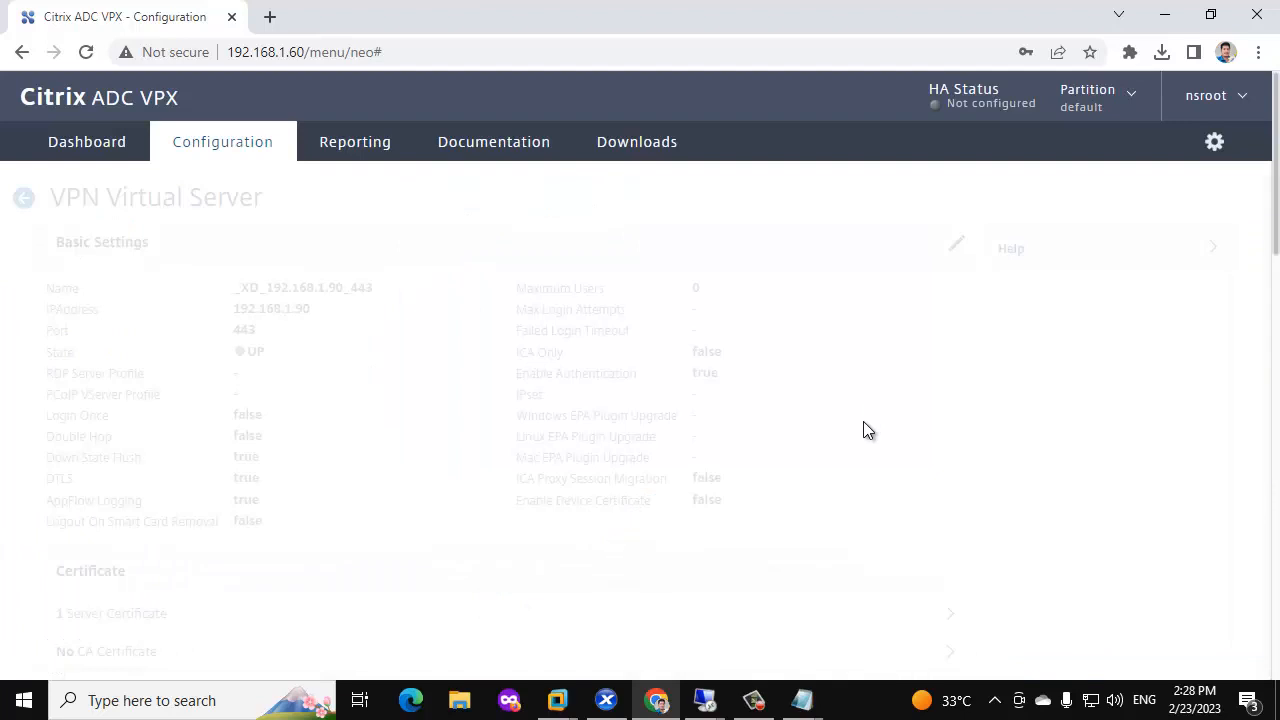
Add the Greenbubble portal theme to the virtual server and finish editing.
scroll(868, 430, down, 5)
click(1077, 249)
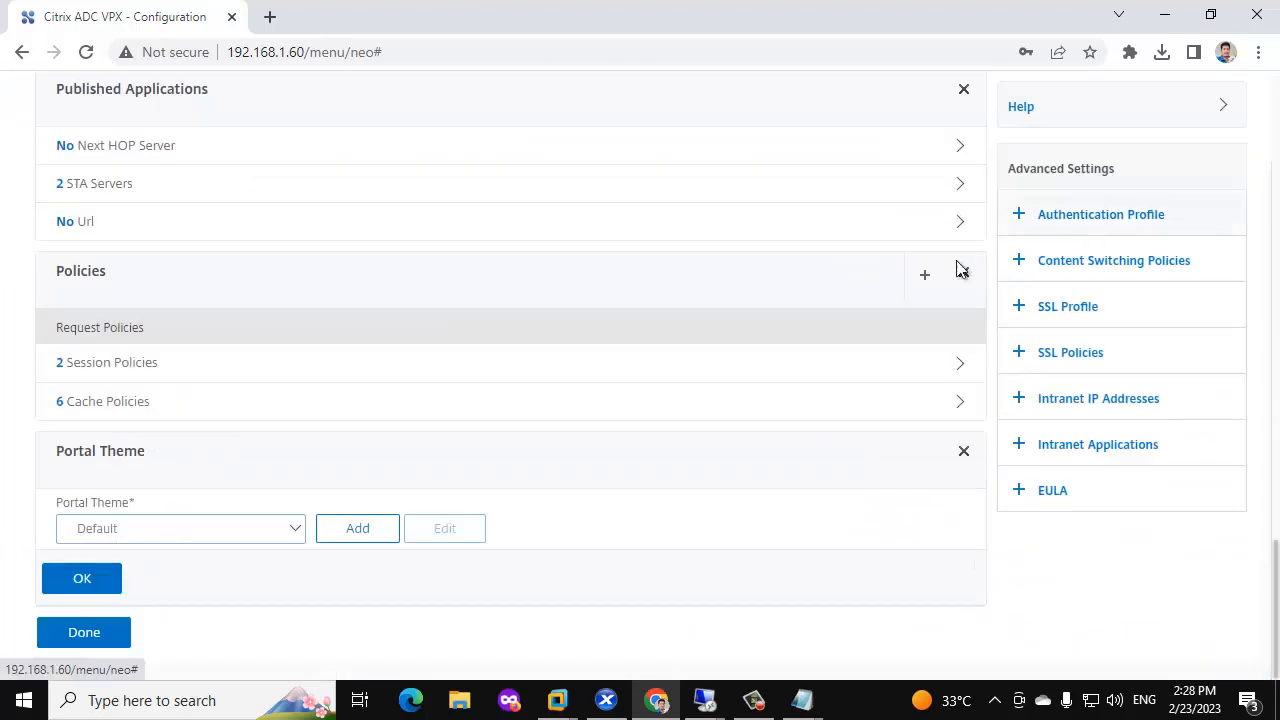
click(281, 529)
click(156, 565)
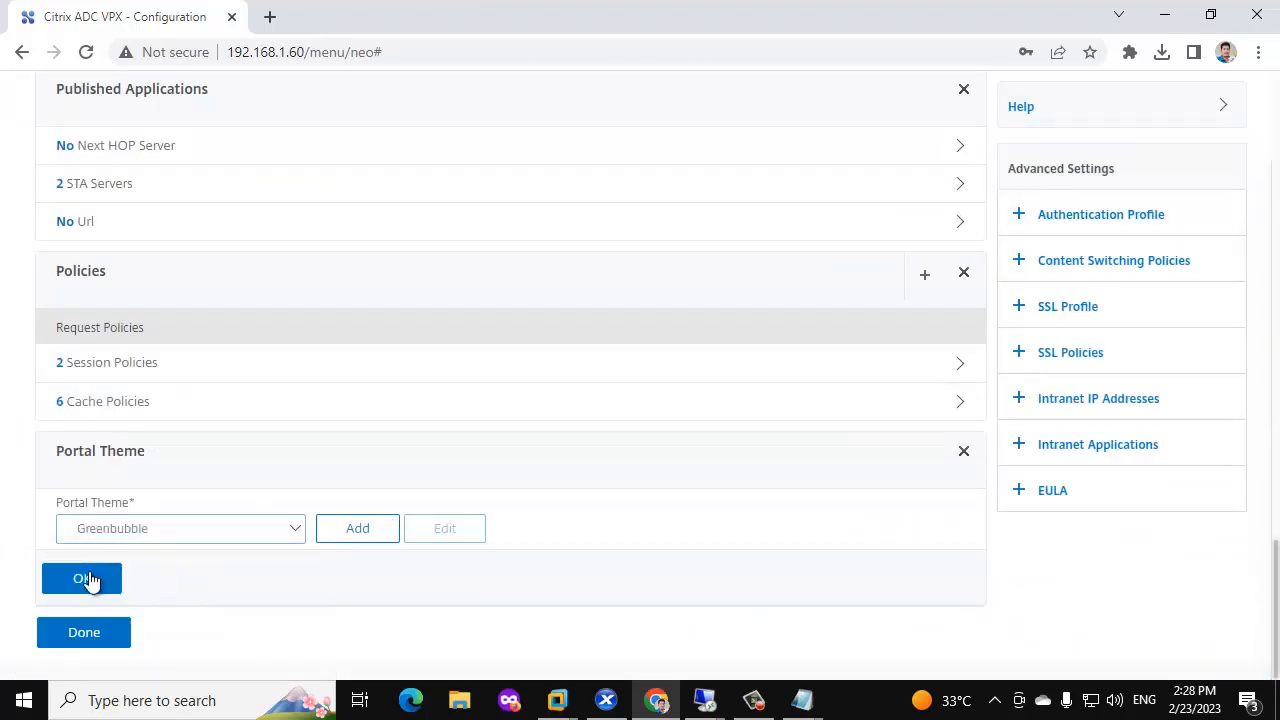
click(88, 580)
click(90, 630)
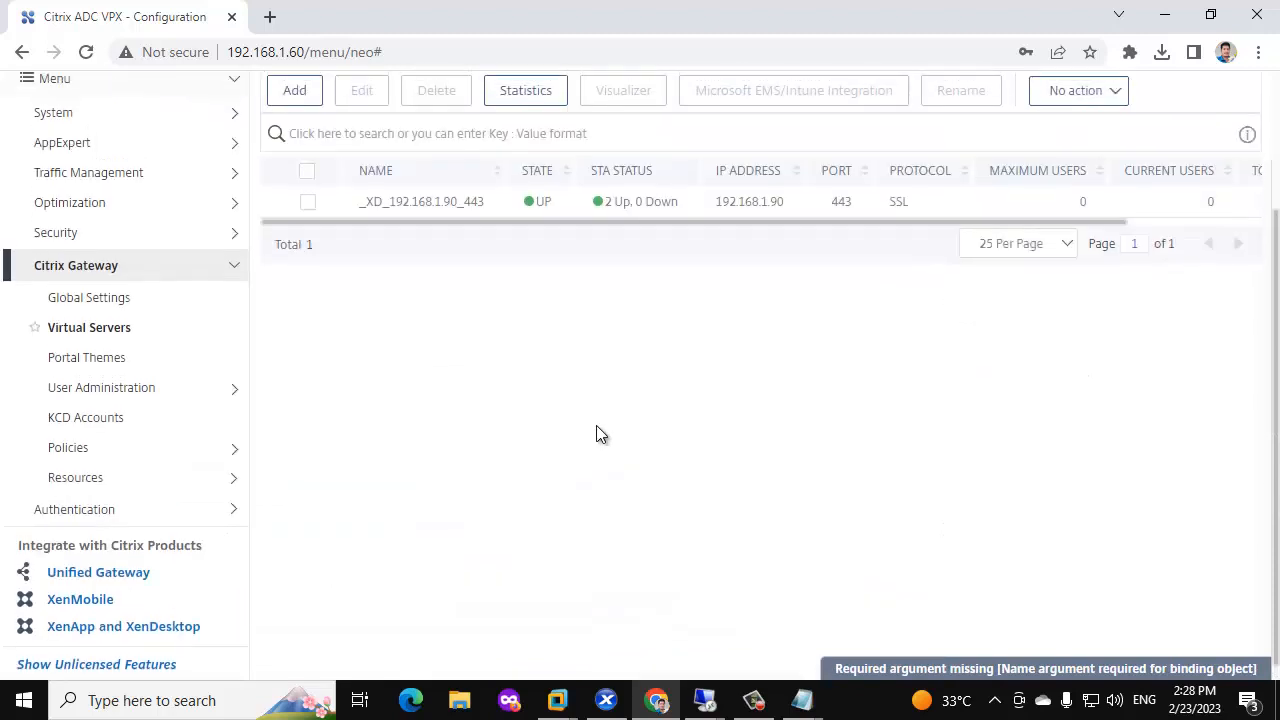
click(706, 700)
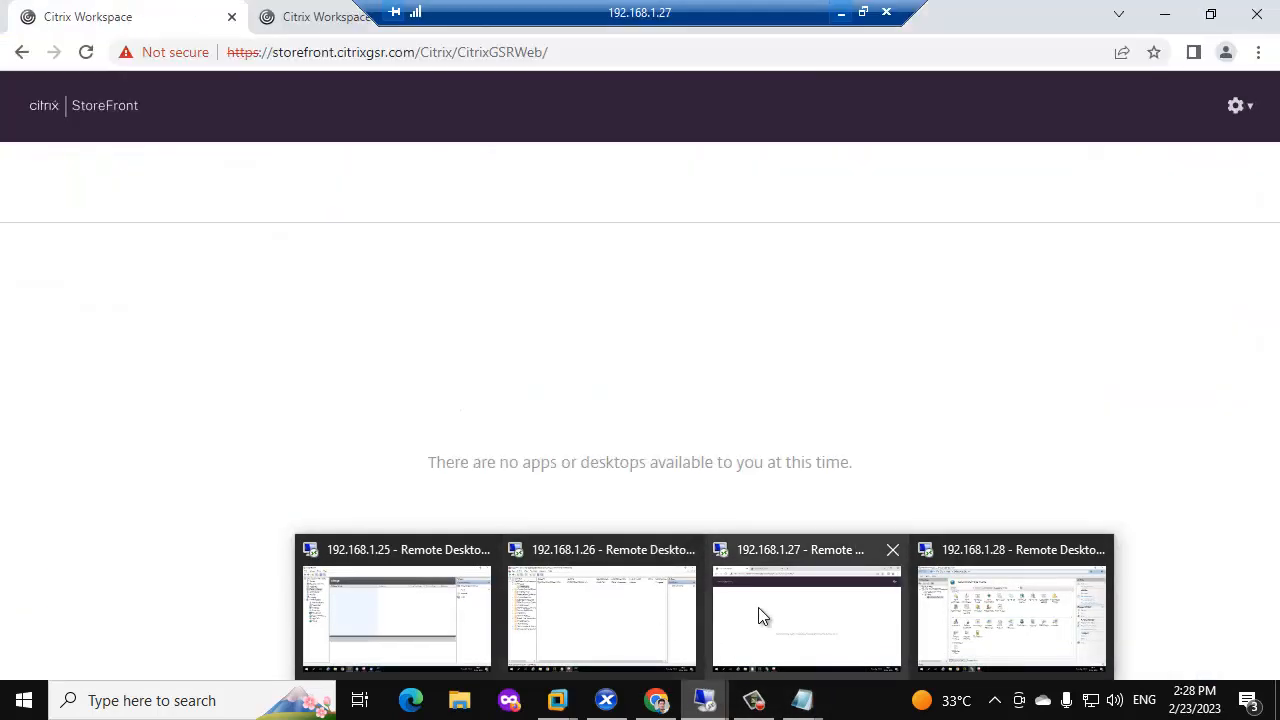
click(758, 609)
click(317, 698)
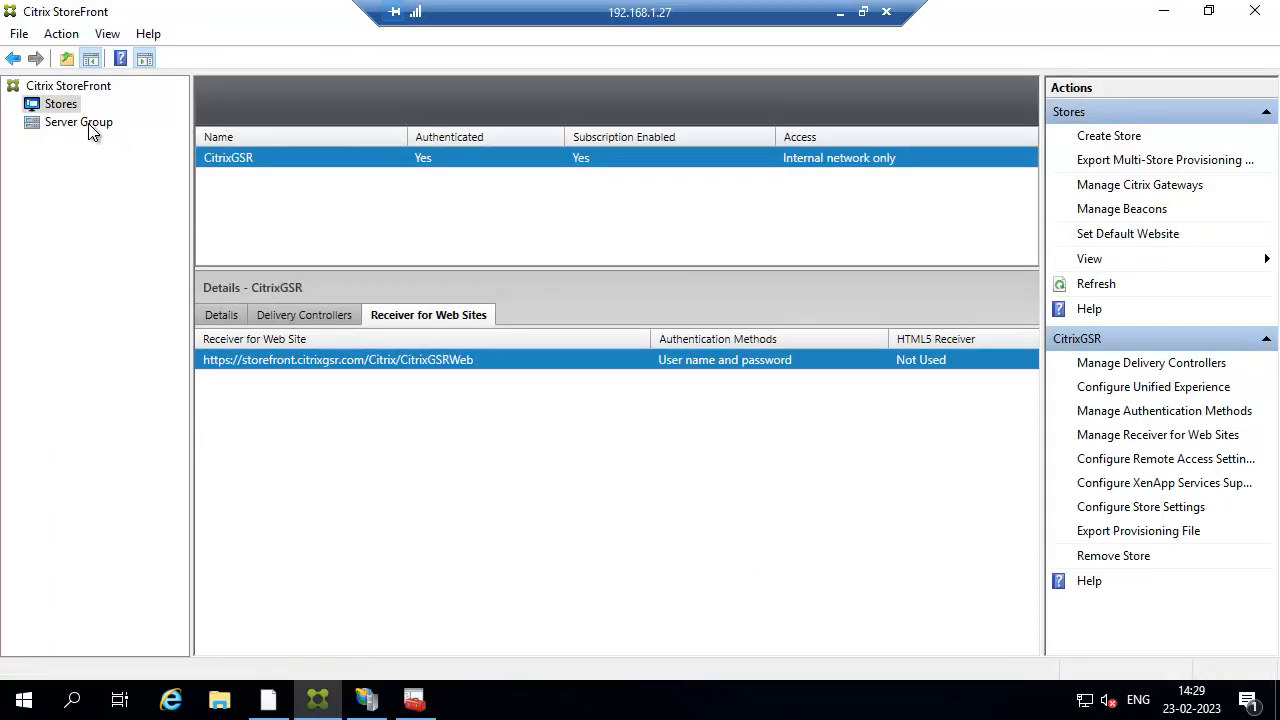
click(1156, 185)
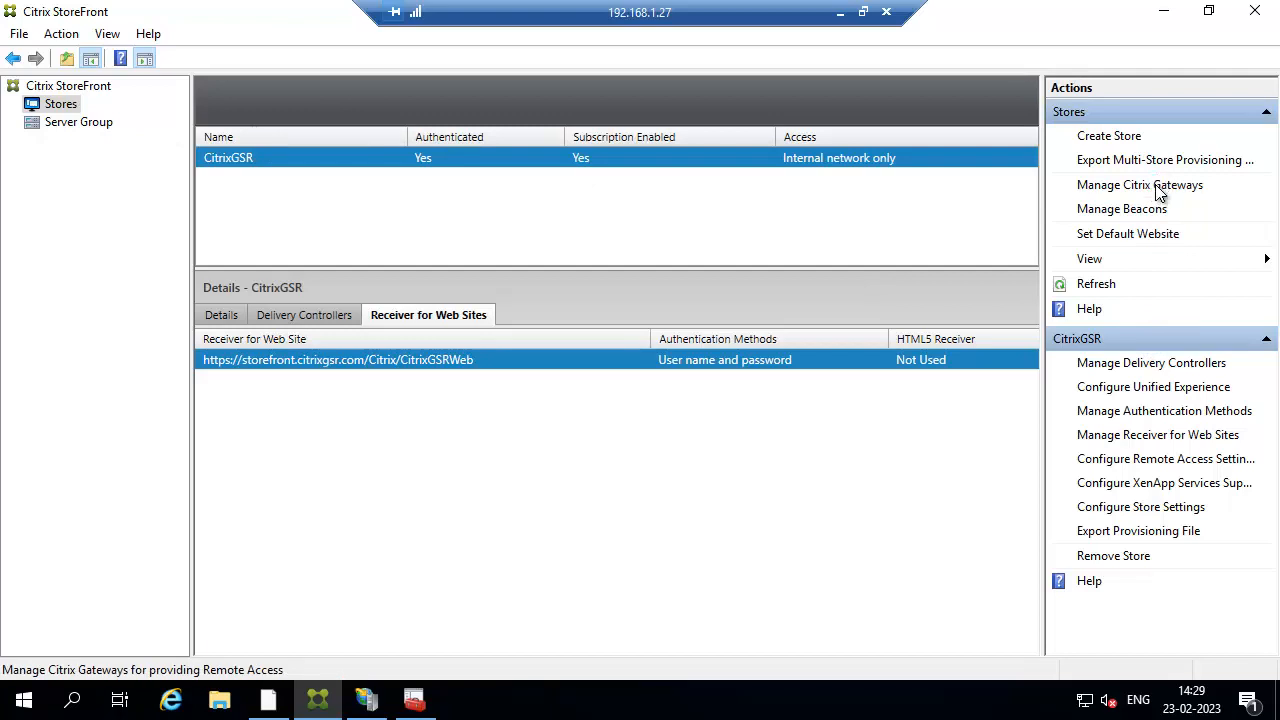
click(350, 459)
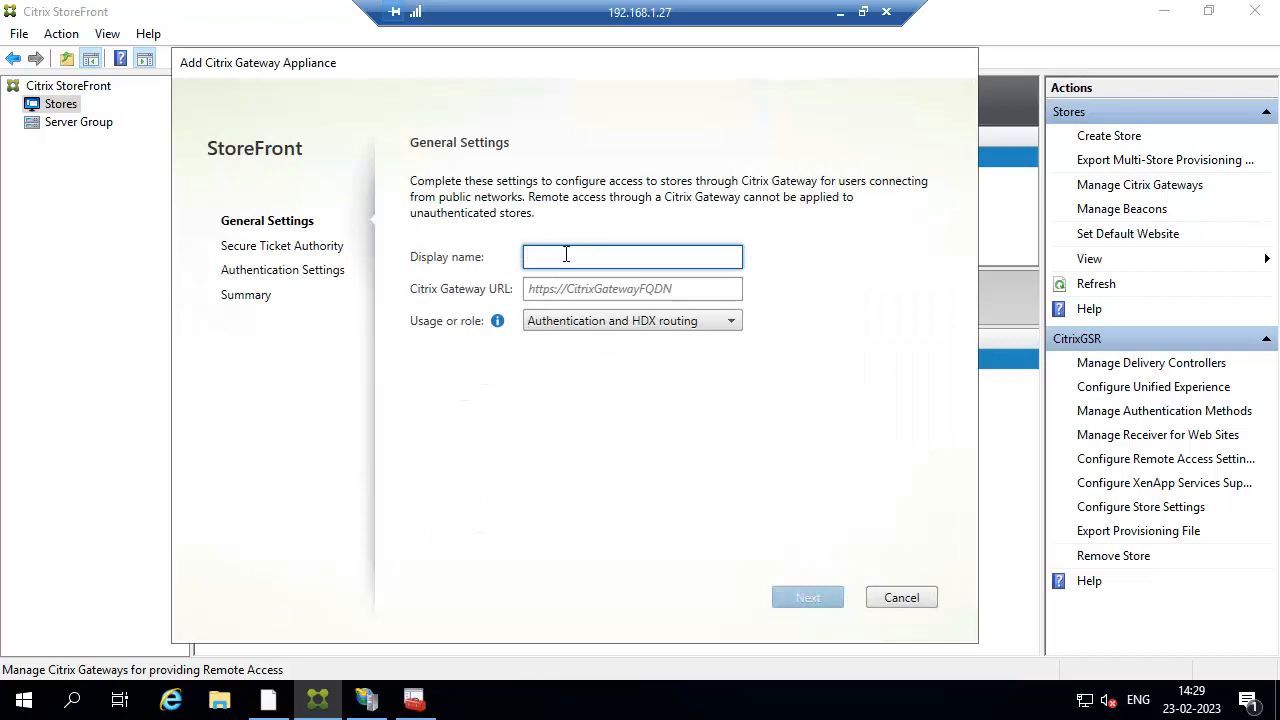
text(GATEWAY)
click(568, 289)
text(https://ga)
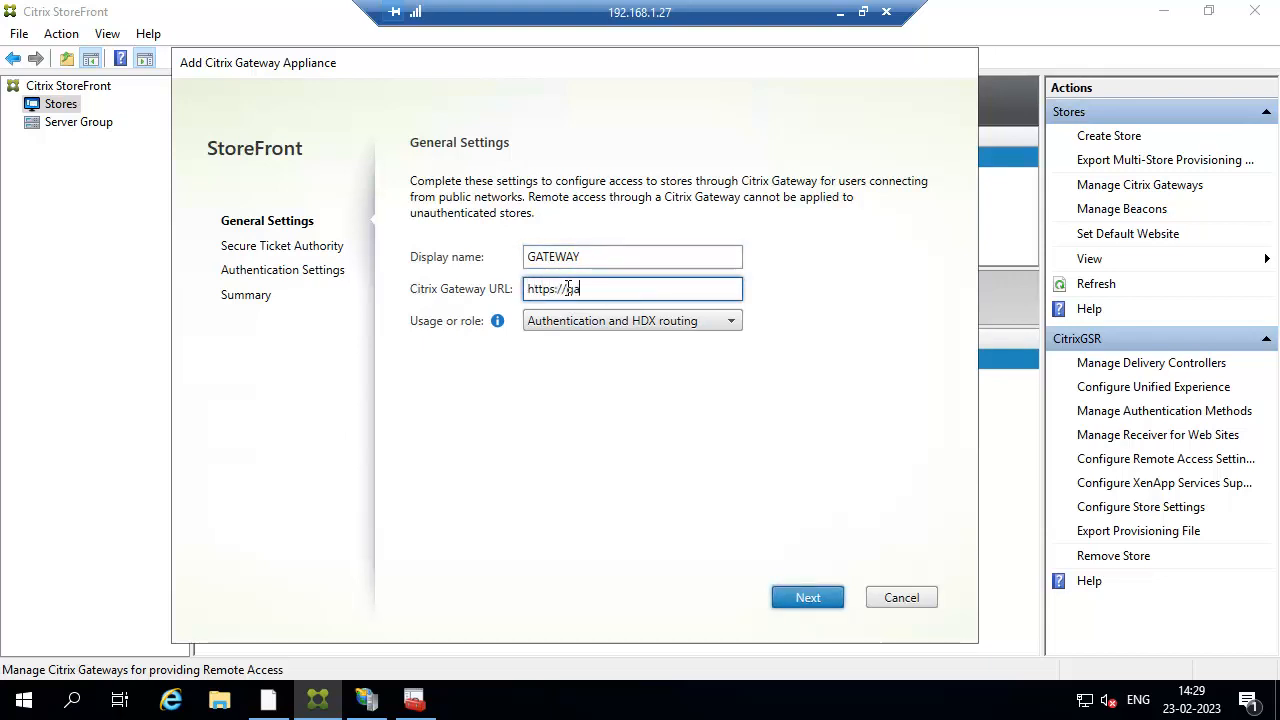
text(teway.citrixgsr.com)
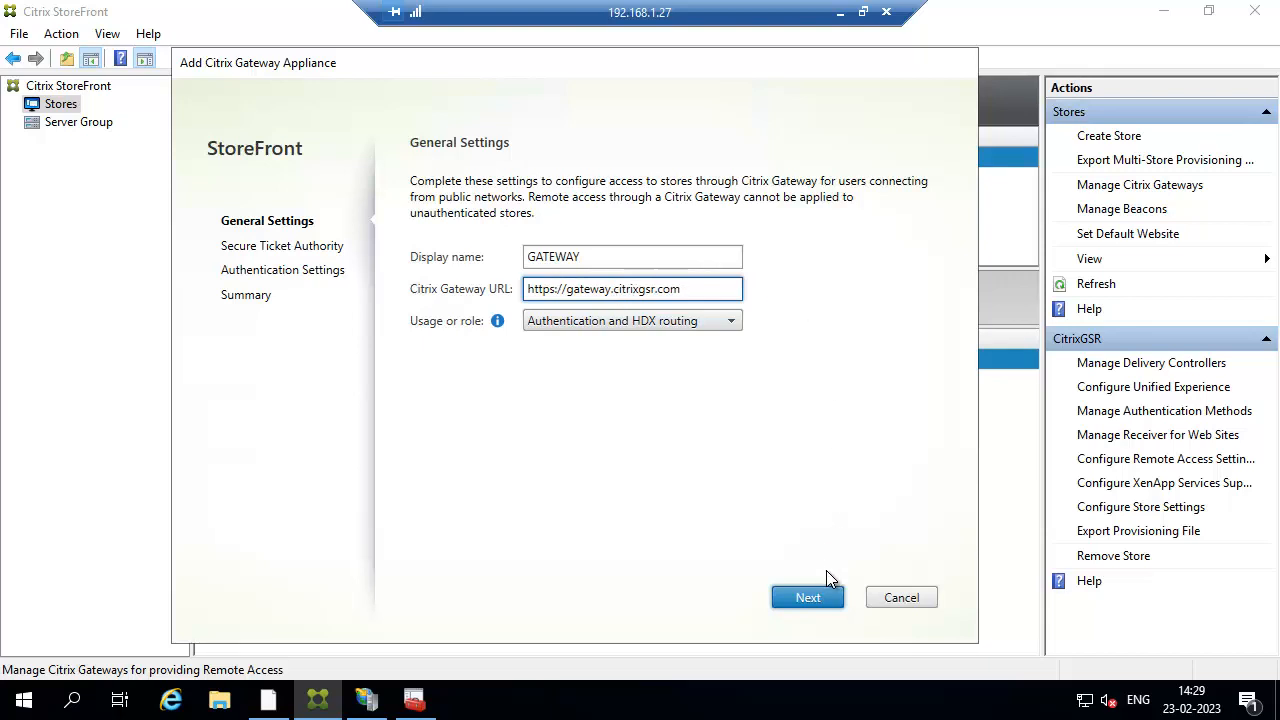
click(804, 604)
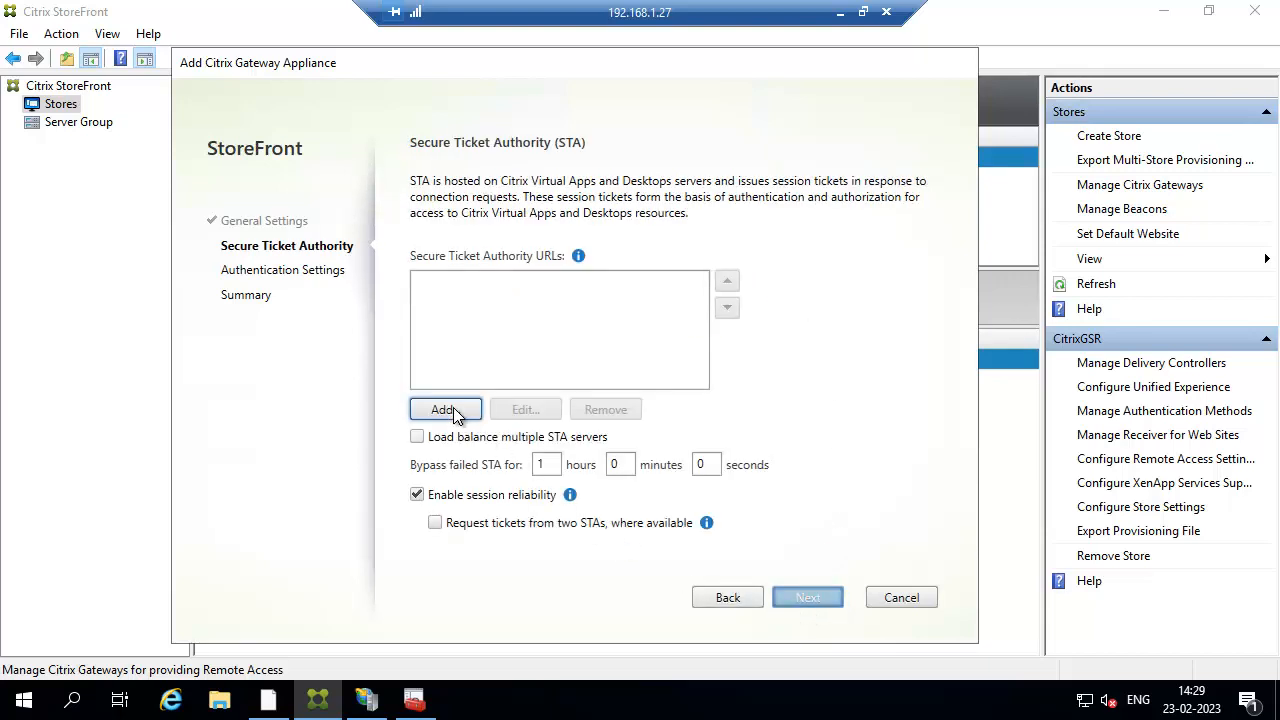
click(445, 409)
text(h)
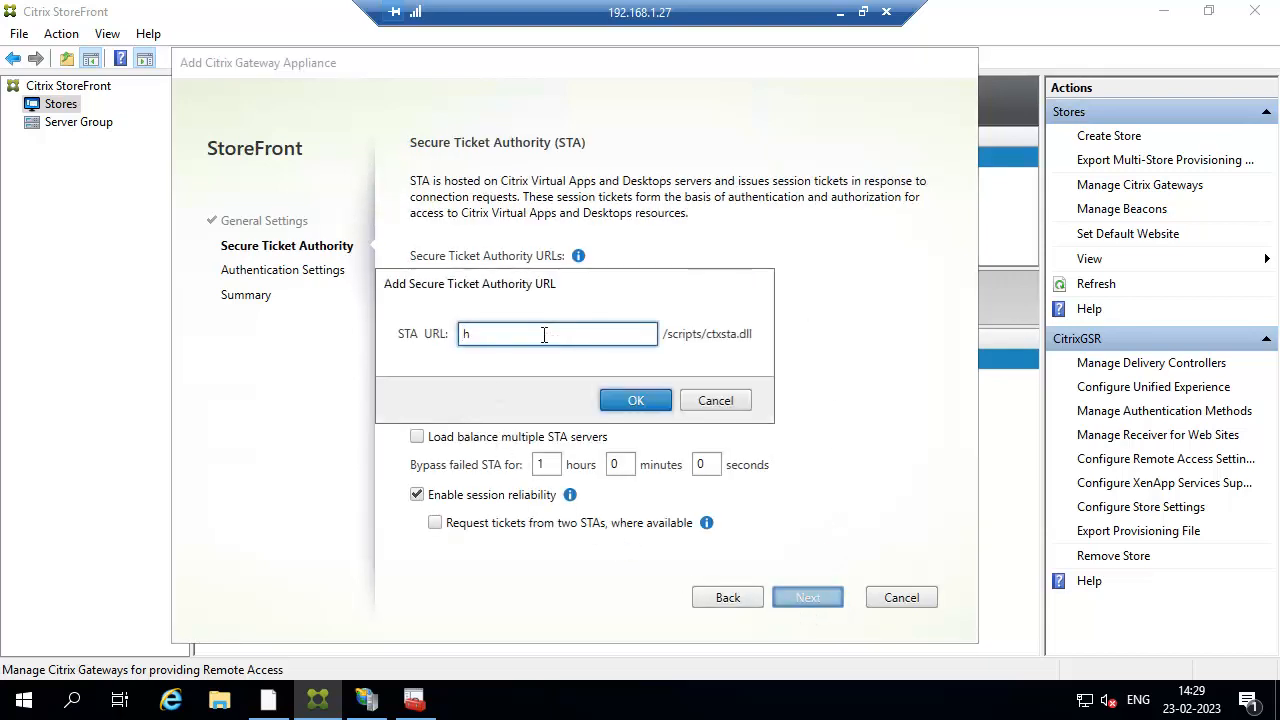
text(ttps://ctx-dc1.citrixgsr.com)
double_click(544, 336)
key(ctrl+c)
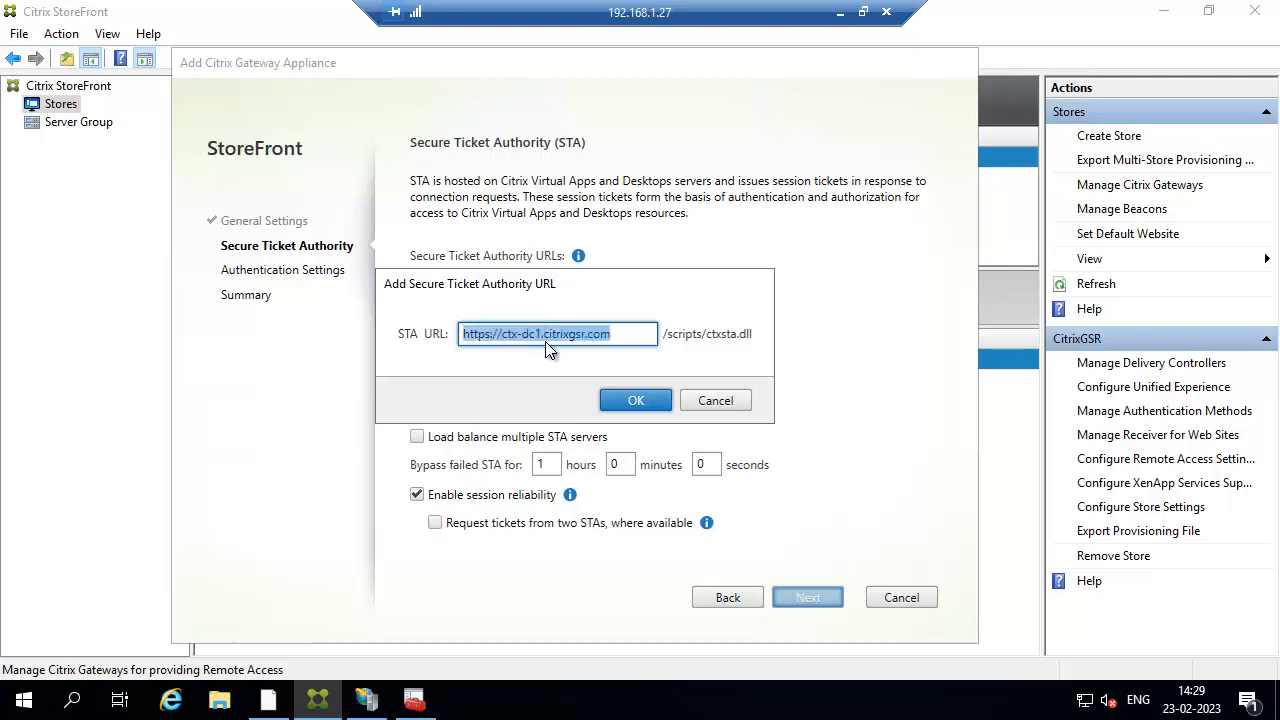
click(636, 400)
click(446, 410)
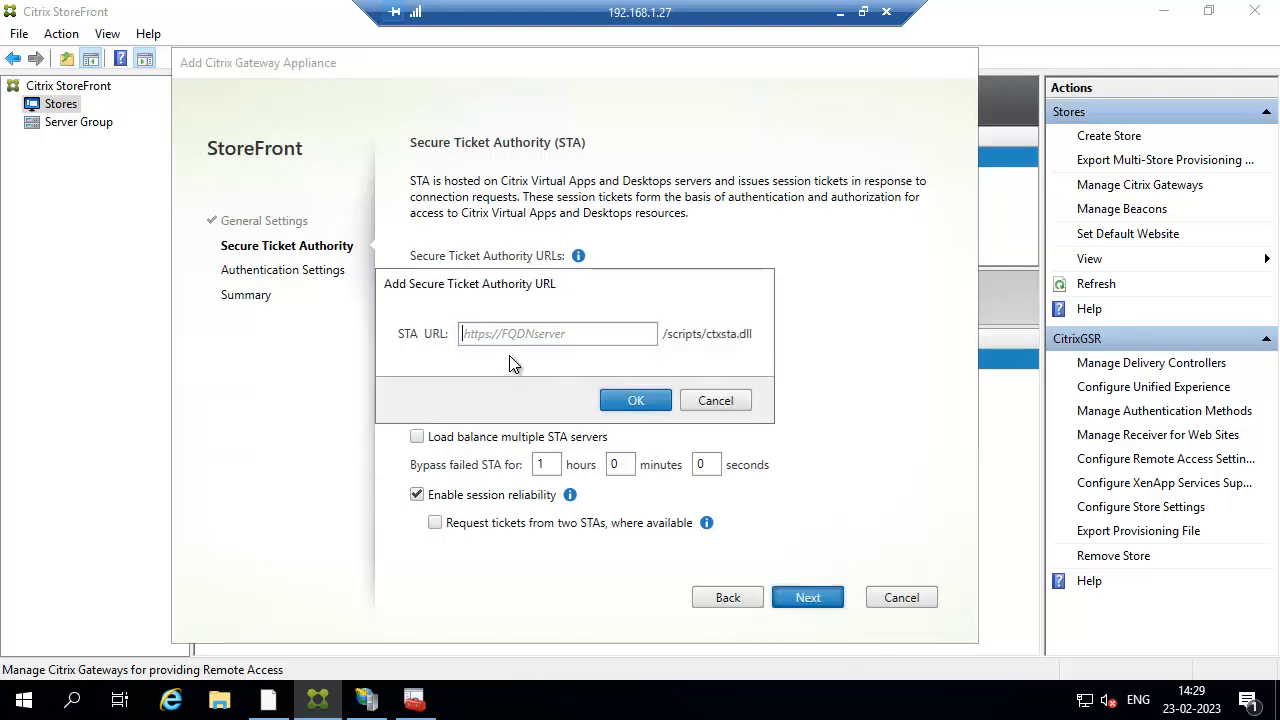
key(ctrl+v)
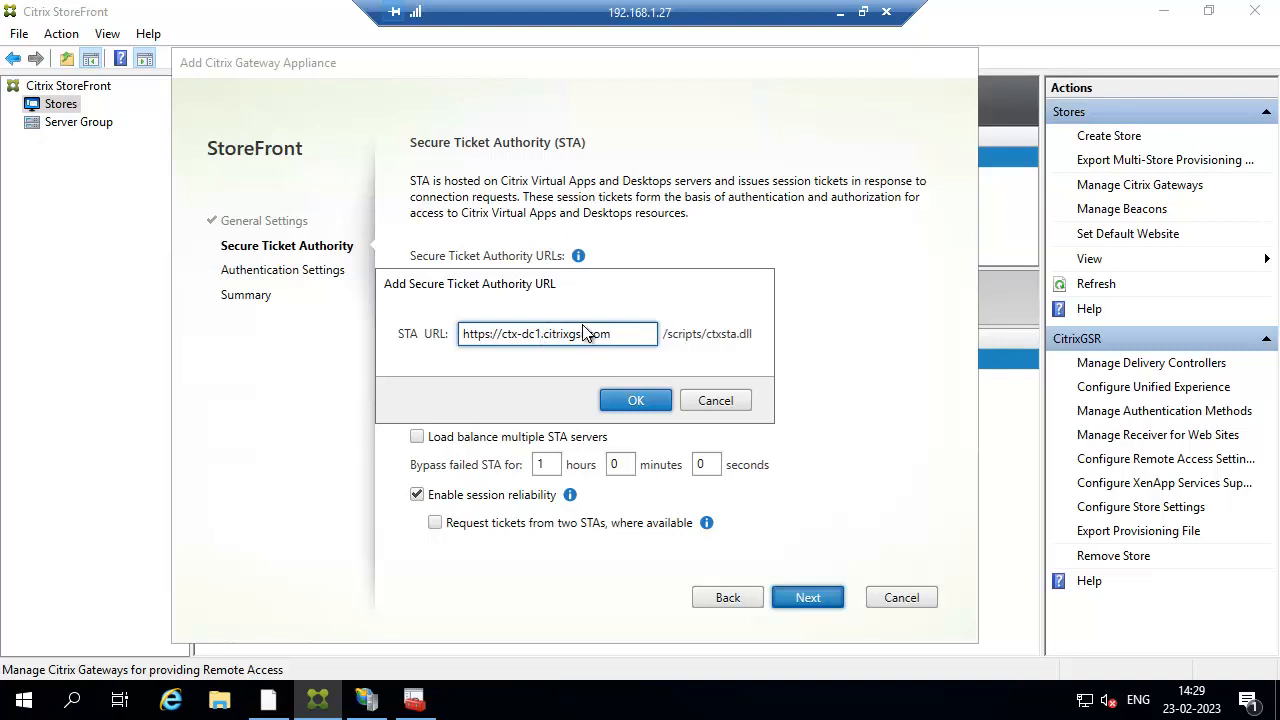
key(BackSpace)
text(2)
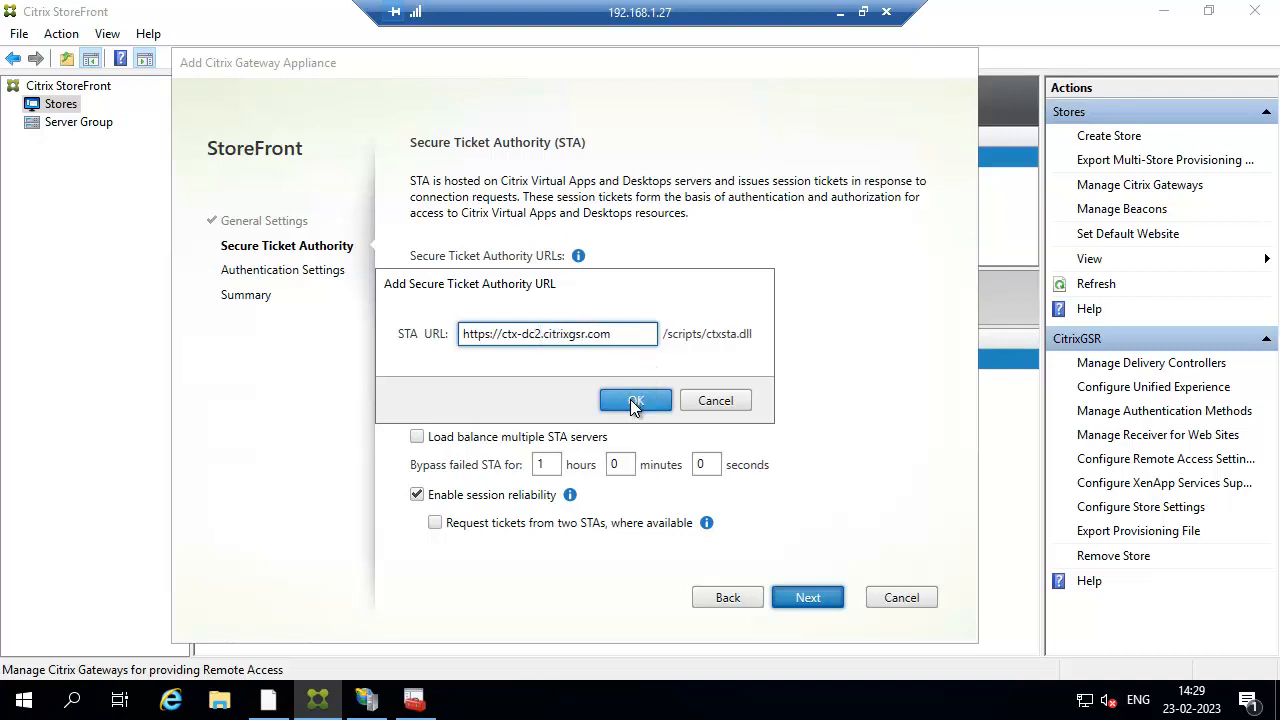
click(636, 400)
Keep Domain logon and create the GATEWAY appliance.
click(797, 596)
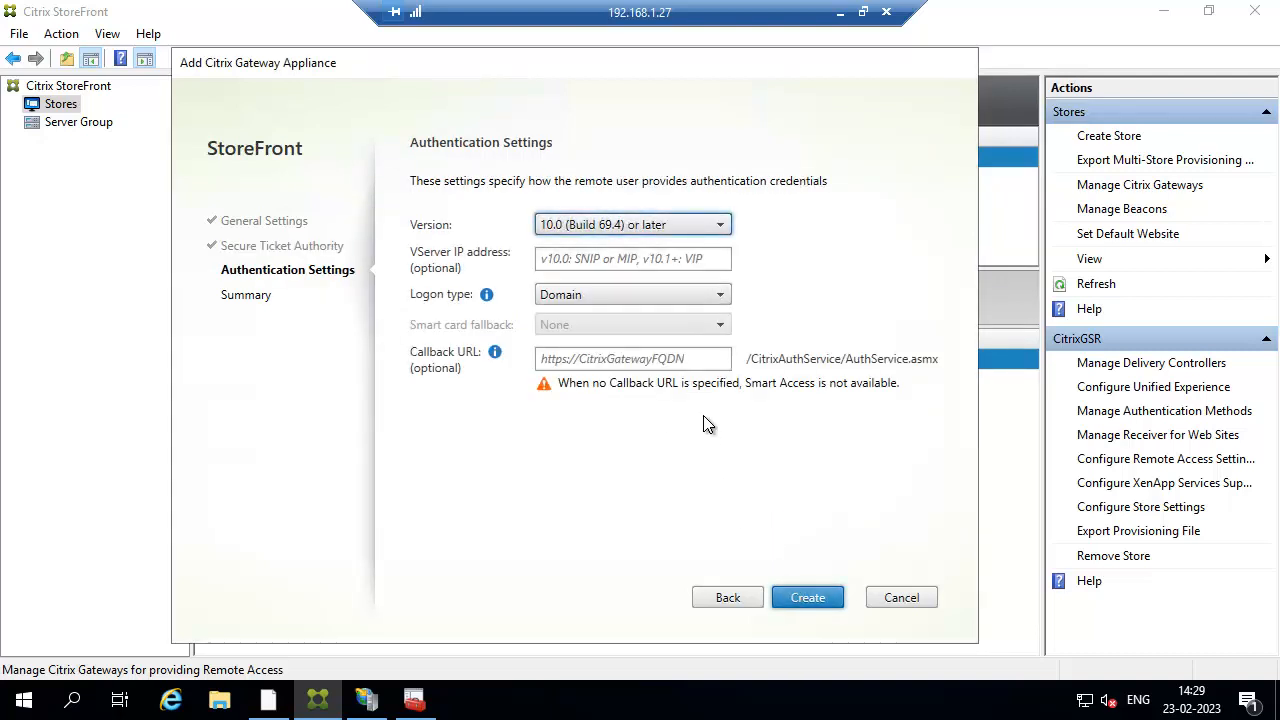
click(657, 259)
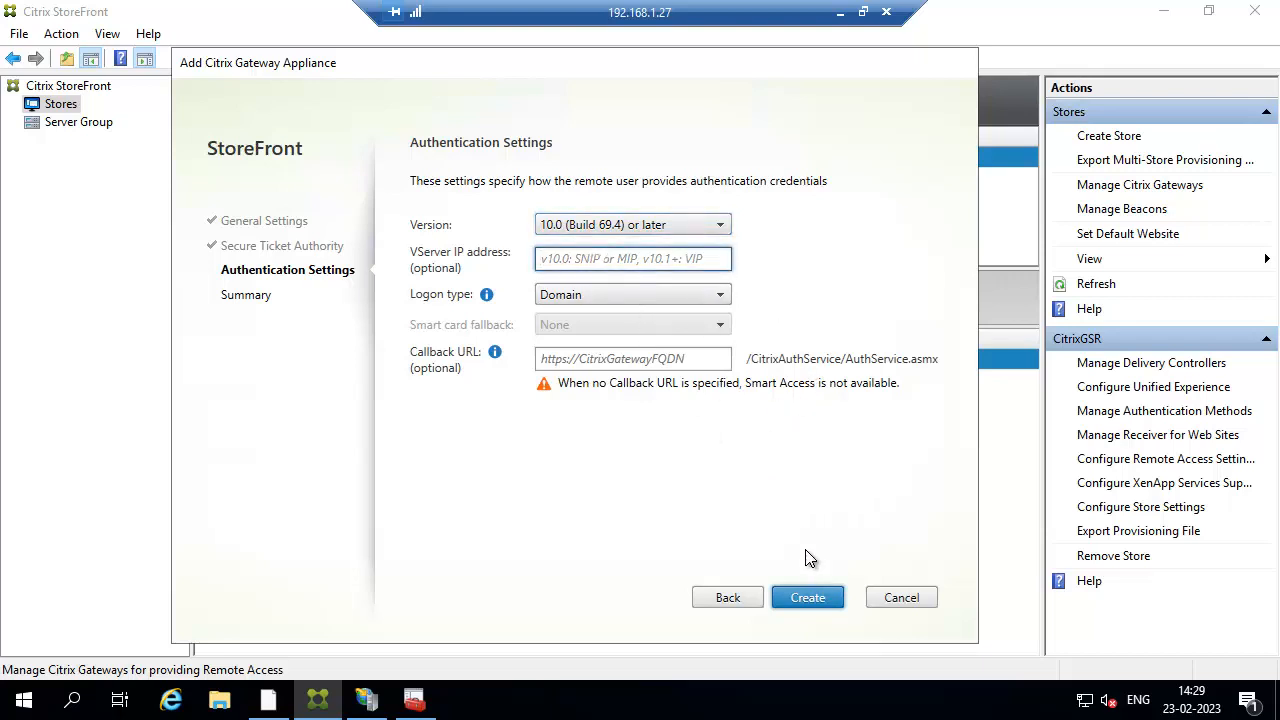
click(806, 600)
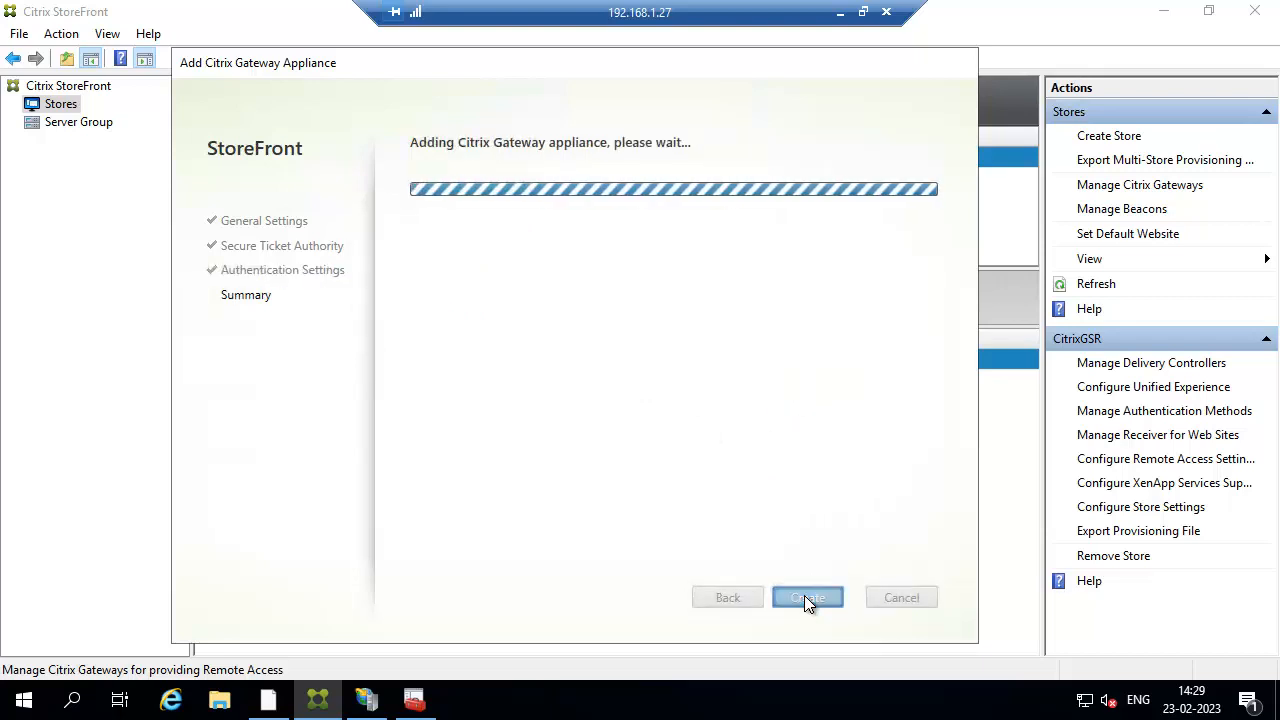
click(806, 597)
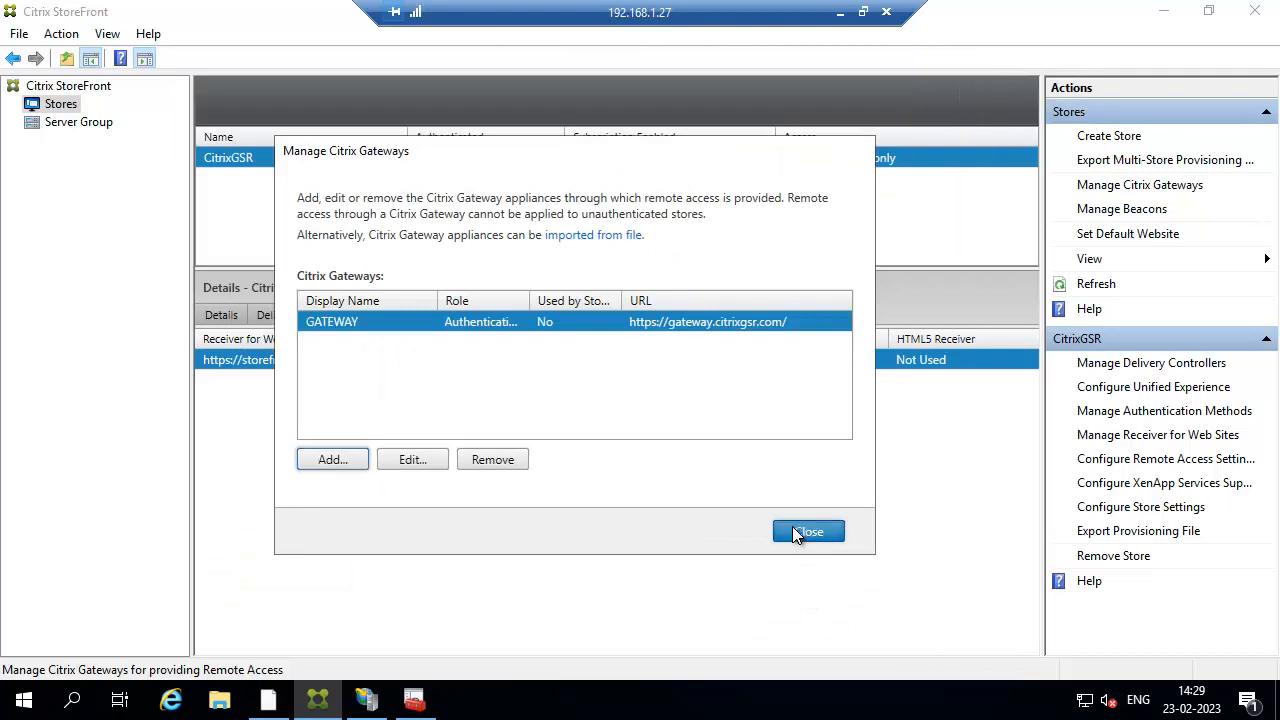
Enable no-VPN remote access on the CitrixGSR store with GATEWAY as the default appliance.
click(795, 528)
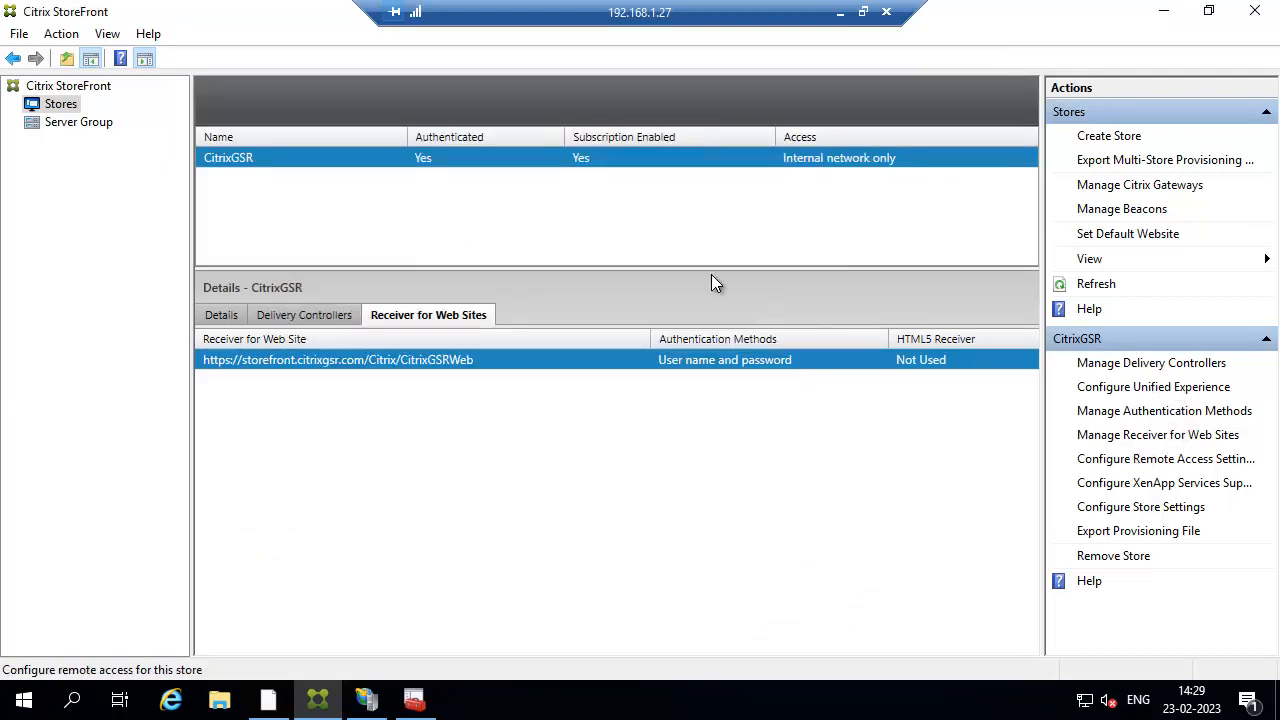
click(1115, 458)
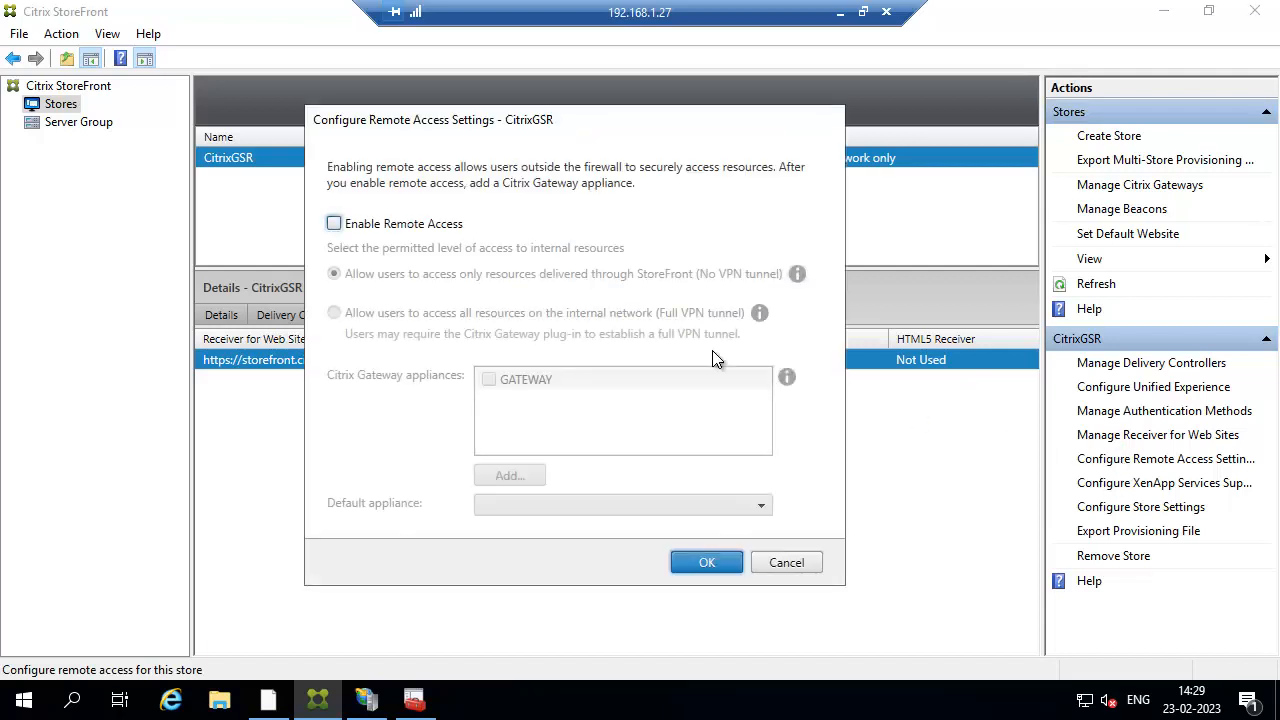
click(403, 225)
click(490, 380)
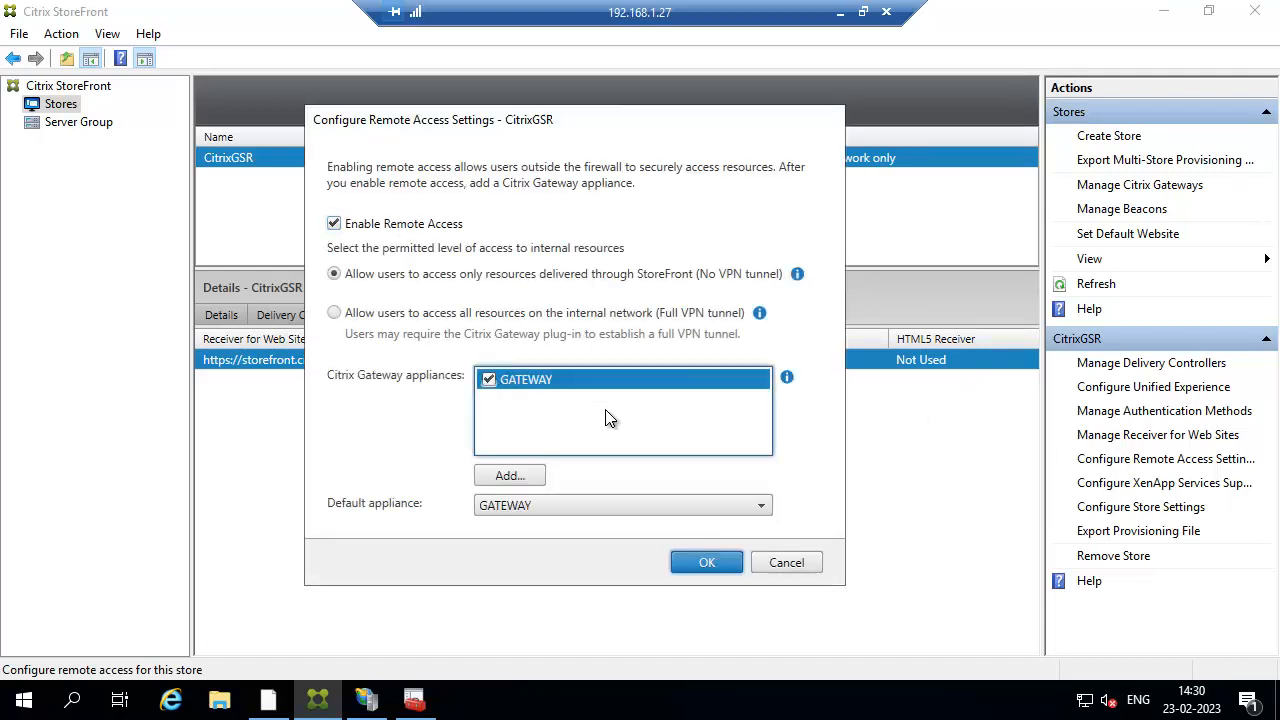
click(697, 565)
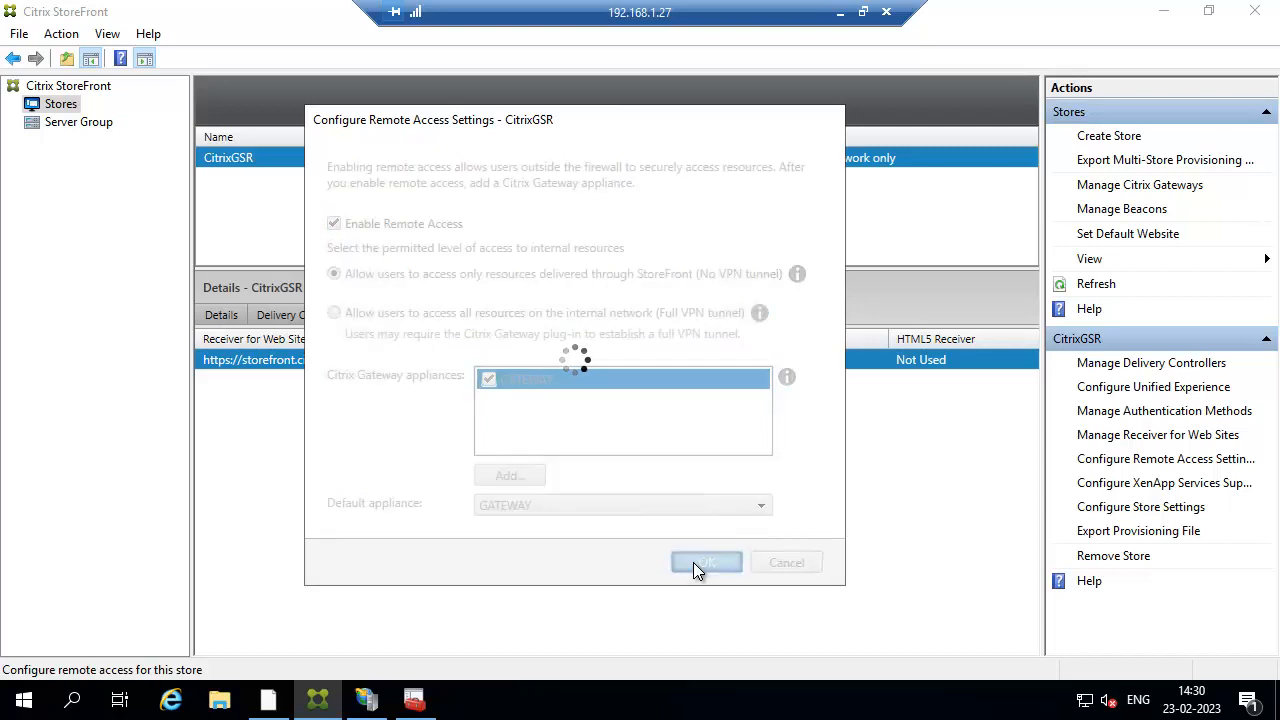
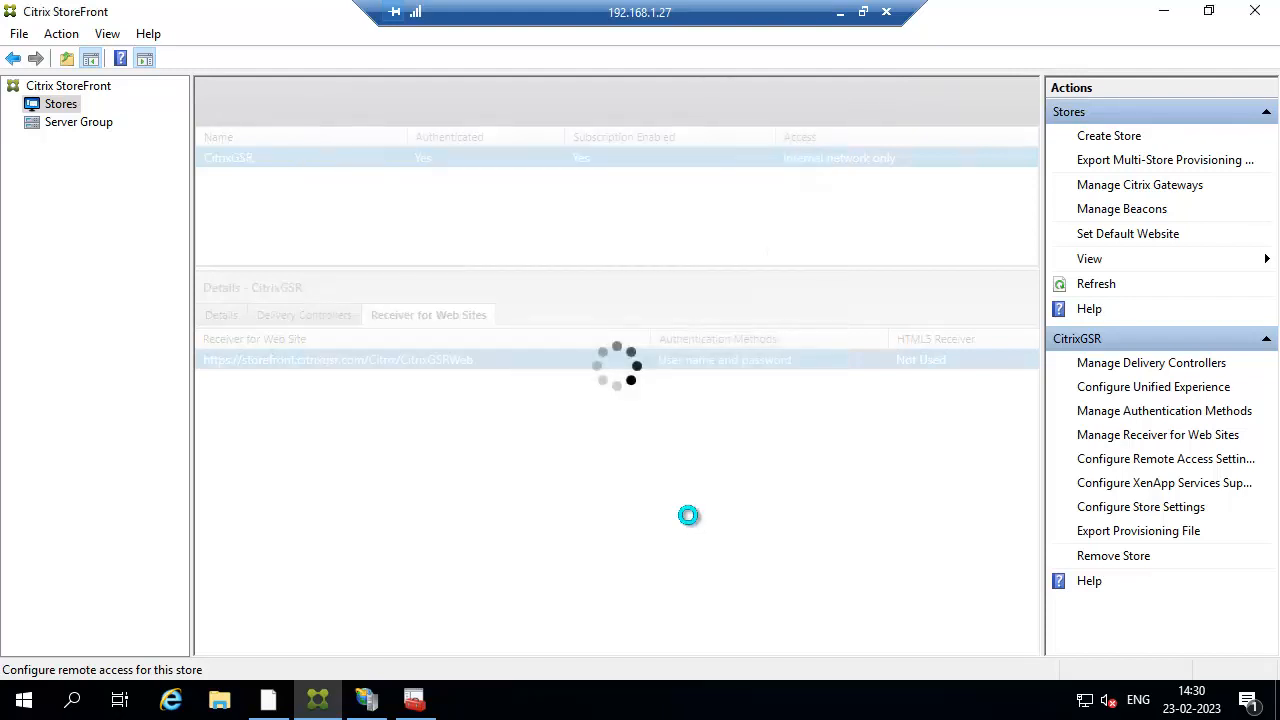
Propagate the StoreFront server group's changes to the other servers.
click(75, 124)
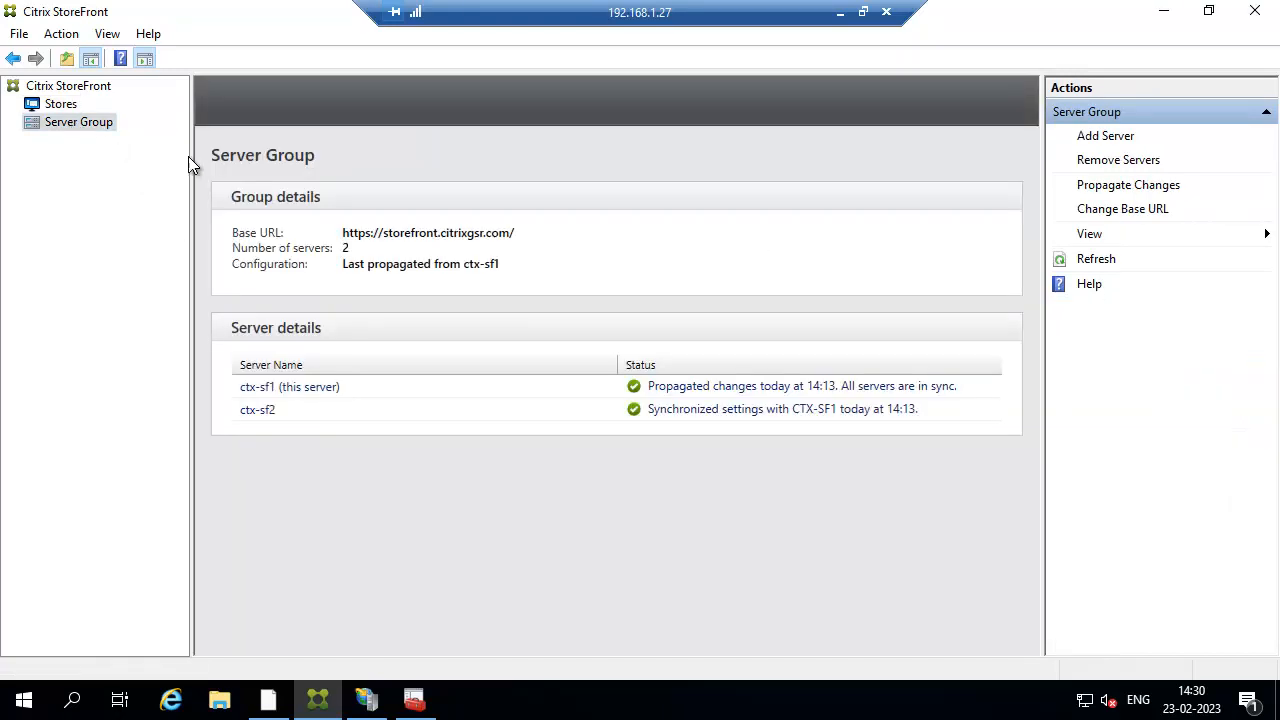
click(1108, 186)
click(657, 437)
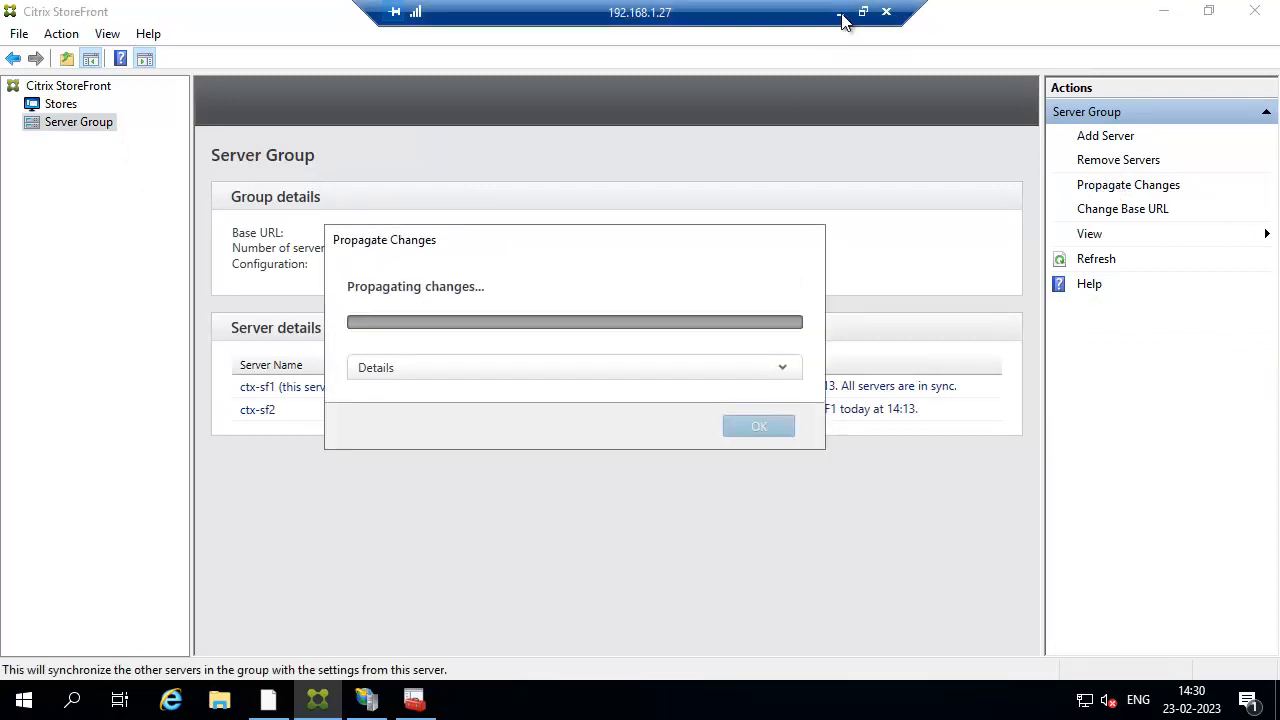
Switch from the StoreFront session to the 192.168.1.25 Citrix Studio remote session.
click(840, 12)
mouse_move(705, 692)
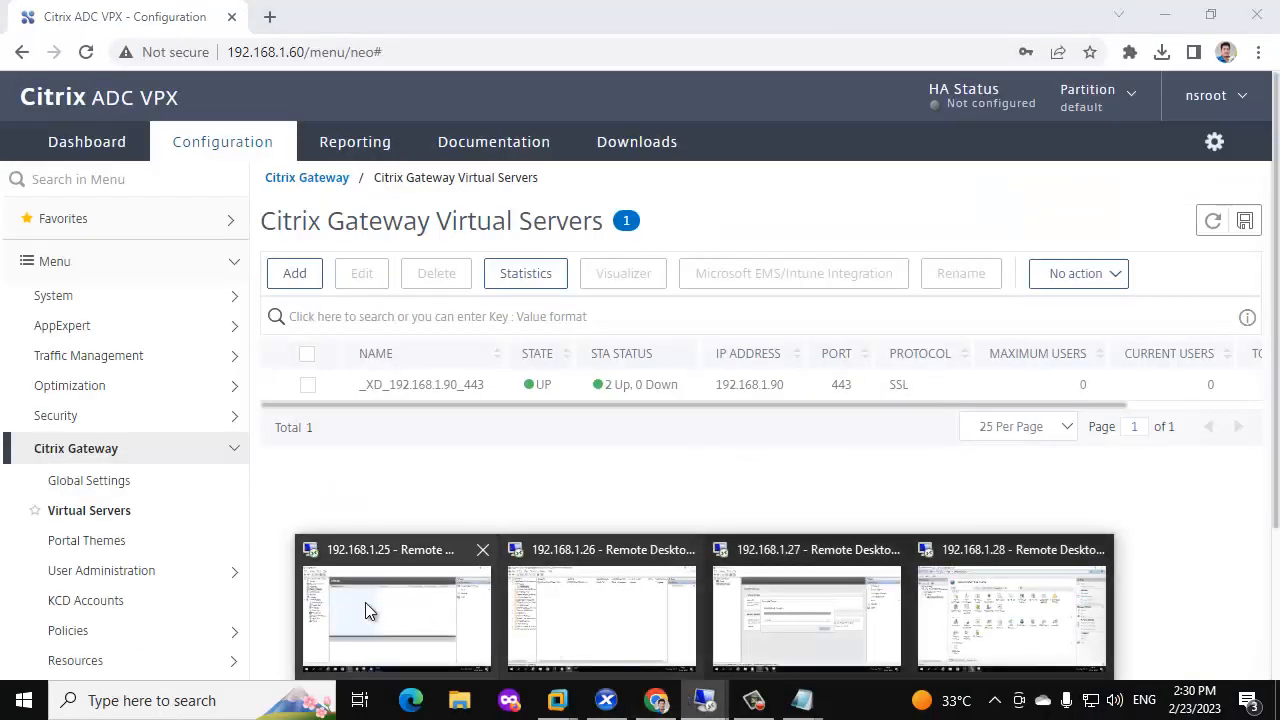
click(365, 602)
Start a Multi-session OS machine catalog of machines that are not power managed.
click(124, 124)
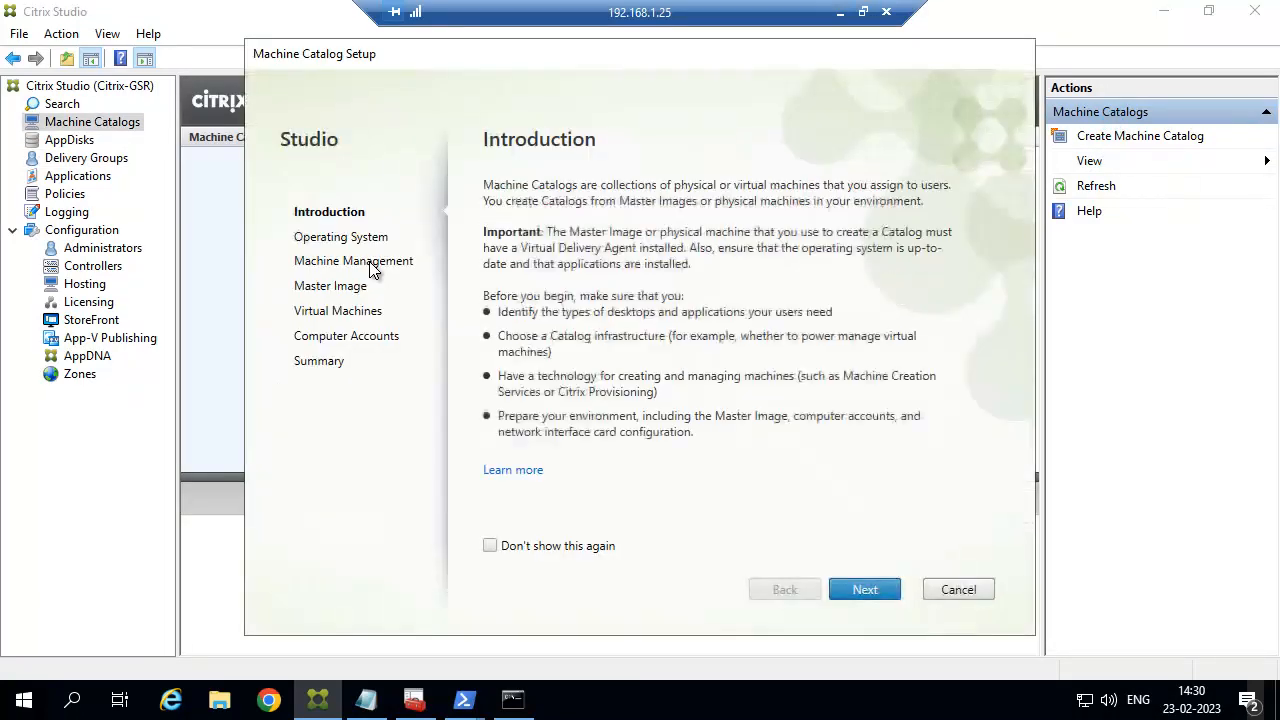
click(850, 588)
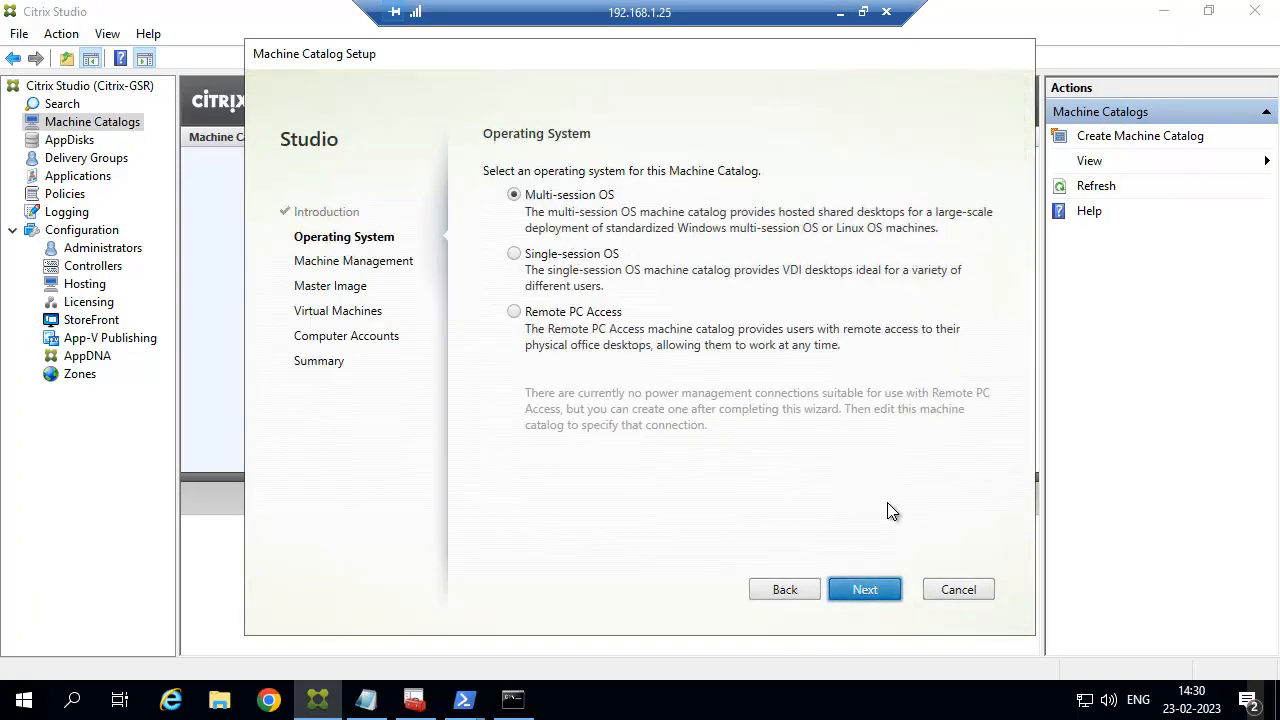
click(855, 592)
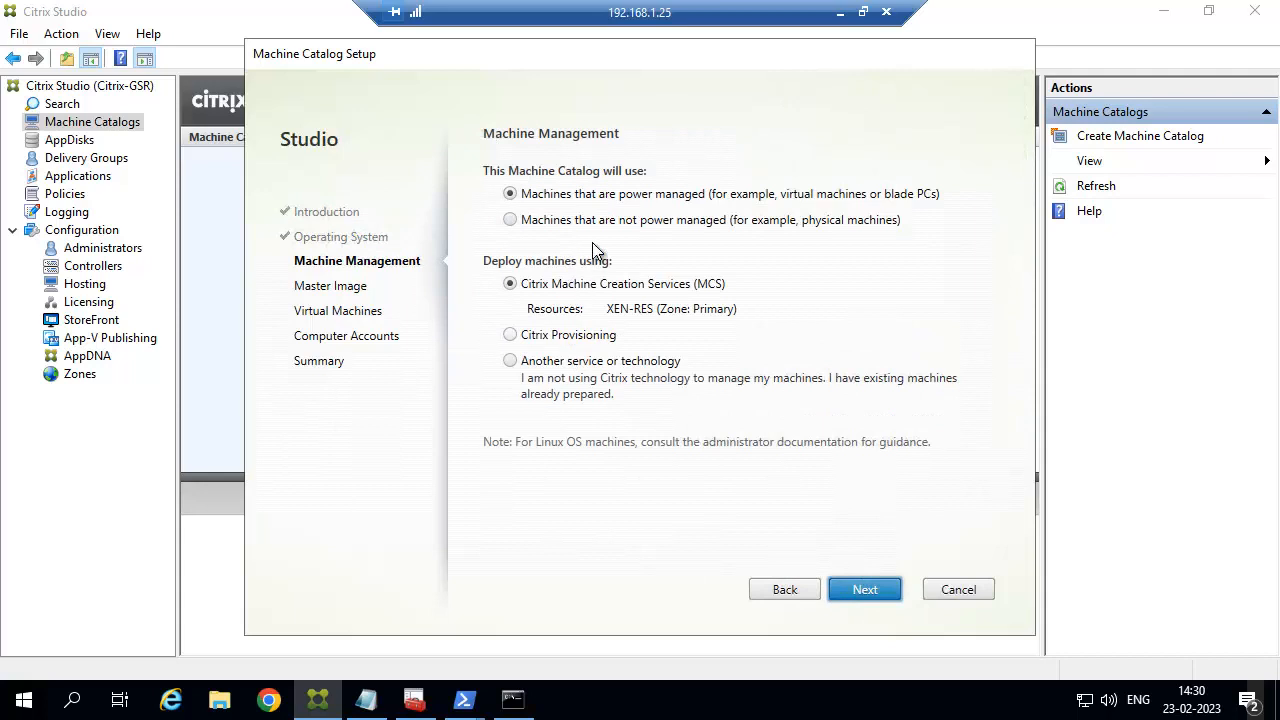
click(605, 221)
click(868, 592)
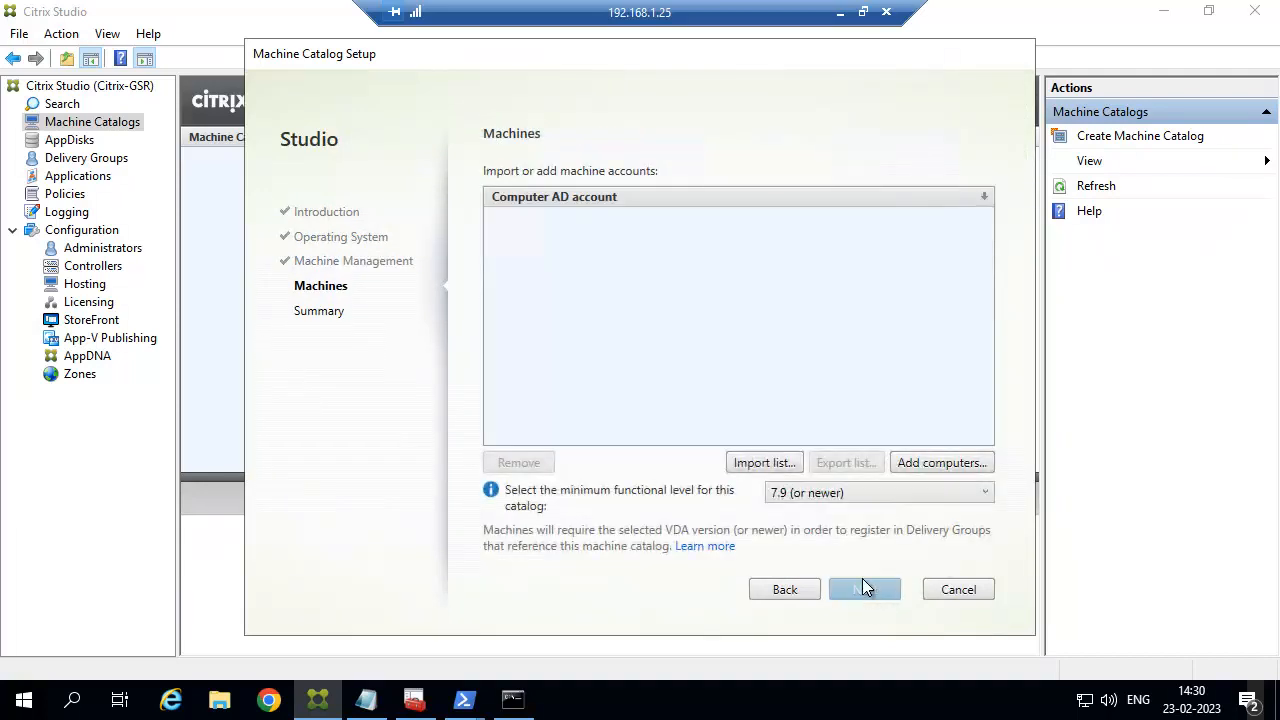
Add computer ctx-dc1 and finish the catalog as server-2019-mc.
click(940, 463)
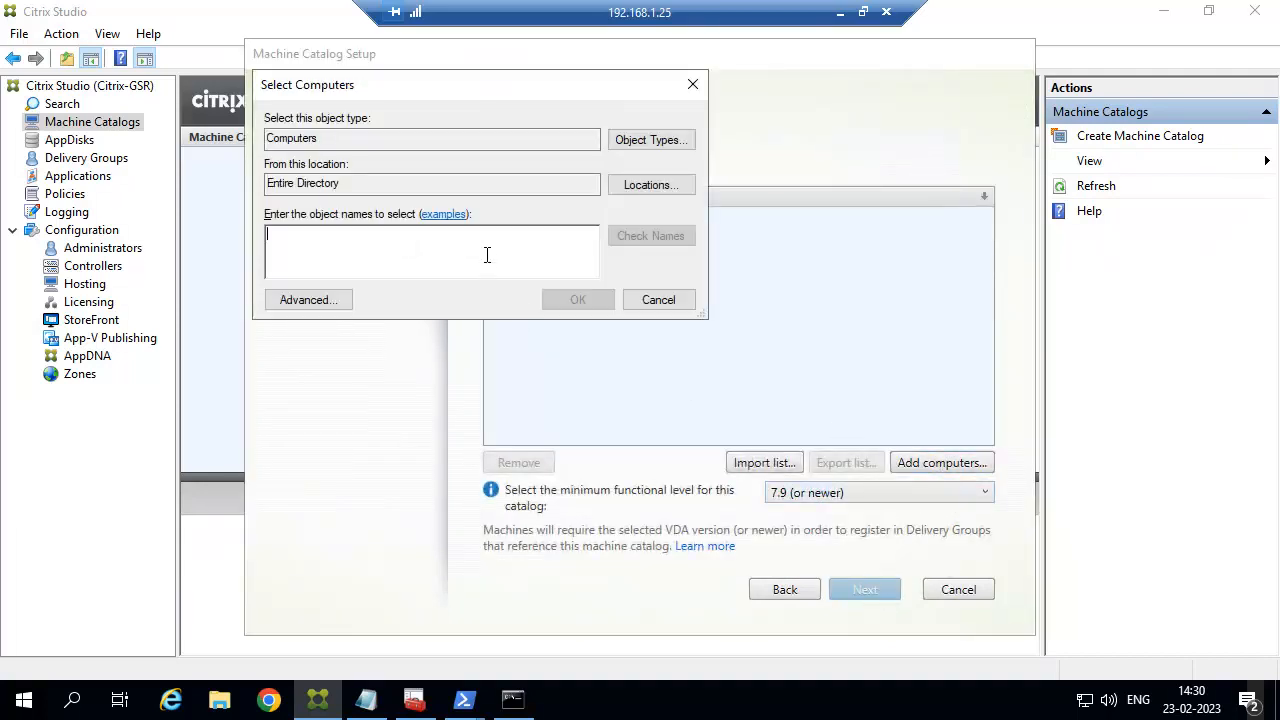
text(ctx-dc1)
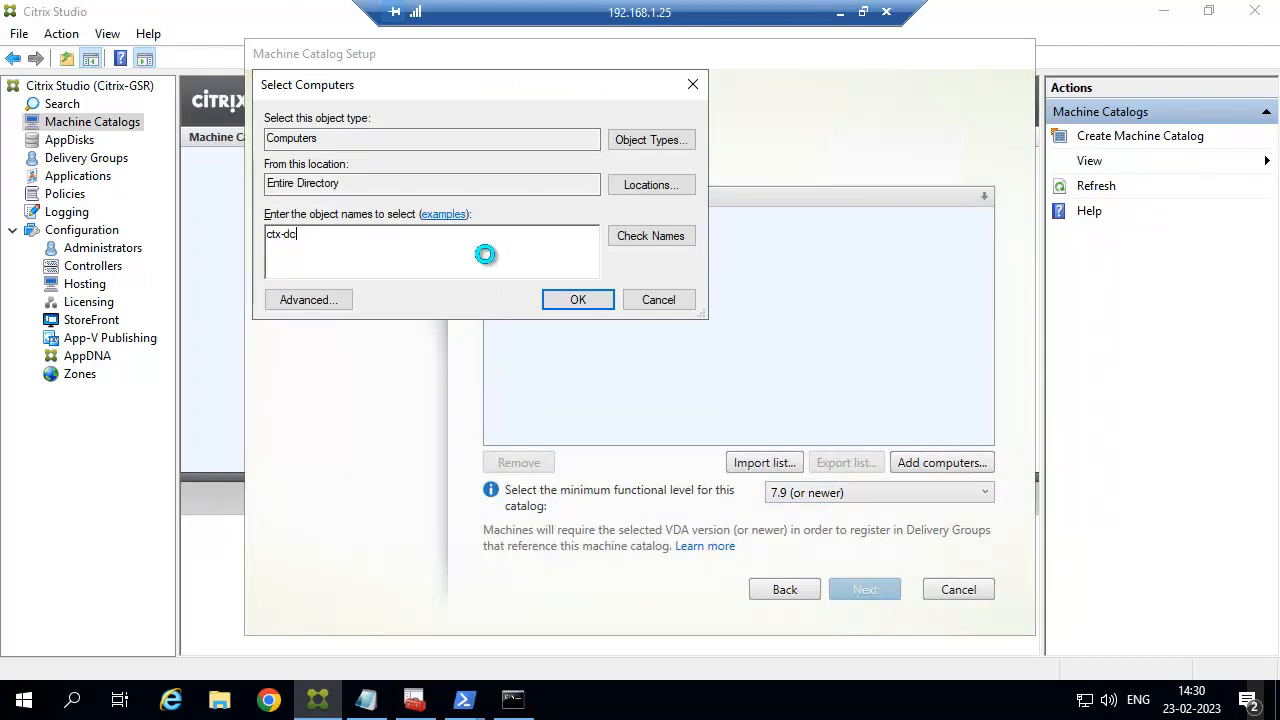
key(Return)
click(863, 590)
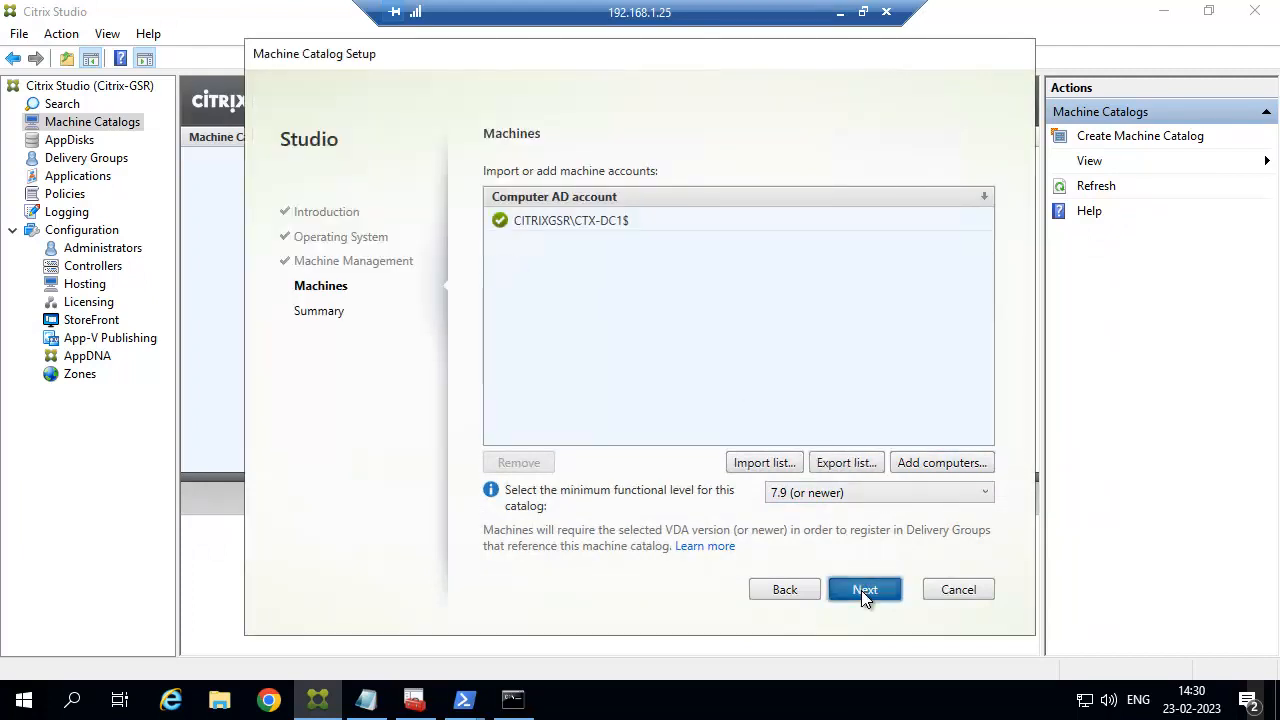
click(686, 437)
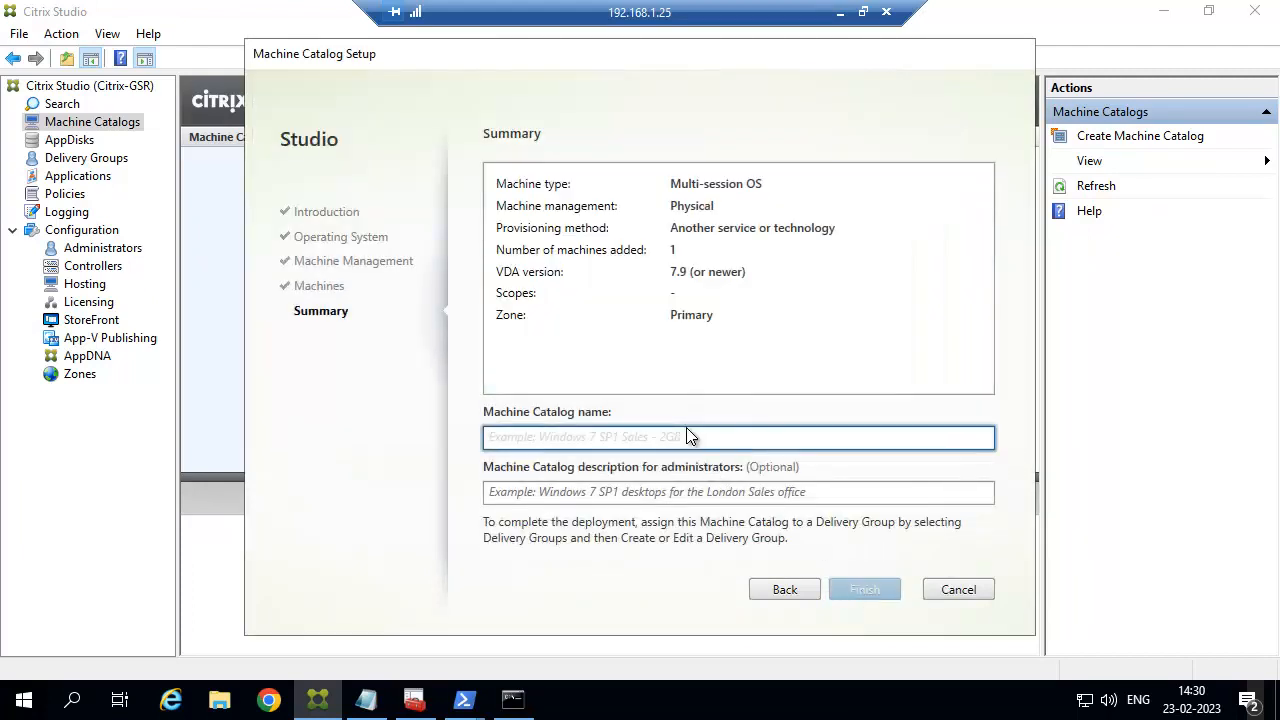
text(server-2019-mc)
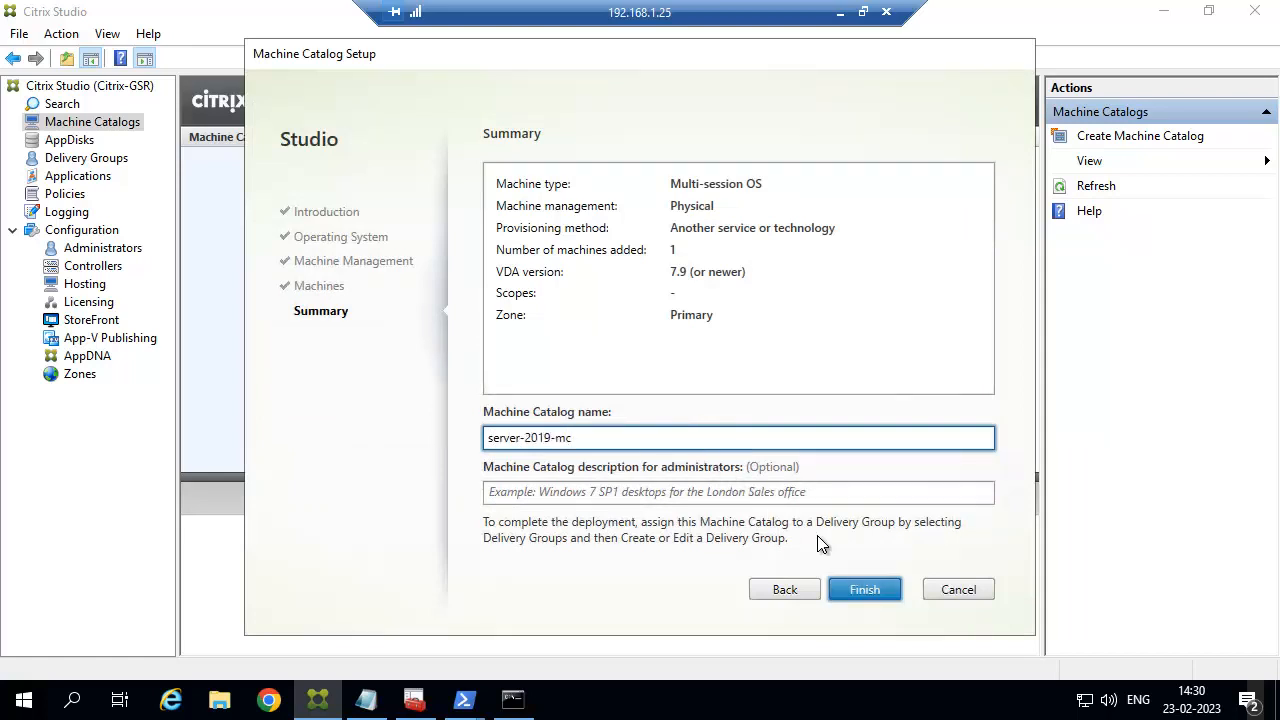
click(862, 586)
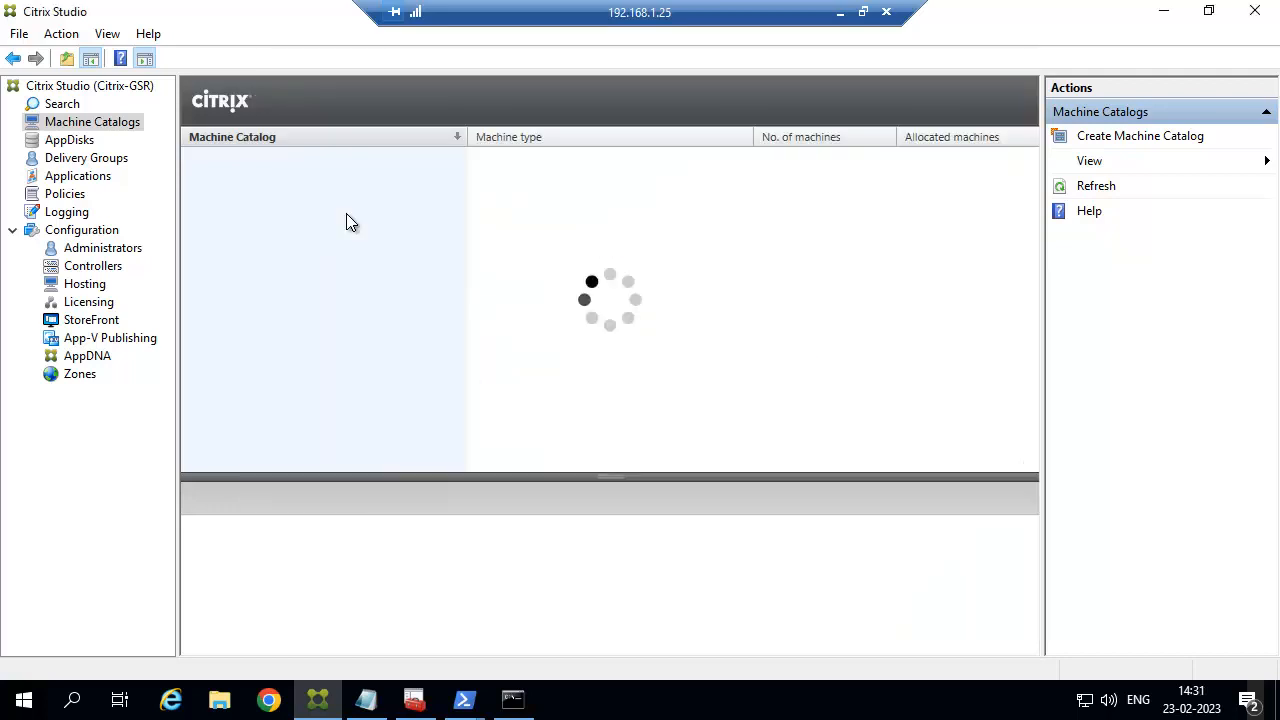
click(110, 162)
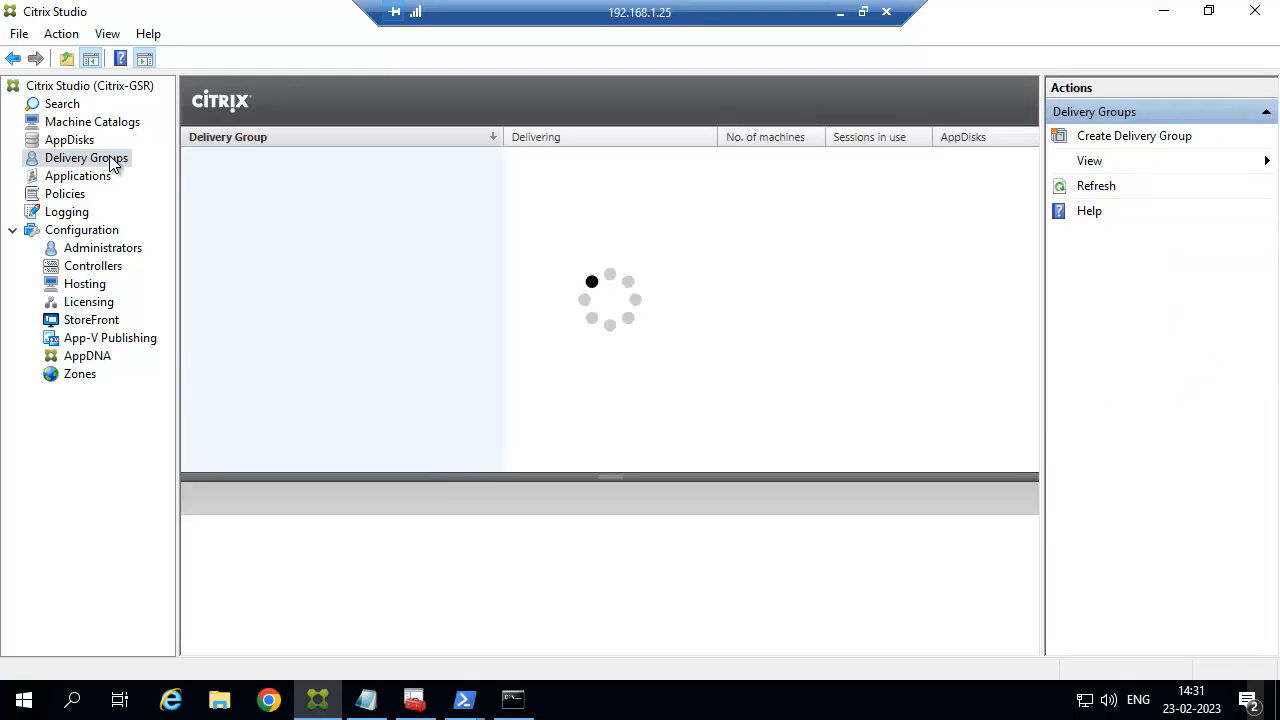
Start a delivery group from the catalog, restricted to Domain Users.
click(1134, 137)
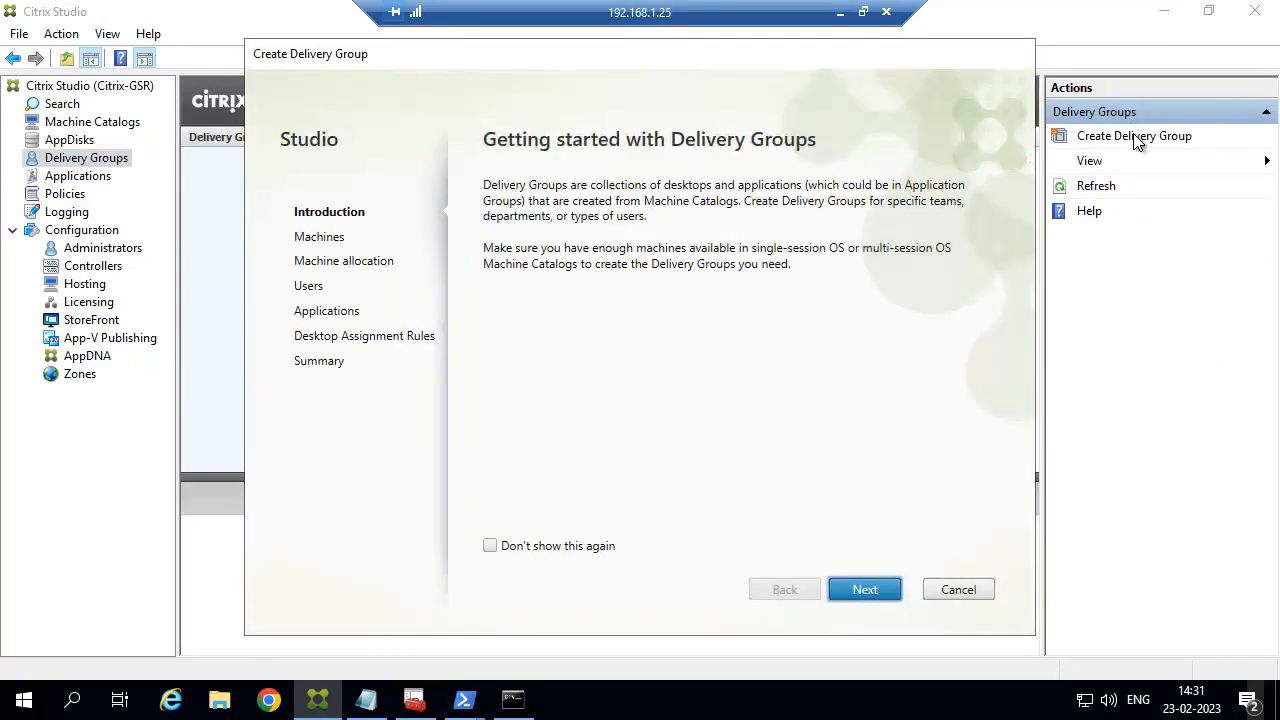
click(866, 589)
click(861, 588)
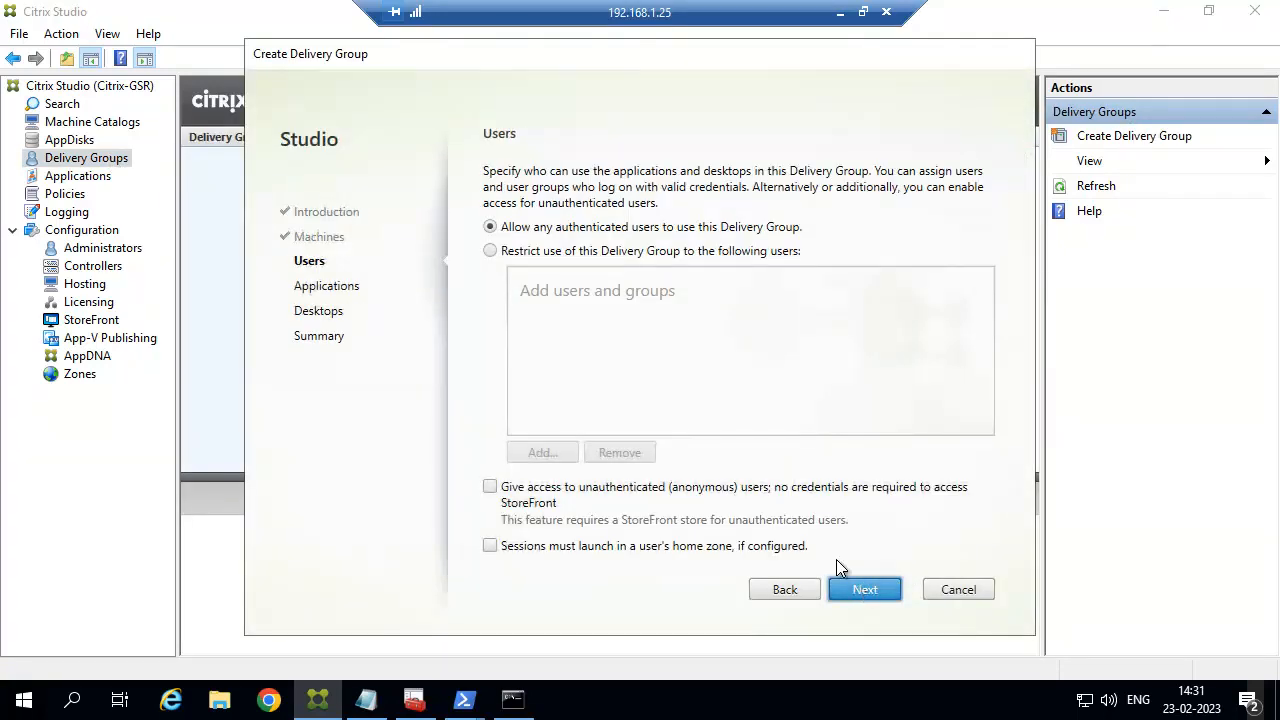
click(540, 251)
click(560, 458)
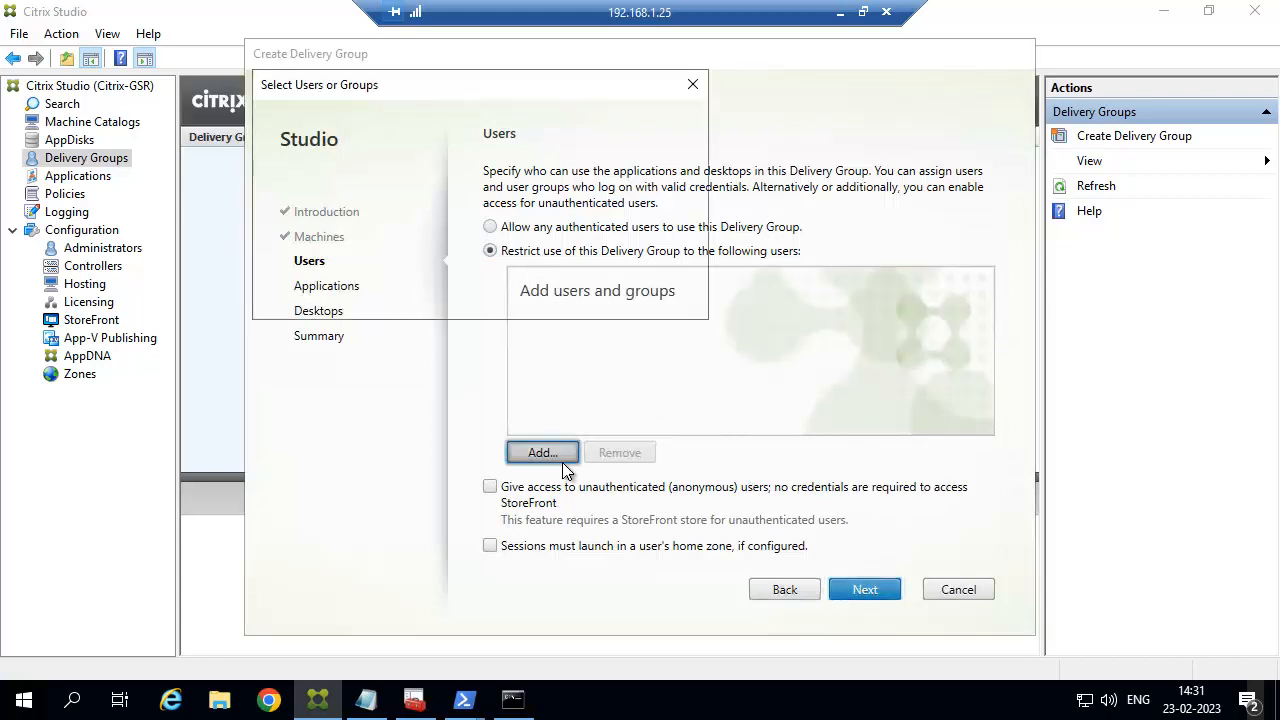
text(domain users)
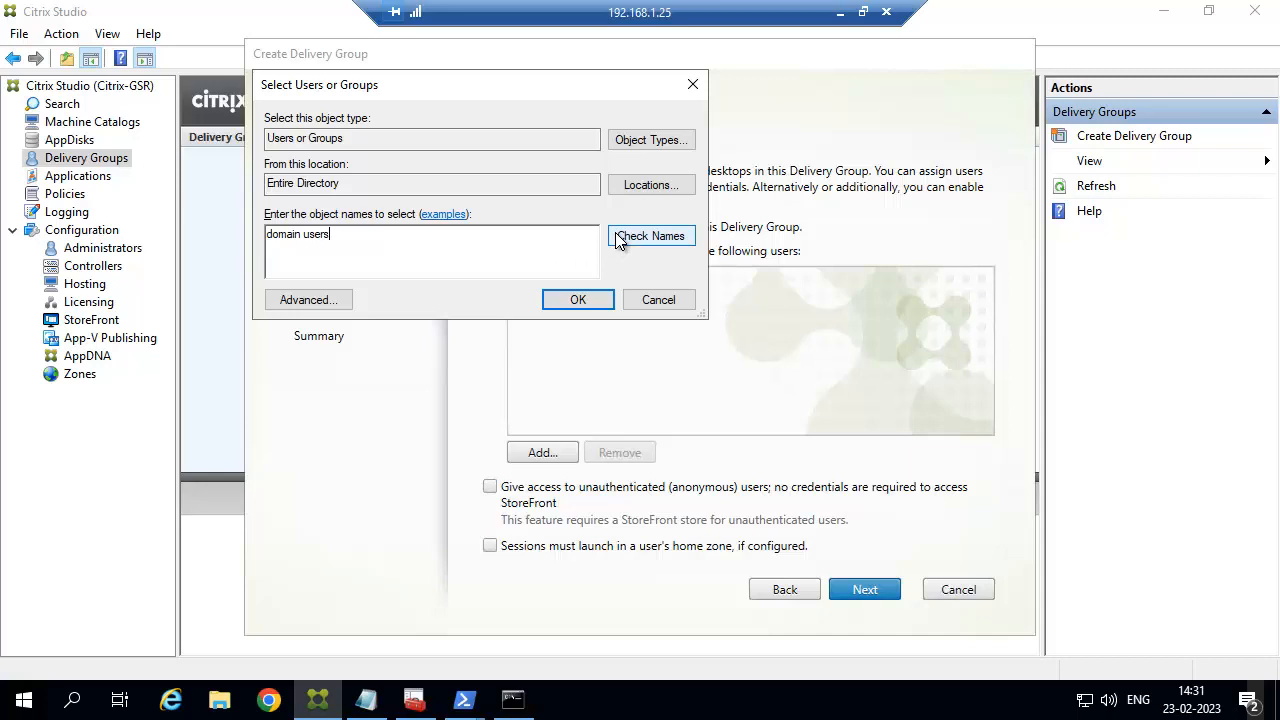
click(620, 240)
key(Return)
Add the server-2019 desktop and finish the group named server-2019-dg.
click(858, 590)
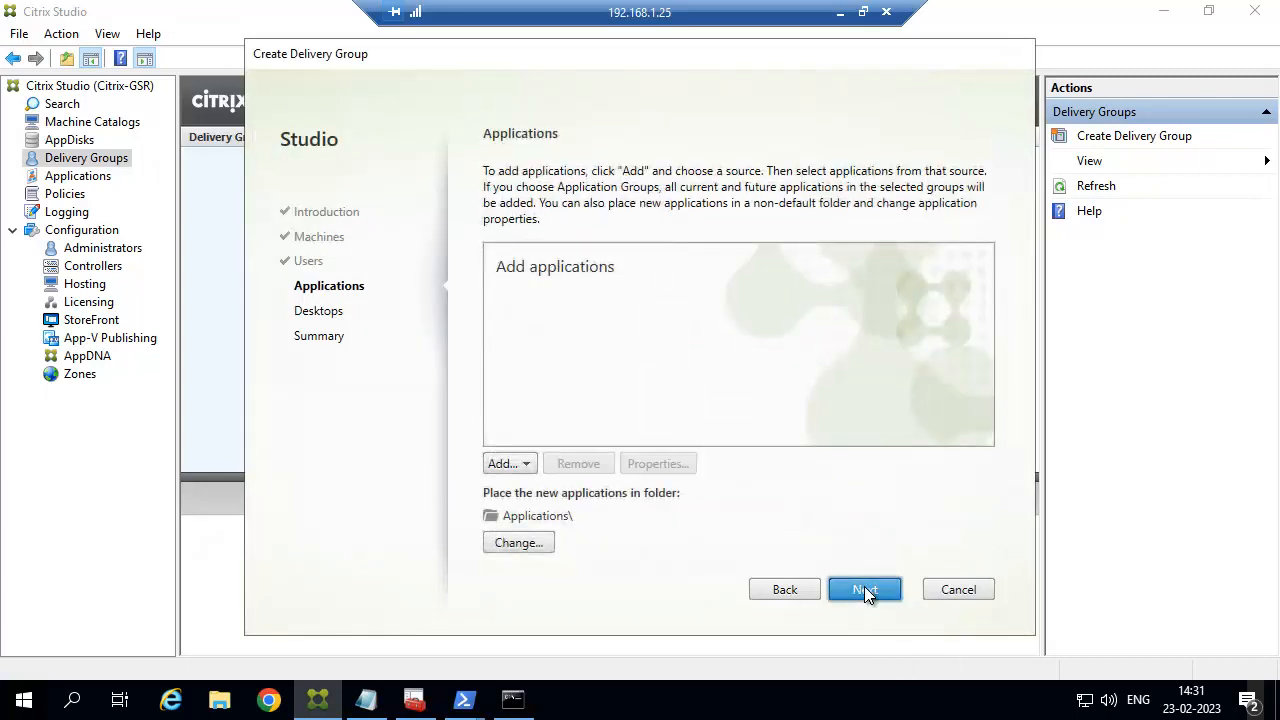
click(864, 588)
click(534, 541)
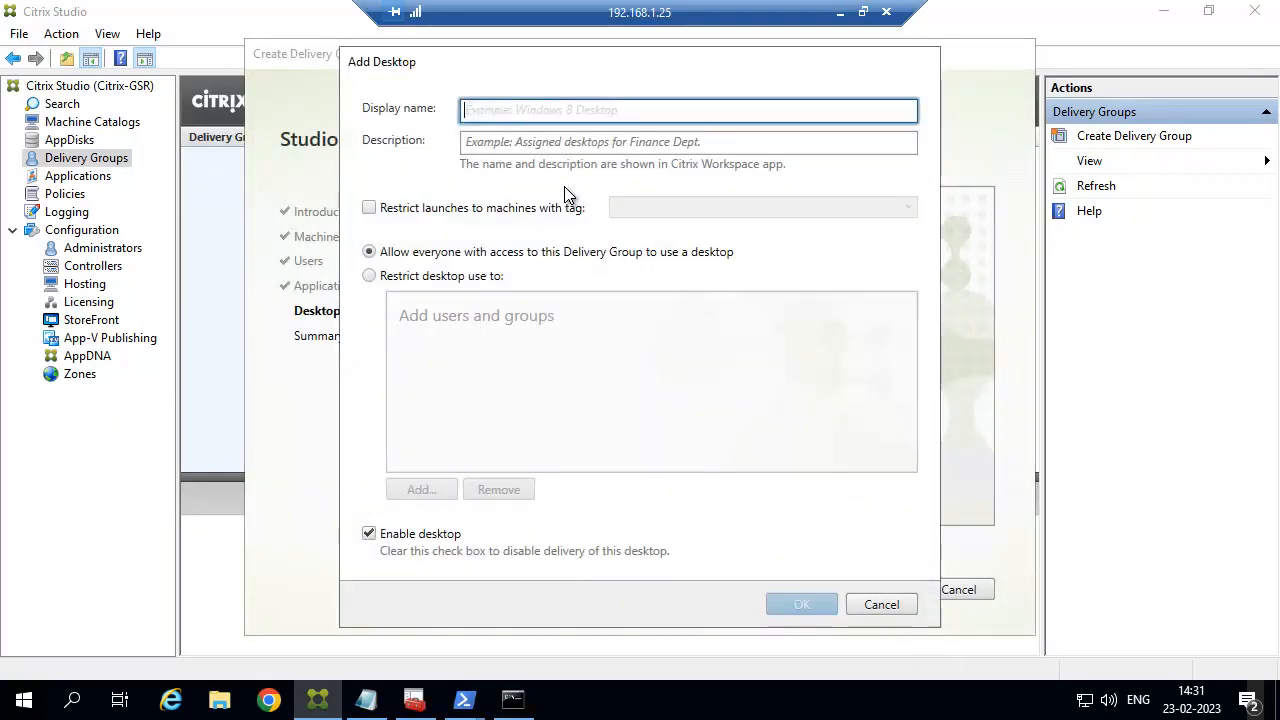
text(serve)
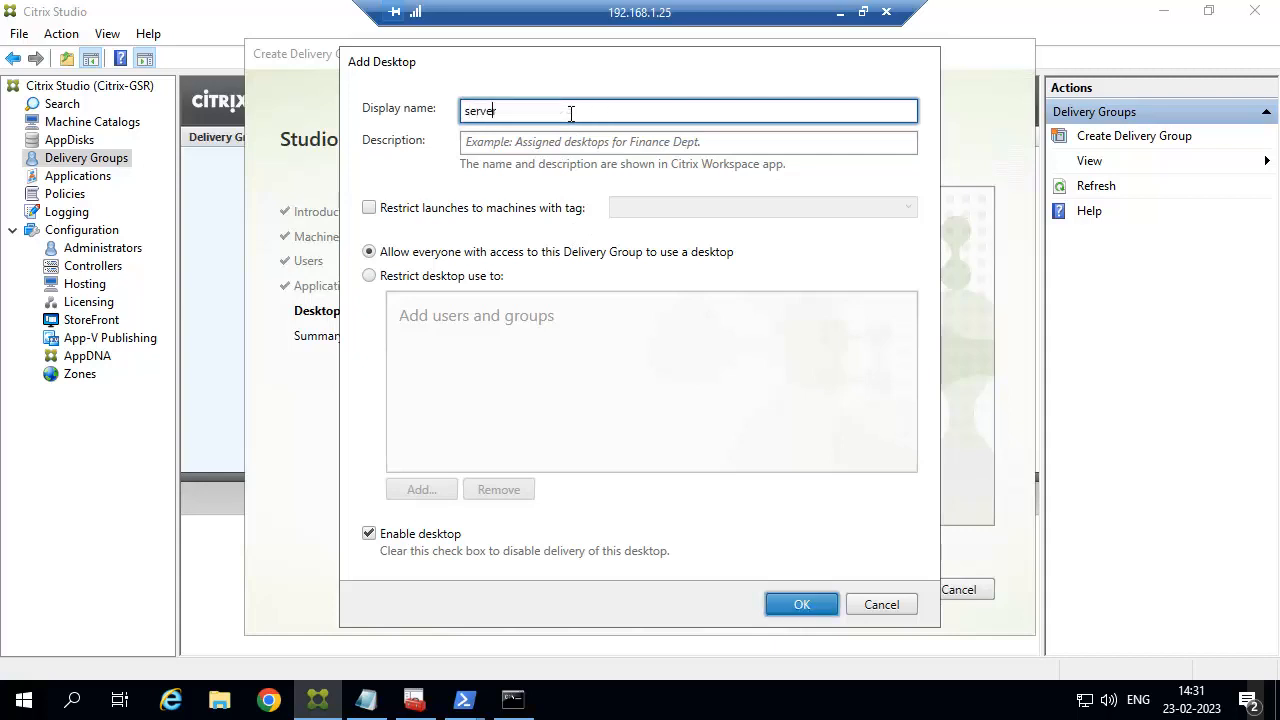
text(r-2019)
click(815, 602)
click(843, 585)
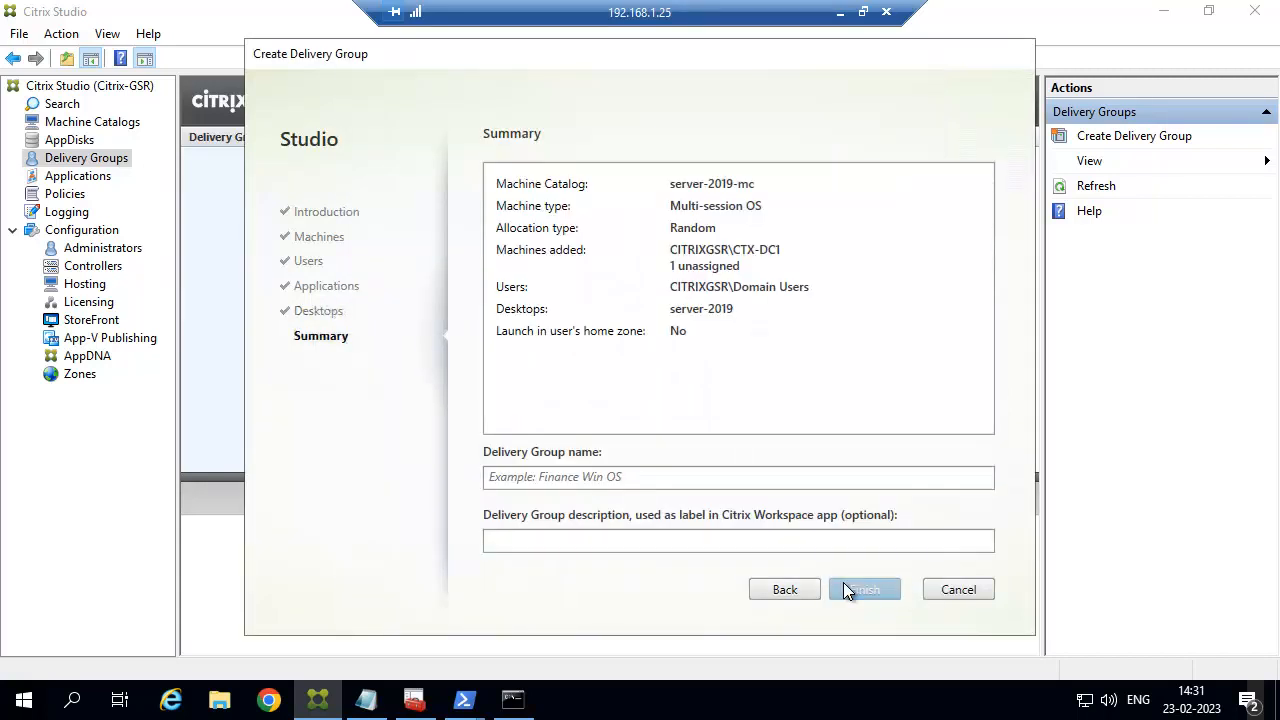
click(714, 477)
text(serv)
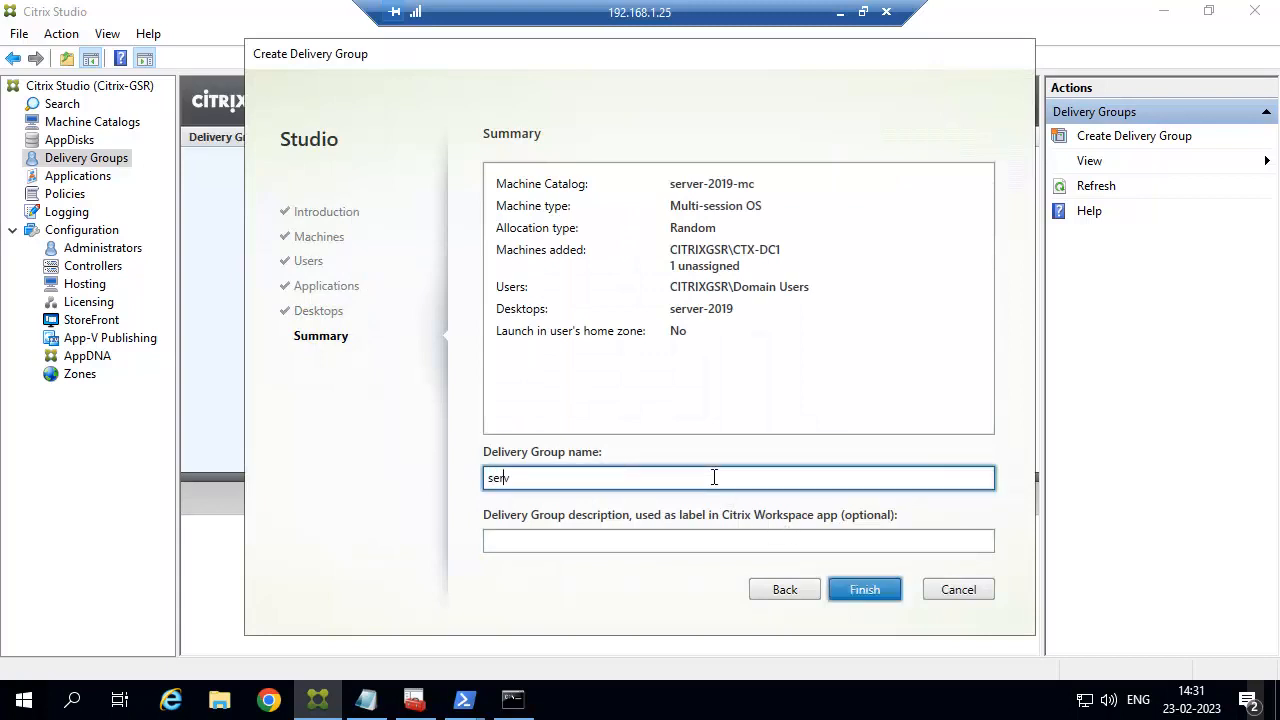
text(er-2019-dg)
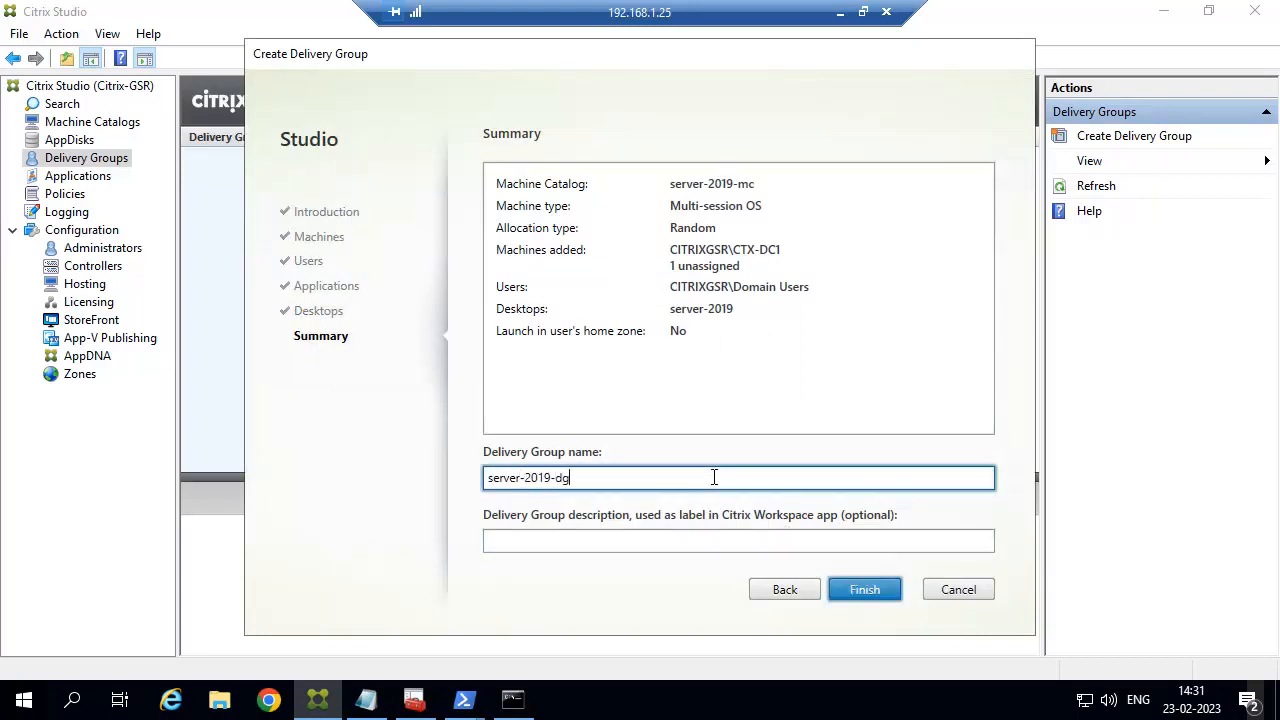
click(849, 589)
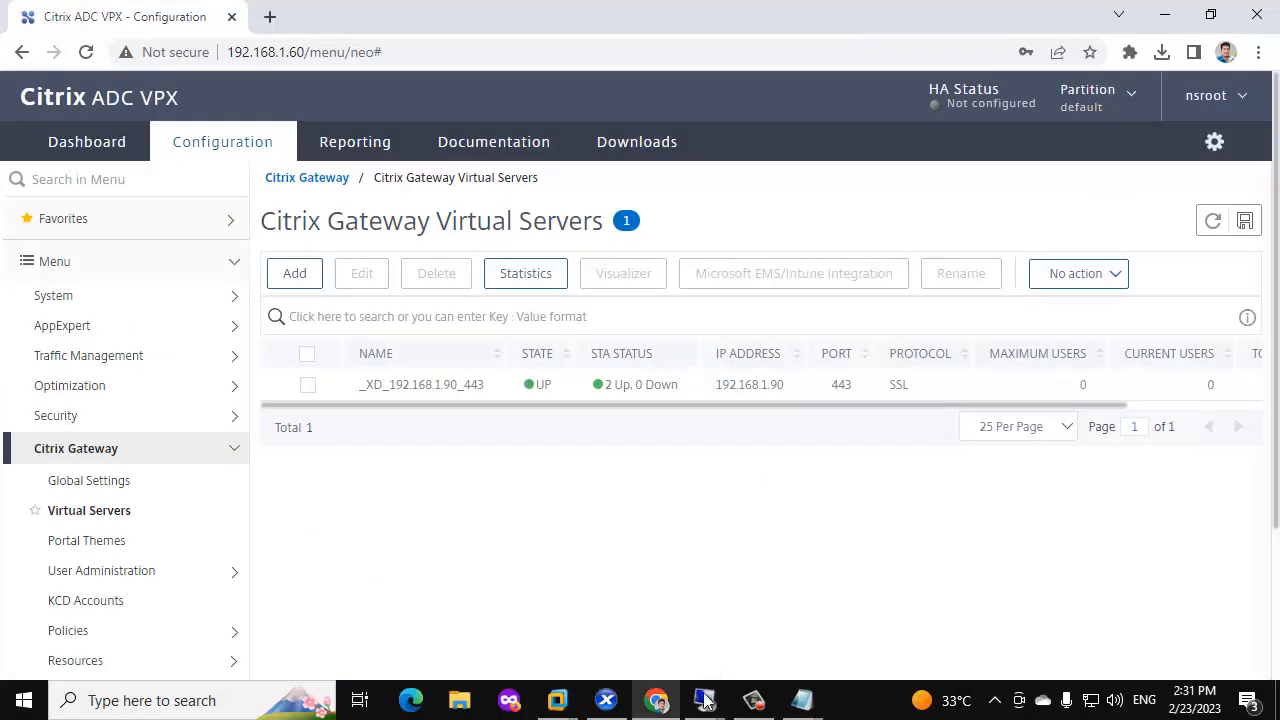
On the 192.168.1.27 session, acknowledge the successful propagation and bring up the CitrixGSRWeb store in Chrome.
mouse_move(705, 700)
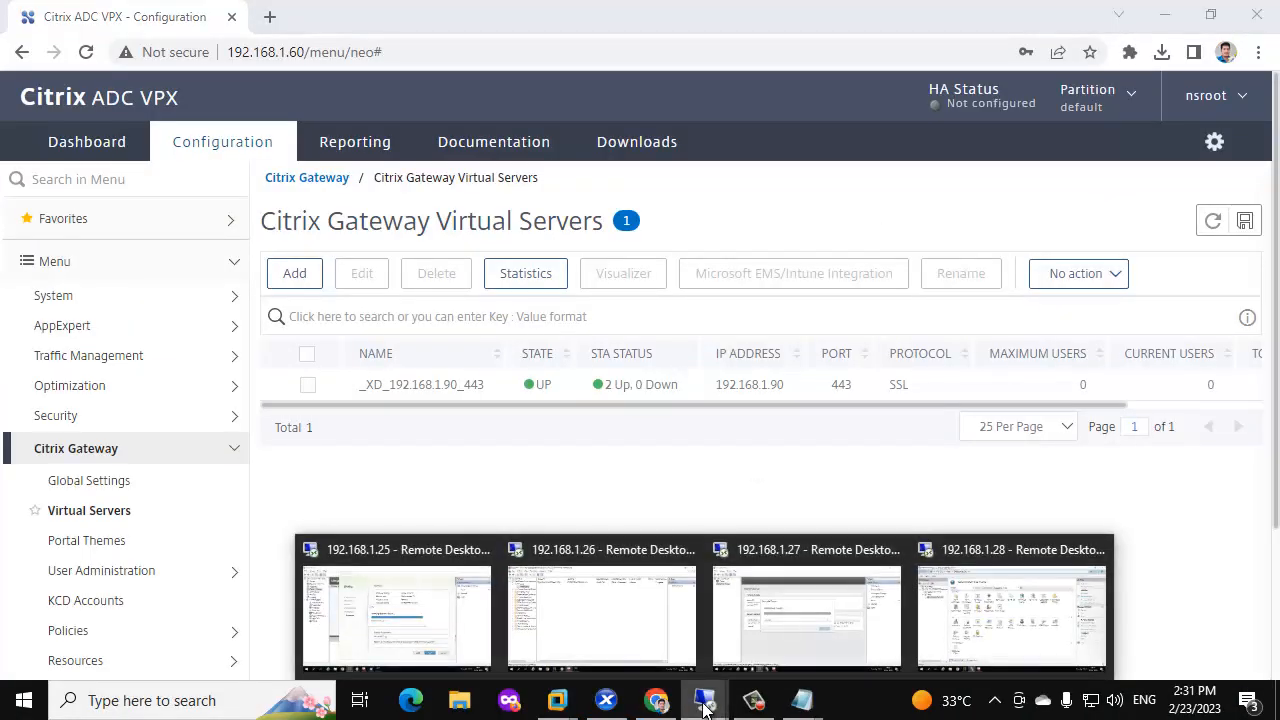
click(763, 632)
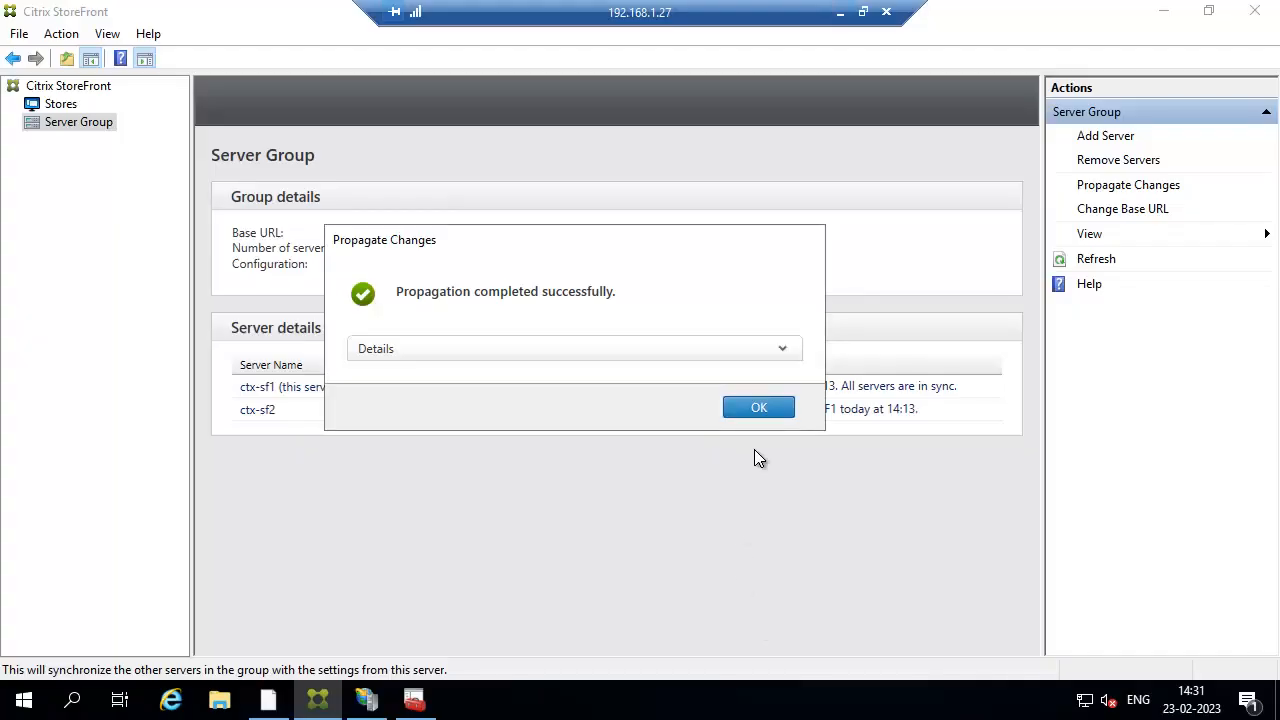
click(763, 404)
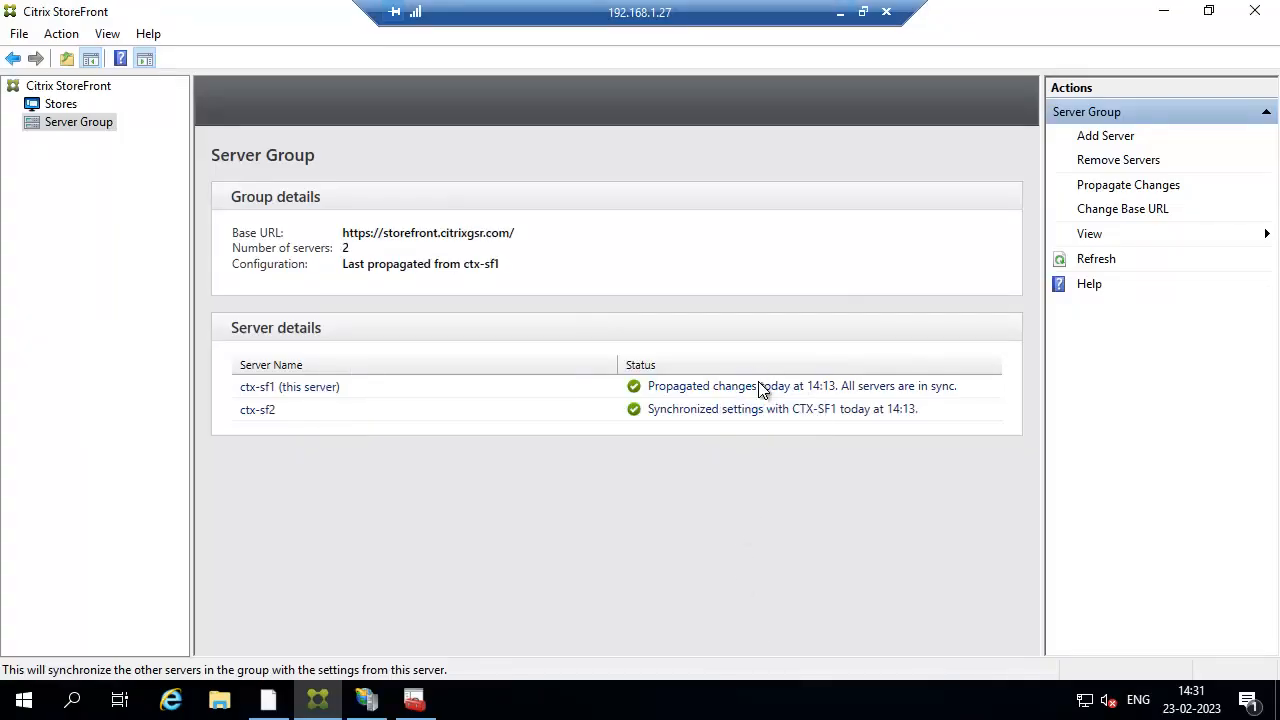
click(267, 697)
drag(590, 10, 863, 10)
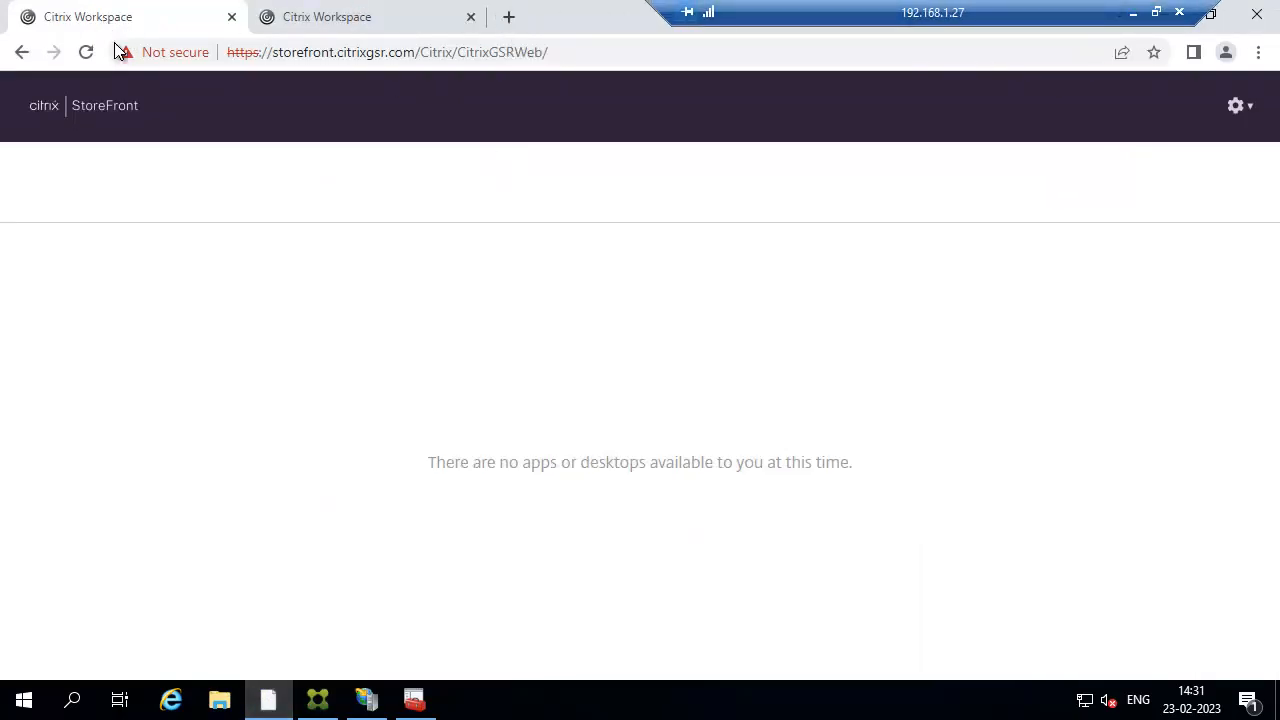
Reload the CitrixGSRWeb store, log on with the domain user's credentials, and view the server-2019 desktop under Desktops.
click(86, 52)
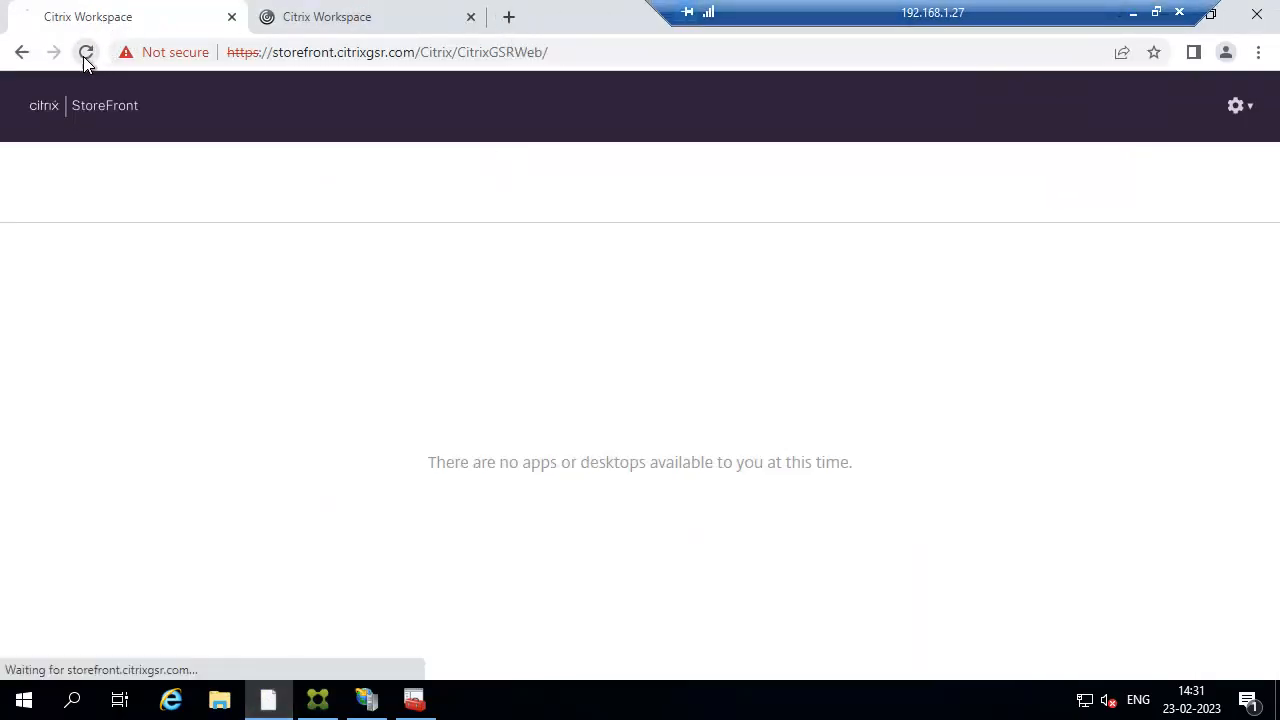
click(470, 16)
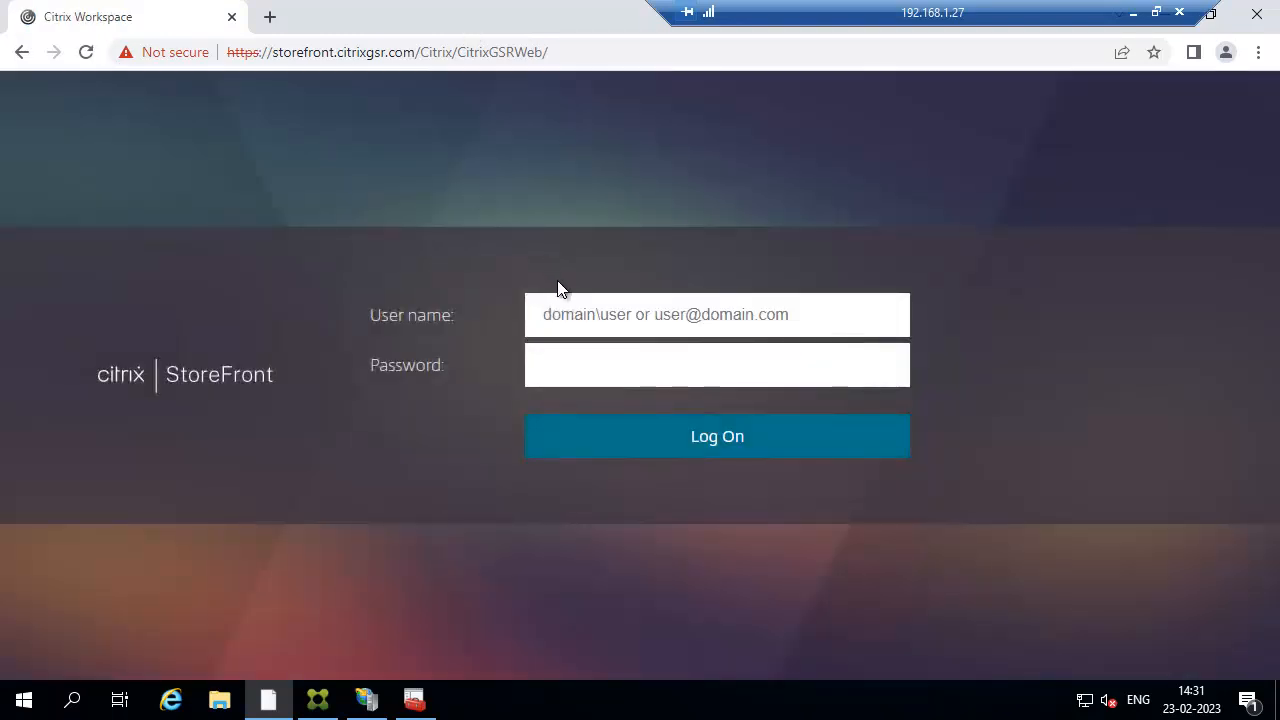
click(571, 311)
text(citrix)
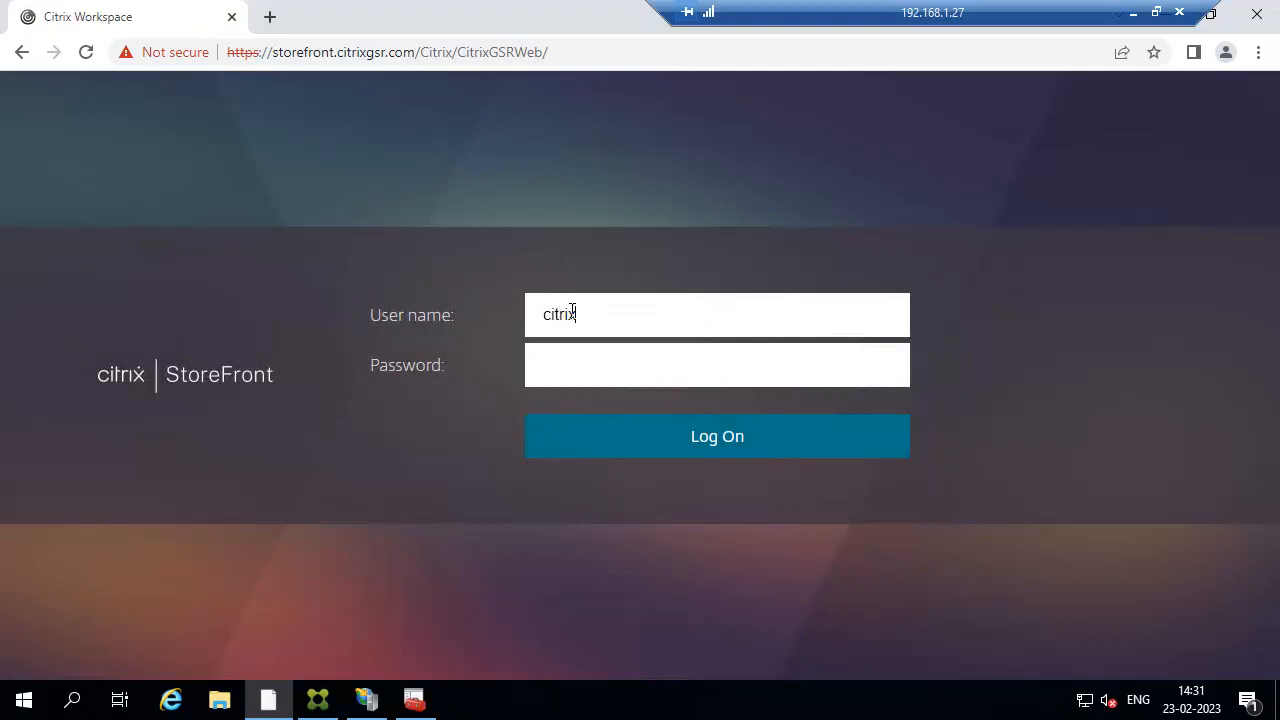
text(gsr\sivakumar)
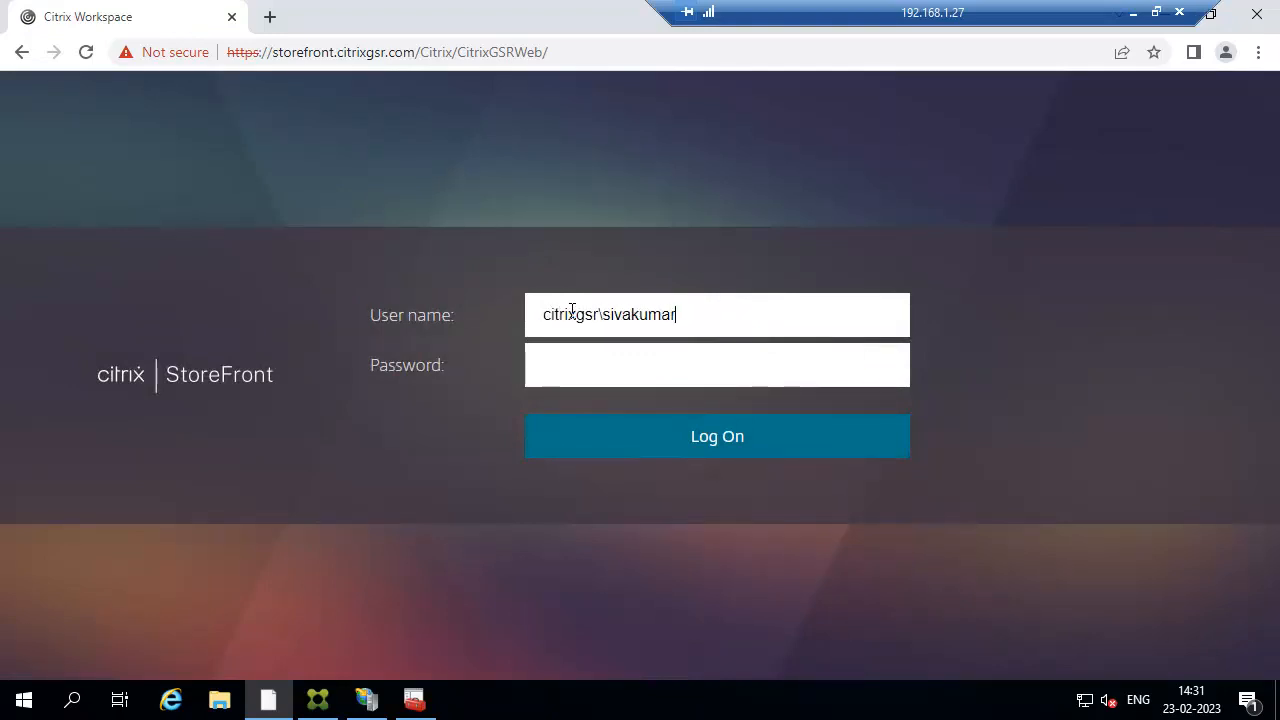
key(Tab)
text(******)
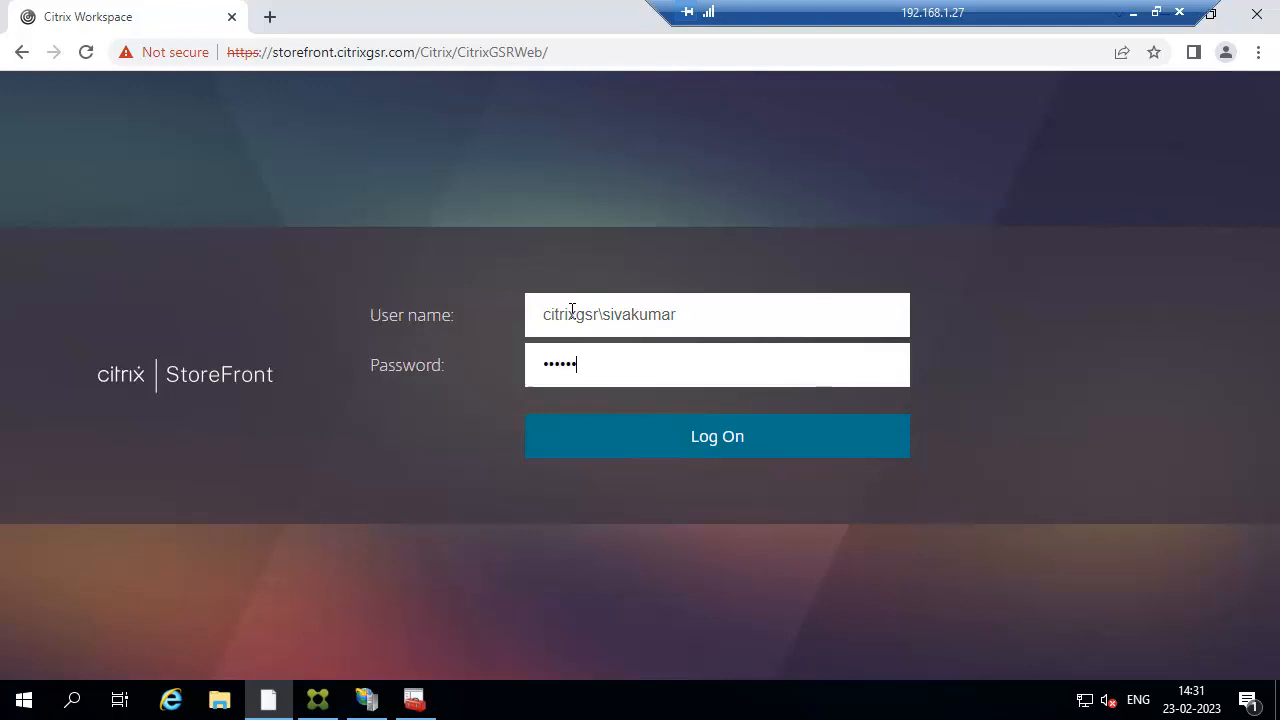
text(***)
key(Return)
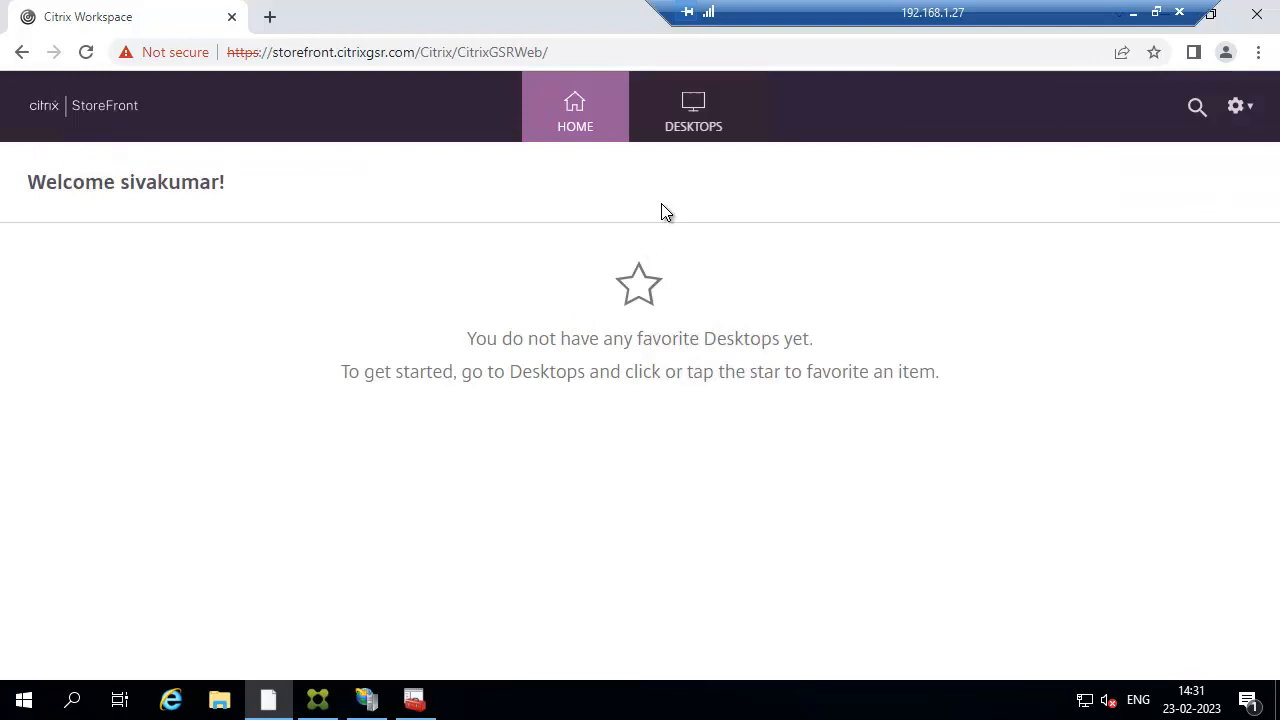
click(690, 128)
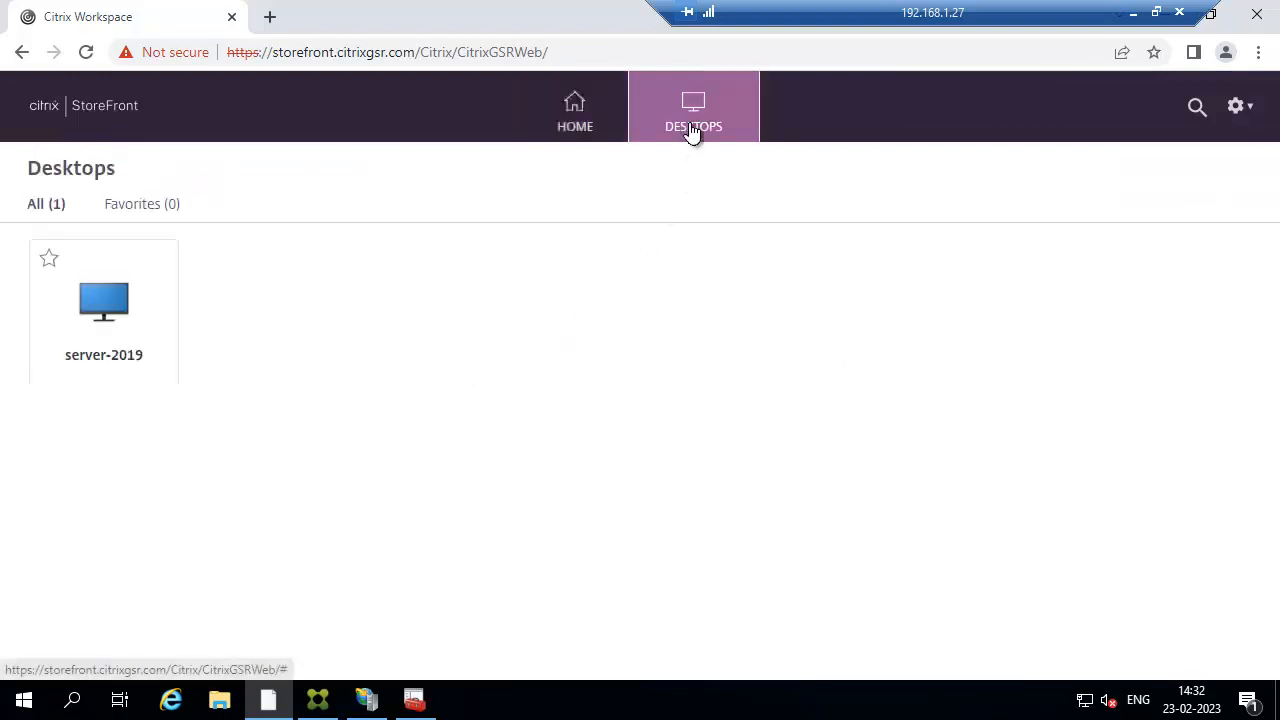
click(271, 16)
text(h)
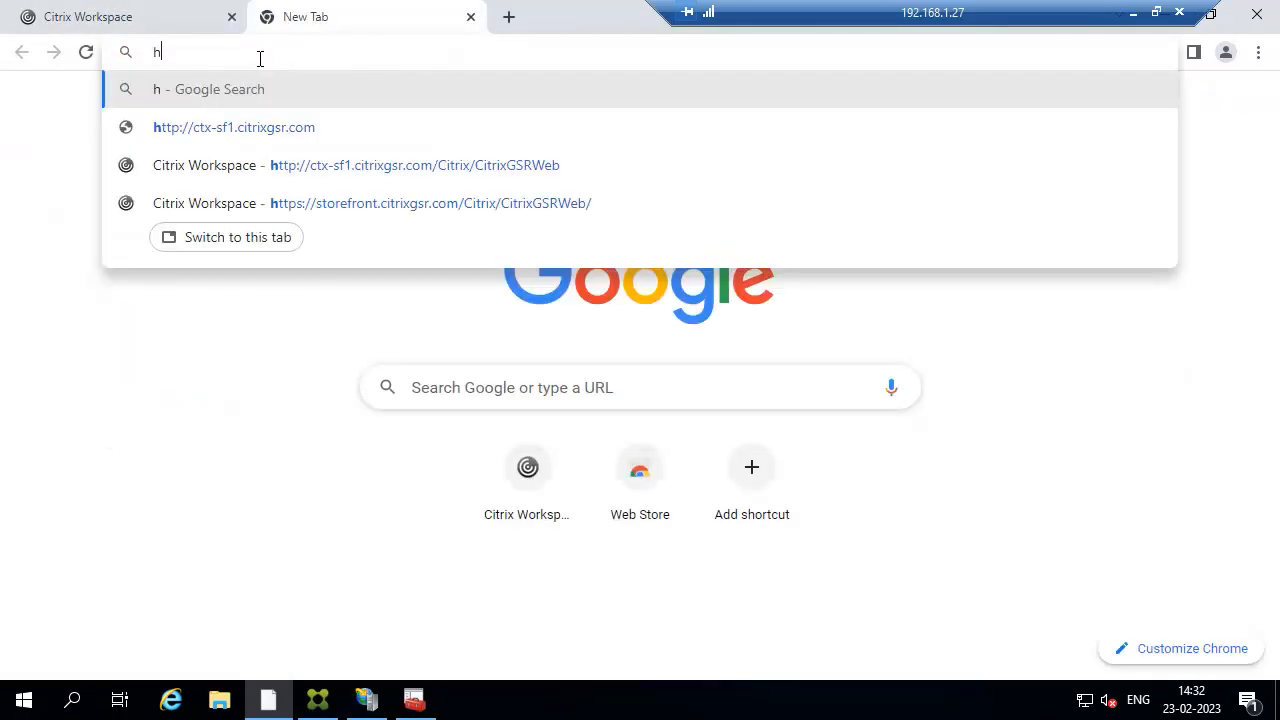
text(ttps)
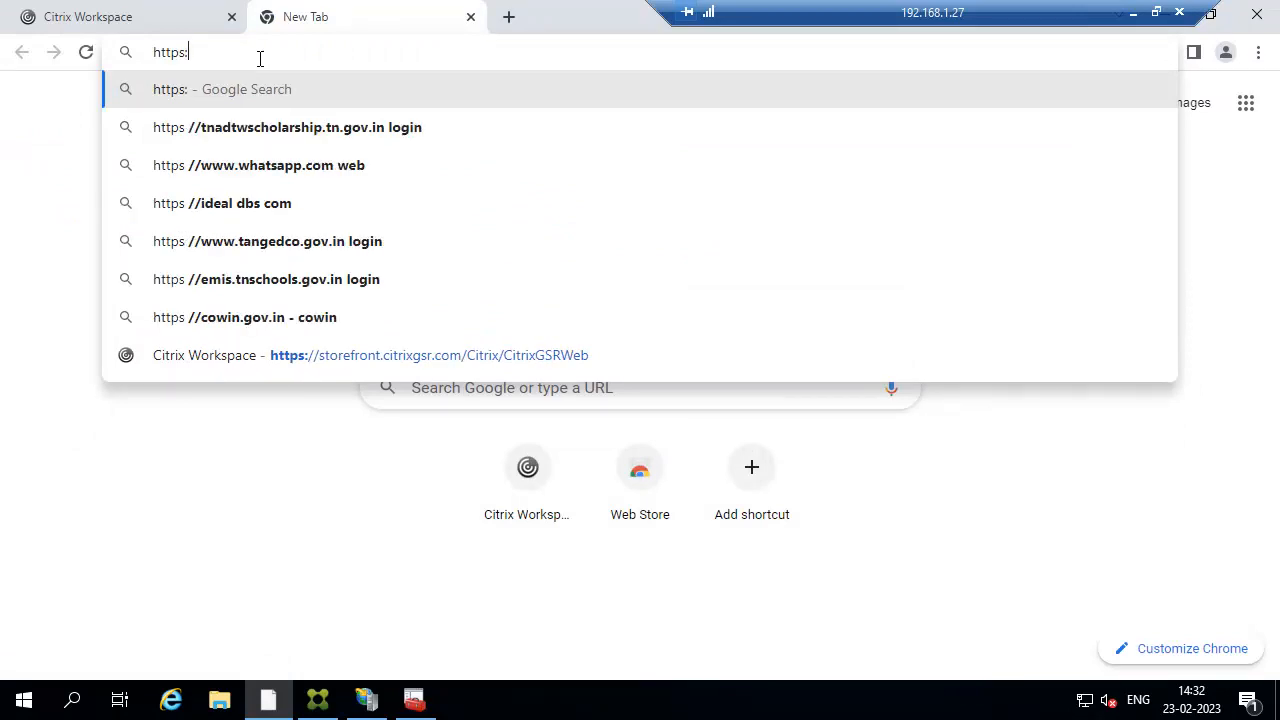
text(://g)
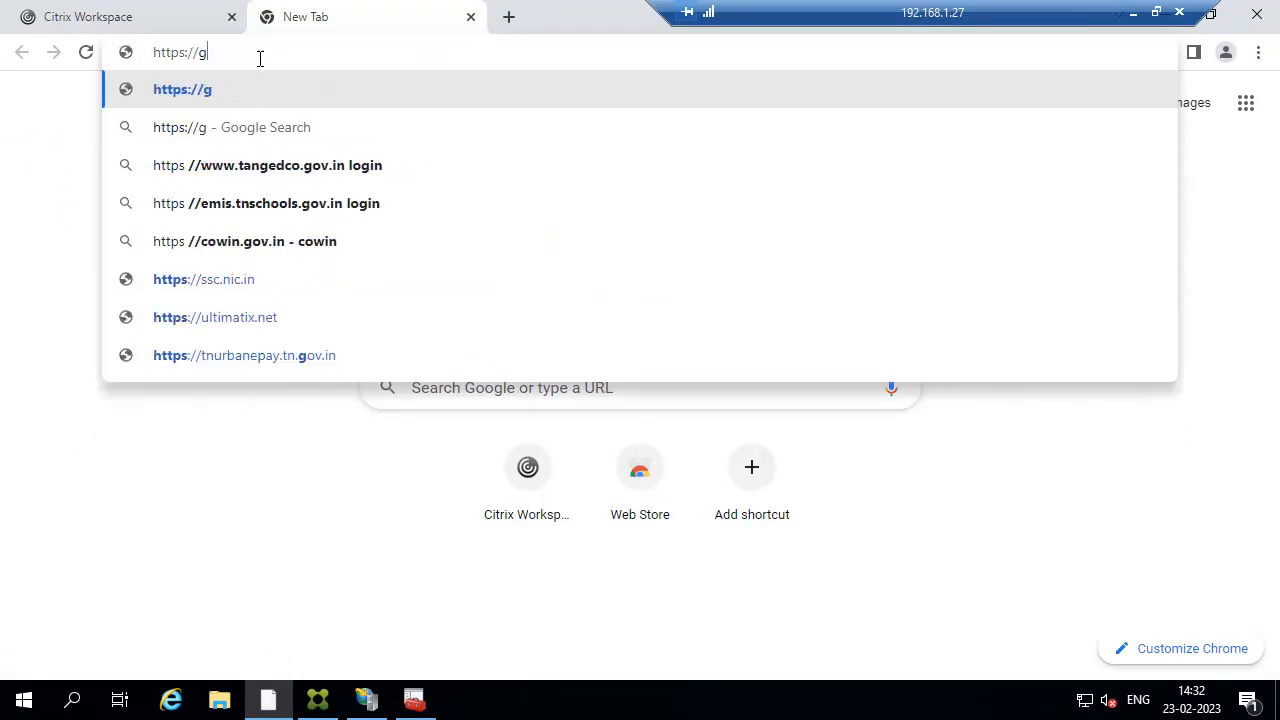
text(ateway.)
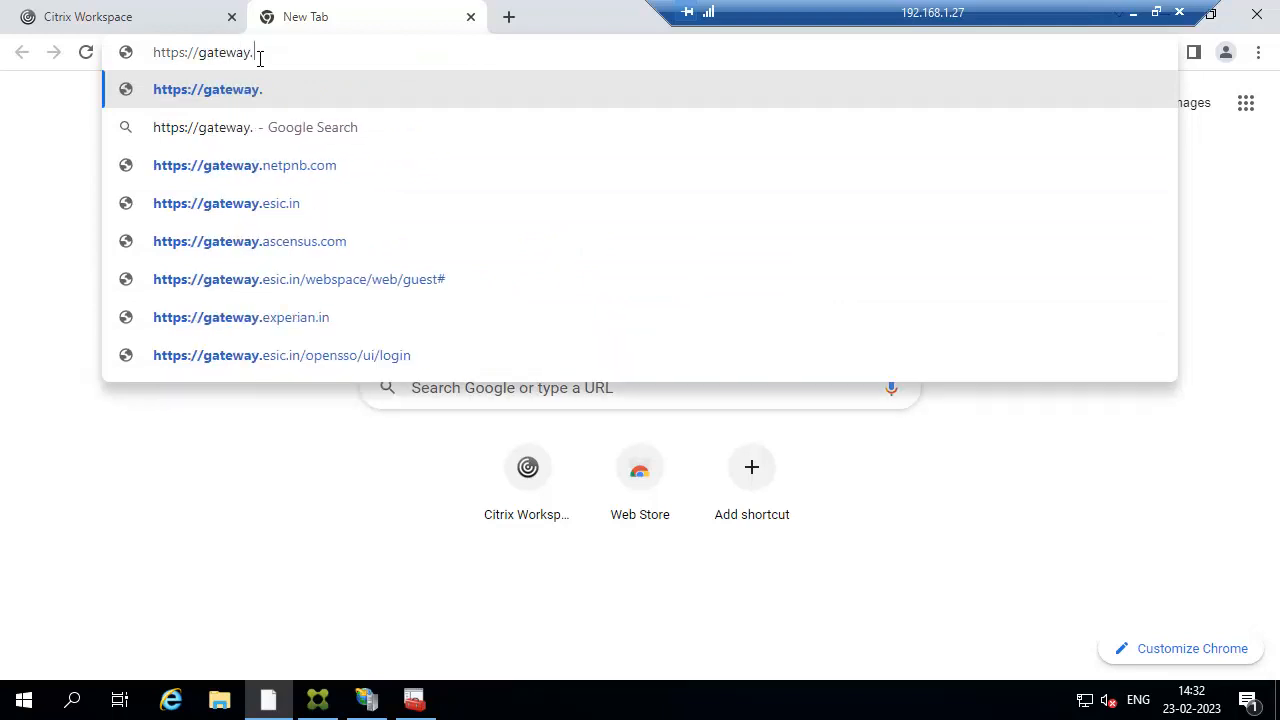
text(citrixgsr.com)
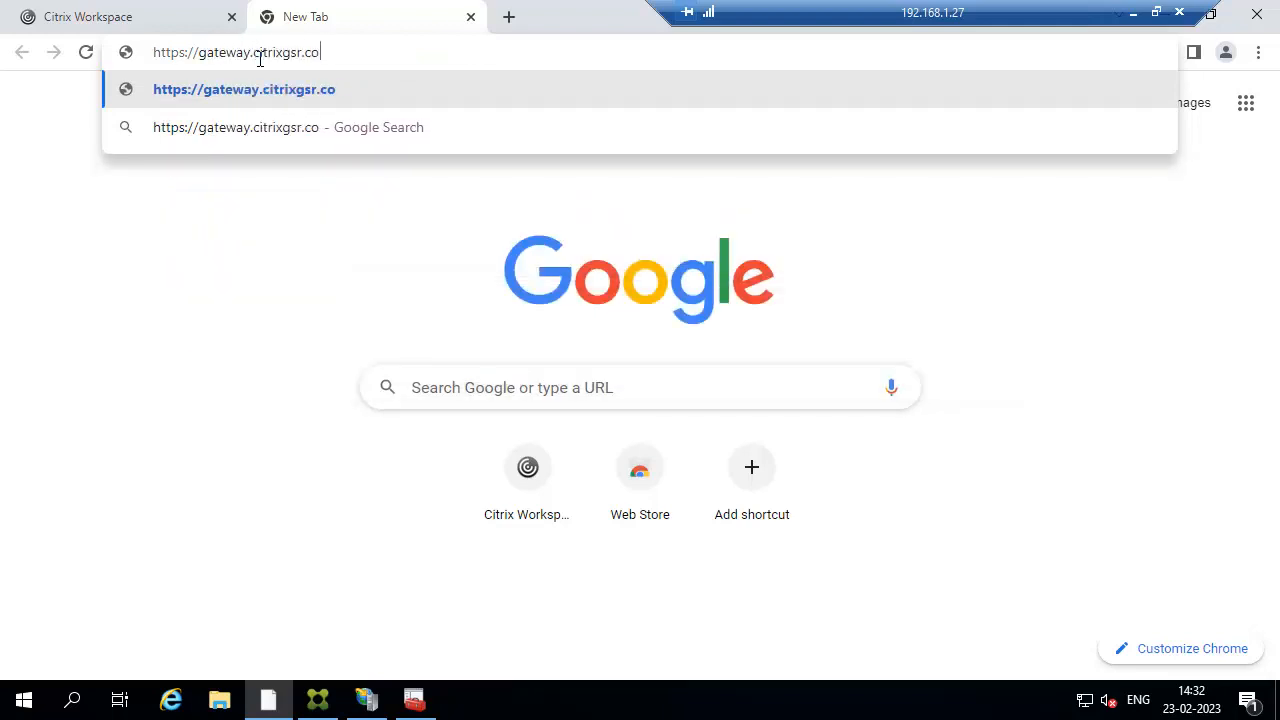
key(Return)
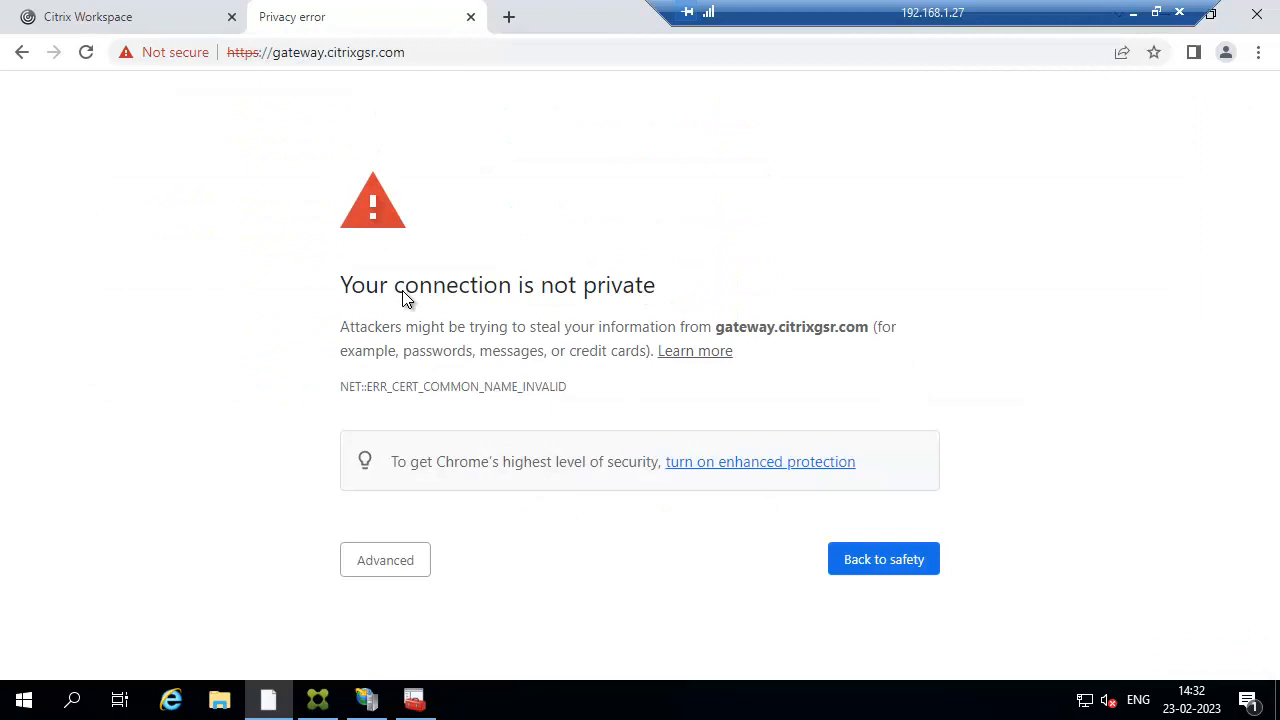
click(388, 562)
scroll(400, 586, down, 2)
click(400, 620)
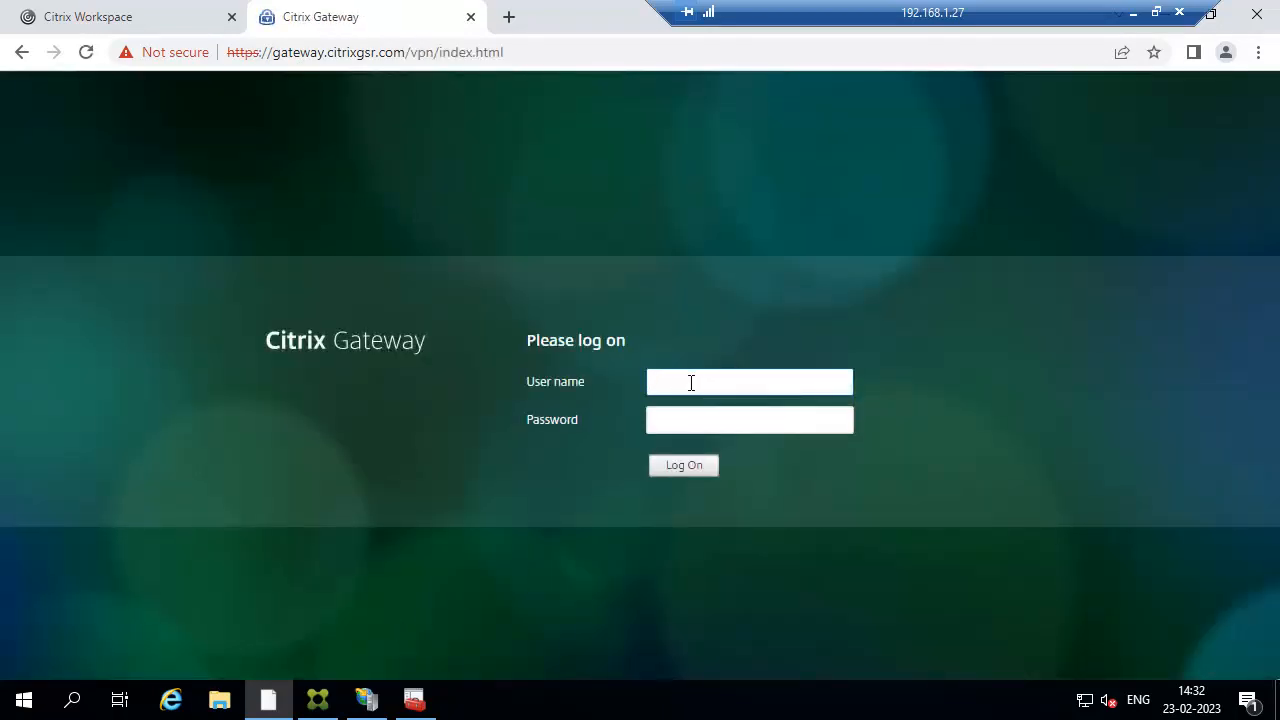
Log on to the gateway with the domain user's credentials, skip client detection, and show the server-2019 desktop under Desktops.
text(citrixgsr\sivakumar)
key(Tab)
text(•••••)
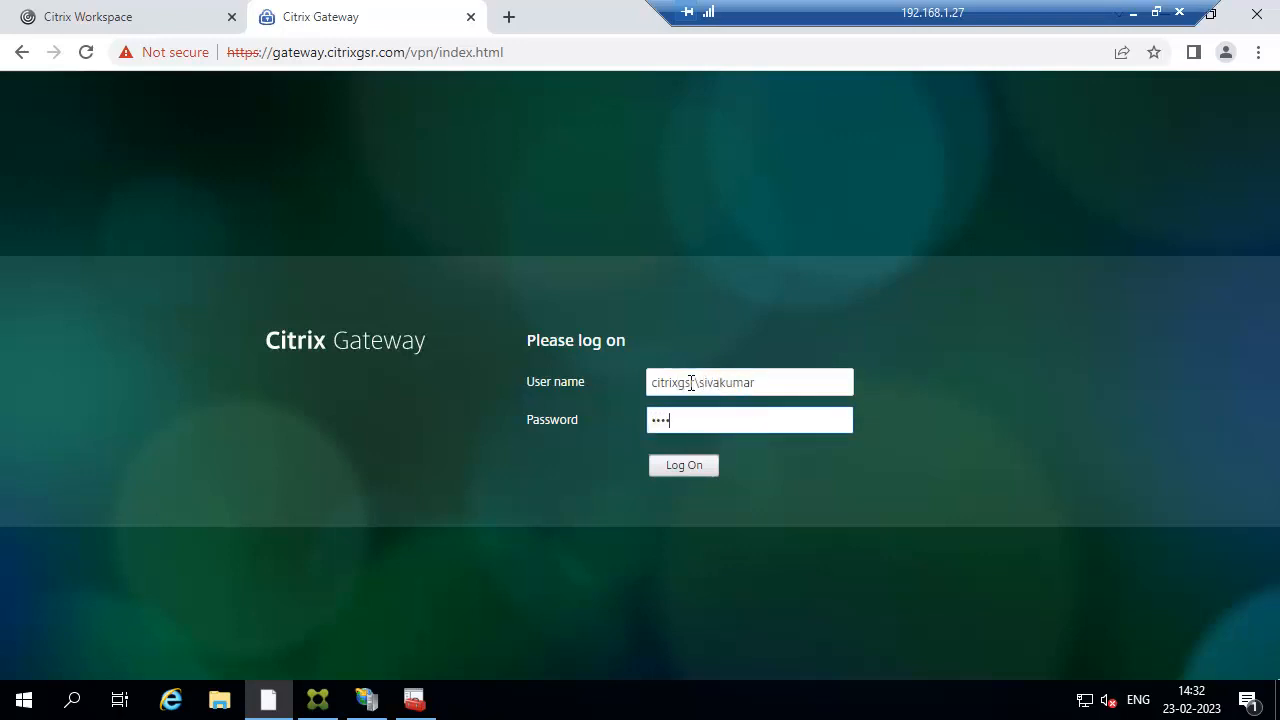
text(•••)
key(Return)
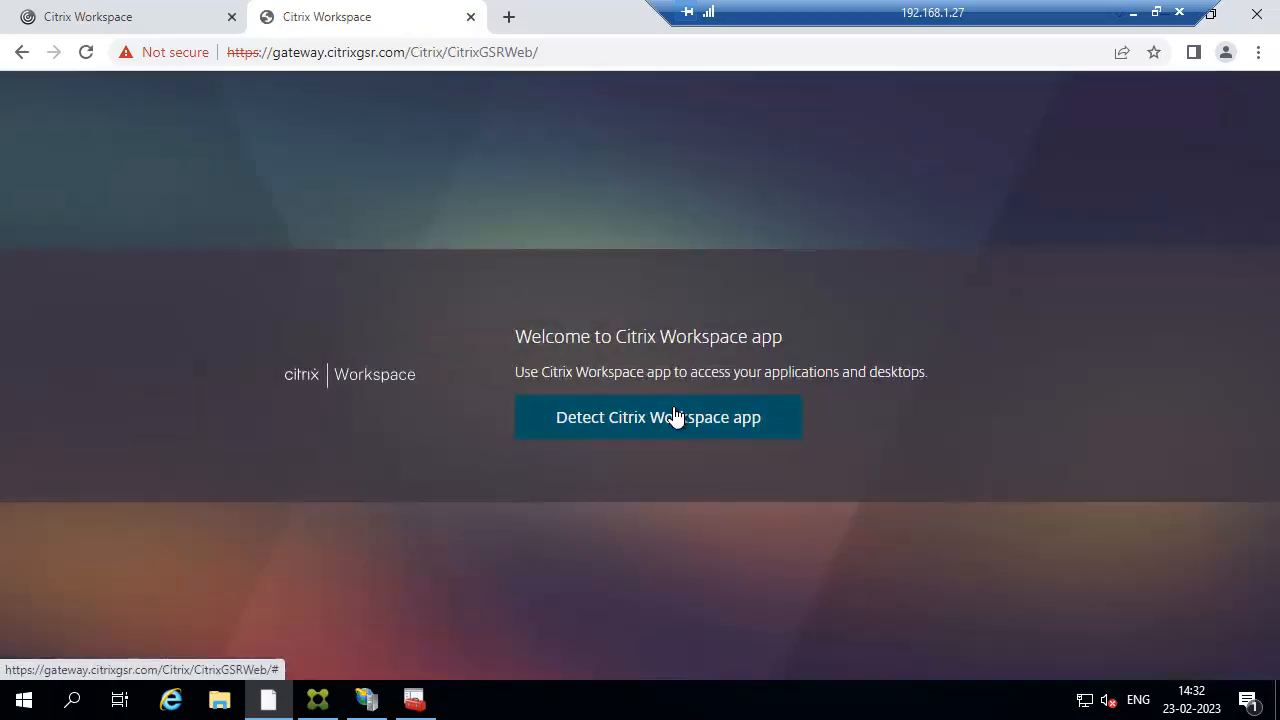
click(671, 419)
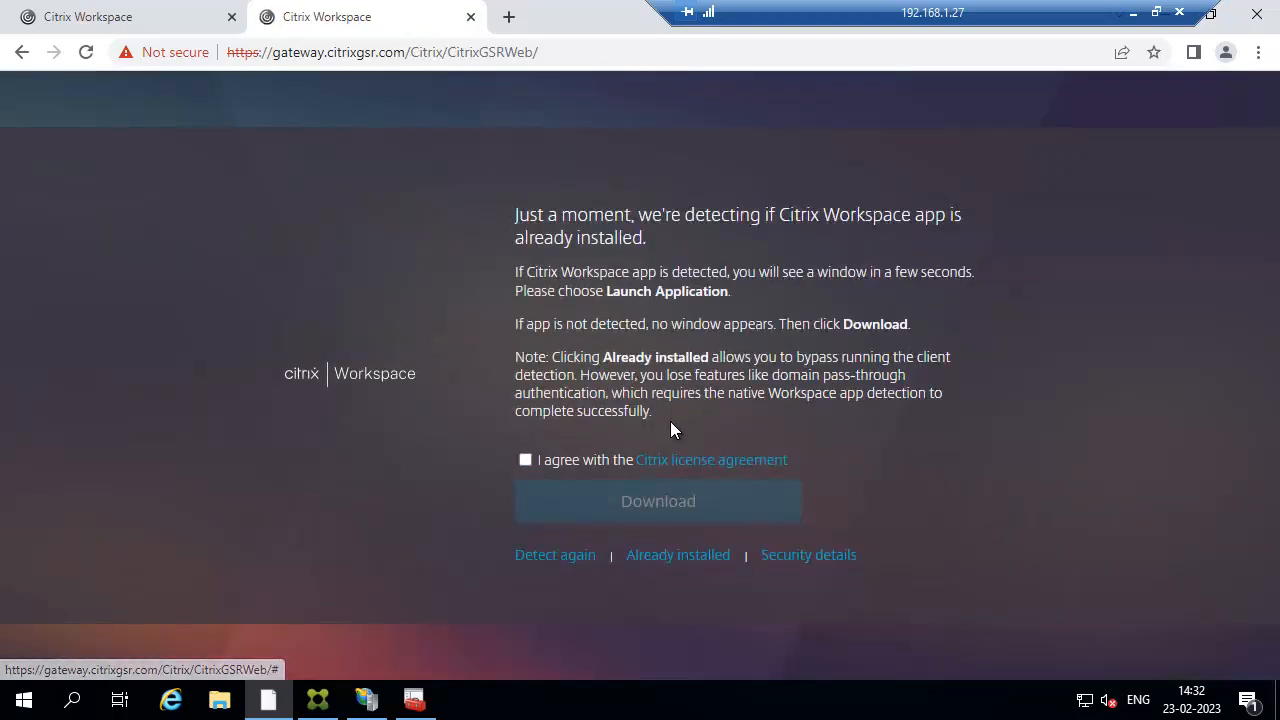
click(646, 555)
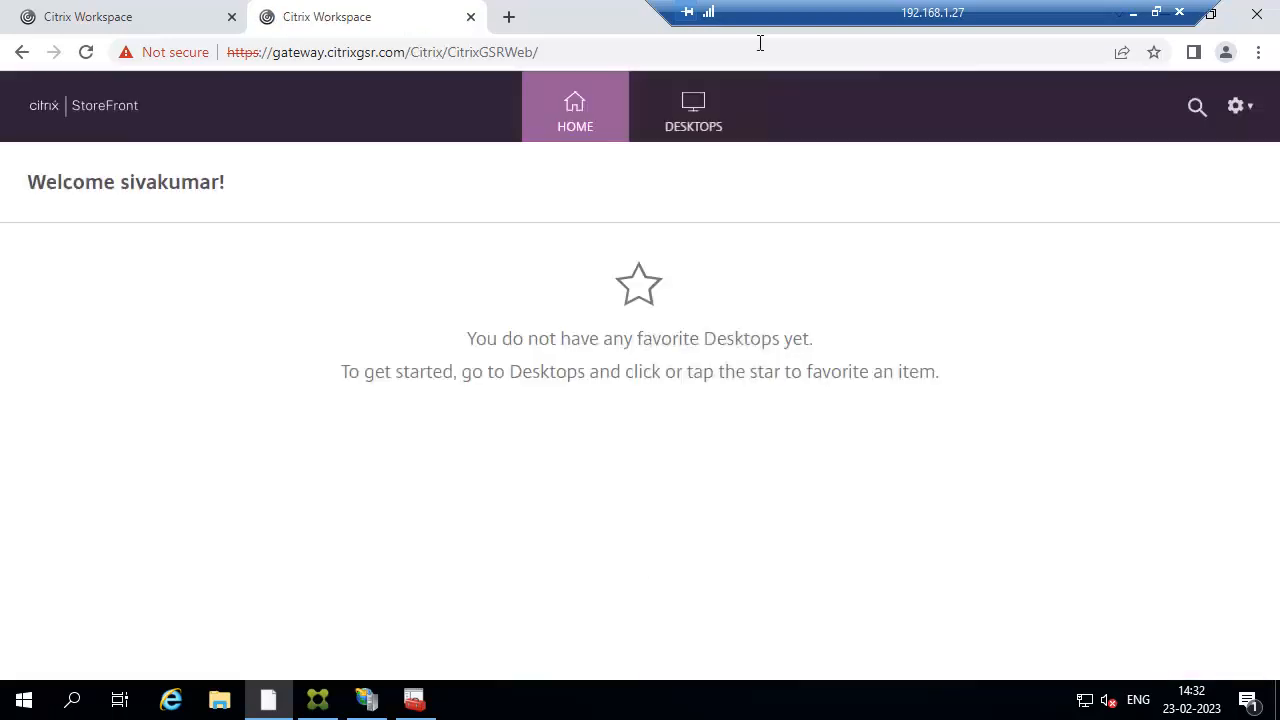
click(691, 120)
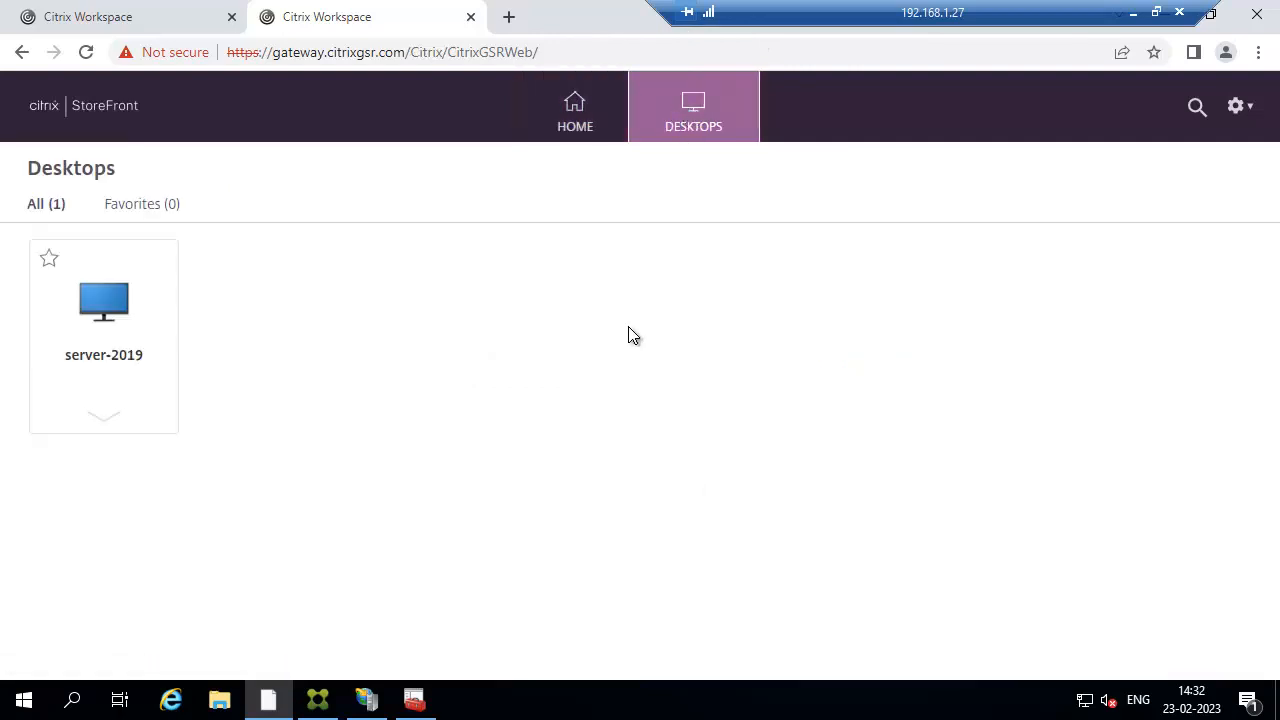